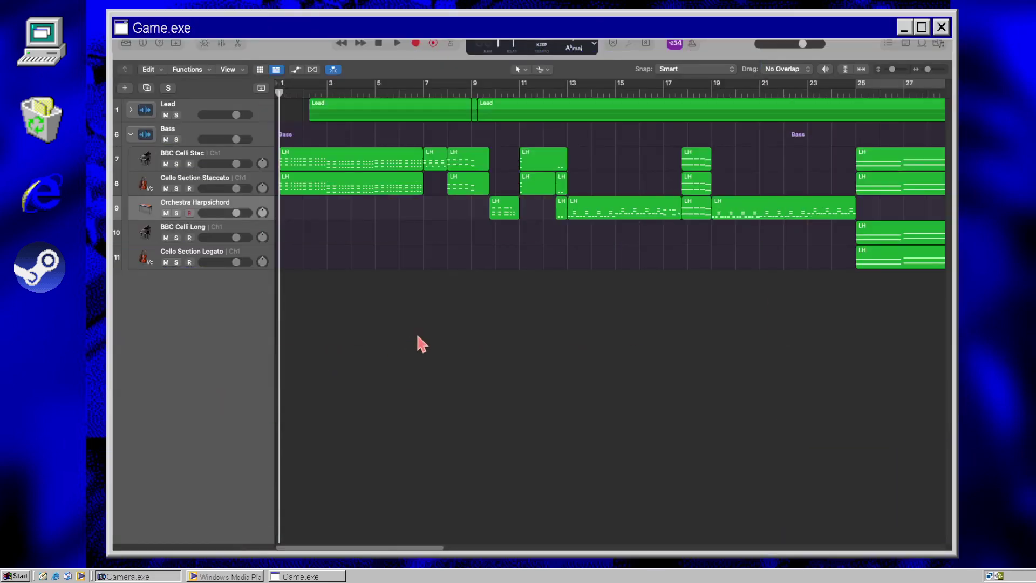
# Step: Play the project from the start with the Bass stack collapsed and the expanded Lead stack soloed
pyautogui.press('space')
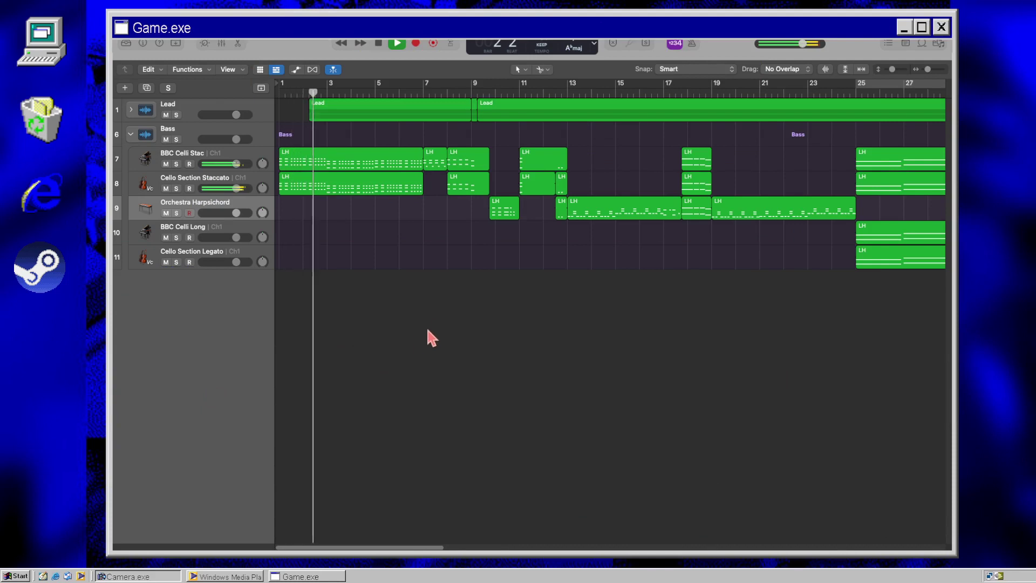
pyautogui.click(130, 135)
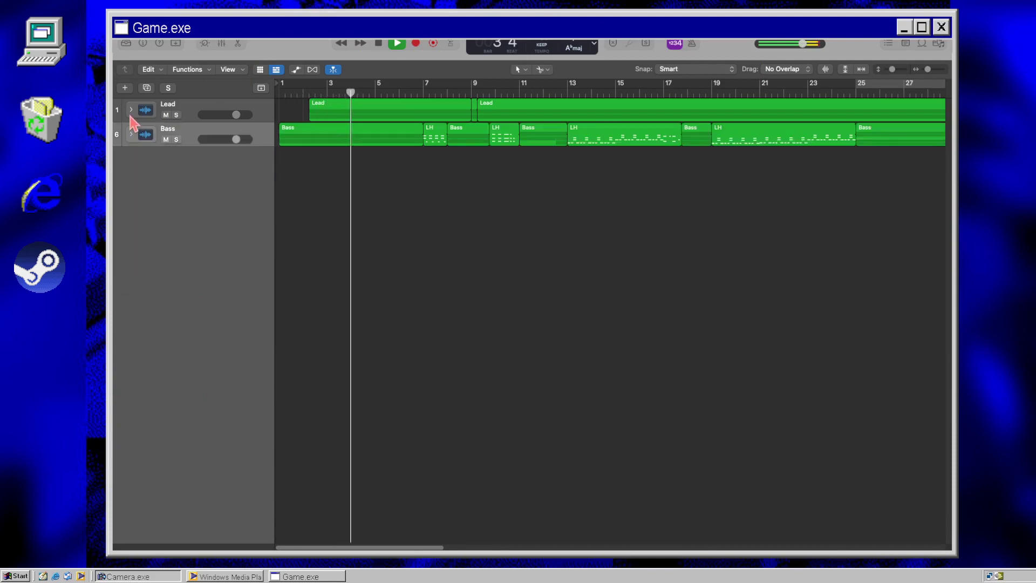
pyautogui.click(131, 110)
pyautogui.click(176, 115)
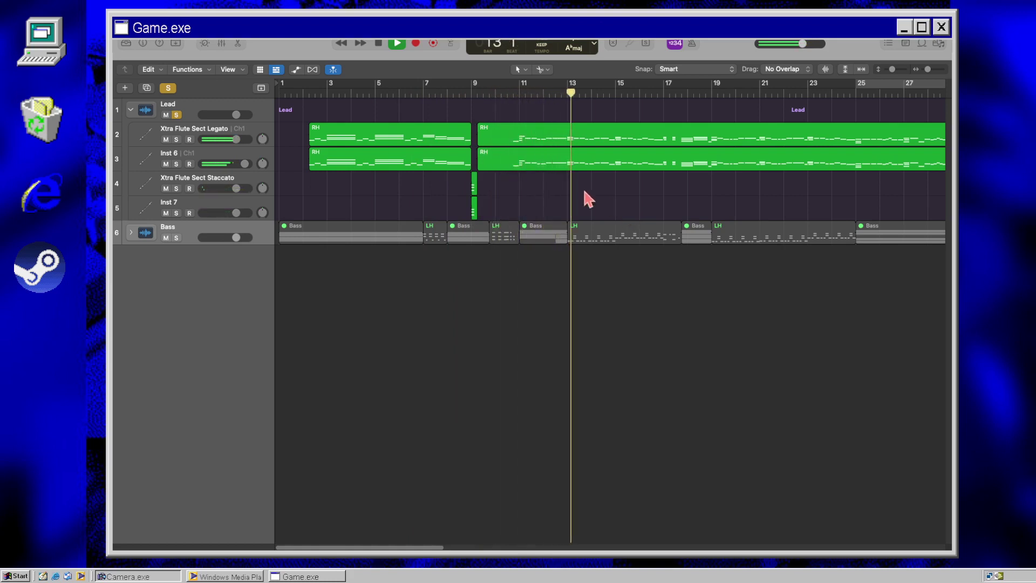
pyautogui.press('space')
# Step: Clear the Lead stack's solo and solo only the Xtra Flute Sect Legato track
pyautogui.click(176, 139)
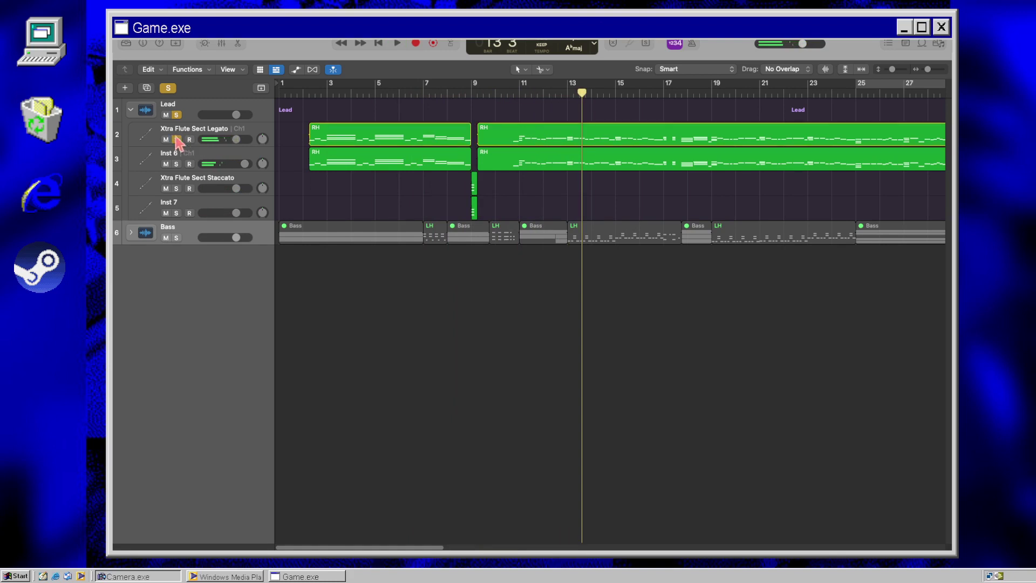
pyautogui.click(177, 139)
pyautogui.click(176, 115)
pyautogui.click(176, 140)
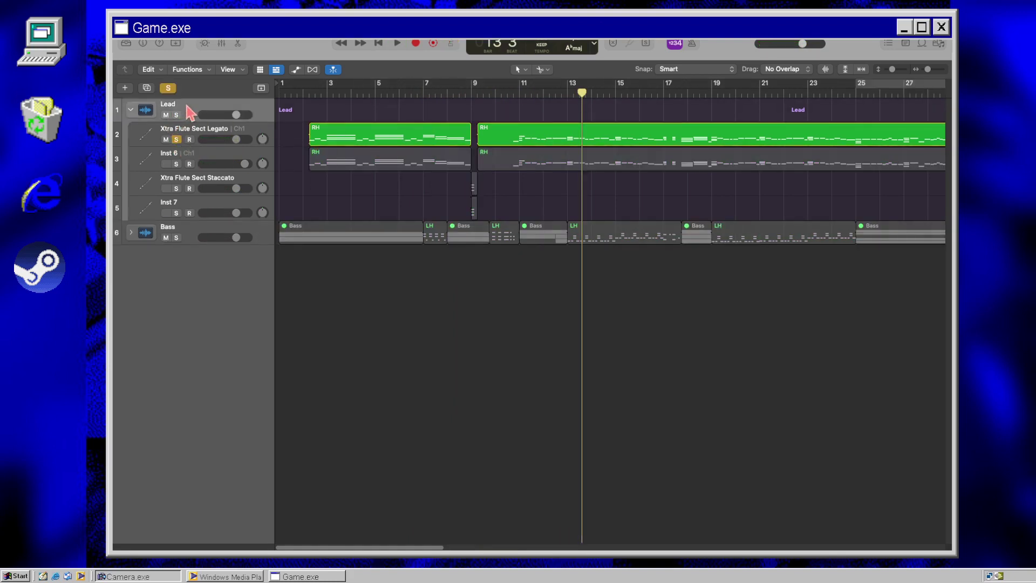
# Step: Set the cycle range to the regions of the Xtra Flute Sect Legato track and play it
pyautogui.click(213, 132)
pyautogui.press('u')
pyautogui.press('space')
pyautogui.press('space')
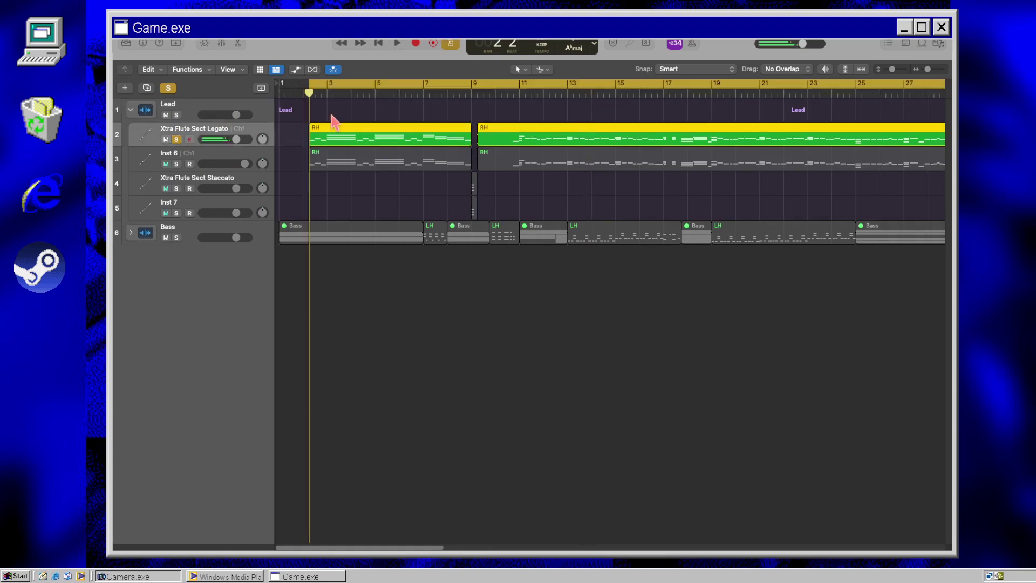
pyautogui.press('space')
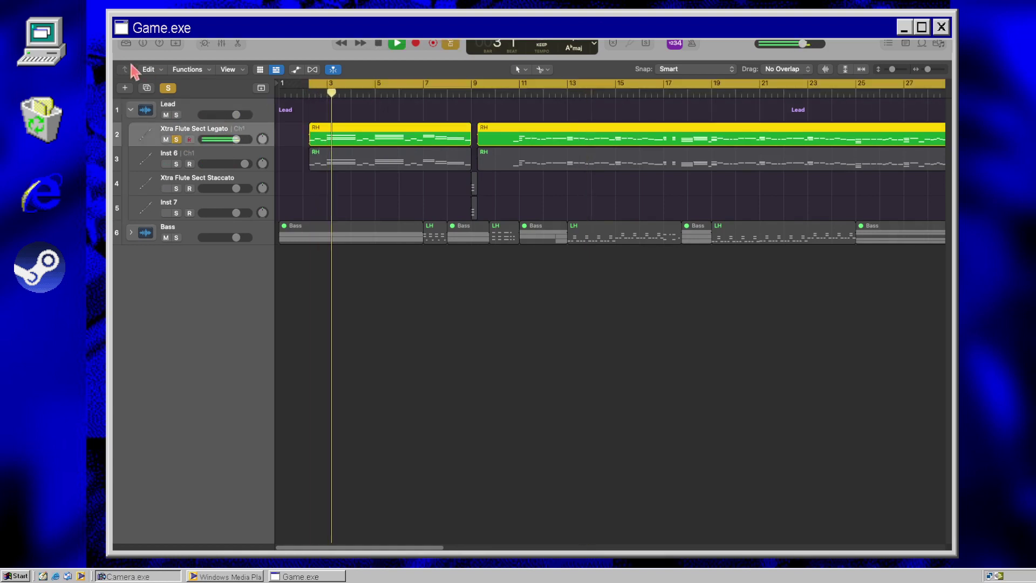
# Step: Open the sound library and search it for "native"
pyautogui.press('y')
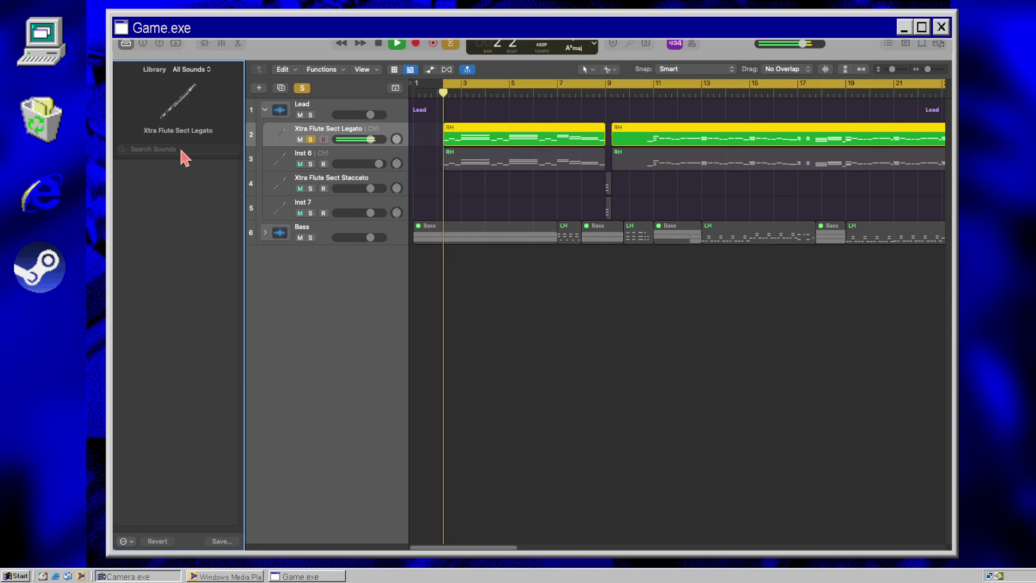
pyautogui.click(180, 149)
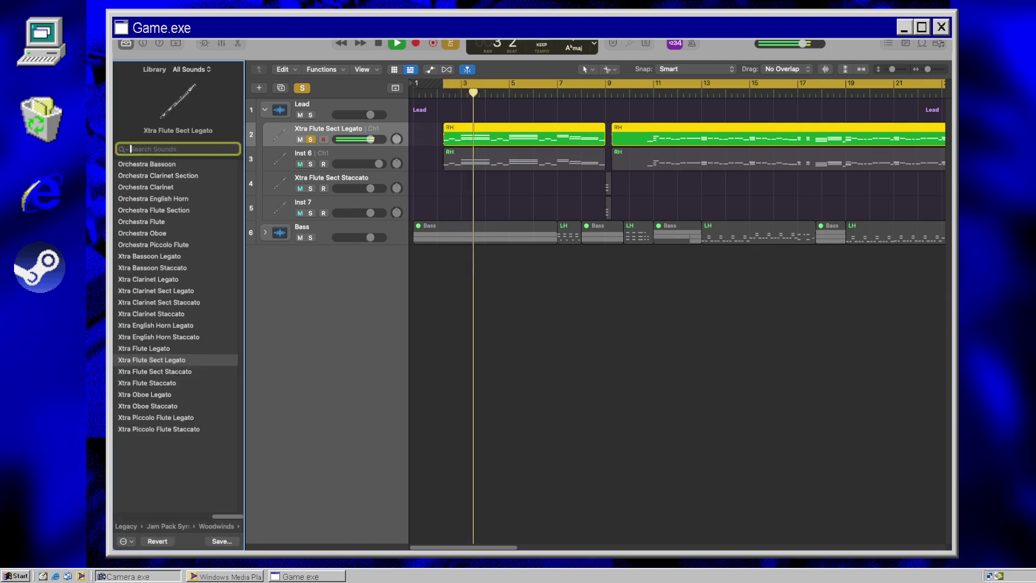
pyautogui.write('native')
pyautogui.click(716, 427)
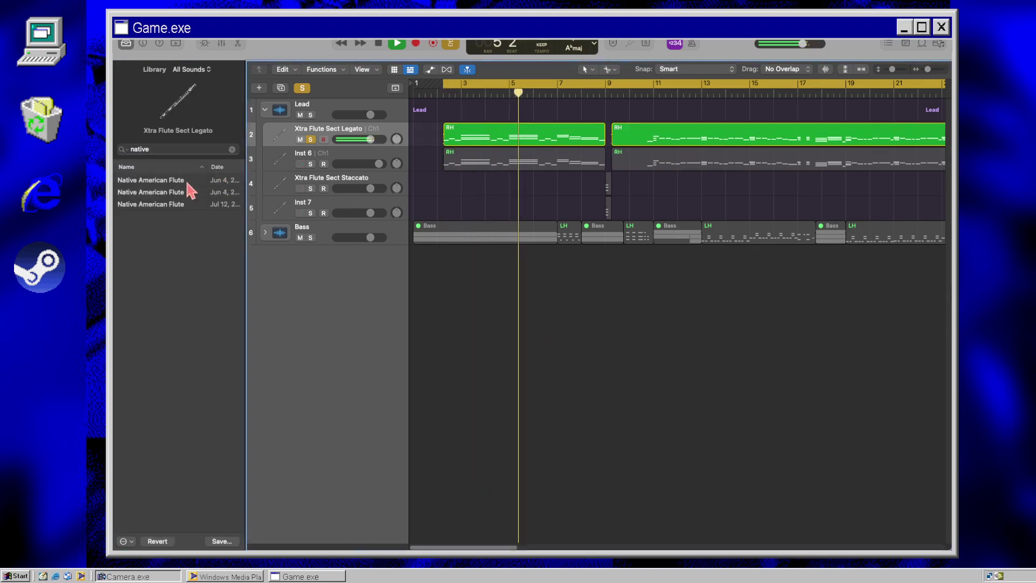
# Step: Try the Native American Flute patches on the soloed lead track, listening to the cycled section
pyautogui.press('space')
pyautogui.click(185, 193)
pyautogui.press('space')
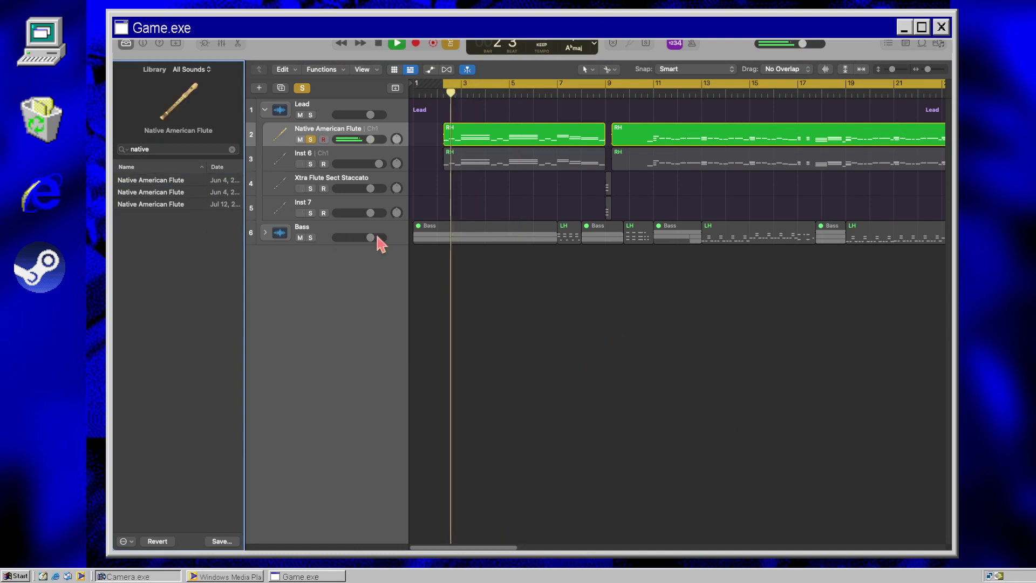
pyautogui.click(176, 192)
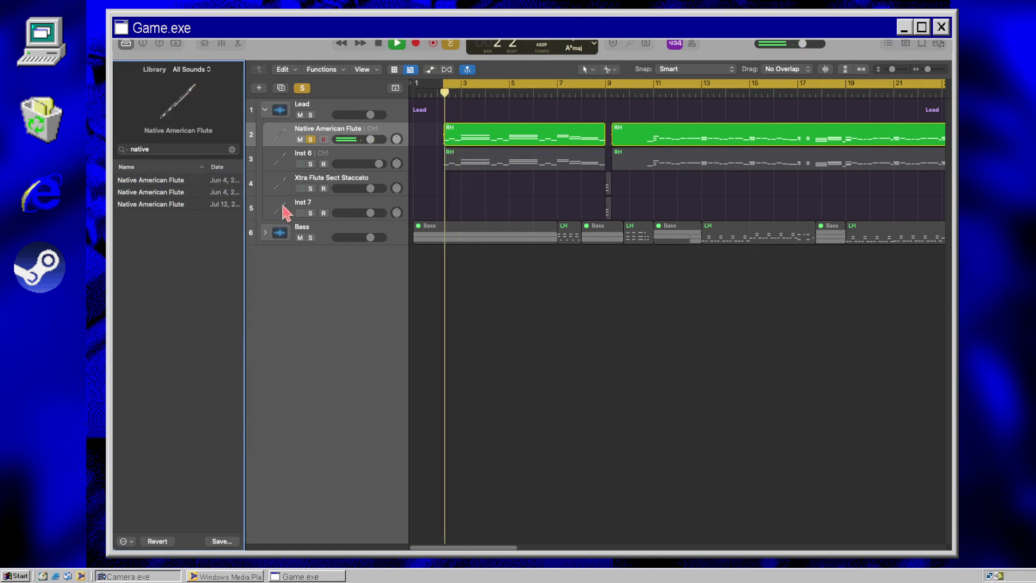
pyautogui.click(204, 203)
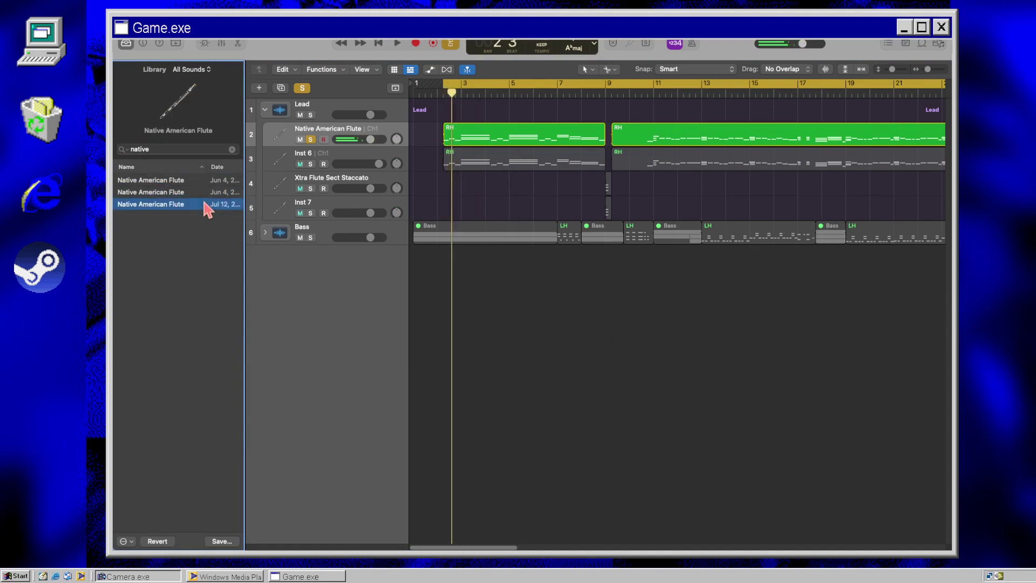
# Step: Search the sound library for "picc", load Orchestra Piccolo Flute on the soloed lead track and listen to it
pyautogui.click(232, 149)
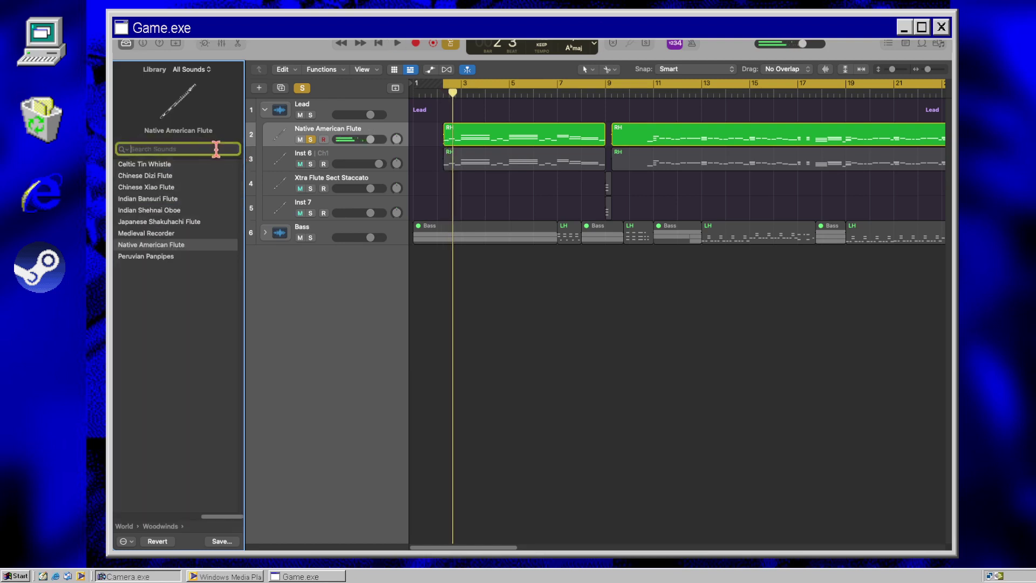
pyautogui.write('picc')
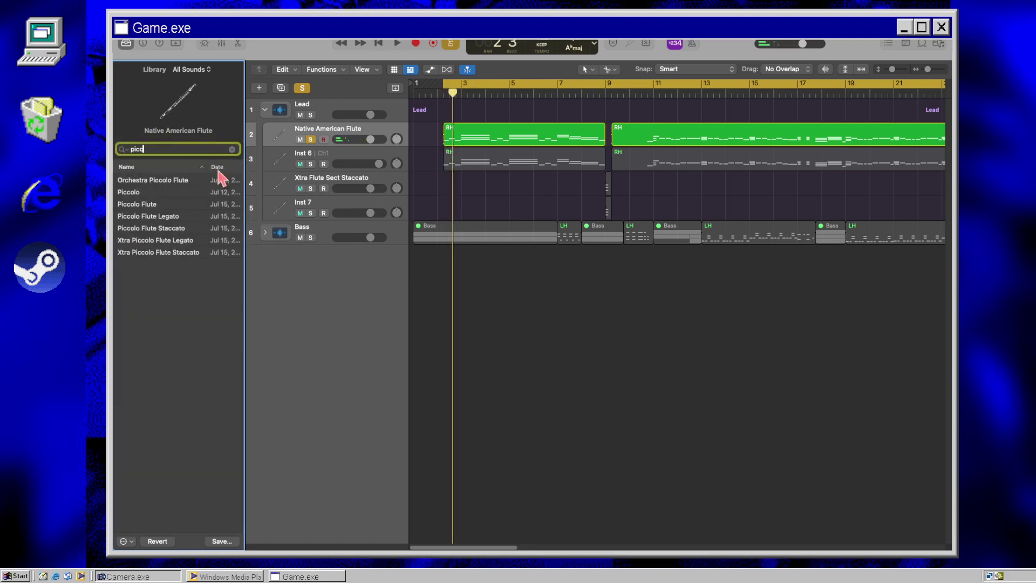
pyautogui.click(168, 180)
pyautogui.click(502, 193)
pyautogui.press('space')
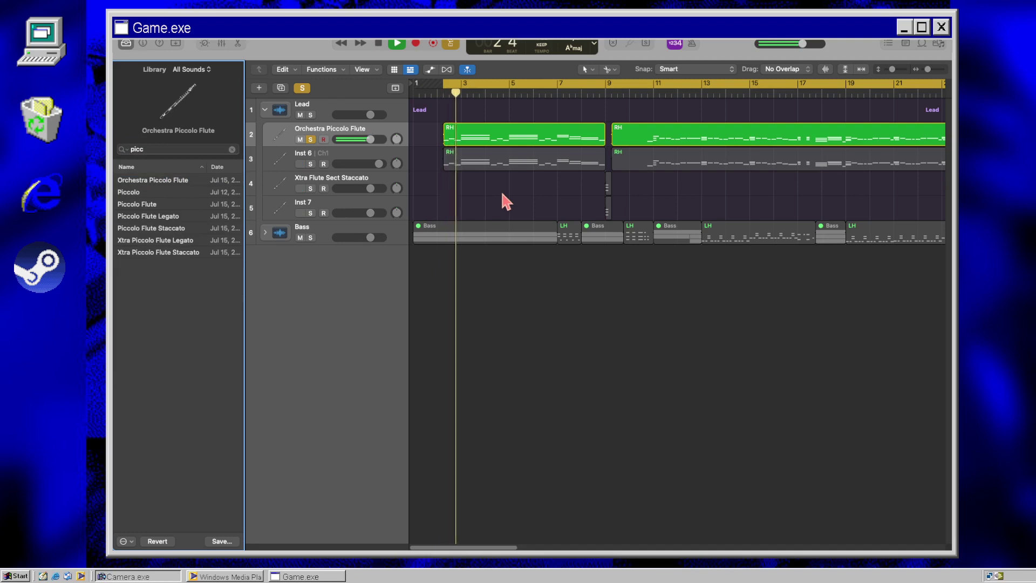
pyautogui.press('space')
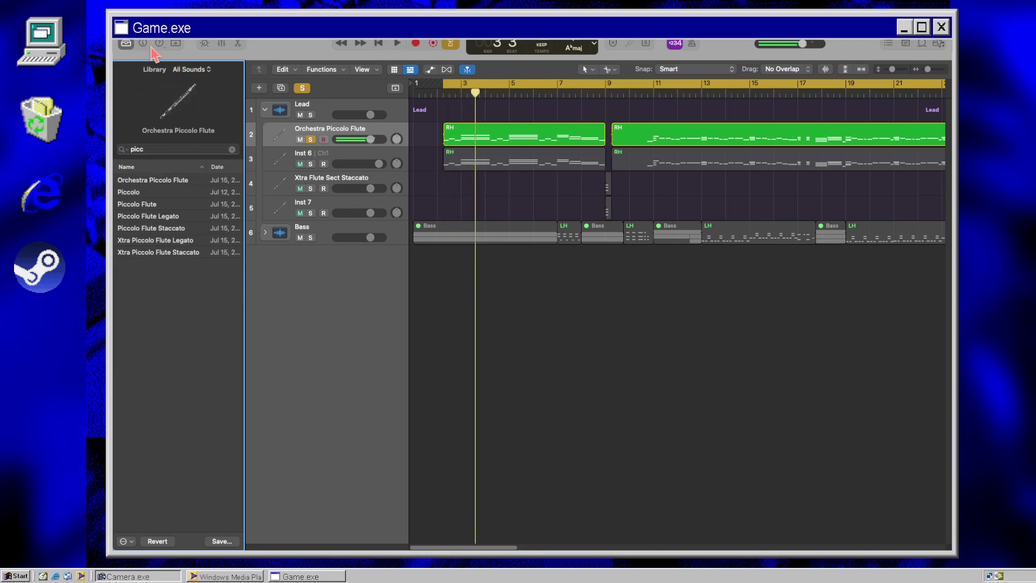
# Step: Open the inspector and the piccolo track's Woodwind instrument, set its articulation to Slur+Vibrato and play the section
pyautogui.click(143, 43)
pyautogui.click(282, 306)
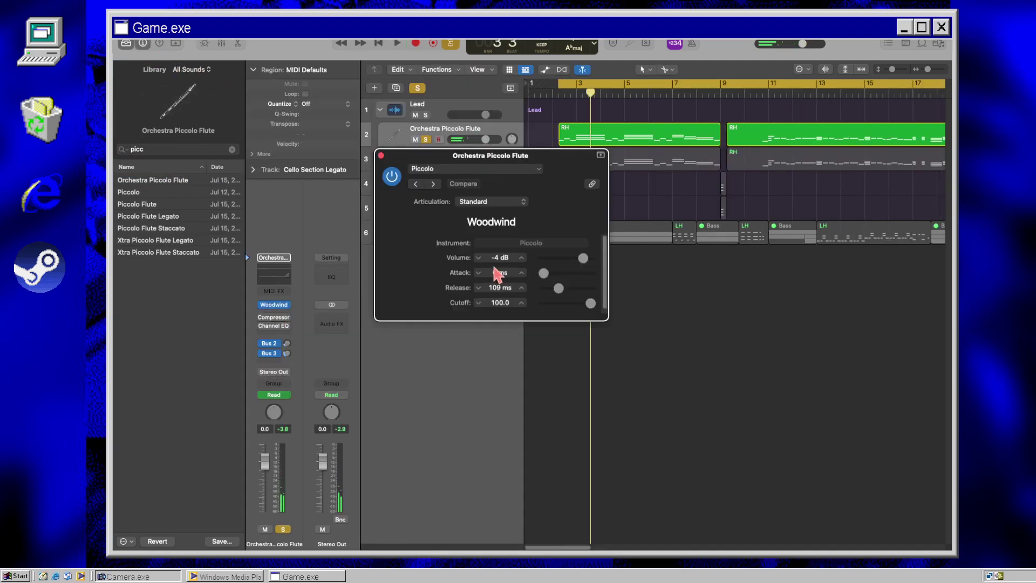
pyautogui.click(516, 202)
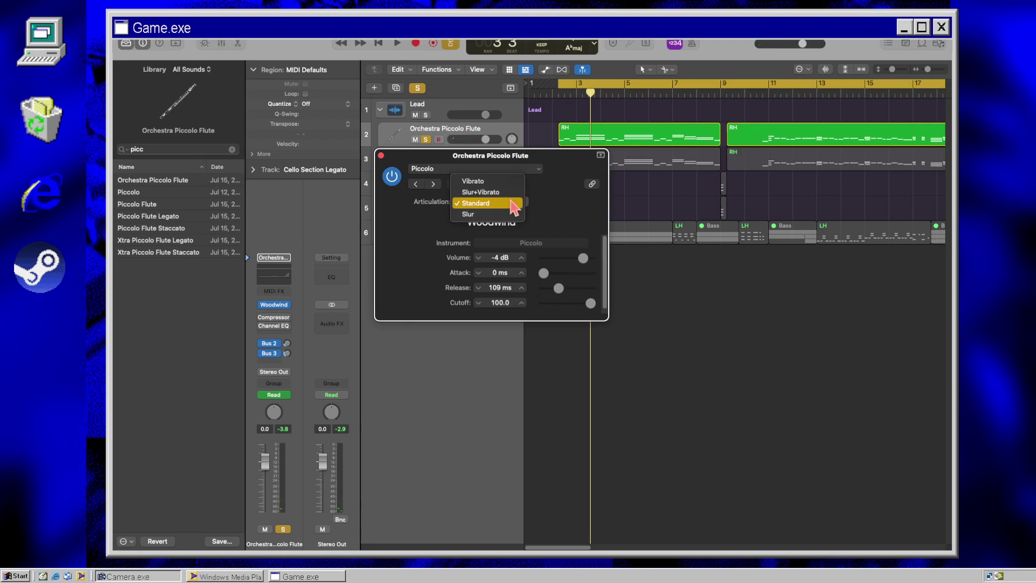
pyautogui.click(514, 203)
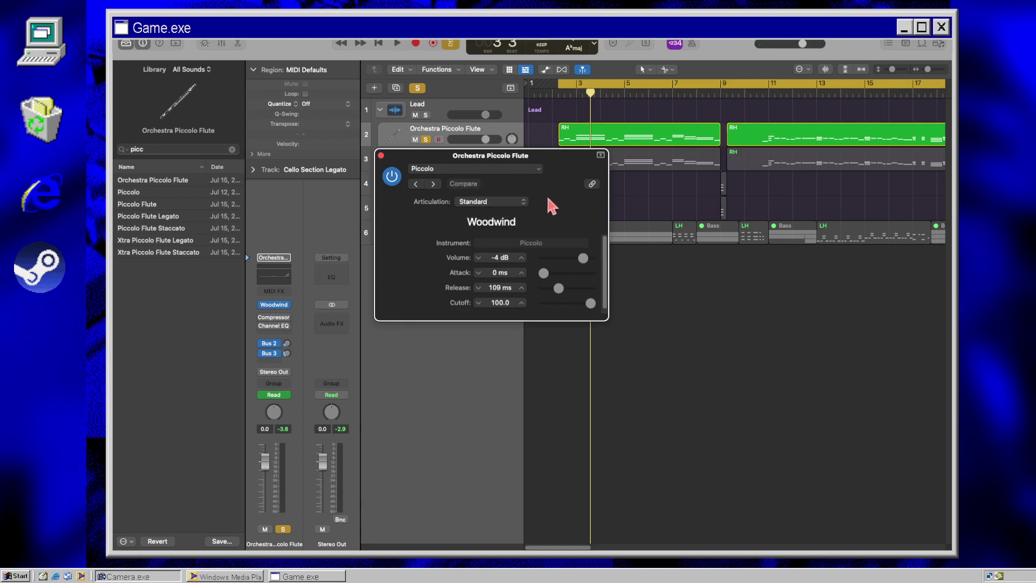
pyautogui.click(506, 170)
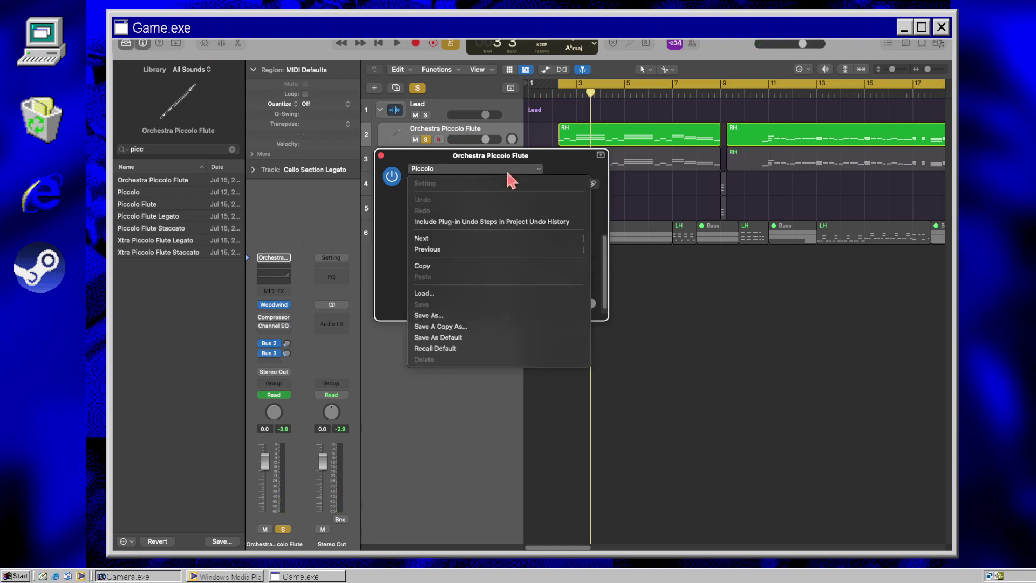
pyautogui.click(564, 171)
pyautogui.click(518, 205)
pyautogui.click(510, 197)
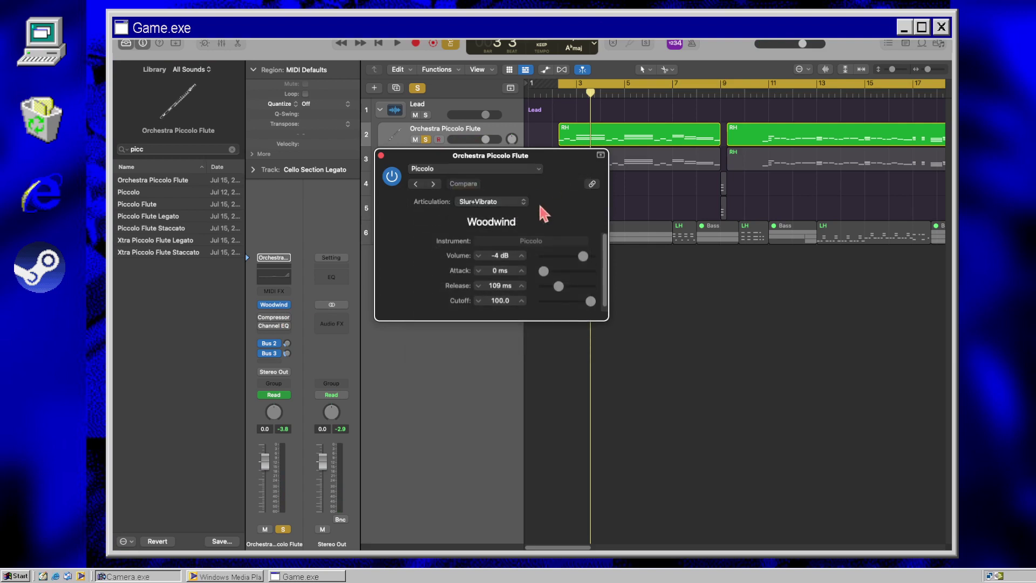
pyautogui.press('space')
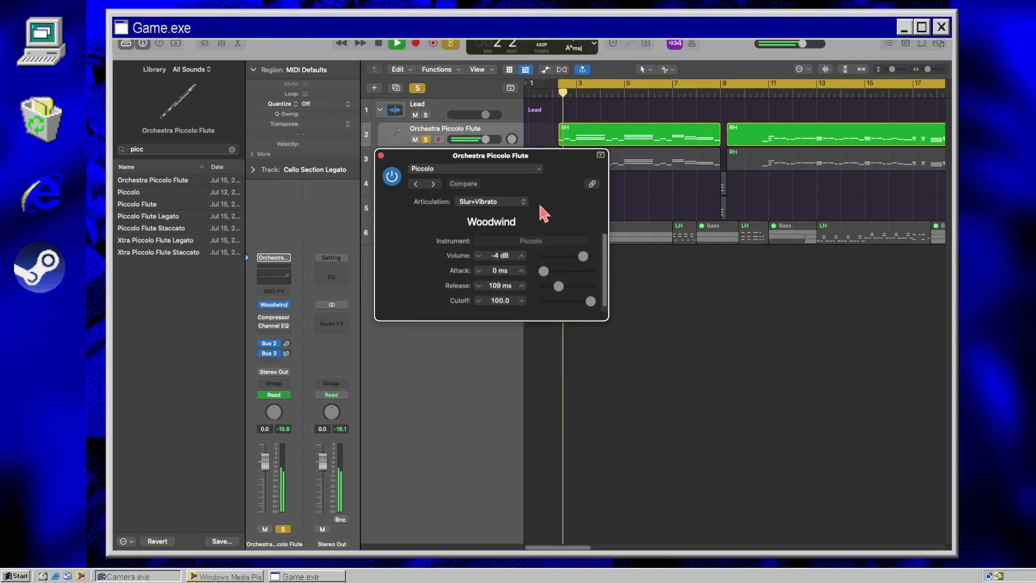
# Step: Compare the Vibrato and Standard articulations of the Orchestra Piccolo Flute during playback
pyautogui.click(510, 202)
pyautogui.click(506, 194)
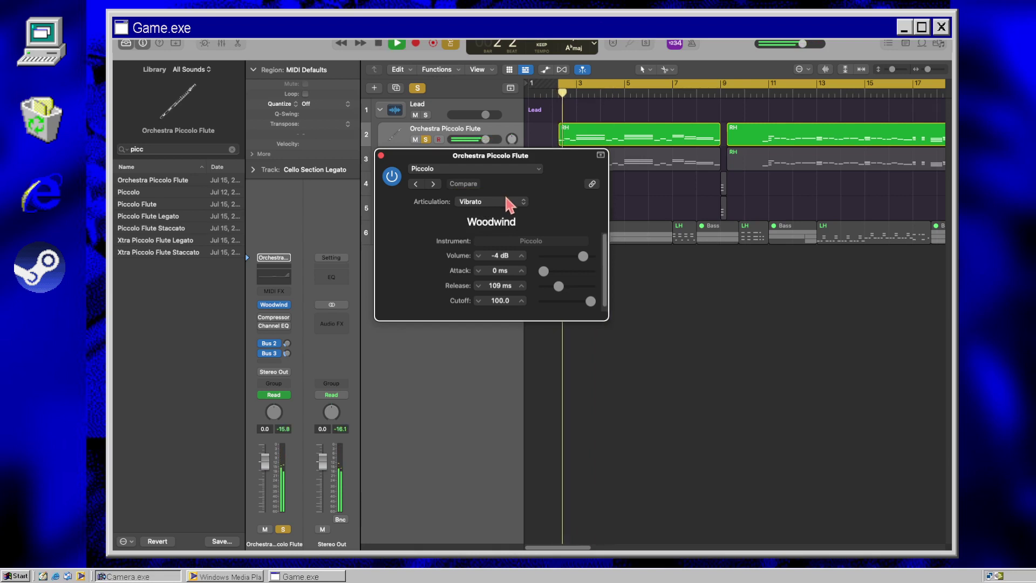
pyautogui.click(507, 200)
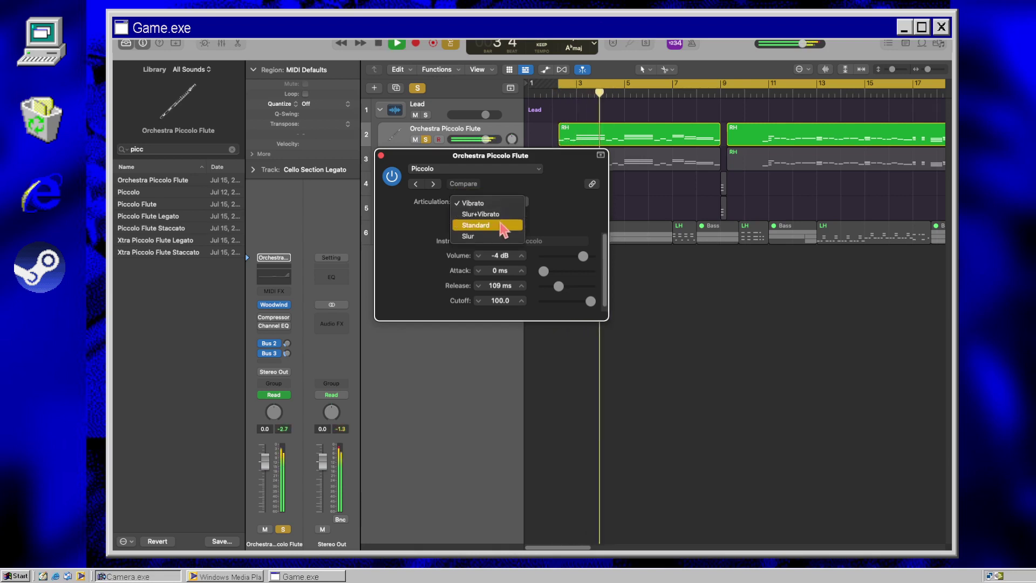
pyautogui.click(508, 225)
pyautogui.press('Return')
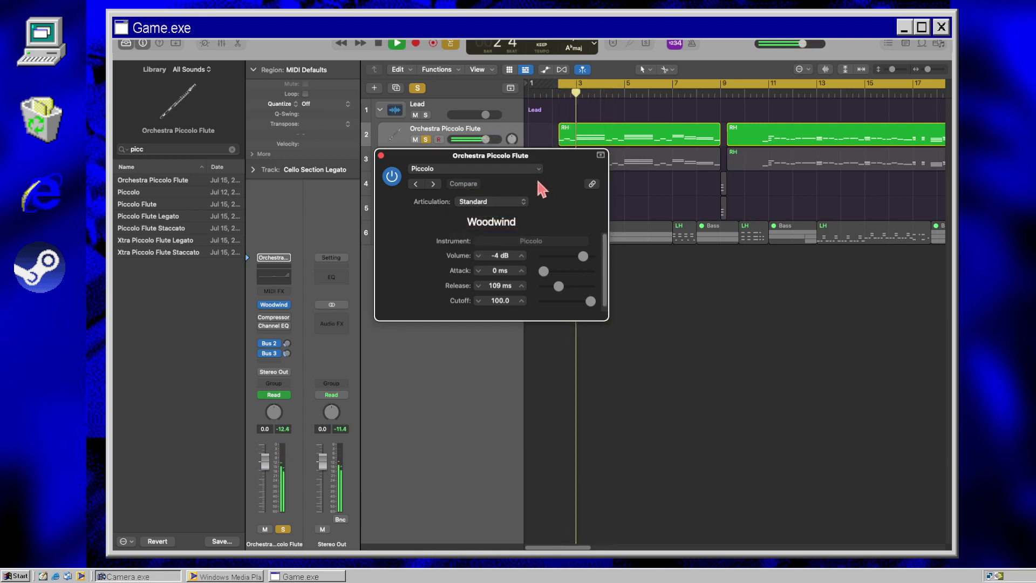
# Step: Try the Slur articulation on the piccolo, set it back to Standard and close the instrument window
pyautogui.click(508, 202)
pyautogui.click(513, 191)
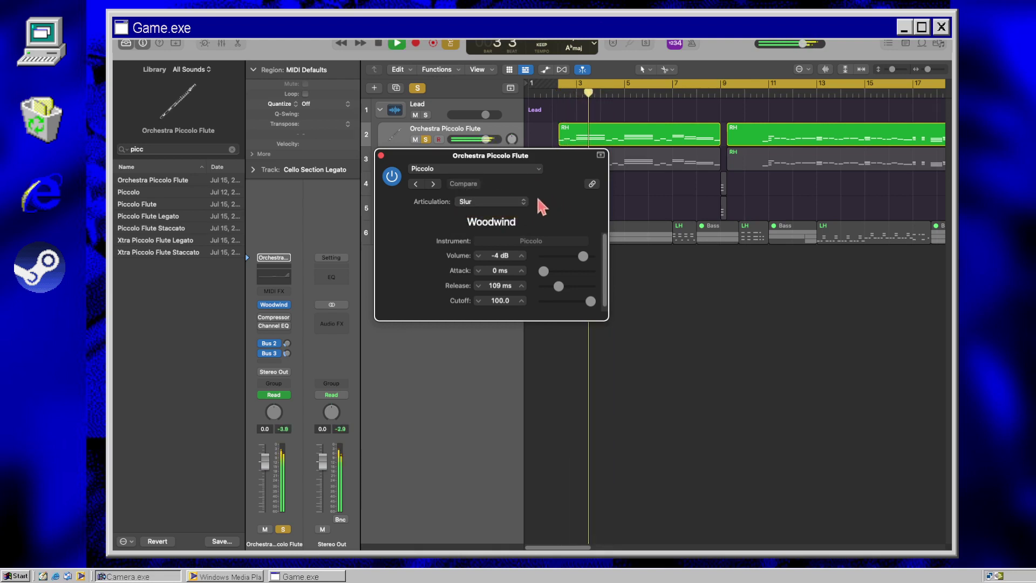
pyautogui.click(523, 202)
pyautogui.click(522, 194)
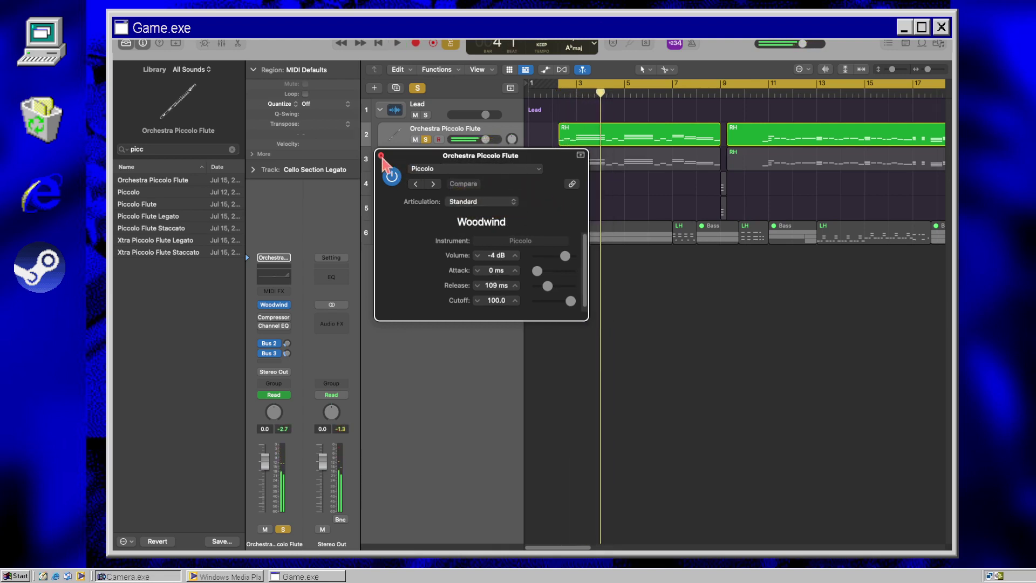
pyautogui.click(381, 156)
# Step: Load the Xtra Piccolo Flute Legato sound on the soloed lead track and listen to the melody
pyautogui.click(178, 240)
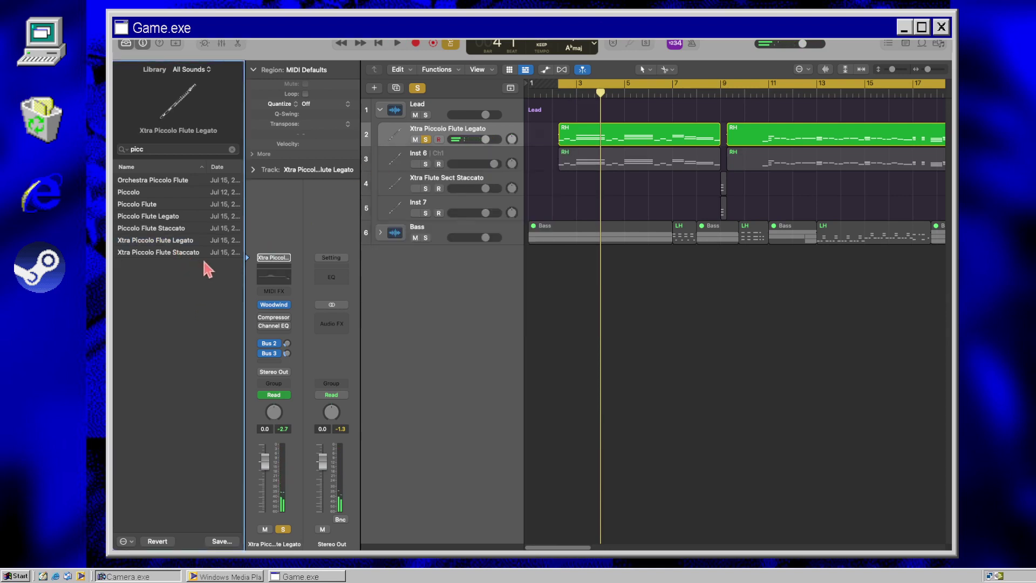
pyautogui.press('space')
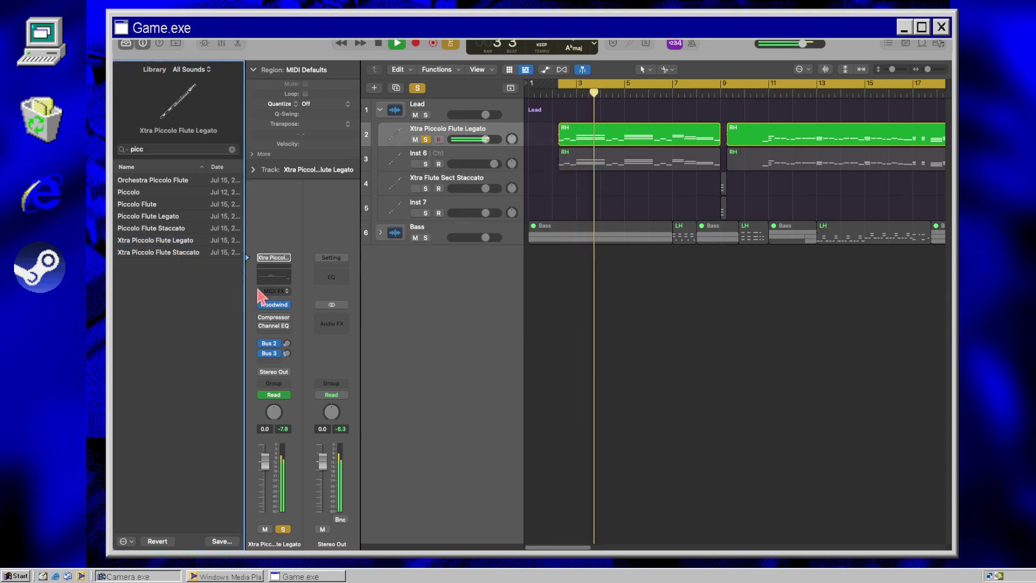
pyautogui.press('space')
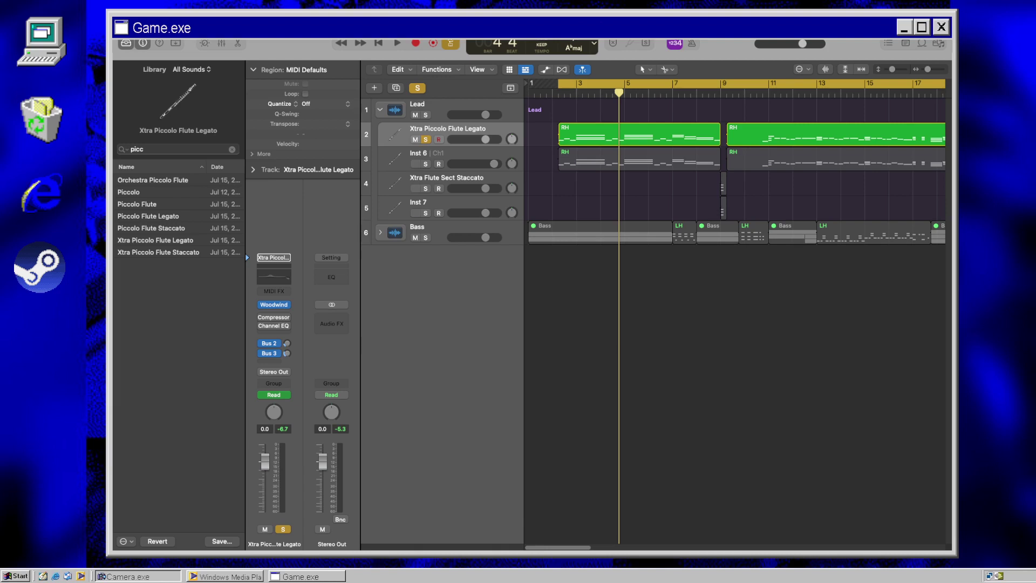
# Step: Play the soloed Xtra Piccolo Flute Legato melody from the project start, restarting it to hear the cycled section again
pyautogui.click(698, 420)
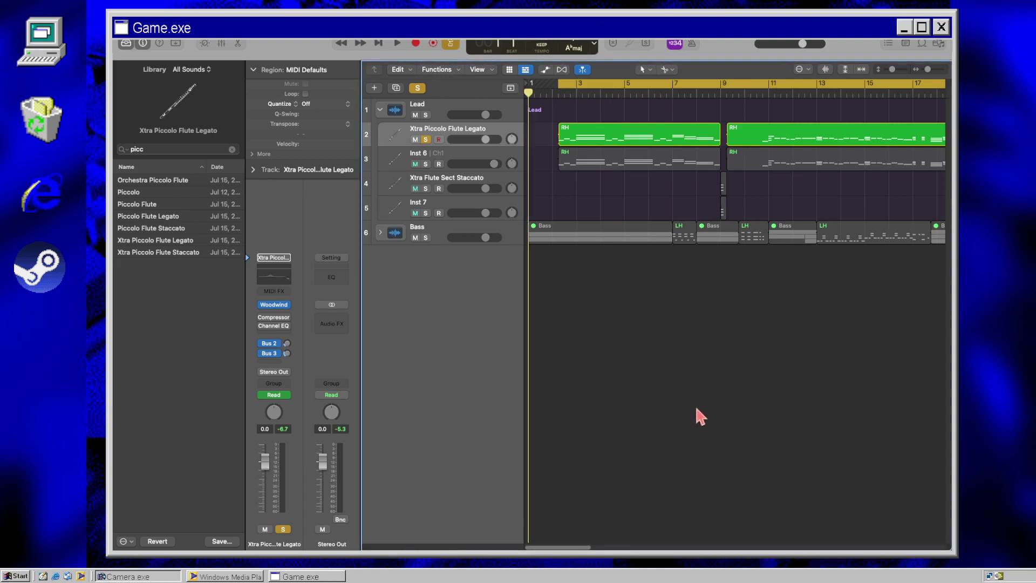
pyautogui.press('space')
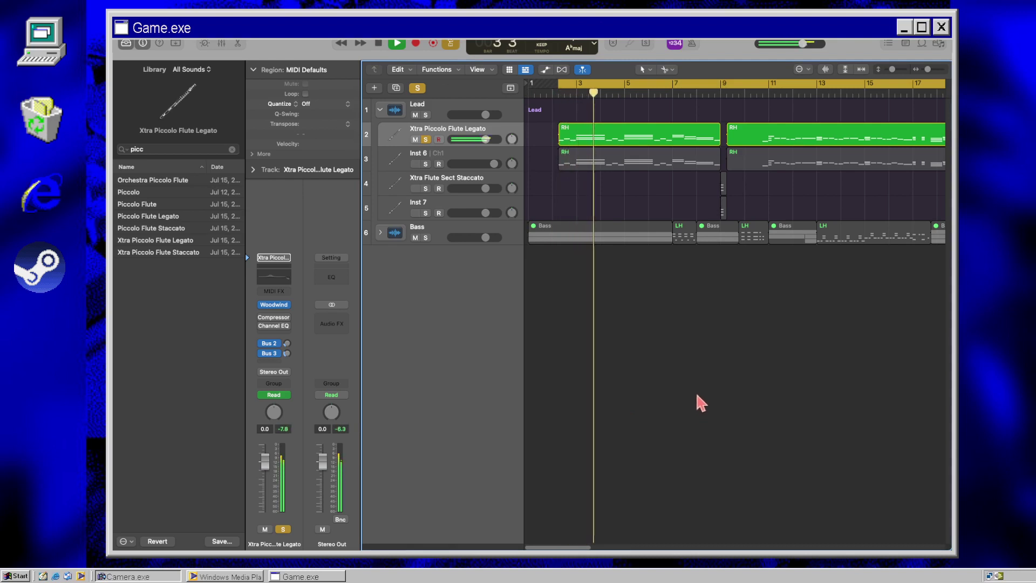
pyautogui.press('space')
pyautogui.press('space')
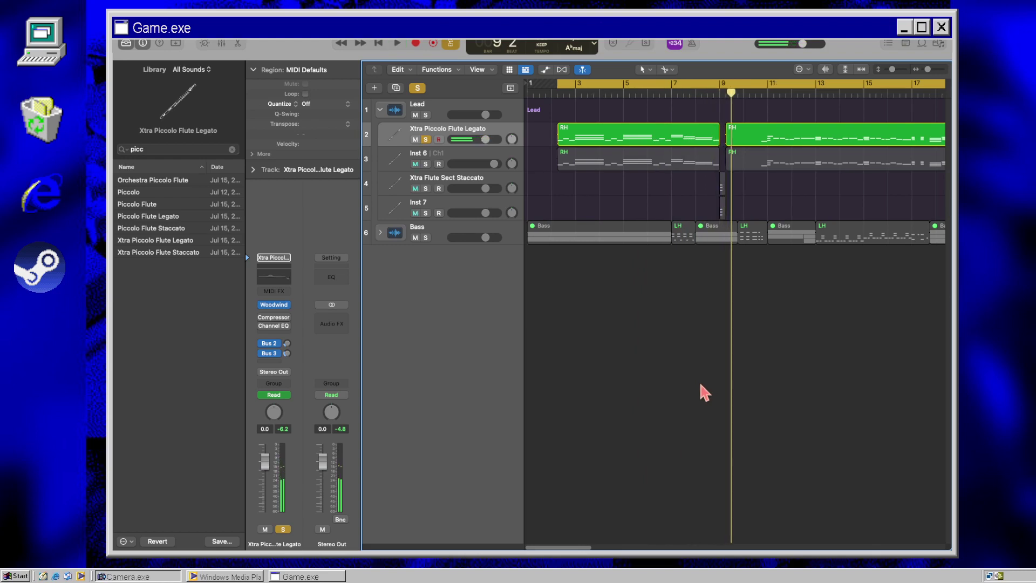
pyautogui.press('space')
pyautogui.press('space')
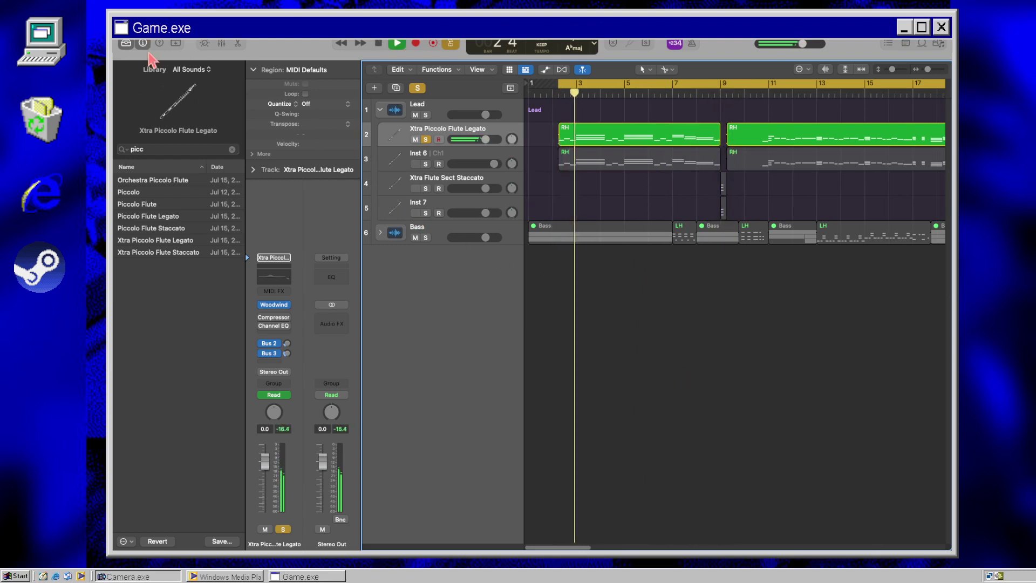
# Step: Clear the sound search, load French Horn Solo from Orchestral Brass on the lead track and listen to it
pyautogui.click(143, 43)
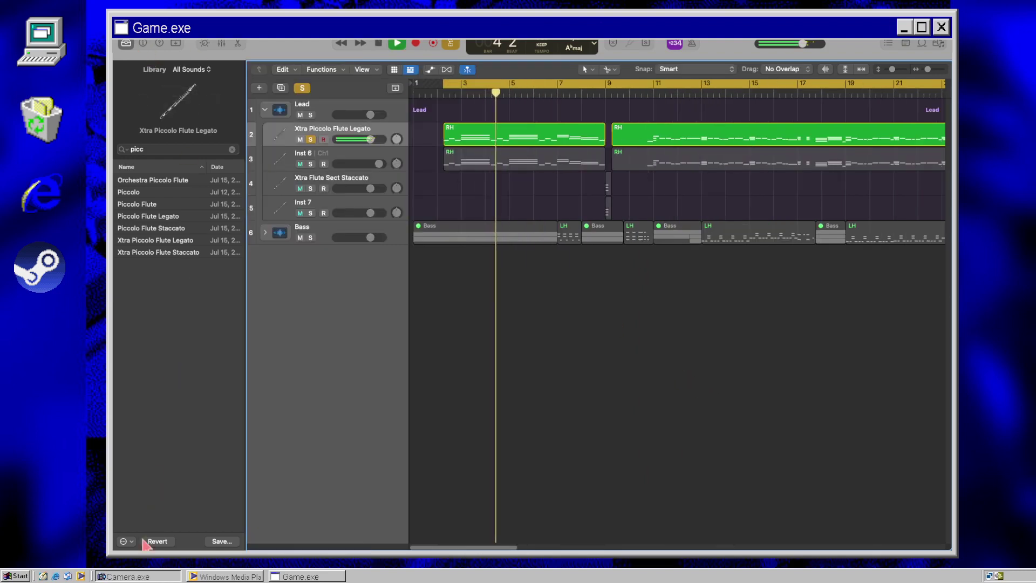
pyautogui.click(232, 150)
pyautogui.press('Escape')
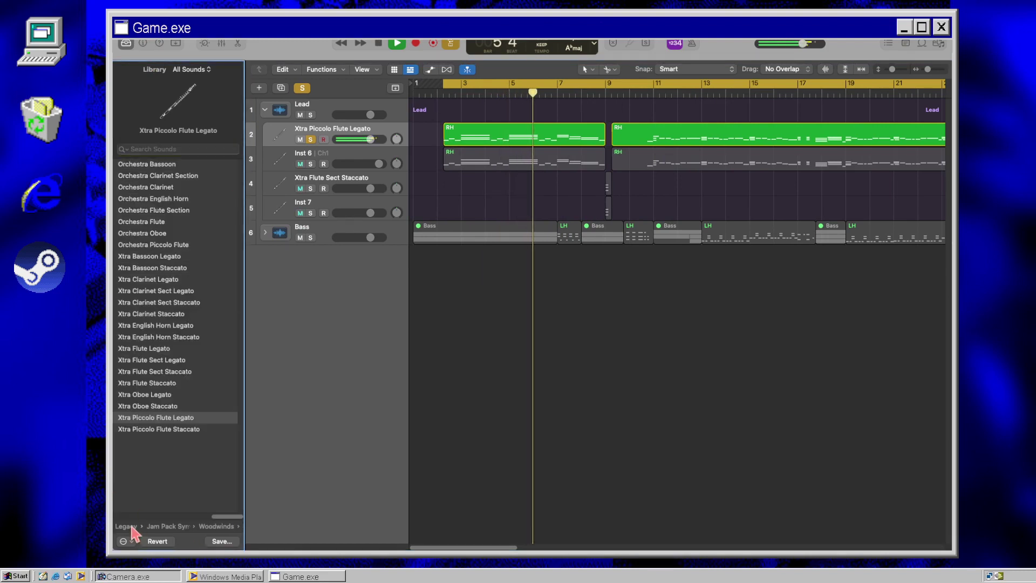
pyautogui.press('space')
pyautogui.click(141, 233)
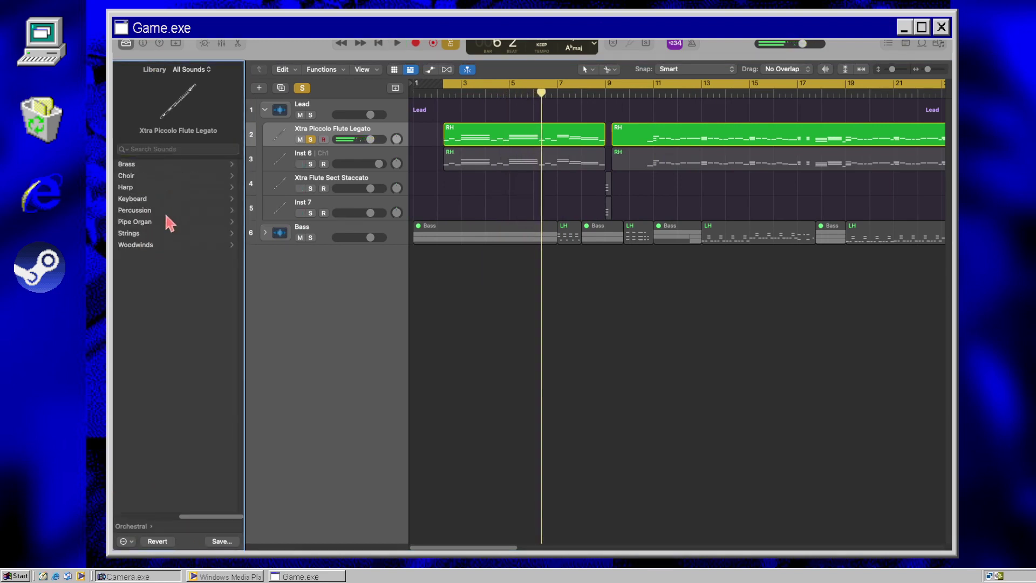
pyautogui.click(153, 164)
pyautogui.click(170, 163)
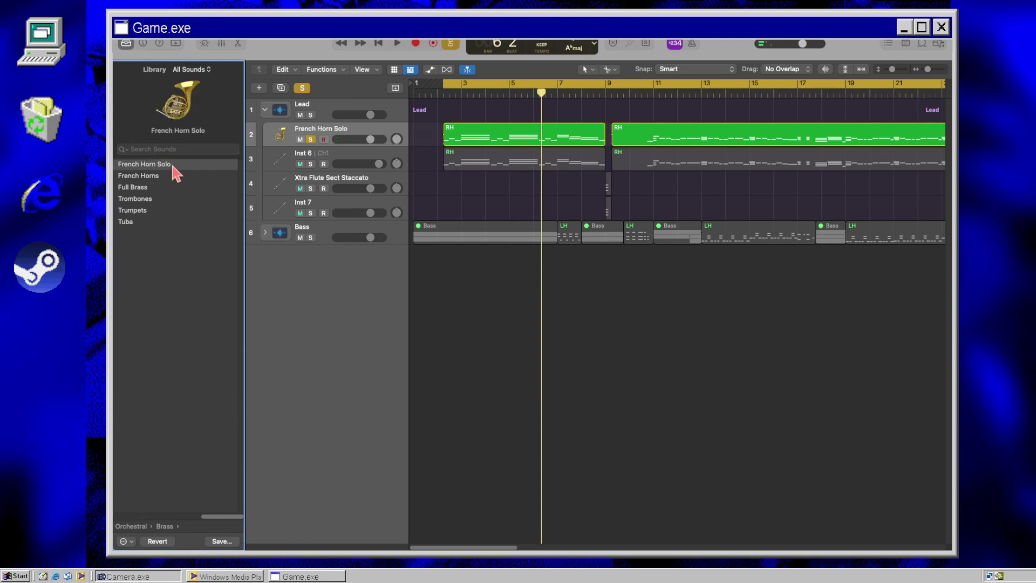
pyautogui.press('space')
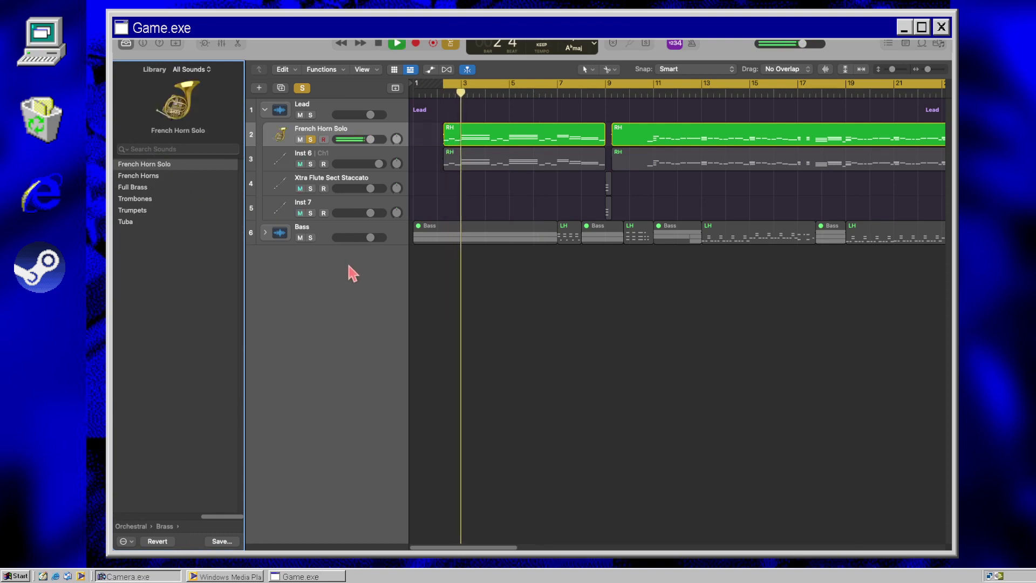
pyautogui.press('space')
# Step: Remove the Channel EQ from the French Horn Solo track and replace its Sampler with the BBC Symphony Orchestra instrument
pyautogui.press('i')
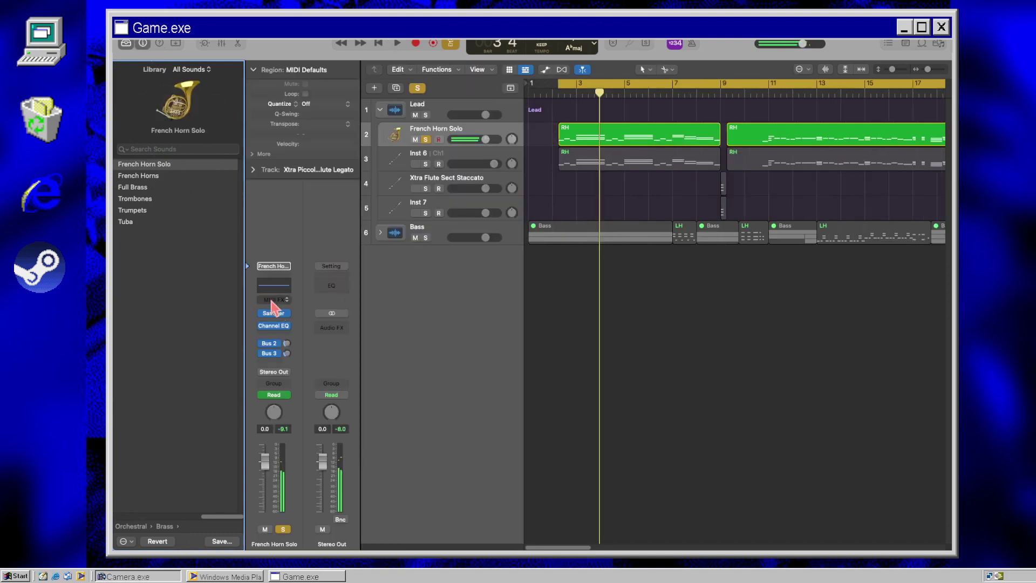
pyautogui.click(287, 326)
pyautogui.press('Escape')
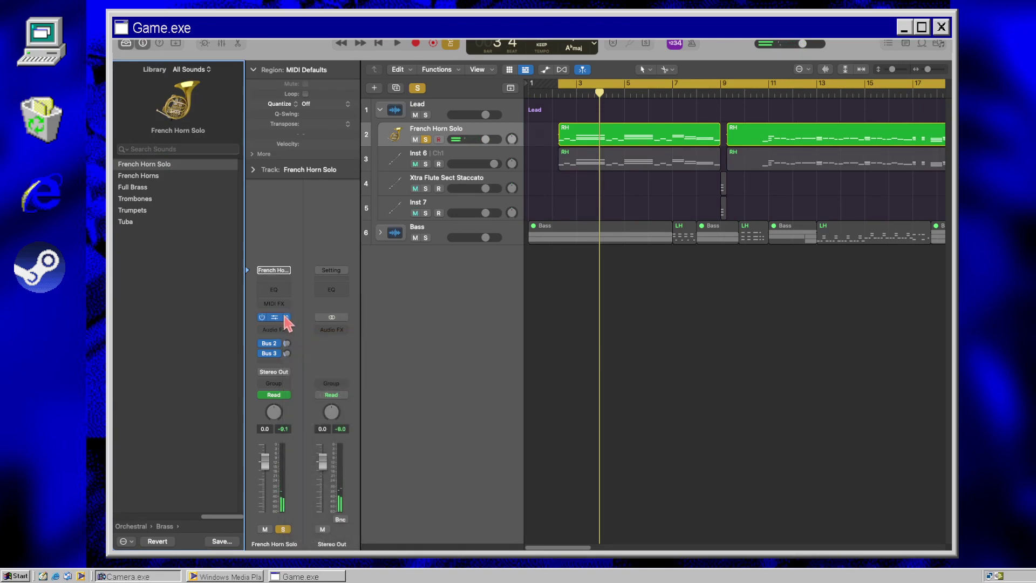
pyautogui.click(286, 319)
pyautogui.moveTo(329, 218)
pyautogui.click(427, 219)
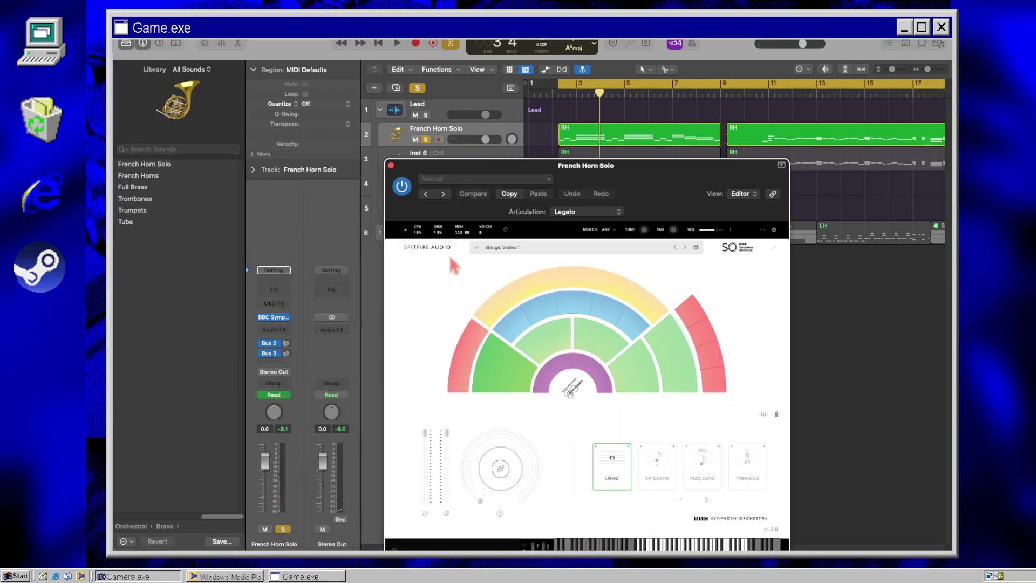
# Step: Load the Brass preset Horns a4 in BBC Symphony Orchestra, listen to the melody and close the instrument window
pyautogui.click(522, 248)
pyautogui.moveTo(613, 164); pyautogui.dragTo(563, 98)
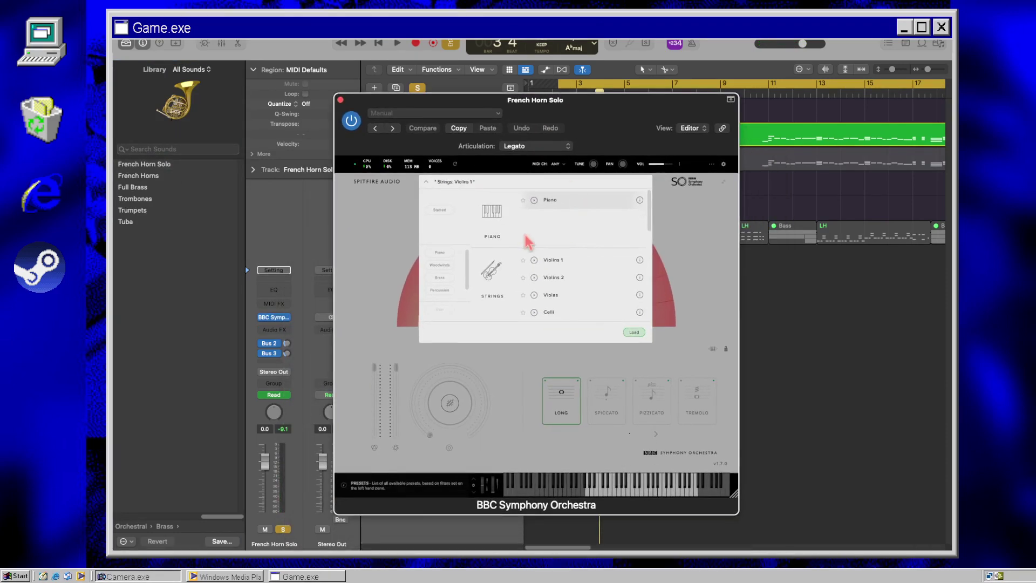
pyautogui.click(440, 277)
pyautogui.click(589, 229)
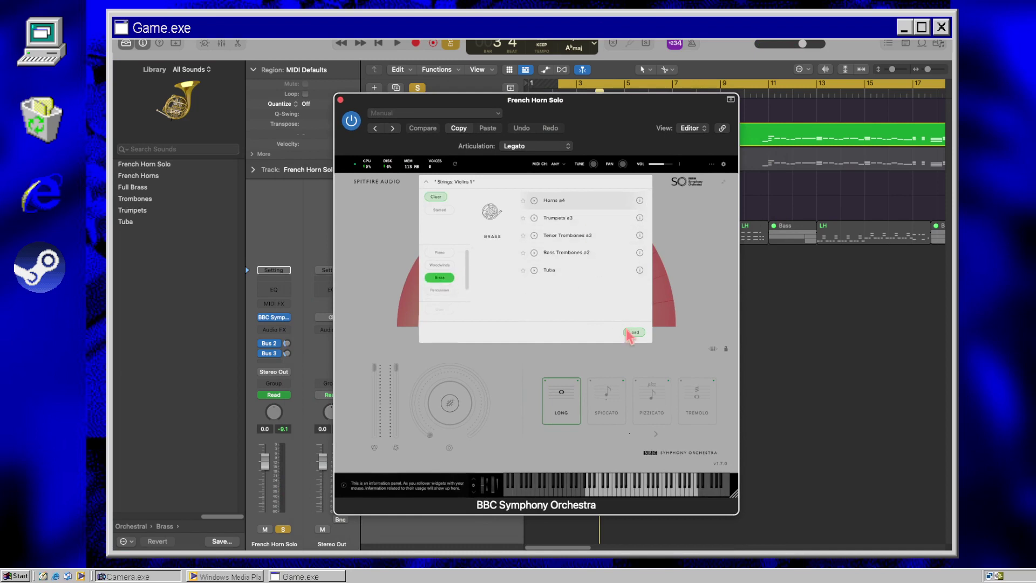
pyautogui.click(634, 332)
pyautogui.press('space')
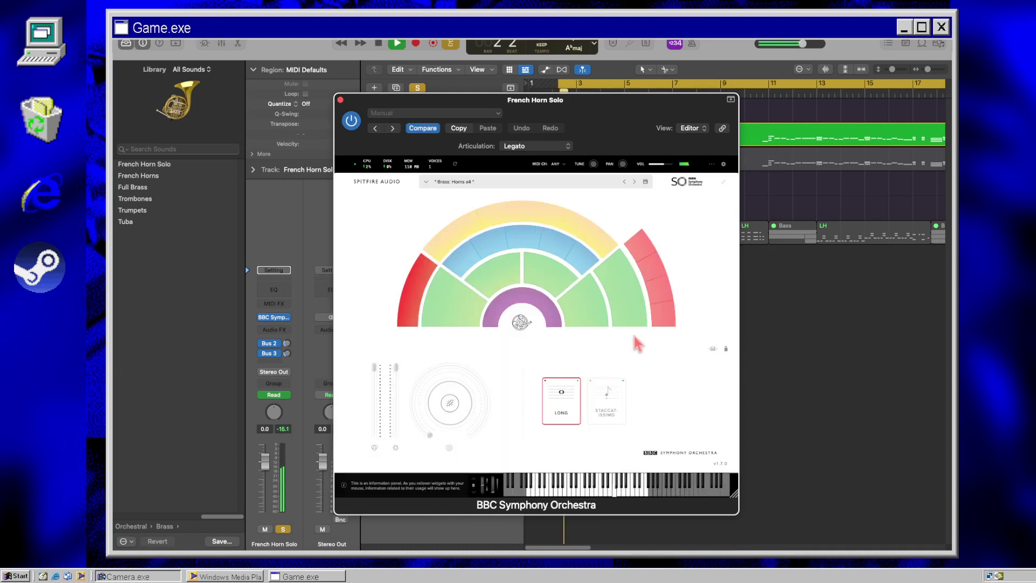
pyautogui.click(341, 99)
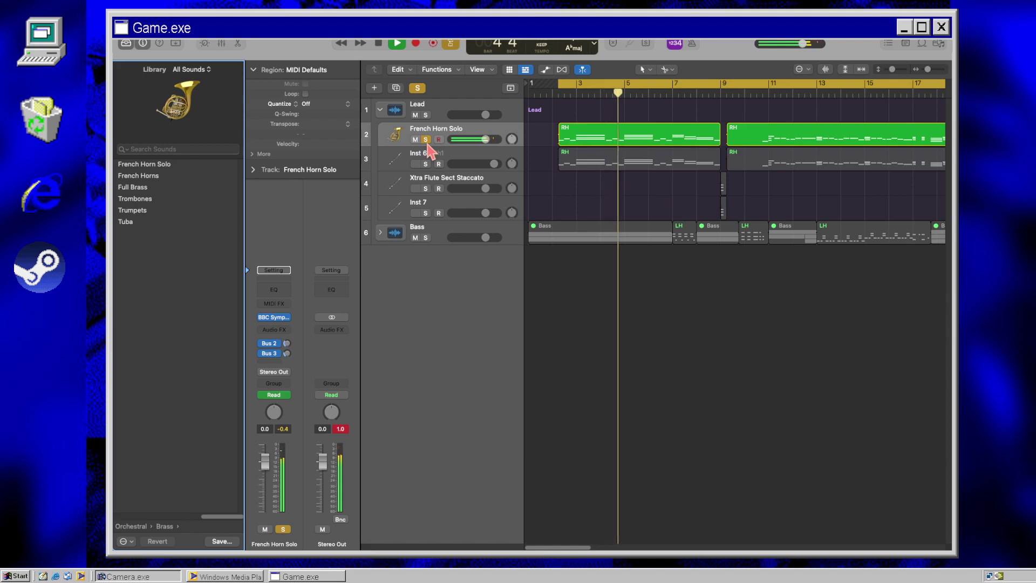
pyautogui.press('space')
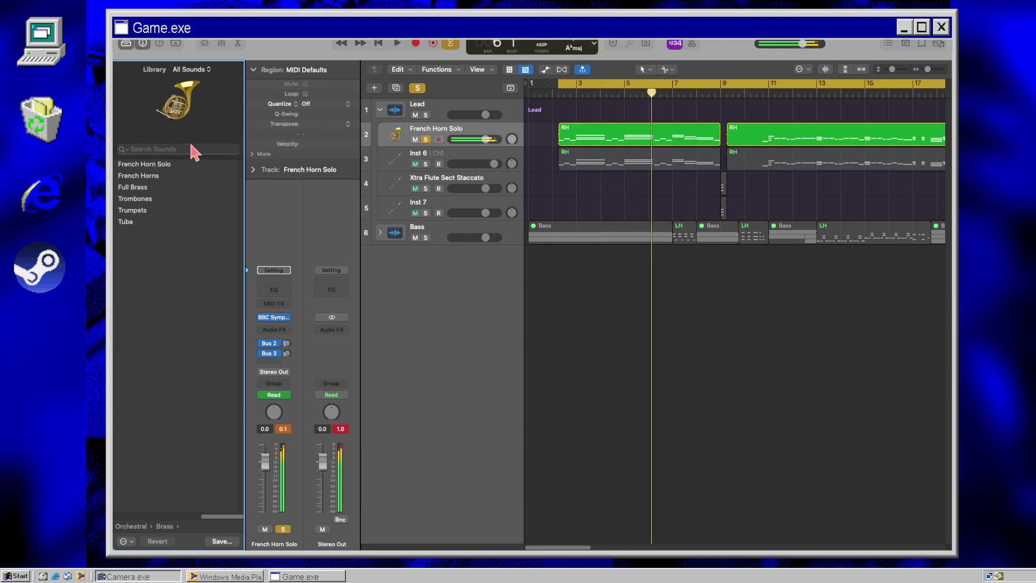
# Step: Search the sounds for "french horn", load Xtra French Horn Legato on the lead track and play the melody
pyautogui.click(190, 148)
pyautogui.write('french horn')
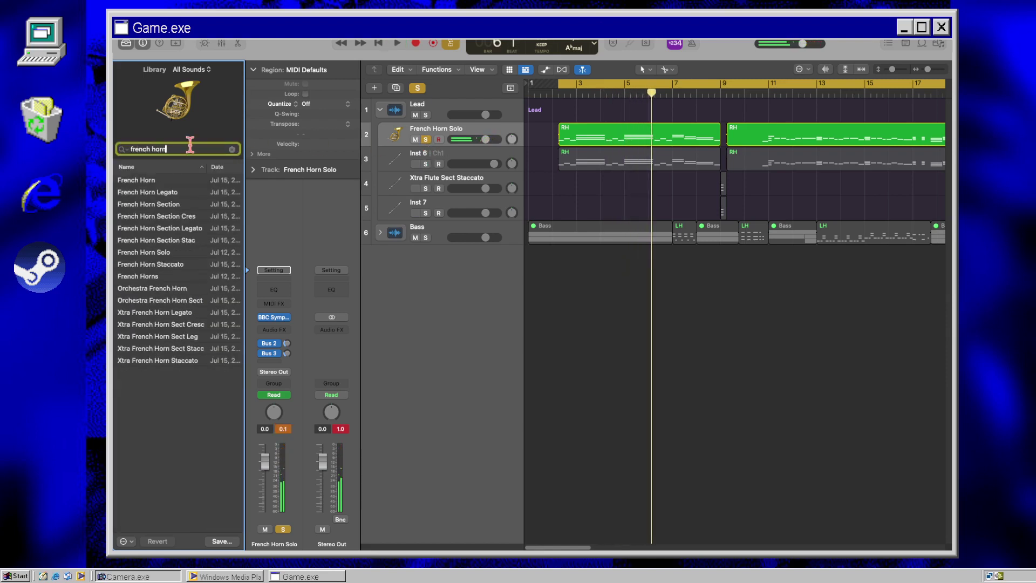
pyautogui.click(199, 313)
pyautogui.press('space')
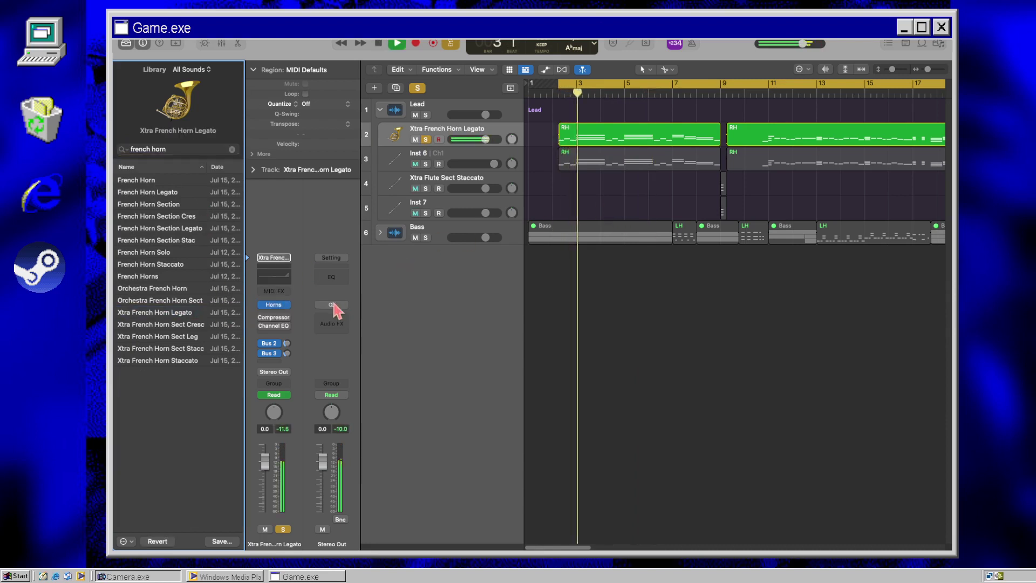
# Step: Replace the Compressor on the Xtra French Horn Legato track with ChromaVerb, view its room types and listen to the melody
pyautogui.click(294, 324)
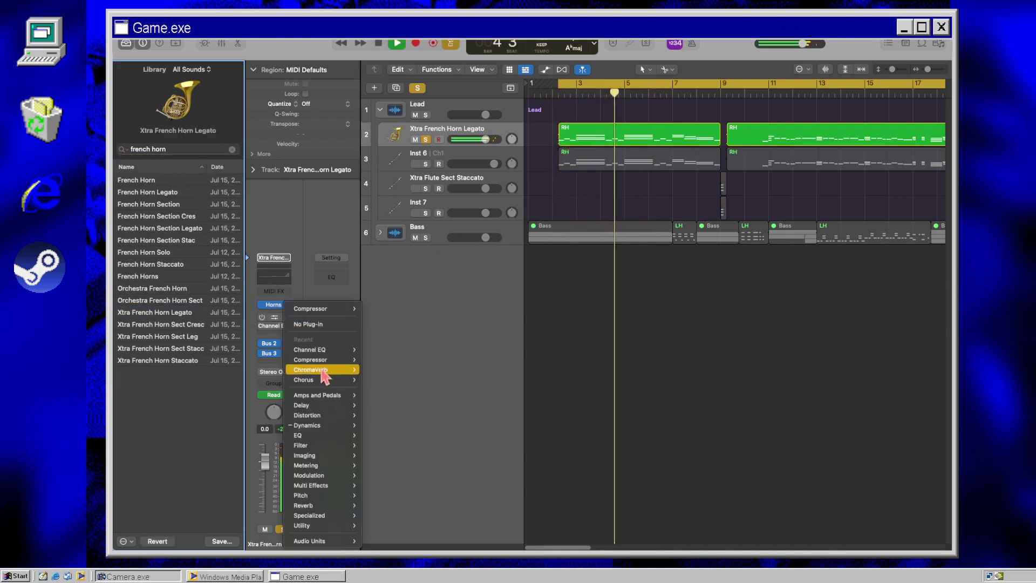
pyautogui.click(337, 375)
pyautogui.click(629, 217)
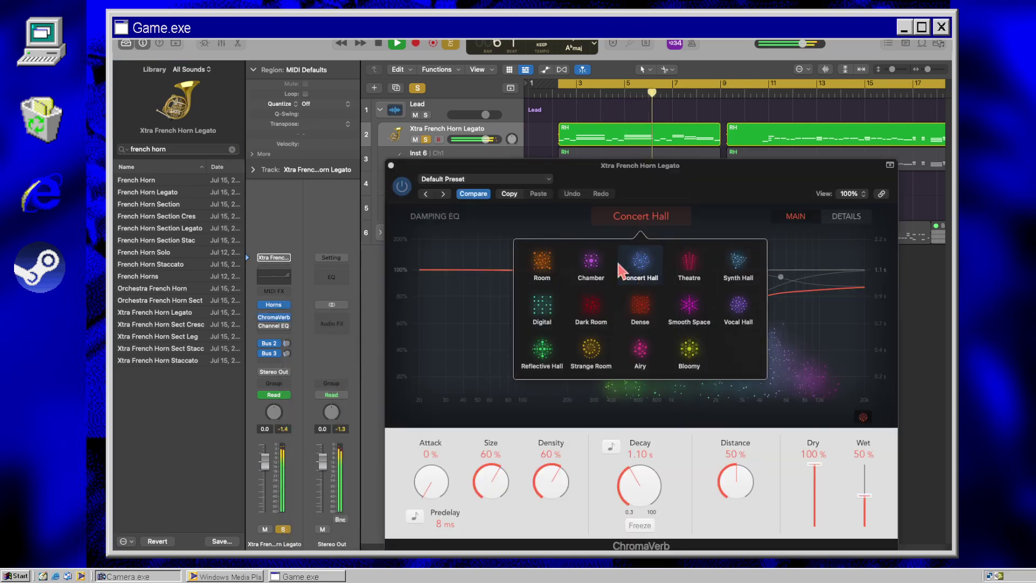
pyautogui.click(391, 166)
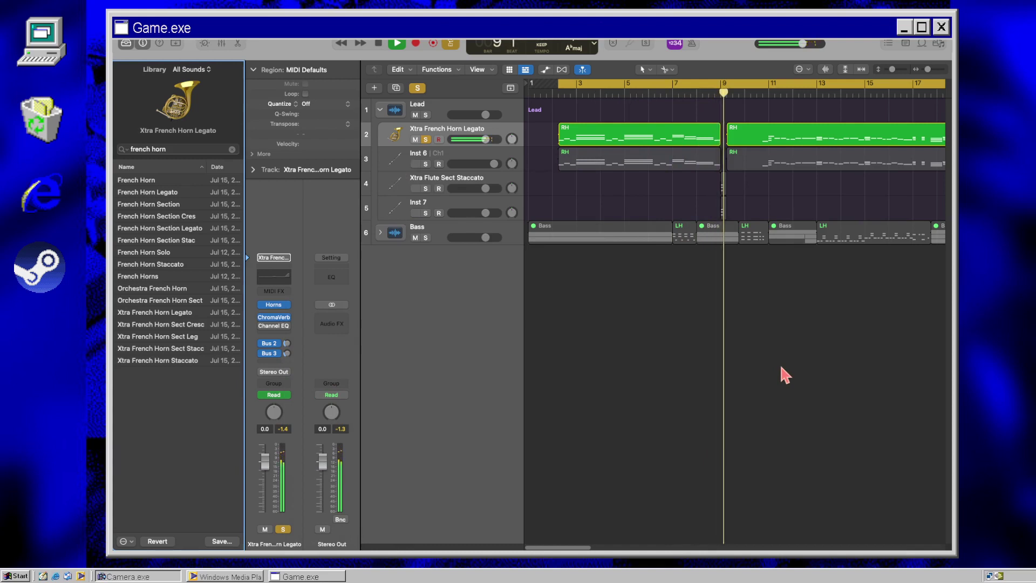
pyautogui.press('space')
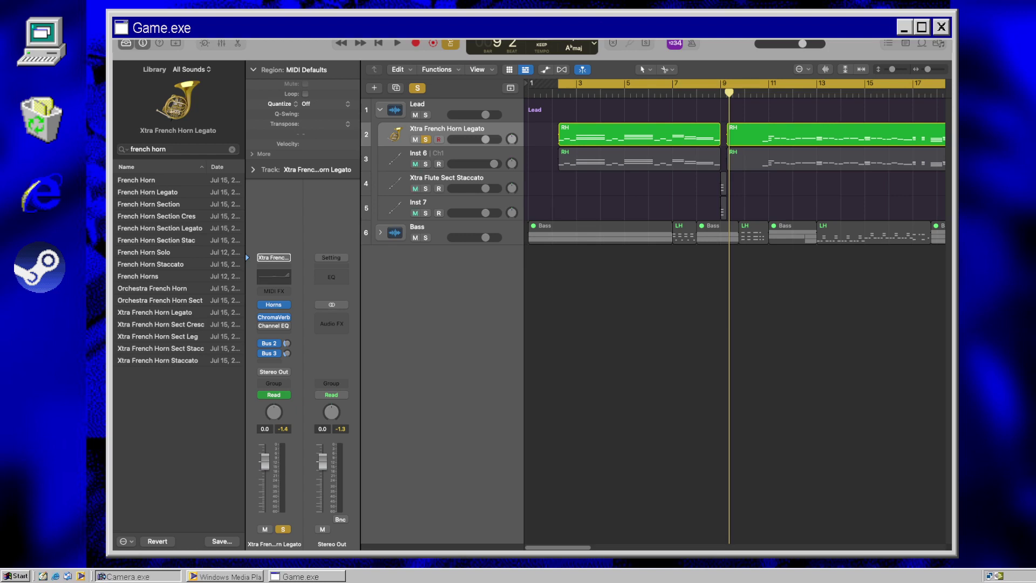
# Step: Replay the cycled Xtra French Horn Legato melody with the reverb applied
pyautogui.click(783, 374)
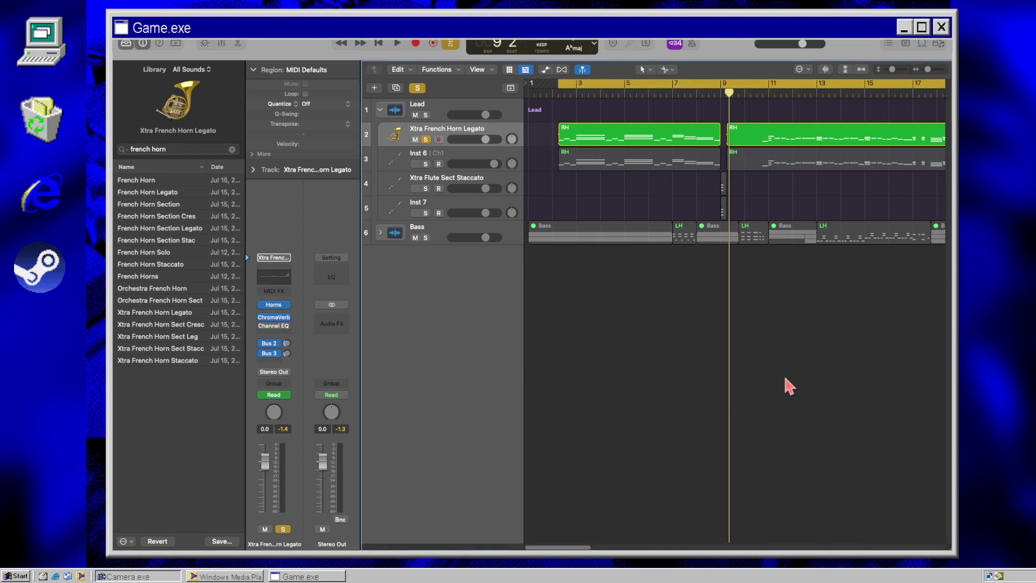
pyautogui.press('space')
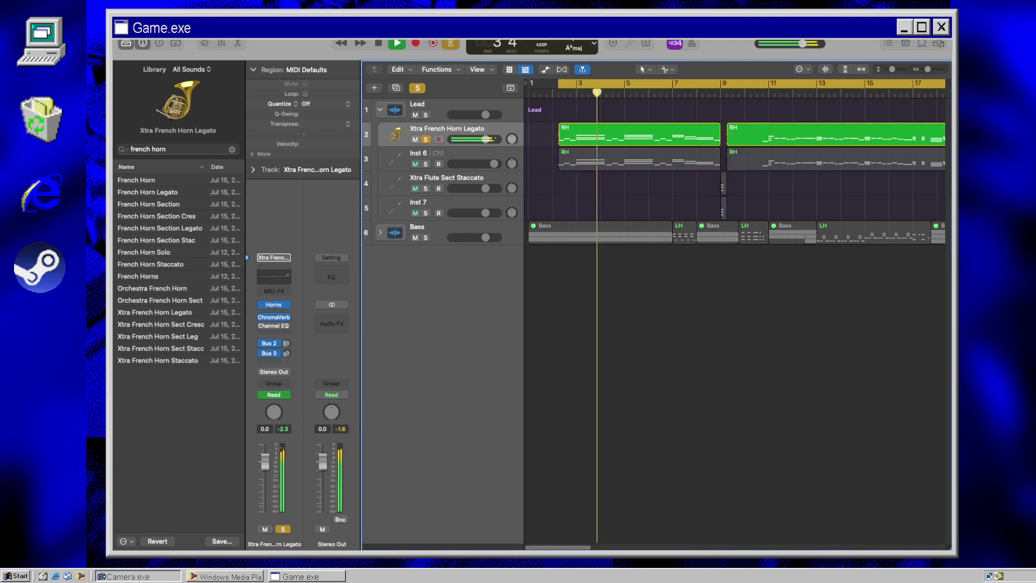
pyautogui.click(467, 342)
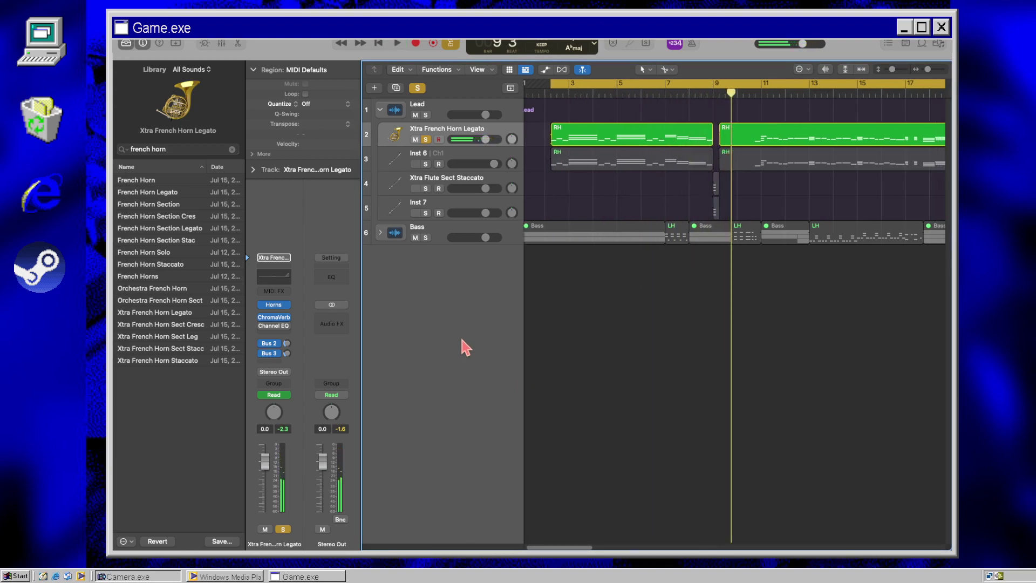
pyautogui.press('space')
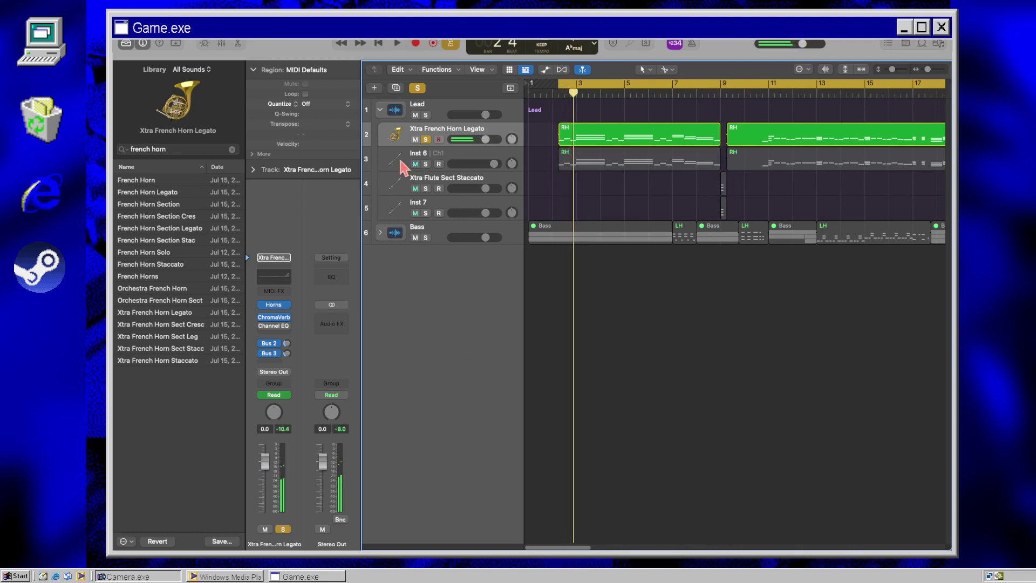
# Step: Delete the Inst 6 and Inst 7 tracks from the Lead stack
pyautogui.click(404, 165)
pyautogui.press('super+BackSpace')
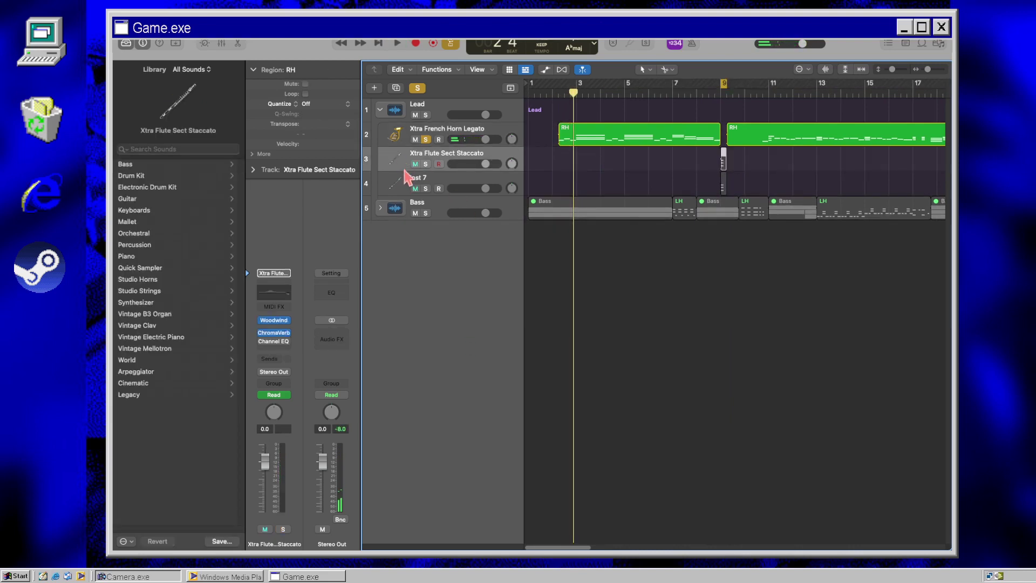
pyautogui.click(401, 189)
pyautogui.press('super+BackSpace')
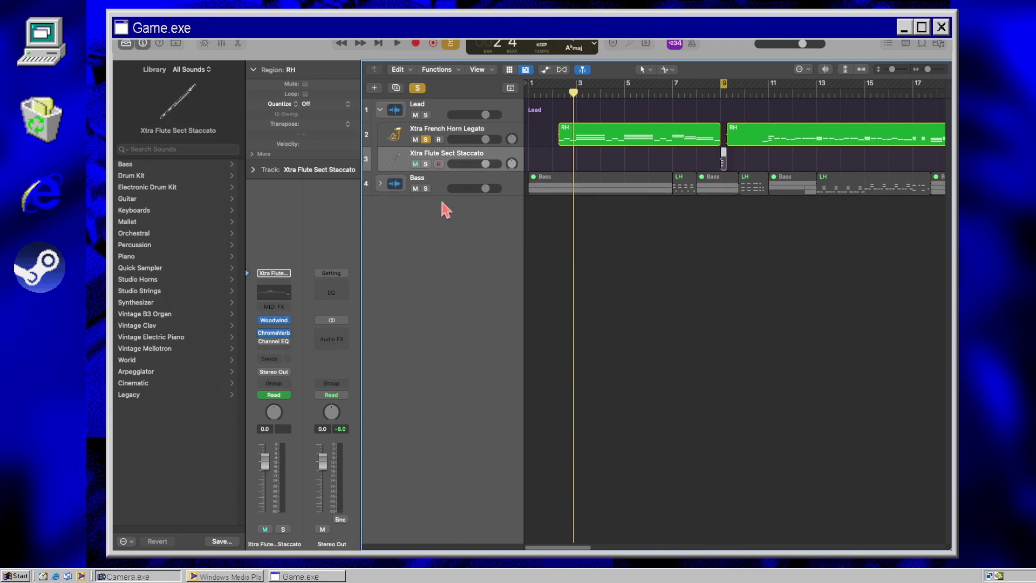
# Step: Set the cycle range to the first RH region on the French horn track and play it briefly
pyautogui.press('space')
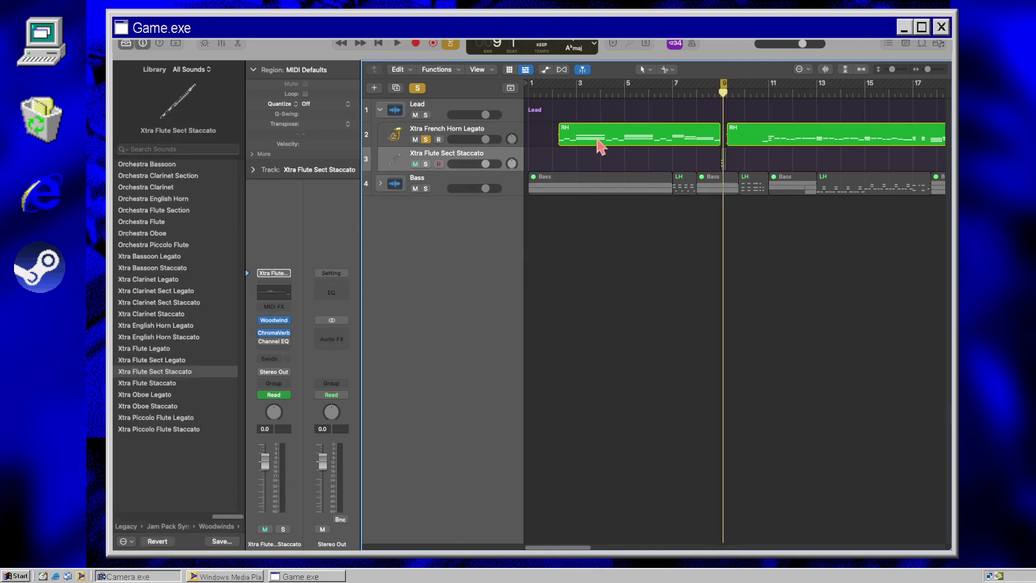
pyautogui.click(597, 138)
pyautogui.press('super+u')
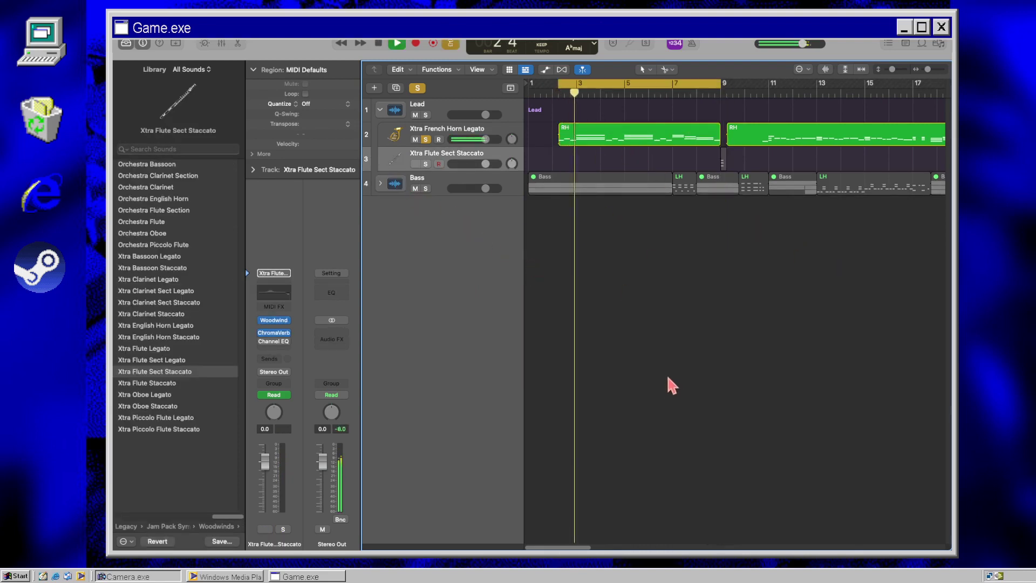
pyautogui.press('space')
# Step: Load Xtra Brass Ens Legato on the French horn lead track and listen to the melody
pyautogui.click(394, 141)
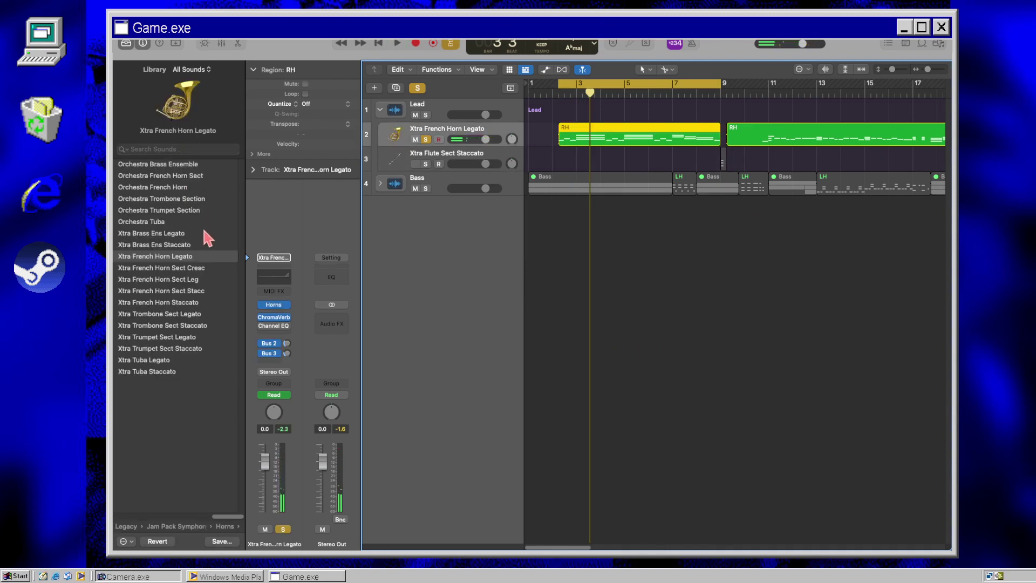
pyautogui.click(204, 232)
pyautogui.press('space')
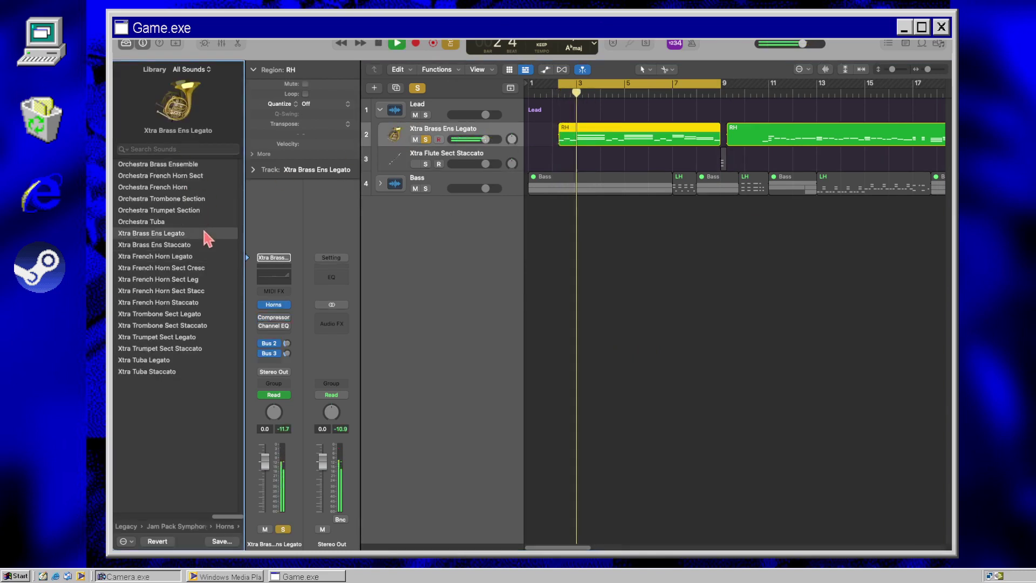
pyautogui.press('space')
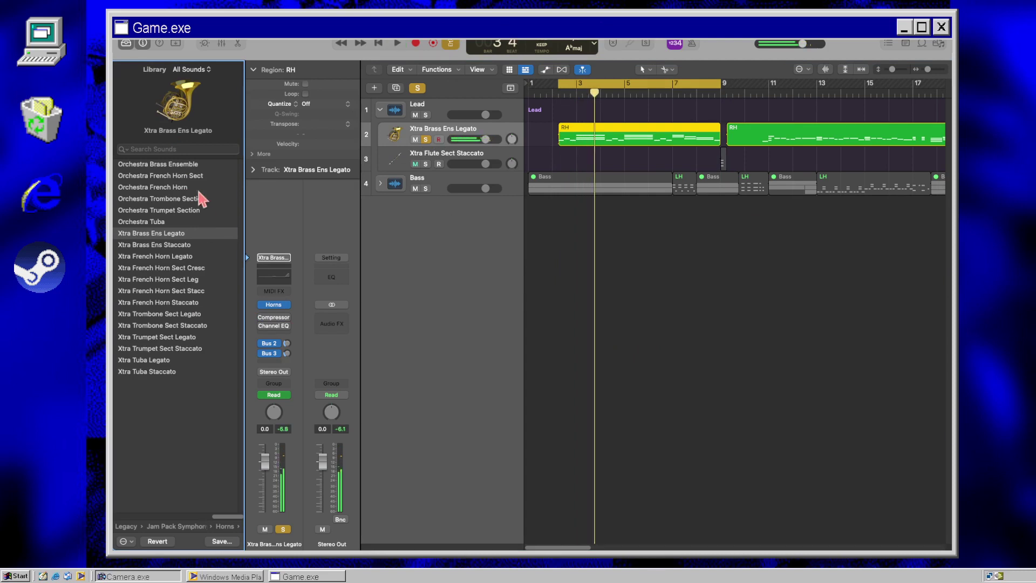
# Step: Search the sounds for "brass", load Brass Ensemble Legato on the lead track and listen to the melody
pyautogui.click(189, 149)
pyautogui.write('brass')
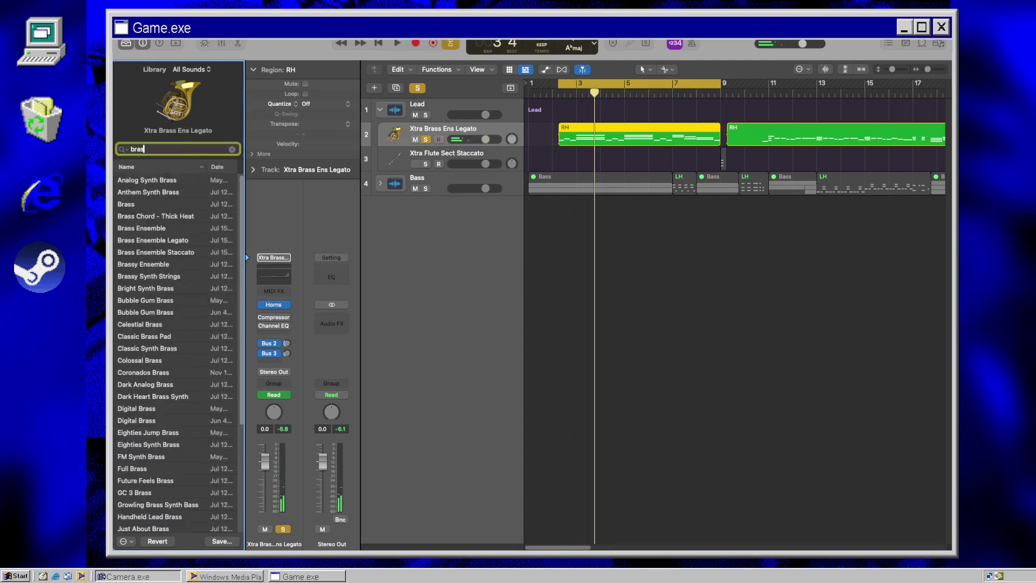
pyautogui.click(197, 240)
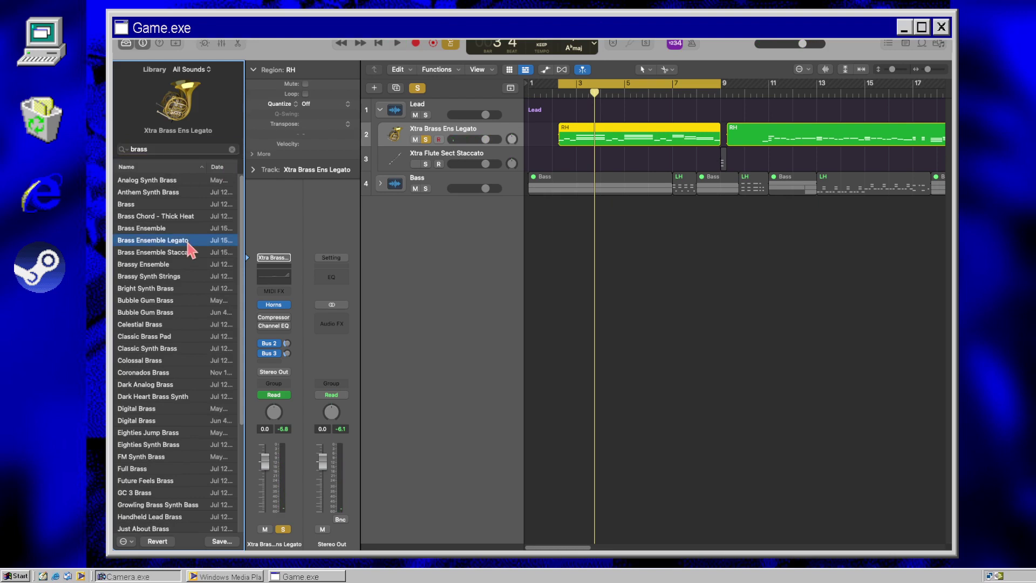
pyautogui.press('space')
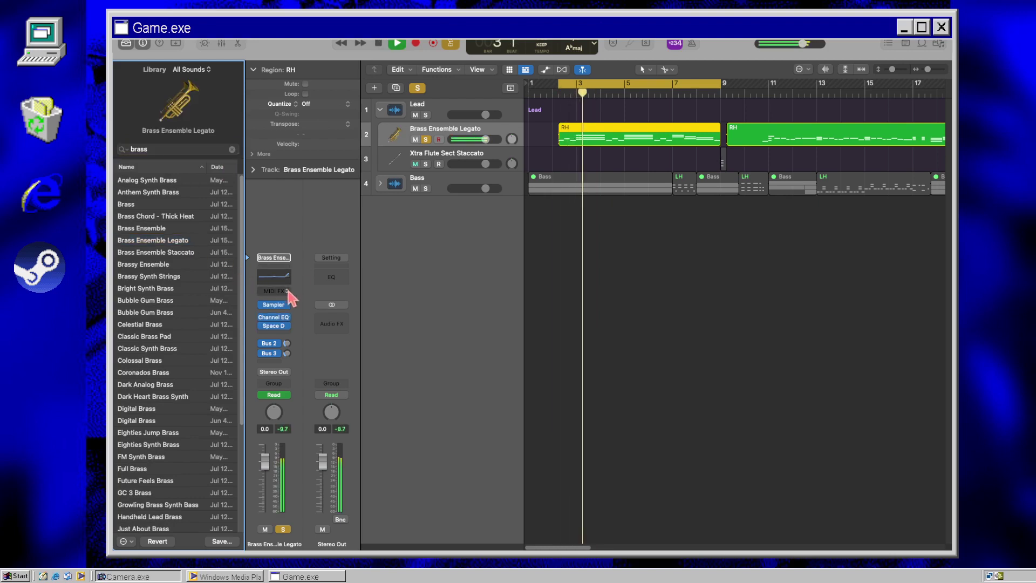
pyautogui.press('space')
# Step: Open the first RH region of the Brass Ensemble Legato track in the Piano Roll and check its opening notes
pyautogui.click(645, 148)
pyautogui.doubleClick(643, 142)
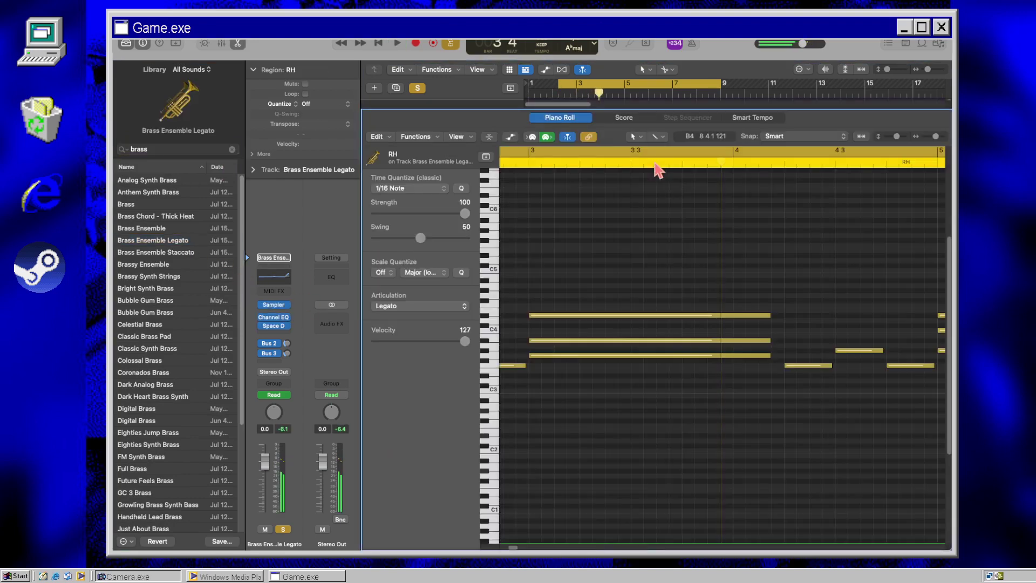
pyautogui.click(612, 366)
pyautogui.click(620, 308)
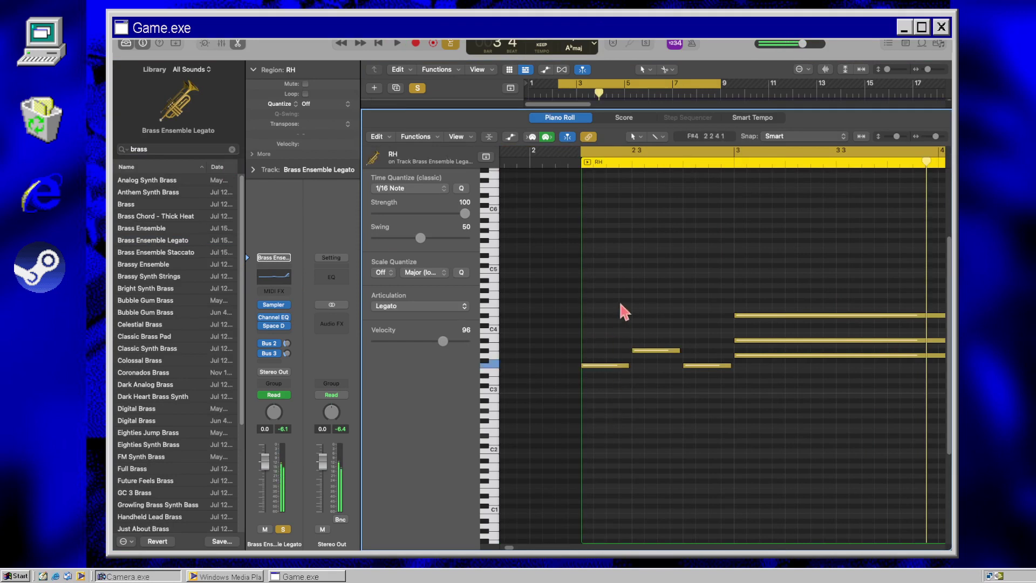
# Step: Select all notes in the RH region, try to shift them lower and play the melody
pyautogui.rightClick(641, 287)
pyautogui.click(670, 326)
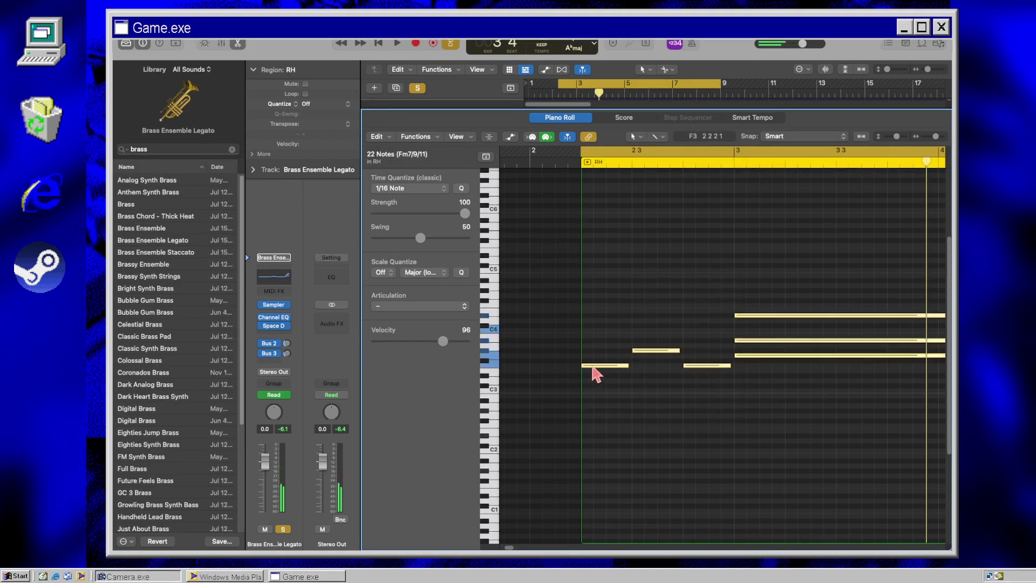
pyautogui.moveTo(593, 369)
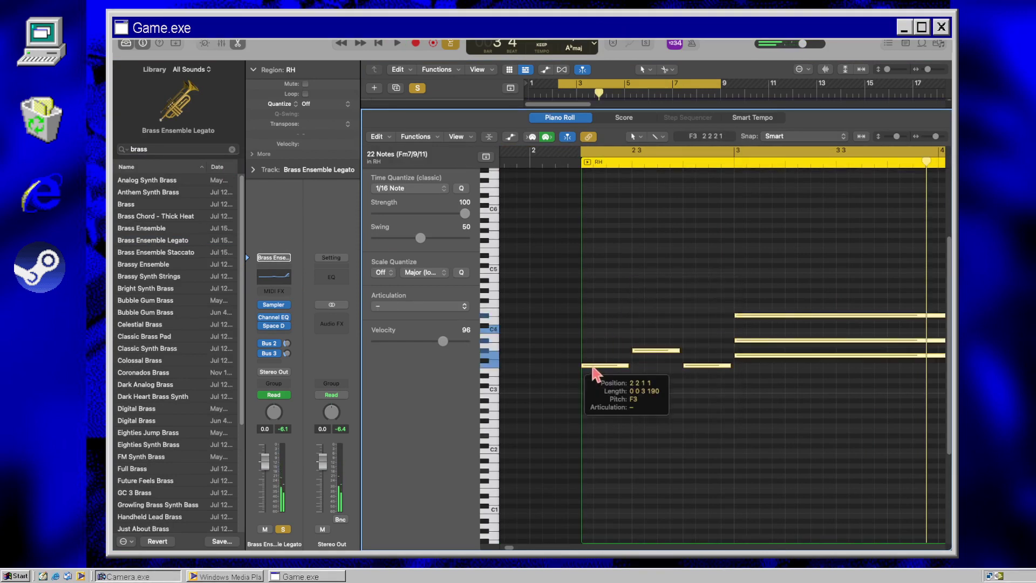
pyautogui.moveTo(593, 369); pyautogui.dragTo(597, 432)
pyautogui.press('space')
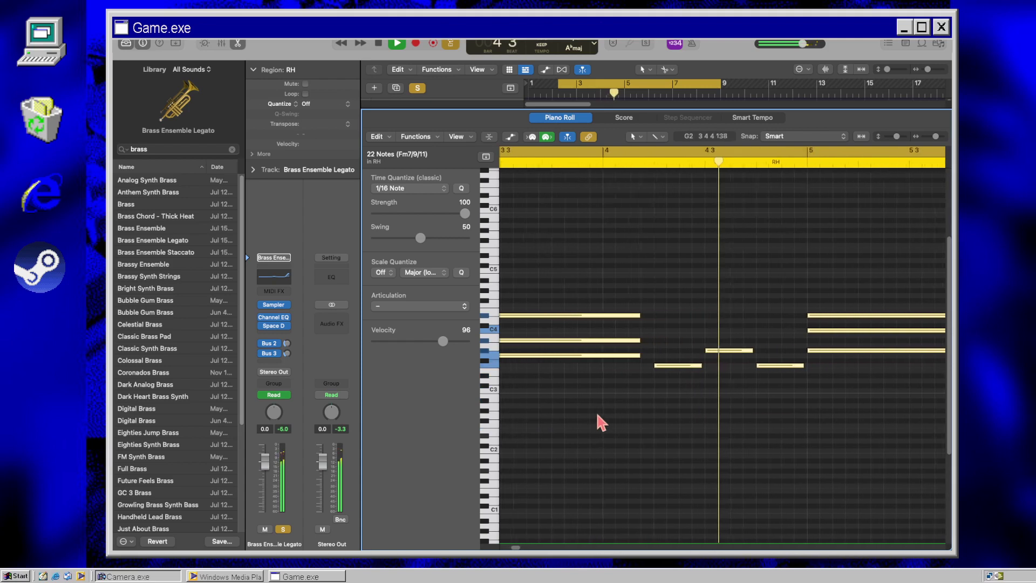
# Step: Audition the Bubble Gum Brass, Eighties Jump Brass, Celestial Brass and Bright Synth Brass patches on the lead track
pyautogui.press('space')
pyautogui.click(184, 313)
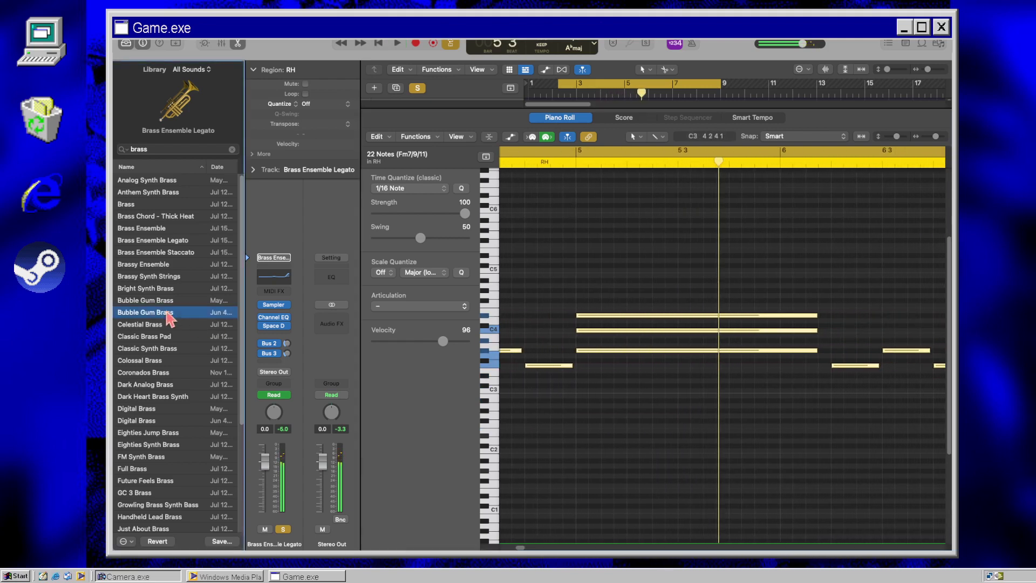
pyautogui.press('space')
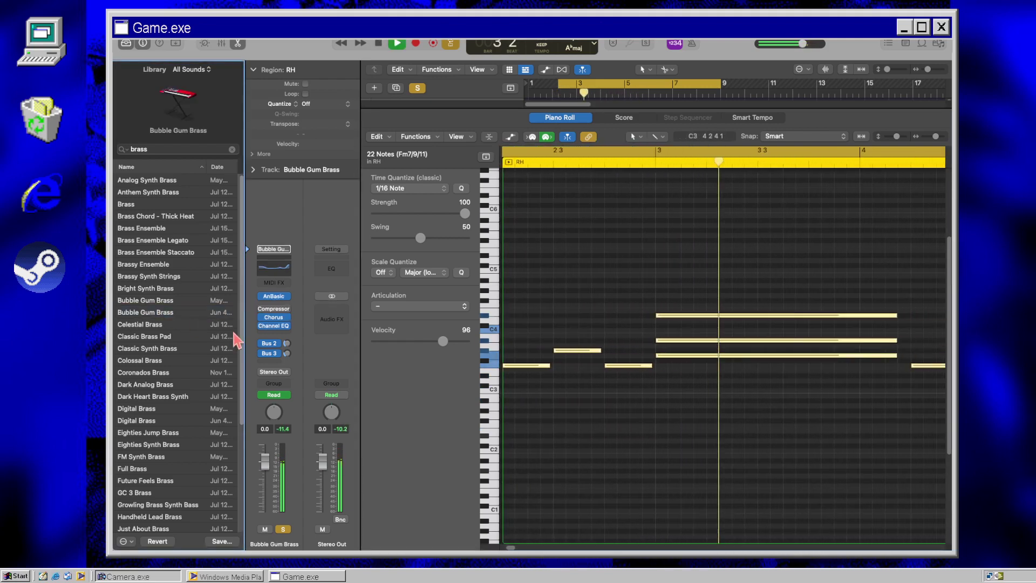
pyautogui.click(157, 432)
pyautogui.click(165, 325)
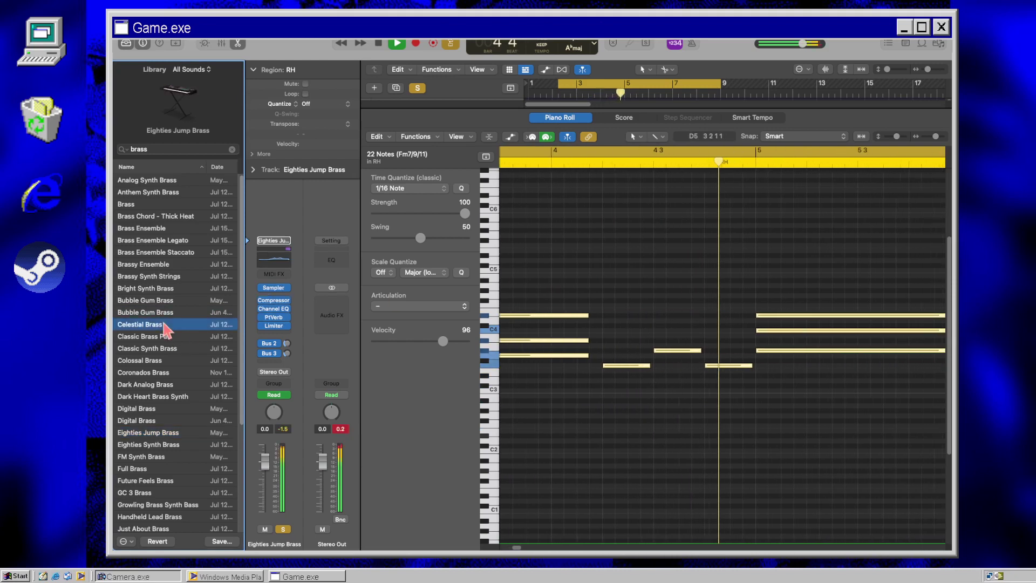
pyautogui.click(161, 288)
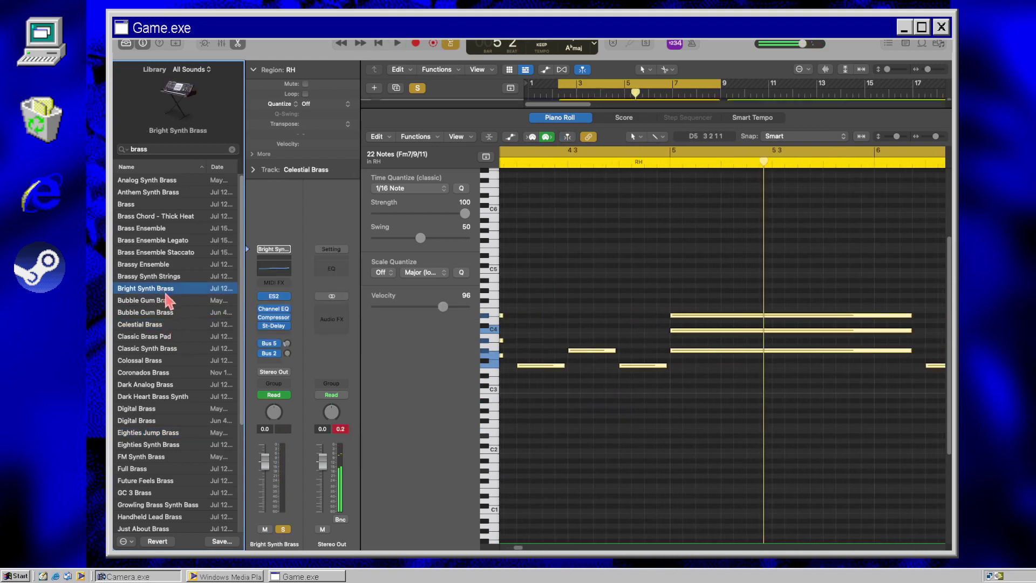
# Step: Load the other Bubble Gum Brass patch, compare it with Eighties Jump Brass during playback, and hide the Inspector
pyautogui.click(162, 301)
pyautogui.press('space')
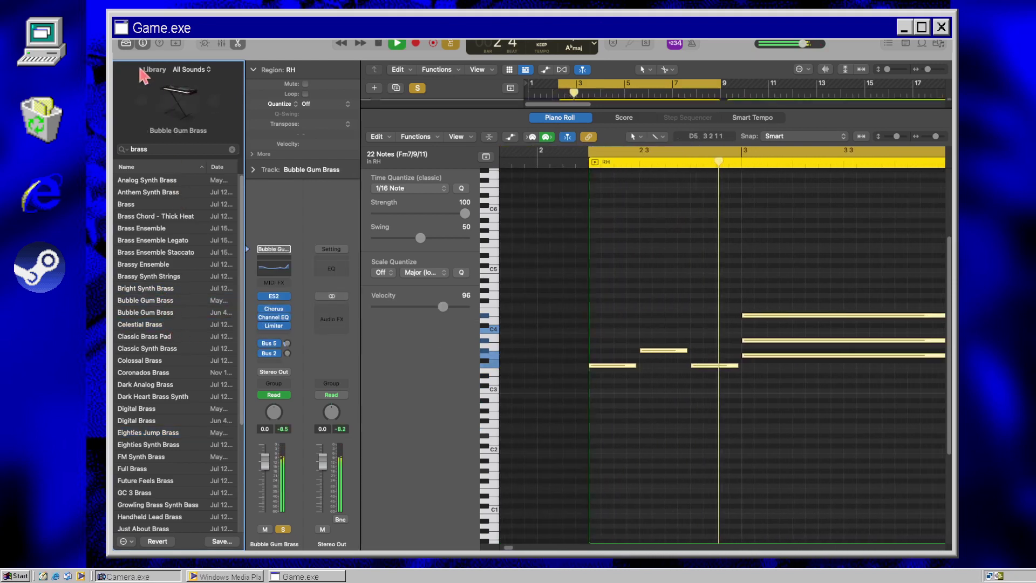
pyautogui.press('i')
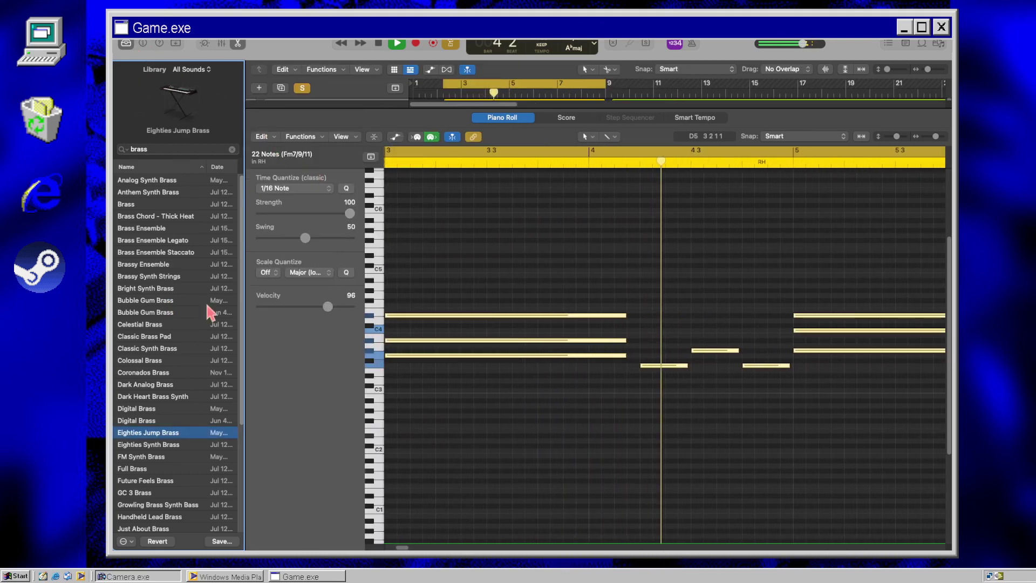
pyautogui.click(162, 301)
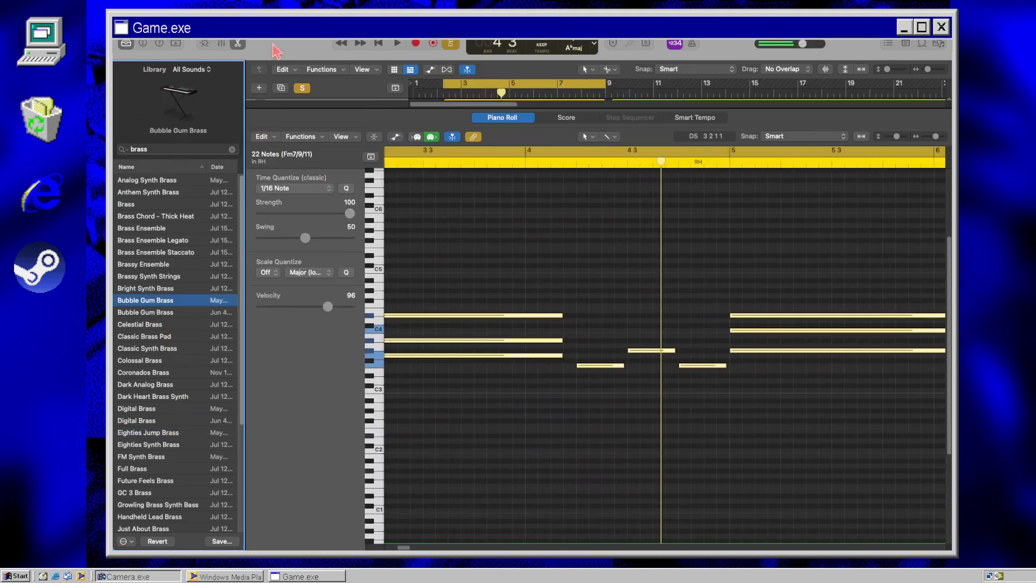
# Step: Close the Piano Roll, play the melody with Bubble Gum Brass and hide the Library
pyautogui.click(237, 43)
pyautogui.press('space')
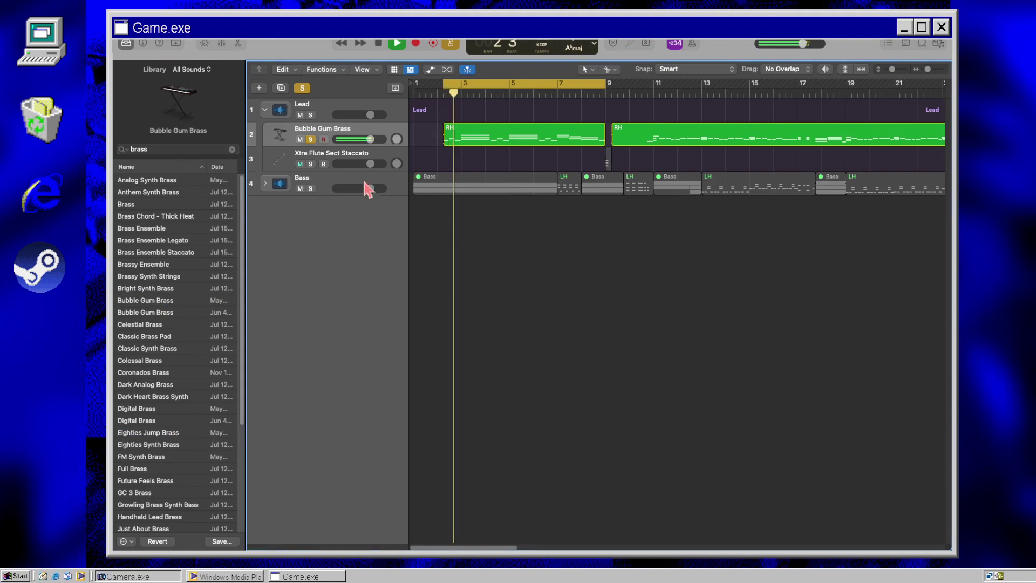
pyautogui.press('y')
pyautogui.press('space')
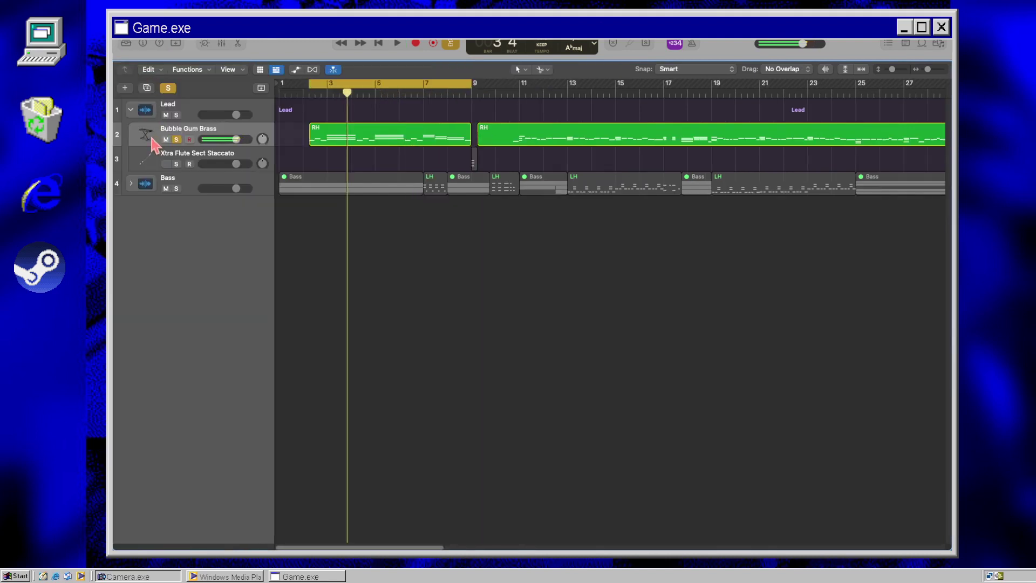
# Step: Duplicate the Bubble Gum Brass track with its RH regions, unsolo the original and show the Library
pyautogui.press('super+d')
pyautogui.click(175, 139)
pyautogui.press('y')
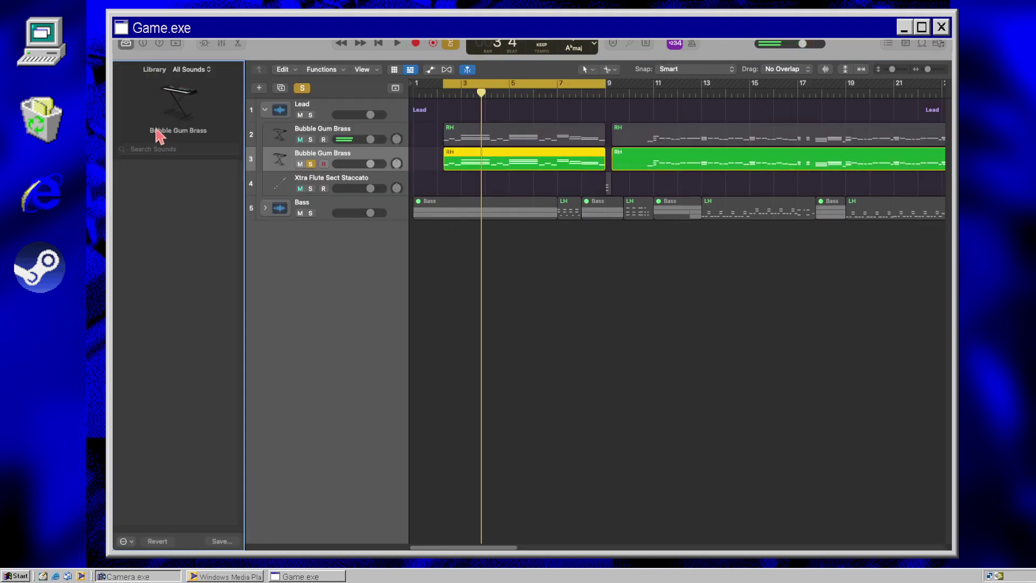
# Step: Search the sounds for "brass" and clear the search
pyautogui.click(162, 148)
pyautogui.write('brass')
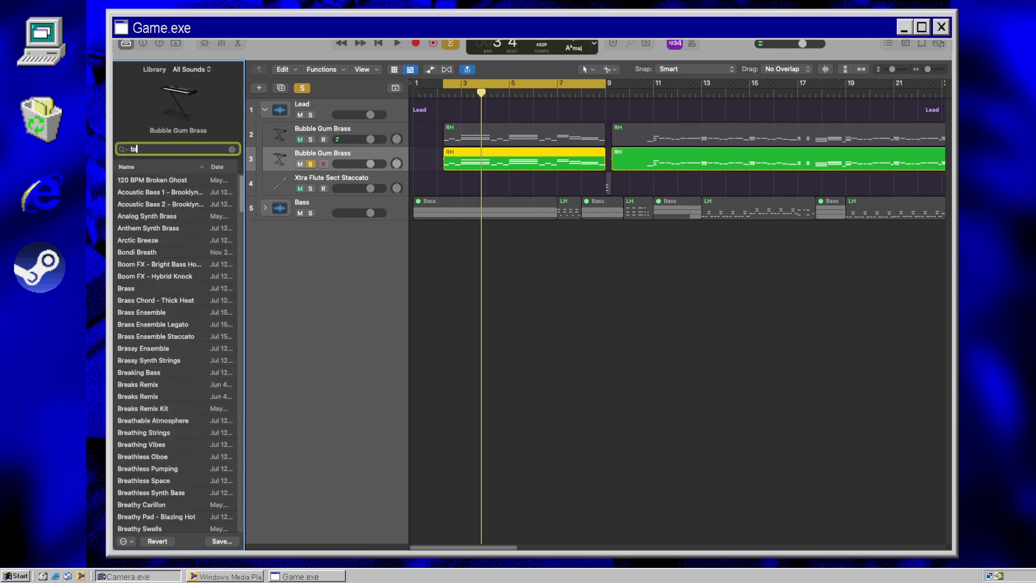
pyautogui.click(232, 149)
# Step: Show the Inspector and remove the Chorus, Channel EQ and Limiter effects from the duplicated Bubble Gum Brass track
pyautogui.click(143, 43)
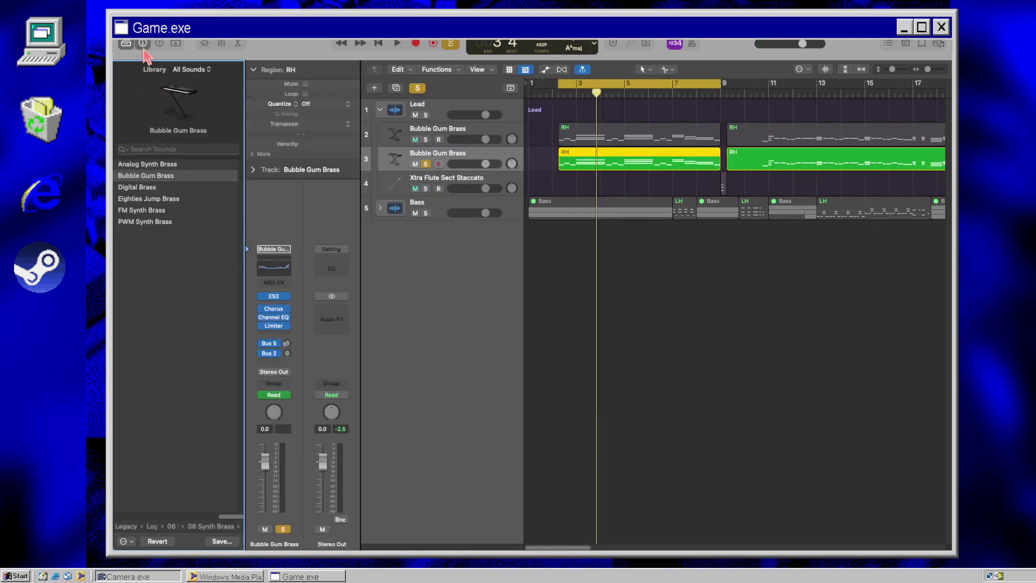
pyautogui.click(287, 317)
pyautogui.click(294, 303)
pyautogui.click(286, 317)
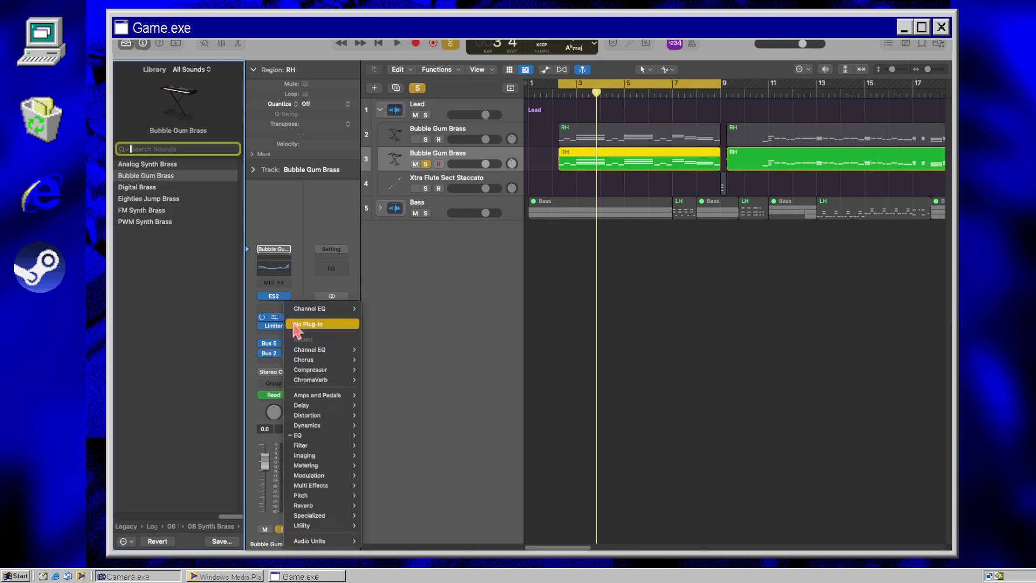
pyautogui.click(294, 330)
pyautogui.click(288, 326)
pyautogui.click(291, 324)
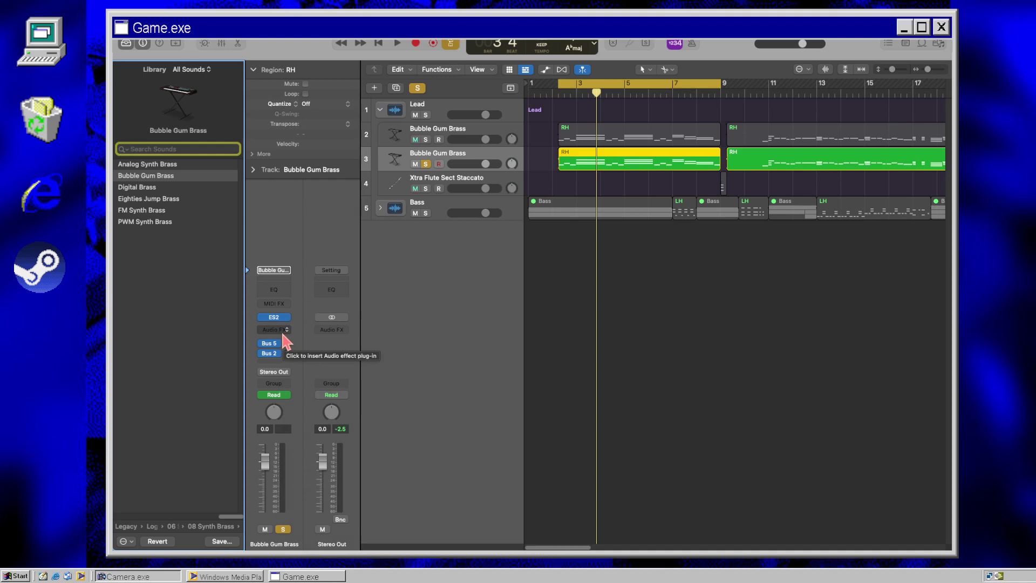
# Step: Try LABS as the instrument on the duplicated track, close its window and hide the Library
pyautogui.click(287, 318)
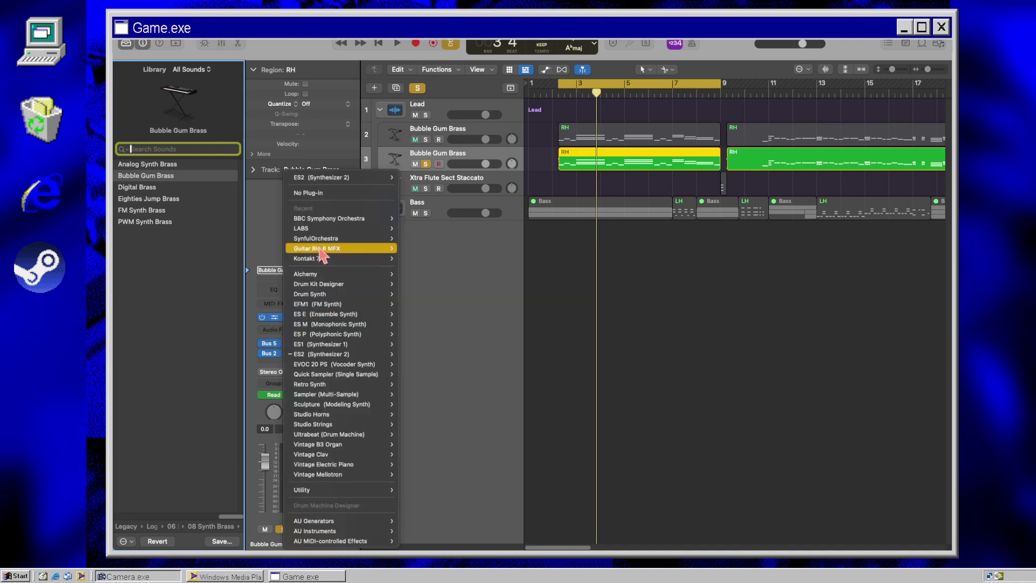
pyautogui.moveTo(318, 221)
pyautogui.click(411, 218)
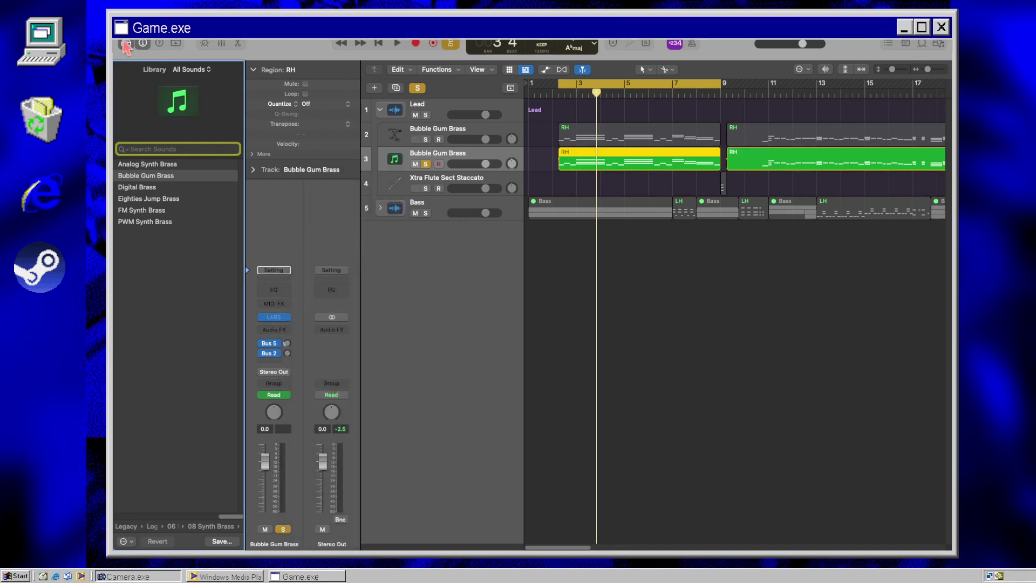
pyautogui.click(143, 44)
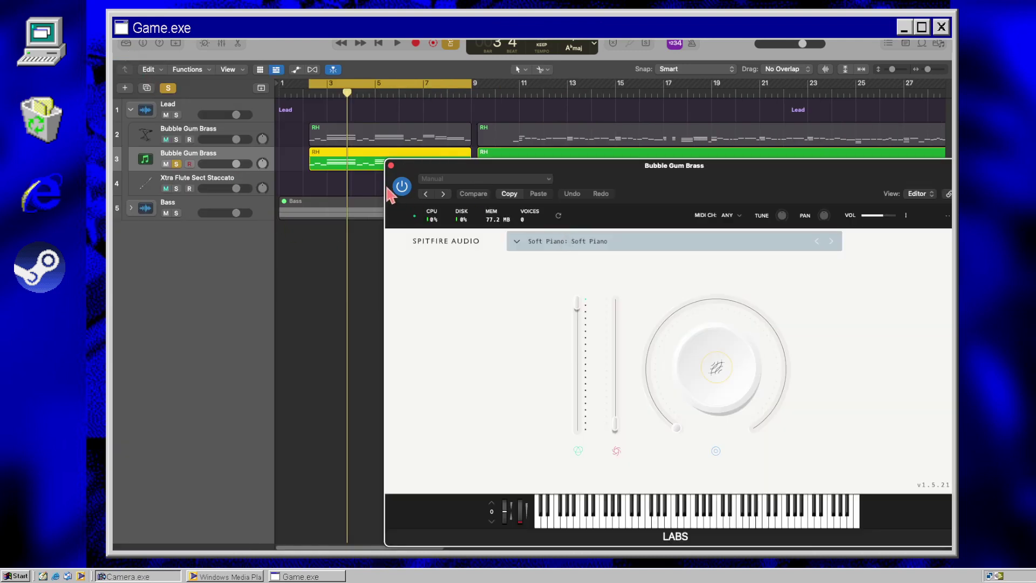
pyautogui.click(391, 165)
pyautogui.click(143, 43)
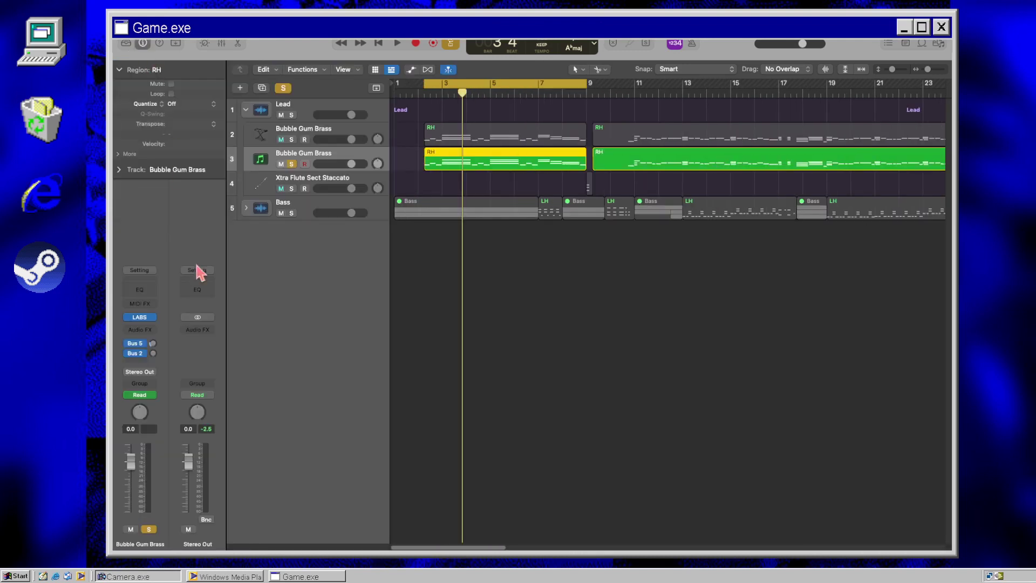
# Step: Replace LABS with the SynfulOrchestra instrument on the duplicated track and move its window clear
pyautogui.click(154, 320)
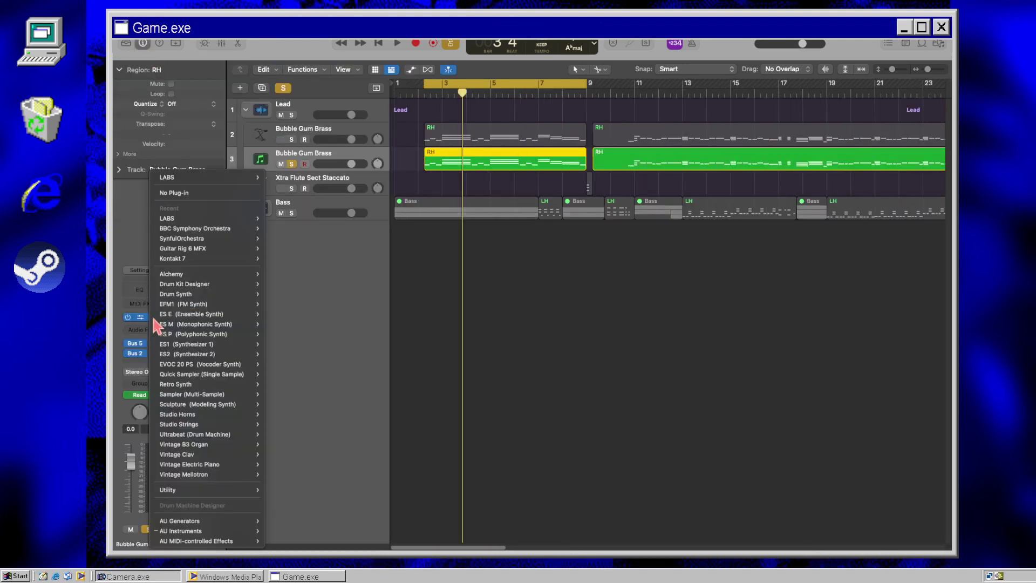
pyautogui.click(210, 240)
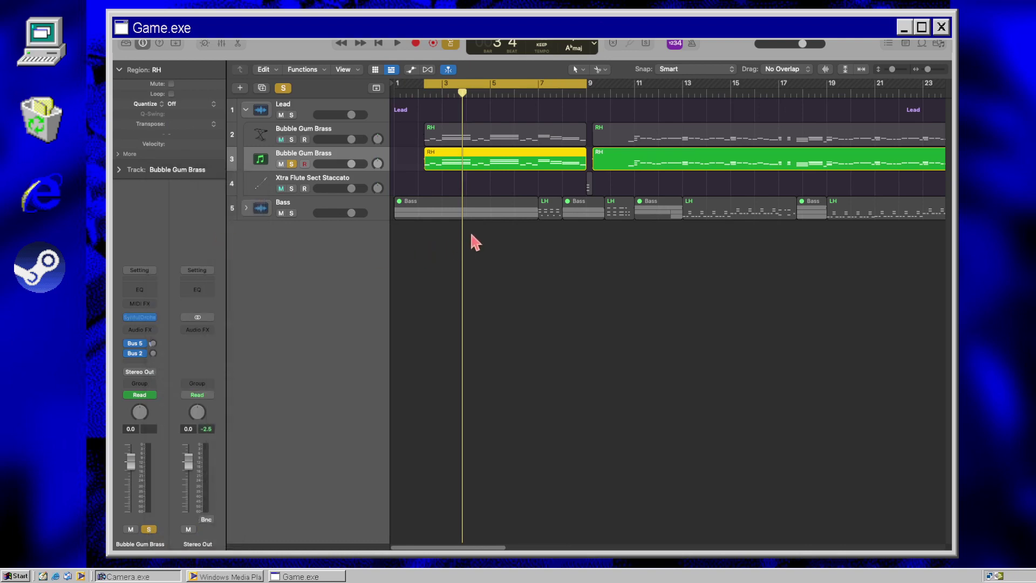
pyautogui.moveTo(517, 165); pyautogui.dragTo(483, 85)
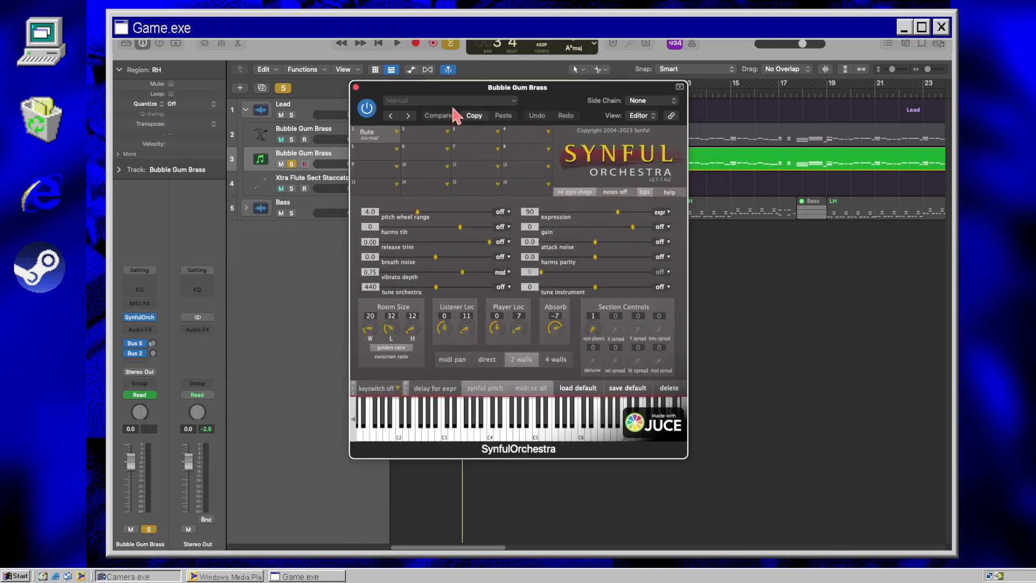
# Step: Choose the horns8 normal patch in SynfulOrchestra, start playback to hear it and close the instrument window
pyautogui.click(401, 131)
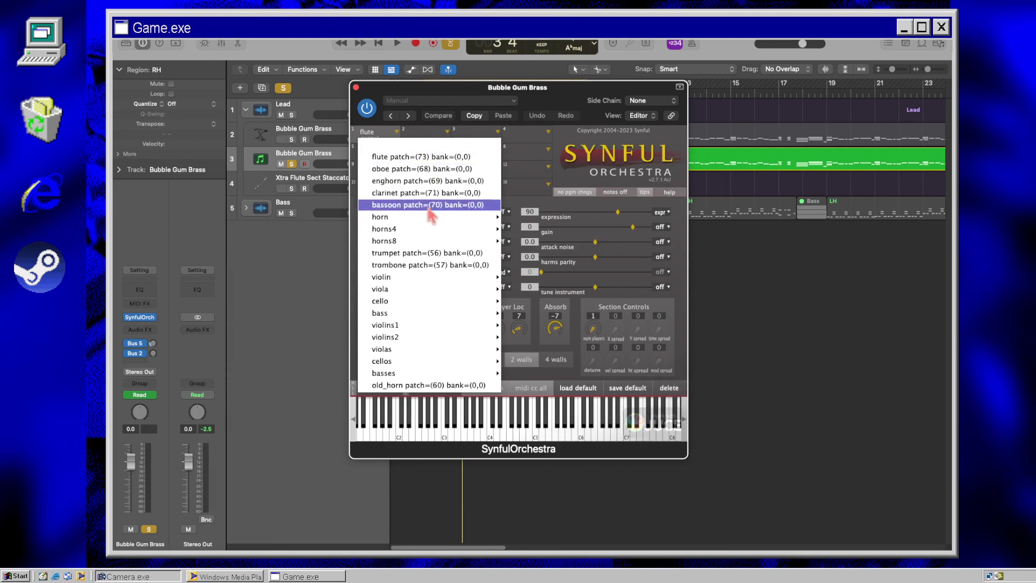
pyautogui.moveTo(419, 234)
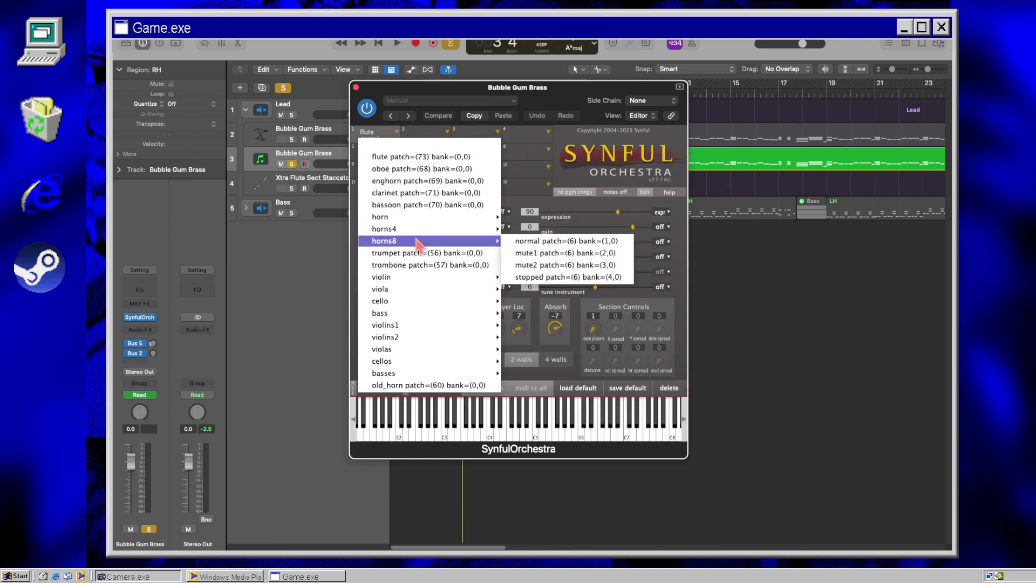
pyautogui.click(547, 241)
pyautogui.press('space')
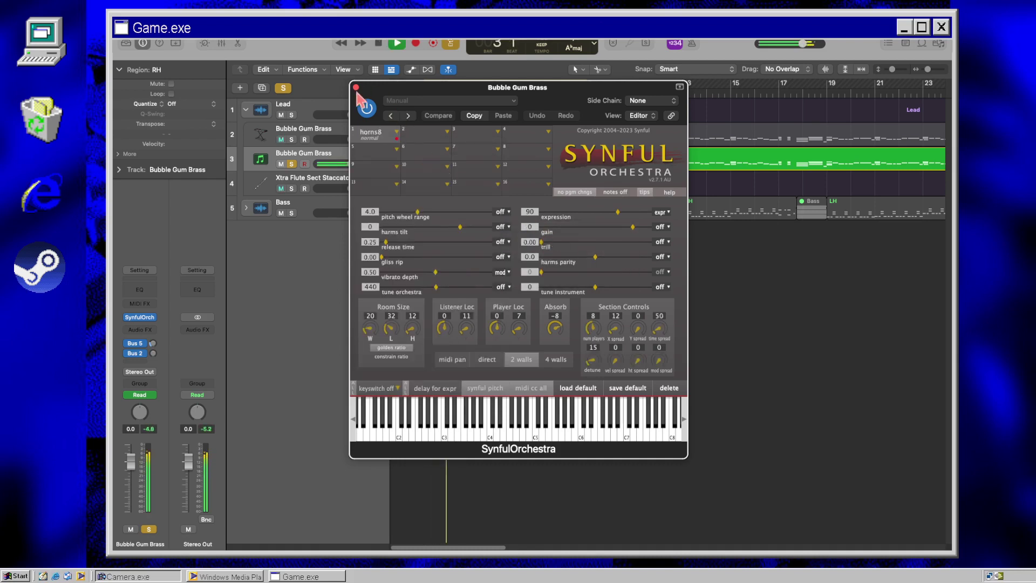
pyautogui.click(355, 87)
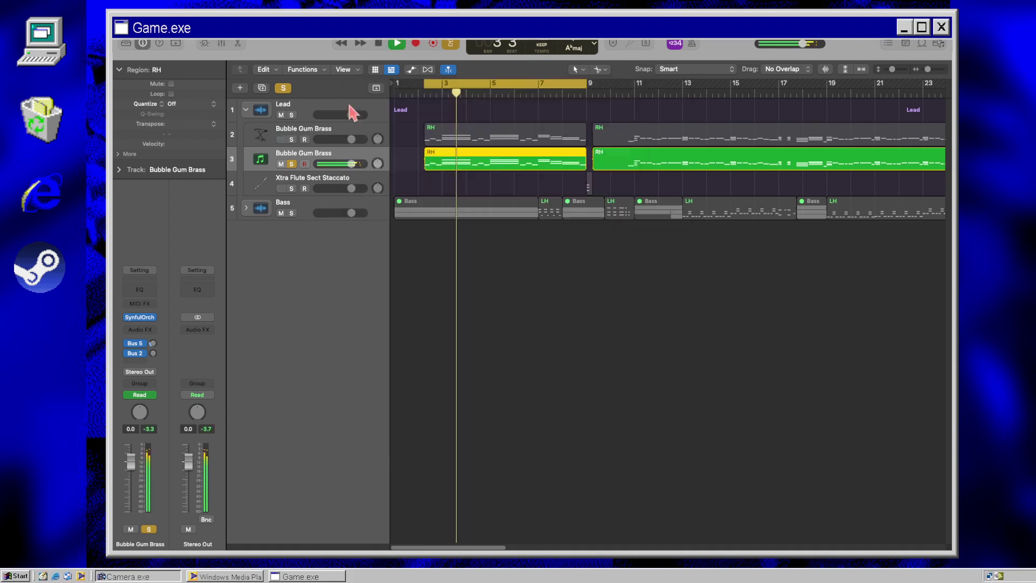
# Step: Solo the original Bubble Gum Brass track as well and remove its Chorus, Channel EQ and Limiter effects
pyautogui.click(267, 142)
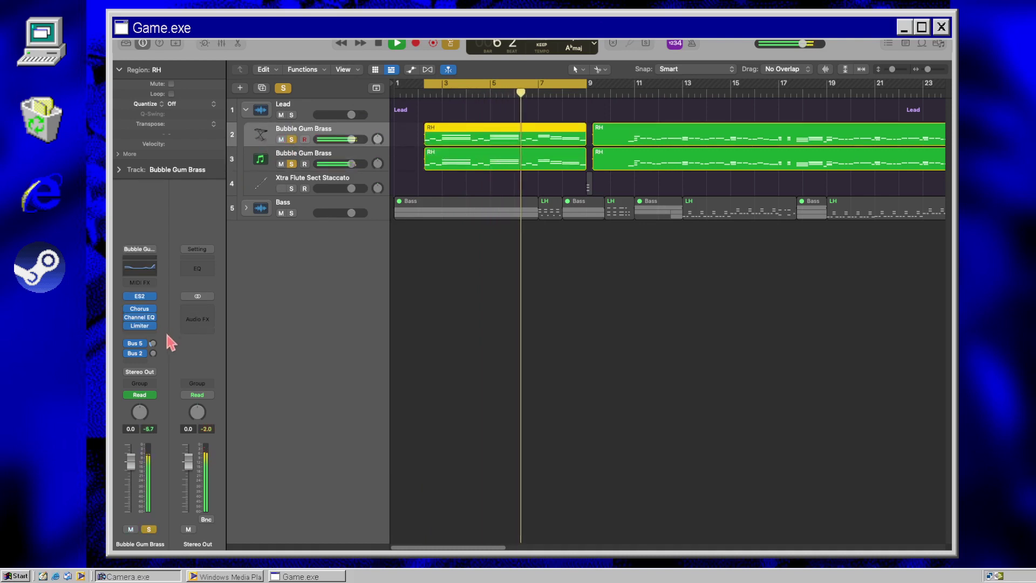
pyautogui.click(152, 309)
pyautogui.click(164, 319)
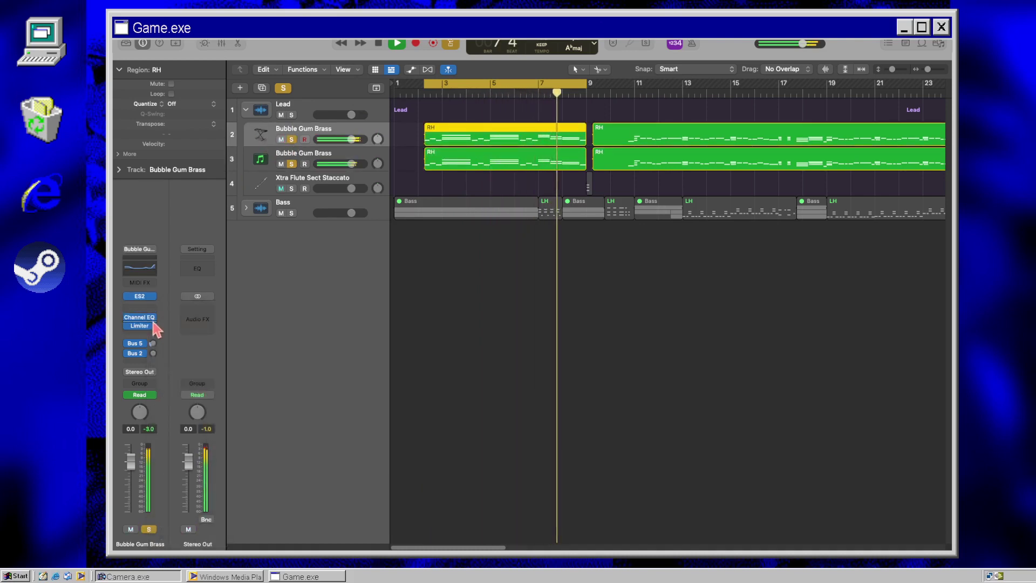
pyautogui.click(153, 322)
pyautogui.click(160, 320)
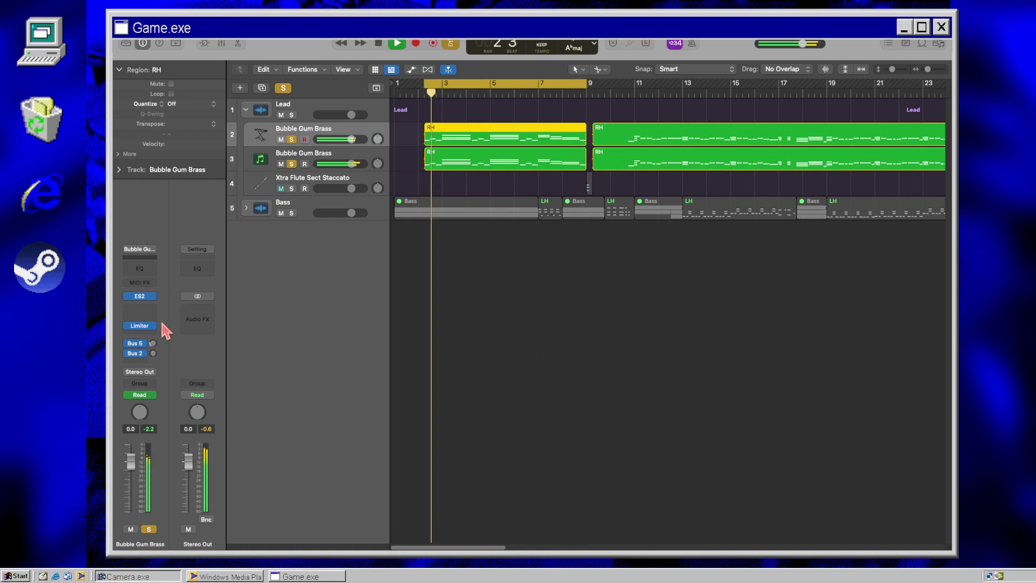
pyautogui.click(153, 326)
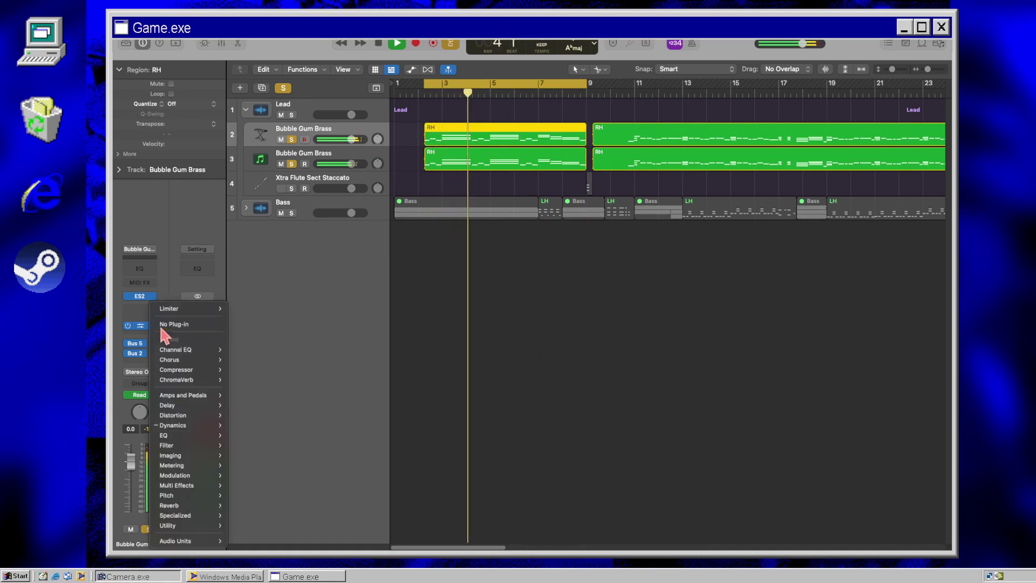
pyautogui.click(162, 325)
# Step: Replace ES2 with BBC Symphony Orchestra on the original Bubble Gum Brass track and open its preset browser
pyautogui.click(154, 318)
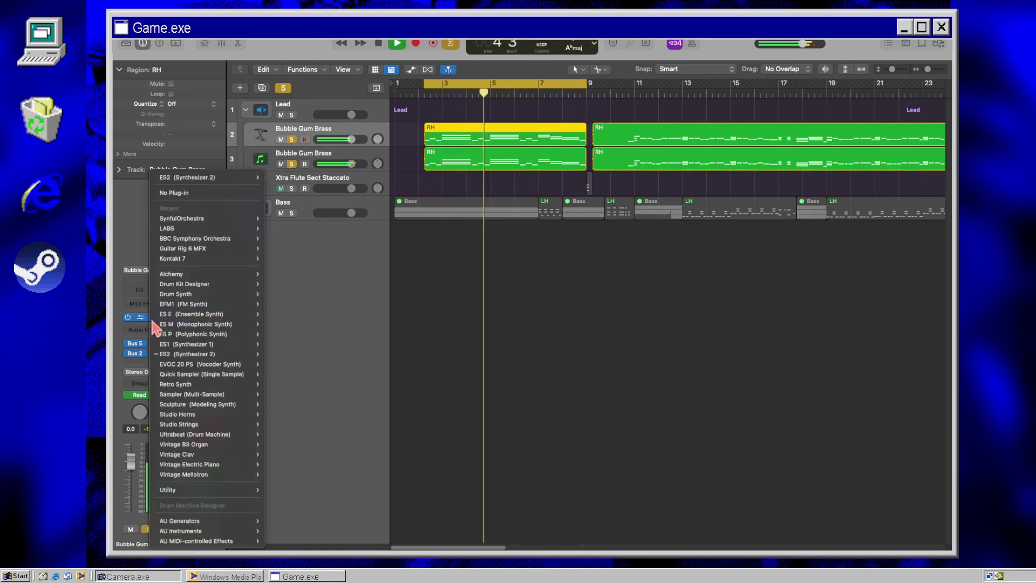
pyautogui.click(210, 239)
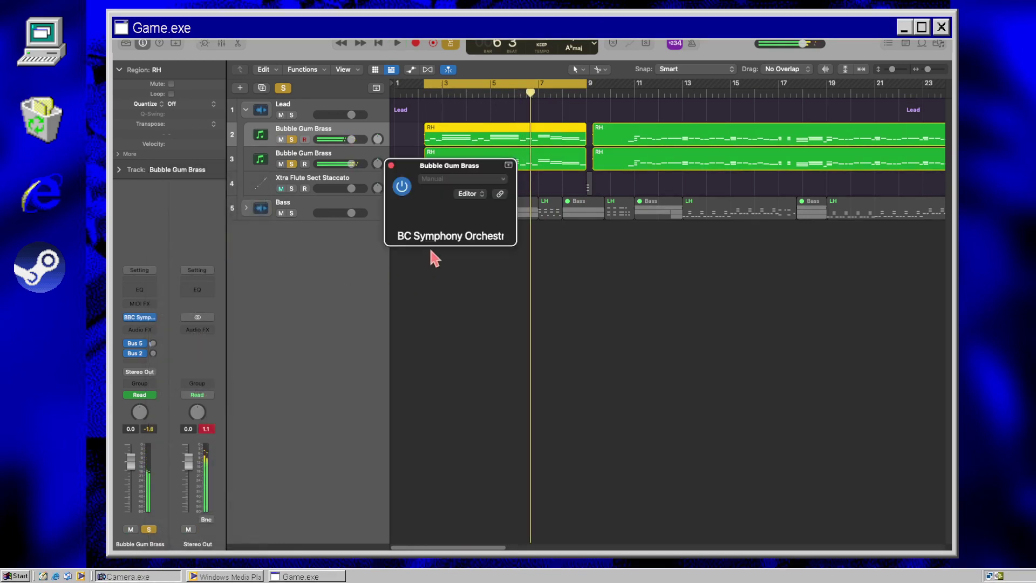
pyautogui.click(519, 178)
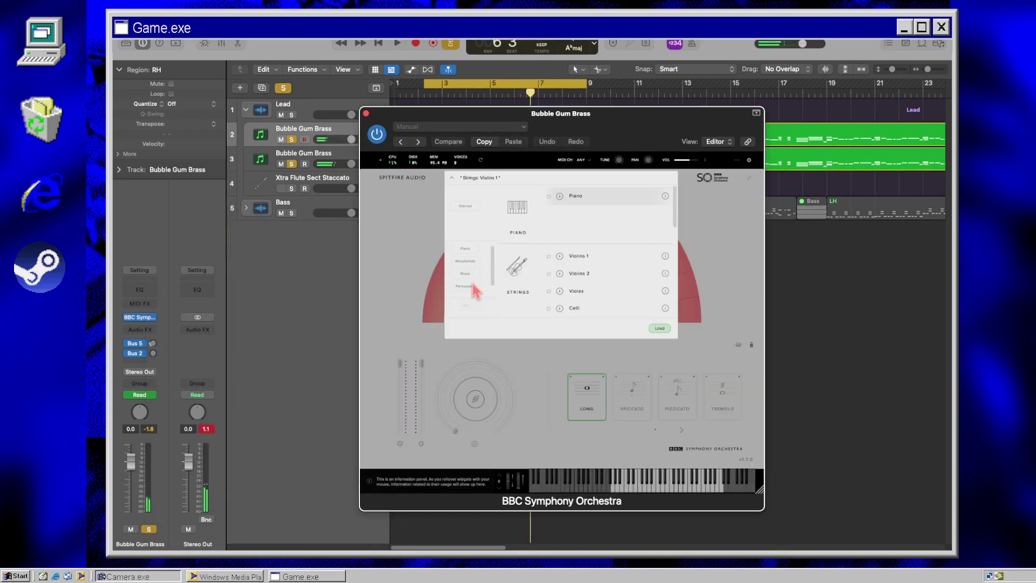
# Step: Filter the presets to Brass, load the Tuba preset and play it back
pyautogui.click(465, 273)
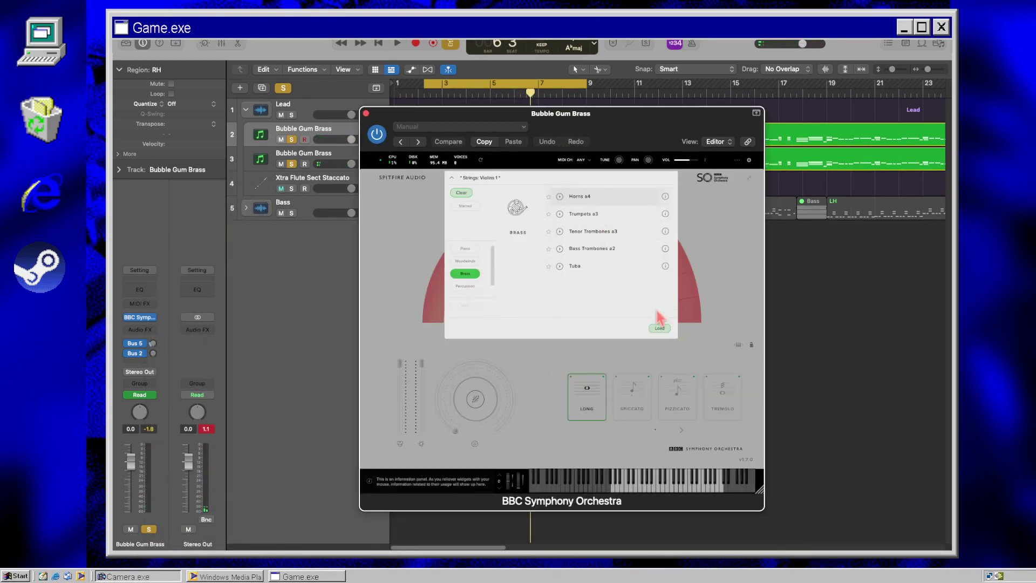
pyautogui.click(592, 273)
pyautogui.click(660, 327)
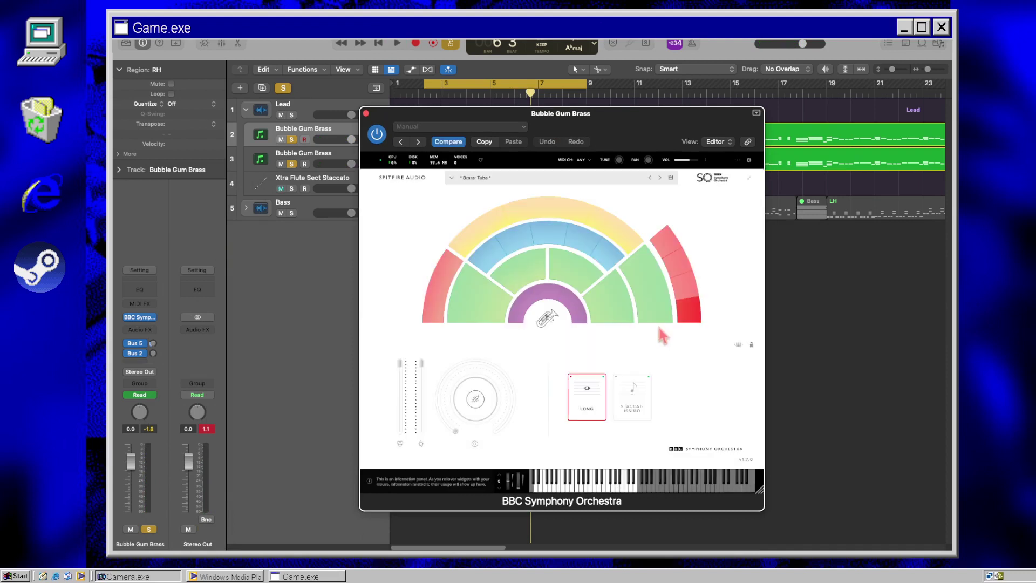
pyautogui.press('space')
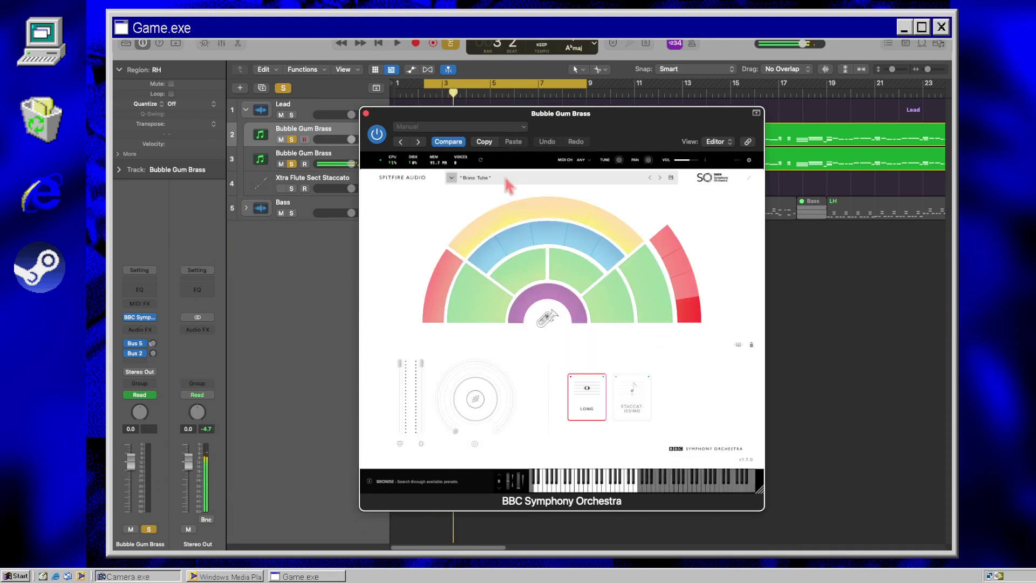
# Step: Load the Horns a4 brass preset in its place and close the instrument window
pyautogui.click(506, 180)
pyautogui.click(588, 198)
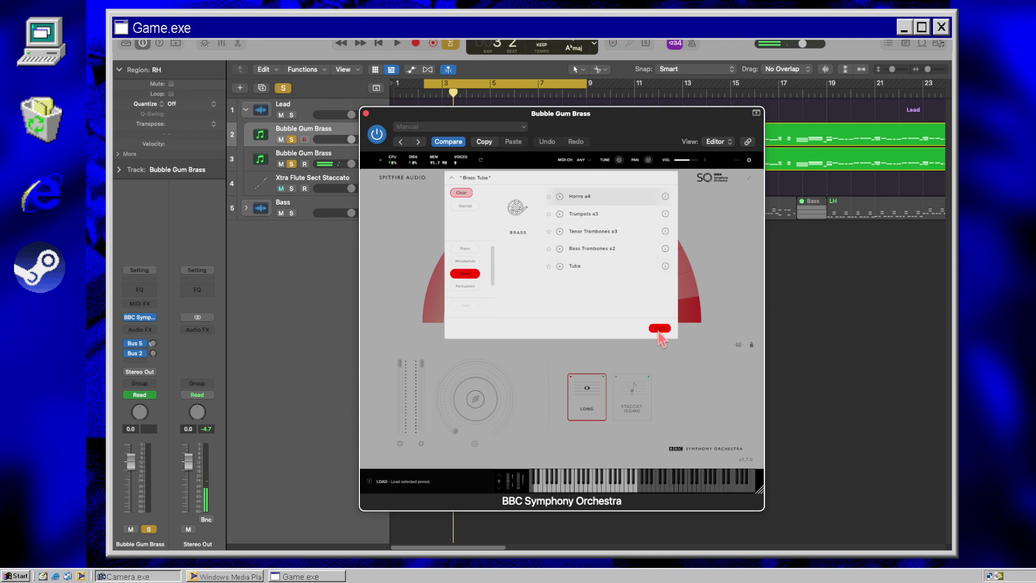
pyautogui.click(659, 328)
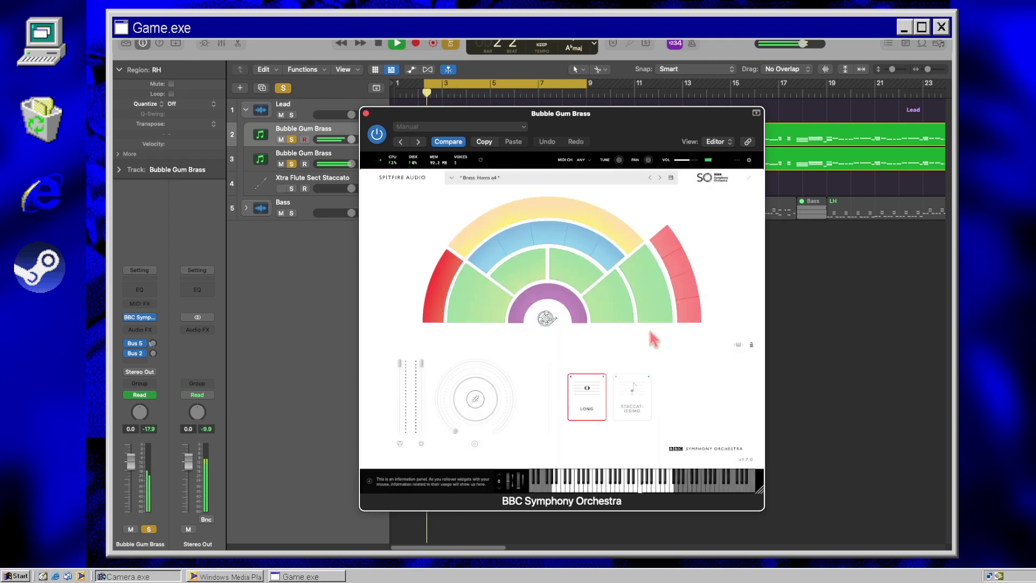
pyautogui.click(366, 114)
# Step: Compare the two brass layers by toggling their solos, leaving only the original track soloed and selected
pyautogui.click(264, 160)
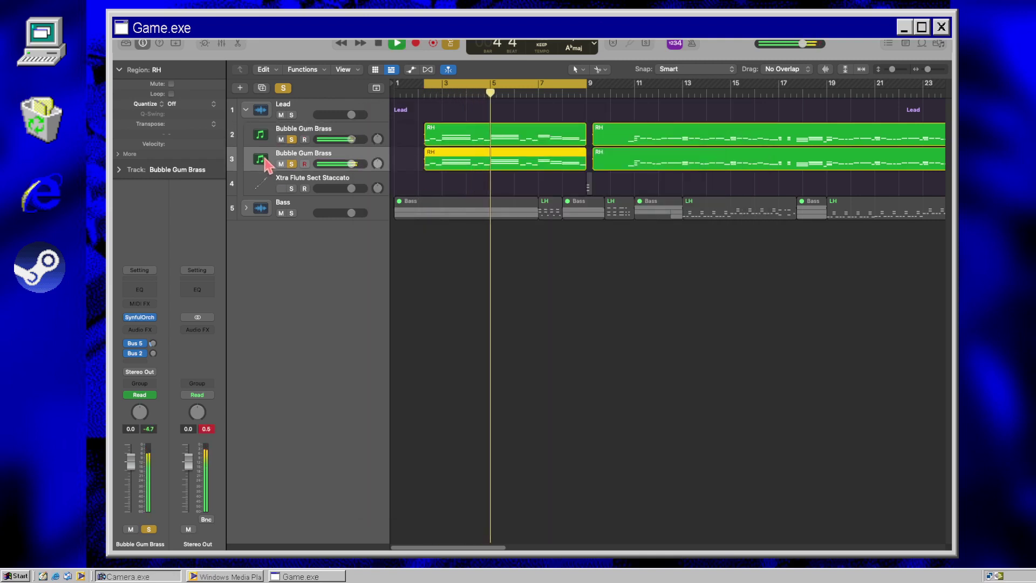
pyautogui.click(292, 140)
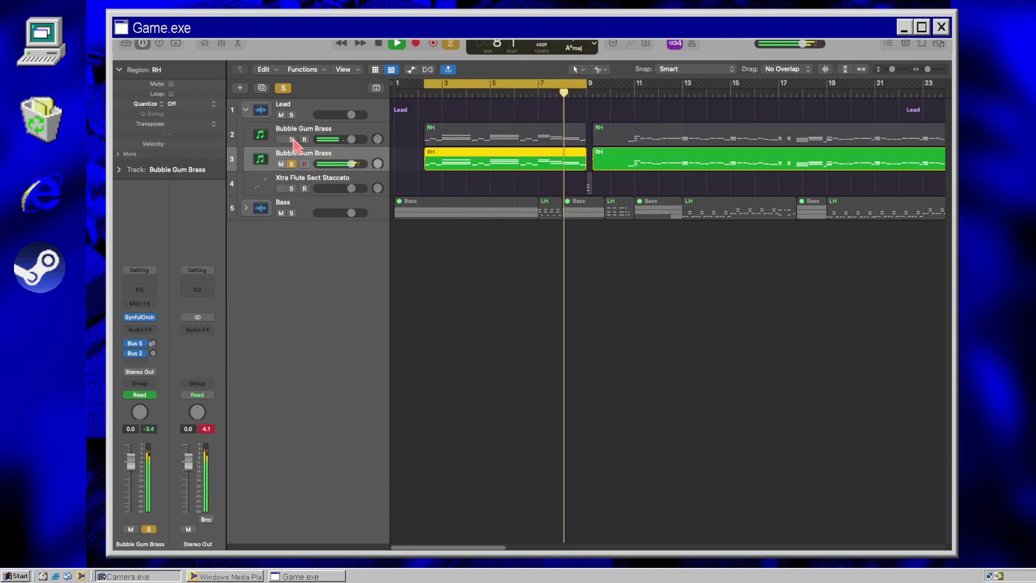
pyautogui.click(291, 139)
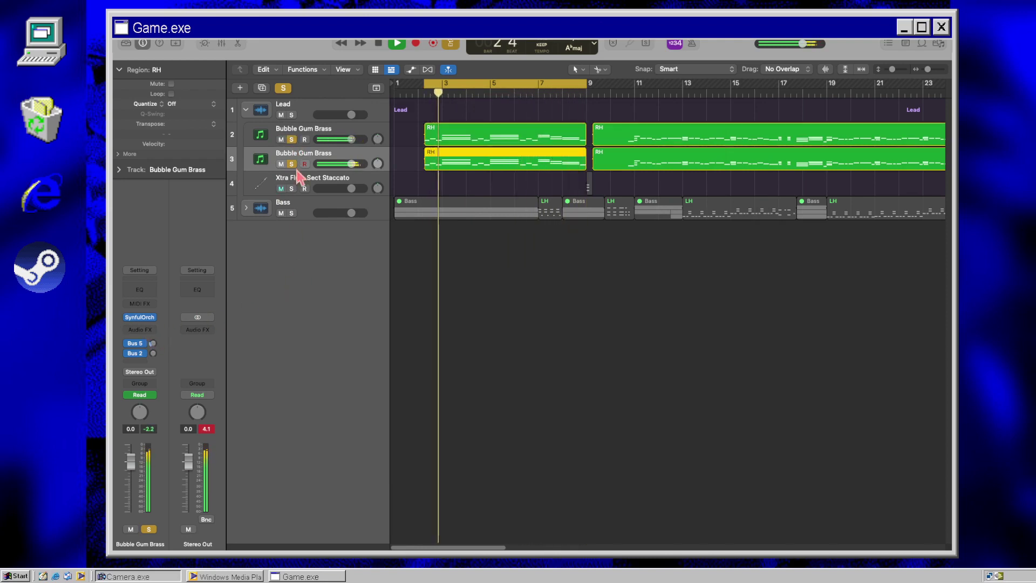
pyautogui.click(292, 165)
pyautogui.click(269, 142)
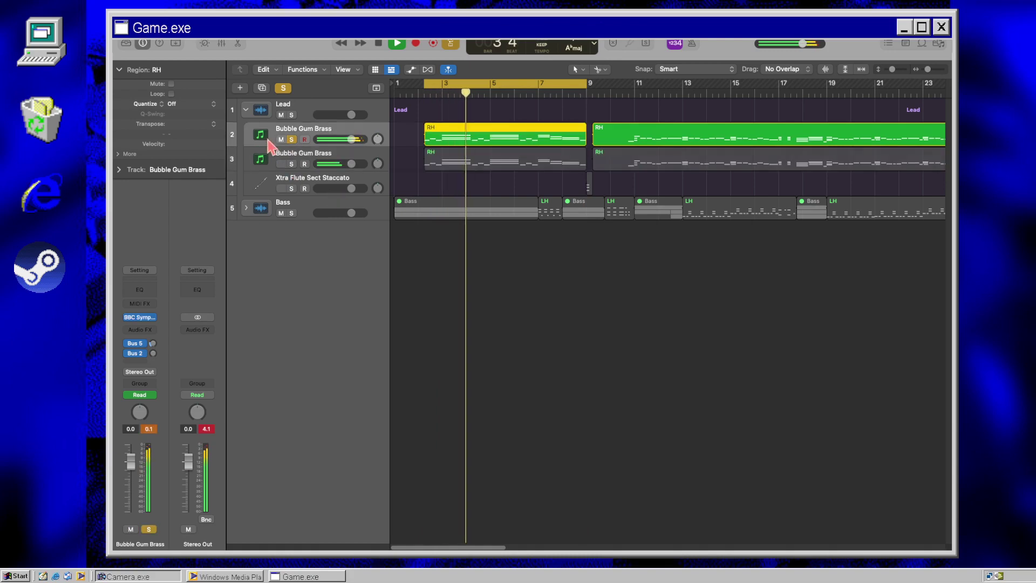
# Step: Show the Library and lower all notes in the original track's first RH region by one octave, checking by ear
pyautogui.click(127, 44)
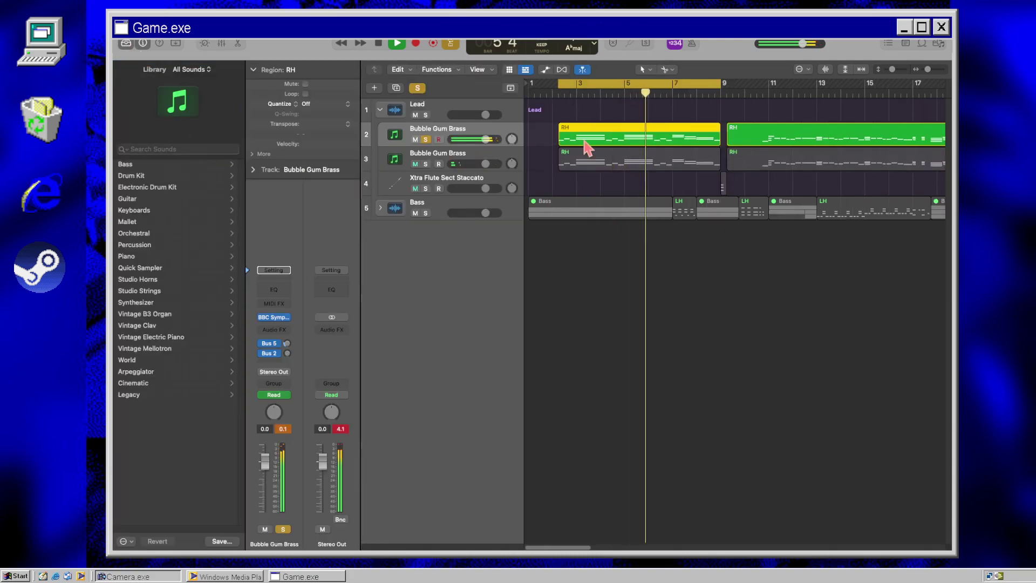
pyautogui.doubleClick(587, 149)
pyautogui.press('space')
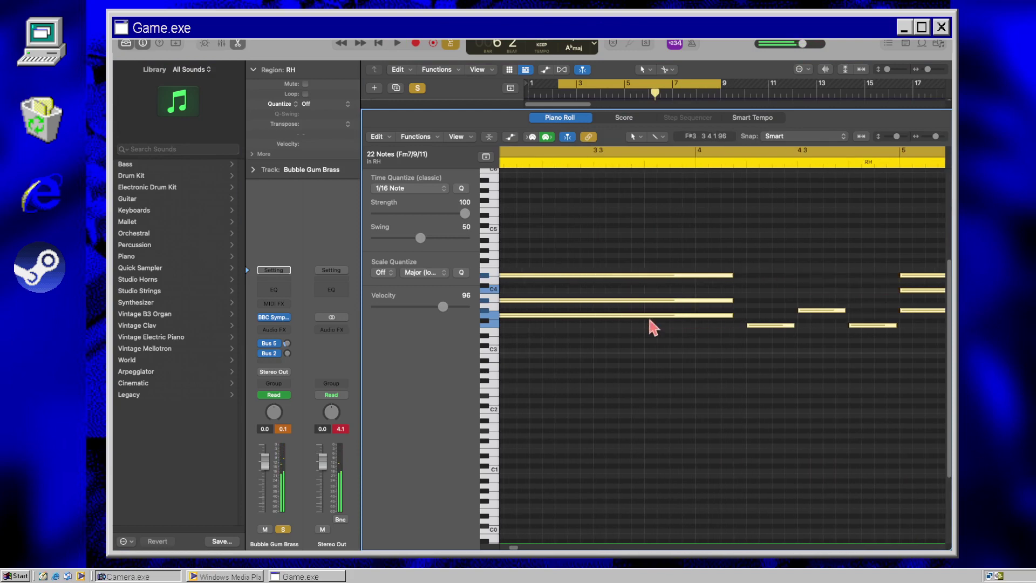
pyautogui.hscroll(-10, 653, 326)
pyautogui.scroll(2, 653, 326)
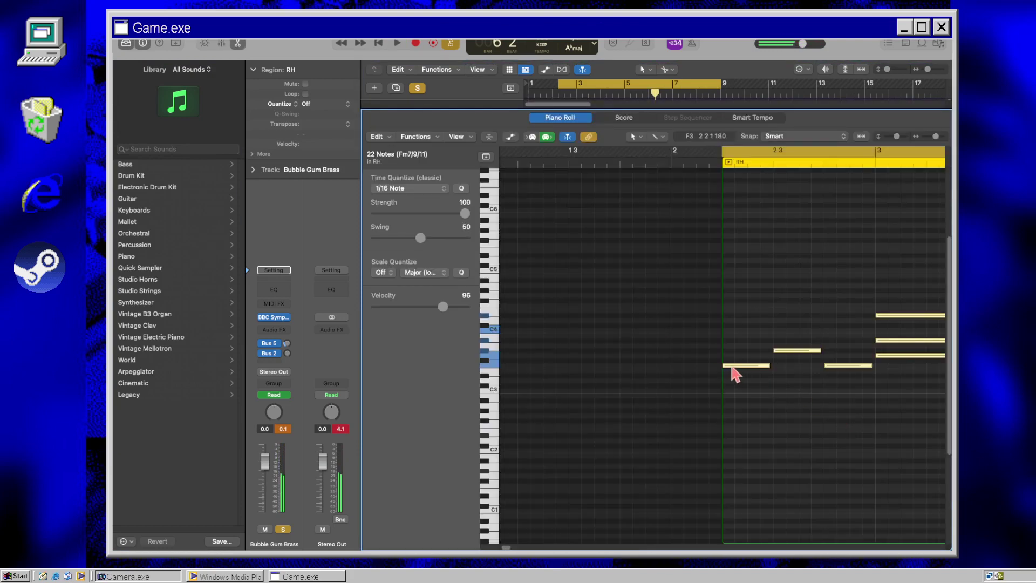
pyautogui.moveTo(733, 367); pyautogui.dragTo(735, 427)
pyautogui.press('space')
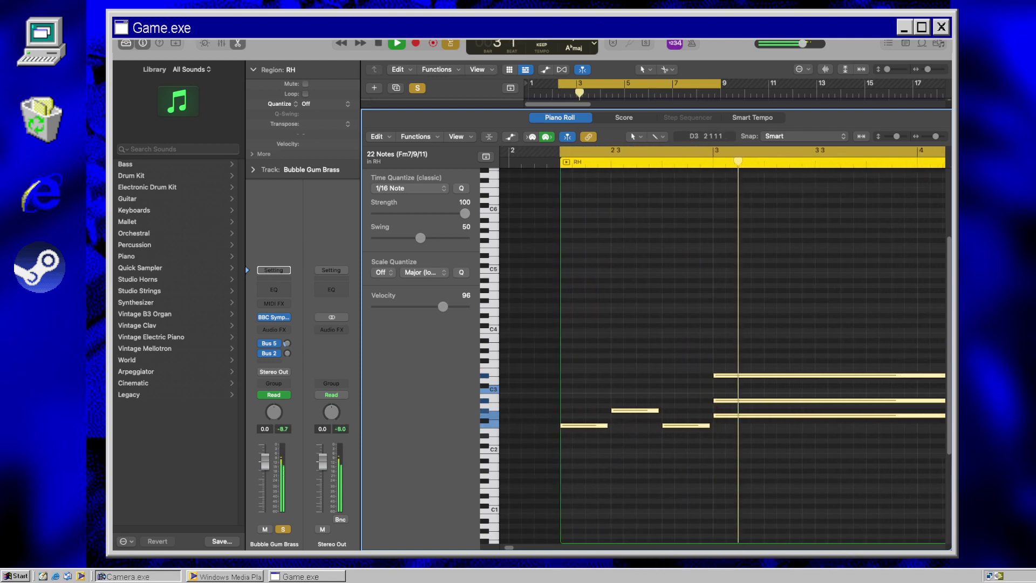
pyautogui.press('space')
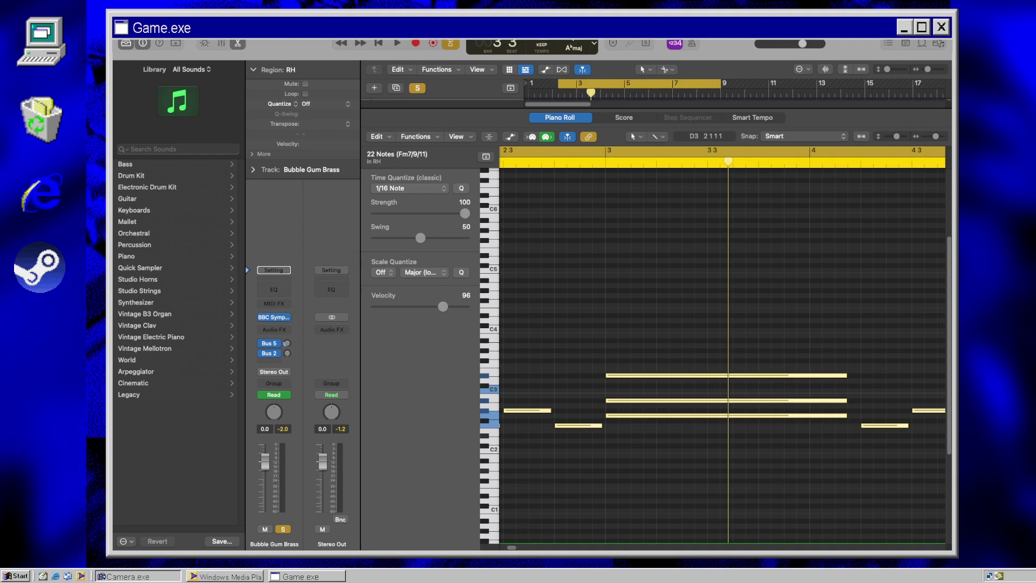
# Step: Resume playback, close the Piano Roll, solo the duplicated track too, then clear all solos and stop playback
pyautogui.press('space')
pyautogui.press('e')
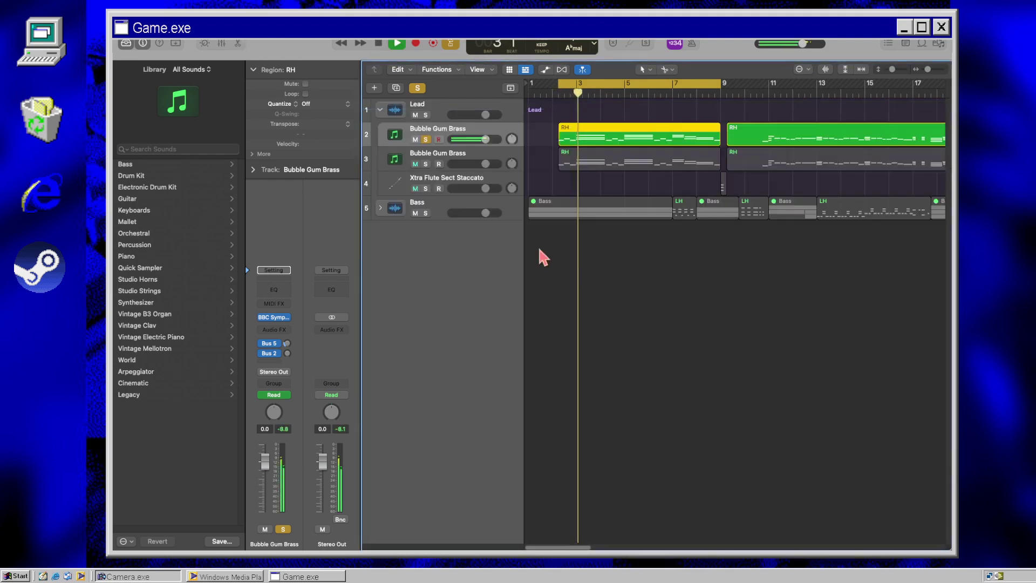
pyautogui.click(426, 164)
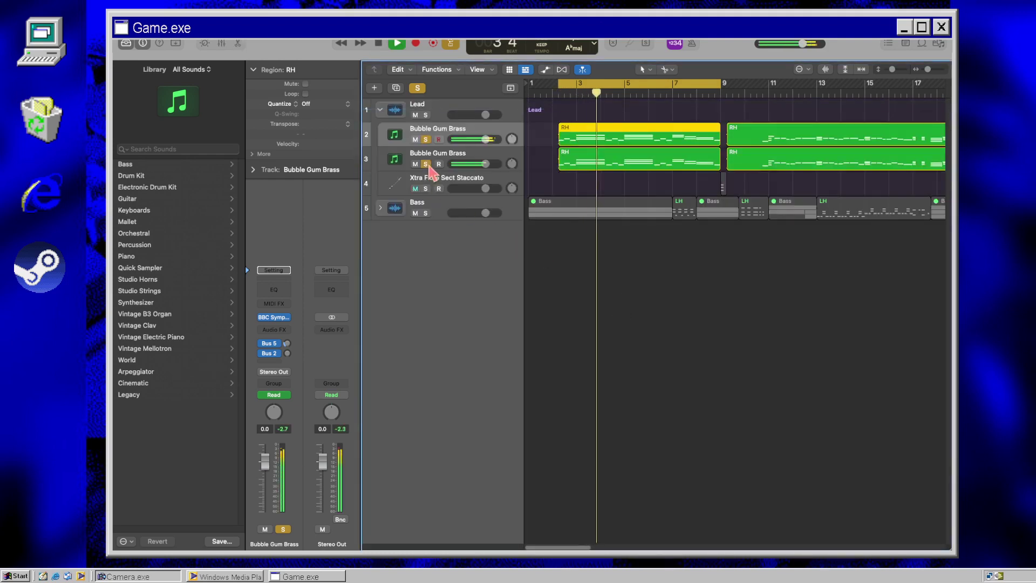
pyautogui.click(417, 88)
pyautogui.press('space')
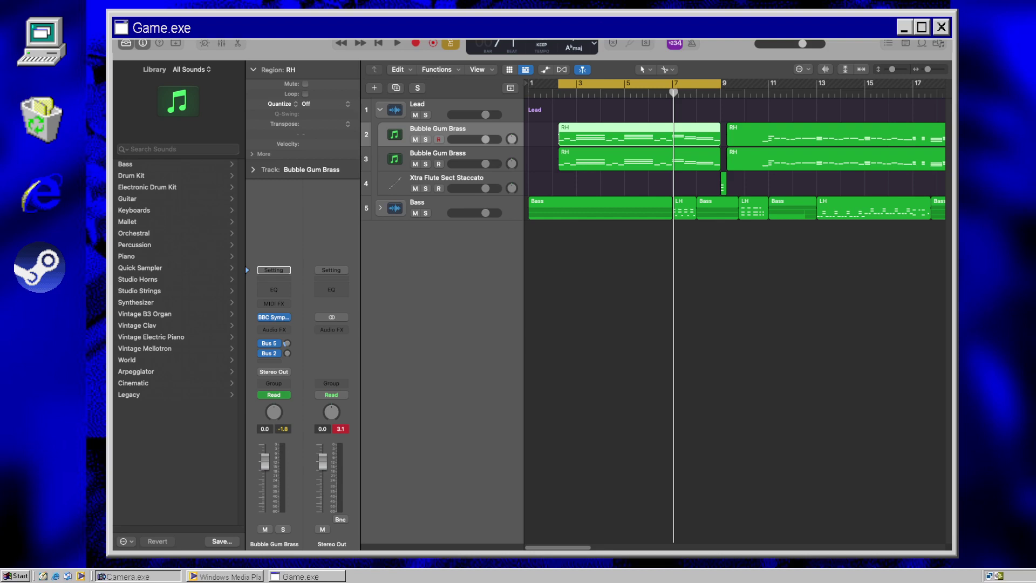
# Step: Deselect the regions, turn off the cycle and play the full arrangement from the beginning
pyautogui.click(581, 348)
pyautogui.press('space')
pyautogui.press('c')
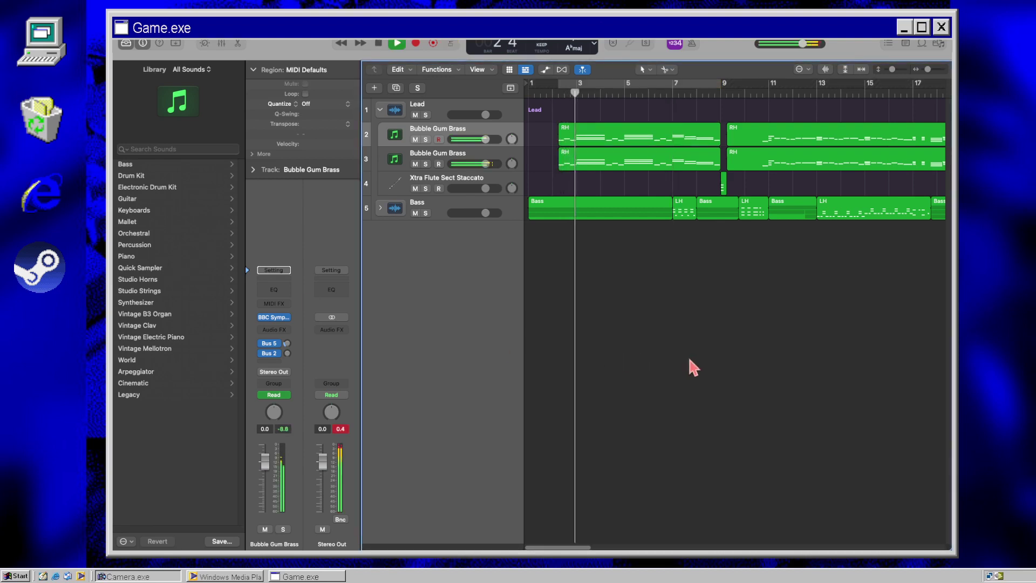
pyautogui.press('Return')
pyautogui.press('space')
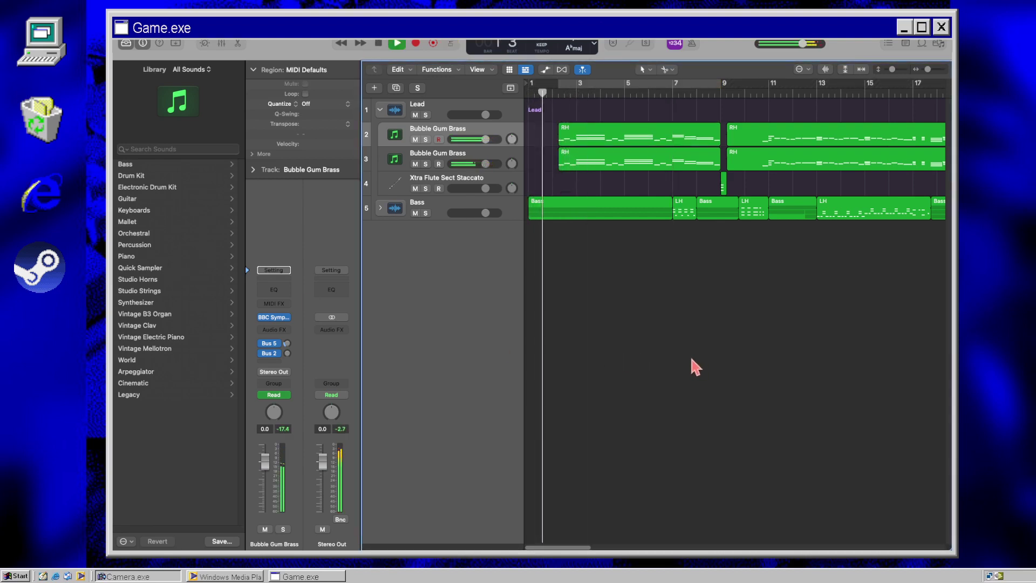
pyautogui.press('space')
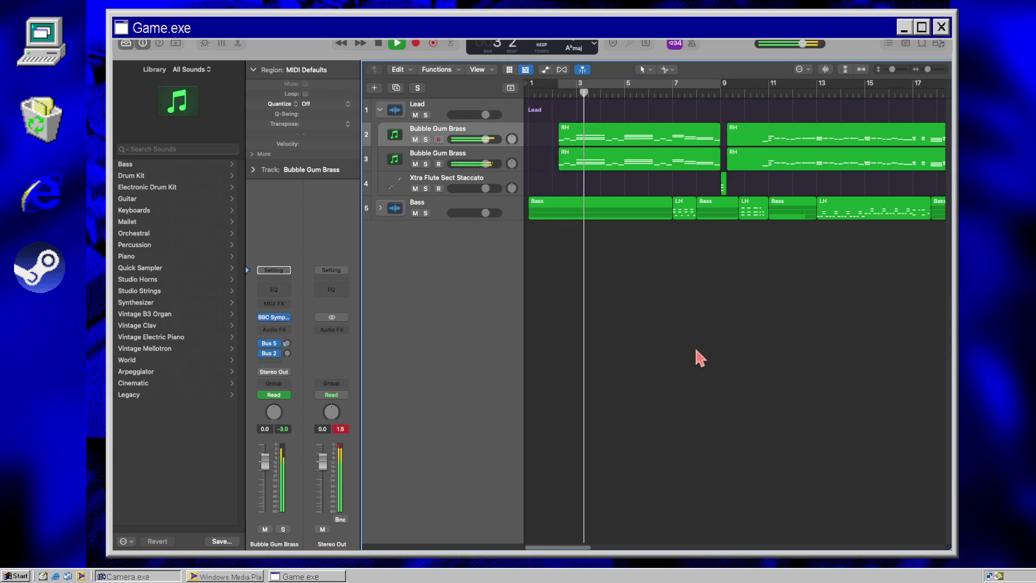
# Step: Solo the Lead stack for a listen, stop playback and solo only the duplicated Bubble Gum Brass track instead
pyautogui.click(426, 115)
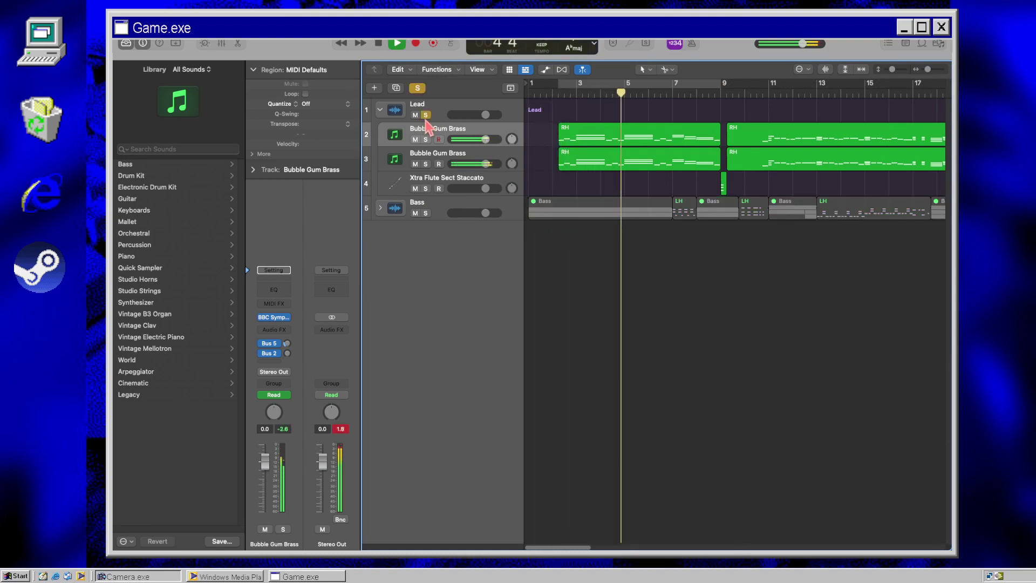
pyautogui.press('space')
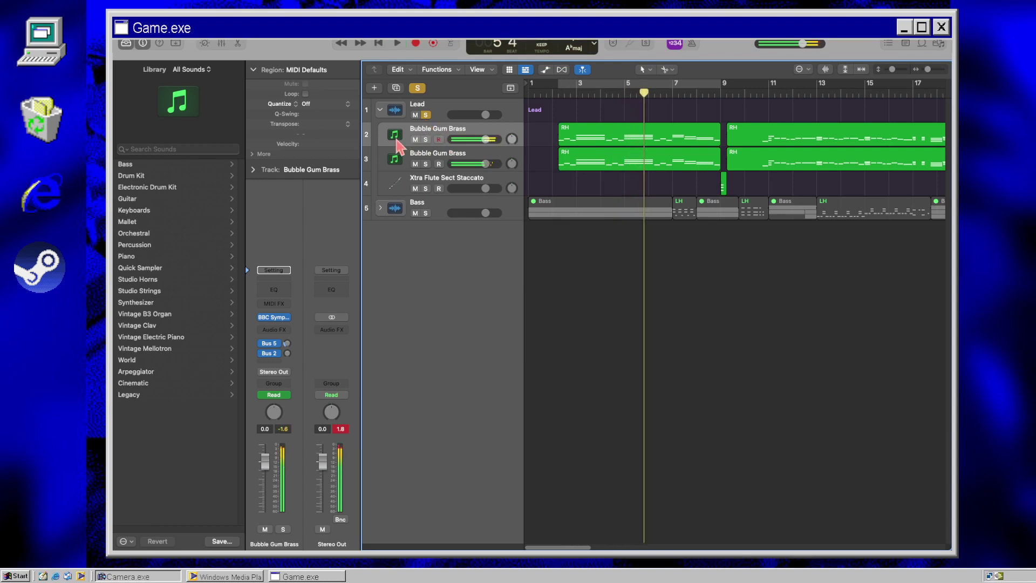
pyautogui.click(401, 168)
pyautogui.click(425, 115)
pyautogui.click(426, 164)
# Step: Set the cycle range to the duplicated track's first RH region and start playback
pyautogui.press('super+u')
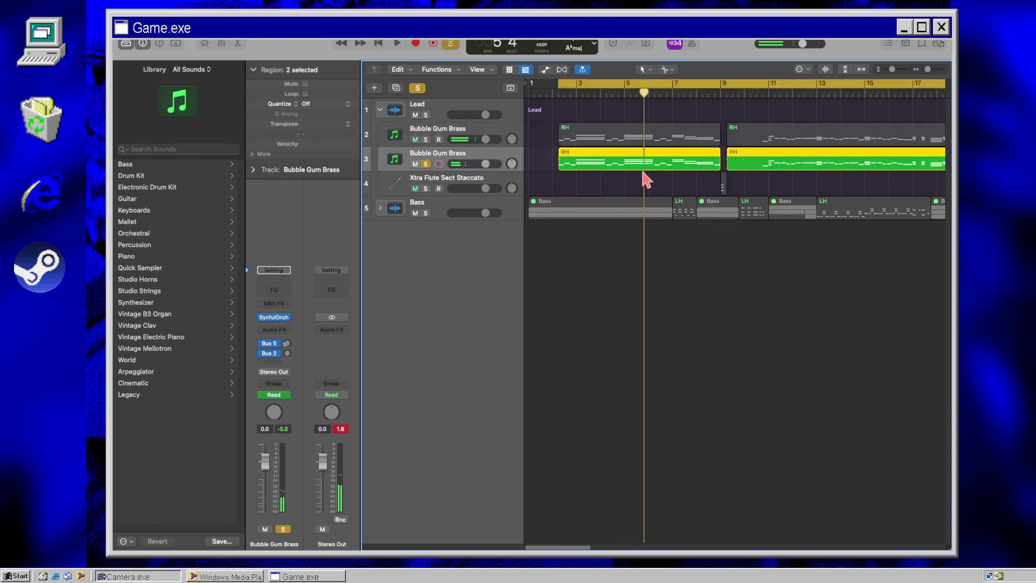
pyautogui.click(651, 163)
pyautogui.press('super+u')
pyautogui.press('space')
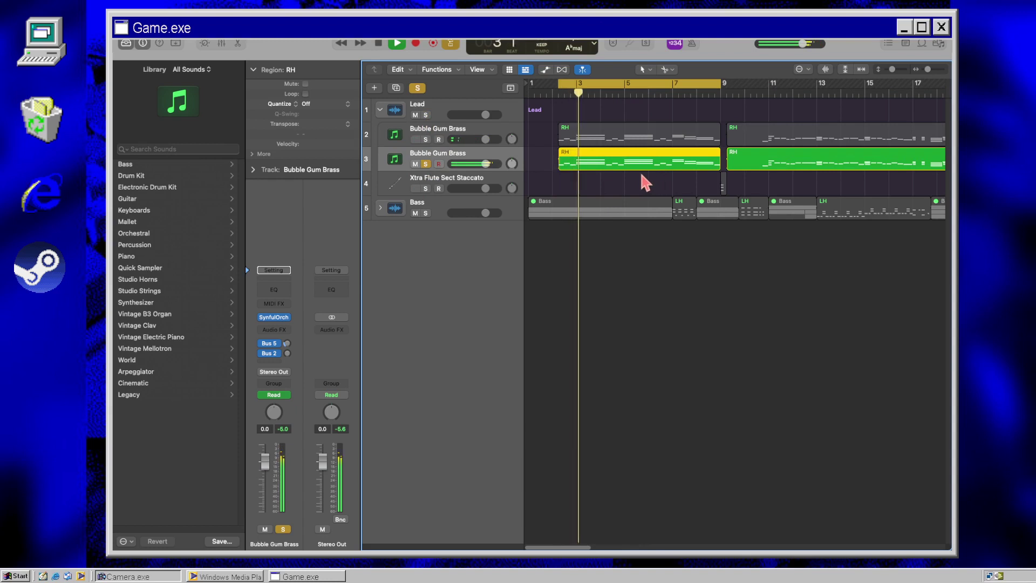
# Step: Lower all notes in the duplicated track's first RH region by one octave and play the result
pyautogui.press('space')
pyautogui.doubleClick(666, 165)
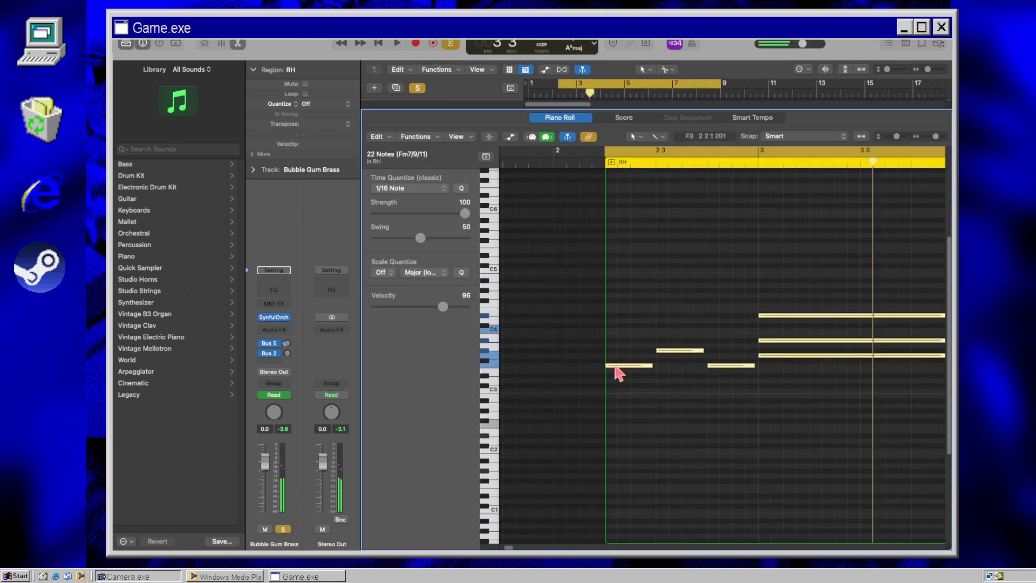
pyautogui.moveTo(616, 368); pyautogui.dragTo(616, 432)
pyautogui.press('space')
# Step: Add ChromaVerb to the duplicated track, choose a room type other than Room and close the effect window
pyautogui.click(273, 329)
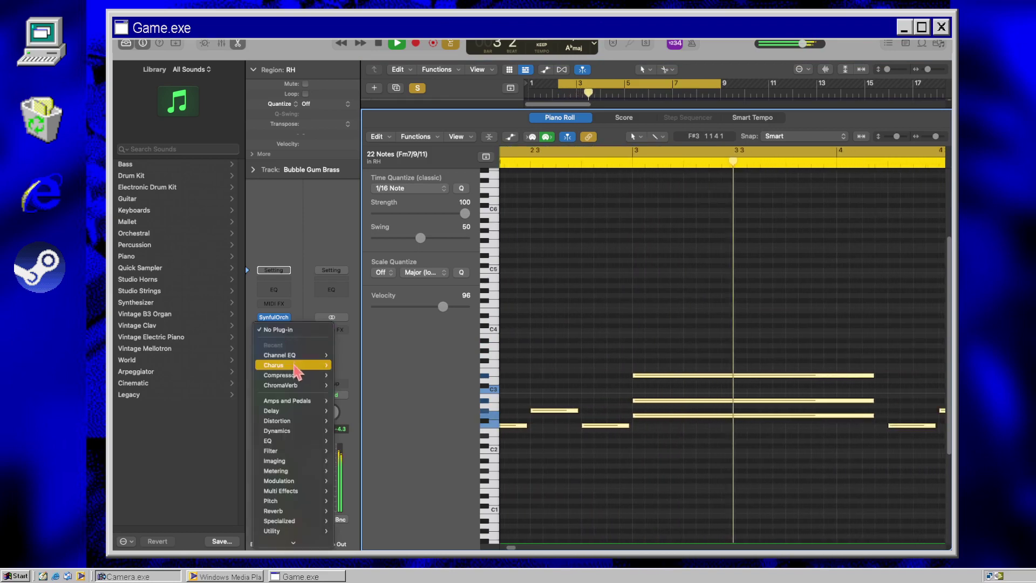
pyautogui.click(286, 385)
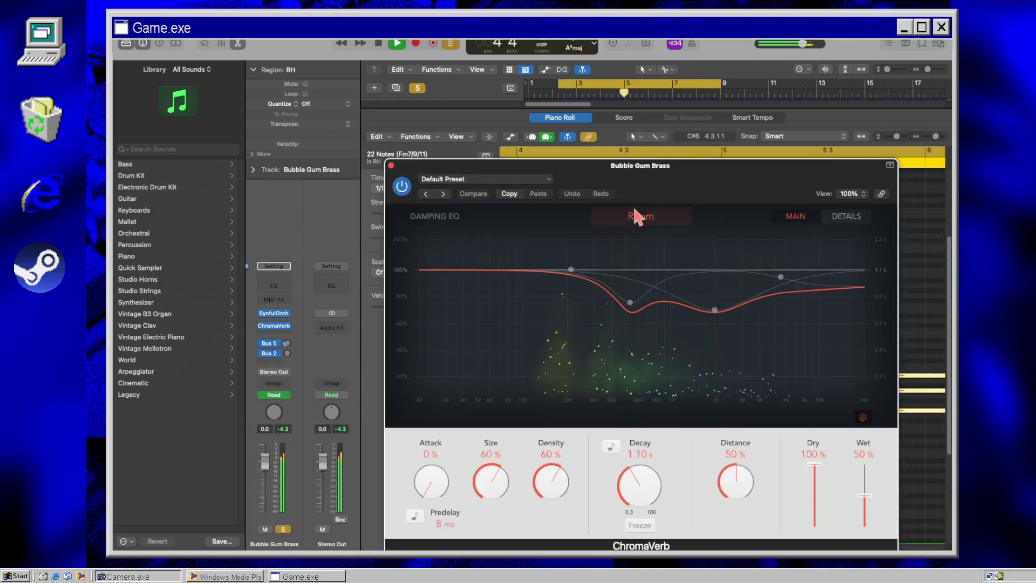
pyautogui.click(634, 210)
pyautogui.click(642, 242)
pyautogui.click(391, 165)
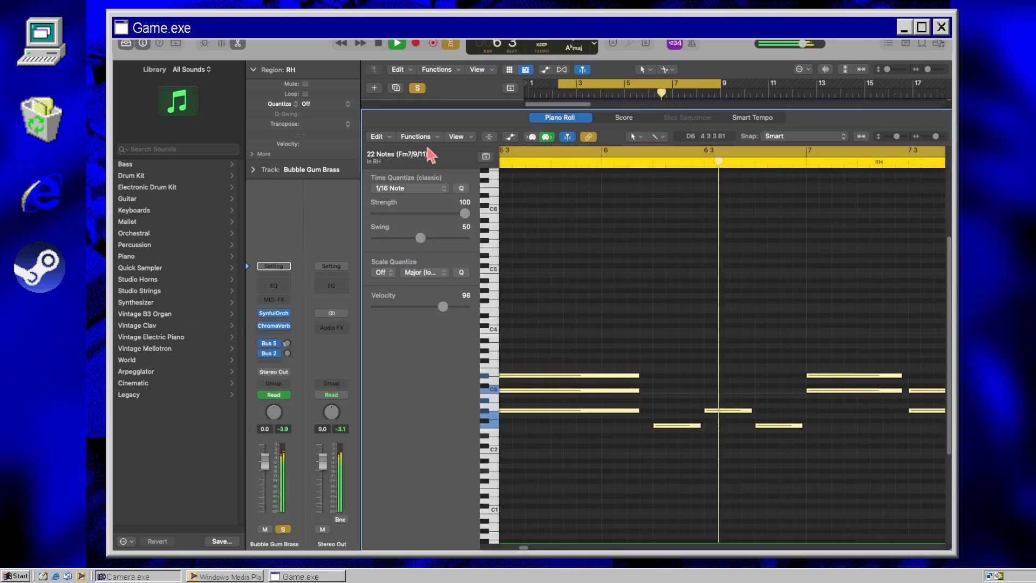
# Step: Close the Piano Roll, solo the original brass track alongside the duplicate, then clear all solos
pyautogui.press('e')
pyautogui.click(425, 139)
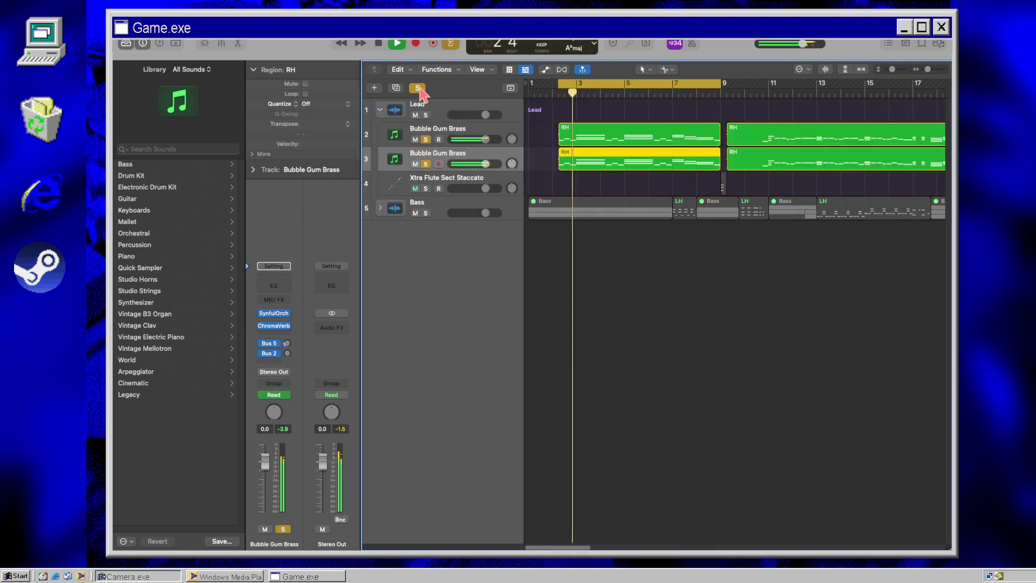
pyautogui.click(418, 87)
# Step: Deselect the regions, hide the inspector and replay the arrangement from the beginning with cycling off
pyautogui.click(648, 286)
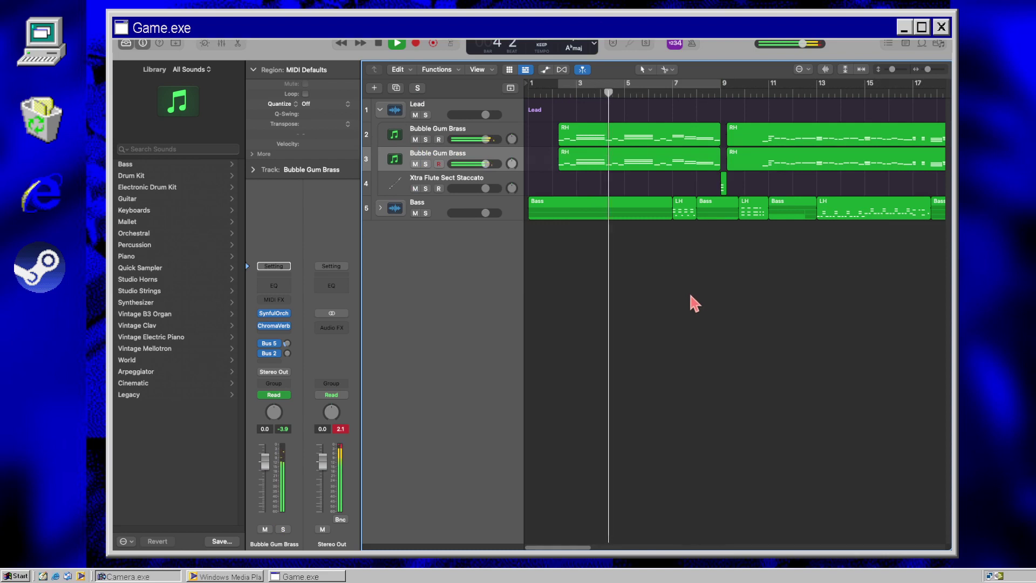
pyautogui.click(143, 44)
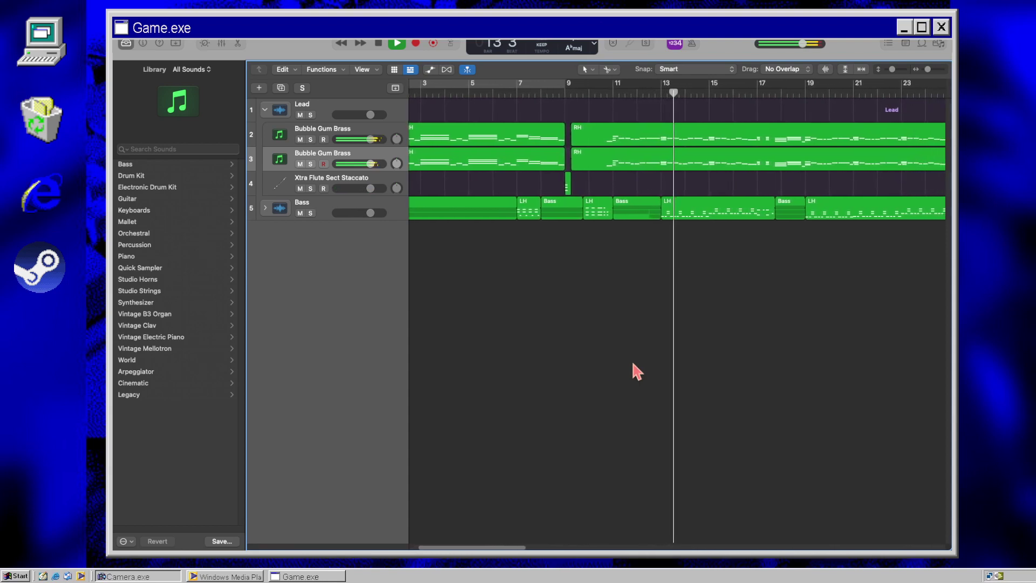
pyautogui.press('Return')
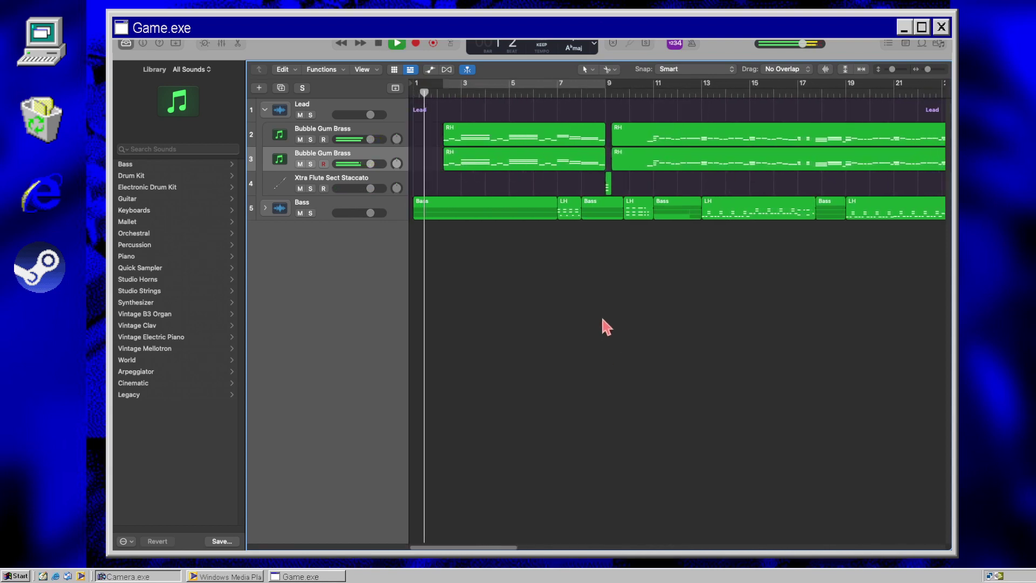
# Step: Rename the Lead track stack to Brass Lead
pyautogui.doubleClick(301, 105)
pyautogui.write('B')
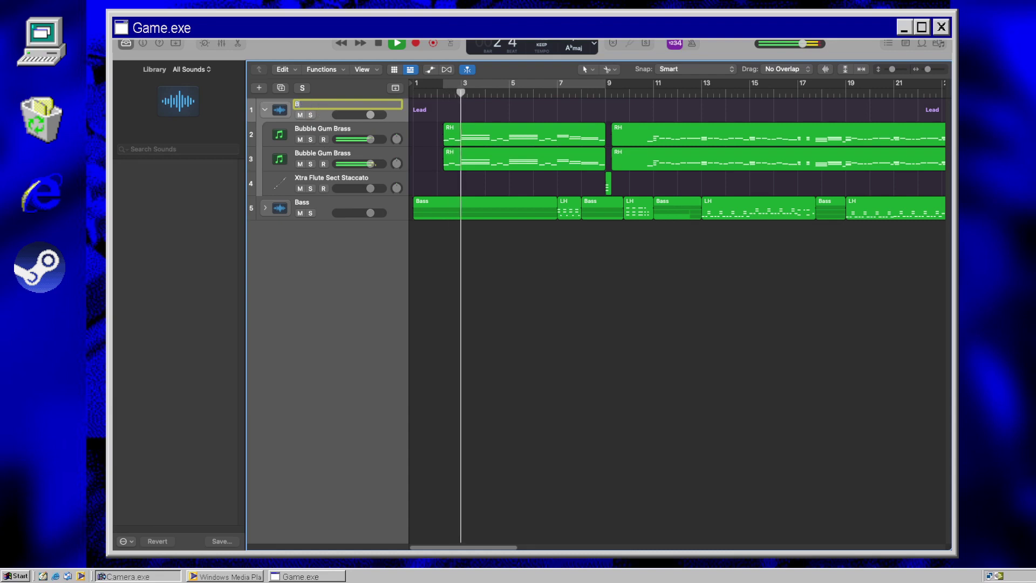
pyautogui.write('rass Lead')
pyautogui.press('Return')
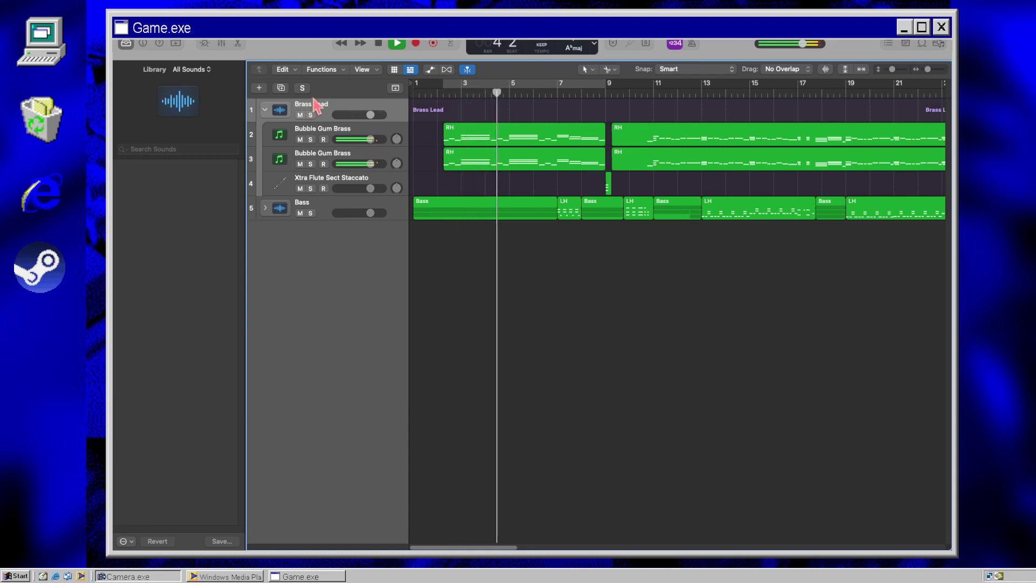
# Step: Change the Brass Lead stack's icon to a coloured brass horn from the Wind category
pyautogui.click(281, 110)
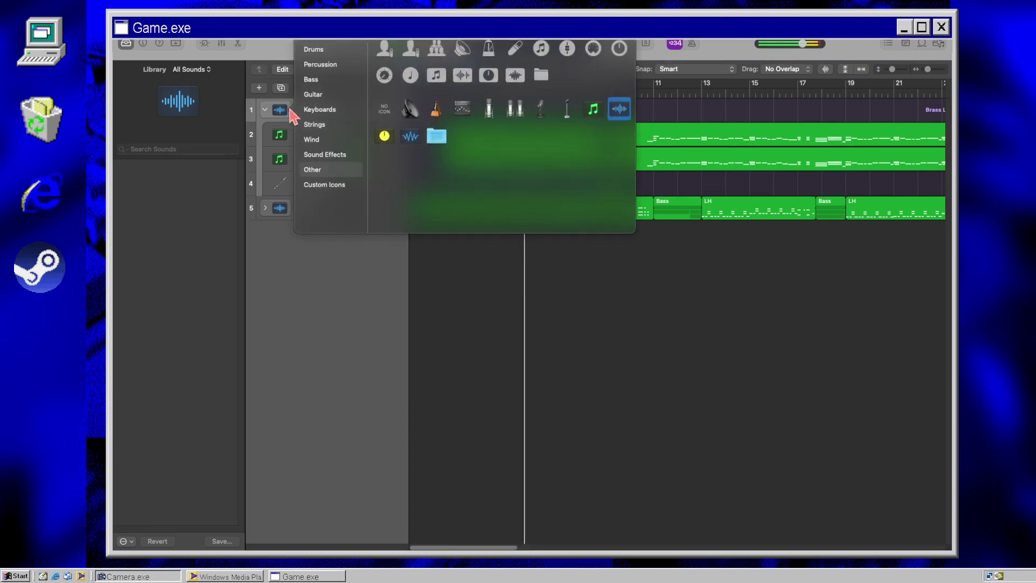
pyautogui.click(327, 81)
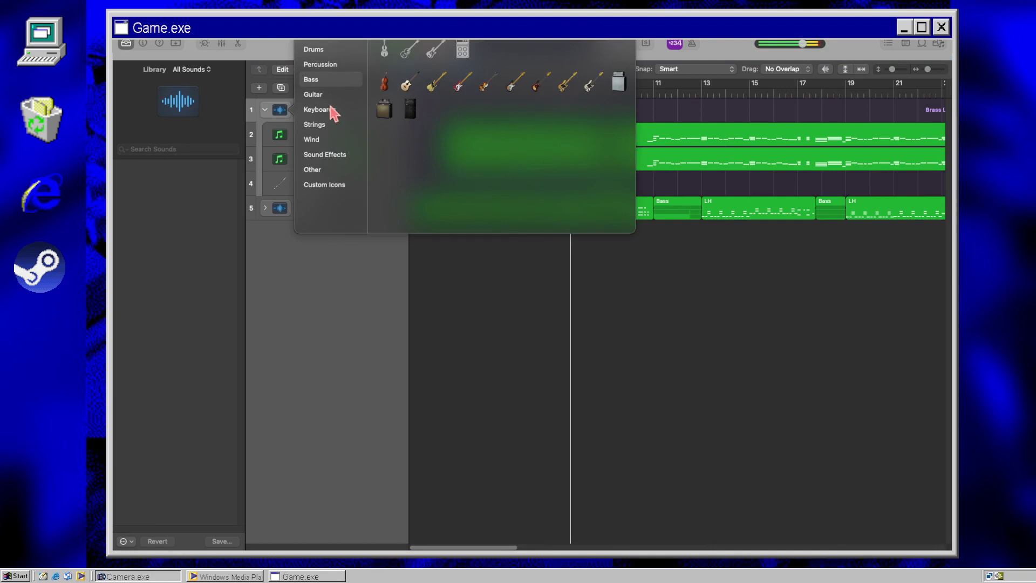
pyautogui.click(329, 139)
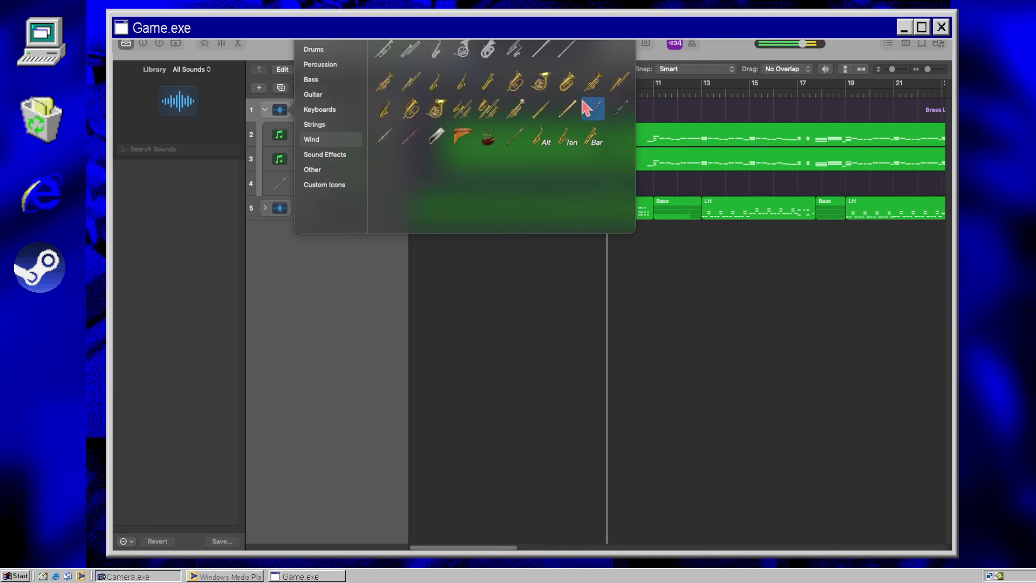
pyautogui.click(435, 108)
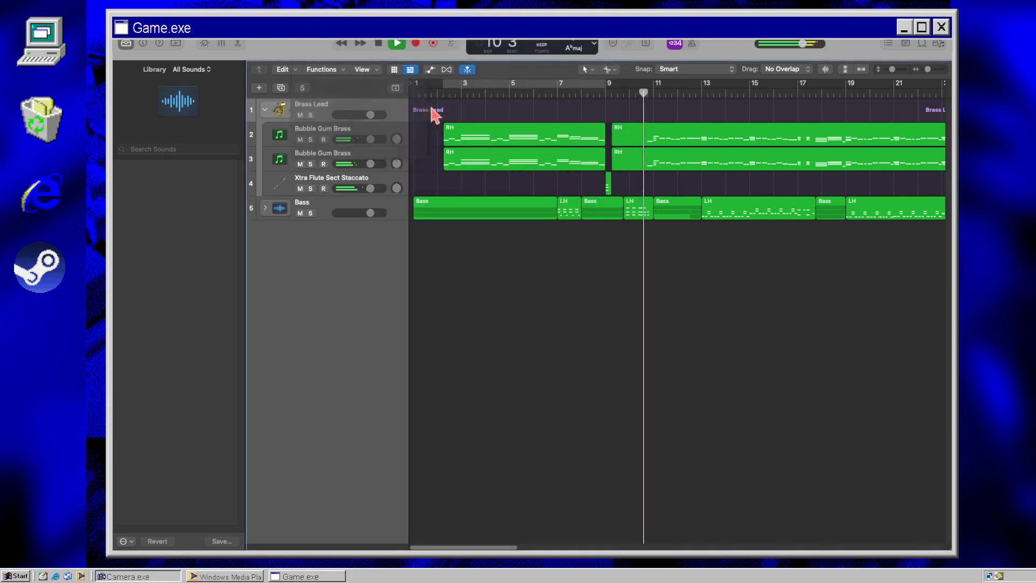
# Step: Change the Bass stack's icon to the waveform-and-keys symbol from the Keyboards category
pyautogui.click(279, 209)
pyautogui.click(330, 156)
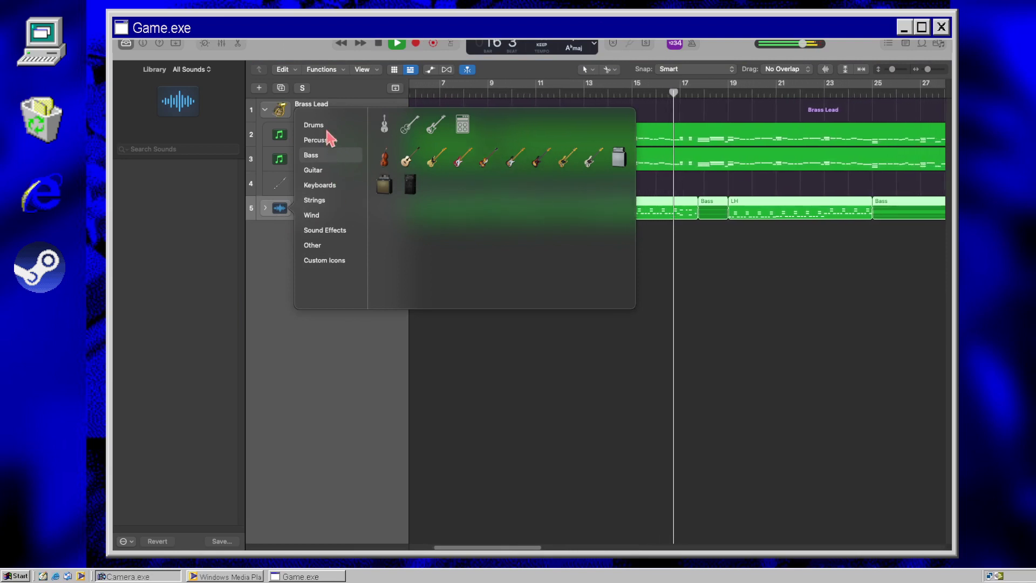
pyautogui.click(333, 185)
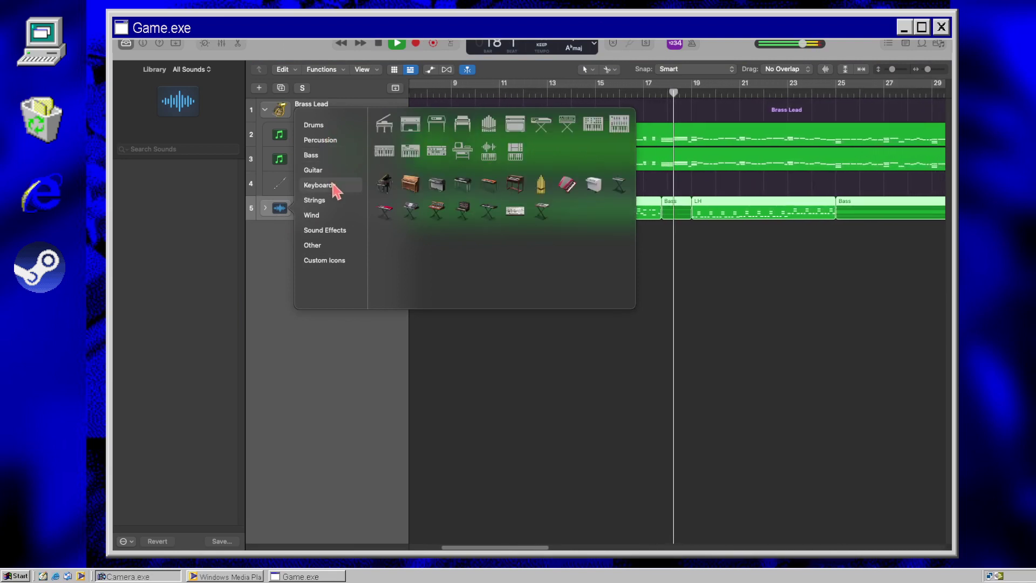
pyautogui.click(489, 156)
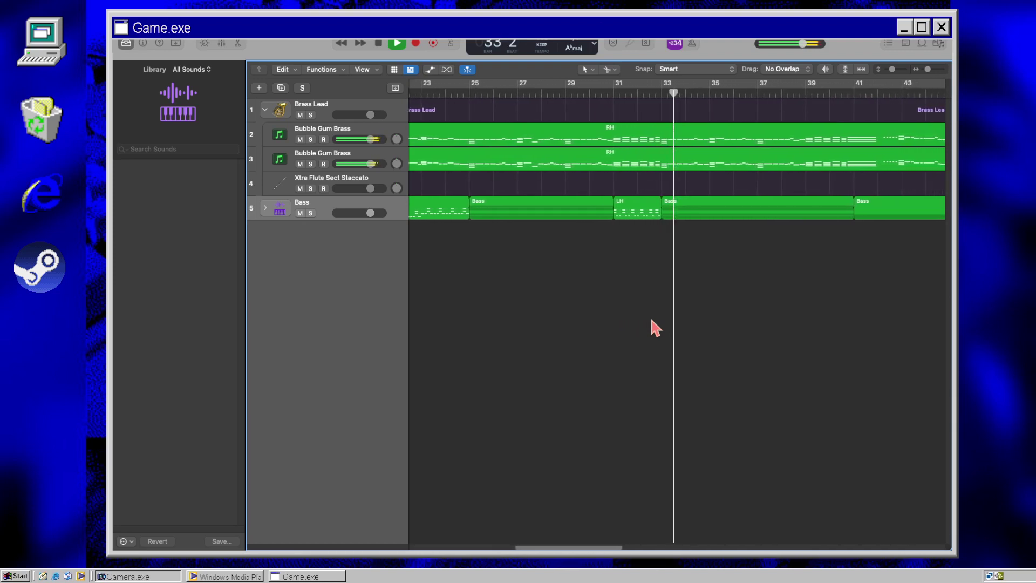
# Step: Replay the arrangement from the beginning, solo the Xtra Flute Sect Staccato track and stop playback
pyautogui.press('space')
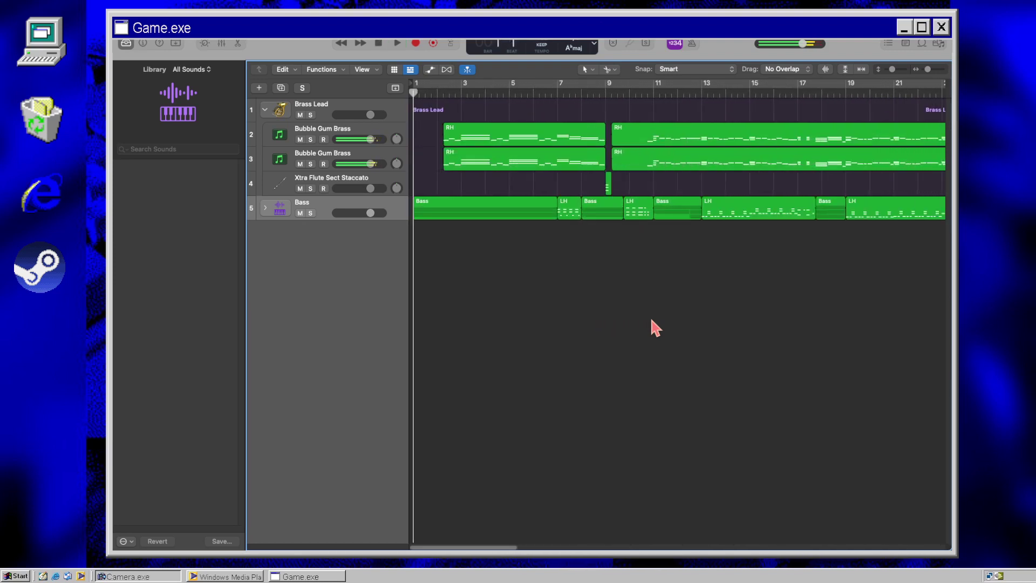
pyautogui.press('space')
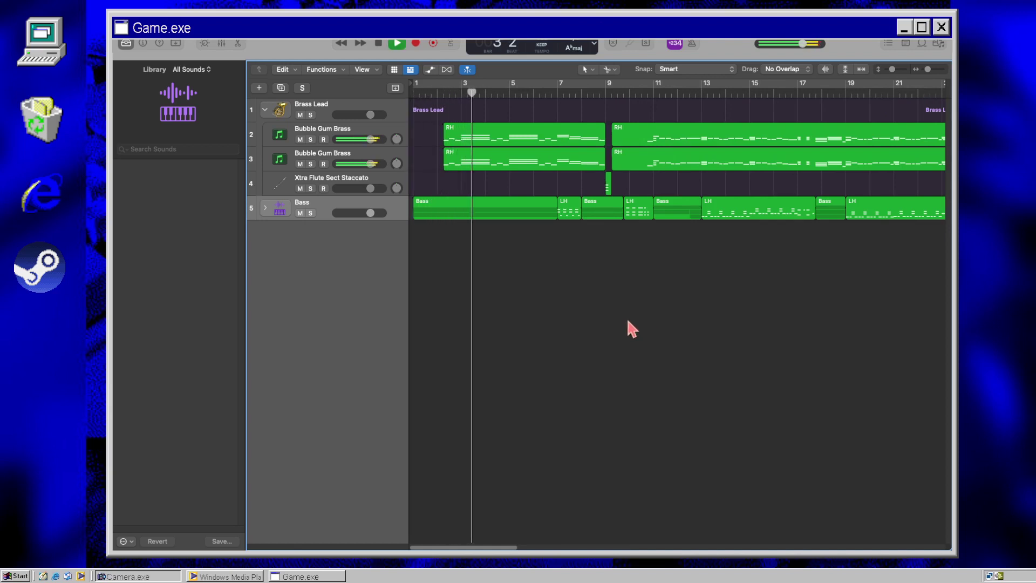
pyautogui.click(311, 188)
pyautogui.press('space')
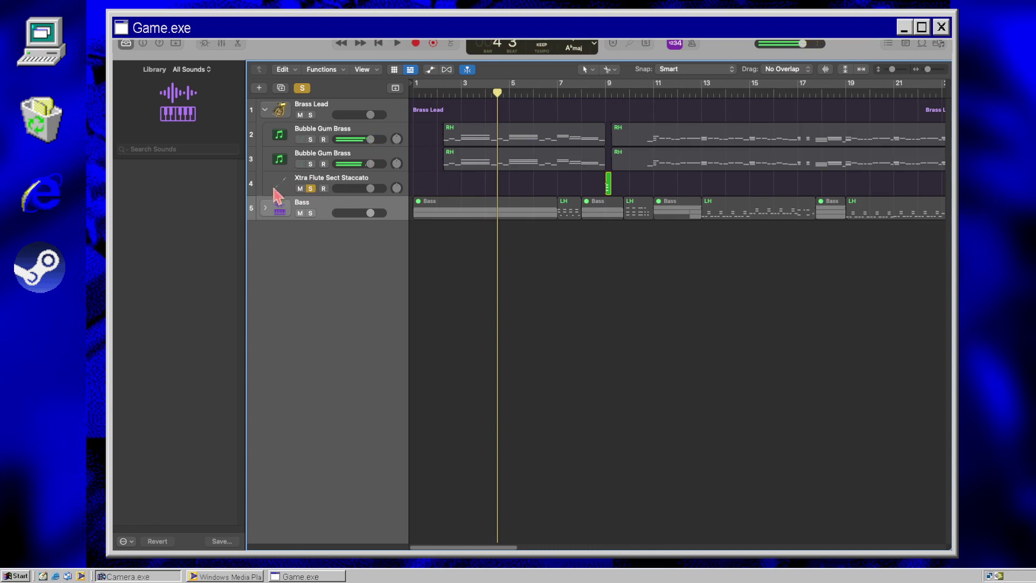
# Step: Show the inspector, rename the first Bubble Gum Brass track to BBC Horns Long and check its loaded BBC Symphony Orchestra preset
pyautogui.click(293, 186)
pyautogui.click(281, 136)
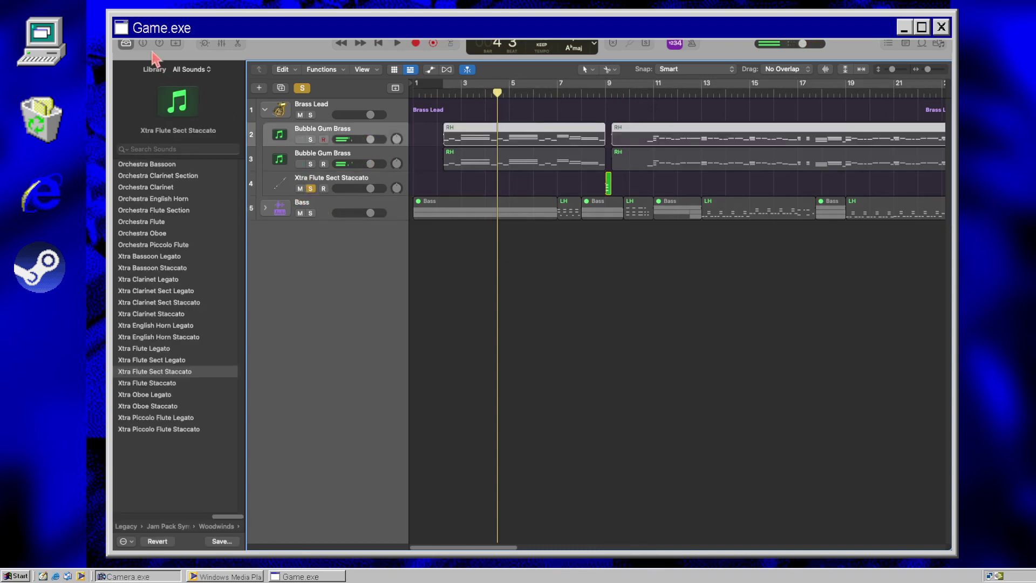
pyautogui.click(143, 43)
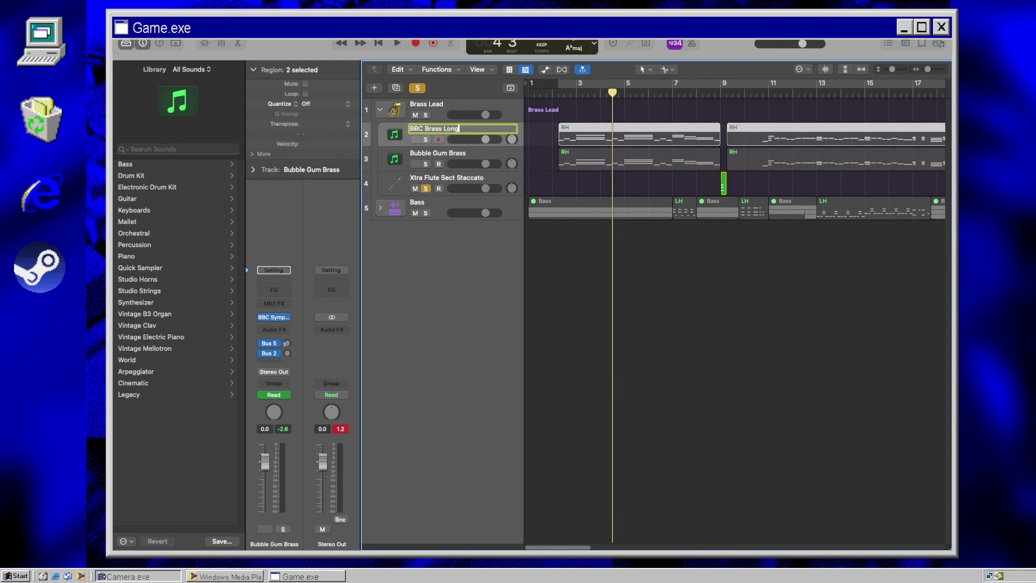
pyautogui.click(274, 318)
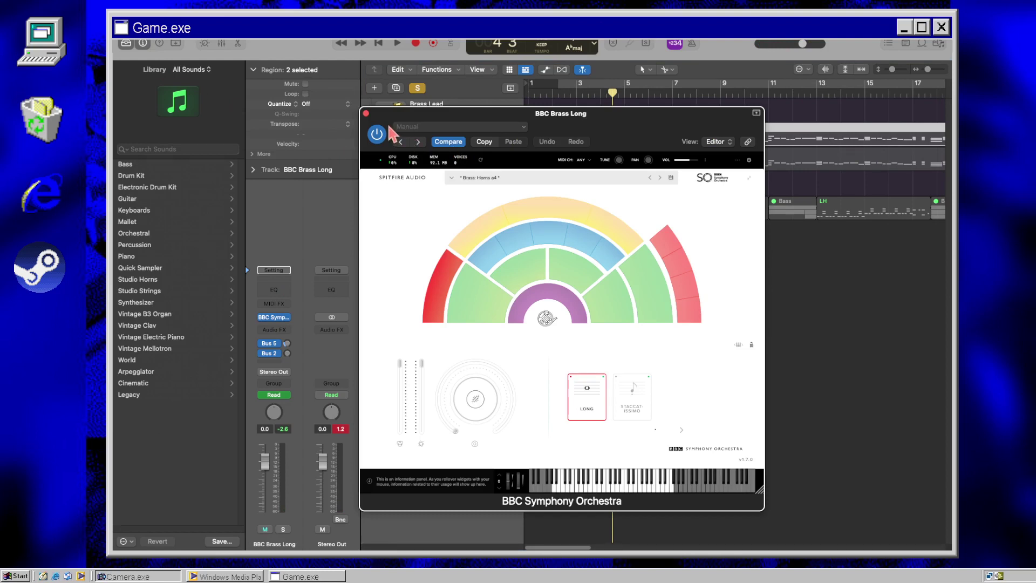
pyautogui.click(366, 114)
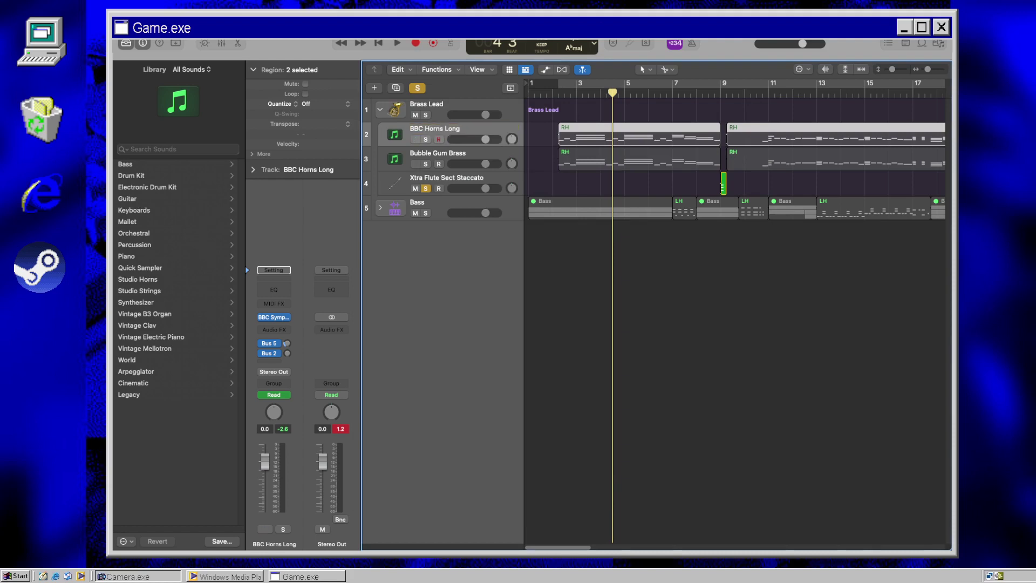
# Step: Check the remaining Bubble Gum Brass track's SynfulOrchestra instrument and rename the track to Synful Horns 8
pyautogui.click(453, 157)
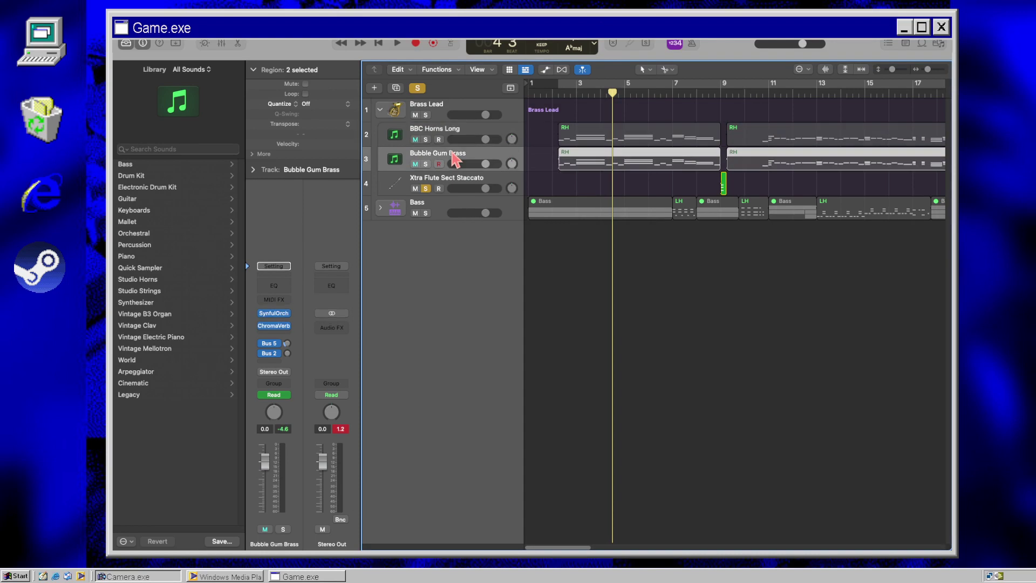
pyautogui.click(274, 315)
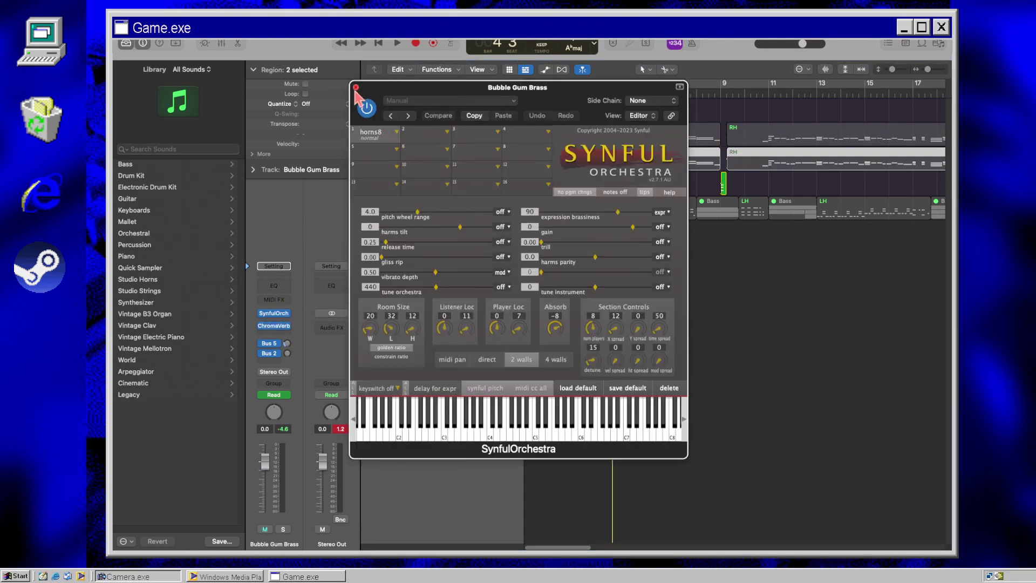
pyautogui.click(355, 88)
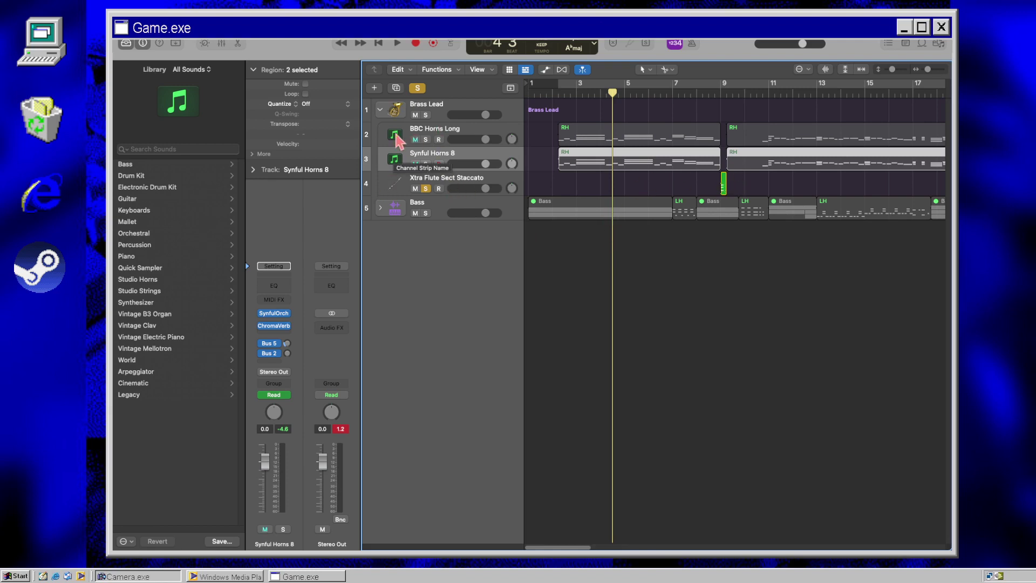
# Step: Replace the instrument on the Xtra Flute Sect Staccato track with BBC Symphony Orchestra and remove the track's ChromaVerb
pyautogui.click(398, 190)
pyautogui.click(294, 320)
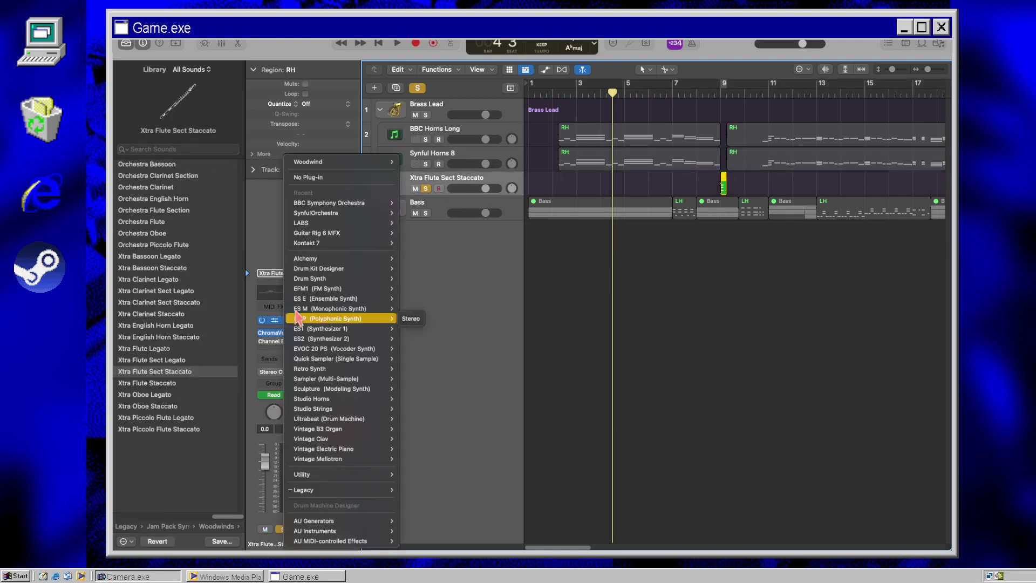
pyautogui.moveTo(327, 212)
pyautogui.click(424, 203)
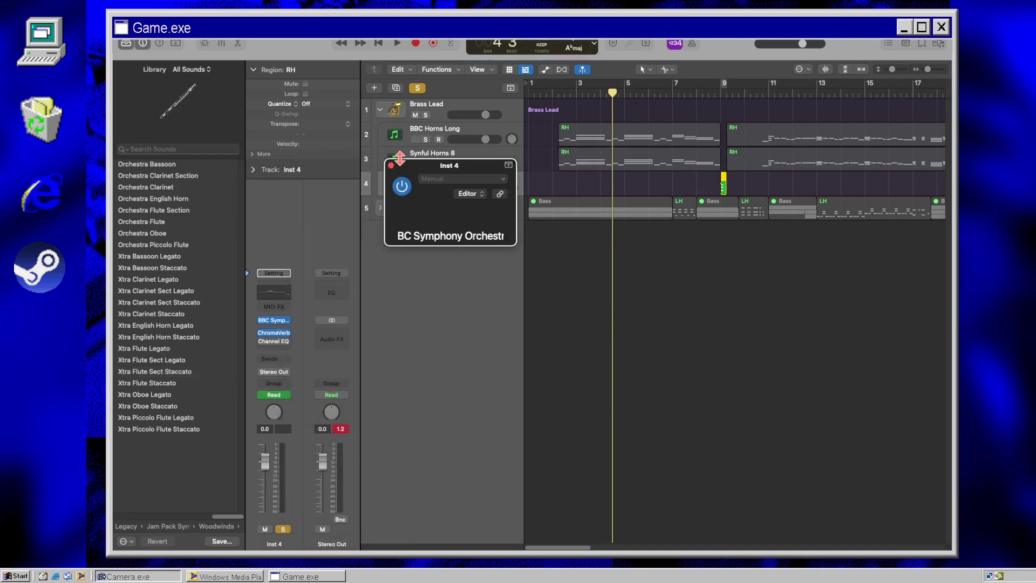
pyautogui.click(398, 141)
pyautogui.click(372, 186)
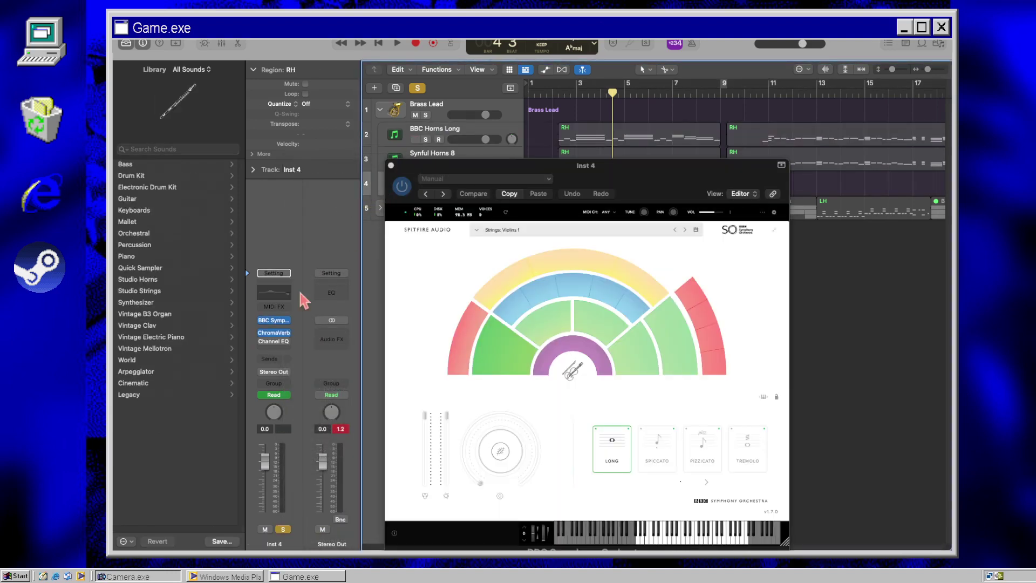
pyautogui.click(292, 341)
pyautogui.click(292, 341)
# Step: Load the Brass Horns a4 preset with the Staccatissimo articulation in the new instrument and close the plug-in window
pyautogui.moveTo(626, 182); pyautogui.dragTo(696, 172)
pyautogui.click(637, 219)
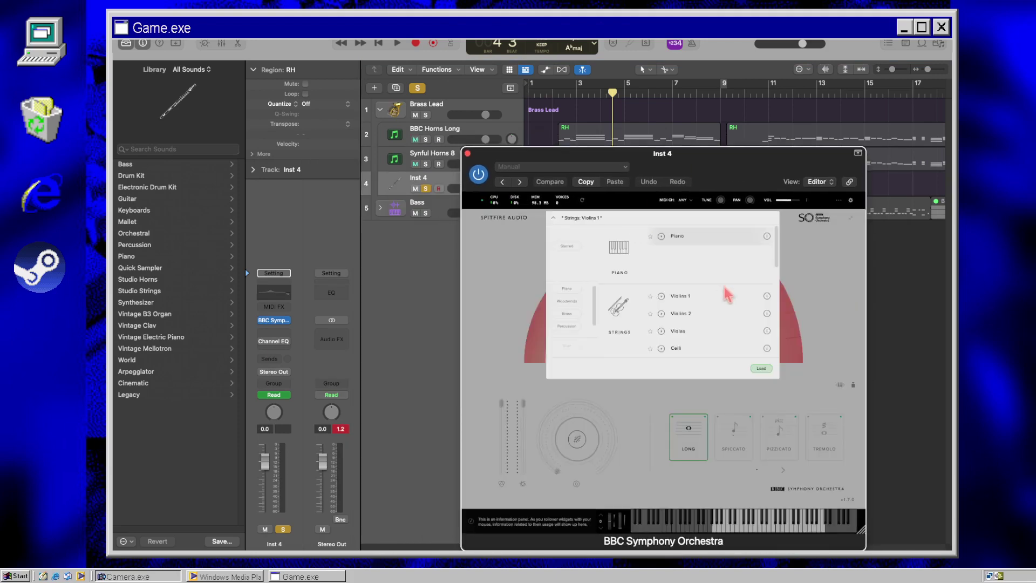
pyautogui.click(567, 314)
pyautogui.click(761, 368)
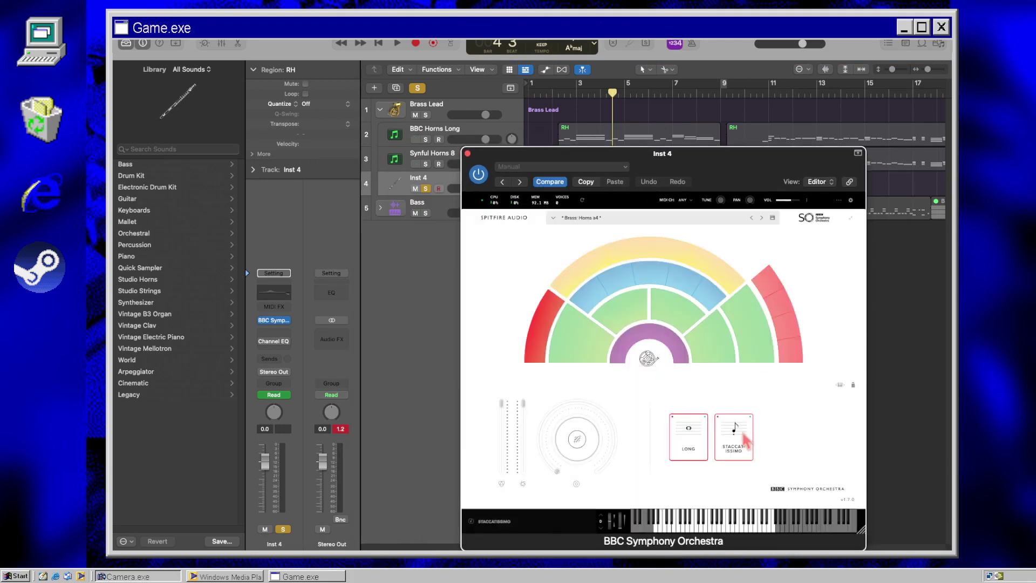
pyautogui.click(468, 154)
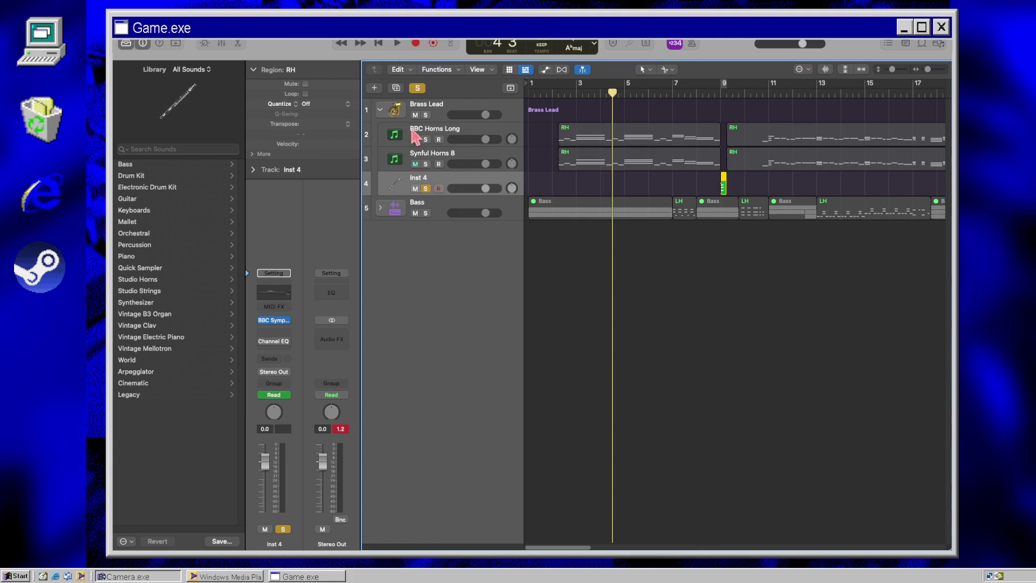
# Step: Solo the Brass Lead stack, play through the short region at bar 9 and stop playback
pyautogui.click(426, 115)
pyautogui.press('space')
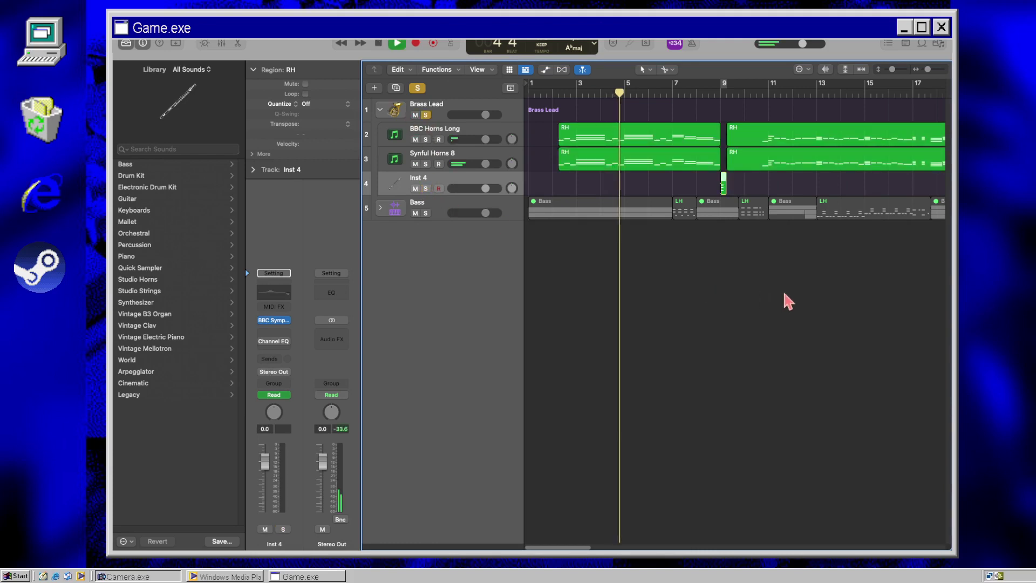
pyautogui.click(769, 286)
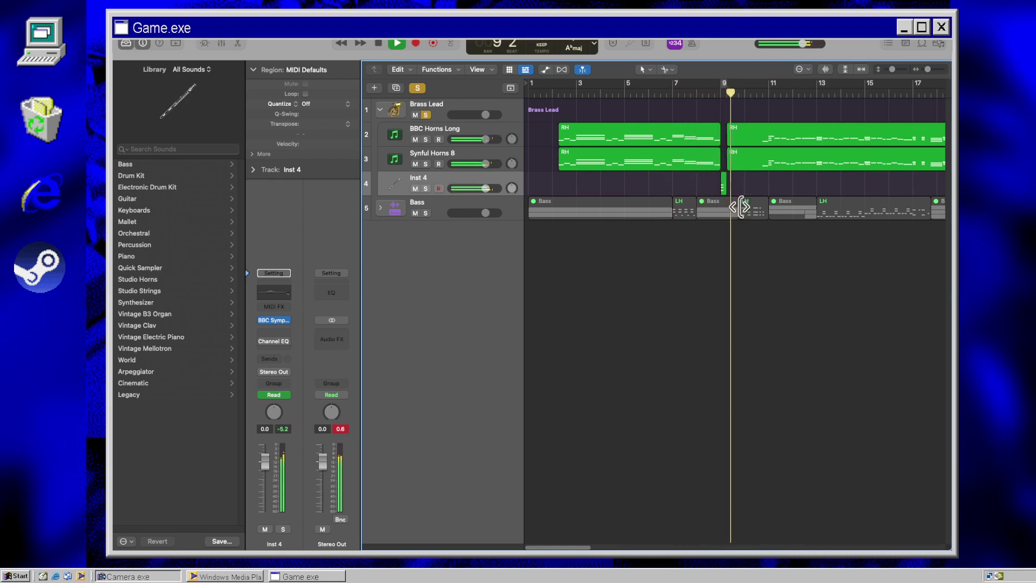
pyautogui.press('space')
# Step: Switch the Inst 4 track's BBC Symphony Orchestra preset to Tenor Trombones a3, audition it and close the plug-in window
pyautogui.click(281, 333)
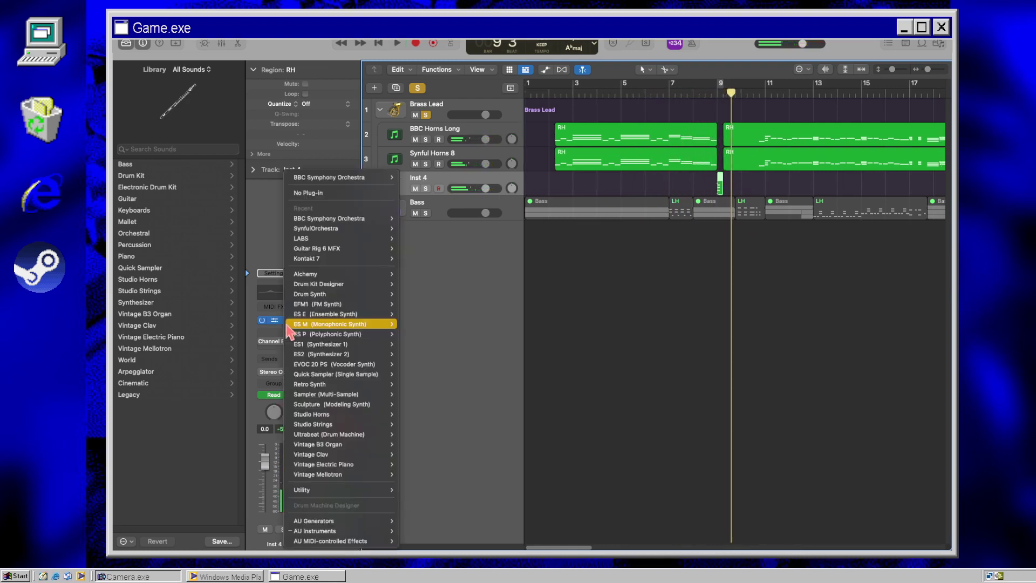
pyautogui.click(300, 324)
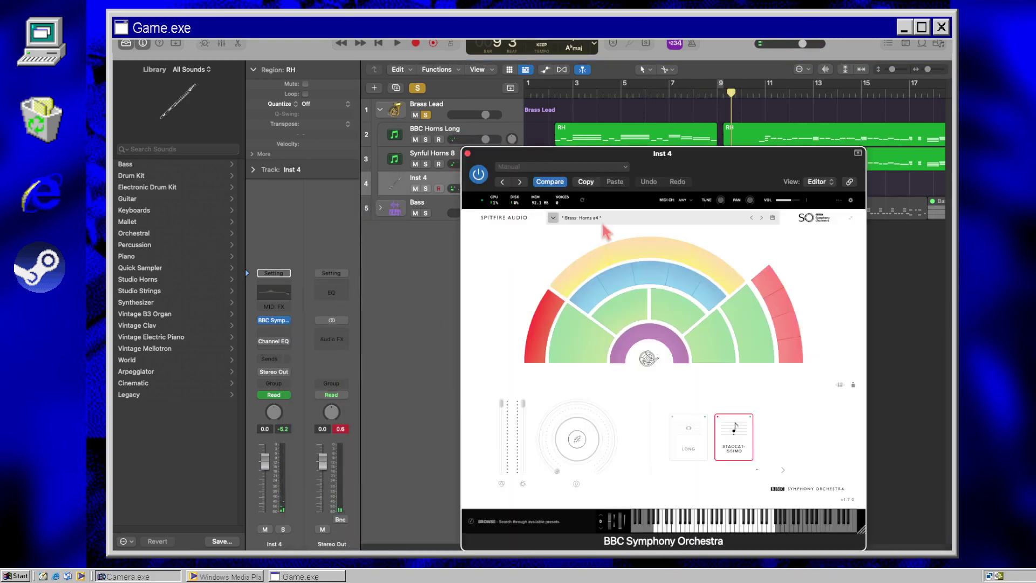
pyautogui.click(600, 219)
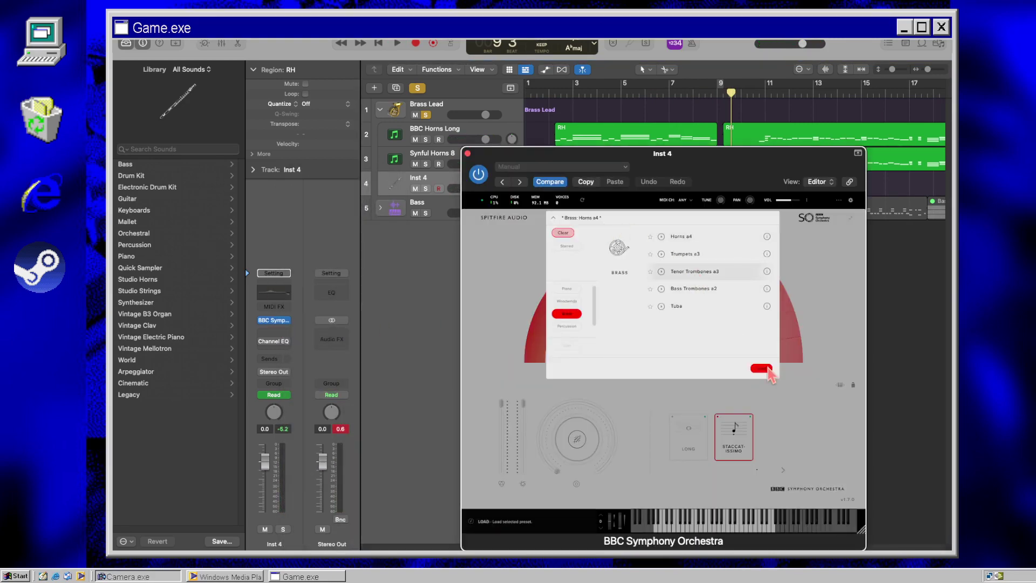
pyautogui.click(761, 368)
pyautogui.press('space')
pyautogui.click(684, 96)
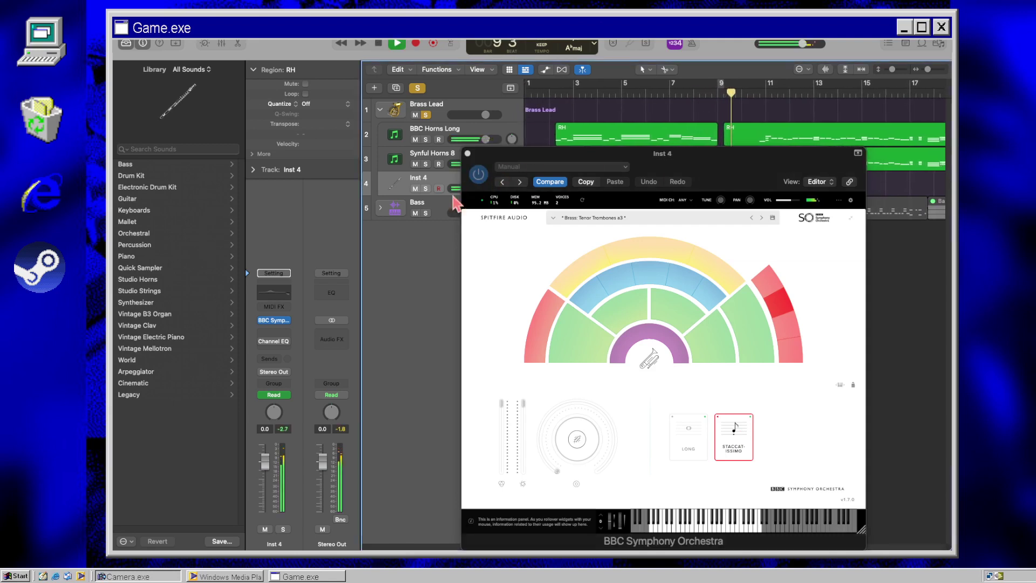
pyautogui.click(467, 153)
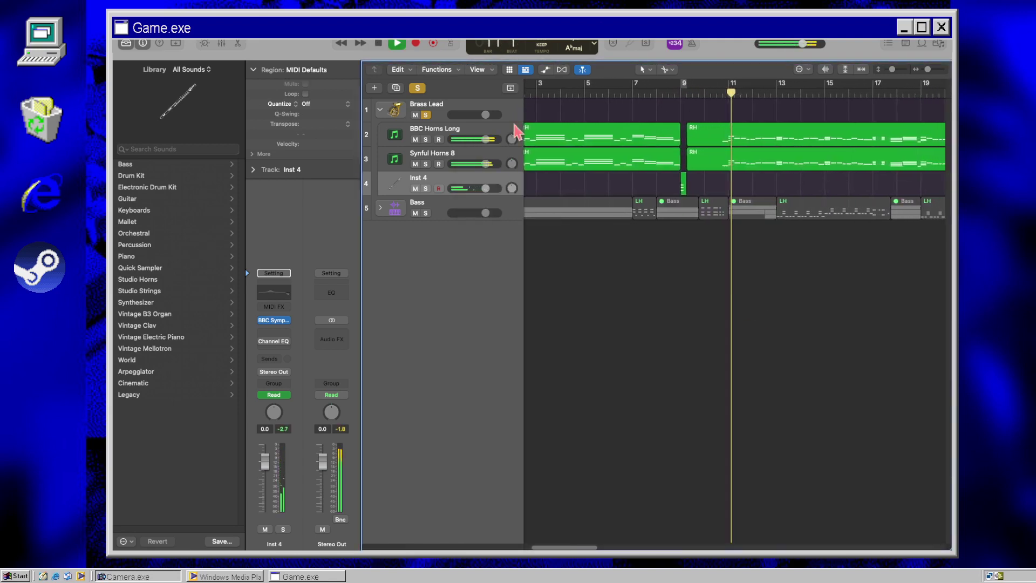
# Step: Unsolo the Brass Lead stack, replay the full arrangement from the beginning, stop it and solo the stack again
pyautogui.click(425, 114)
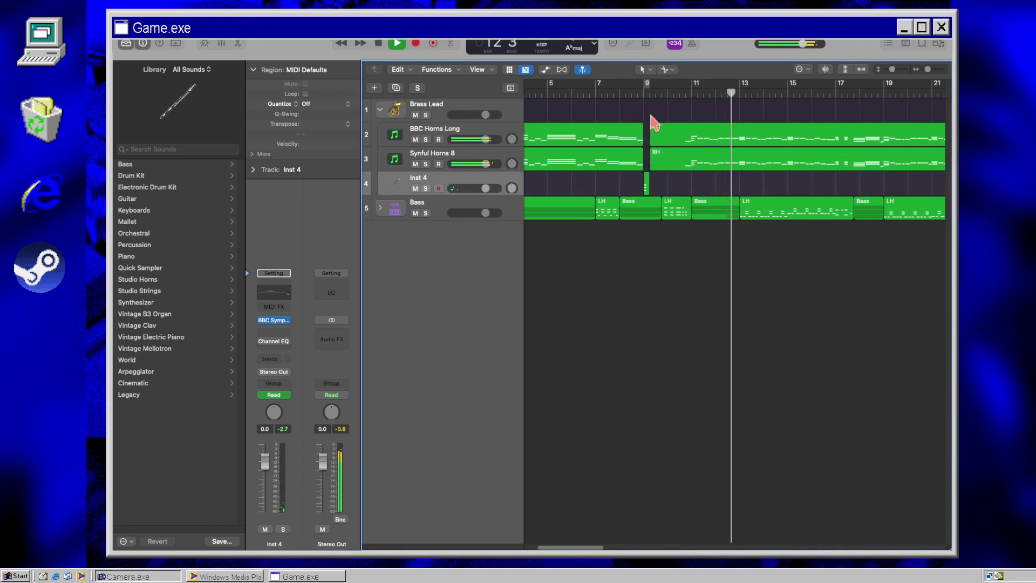
pyautogui.press('Return')
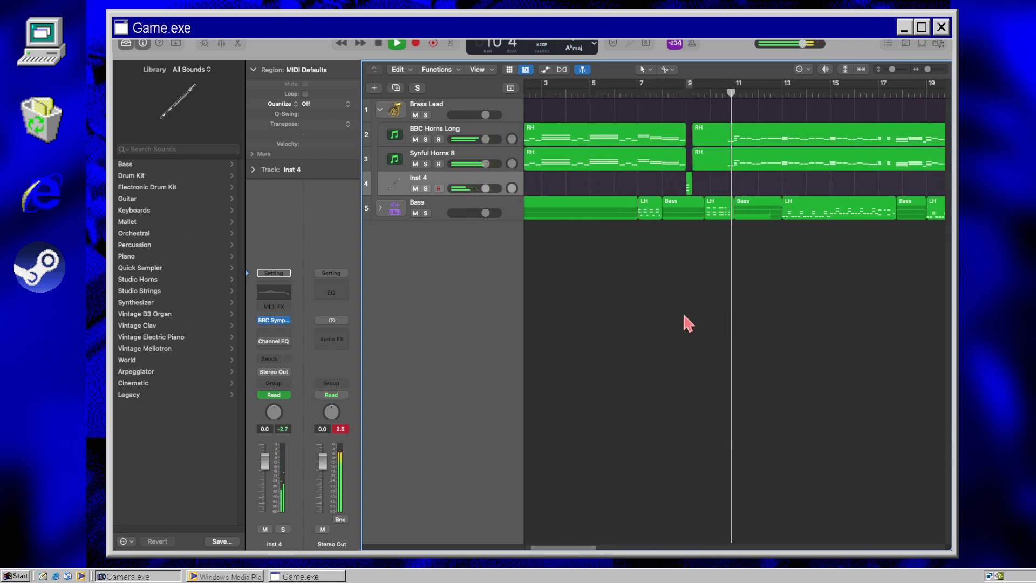
pyautogui.press('space')
pyautogui.click(425, 115)
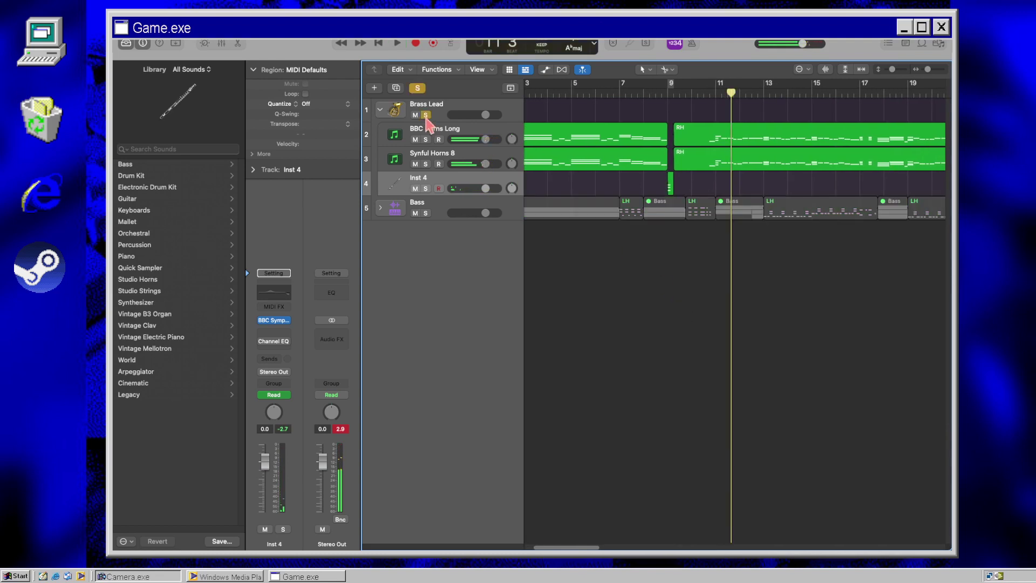
# Step: Replay the soloed Brass Lead stack through the accent at bar 9 and stop playback
pyautogui.click(619, 91)
pyautogui.press('space')
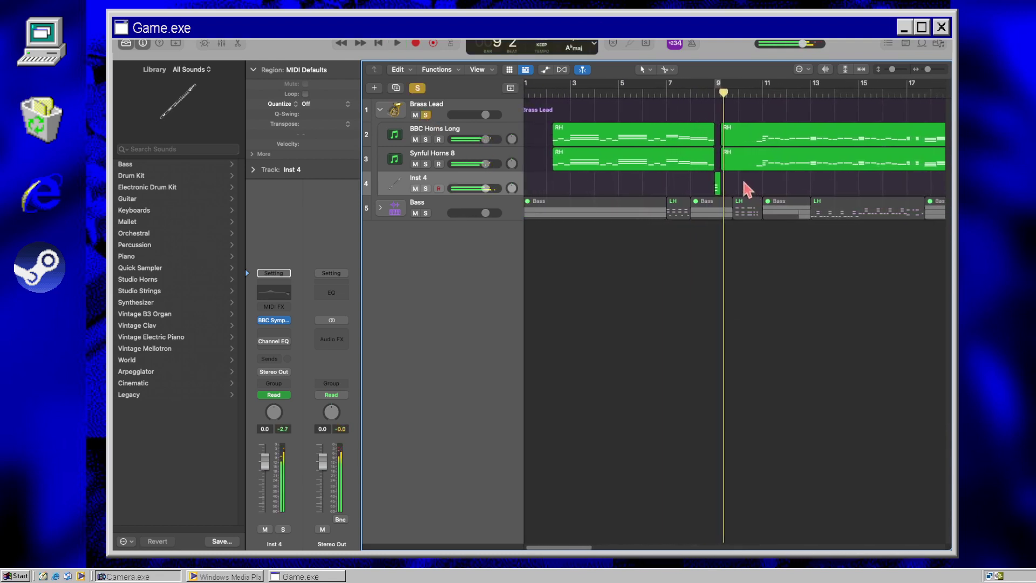
pyautogui.press('space')
# Step: Raise the pitch of the three-note chord in the Inst 4 region at bar 9 and close the piano roll
pyautogui.doubleClick(714, 183)
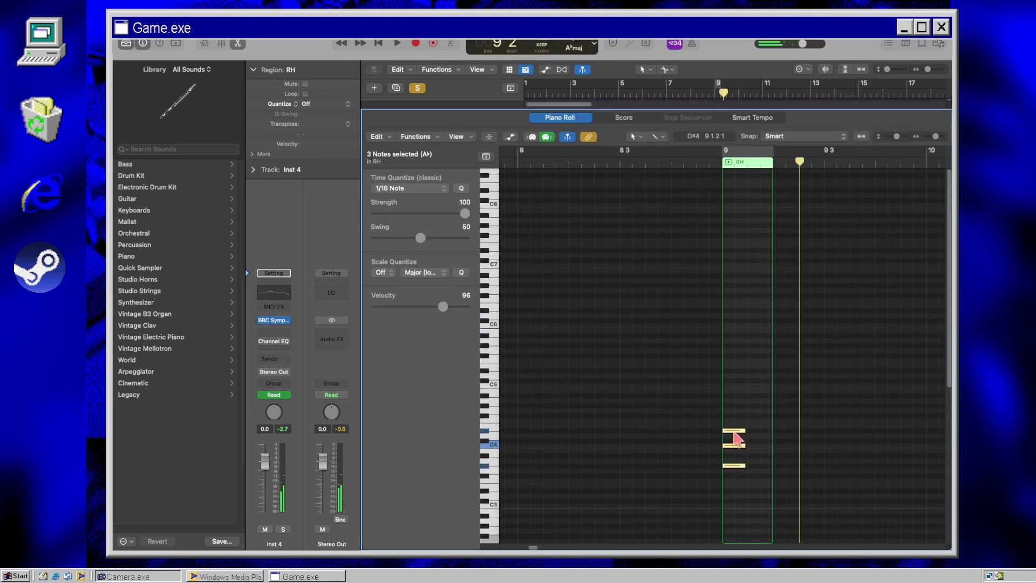
pyautogui.moveTo(736, 437); pyautogui.dragTo(741, 324)
pyautogui.press('super+z')
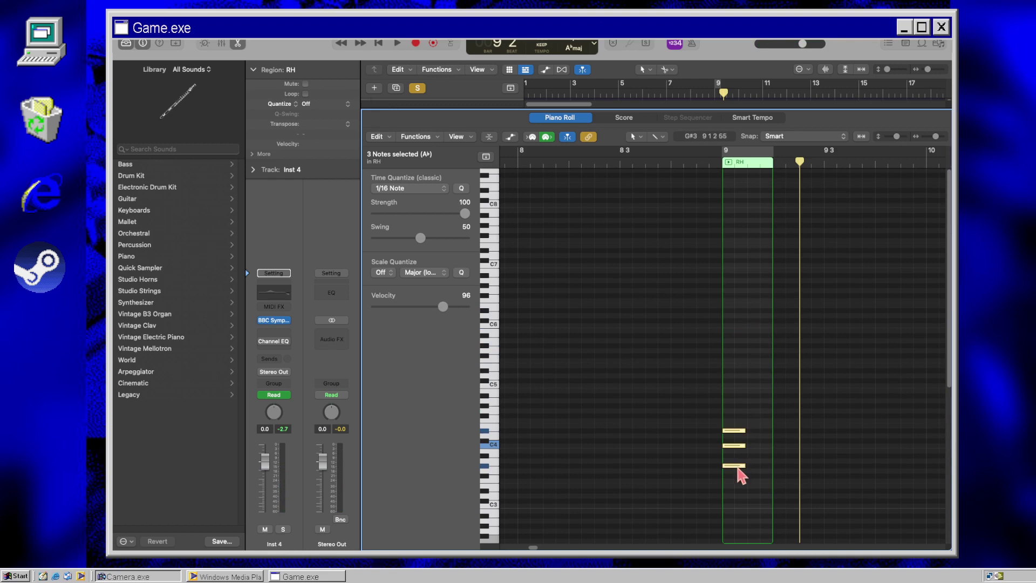
pyautogui.moveTo(738, 467); pyautogui.dragTo(746, 430)
pyautogui.press('e')
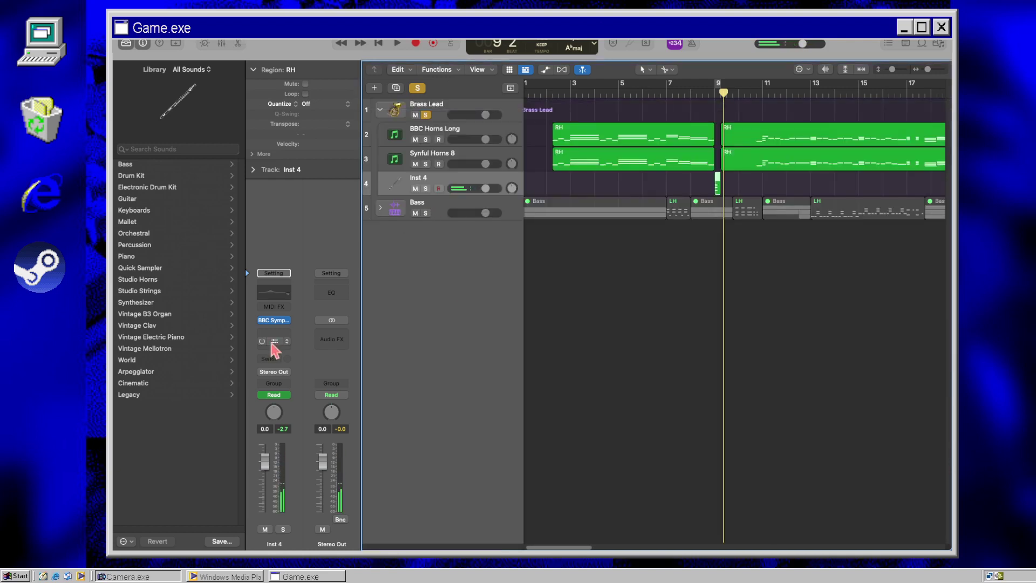
# Step: Switch the Inst 4 track's BBC Symphony Orchestra preset to Trumpets a3, audition it around bar 9 and close the plug-in window
pyautogui.click(276, 321)
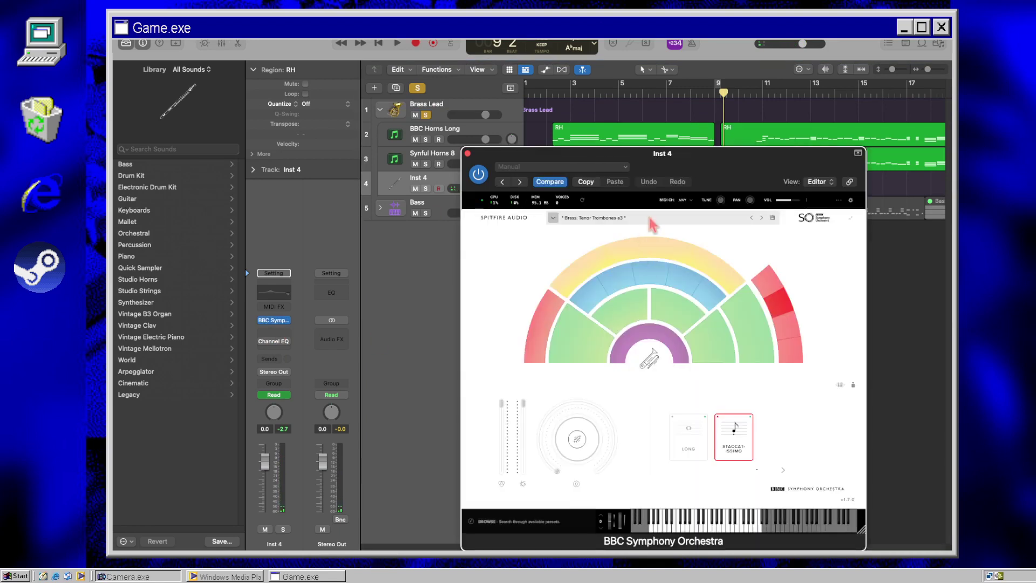
pyautogui.click(651, 219)
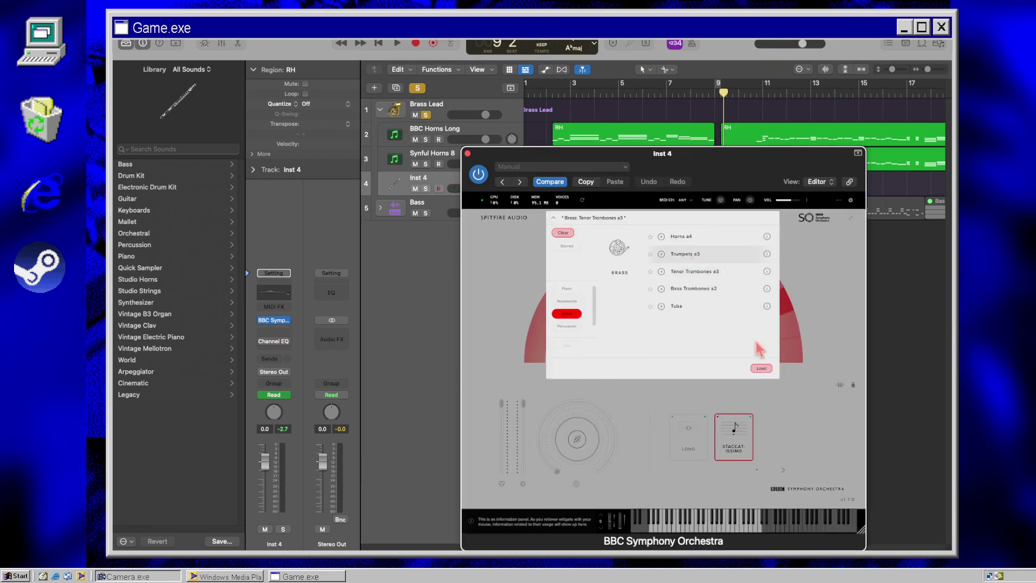
pyautogui.click(761, 368)
pyautogui.doubleClick(696, 92)
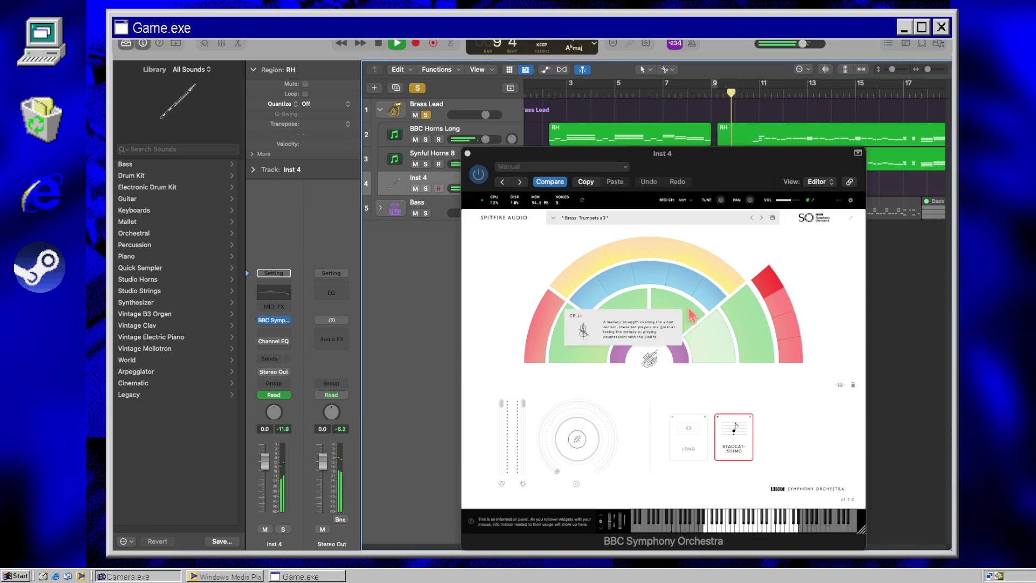
pyautogui.press('v')
pyautogui.press('space')
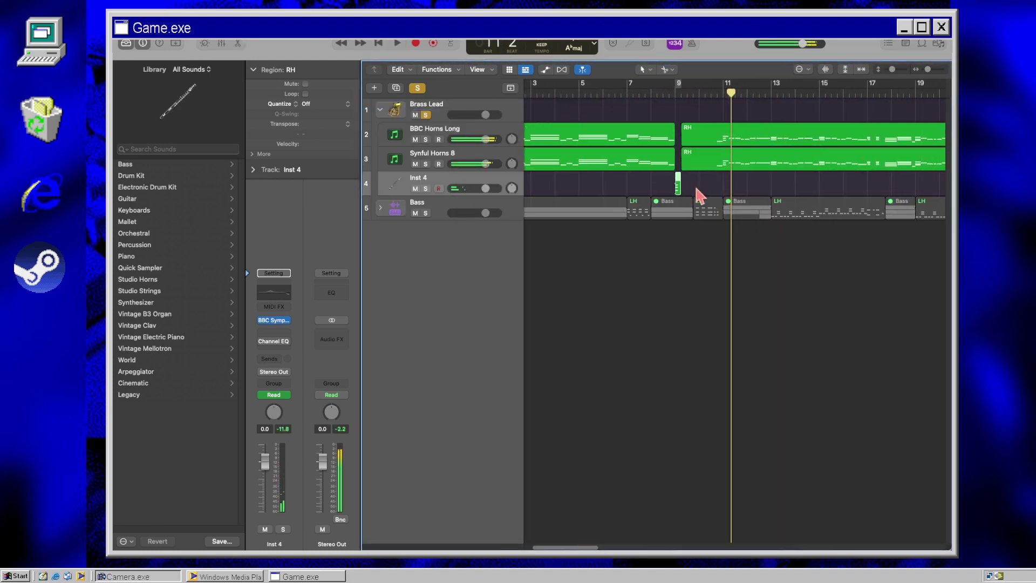
# Step: Check the accent region's notes in the piano roll, replay the passage through bar 9 and stop playback
pyautogui.doubleClick(688, 186)
pyautogui.press('e')
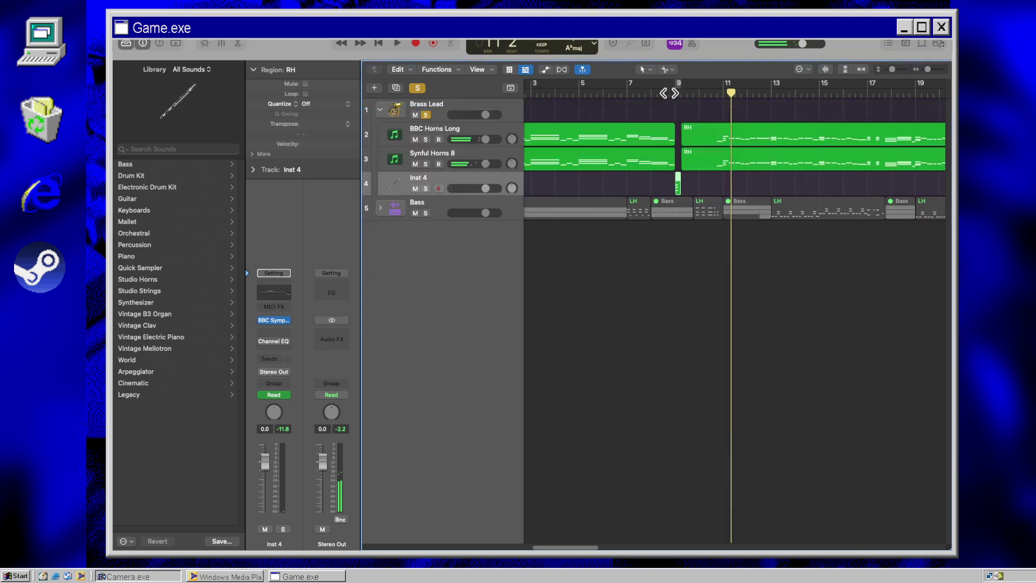
pyautogui.doubleClick(628, 95)
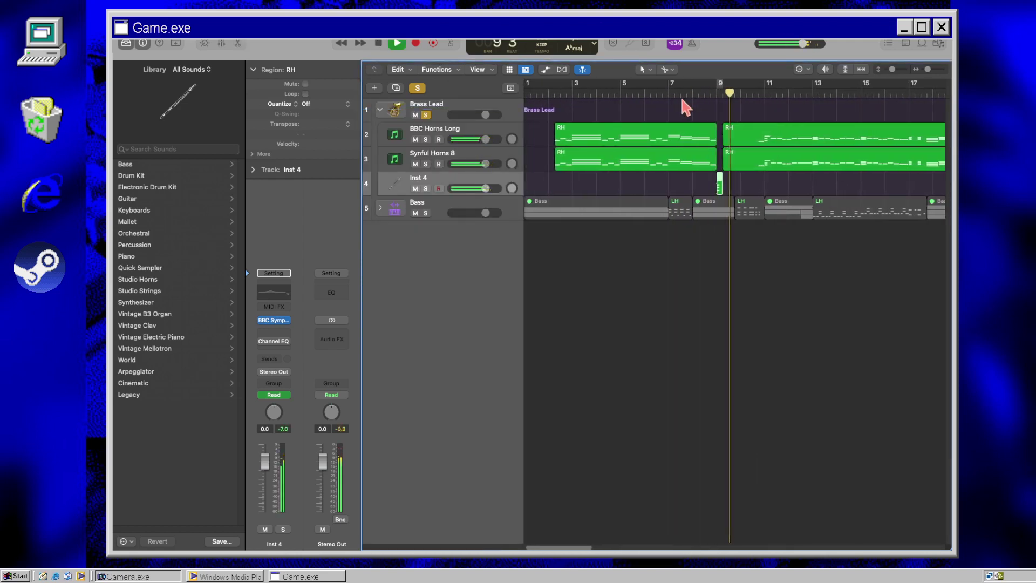
pyautogui.press('space')
# Step: Duplicate the Inst 4 track together with its accent region and rename the original track BBC Trumpet Stac
pyautogui.press('super+d')
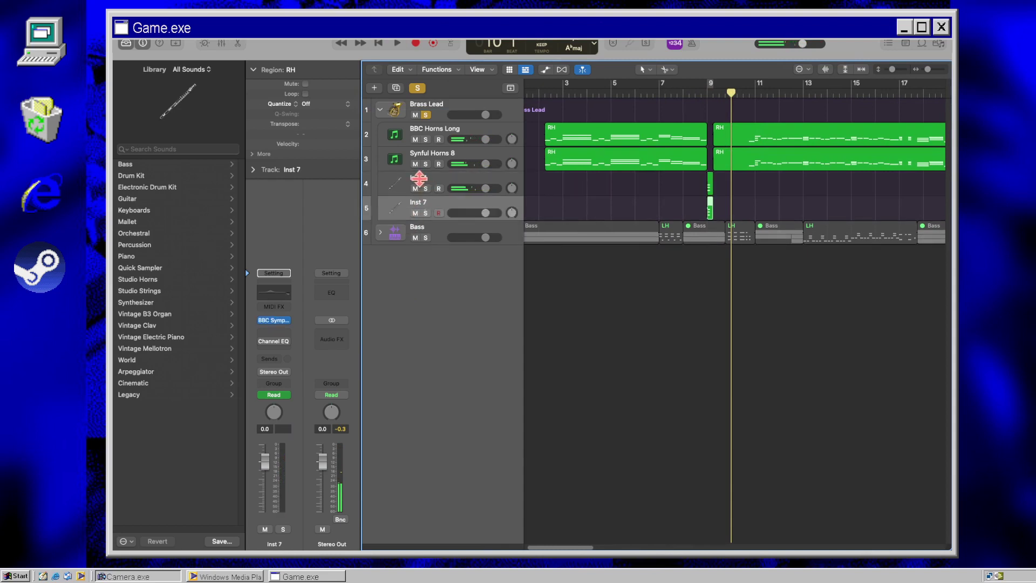
pyautogui.doubleClick(419, 178)
pyautogui.write('BBC Trumpet Stac')
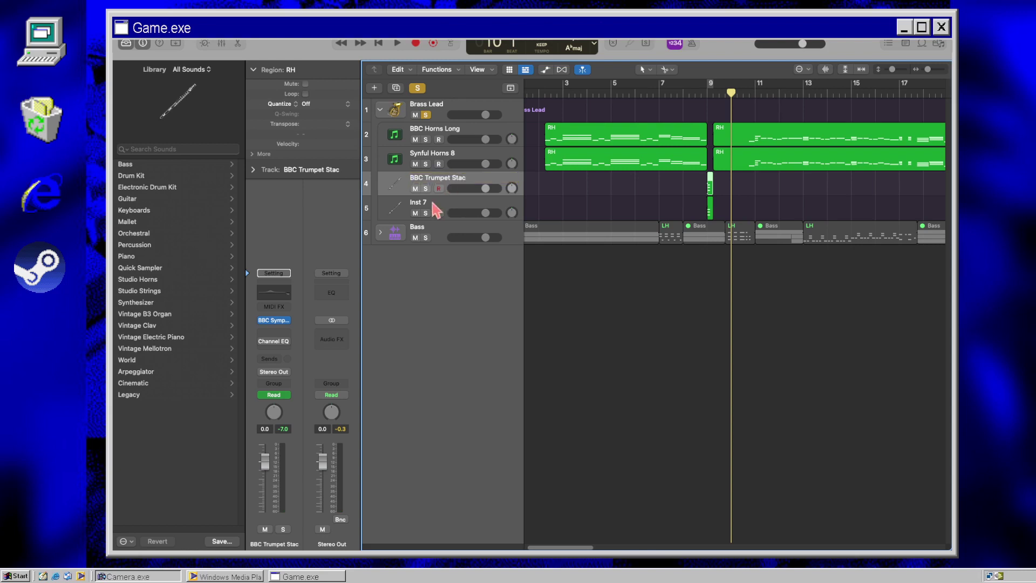
# Step: Search the sound library for "trumpet" and load the Xtra Trumpet Sect Staccato patch on the duplicated track
pyautogui.click(398, 203)
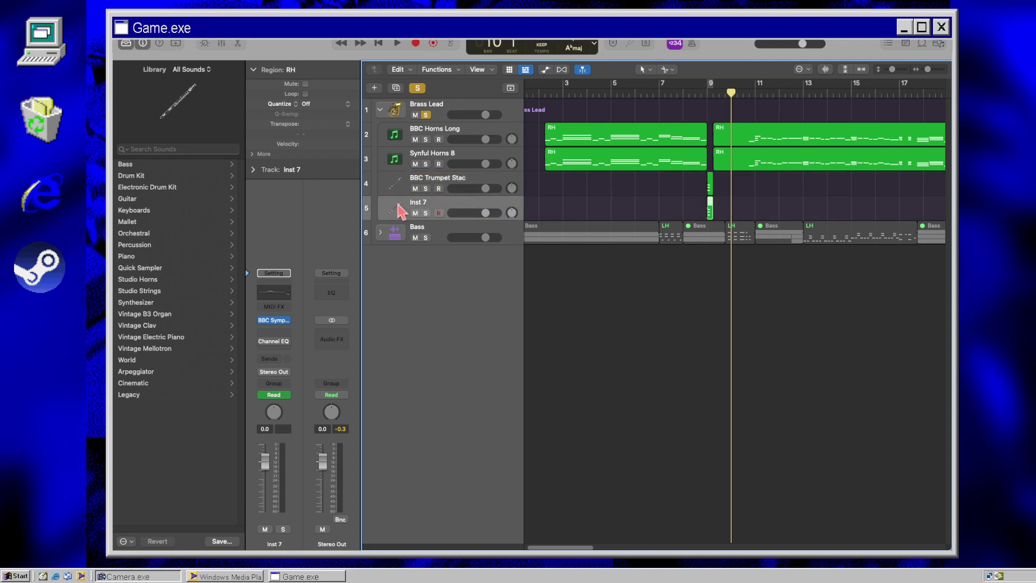
pyautogui.click(149, 147)
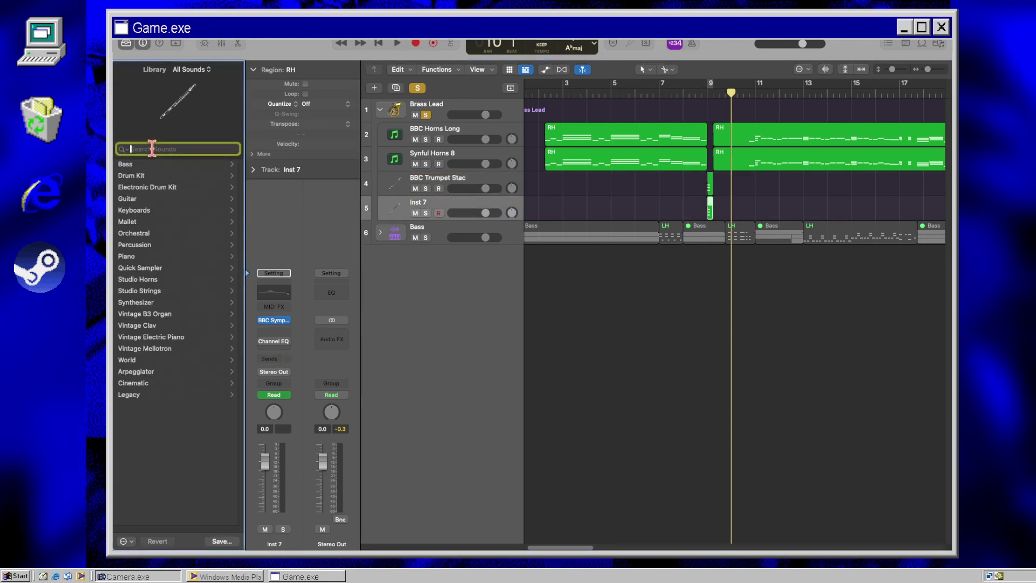
pyautogui.write('trumpet')
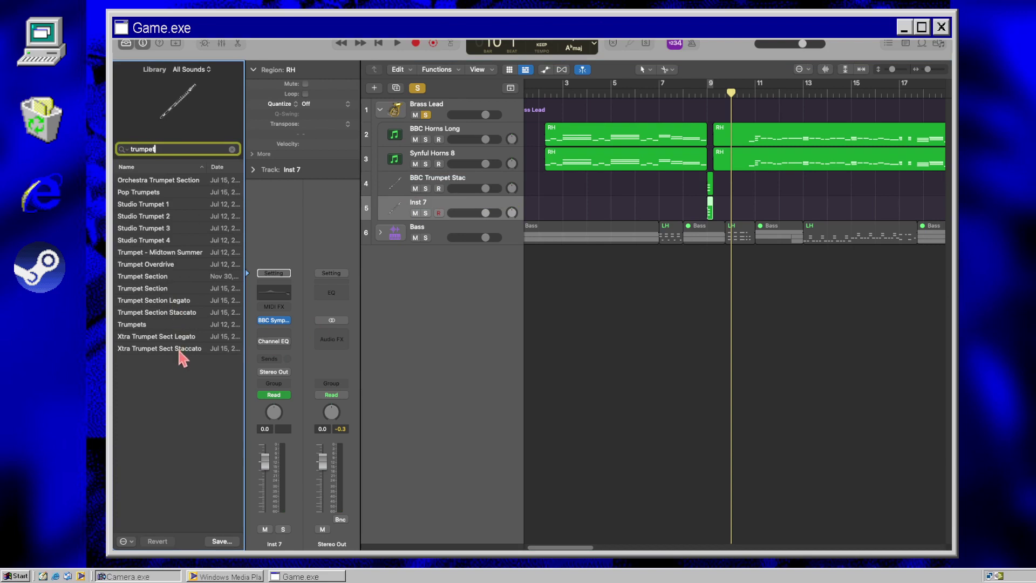
pyautogui.click(180, 351)
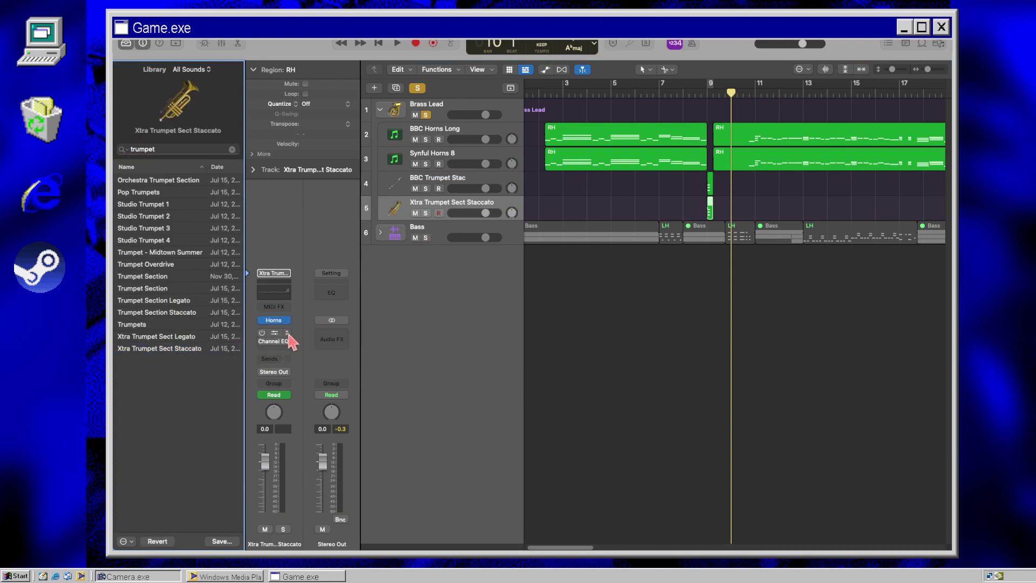
# Step: Insert ChromaVerb above the Channel EQ on Xtra Trumpet Sect Staccato, choose the Concert Hall room type and close the plug-in window
pyautogui.click(289, 336)
pyautogui.click(480, 323)
pyautogui.click(626, 213)
pyautogui.click(640, 261)
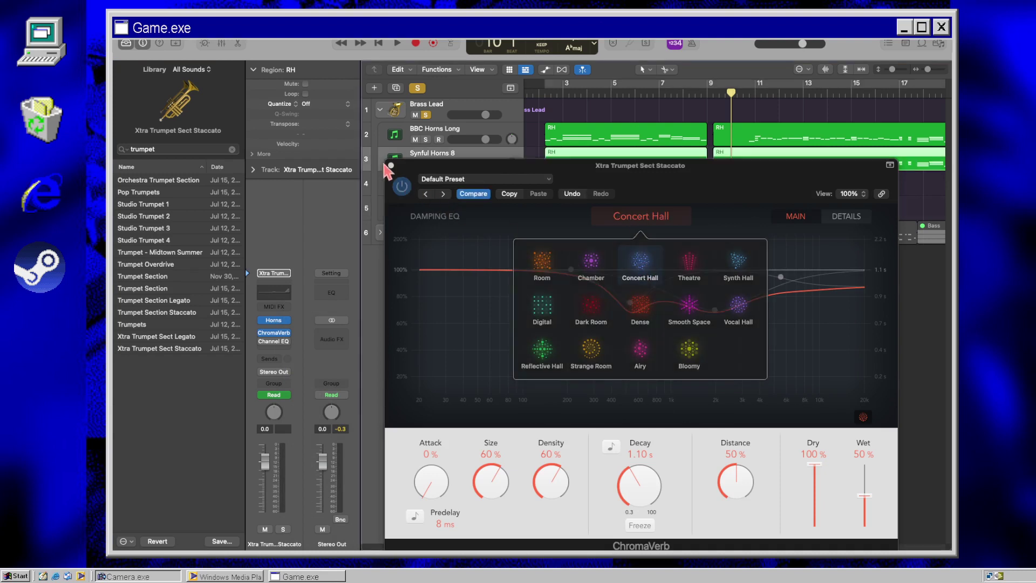
pyautogui.click(390, 166)
pyautogui.click(391, 165)
# Step: Play the soloed Brass Lead layers from about bar 7 to hear the doubled trumpet accent
pyautogui.click(666, 93)
pyautogui.click(720, 115)
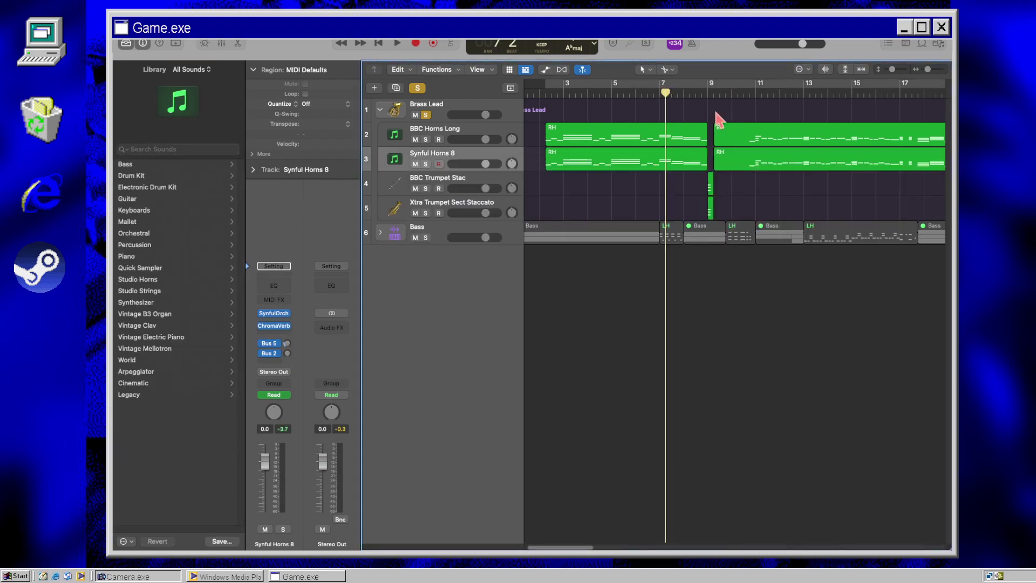
pyautogui.press('space')
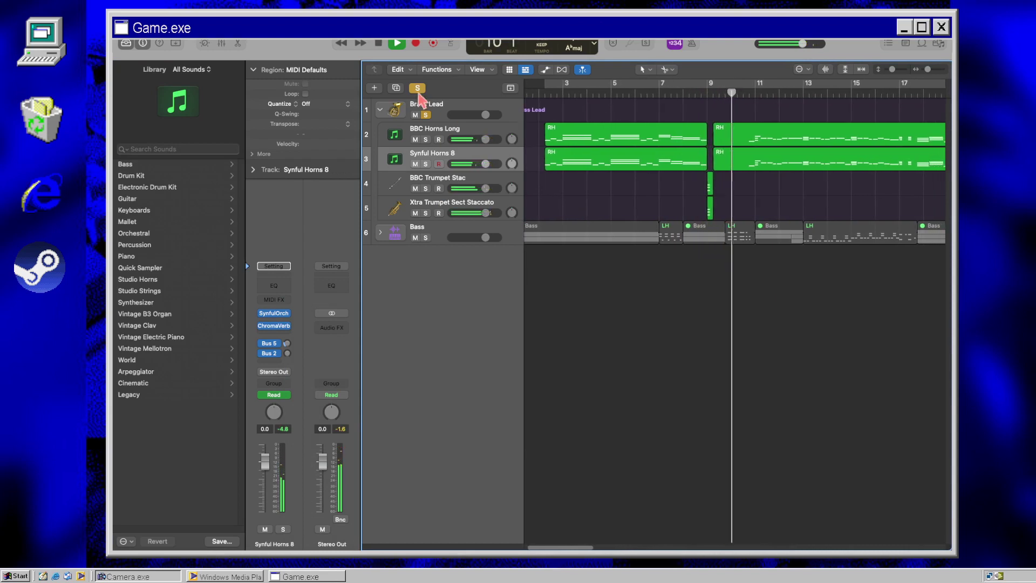
# Step: Unsolo the Brass Lead stack, hide the inspector and library, and play the arrangement from the beginning before stopping
pyautogui.click(425, 115)
pyautogui.press('i')
pyautogui.press('y')
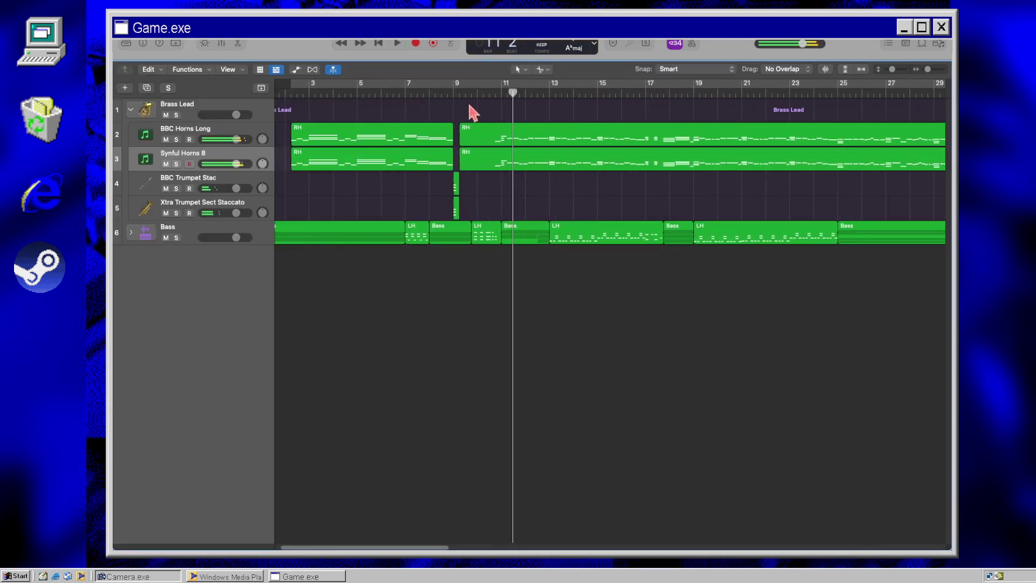
pyautogui.press('Return')
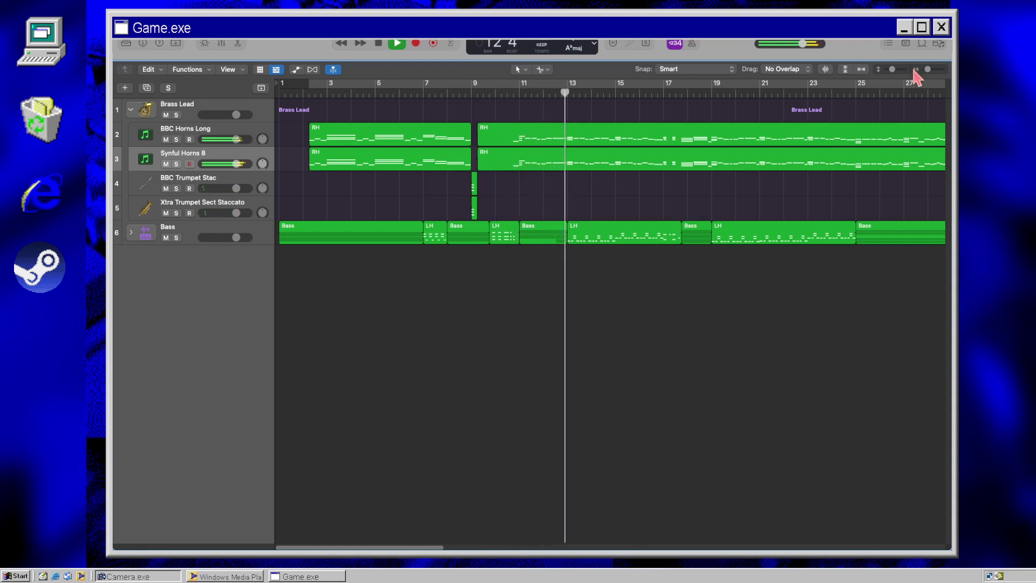
pyautogui.press('space')
# Step: Search the favourite Apple Loops for "kit" and sort them by tempo with the fastest first
pyautogui.click(922, 44)
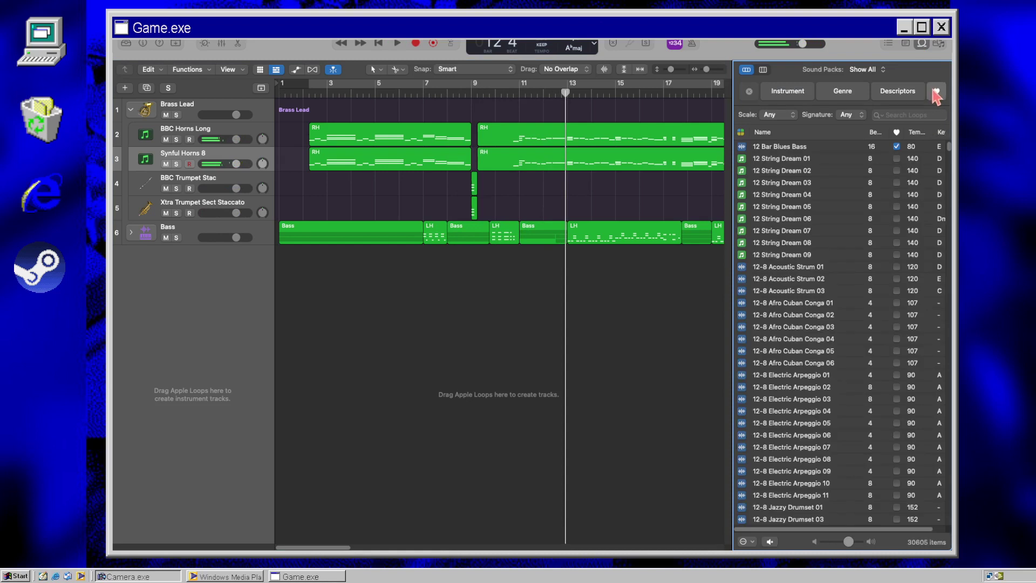
pyautogui.write('ki')
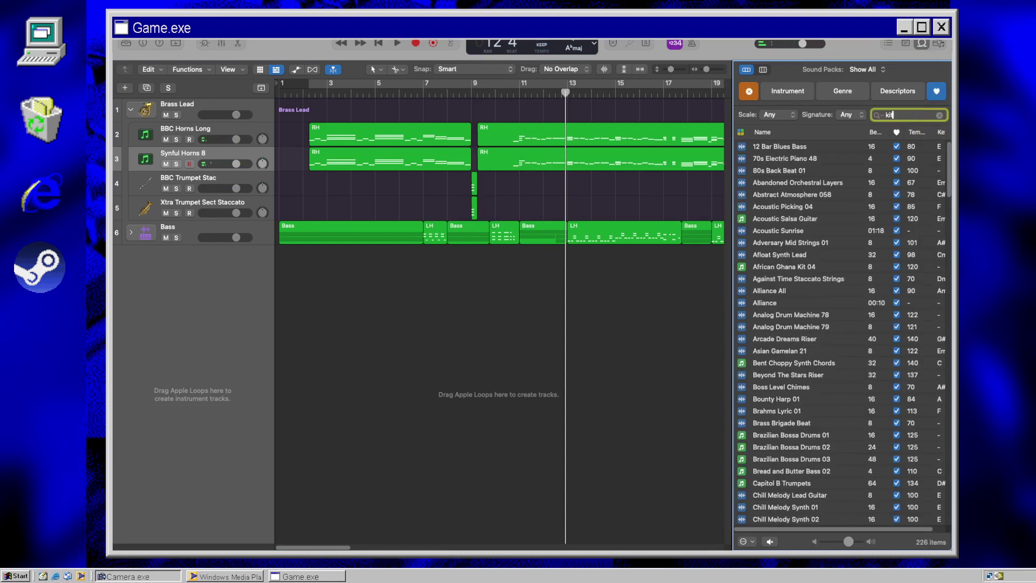
pyautogui.write('t')
pyautogui.click(913, 133)
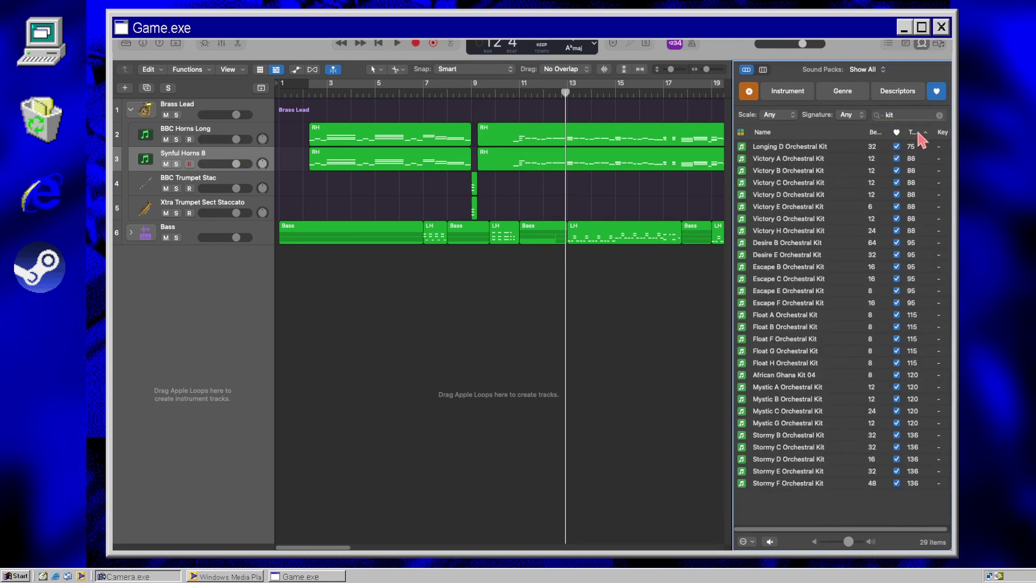
pyautogui.click(917, 132)
# Step: Audition the Stormy B Orchestral Kit loop, place it on a new track at bar 6 and close the loop browser
pyautogui.click(845, 147)
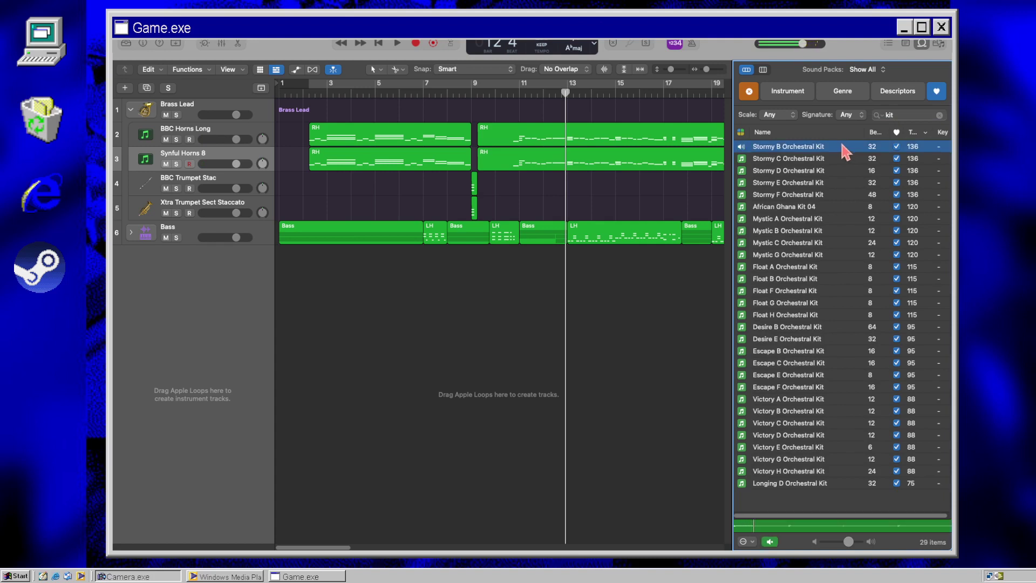
pyautogui.moveTo(841, 142); pyautogui.dragTo(405, 273)
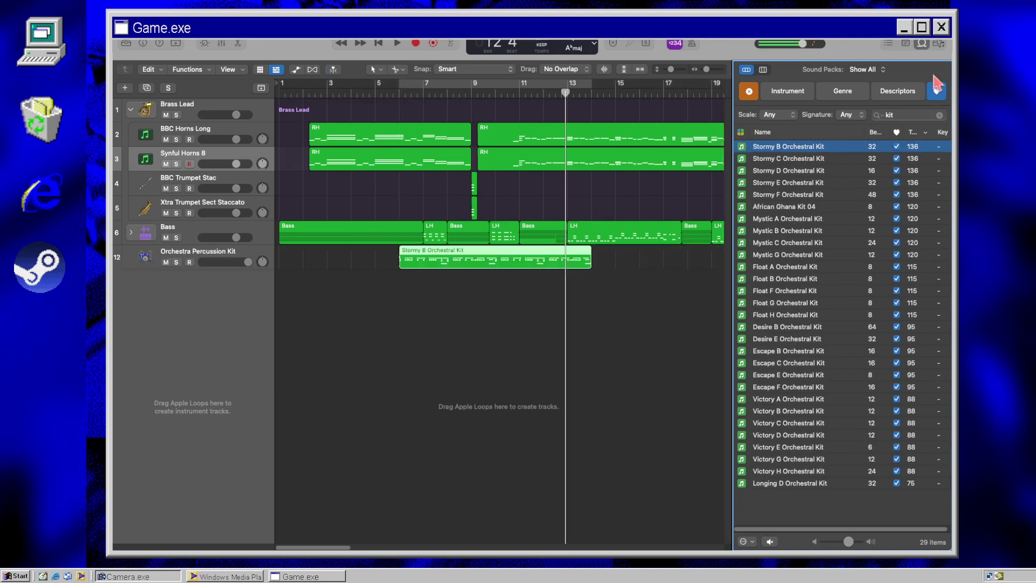
pyautogui.click(921, 43)
# Step: Play the arrangement from the beginning with the Orchestra Percussion Kit track muted, and stop after bar 10
pyautogui.press('Return')
pyautogui.press('space')
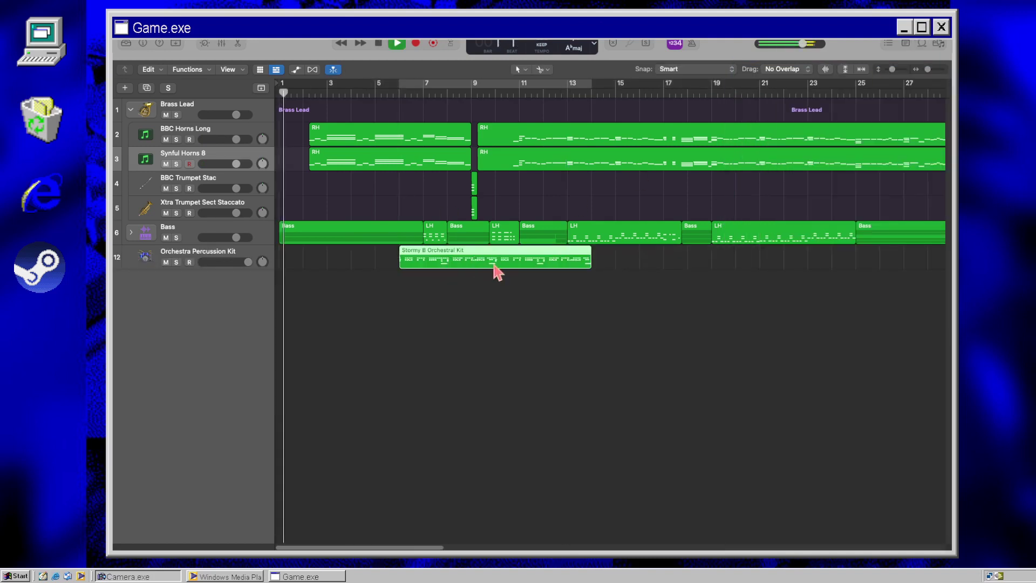
pyautogui.click(453, 331)
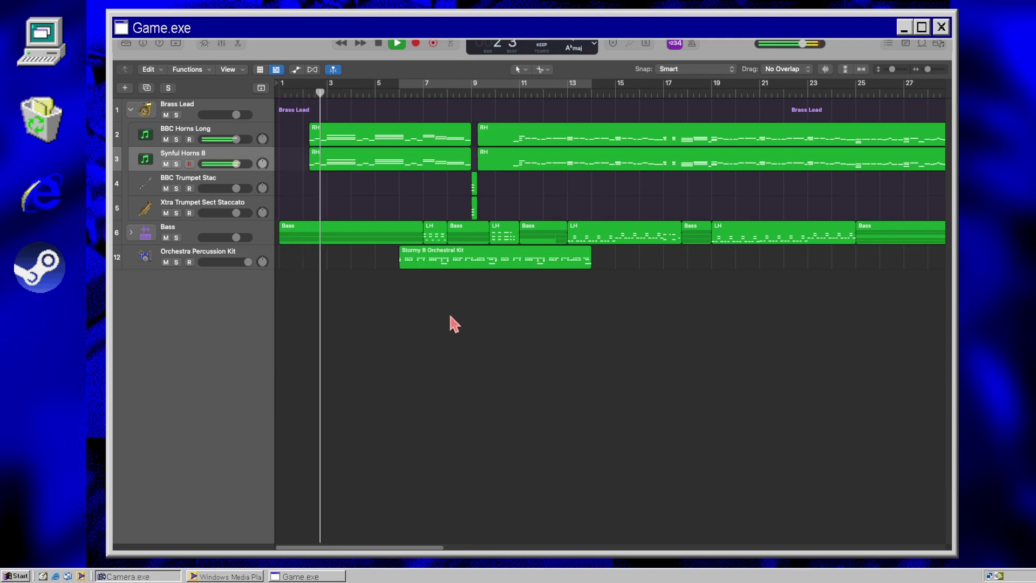
pyautogui.click(166, 262)
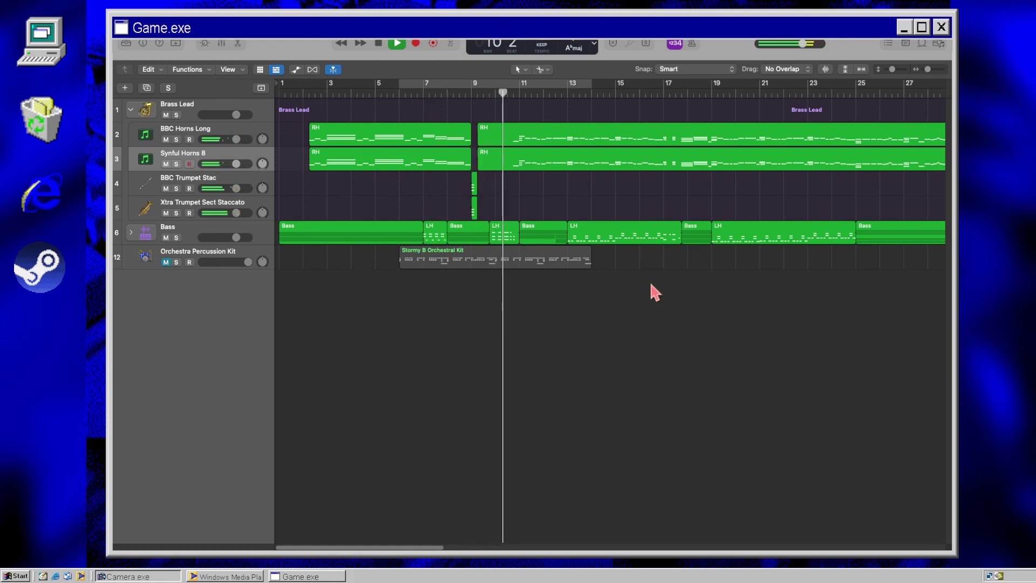
pyautogui.press('space')
# Step: Set the playhead to bar 11, move the Stormy B Orchestral Kit region there, unmute its track and play from that point
pyautogui.doubleClick(541, 162)
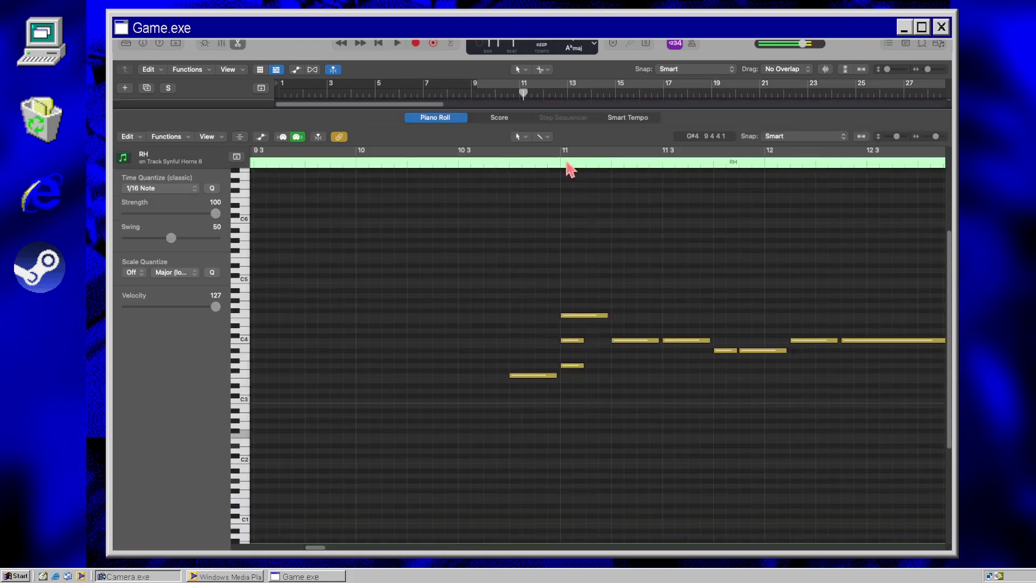
pyautogui.click(560, 154)
pyautogui.press('e')
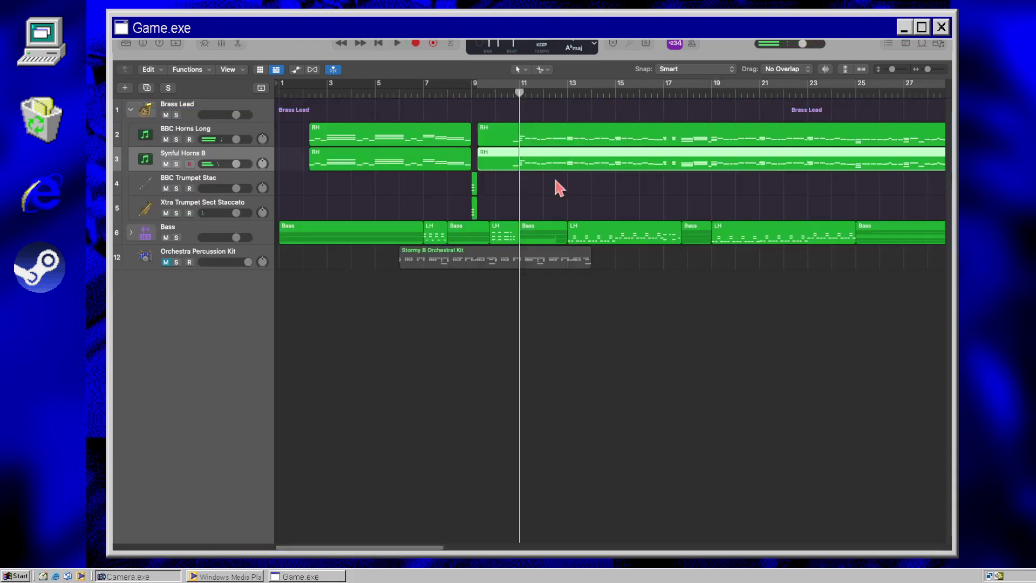
pyautogui.moveTo(432, 262); pyautogui.dragTo(557, 268)
pyautogui.press('space')
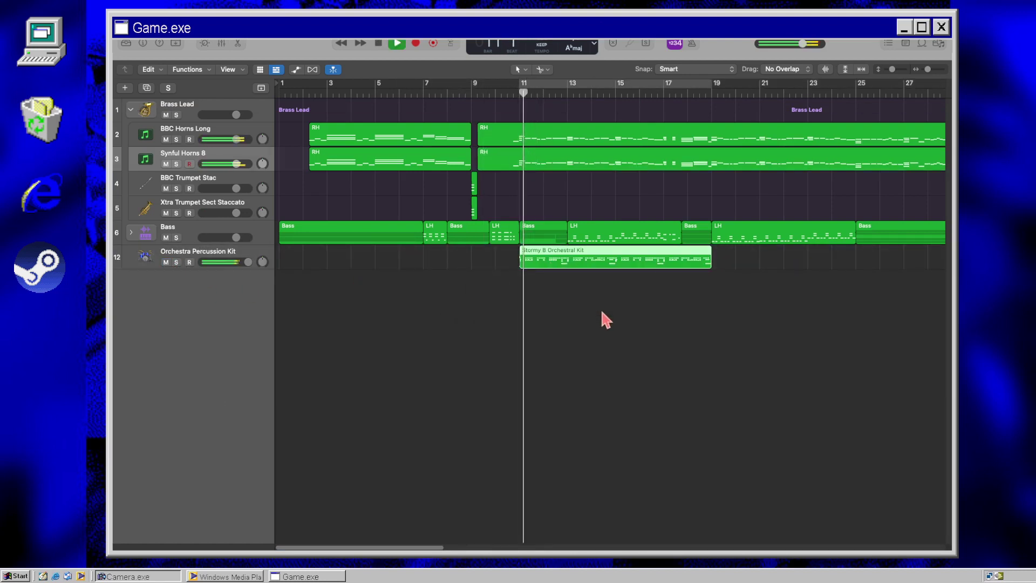
# Step: Solo the Orchestra Percussion Kit track and stop playback
pyautogui.click(149, 260)
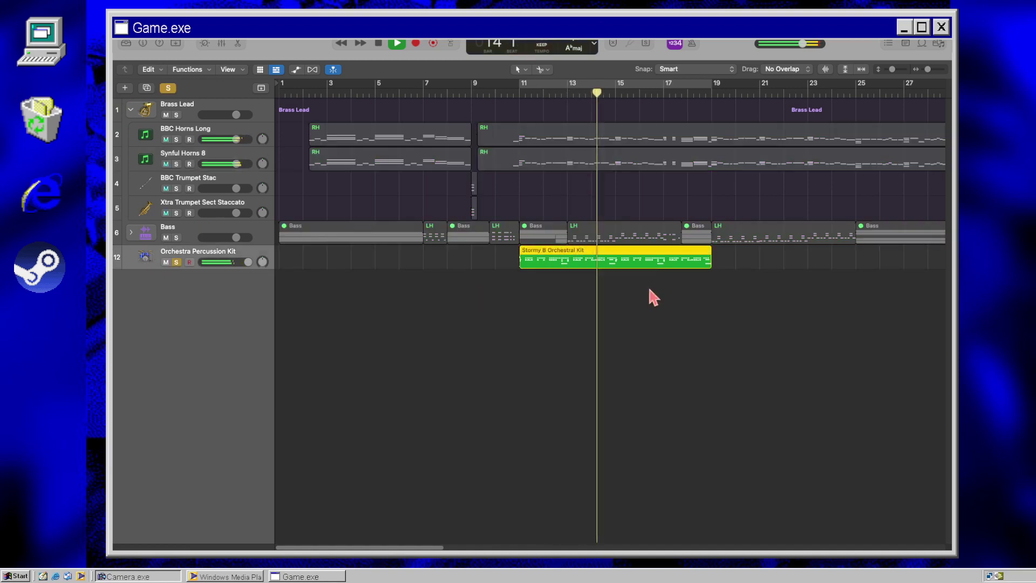
pyautogui.press('s')
pyautogui.press('space')
# Step: Split the Stormy B Orchestral Kit region just after bar 13 and replay the soloed percussion from about bar 11
pyautogui.click(567, 260)
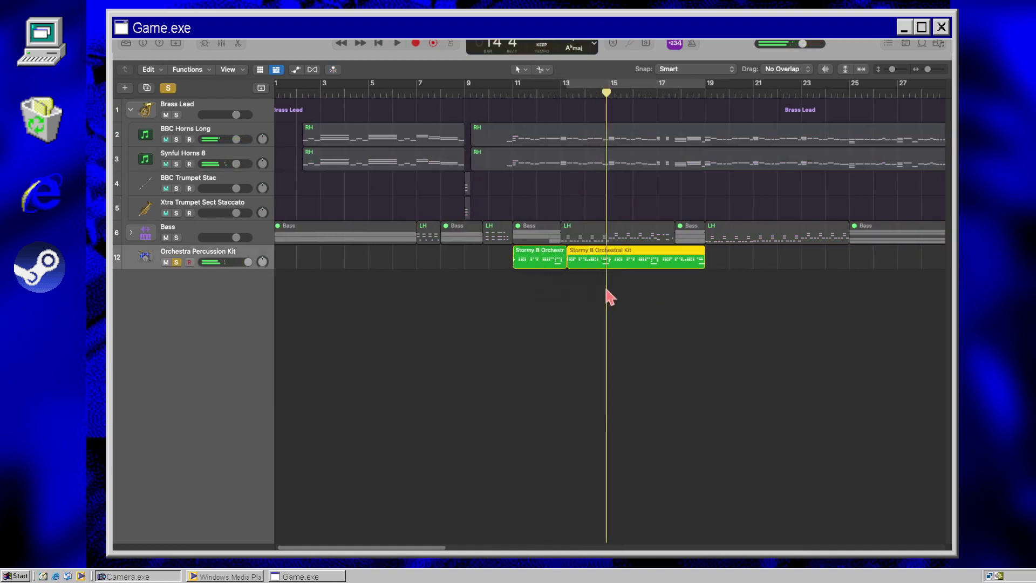
pyautogui.click(505, 93)
pyautogui.press('space')
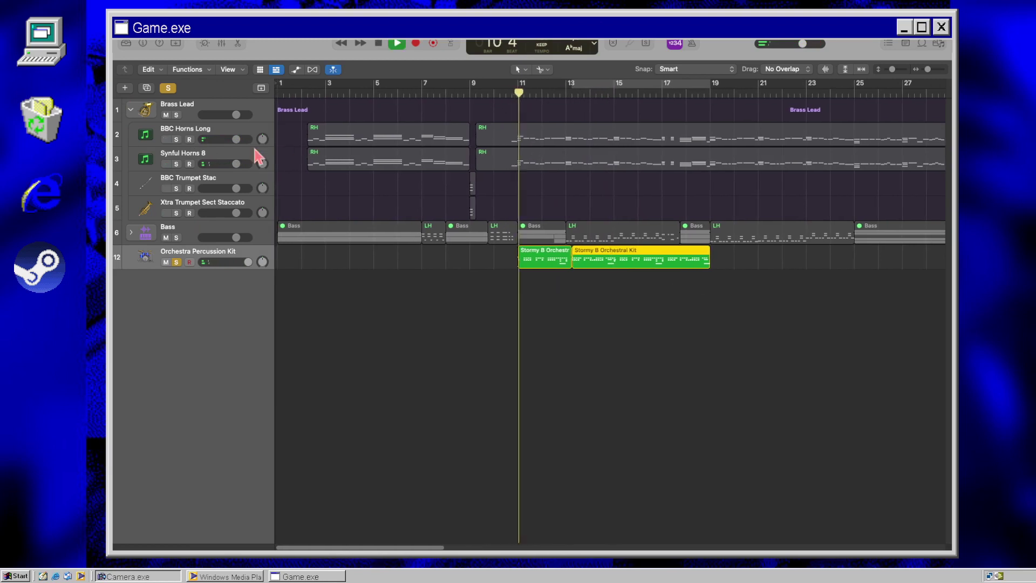
# Step: Solo the BBC Horns Long track alongside the percussion, listen to both together and stop playback in bar 14
pyautogui.click(176, 140)
pyautogui.click(643, 379)
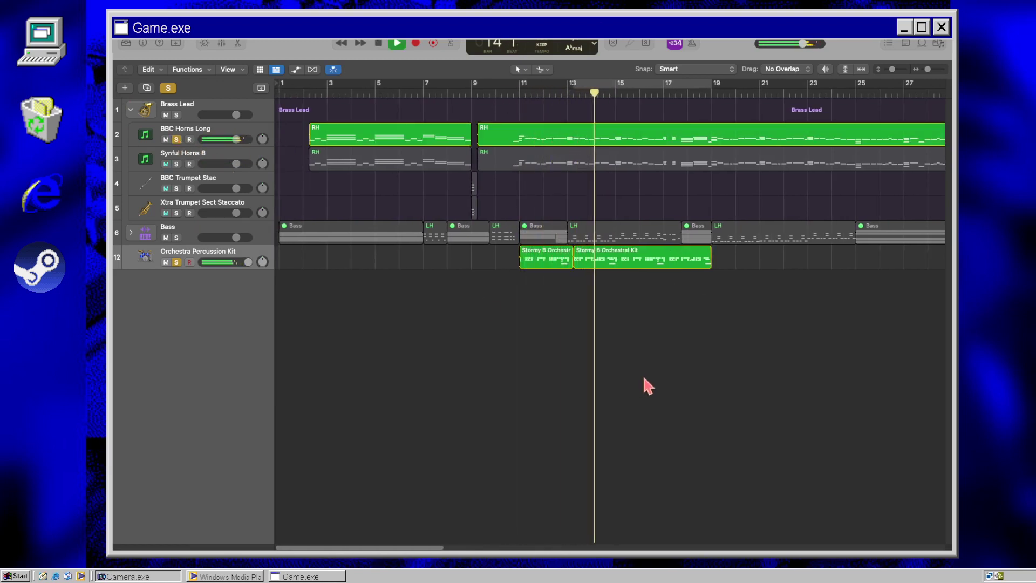
pyautogui.press('space')
# Step: Audition the Stormy B to Stormy F Orchestral Kit loops and African Ghana Kit 04 in the loop library
pyautogui.click(923, 43)
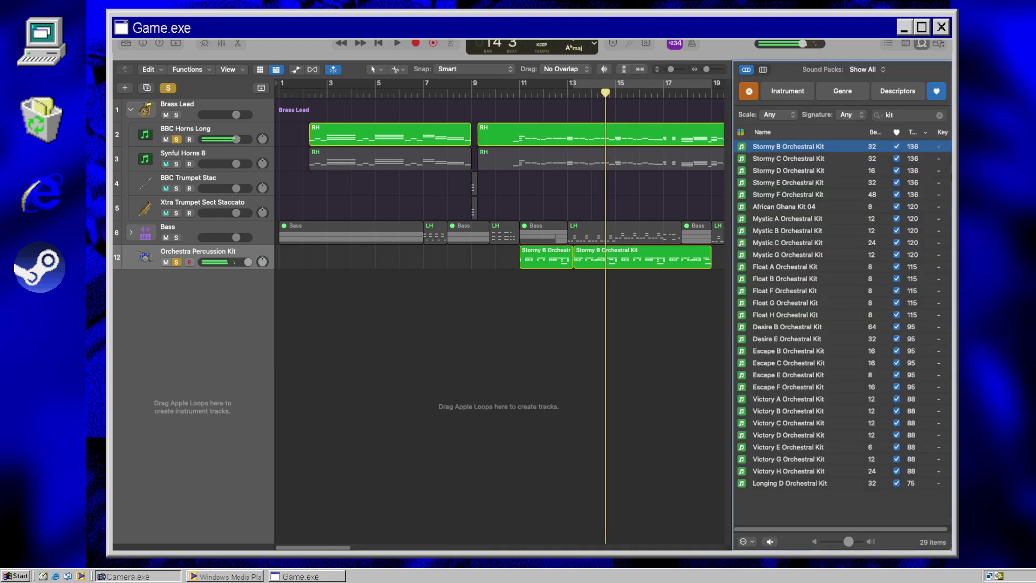
pyautogui.click(839, 159)
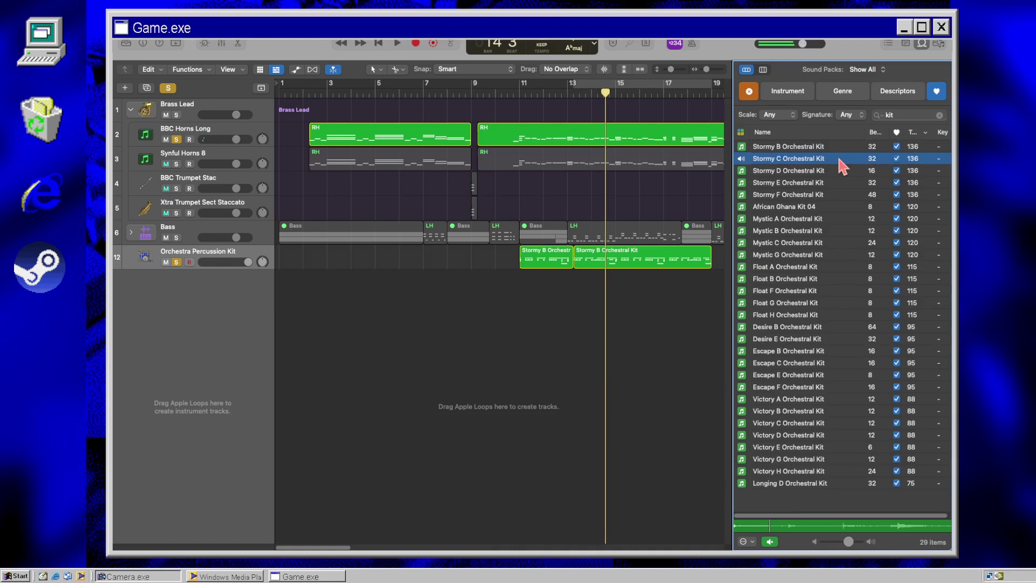
pyautogui.click(808, 172)
pyautogui.click(815, 183)
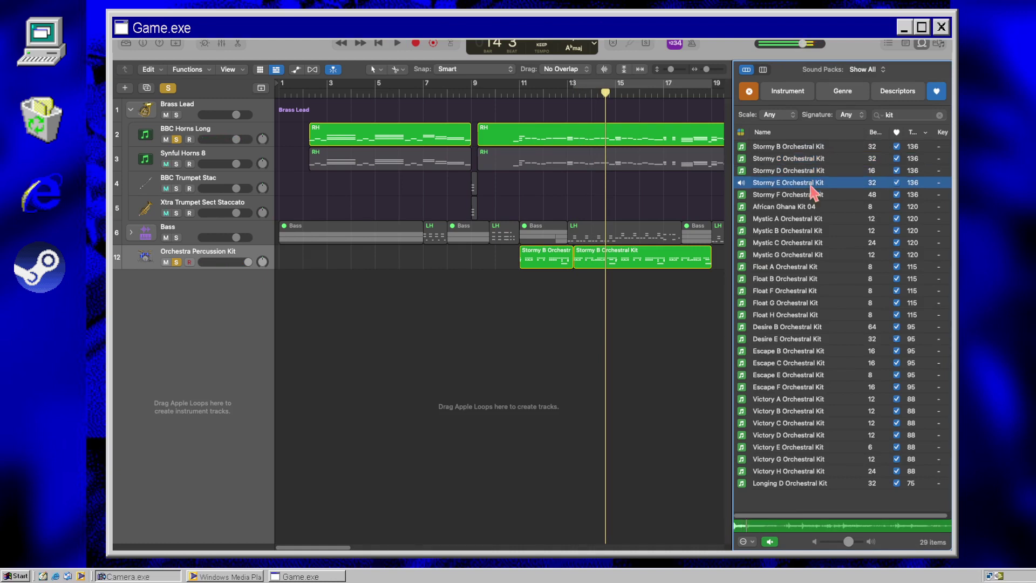
pyautogui.click(808, 196)
pyautogui.click(808, 208)
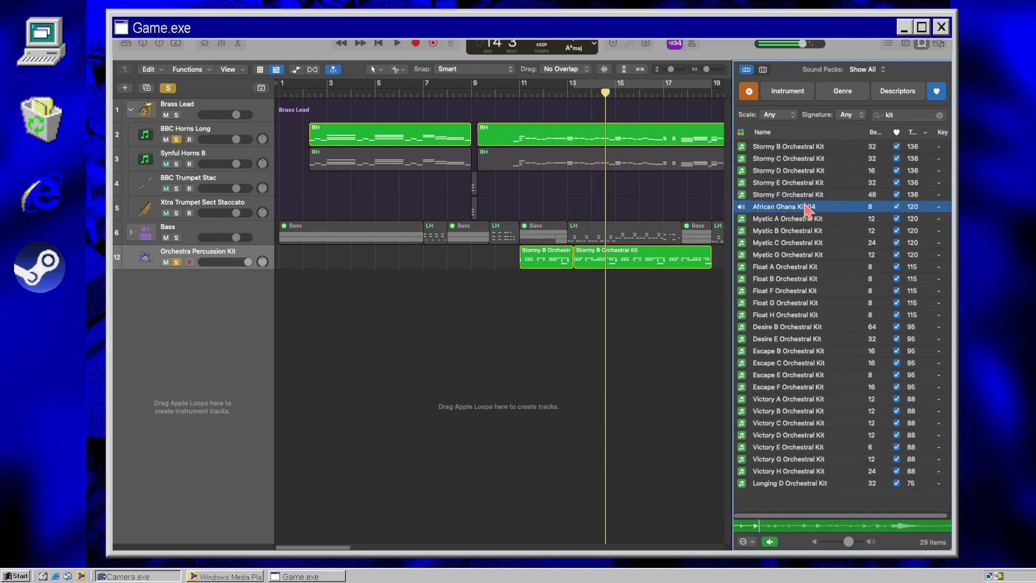
pyautogui.click(799, 151)
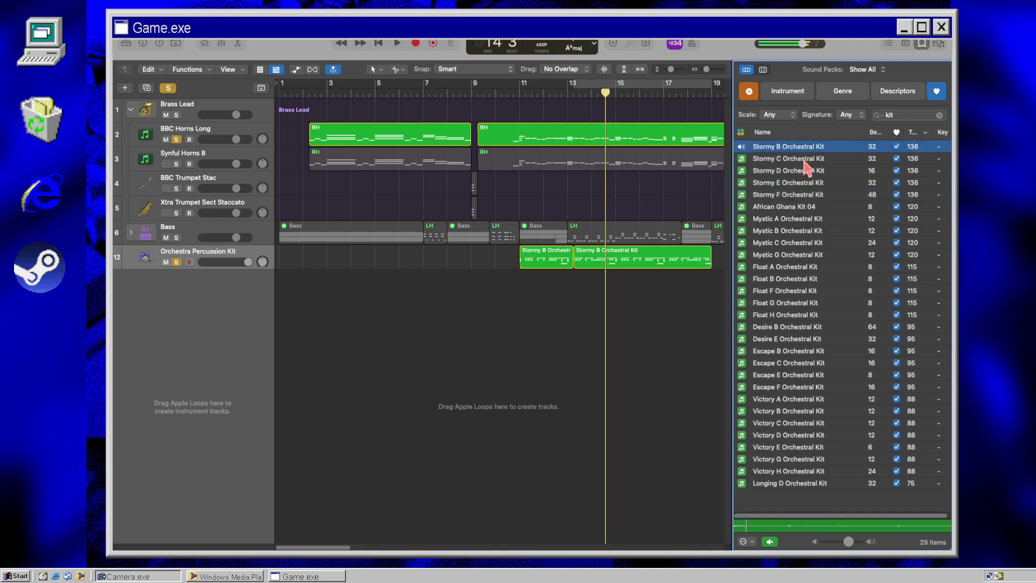
pyautogui.click(806, 161)
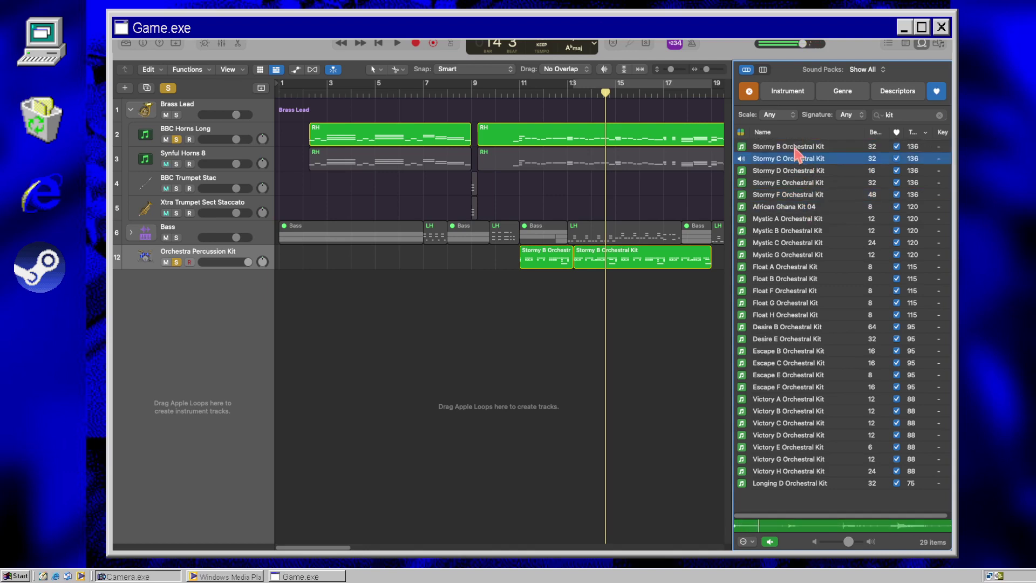
pyautogui.click(795, 148)
pyautogui.click(807, 171)
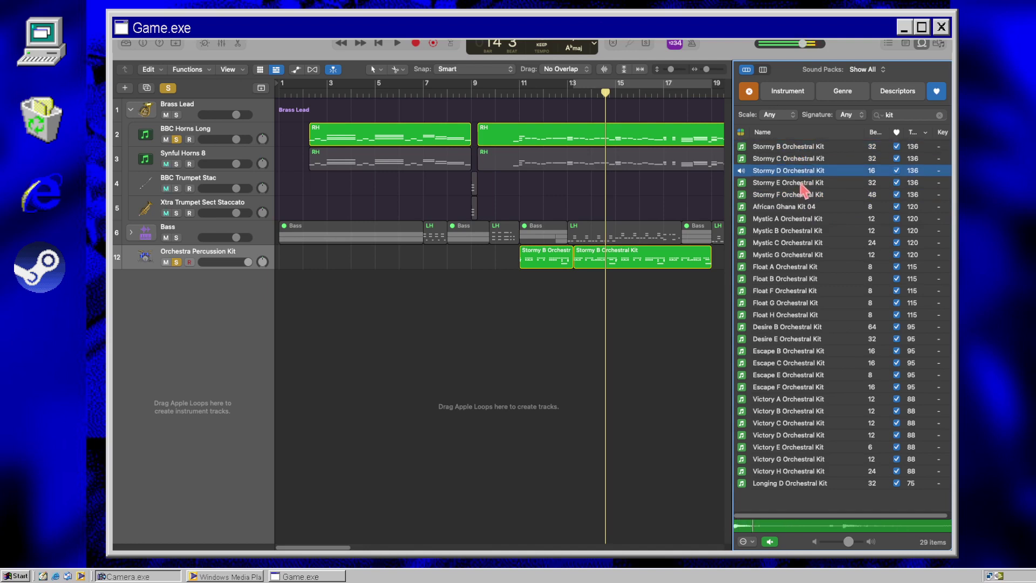
pyautogui.click(799, 182)
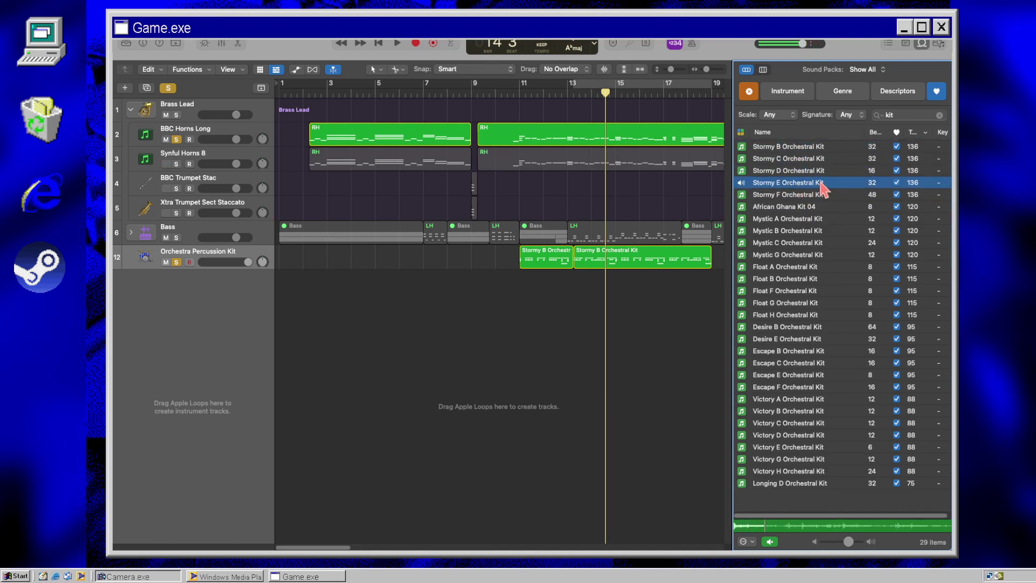
pyautogui.click(819, 195)
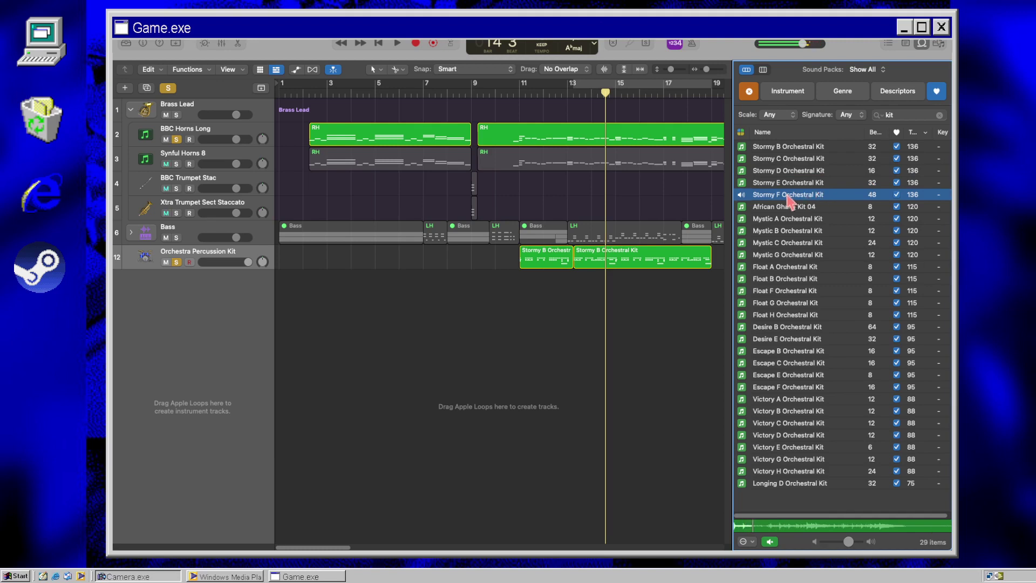
# Step: Add the Stormy F Orchestral Kit loop on a new track at bar 13 and solo that track
pyautogui.moveTo(789, 201); pyautogui.dragTo(583, 312)
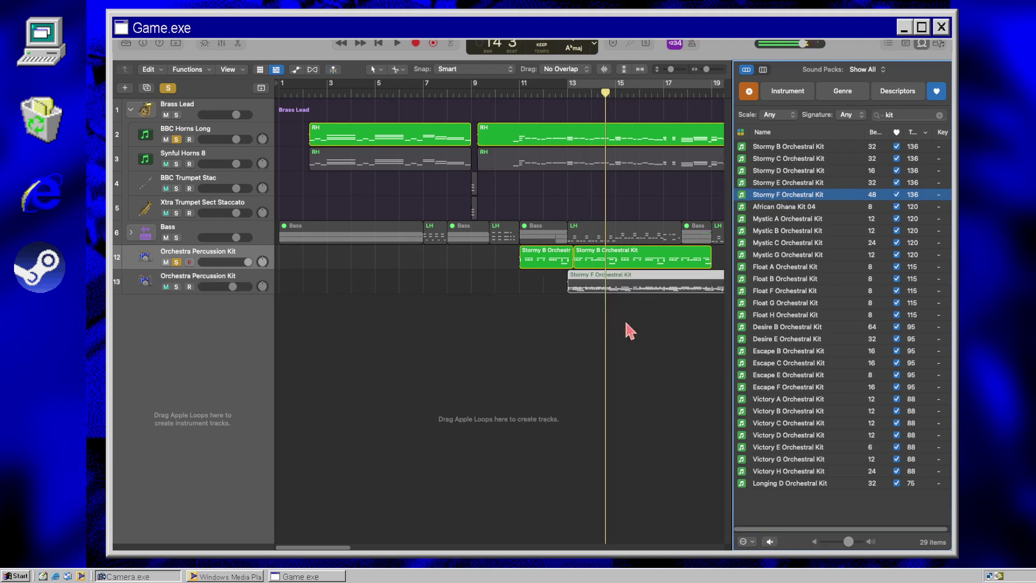
pyautogui.click(936, 92)
pyautogui.click(176, 286)
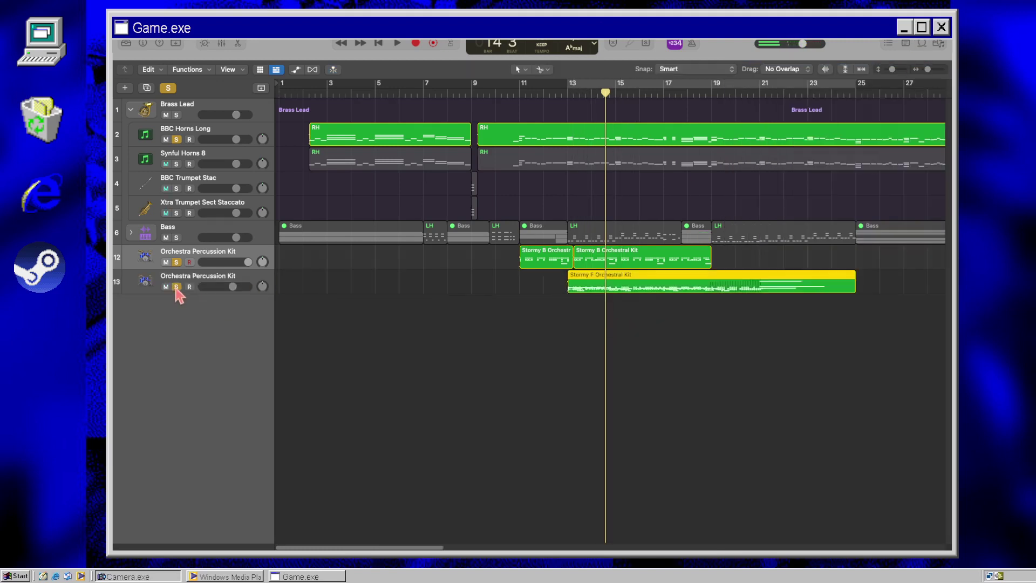
# Step: Shift the Stormy F region to start where the first Stormy B region ends and delete the second Stormy B region
pyautogui.moveTo(575, 283); pyautogui.dragTo(582, 283)
pyautogui.click(593, 260)
pyautogui.press('Delete')
# Step: Play the soloed horns and percussion from just before bar 11 and stop near the end of bar 19
pyautogui.click(510, 93)
pyautogui.press('space')
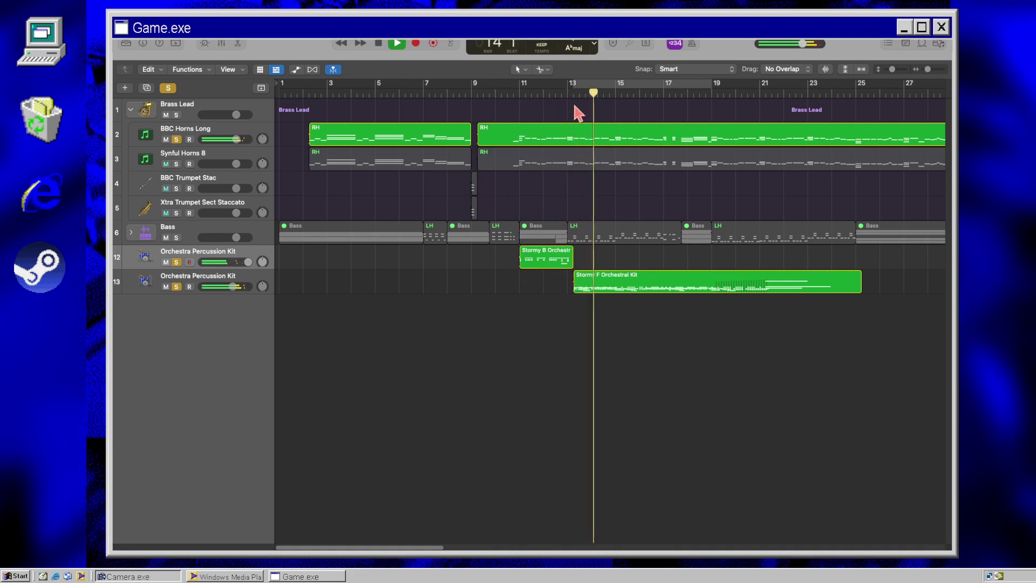
pyautogui.hscroll(1, 492, 181)
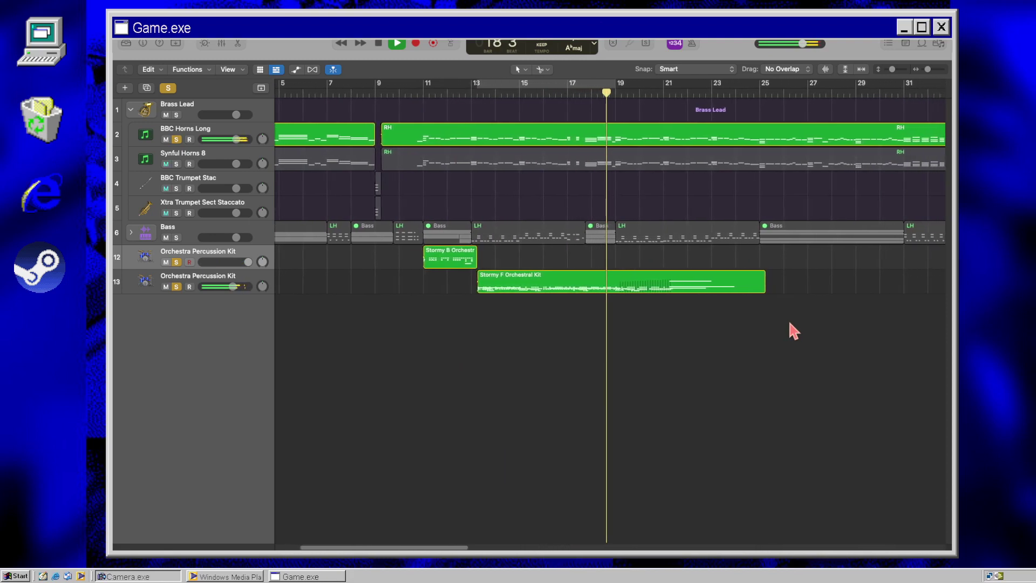
pyautogui.press('space')
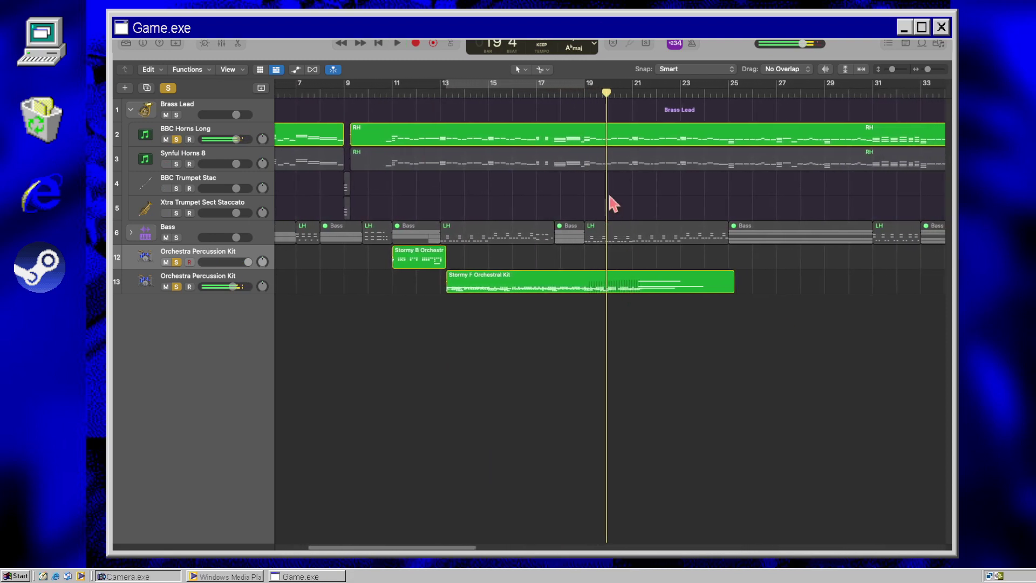
# Step: Split the Stormy F Orchestral Kit region at bar 19 and delete the part after the cut
pyautogui.click(587, 94)
pyautogui.click(587, 286)
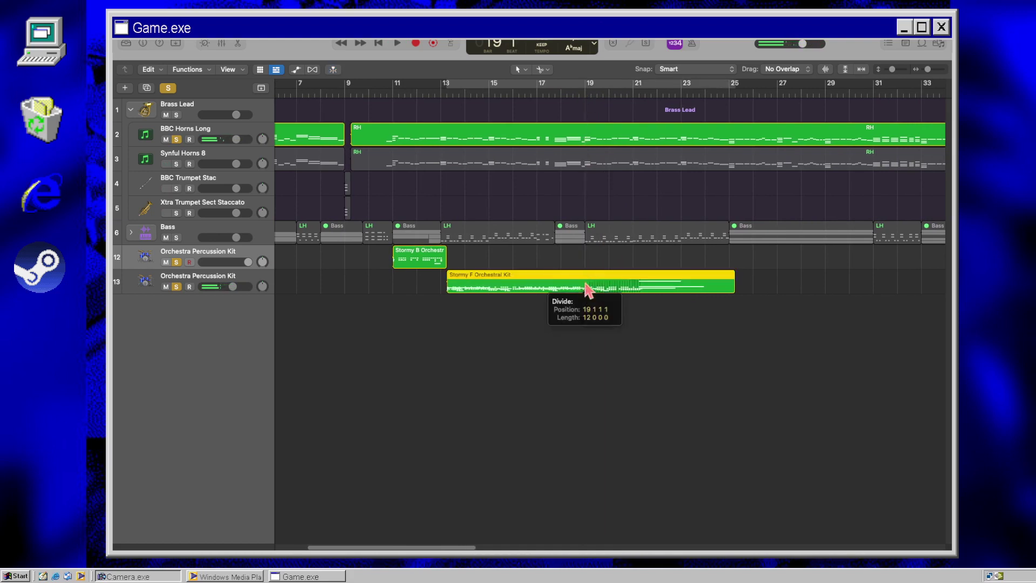
pyautogui.click(613, 221)
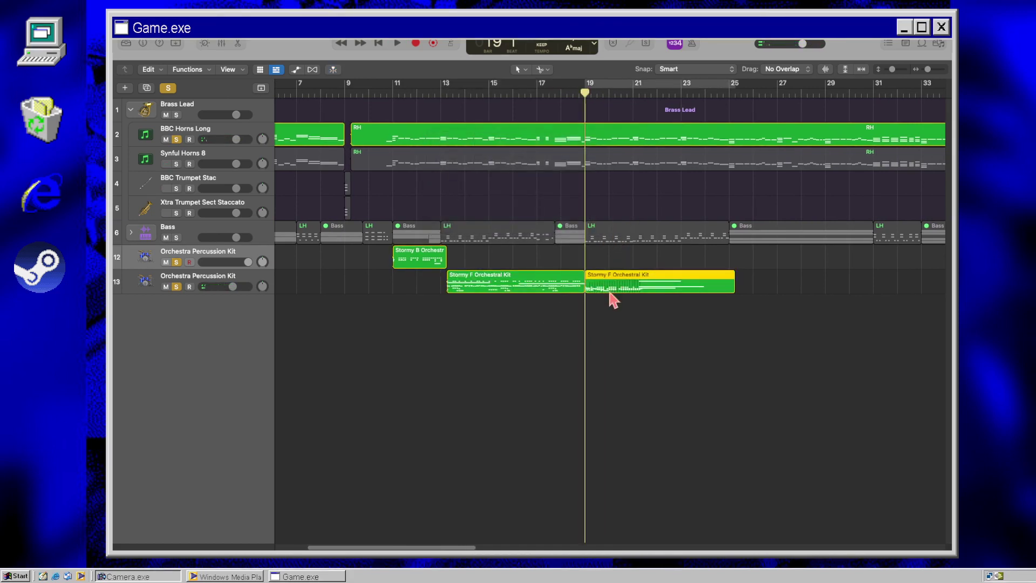
pyautogui.press('Delete')
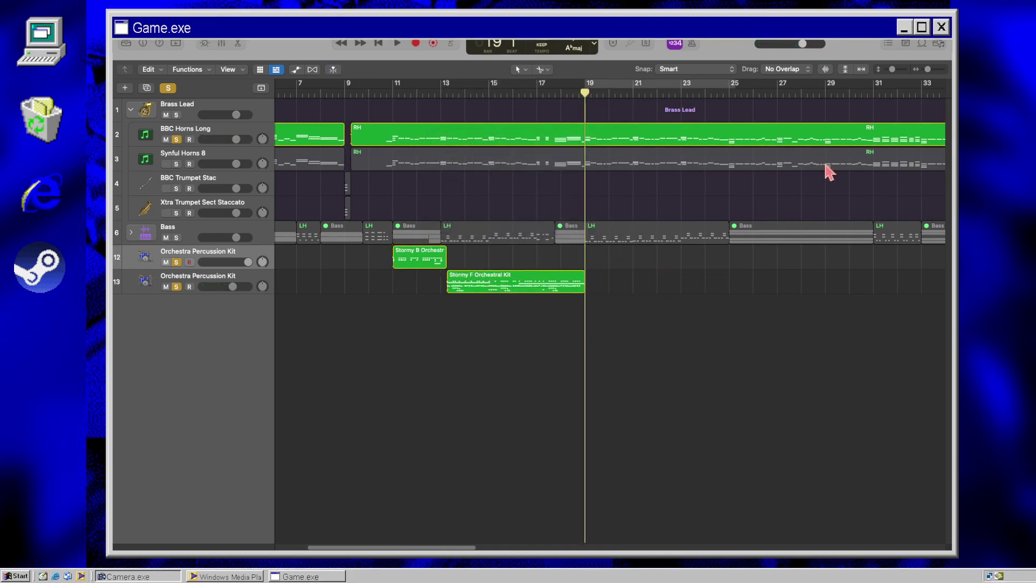
# Step: Add the Stormy B Orchestral Kit loop at bar 19 on the first Orchestra Percussion Kit track
pyautogui.click(920, 44)
pyautogui.moveTo(792, 152); pyautogui.dragTo(595, 284)
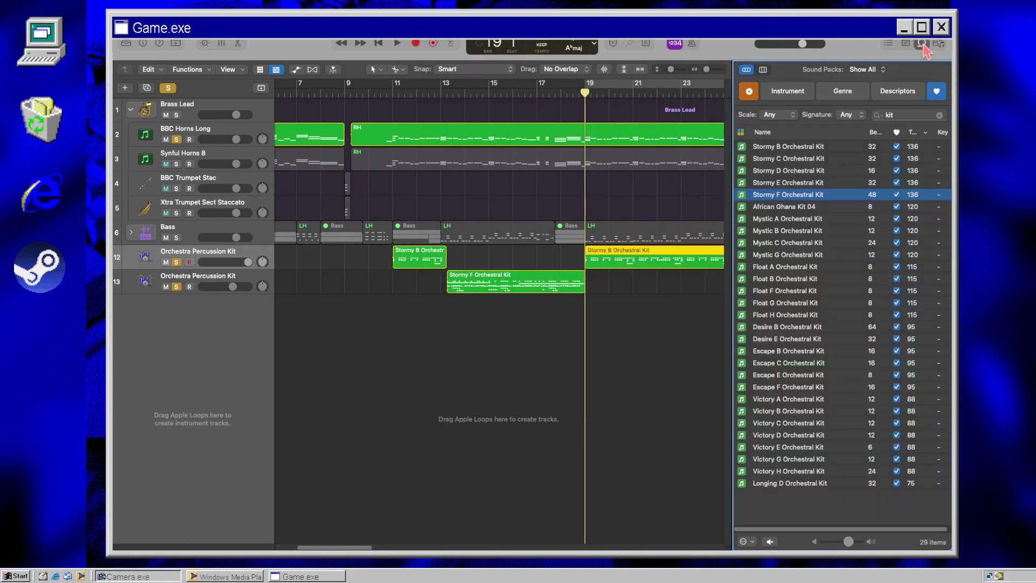
pyautogui.click(923, 44)
# Step: Search the sound library for "orchestral" and change the first Orchestra Percussion Kit track's patch to Orchestral Kit
pyautogui.click(151, 259)
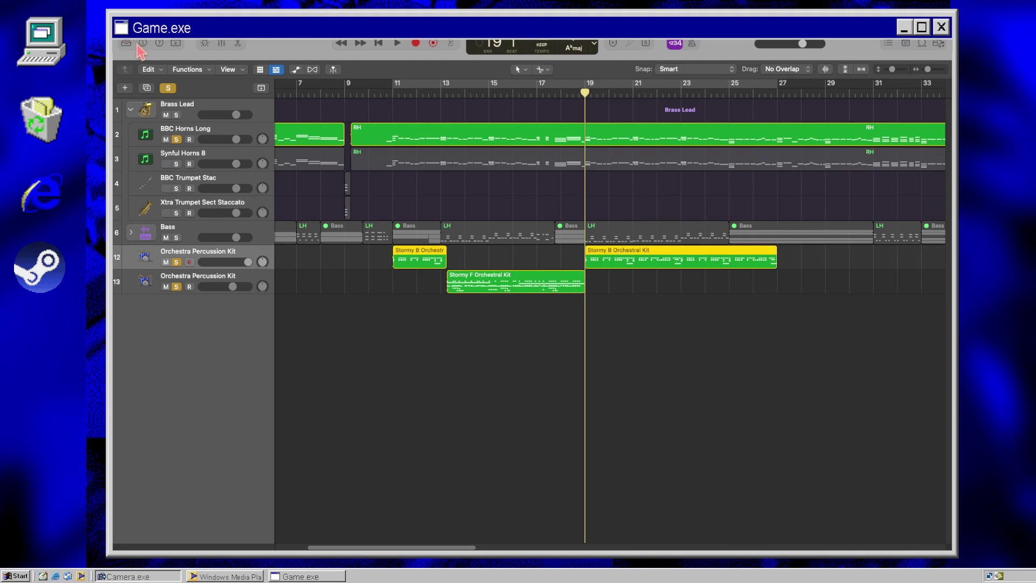
pyautogui.click(128, 44)
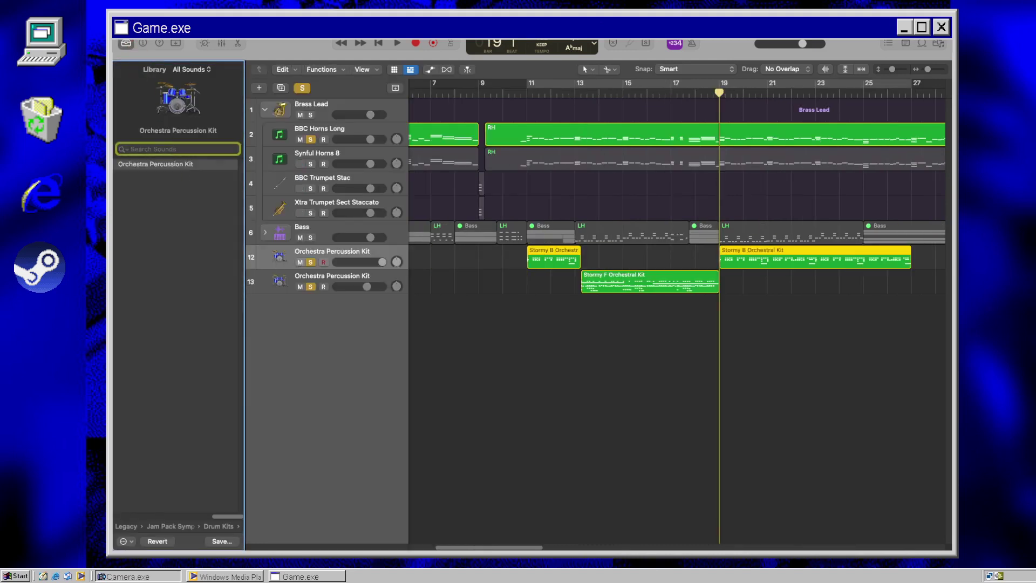
pyautogui.write('orchestral')
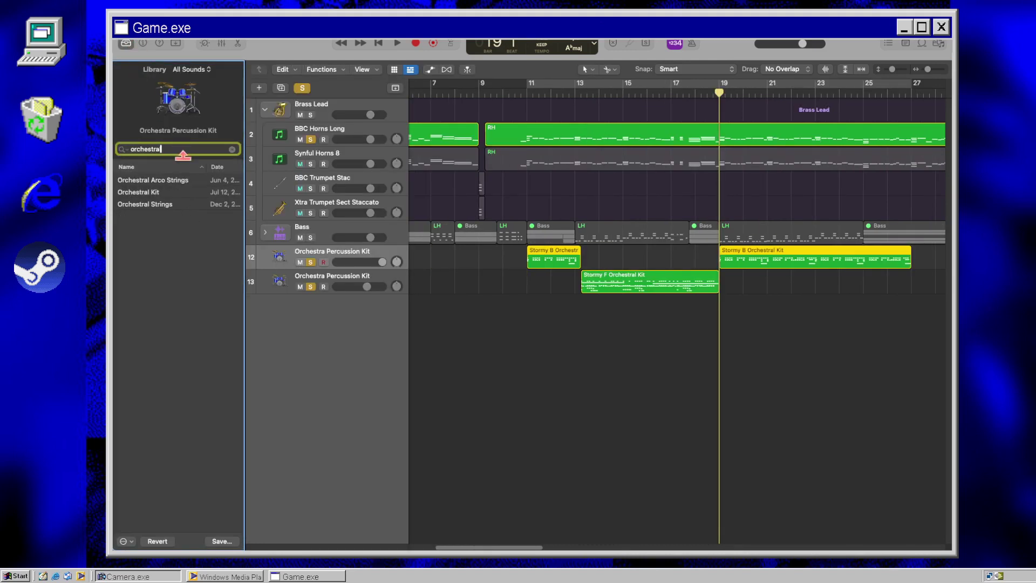
pyautogui.click(168, 193)
# Step: Search the sound library for "orchestral kit" and assign the Orchestral Kit patch to the Stormy F loop's track
pyautogui.click(279, 281)
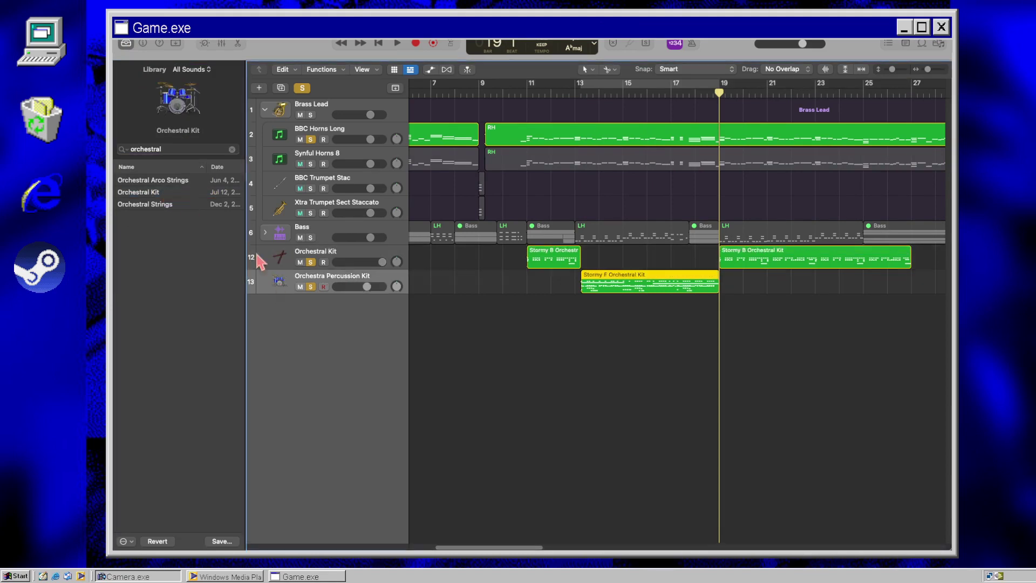
pyautogui.click(229, 151)
pyautogui.write('orchestral kit')
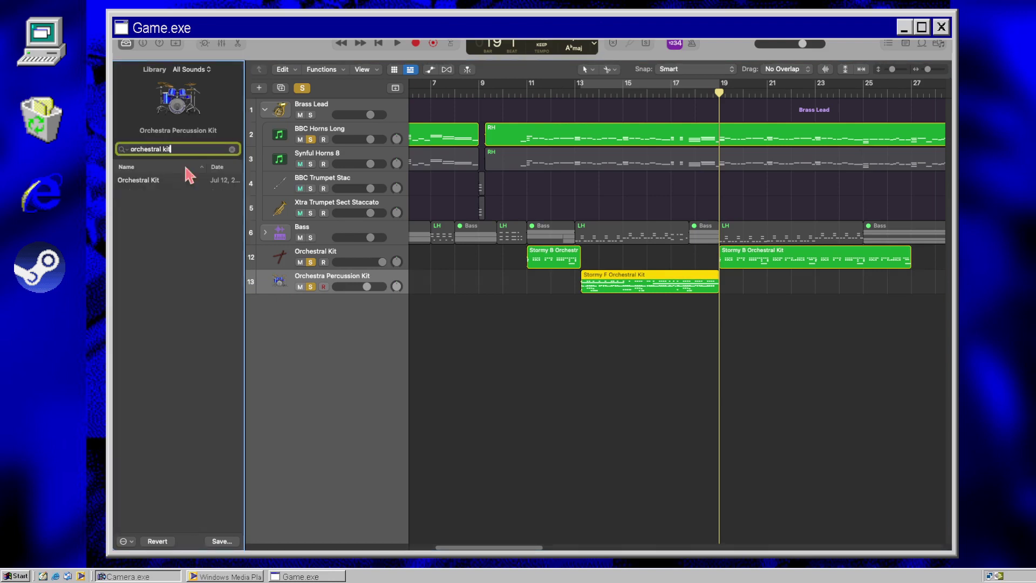
pyautogui.press('Down')
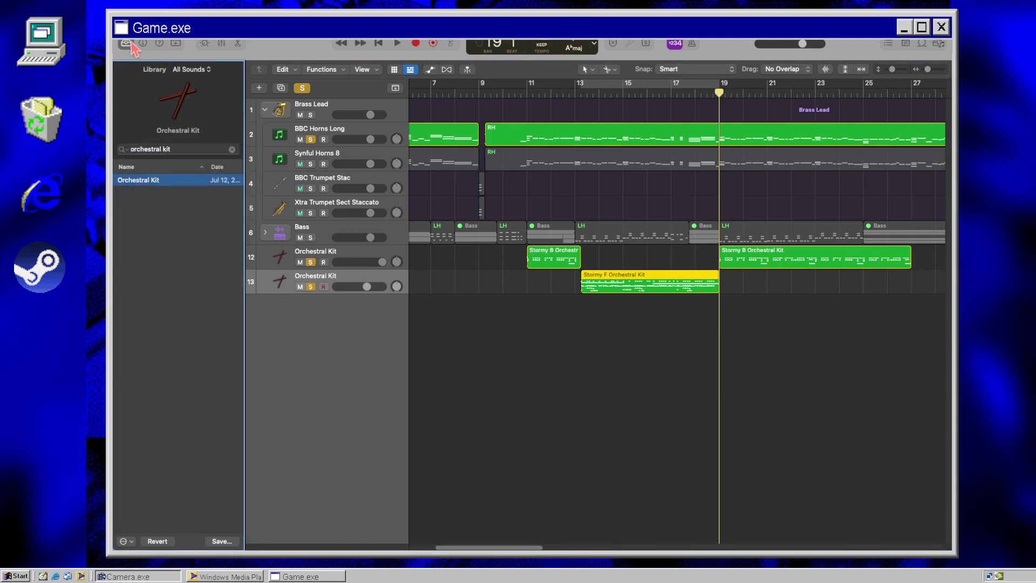
pyautogui.click(131, 45)
# Step: Play the soloed horns and percussion from about bar 10, restart from the beginning, and jump ahead to bar 11
pyautogui.click(378, 91)
pyautogui.press('space')
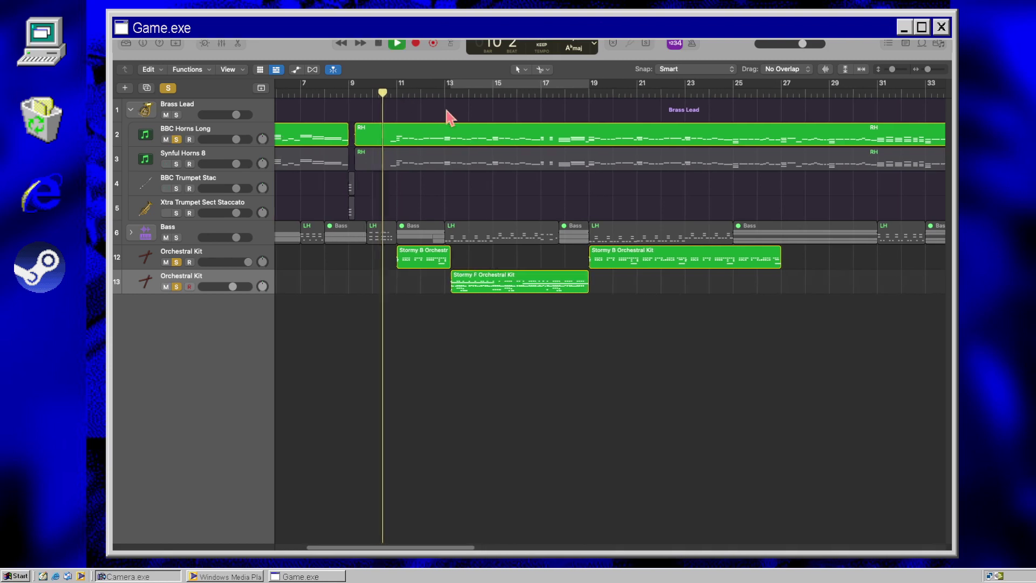
pyautogui.hscroll(-1, 448, 114)
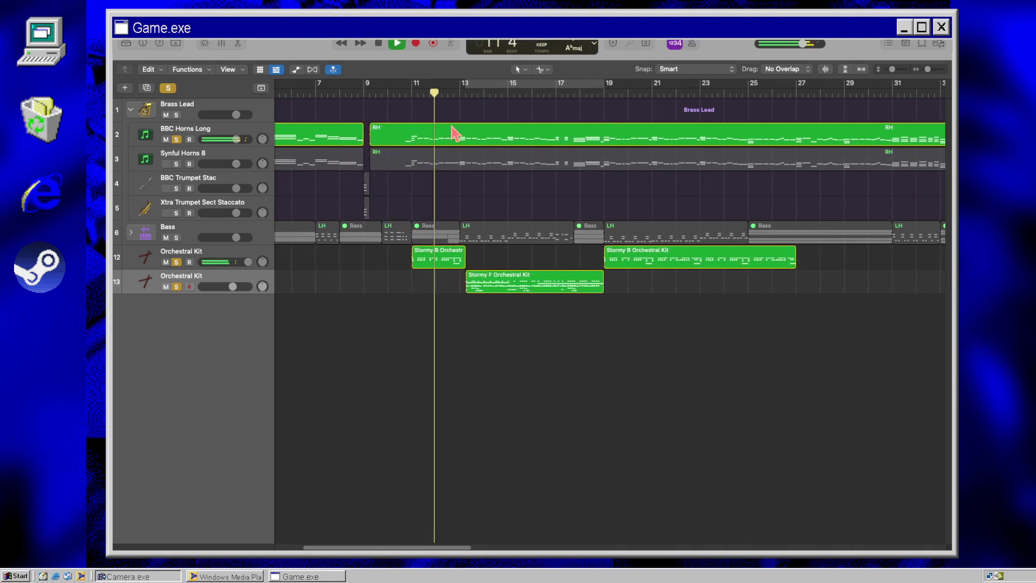
pyautogui.hscroll(-1, 456, 134)
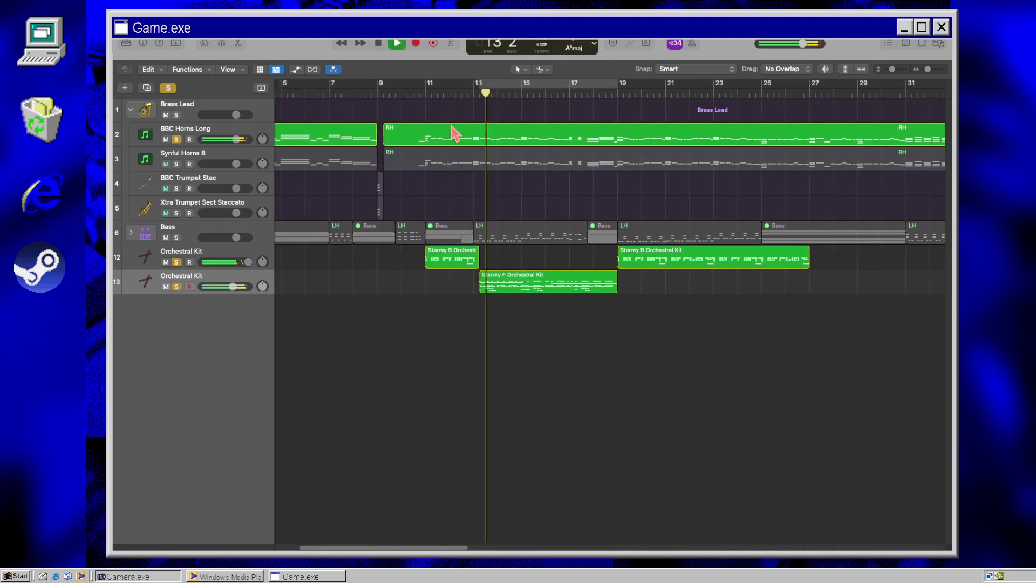
pyautogui.press('Return')
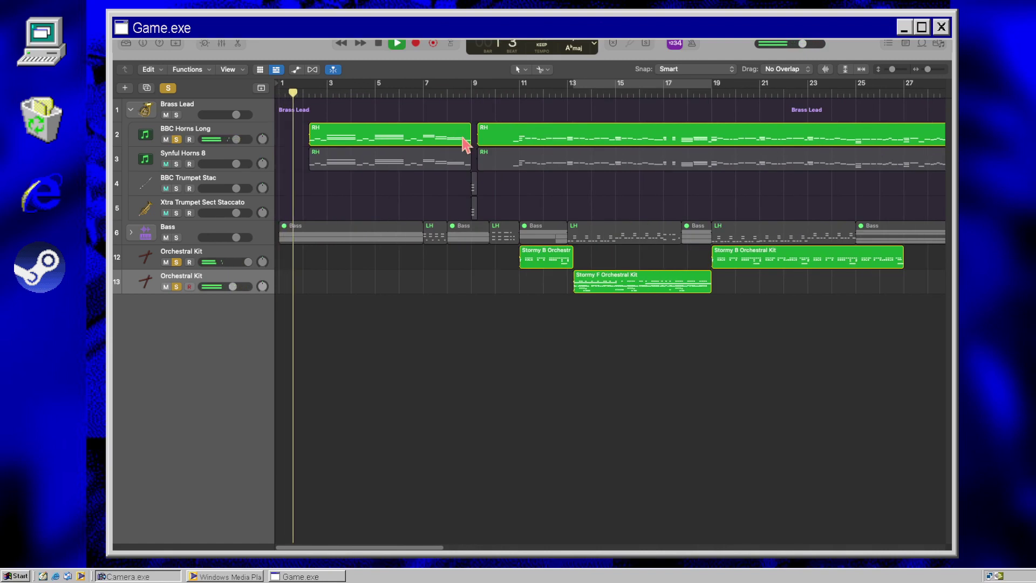
pyautogui.click(519, 95)
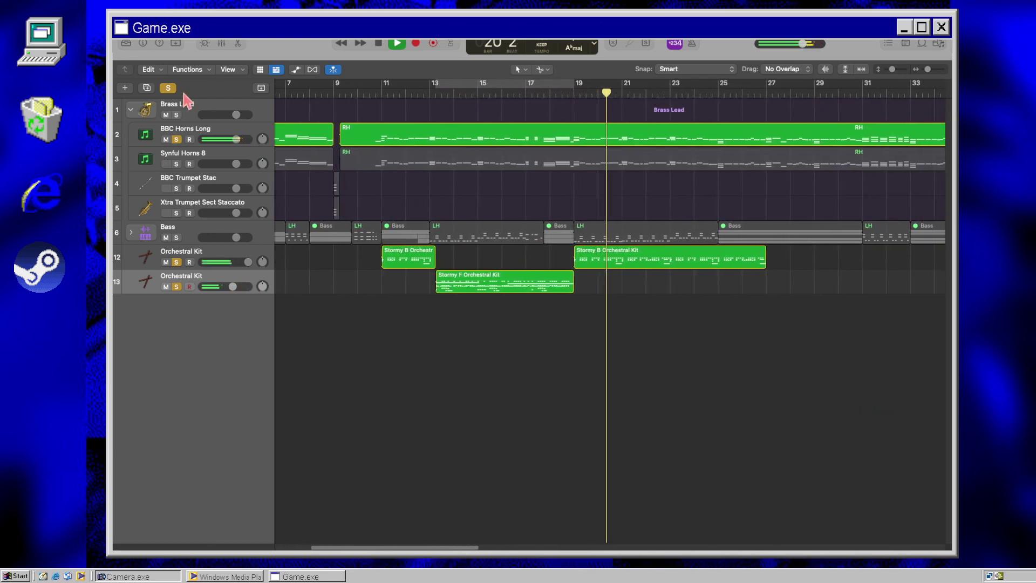
# Step: Clear all track solos, listen to the full mix until bar 25, stop and return the playhead to the start
pyautogui.click(168, 87)
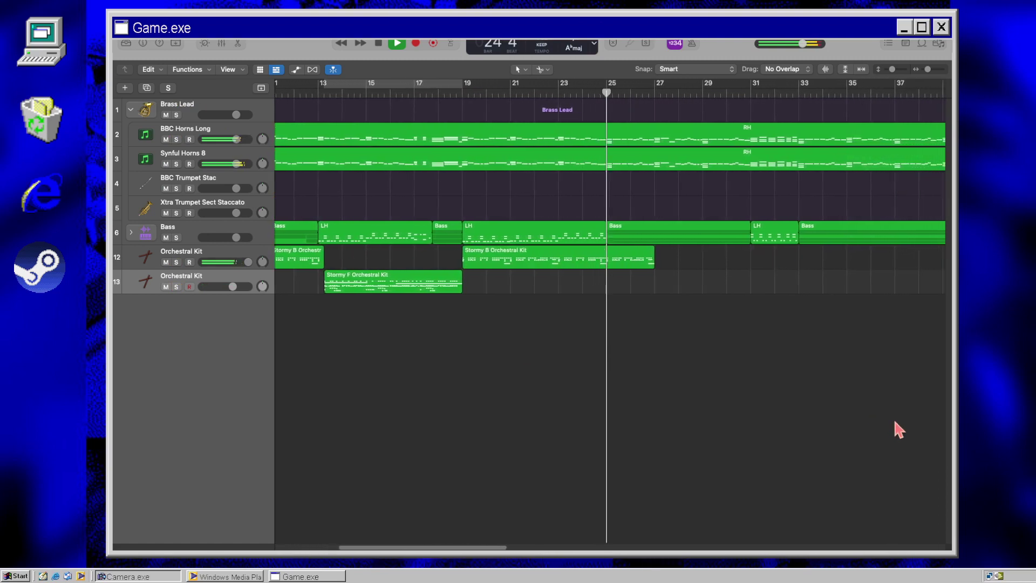
pyautogui.press('space')
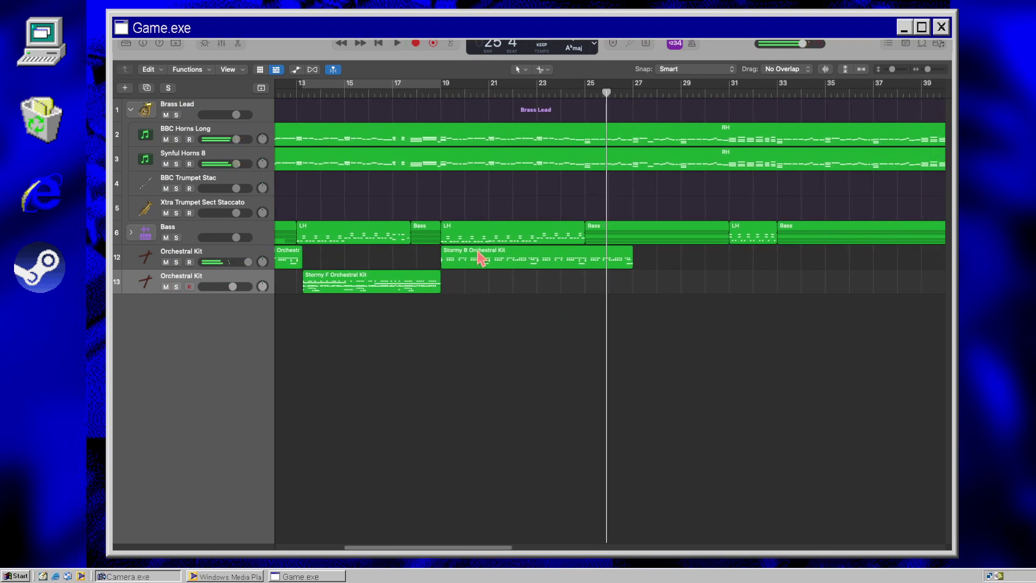
pyautogui.press('Return')
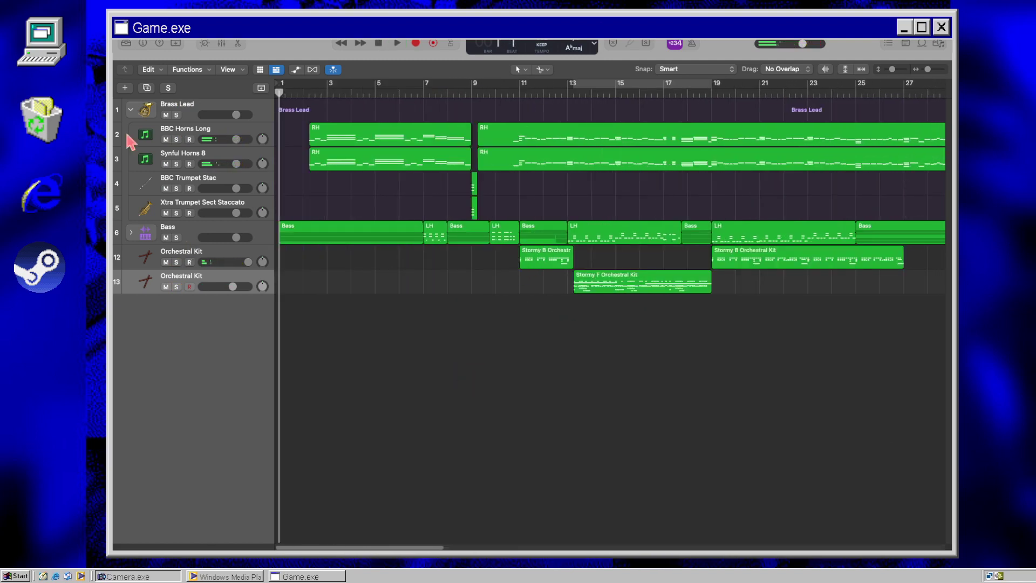
# Step: Replace the Channel EQ on the second Orchestral Kit track with ChromaVerb and set its room type to Concert Hall
pyautogui.click(143, 43)
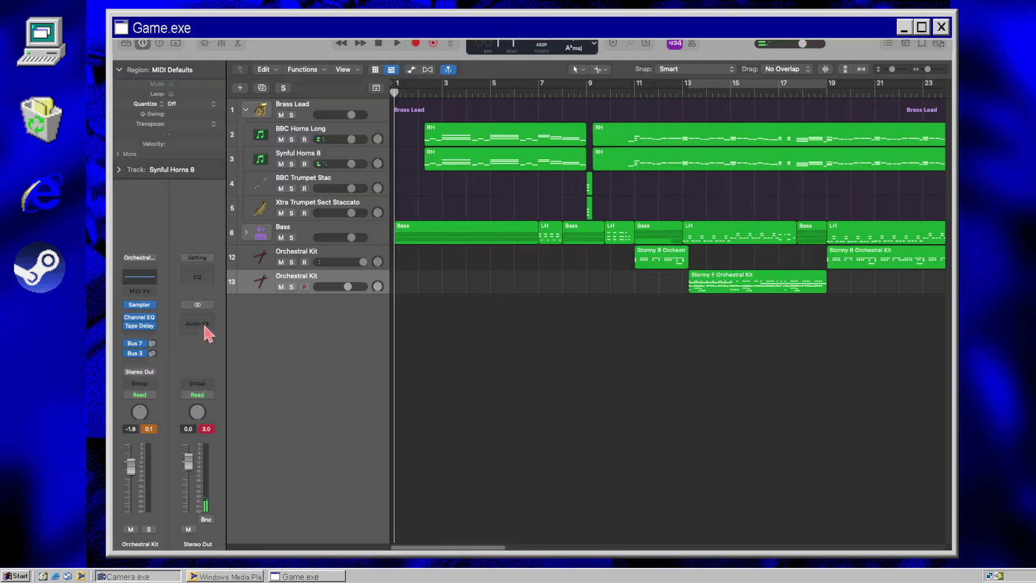
pyautogui.click(153, 319)
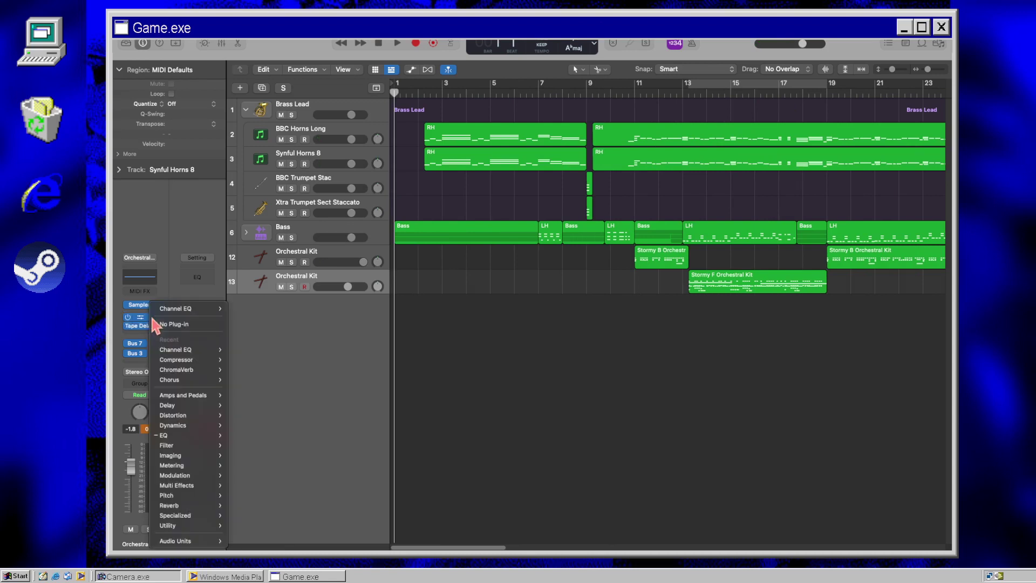
pyautogui.click(187, 370)
pyautogui.click(639, 215)
pyautogui.click(640, 264)
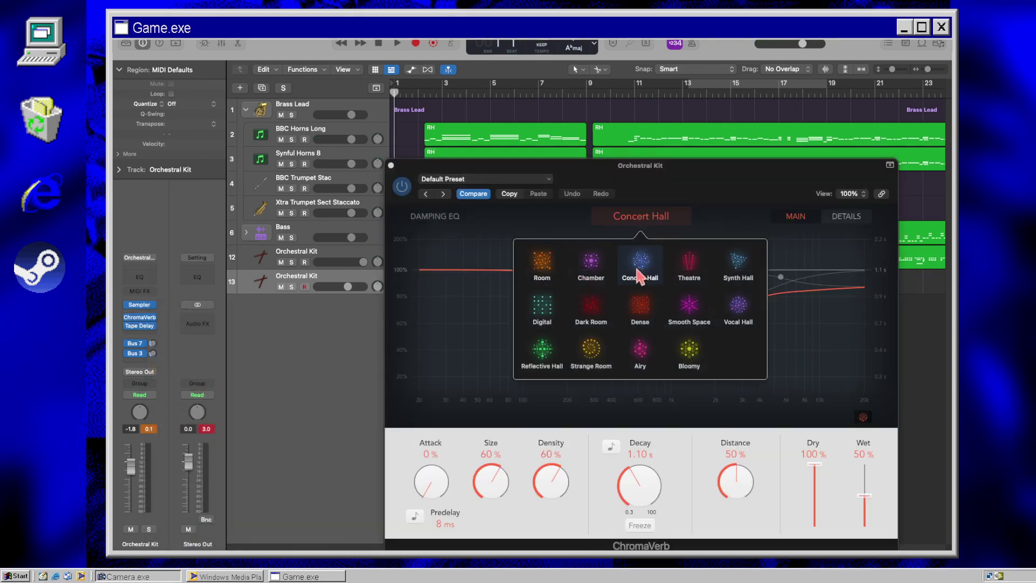
pyautogui.click(391, 164)
# Step: Replace the Channel EQ on the first Orchestral Kit track with ChromaVerb, set to the Concert Hall room type
pyautogui.click(263, 264)
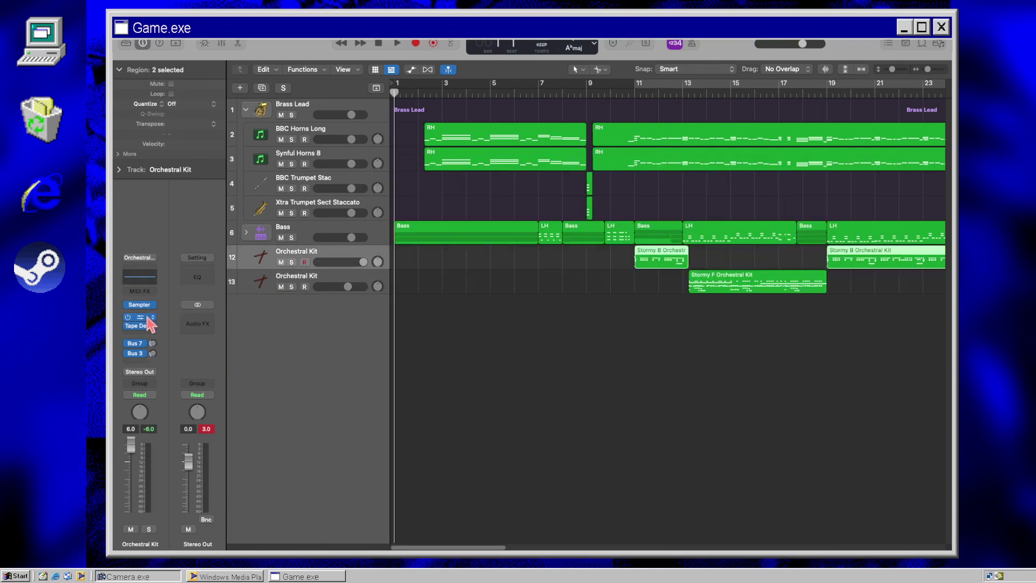
pyautogui.click(154, 318)
pyautogui.click(190, 351)
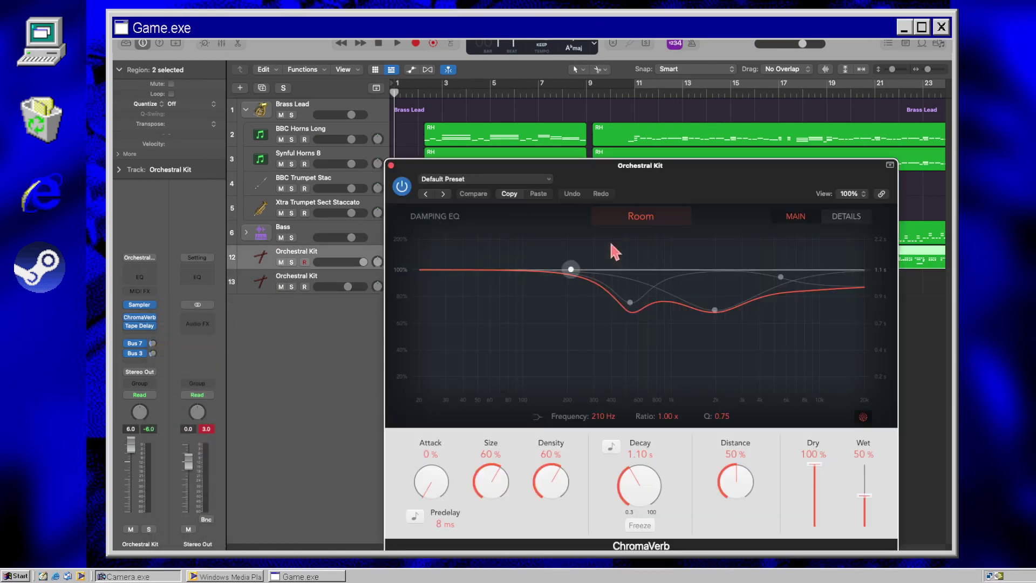
pyautogui.click(640, 216)
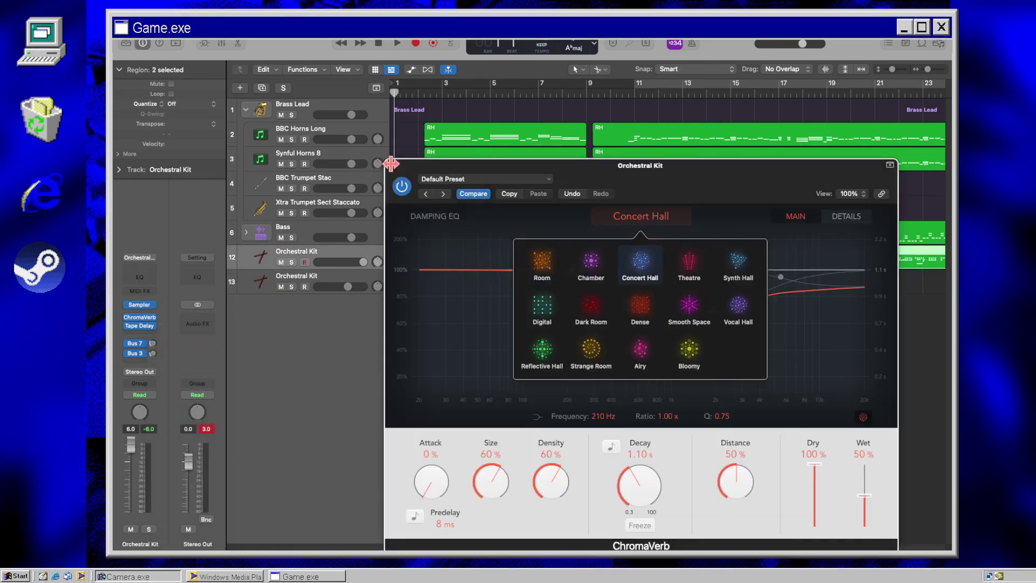
pyautogui.click(391, 165)
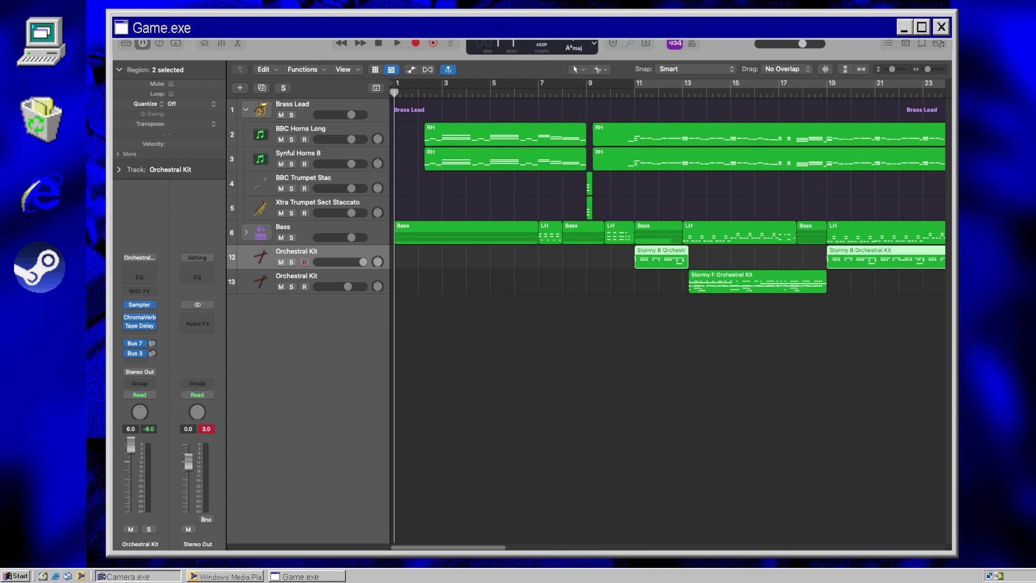
pyautogui.click(568, 315)
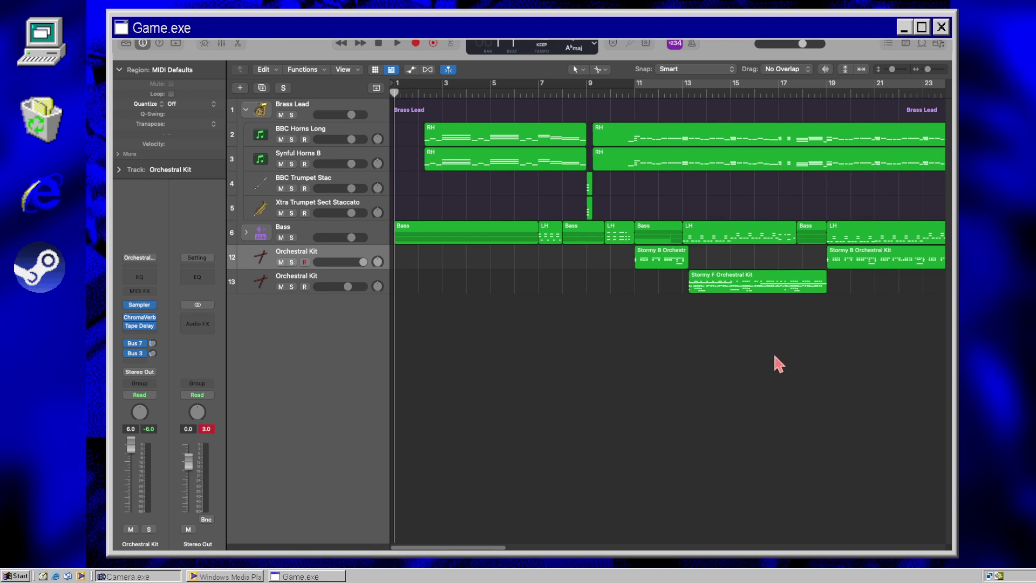
# Step: Play the full mix from the start to about bar 10, stop, and restart playback from the beginning
pyautogui.press('space')
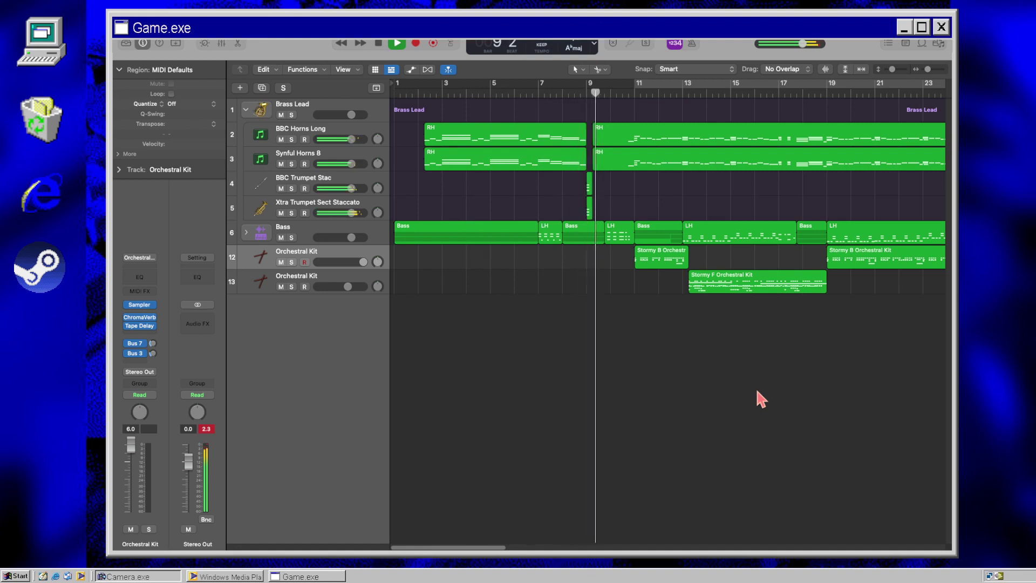
pyautogui.press('space')
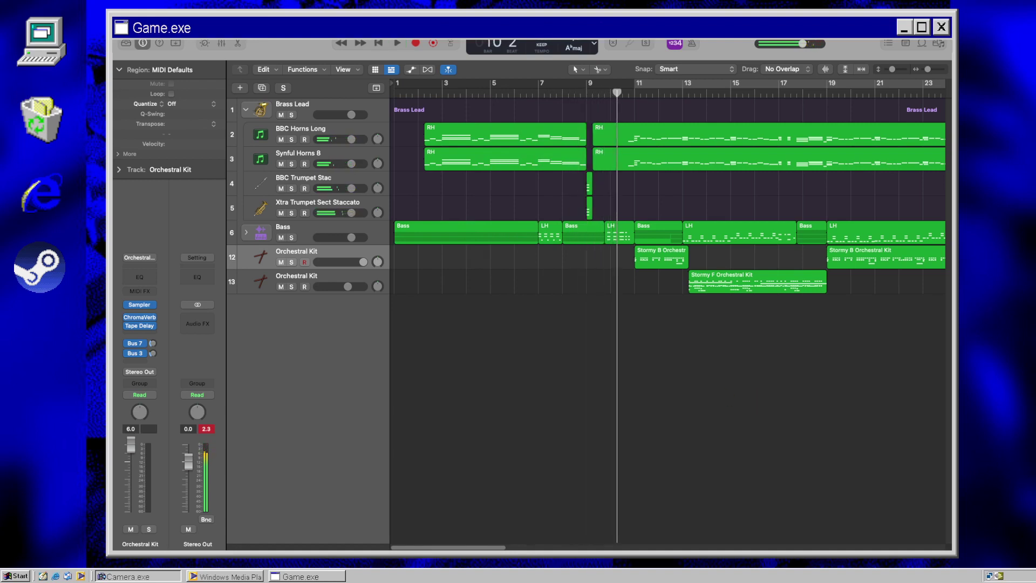
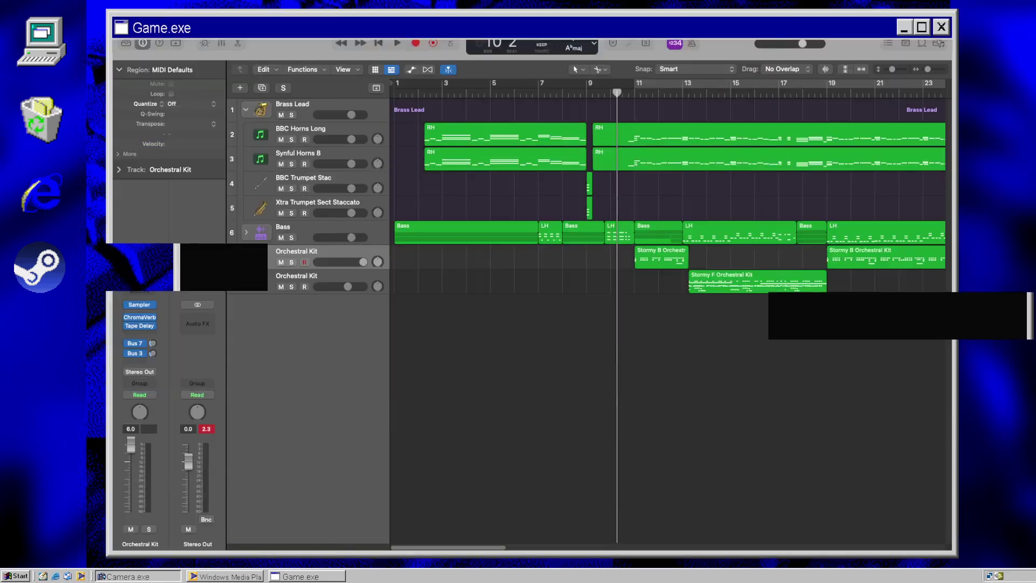
pyautogui.press('space')
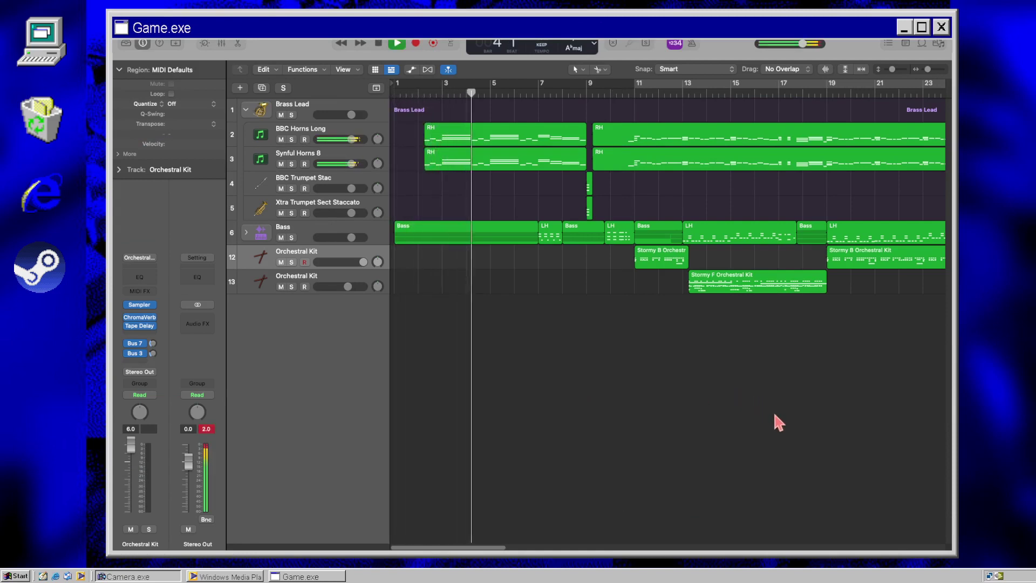
# Step: Group the two Orchestral Kit tracks into a folder stack and rename the stack as Perc
pyautogui.keyDown('shift'); pyautogui.click(319, 279); pyautogui.keyUp('shift')
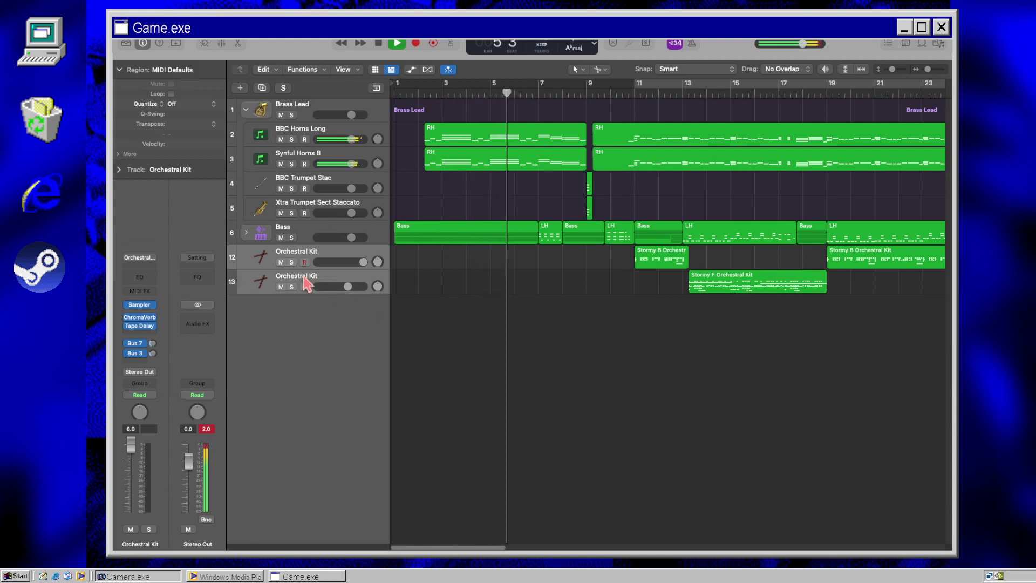
pyautogui.rightClick(305, 279)
pyautogui.click(273, 274)
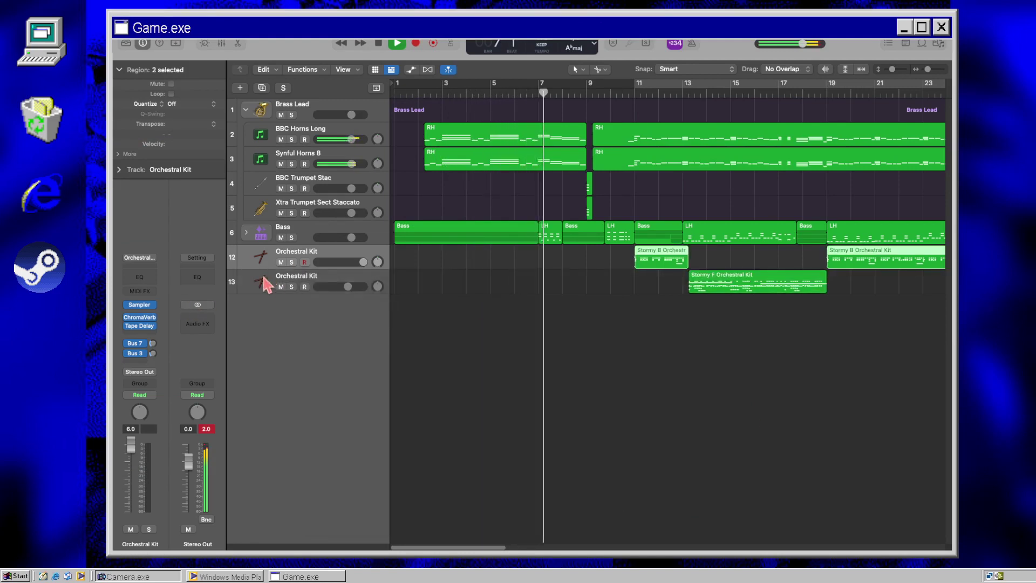
pyautogui.keyDown('shift'); pyautogui.click(324, 281); pyautogui.keyUp('shift')
pyautogui.rightClick(300, 276)
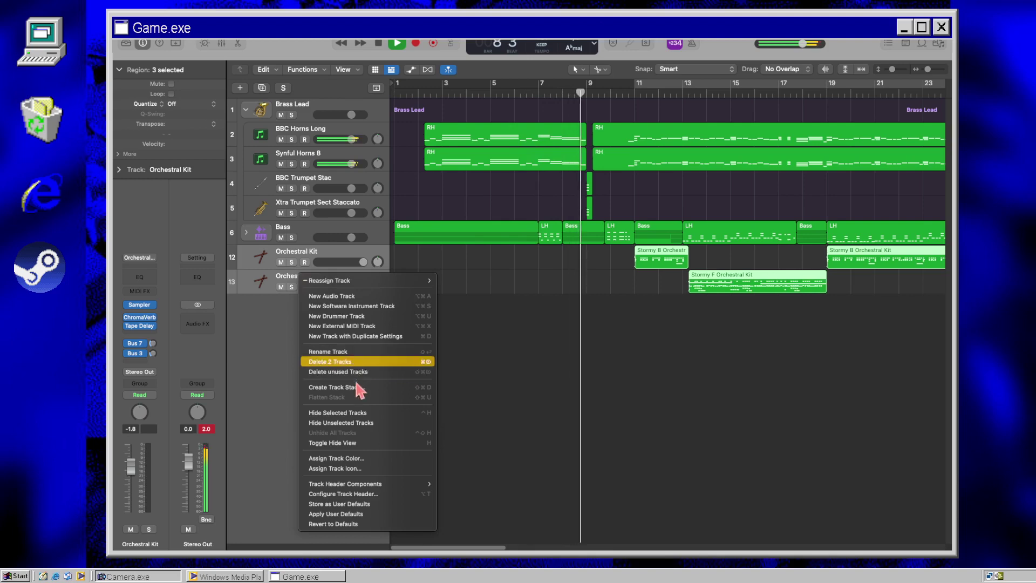
pyautogui.click(421, 387)
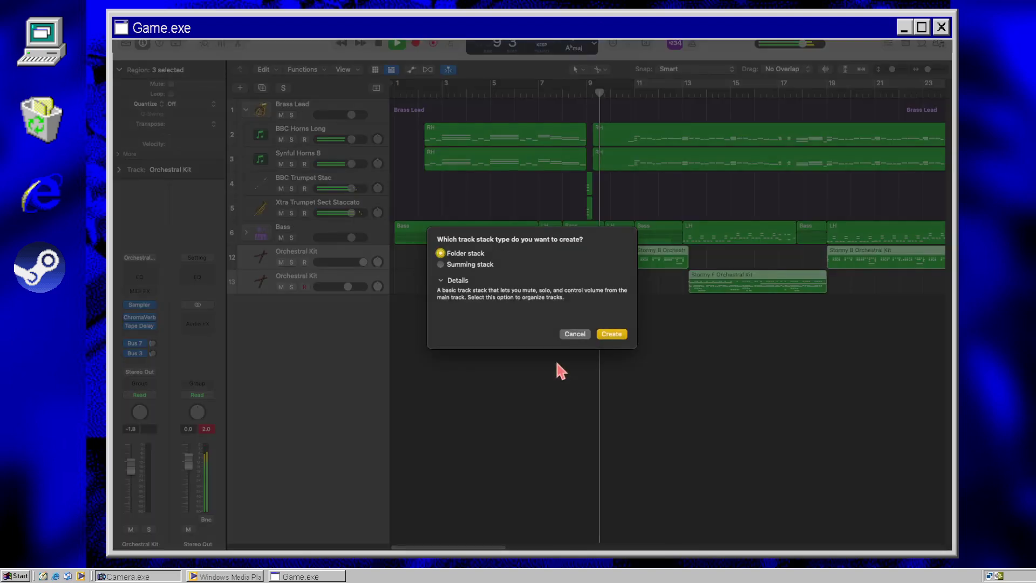
pyautogui.press('Return')
pyautogui.doubleClick(291, 251)
pyautogui.write('Perc')
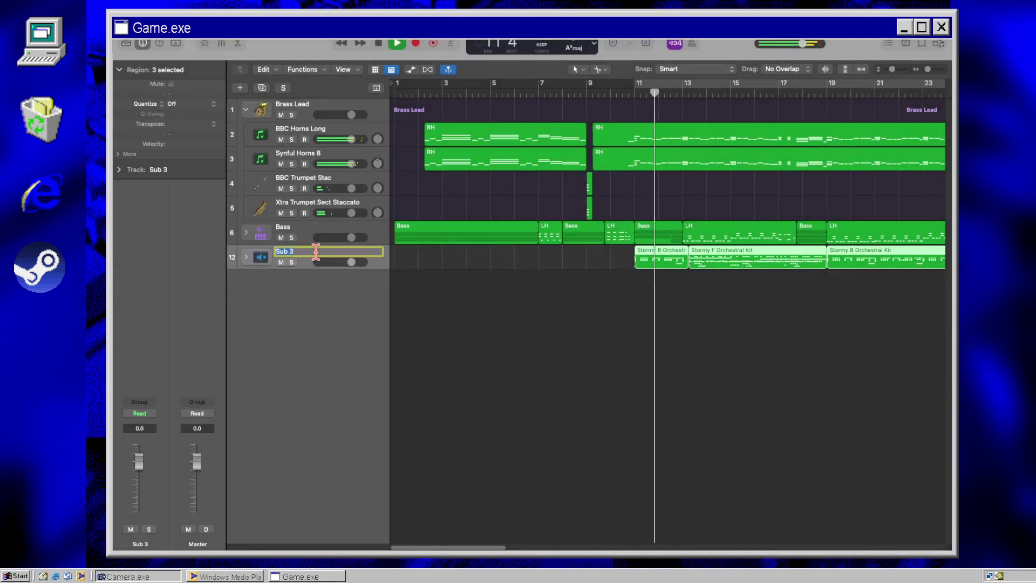
pyautogui.press('Return')
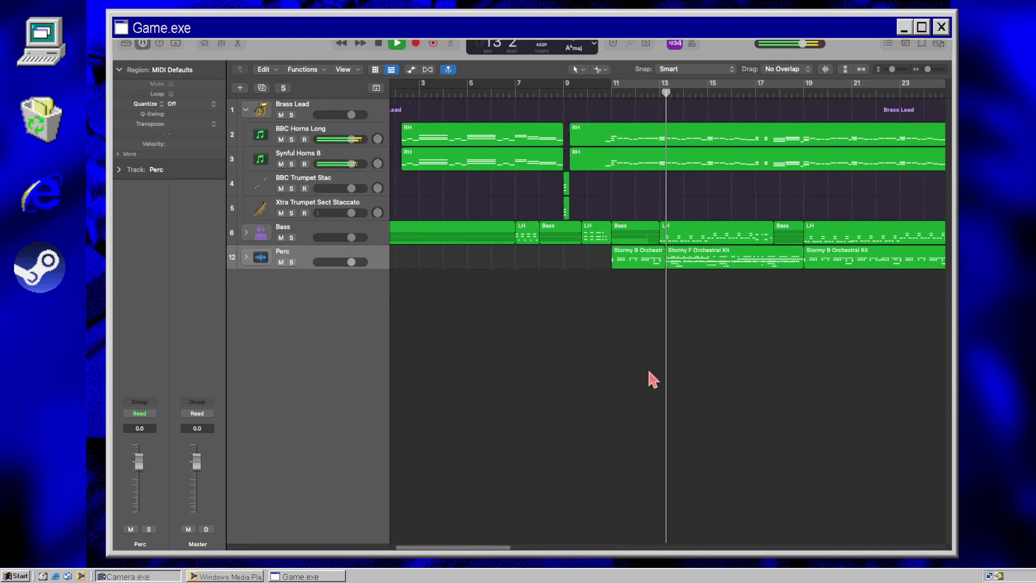
pyautogui.click(646, 367)
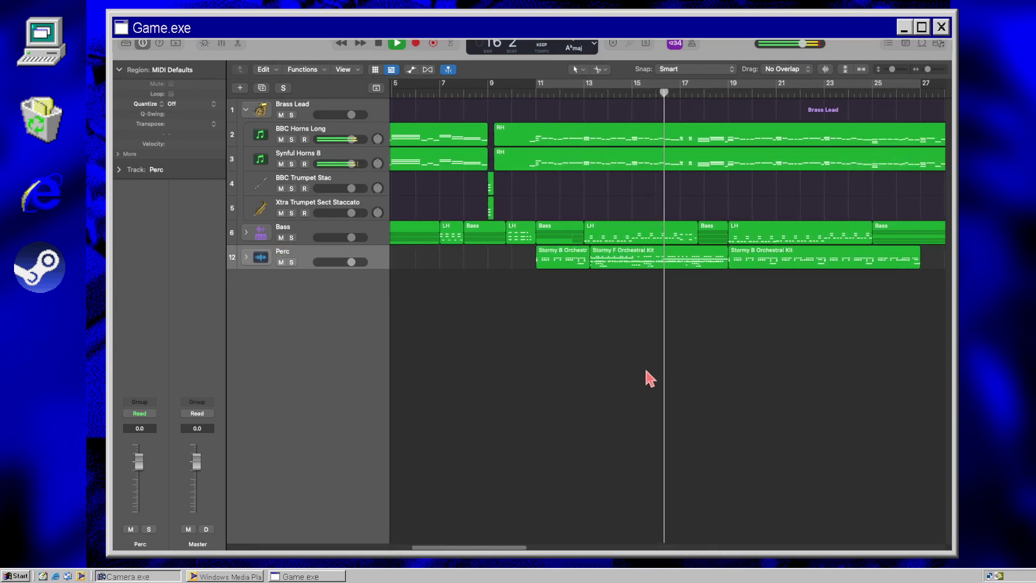
# Step: Stop playback, shorten the Stormy F Orchestral Kit region to end at bar 17, and expand the Perc stack
pyautogui.press('space')
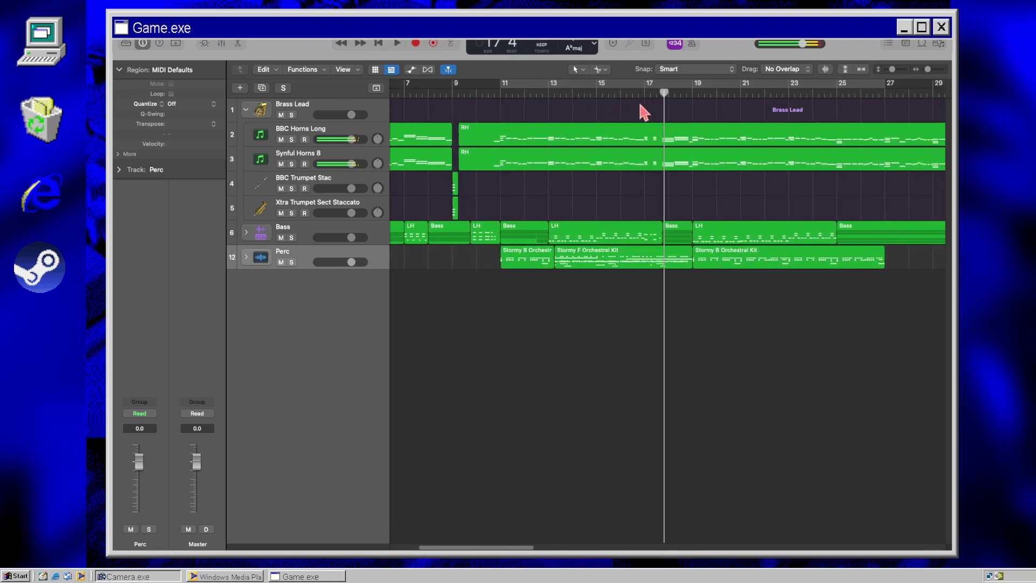
pyautogui.click(645, 93)
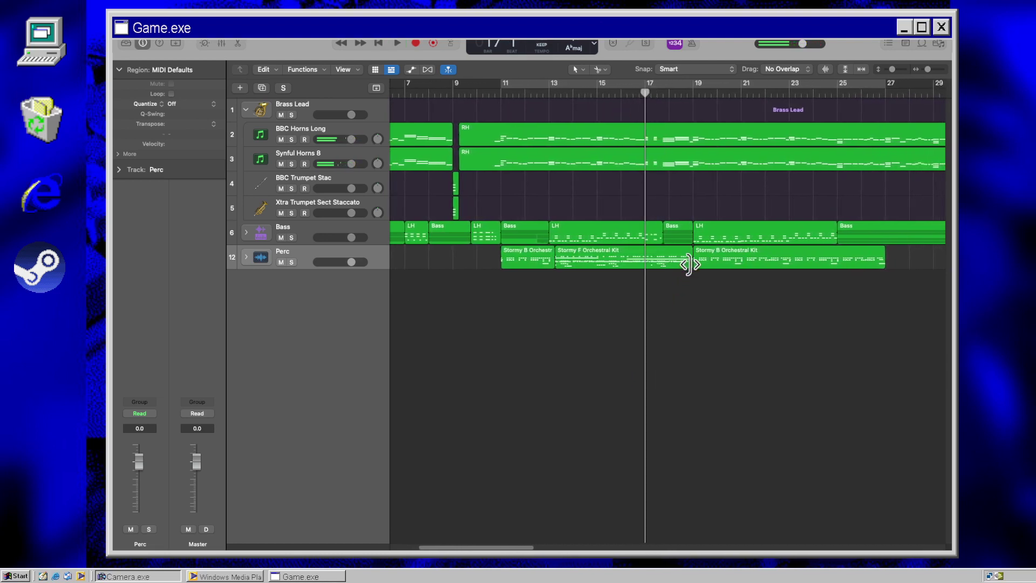
pyautogui.moveTo(688, 262); pyautogui.dragTo(645, 280)
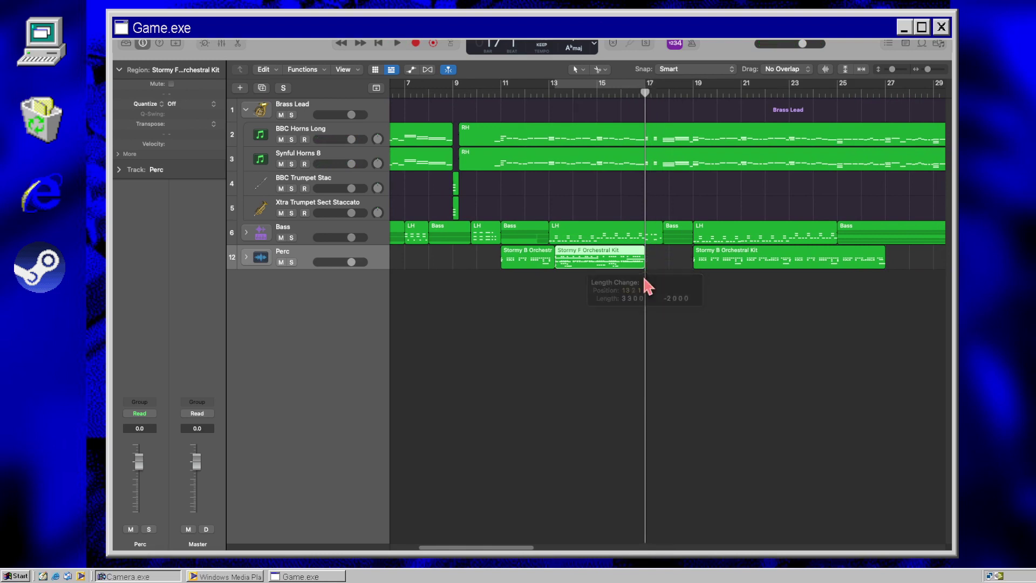
pyautogui.click(246, 257)
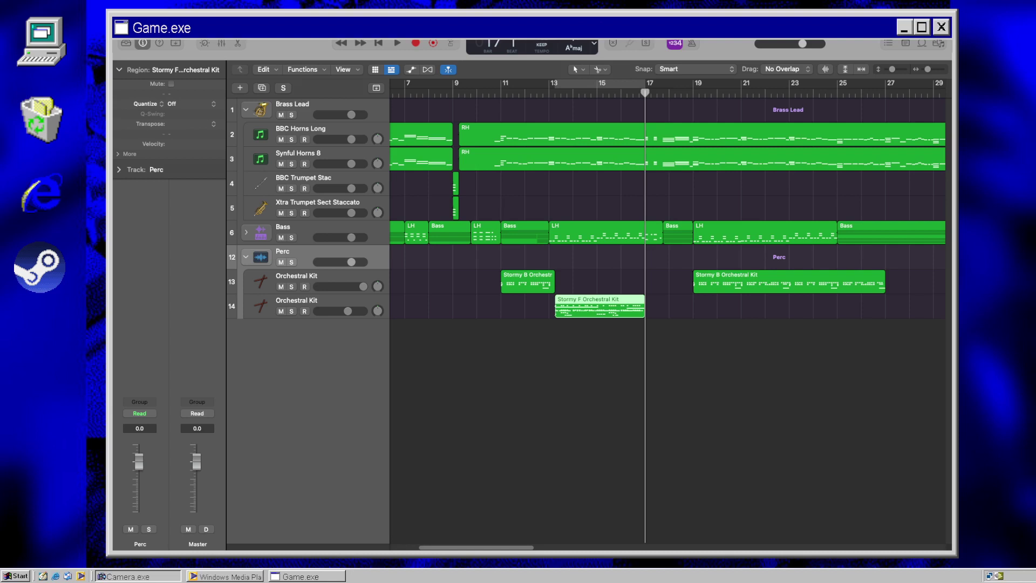
pyautogui.click(872, 394)
# Step: Play the mix from about bar 10 past bar 17, and move the second Stormy B Orchestral Kit region to start at bar 17
pyautogui.click(477, 93)
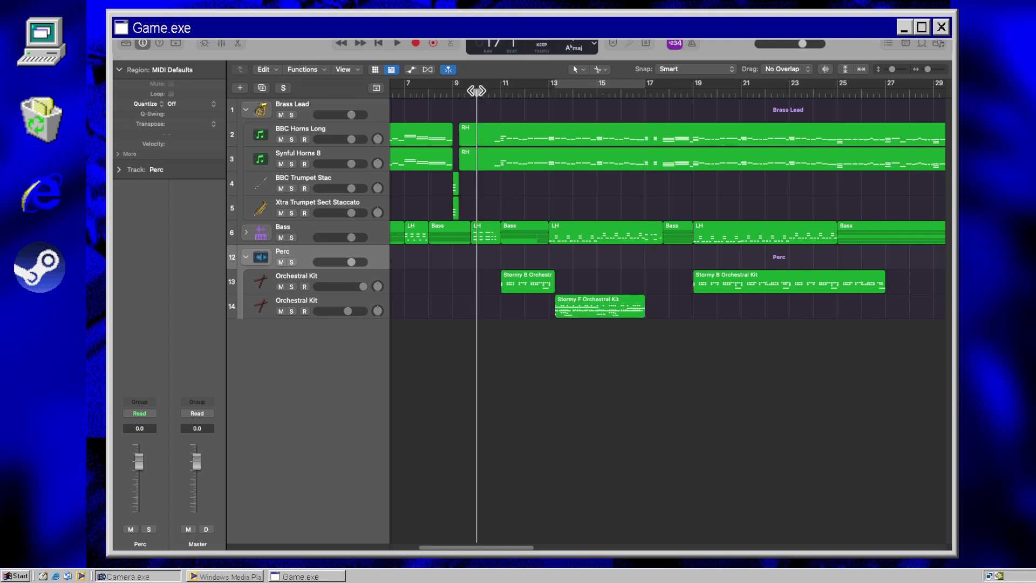
pyautogui.press('space')
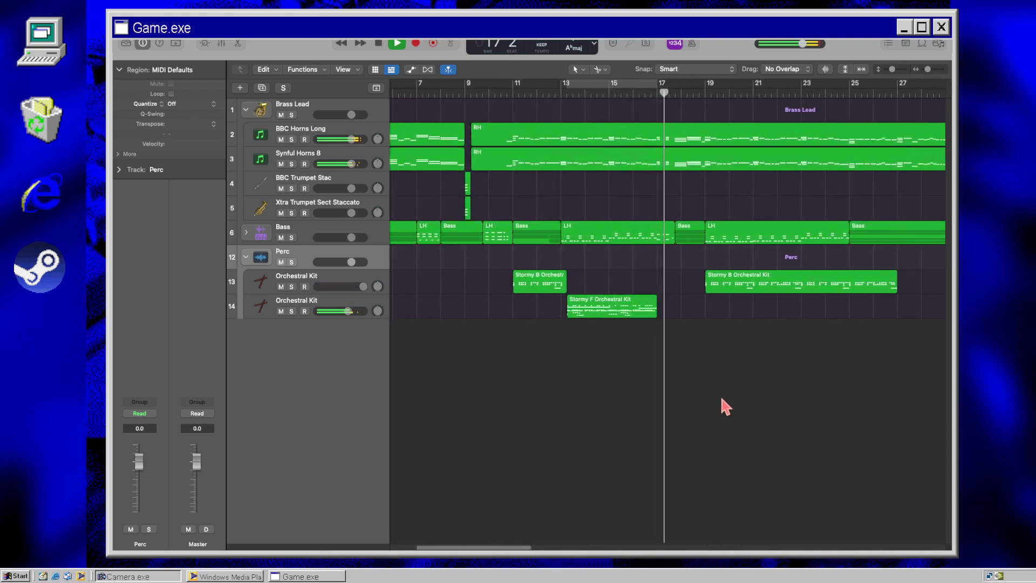
pyautogui.press('space')
pyautogui.moveTo(695, 288); pyautogui.dragTo(682, 290)
pyautogui.moveTo(605, 265); pyautogui.dragTo(605, 267)
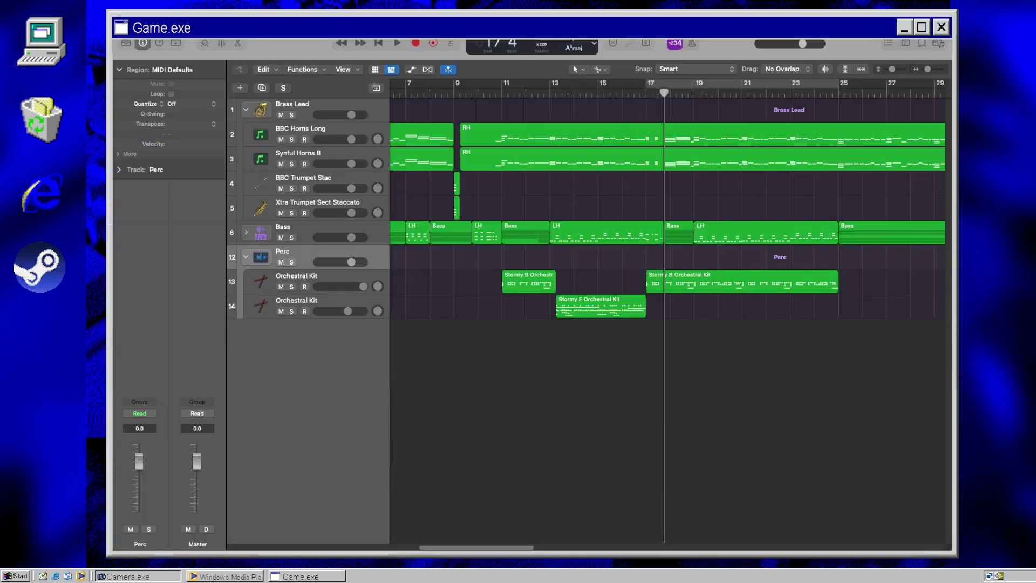
# Step: Listen to the arrangement from the beginning, restart it once, and stop at about bar 10
pyautogui.press('Return')
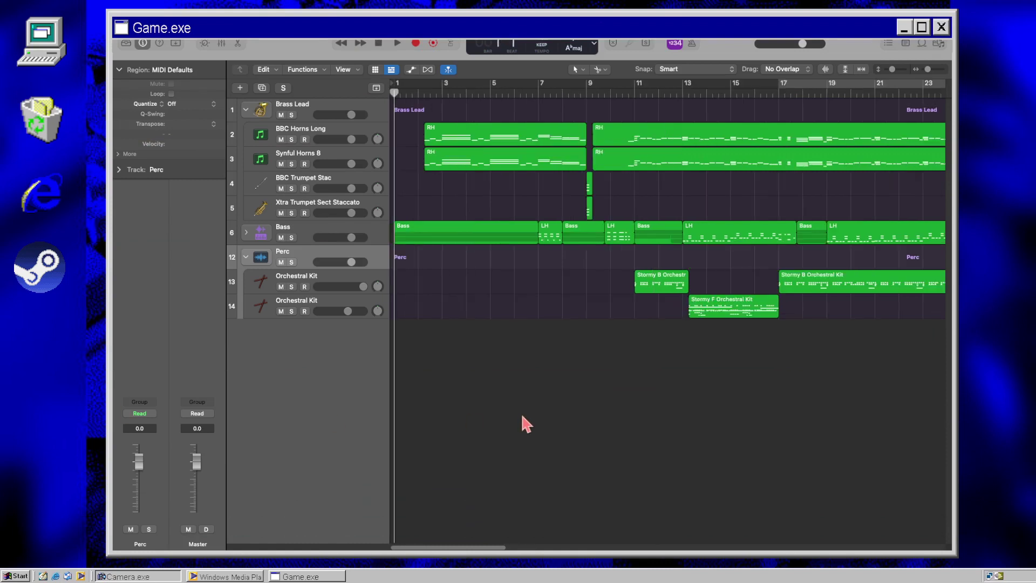
pyautogui.press('space')
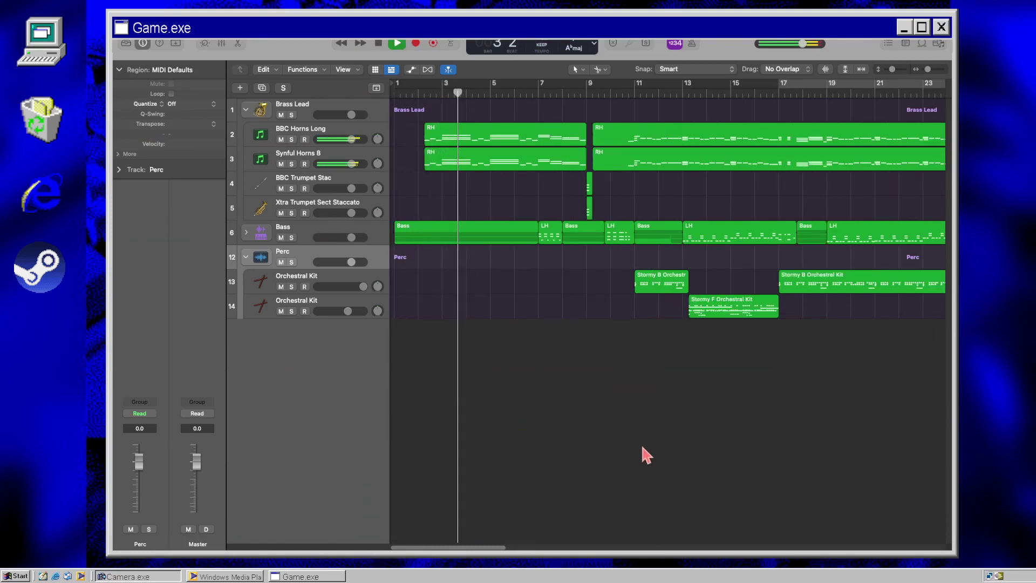
pyautogui.press('space')
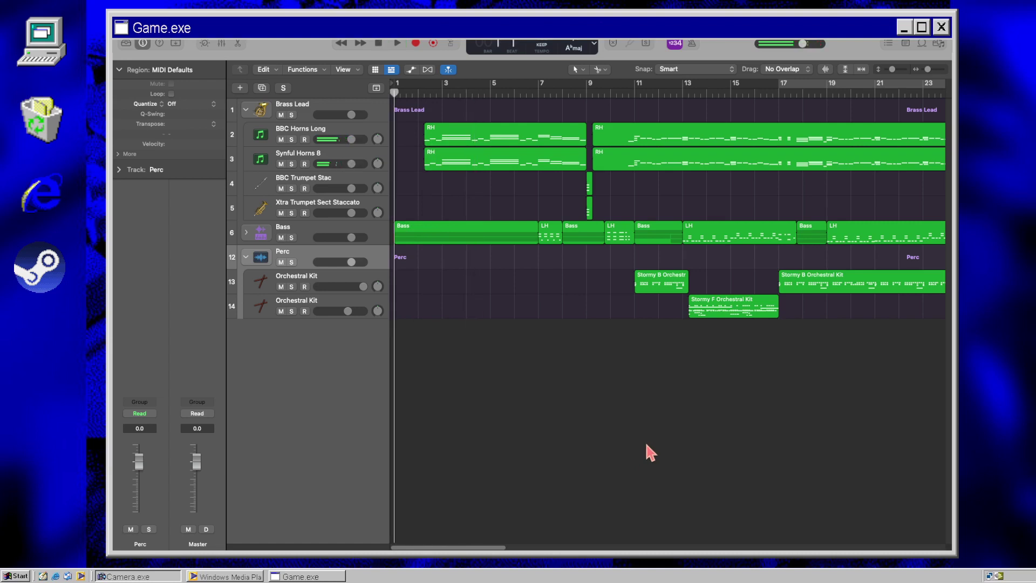
pyautogui.moveTo(410, 93)
pyautogui.mouseDown()
pyautogui.moveTo(565, 99)
pyautogui.moveTo(432, 121)
pyautogui.moveTo(394, 92)
pyautogui.mouseUp()
pyautogui.press('space')
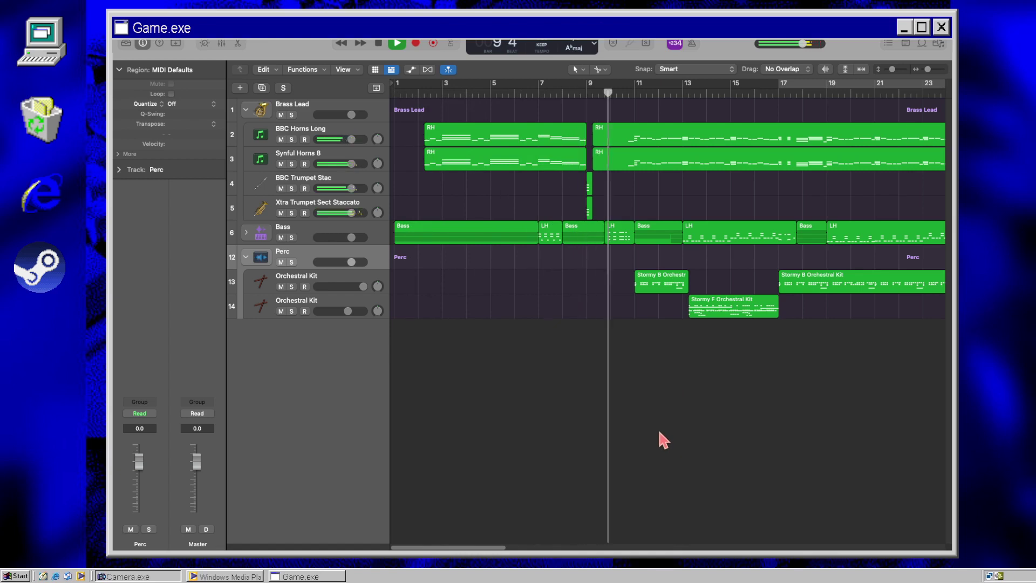
pyautogui.press('space')
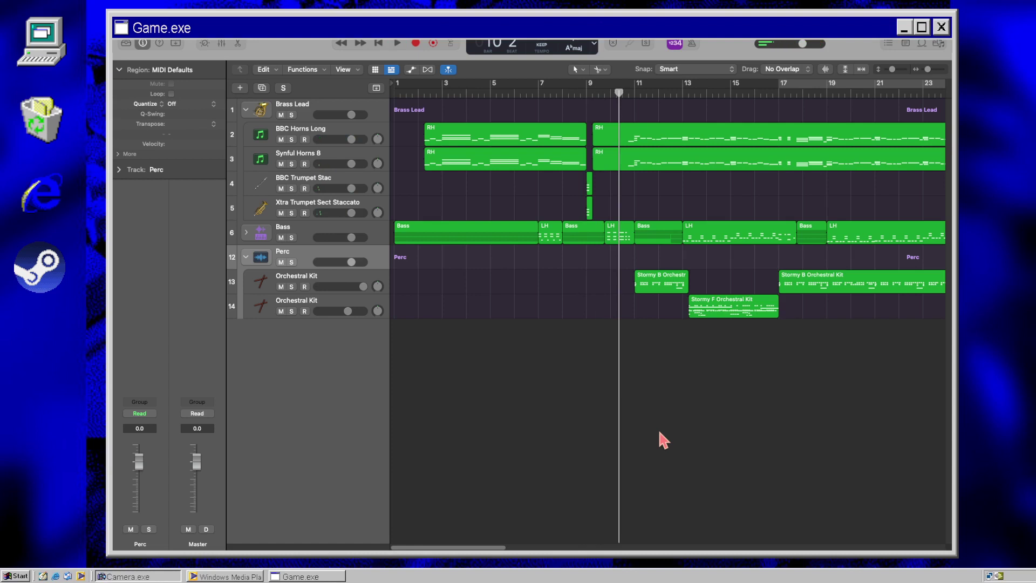
# Step: Continue playback from about bar 10 to bar 23, then replay the second Stormy B percussion section
pyautogui.press('space')
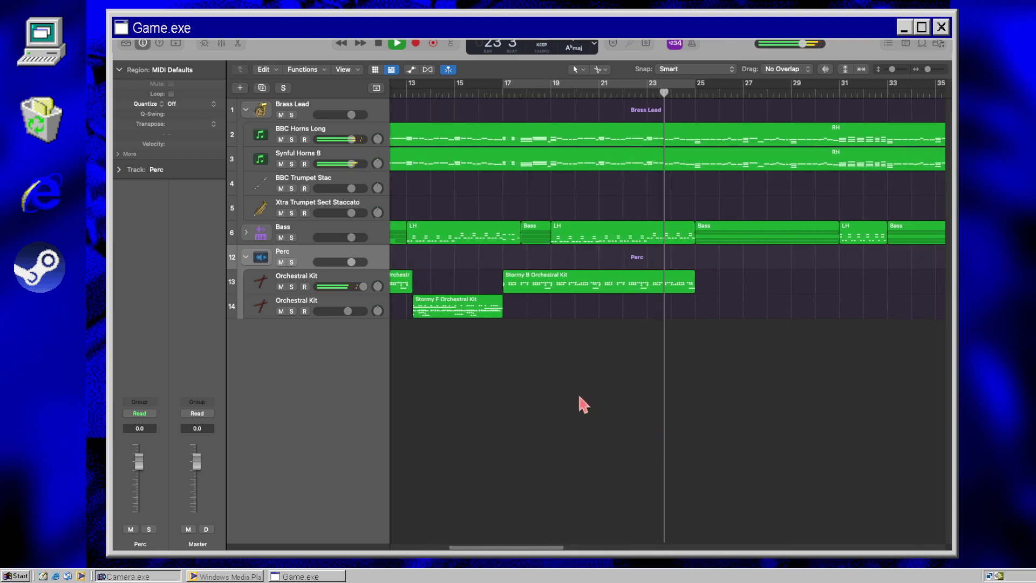
pyautogui.press('space')
pyautogui.press('space')
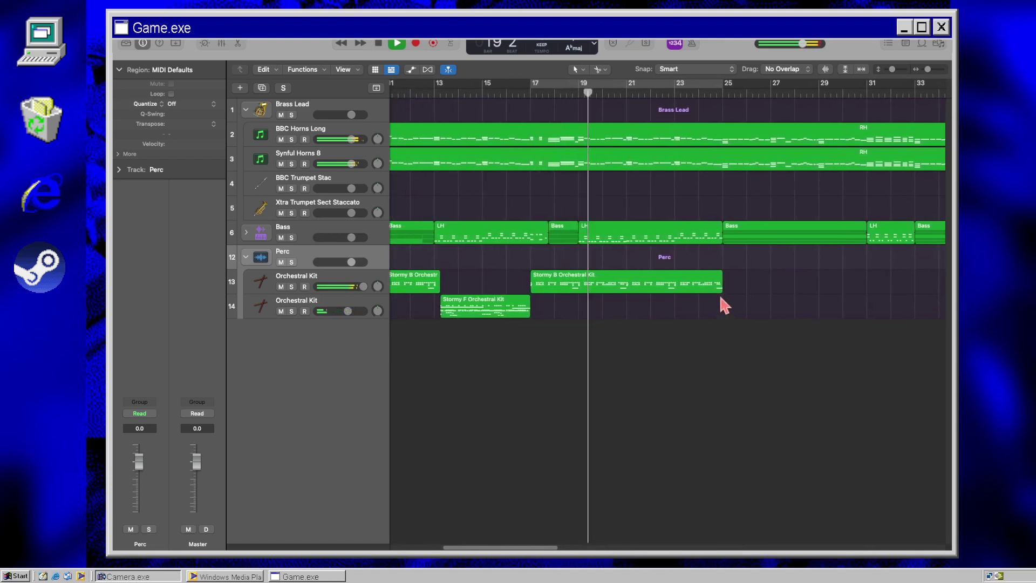
# Step: Shorten the Stormy B region at bar 17 to end at bar 19 and add the Stormy F Orchestral Kit loop at bar 19
pyautogui.press('space')
pyautogui.moveTo(723, 290); pyautogui.dragTo(582, 282)
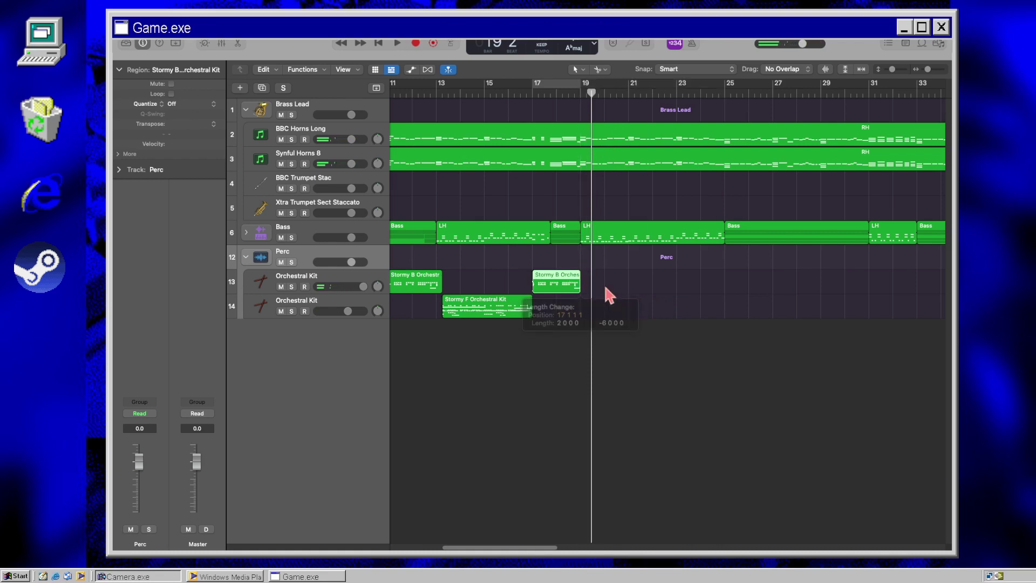
pyautogui.click(921, 43)
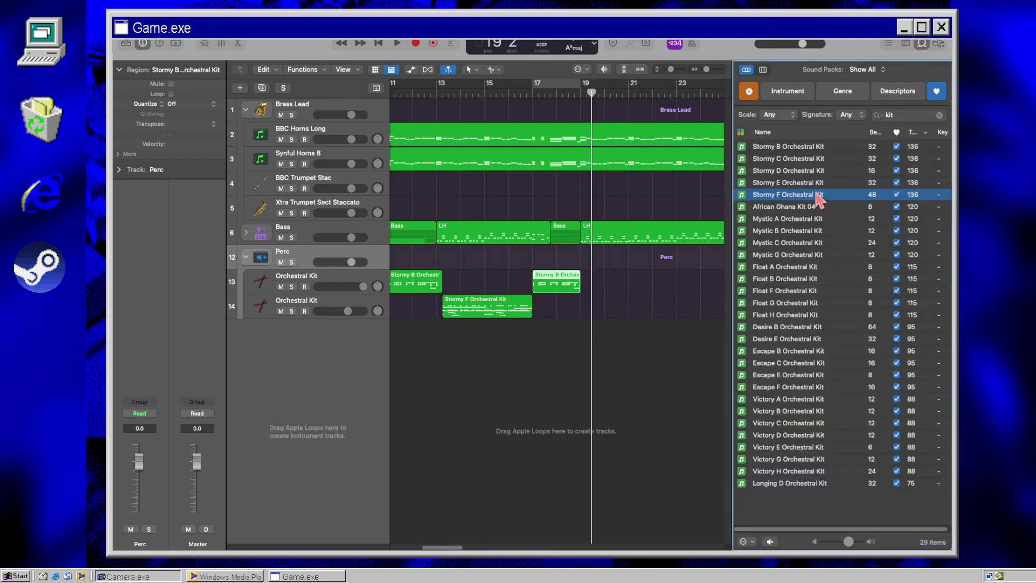
pyautogui.moveTo(637, 289); pyautogui.dragTo(585, 313)
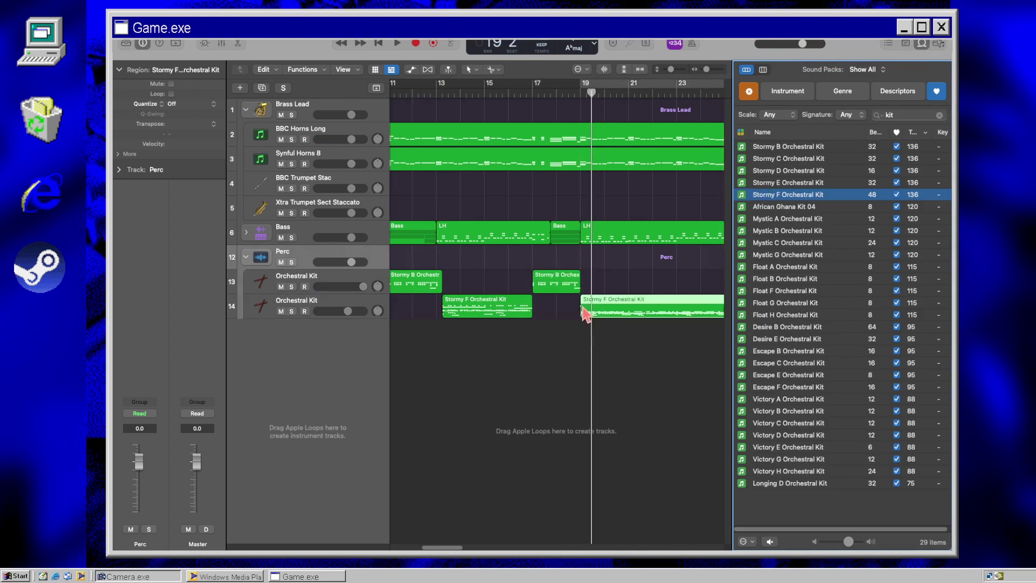
pyautogui.click(922, 43)
# Step: Play the song from bar 17 and split the long Stormy F region at bar 25
pyautogui.click(536, 111)
pyautogui.click(535, 89)
pyautogui.press('space')
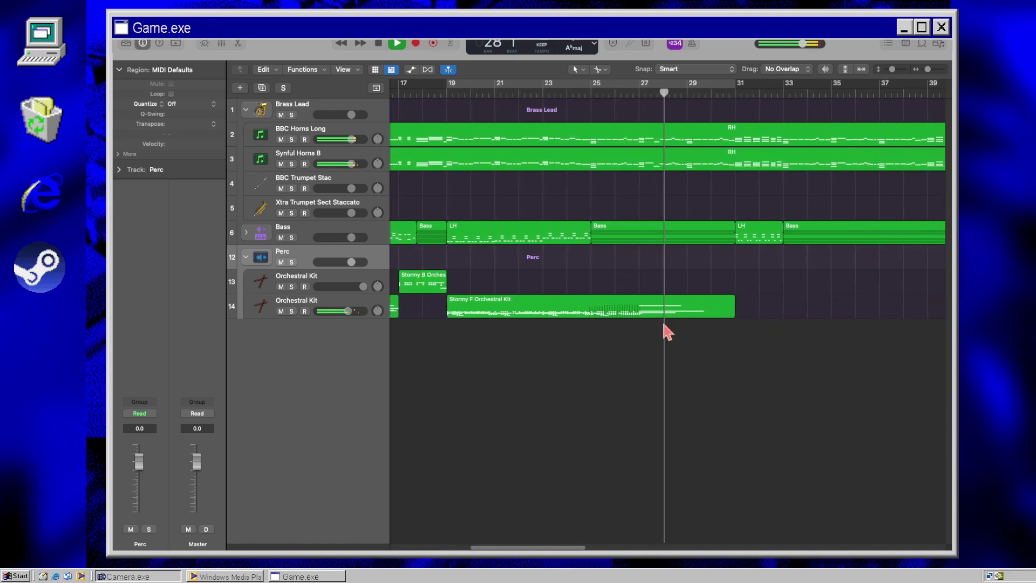
pyautogui.press('space')
pyautogui.click(584, 312)
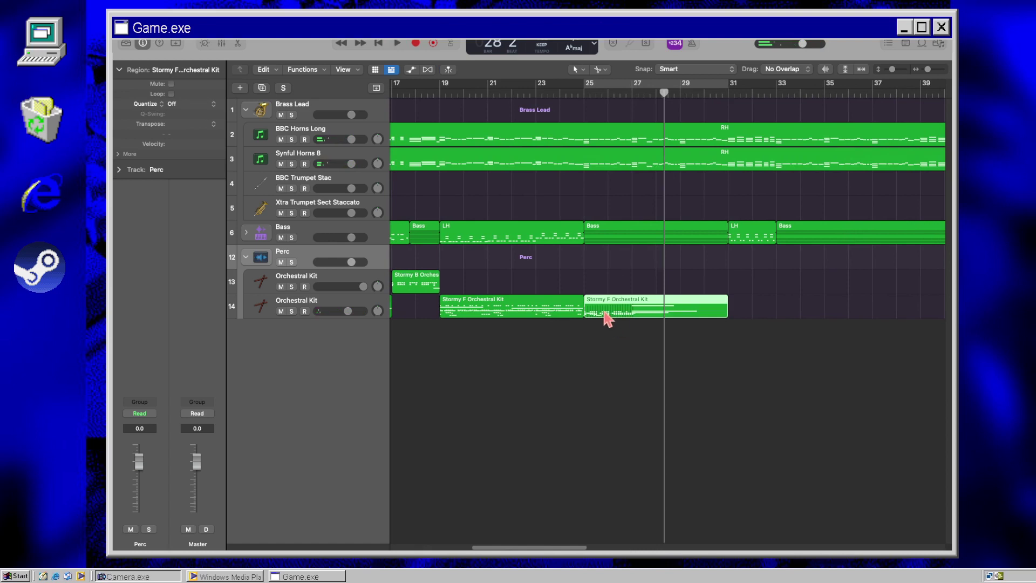
# Step: Duplicate the Stormy F region from bar 25 just after bar 27, repeat its short section, and delete the leftover tail
pyautogui.moveTo(604, 316); pyautogui.dragTo(658, 320)
pyautogui.press('space')
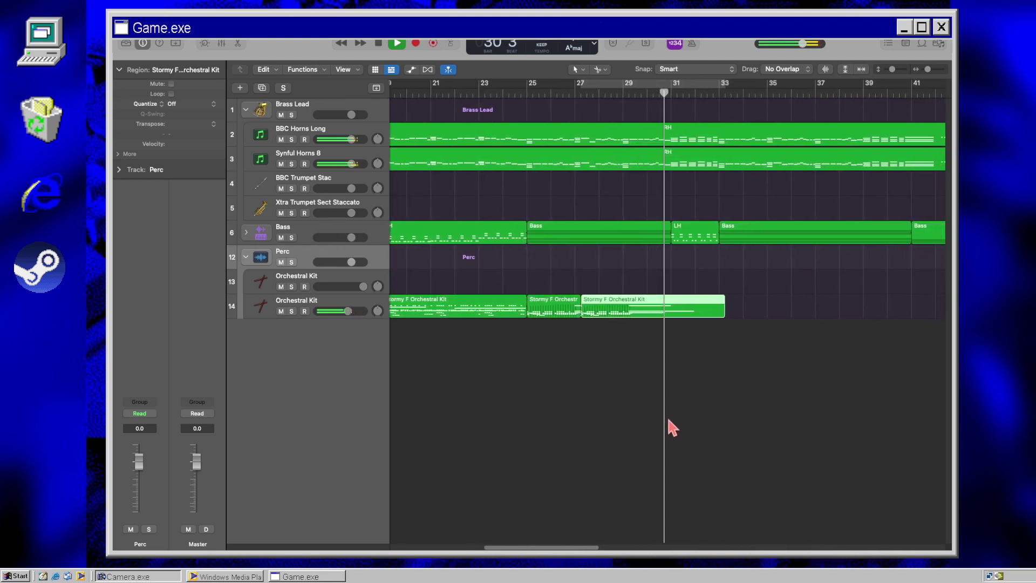
pyautogui.press('space')
pyautogui.moveTo(525, 310); pyautogui.dragTo(581, 319)
pyautogui.click(642, 314)
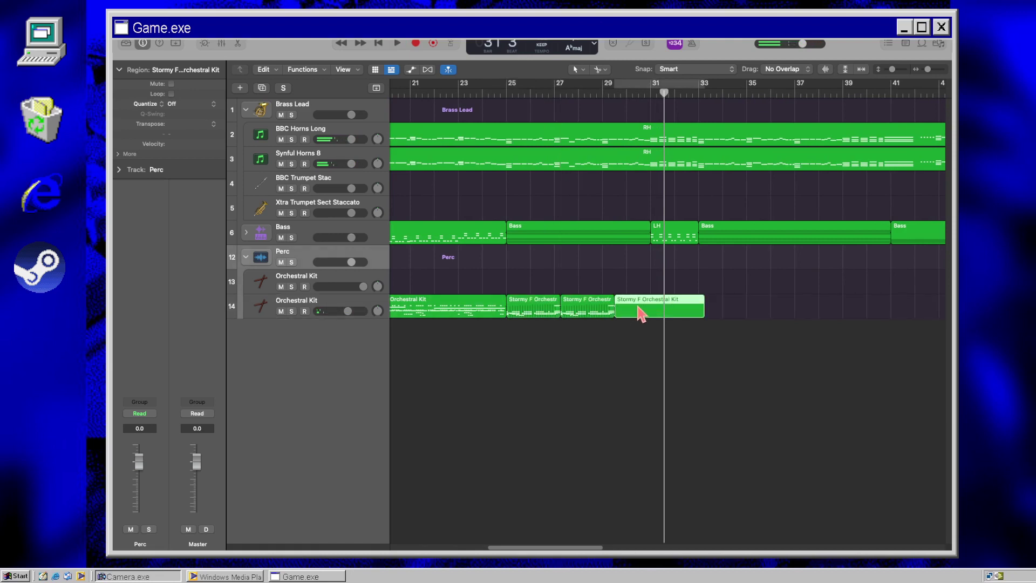
pyautogui.press('Delete')
# Step: Place a third copy of the short Stormy F region directly after the second one and play it back
pyautogui.press('space')
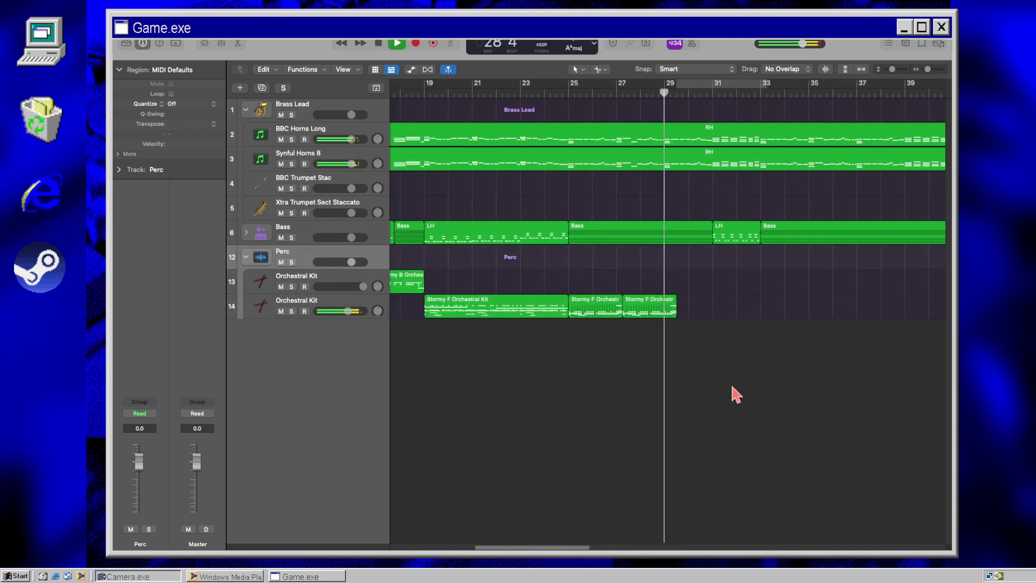
pyautogui.press('space')
pyautogui.moveTo(623, 313); pyautogui.dragTo(689, 330)
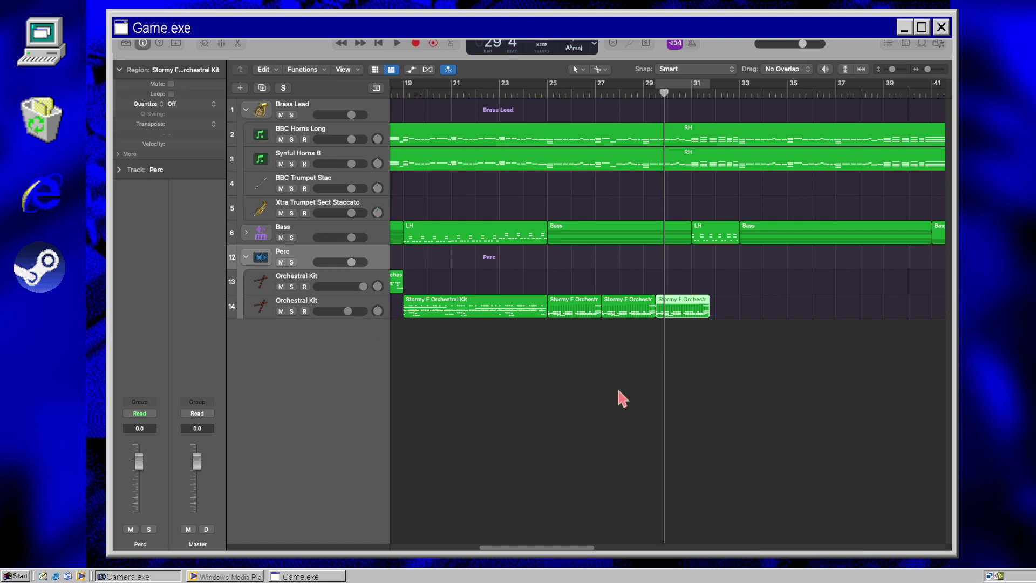
pyautogui.press('space')
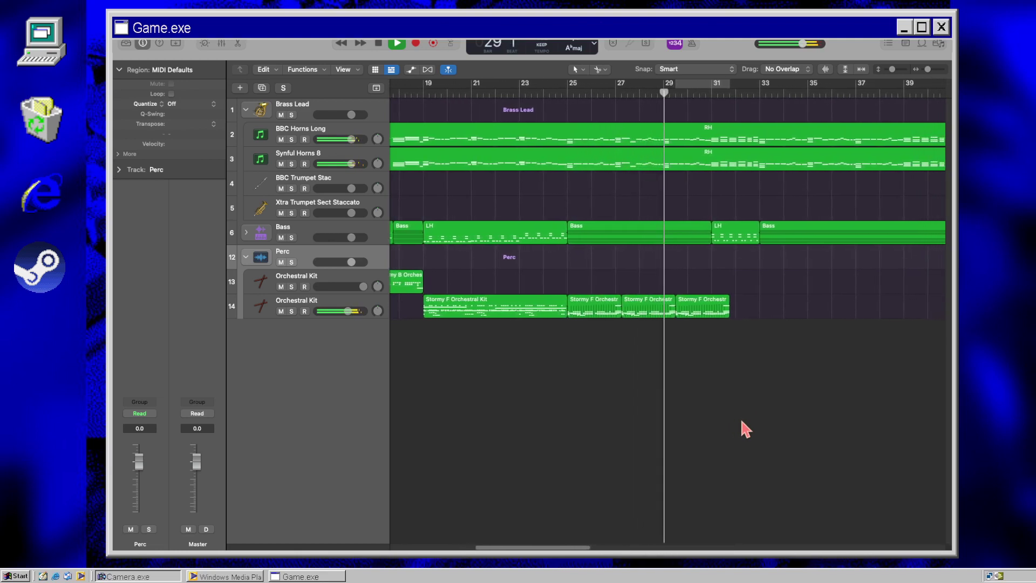
pyautogui.press('space')
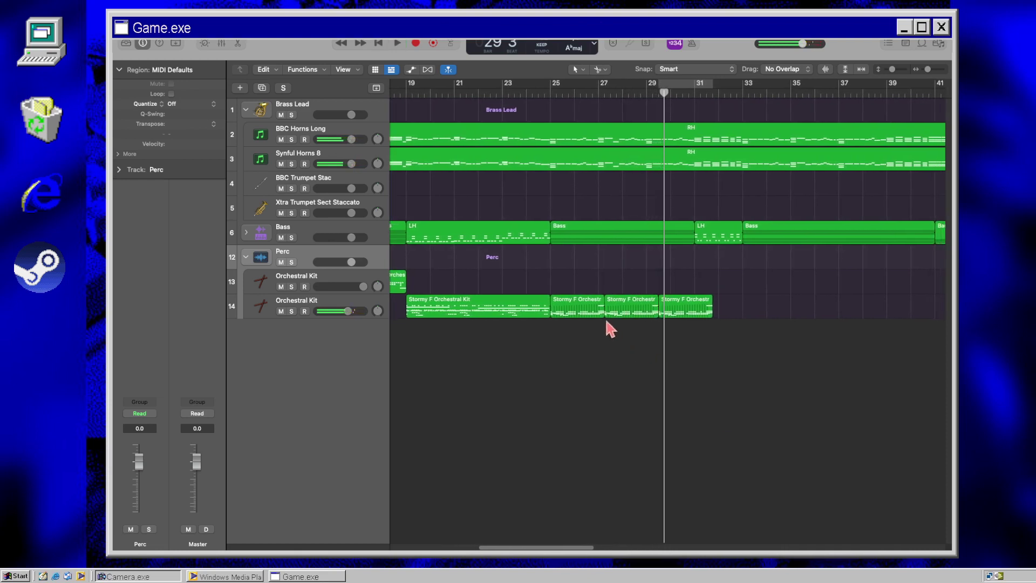
# Step: Expand the Bass track stack and collapse the Brass Lead stack
pyautogui.moveTo(604, 317); pyautogui.dragTo(598, 324)
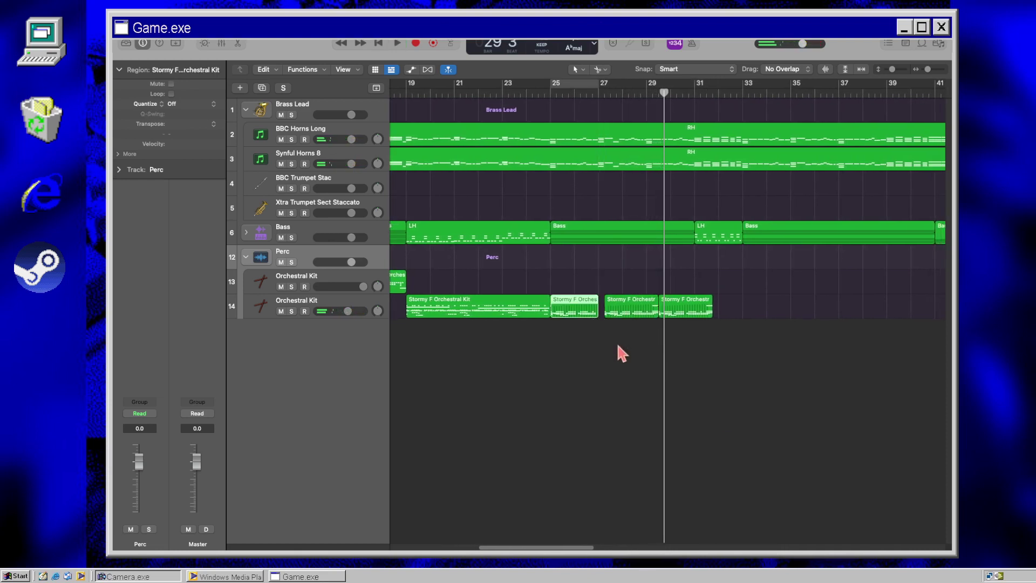
pyautogui.click(247, 234)
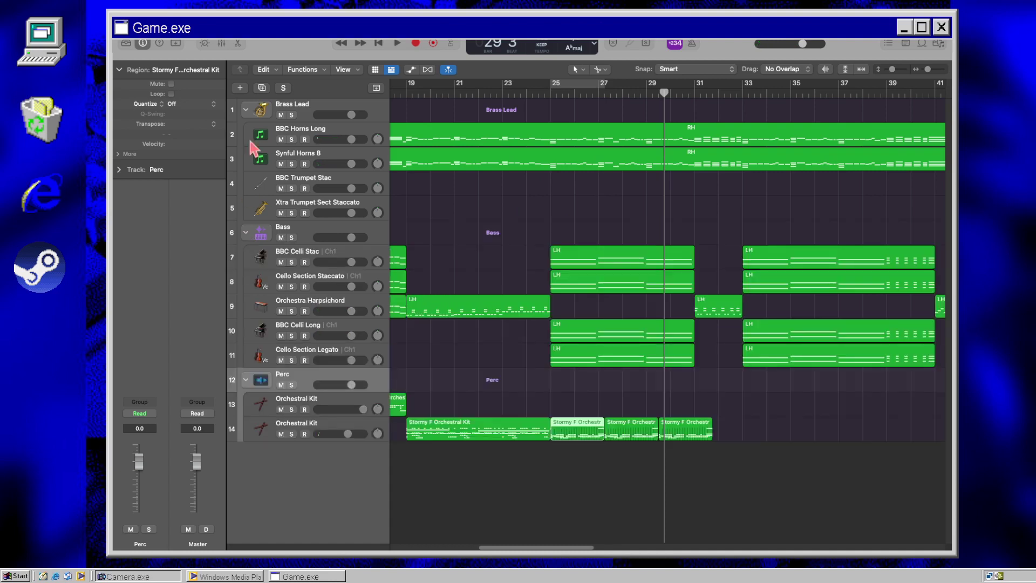
pyautogui.click(246, 110)
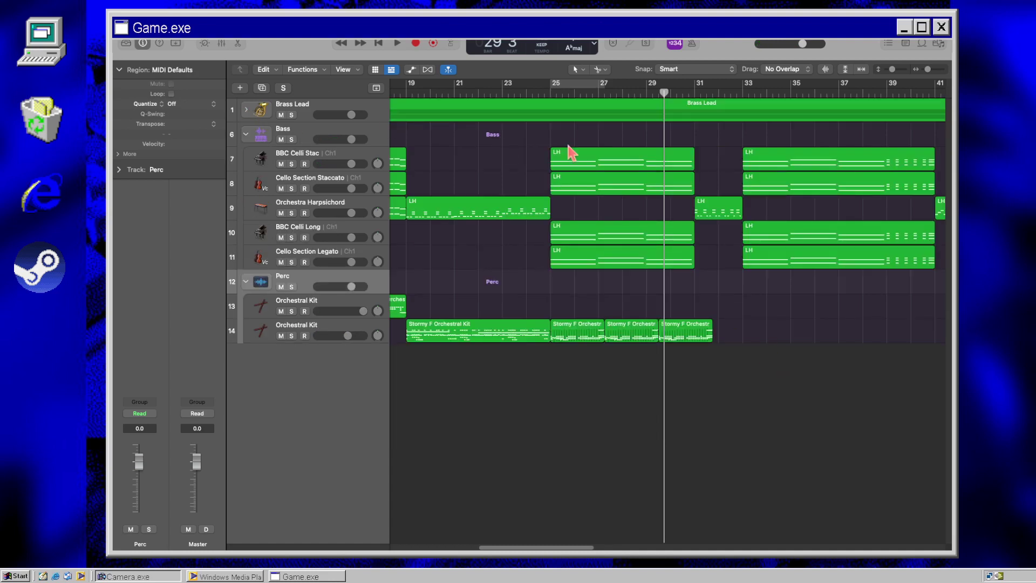
# Step: Trim the Stormy F region at bar 25 to end exactly at bar 27 and play the passage to check it
pyautogui.press('space')
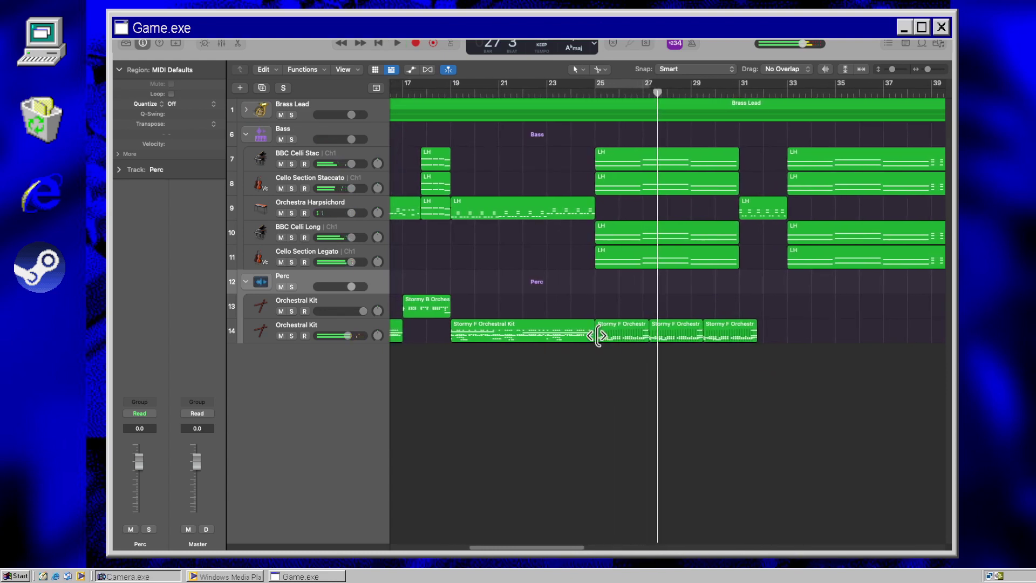
pyautogui.click(597, 334)
pyautogui.moveTo(619, 339); pyautogui.dragTo(618, 340)
pyautogui.click(666, 365)
pyautogui.doubleClick(594, 89)
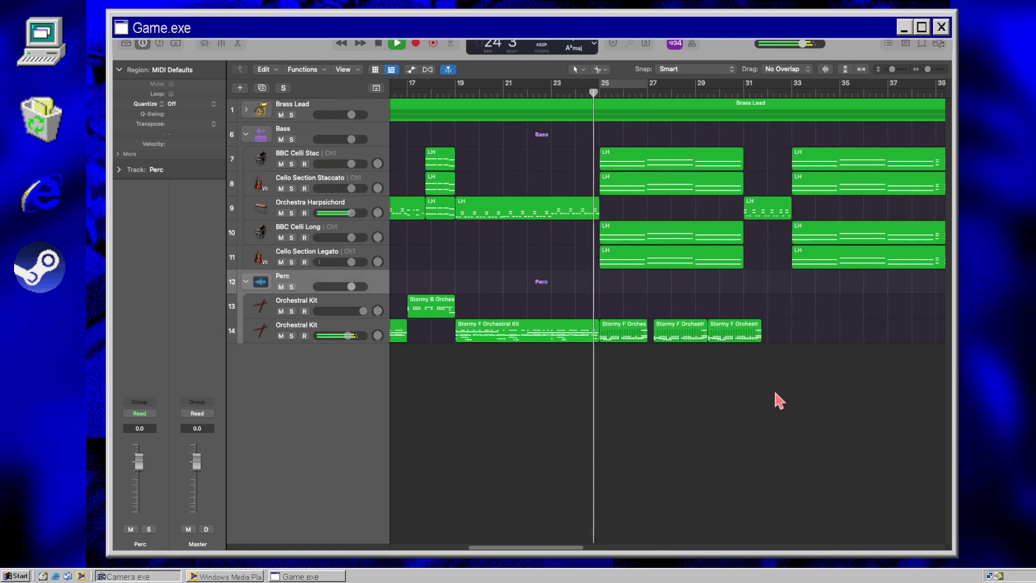
pyautogui.hscroll(-2, 773, 391)
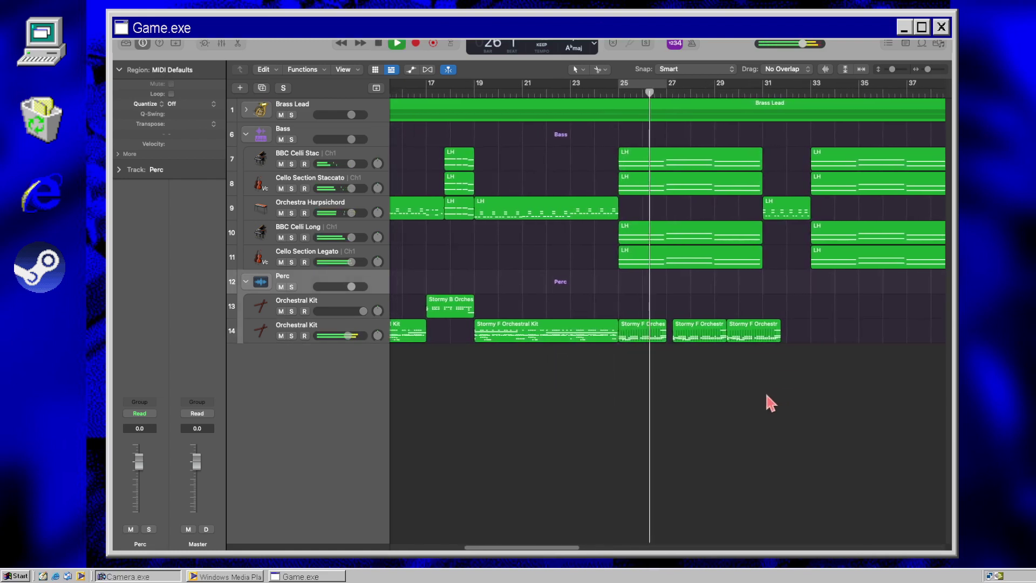
pyautogui.press('space')
# Step: Replace the two following Stormy F regions with copies of the trimmed one at bars 27 and 29, and play them
pyautogui.moveTo(695, 302); pyautogui.dragTo(769, 373)
pyautogui.press('Delete')
pyautogui.moveTo(626, 339); pyautogui.dragTo(757, 341)
pyautogui.click(578, 168)
pyautogui.doubleClick(569, 90)
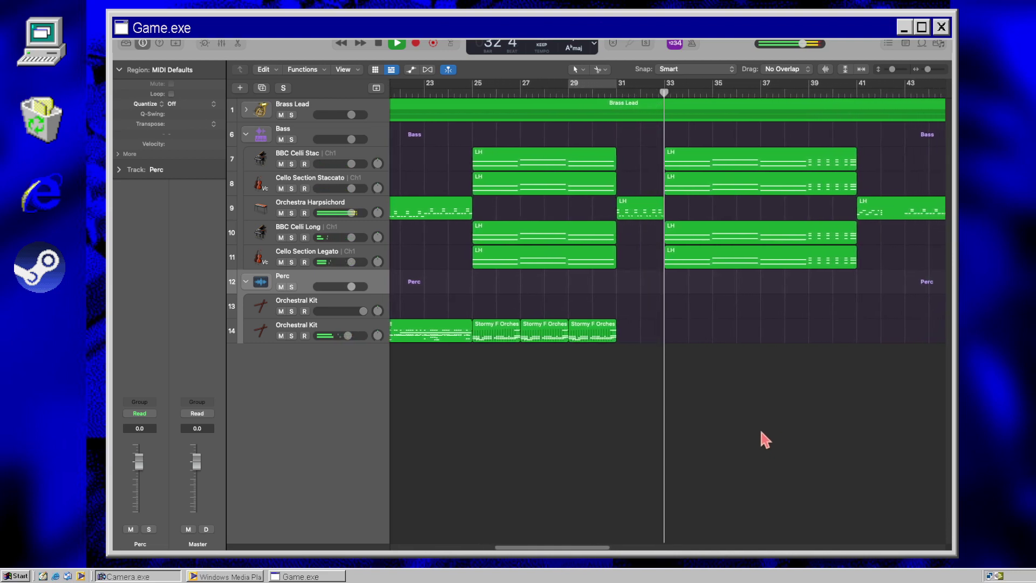
# Step: Add the Stormy B Orchestral Kit loop at bar 31 on the first Orchestral Kit track
pyautogui.press('space')
pyautogui.click(922, 44)
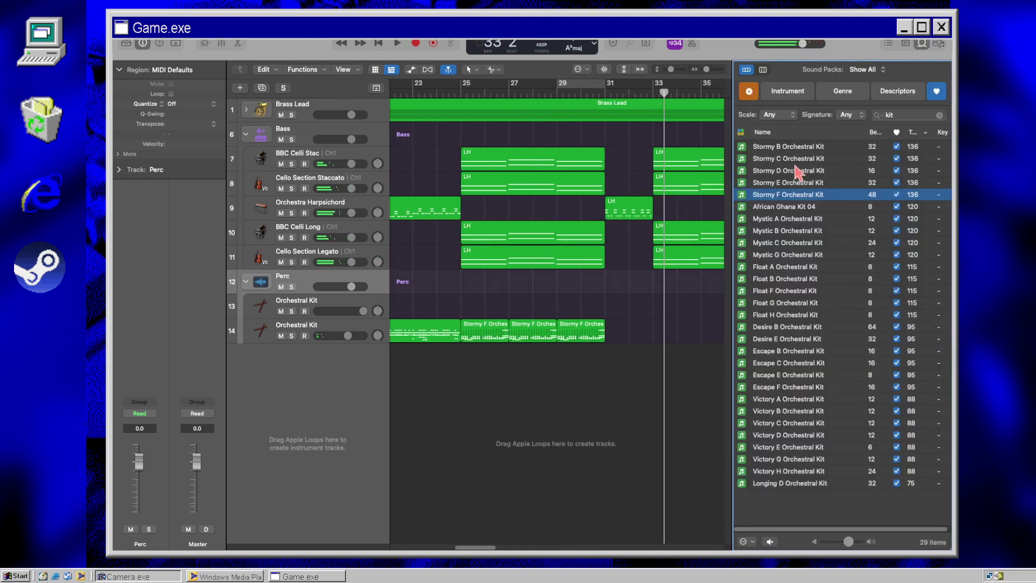
pyautogui.hscroll(3, 468, 430)
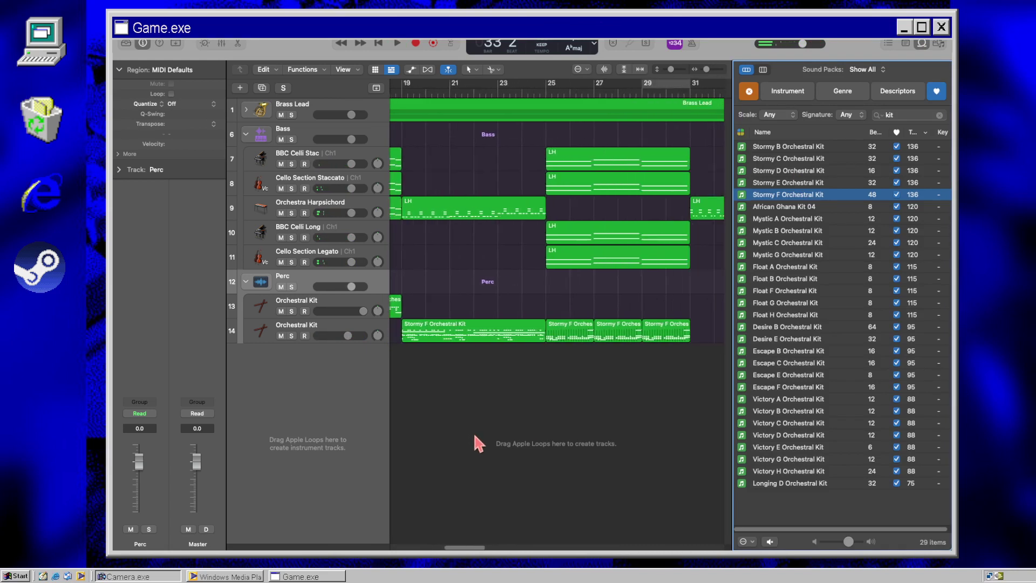
pyautogui.moveTo(773, 149); pyautogui.dragTo(587, 307)
# Step: Rename the two Orchestral Kit tracks "Stormy B" and "Stormy F"
pyautogui.click(297, 305)
pyautogui.doubleClick(297, 300)
pyautogui.write('S')
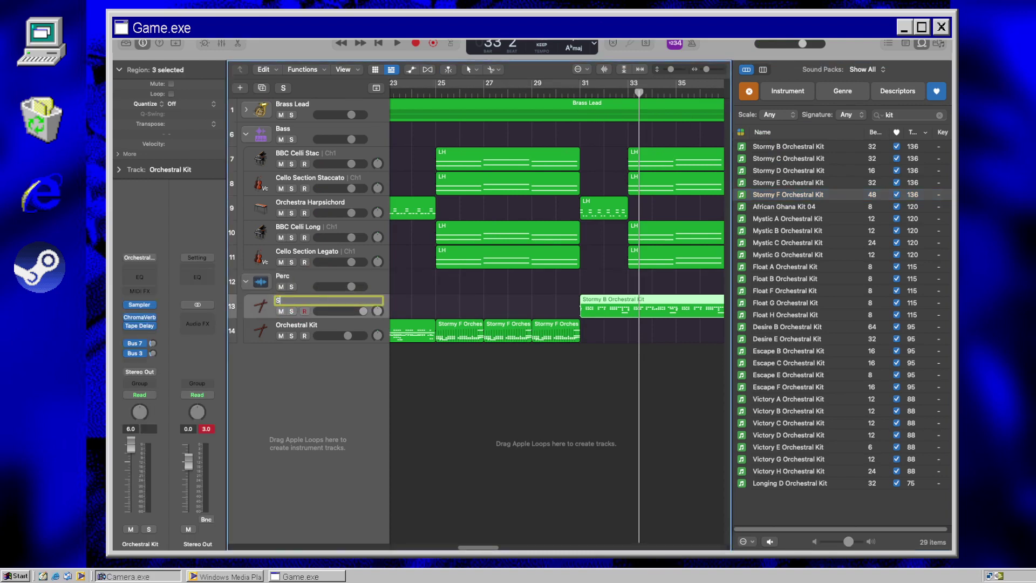
pyautogui.write('tormy B')
pyautogui.press('Return')
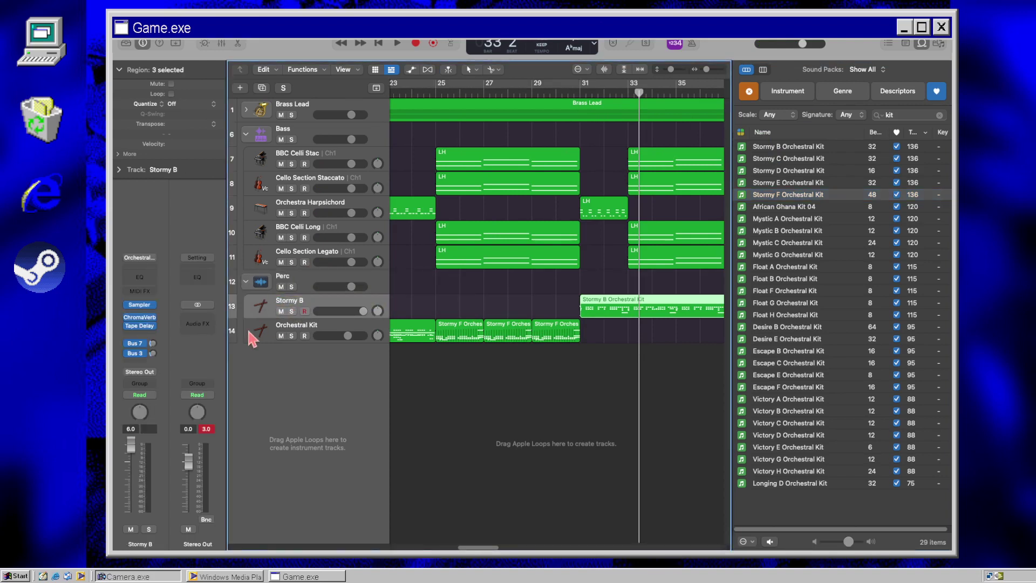
pyautogui.doubleClick(289, 325)
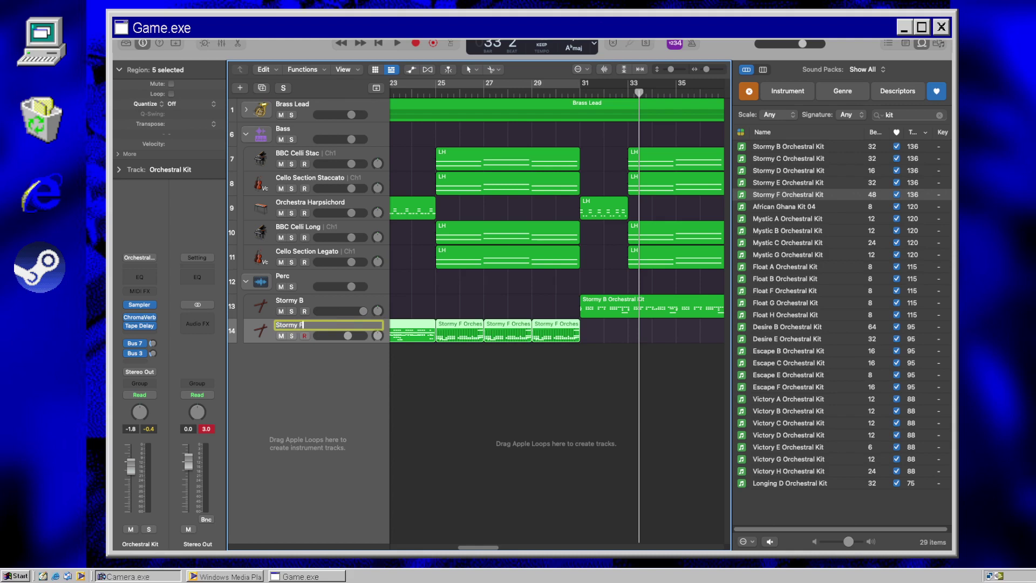
pyautogui.press('Return')
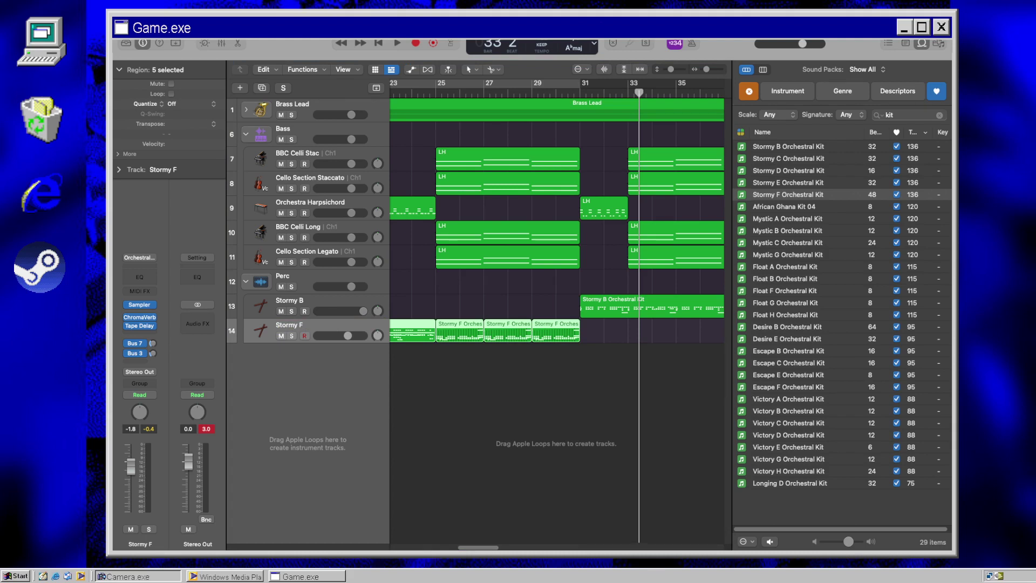
# Step: Hide the loop browser and play the arrangement from the beginning to review the percussion with the other parts
pyautogui.click(562, 394)
pyautogui.hscroll(-8, 463, 354)
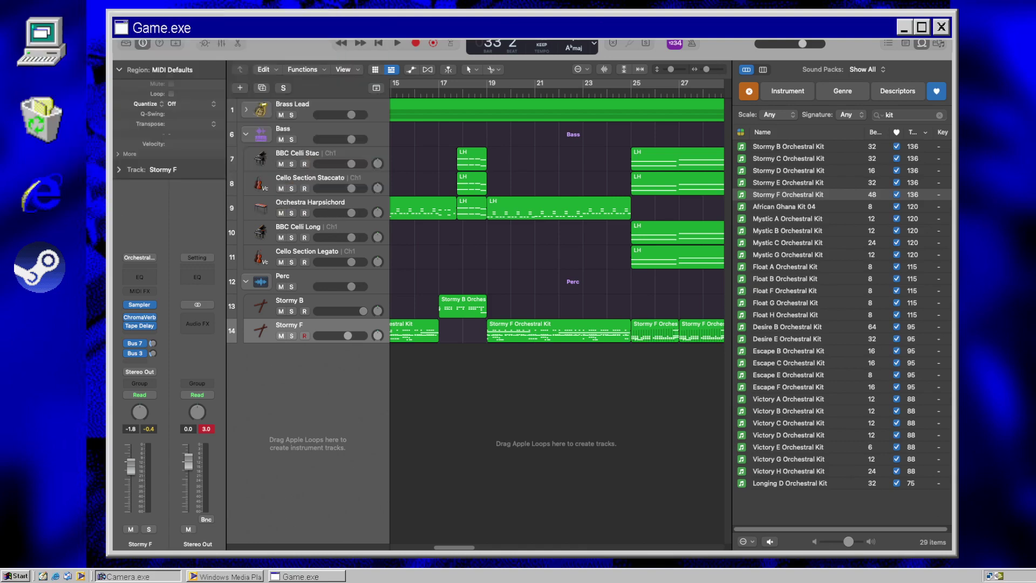
pyautogui.click(524, 427)
pyautogui.press('Return')
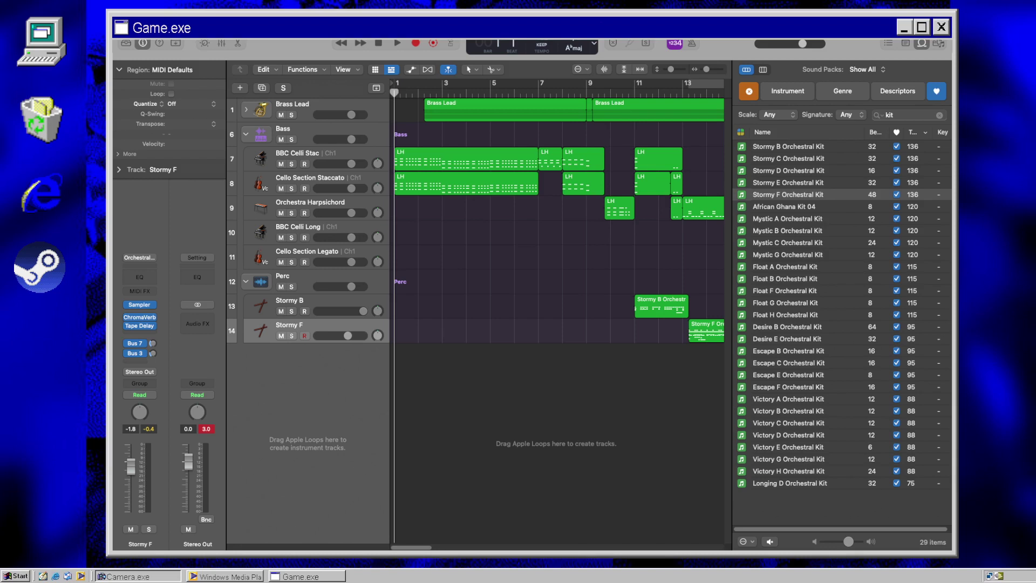
pyautogui.click(576, 269)
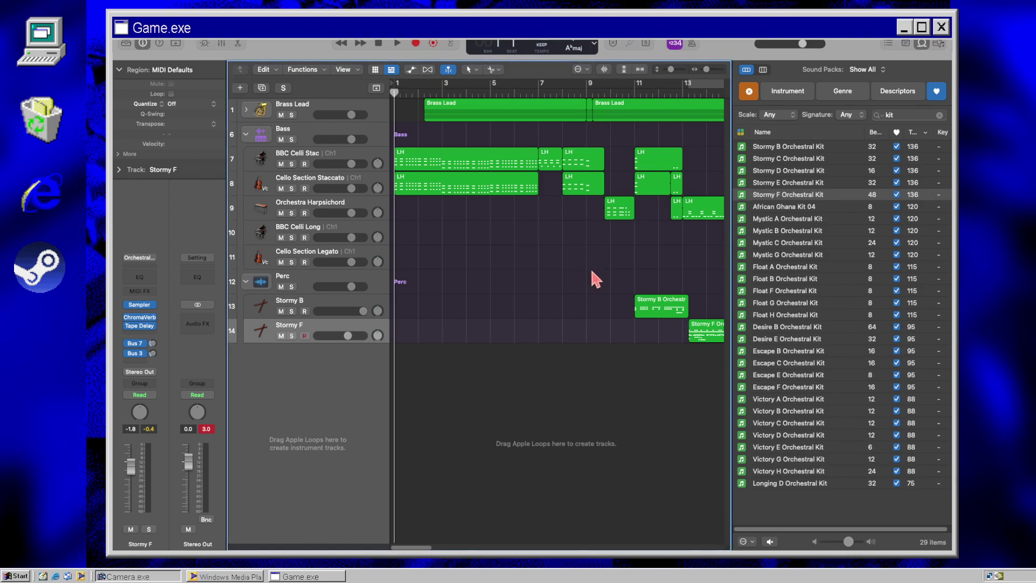
pyautogui.press('space')
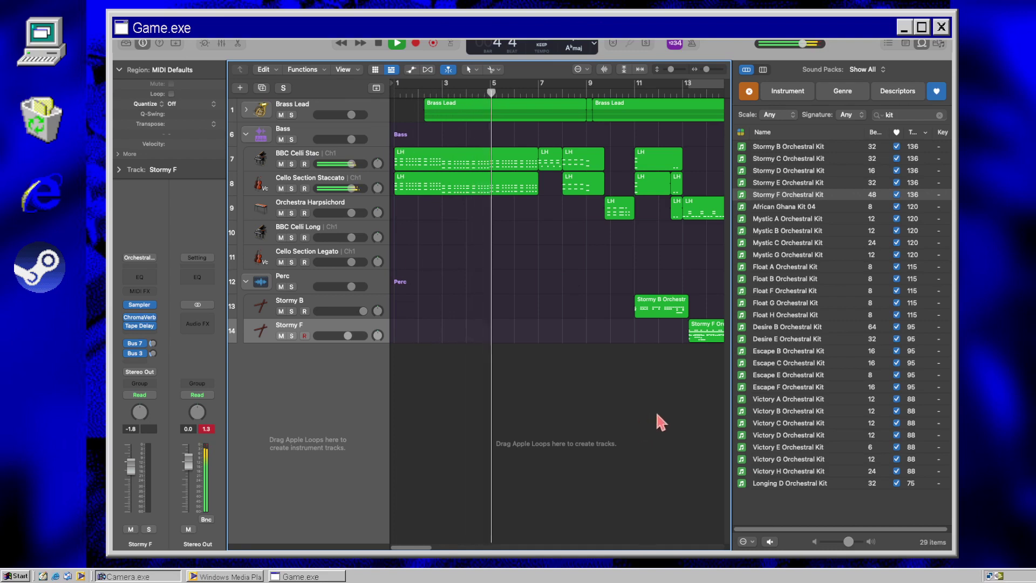
pyautogui.click(922, 43)
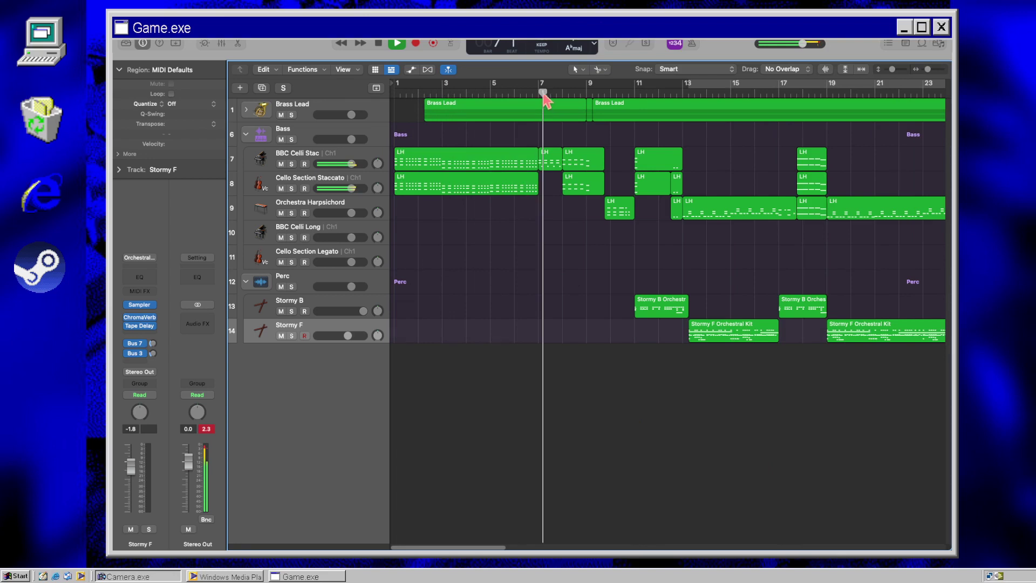
pyautogui.moveTo(545, 99); pyautogui.dragTo(532, 121)
pyautogui.press('space')
pyautogui.press('space')
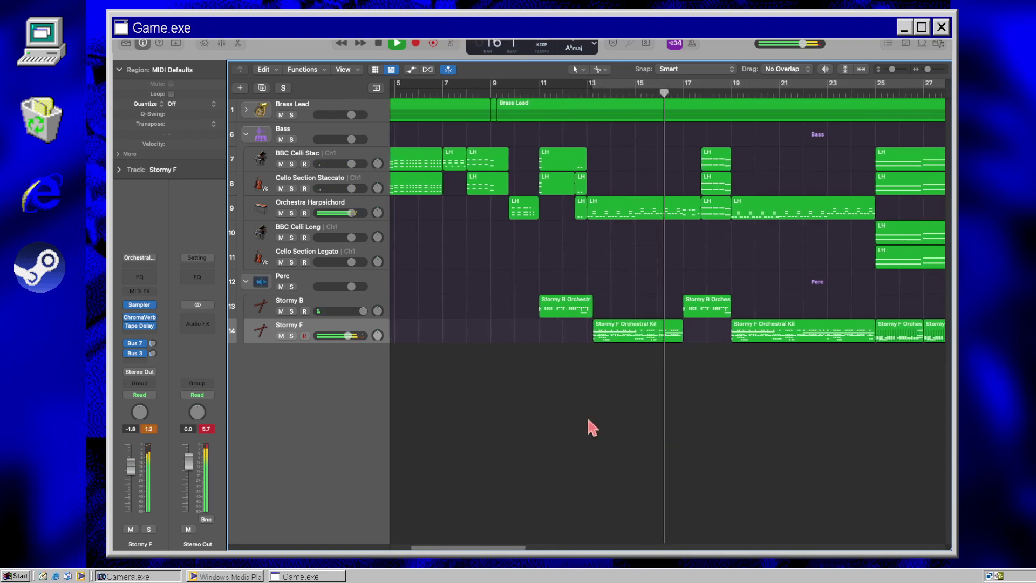
pyautogui.press('space')
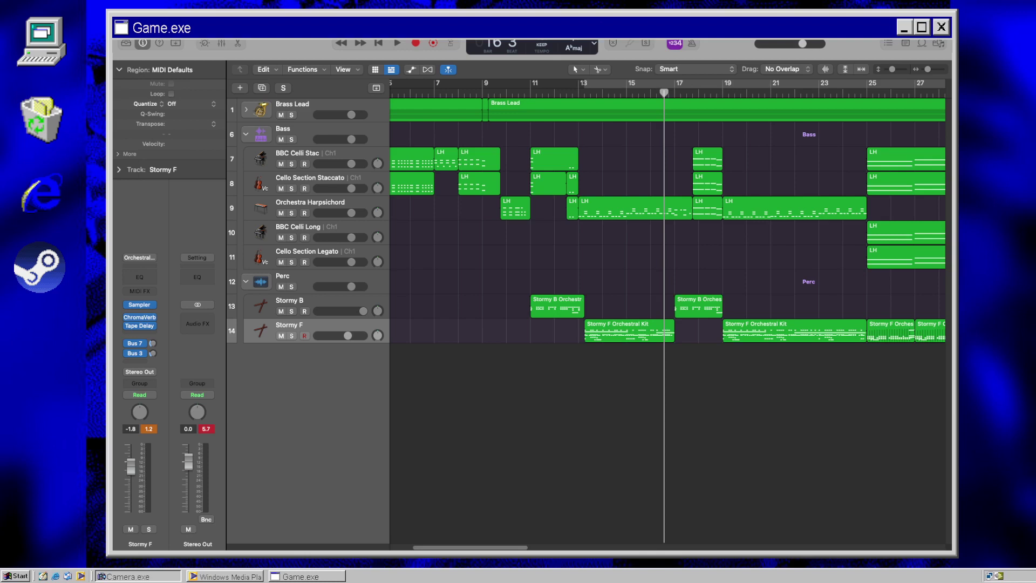
pyautogui.press('Return')
pyautogui.press('space')
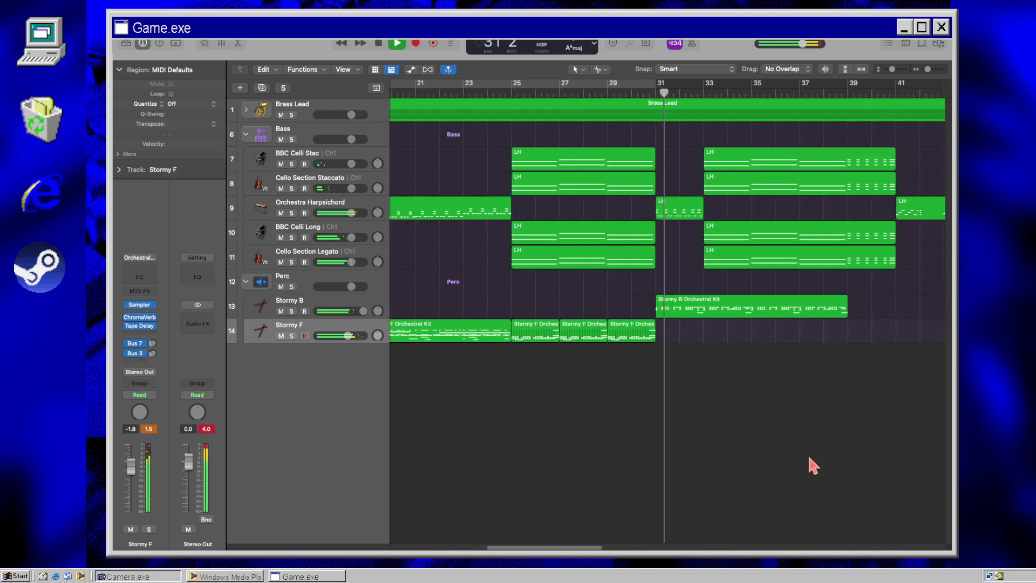
# Step: Shorten the Stormy B region at bar 31 to end at bar 33 and adjust the velocity of all its notes in the Piano Roll
pyautogui.press('space')
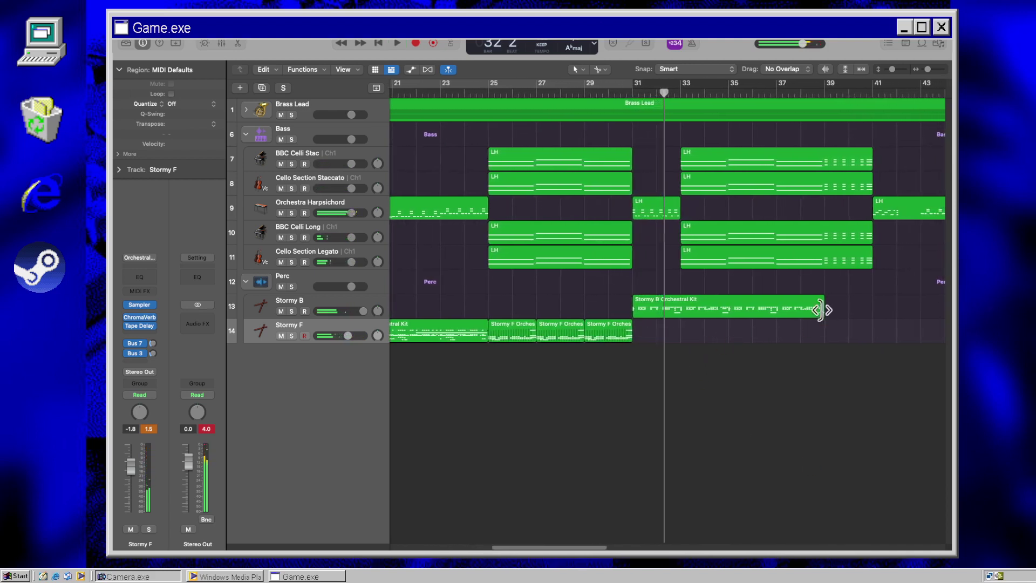
pyautogui.moveTo(821, 310); pyautogui.dragTo(668, 316)
pyautogui.doubleClick(664, 316)
pyautogui.moveTo(372, 295); pyautogui.dragTo(834, 413)
pyautogui.moveTo(331, 307)
pyautogui.mouseDown()
pyautogui.moveTo(268, 302)
pyautogui.moveTo(335, 305)
pyautogui.mouseUp()
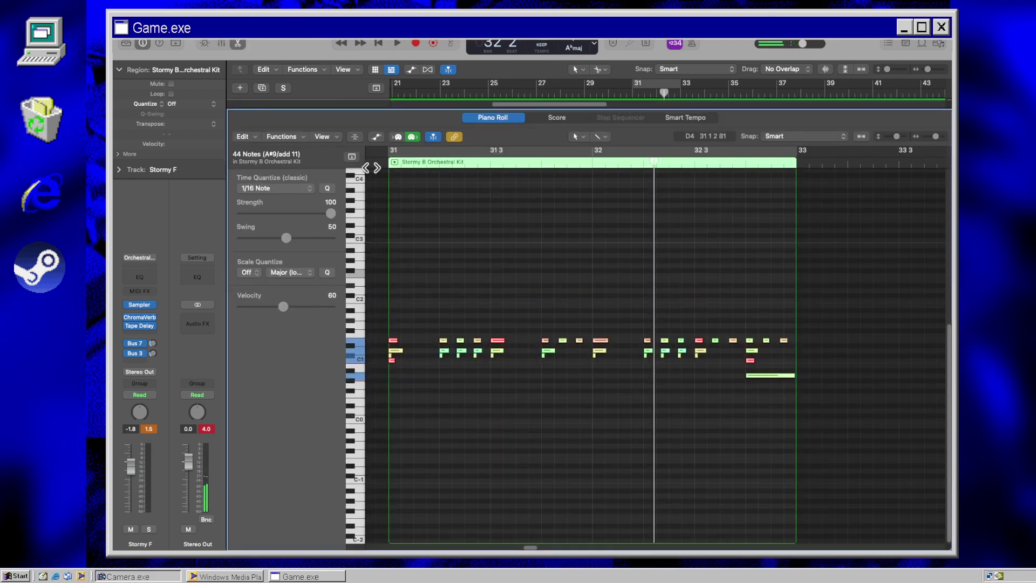
pyautogui.click(553, 290)
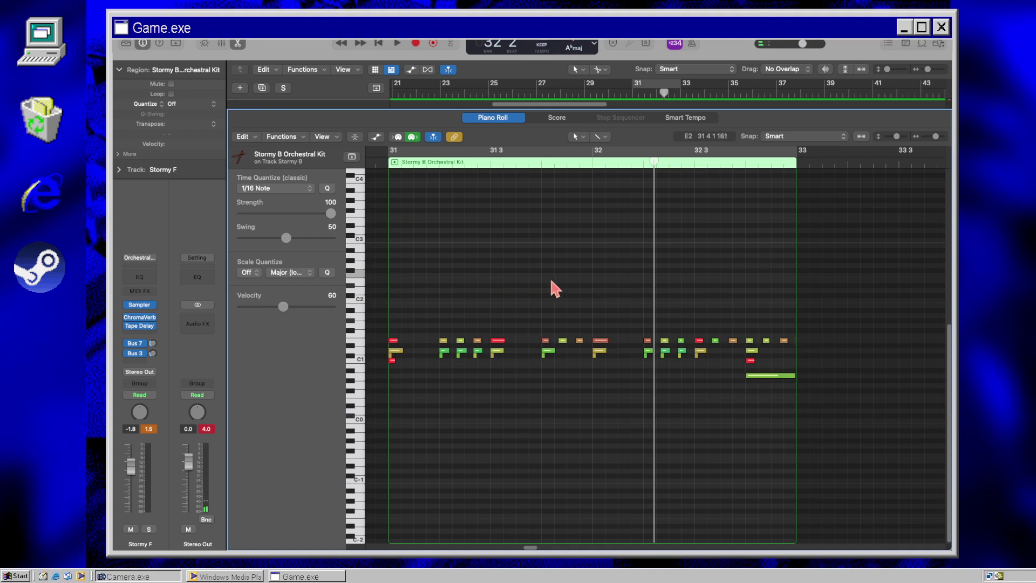
# Step: Play the Stormy B region from just before bar 31 to check it with the adjusted note velocities
pyautogui.hscroll(-3, 537, 292)
pyautogui.click(405, 162)
pyautogui.press('space')
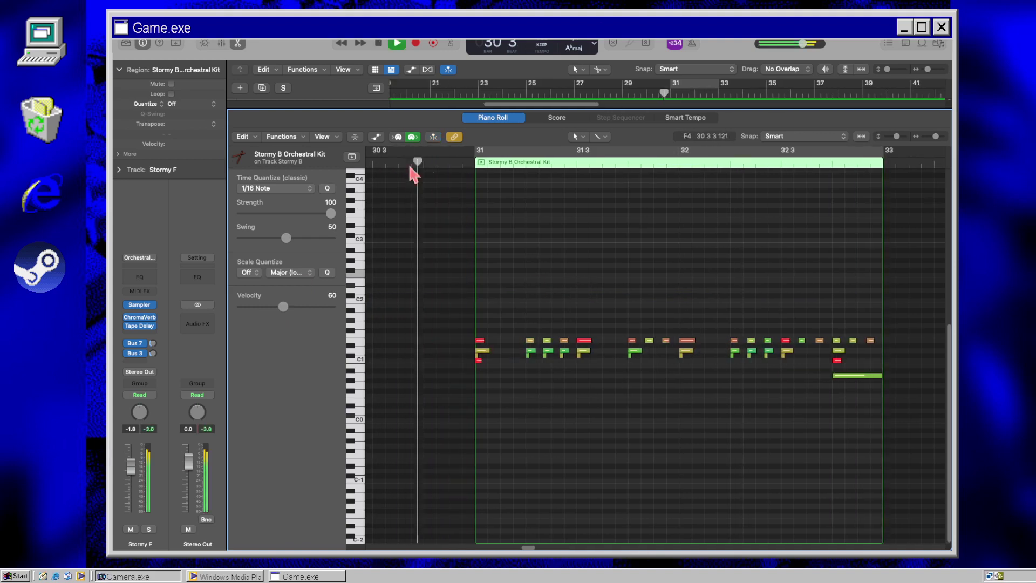
pyautogui.hscroll(-1, 620, 263)
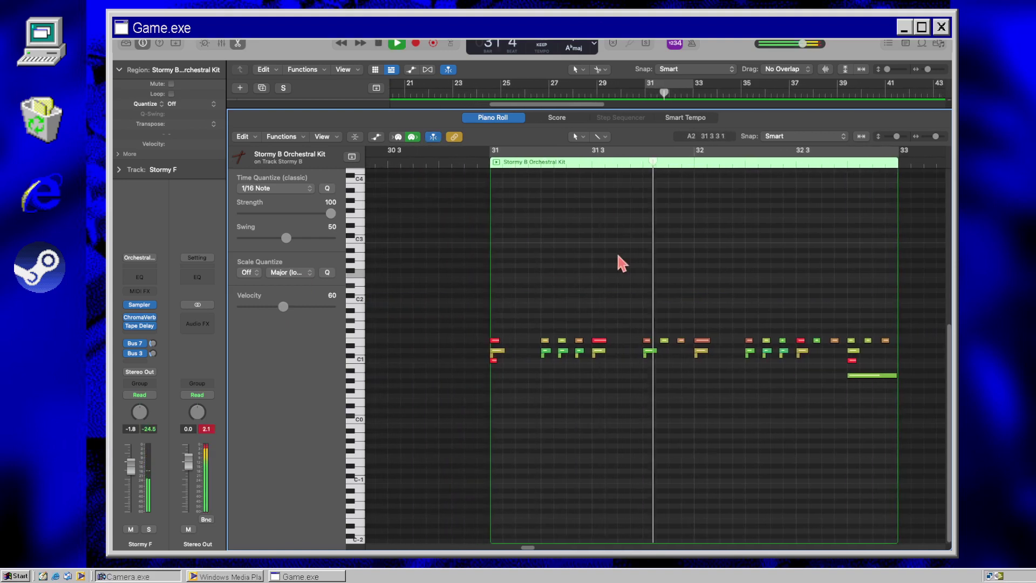
# Step: Close the Piano Roll and copy the three Stormy F regions at bars 25 to 31 so that the copies start at bar 33
pyautogui.press('e')
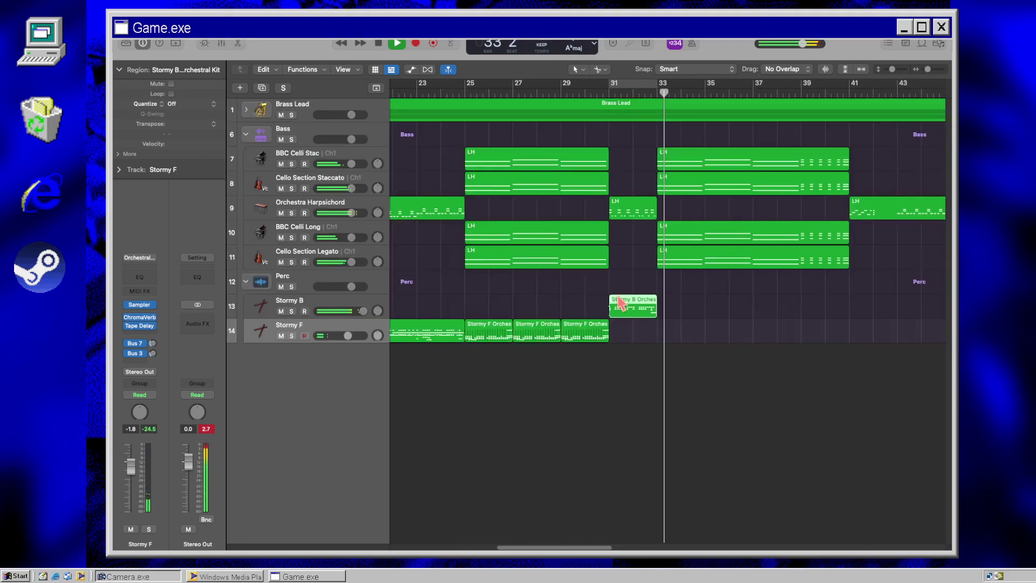
pyautogui.moveTo(622, 339); pyautogui.dragTo(667, 338)
pyautogui.press('space')
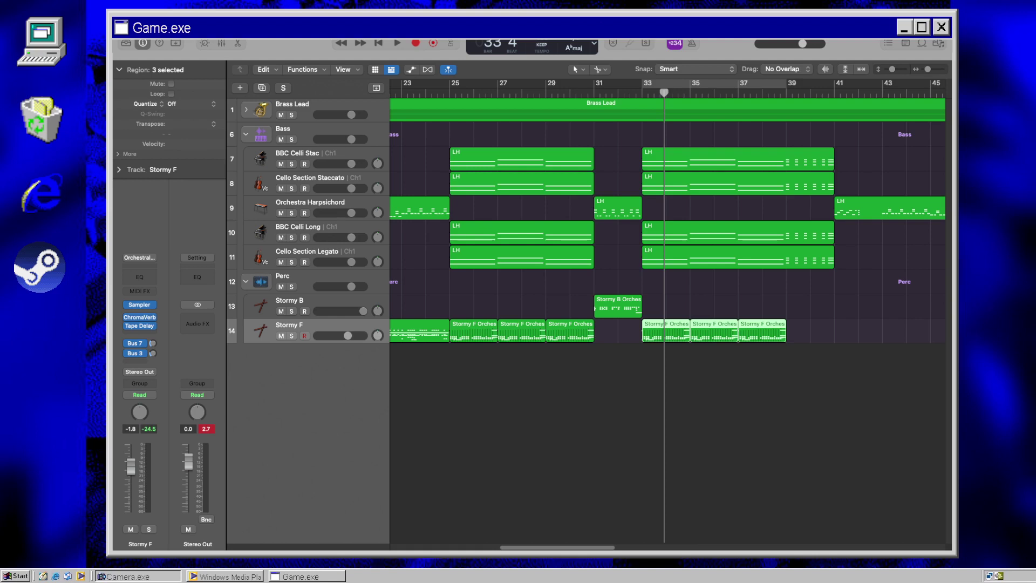
pyautogui.click(611, 429)
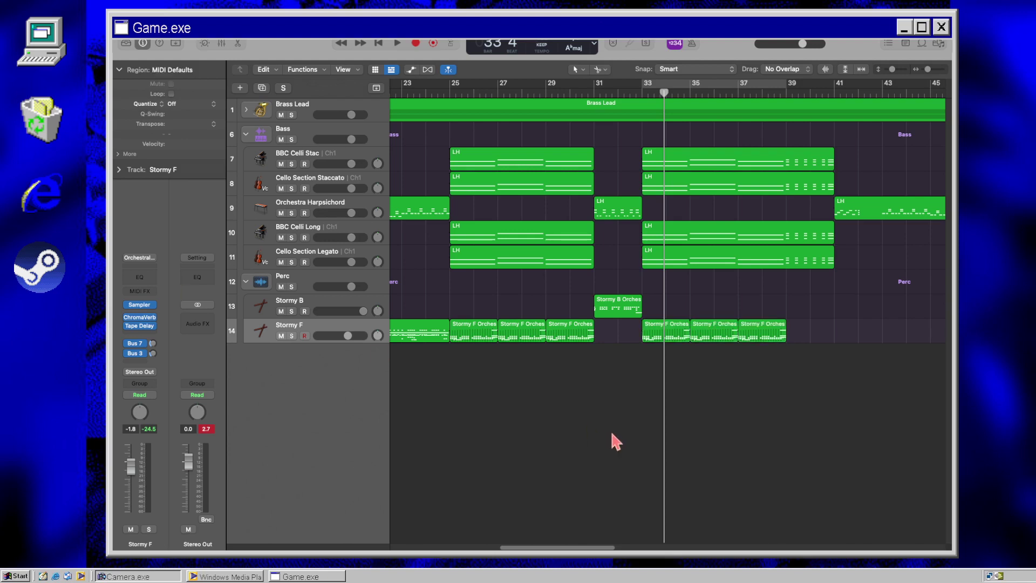
# Step: Play the arrangement from the beginning through bar 43 to review the copied Stormy F regions
pyautogui.press('Return')
pyautogui.press('space')
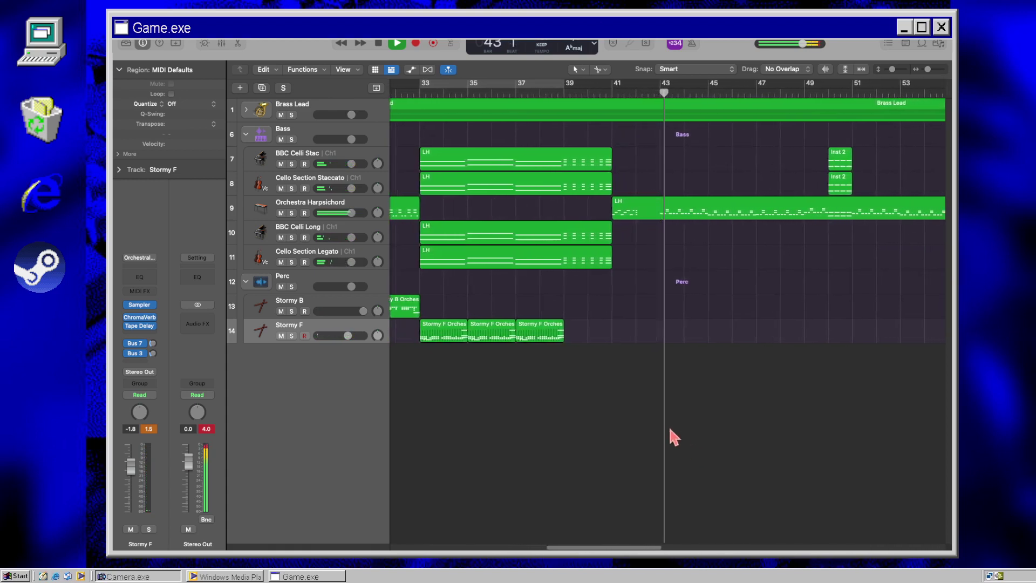
pyautogui.press('space')
# Step: Copy the Stormy B region from bar 31 to bar 39 on the same track
pyautogui.hscroll(-4, 649, 432)
pyautogui.moveTo(470, 312); pyautogui.dragTo(664, 322)
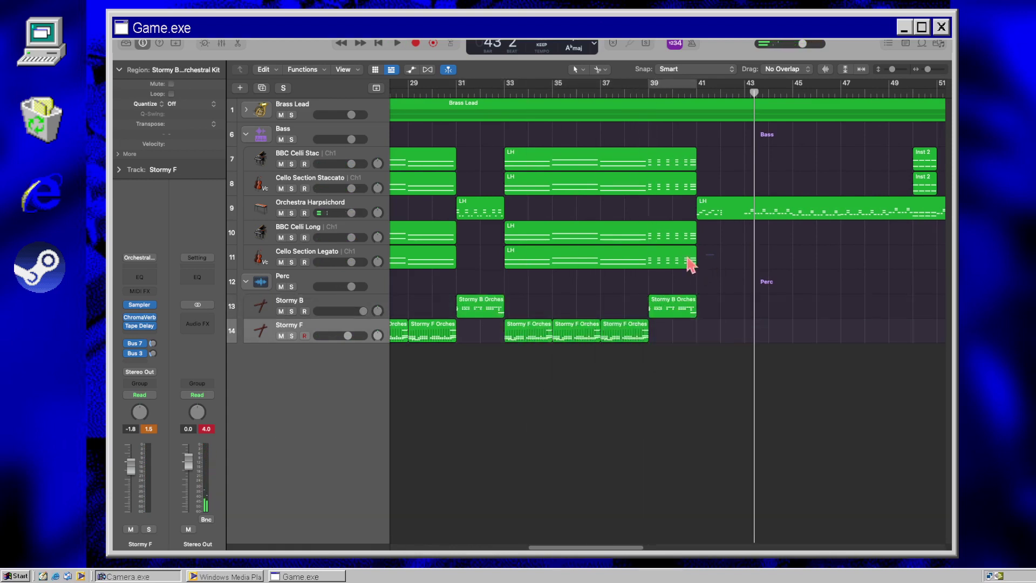
# Step: Open the Cello Section Legato region at bar 33 in the Piano Roll and copy its notes from bars 39 to 41
pyautogui.click(655, 262)
pyautogui.doubleClick(657, 261)
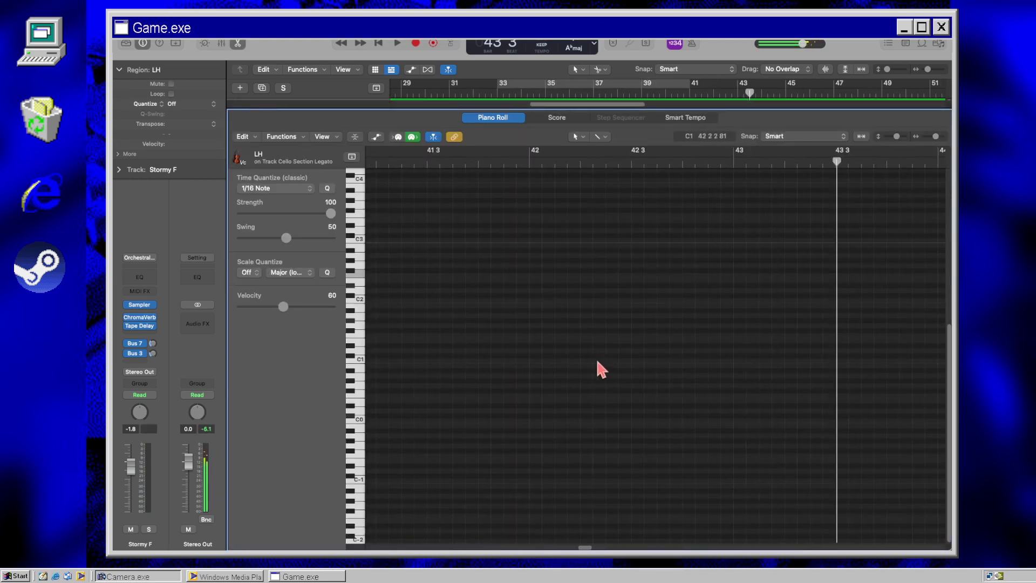
pyautogui.moveTo(515, 243); pyautogui.dragTo(777, 316)
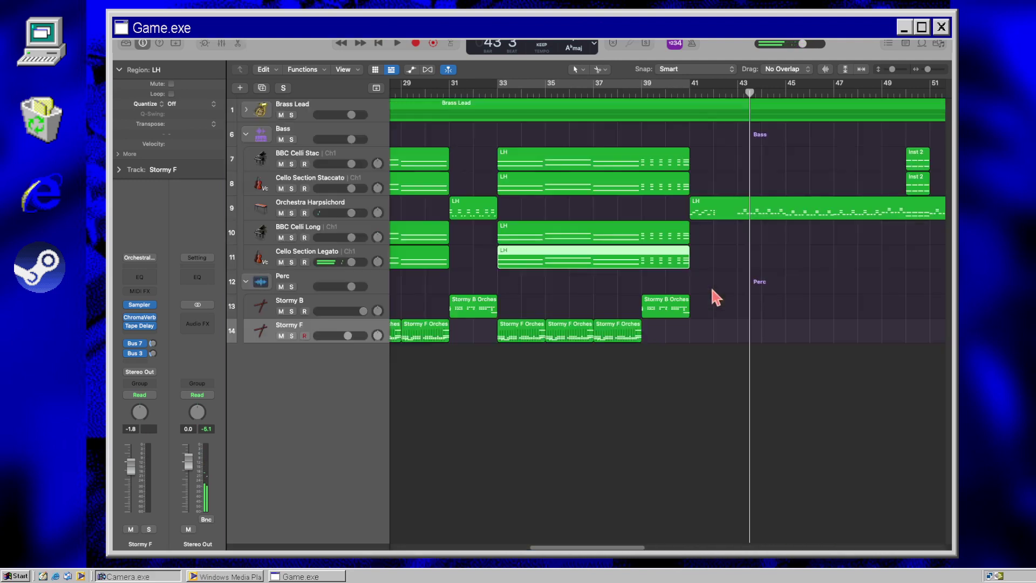
pyautogui.press('e')
# Step: Solo the Stormy B track and paste the copied cello notes at their original position into its region at bar 39
pyautogui.click(672, 313)
pyautogui.click(324, 301)
pyautogui.press('s')
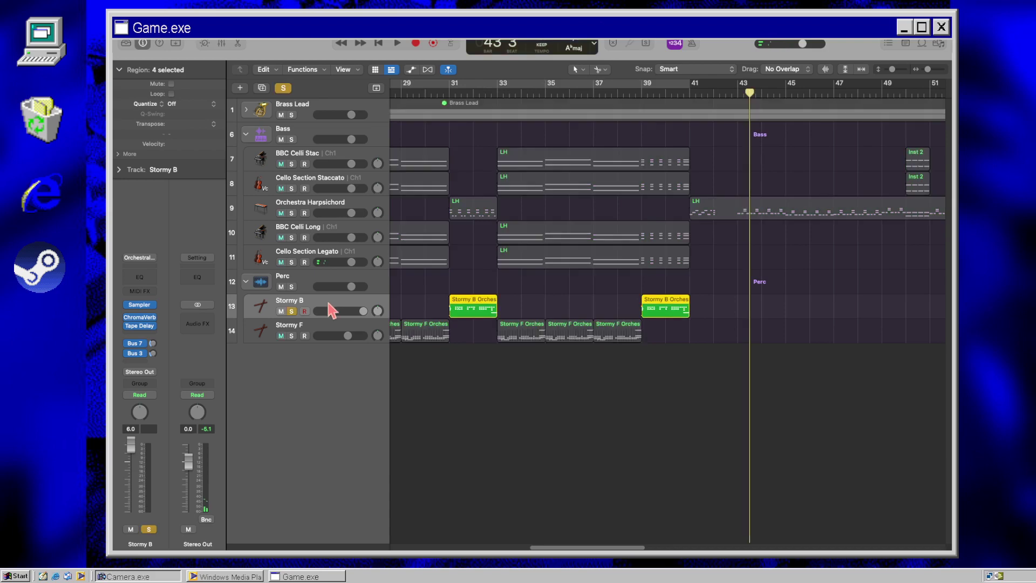
pyautogui.press('e')
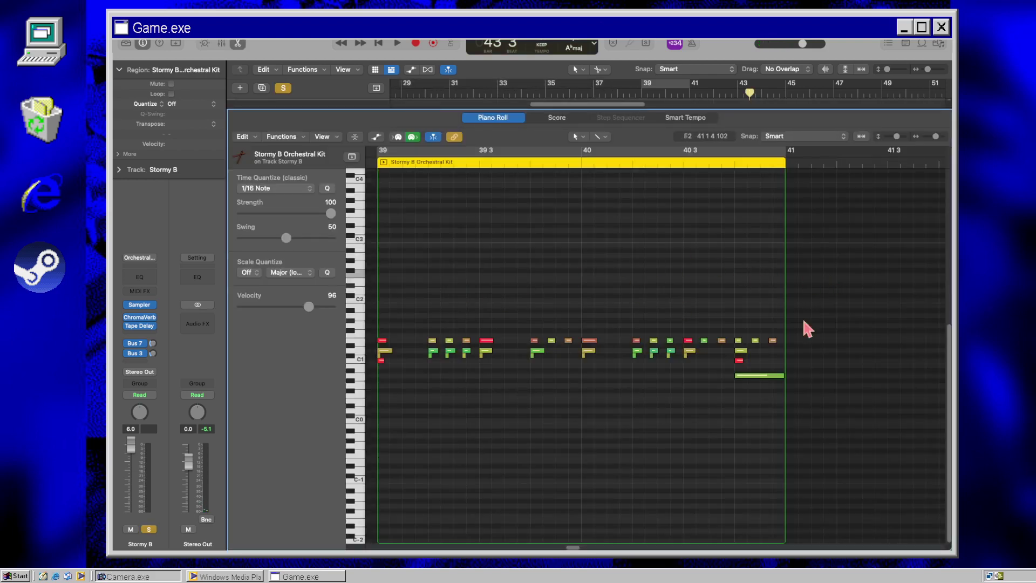
pyautogui.moveTo(830, 280); pyautogui.dragTo(370, 421)
pyautogui.rightClick(479, 240)
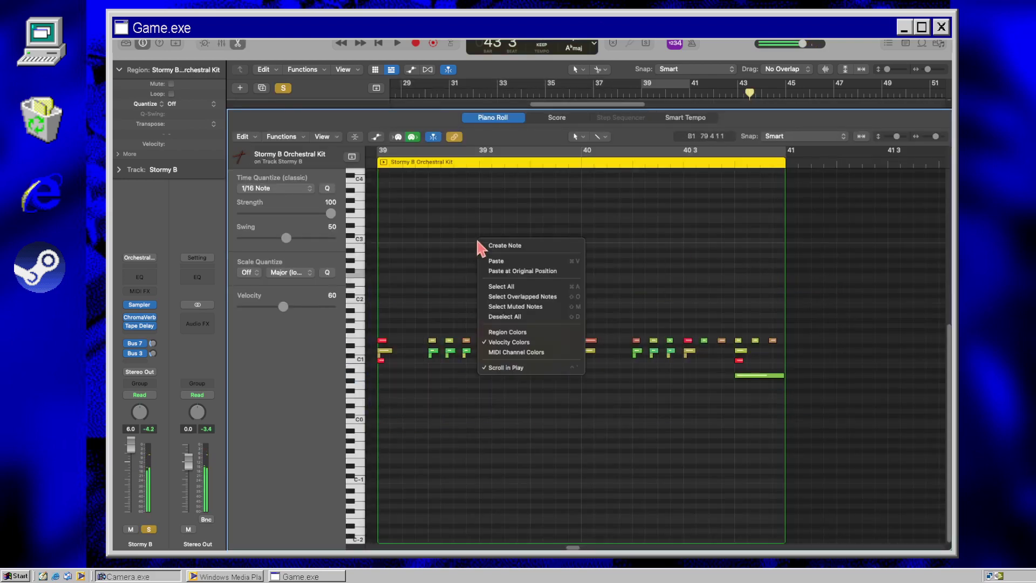
pyautogui.click(532, 286)
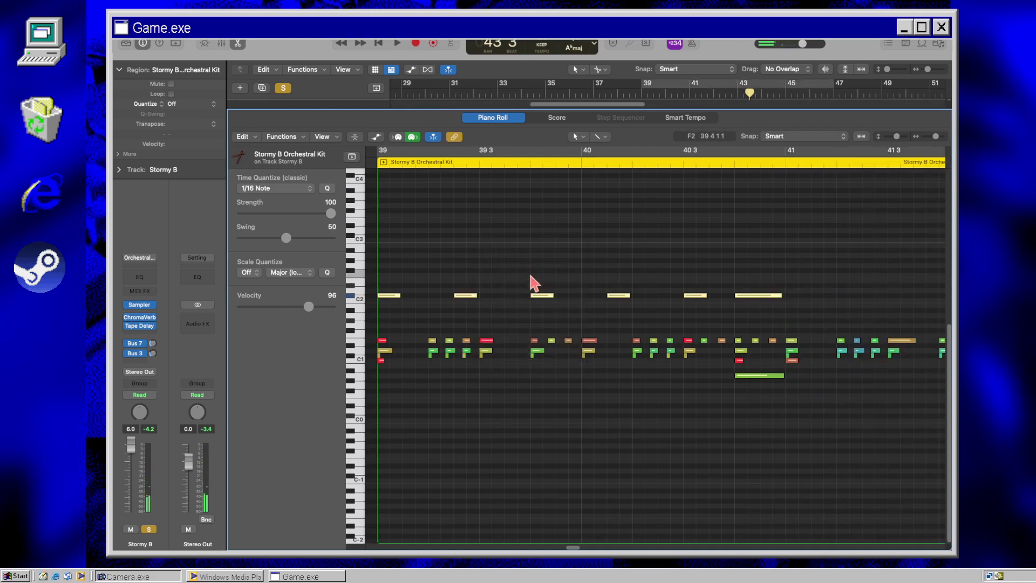
# Step: Shorten the Stormy B region at bar 39 to end at bar 41 and reopen it in the Piano Roll
pyautogui.press('e')
pyautogui.moveTo(833, 310); pyautogui.dragTo(688, 326)
pyautogui.press('e')
pyautogui.click(428, 331)
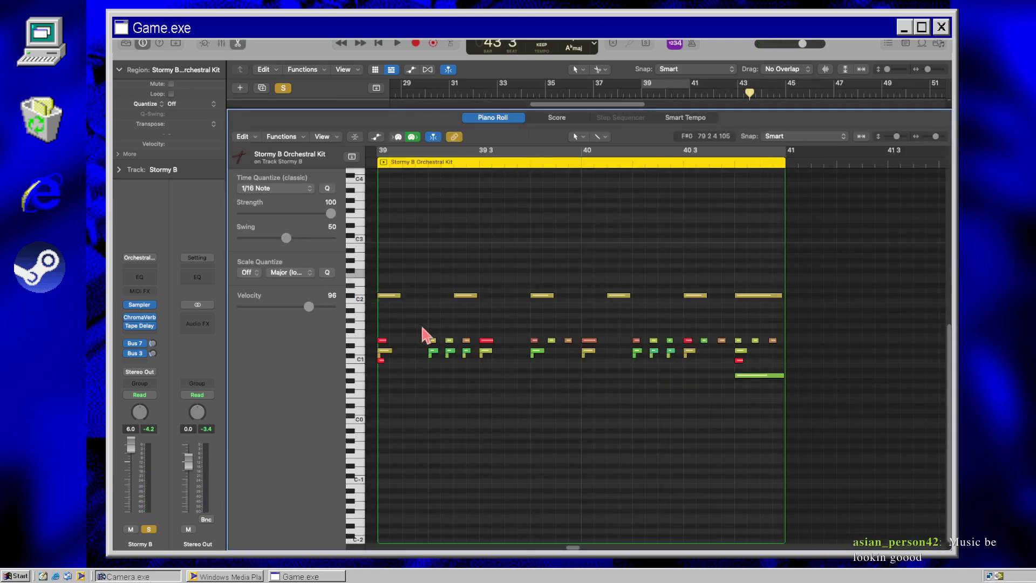
# Step: Line up the percussion hits in the bar 39 region with the pasted cello notes and delete the extra hits in between
pyautogui.click(382, 341)
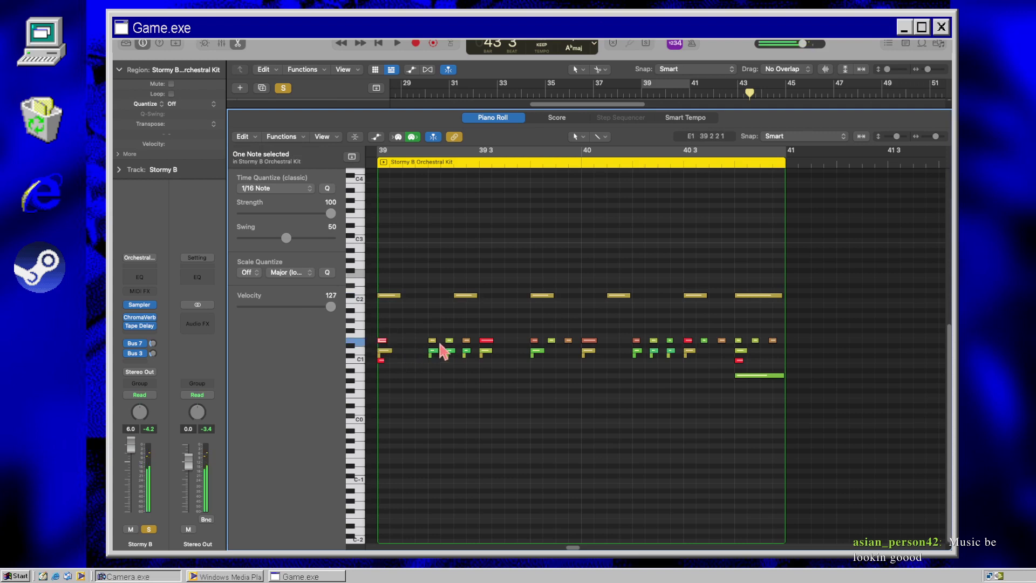
pyautogui.moveTo(424, 326); pyautogui.dragTo(448, 367)
pyautogui.moveTo(450, 352)
pyautogui.mouseDown()
pyautogui.moveTo(463, 359)
pyautogui.moveTo(469, 347)
pyautogui.moveTo(470, 363)
pyautogui.moveTo(471, 348)
pyautogui.moveTo(460, 350)
pyautogui.mouseUp()
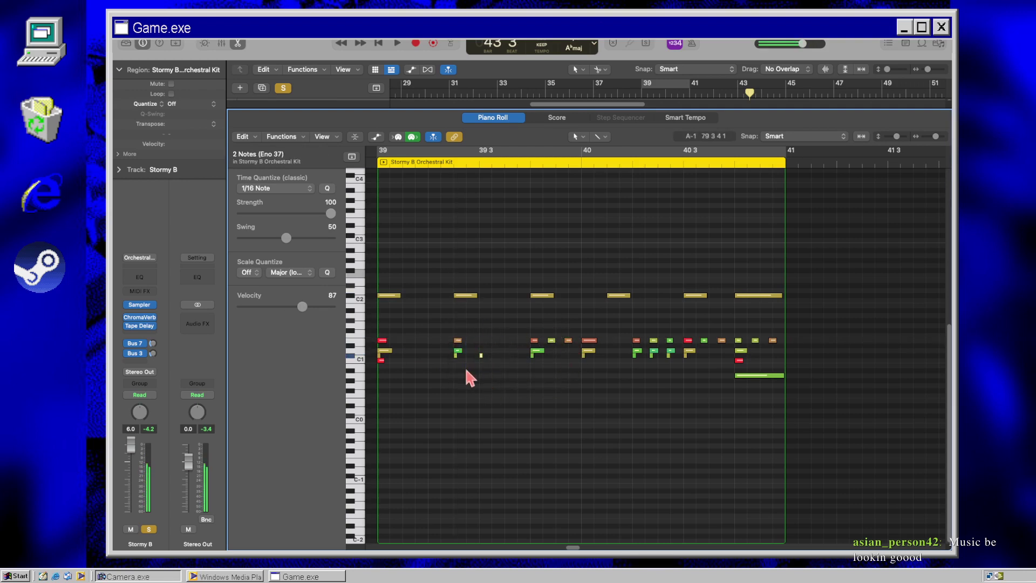
pyautogui.click(553, 340)
pyautogui.moveTo(556, 343); pyautogui.dragTo(674, 383)
pyautogui.press('Delete')
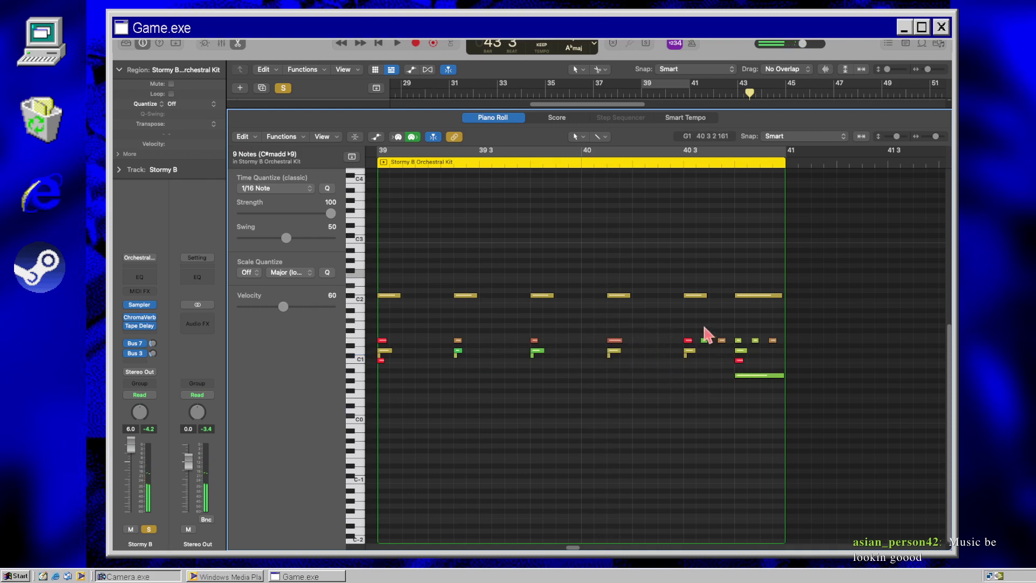
pyautogui.moveTo(705, 339); pyautogui.dragTo(770, 354)
pyautogui.press('Delete')
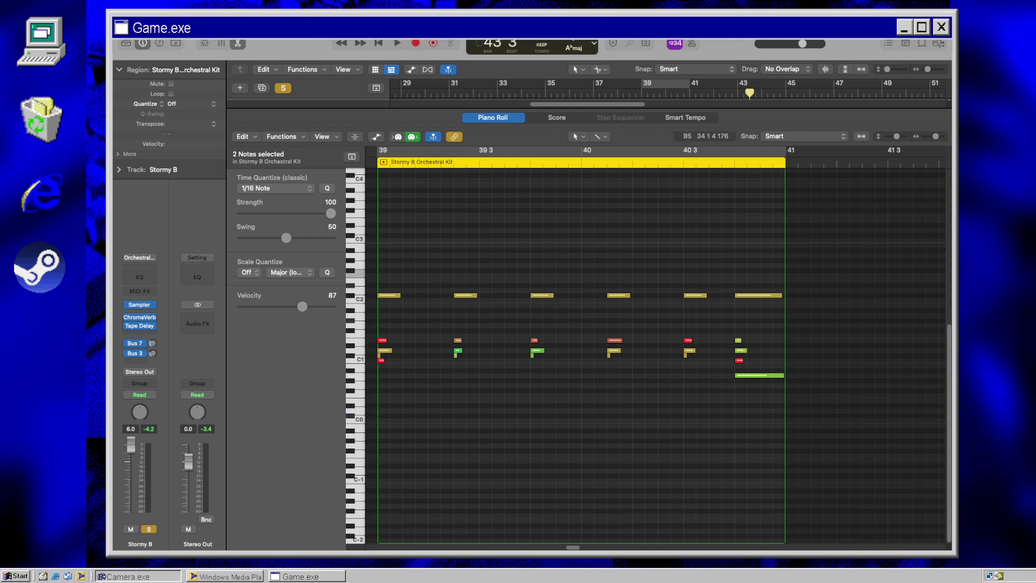
# Step: Play the soloed Stormy B region from just before bar 39 to check the edited rhythm
pyautogui.hscroll(-5, 576, 451)
pyautogui.click(509, 163)
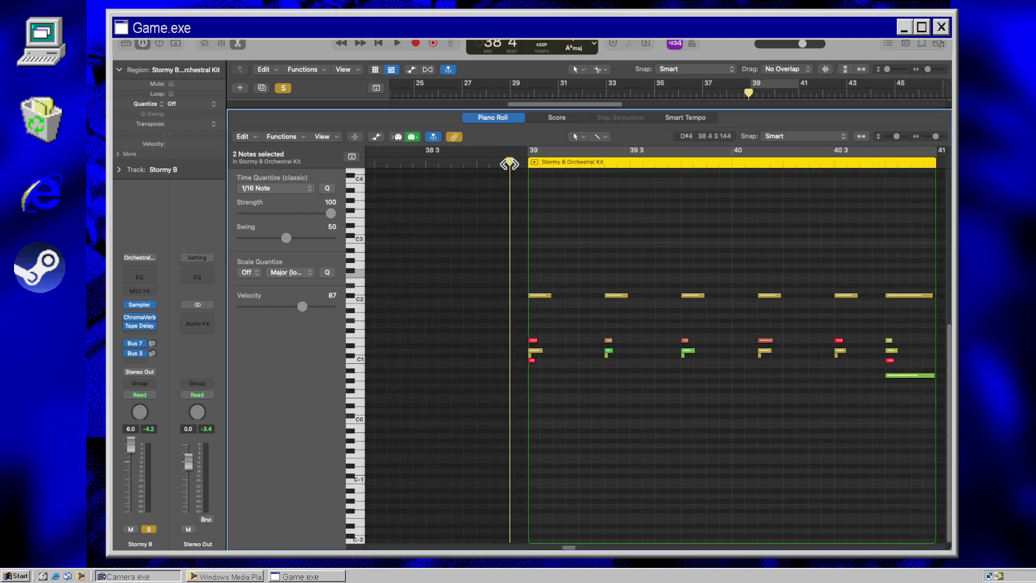
pyautogui.press('space')
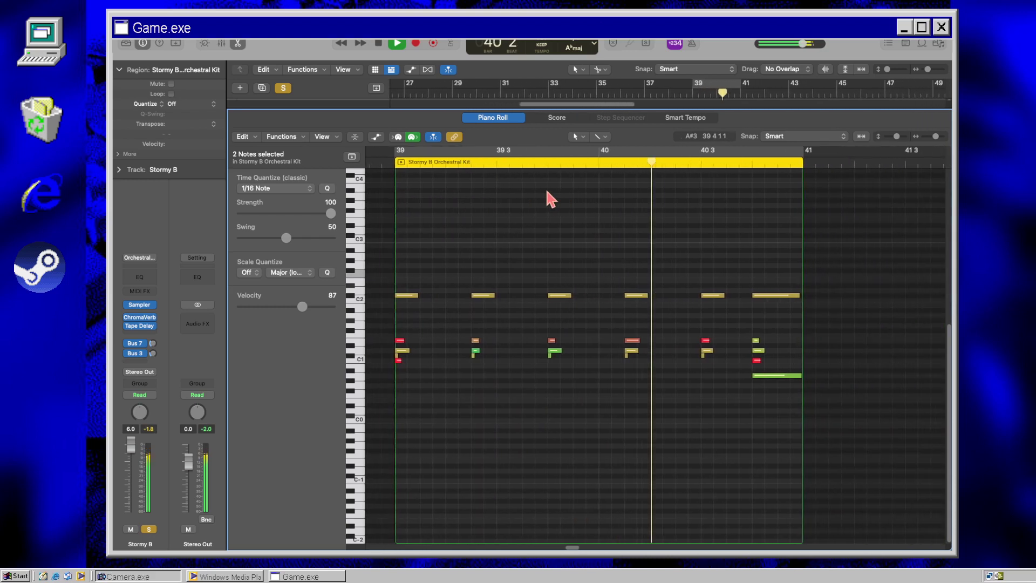
pyautogui.press('space')
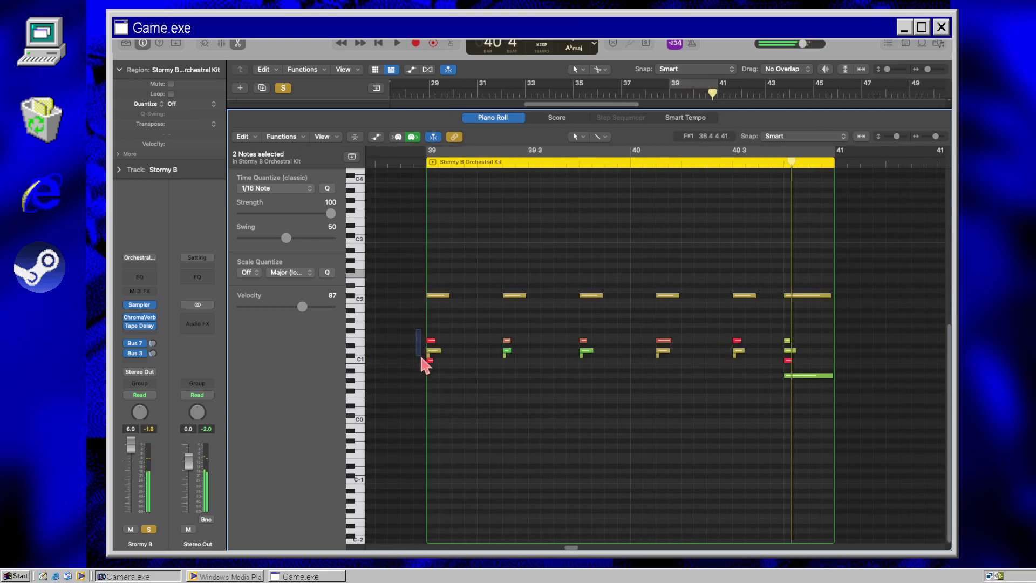
# Step: Close the Piano Roll, turn off the Stormy B solo and play the full arrangement into bar 43
pyautogui.click(438, 295)
pyautogui.press('e')
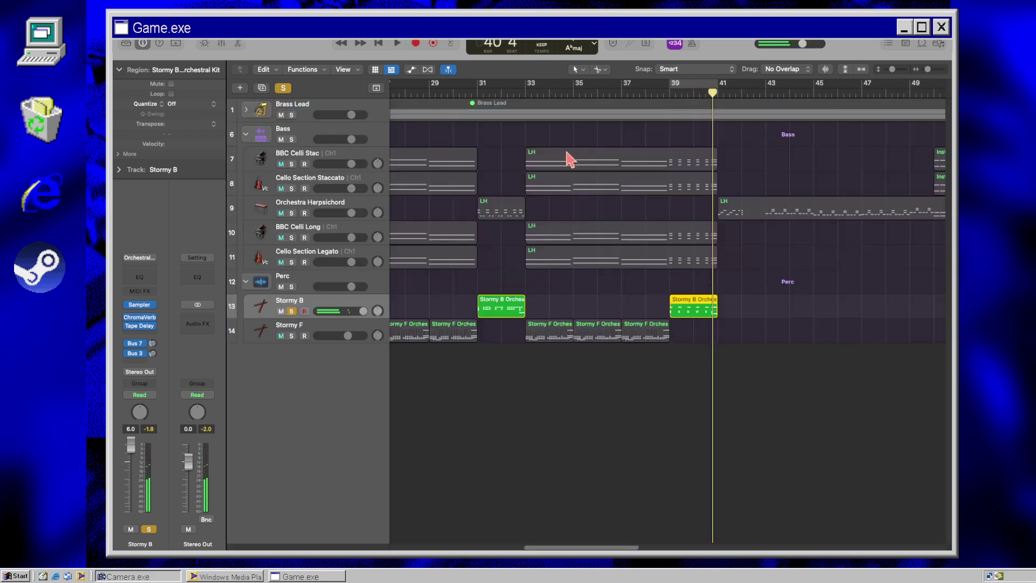
pyautogui.press('super+a')
pyautogui.press('space')
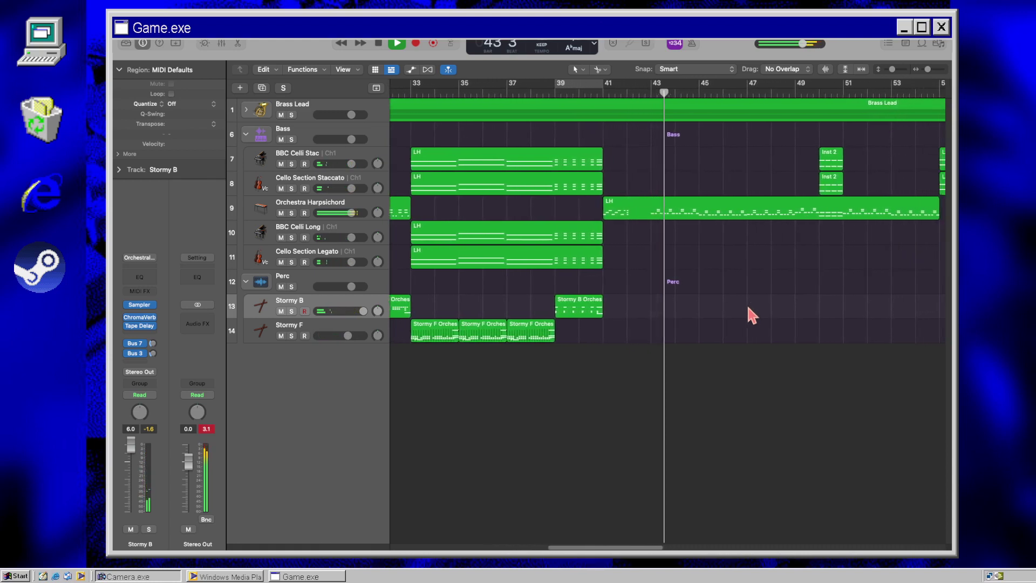
pyautogui.press('space')
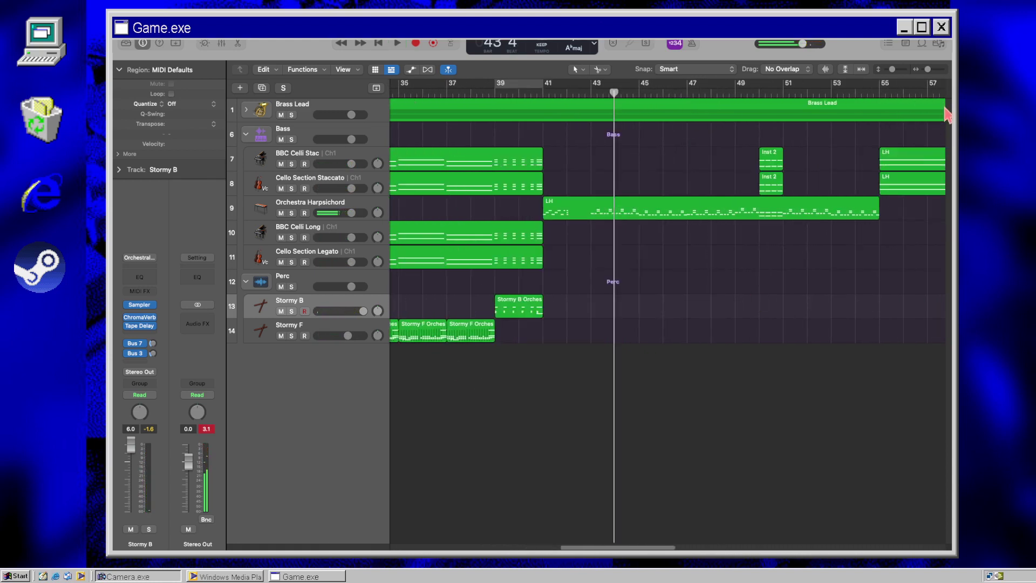
# Step: Add the Stormy F Orchestral Kit loop at bar 43 on the Stormy F track and hide the loop browser
pyautogui.press('o')
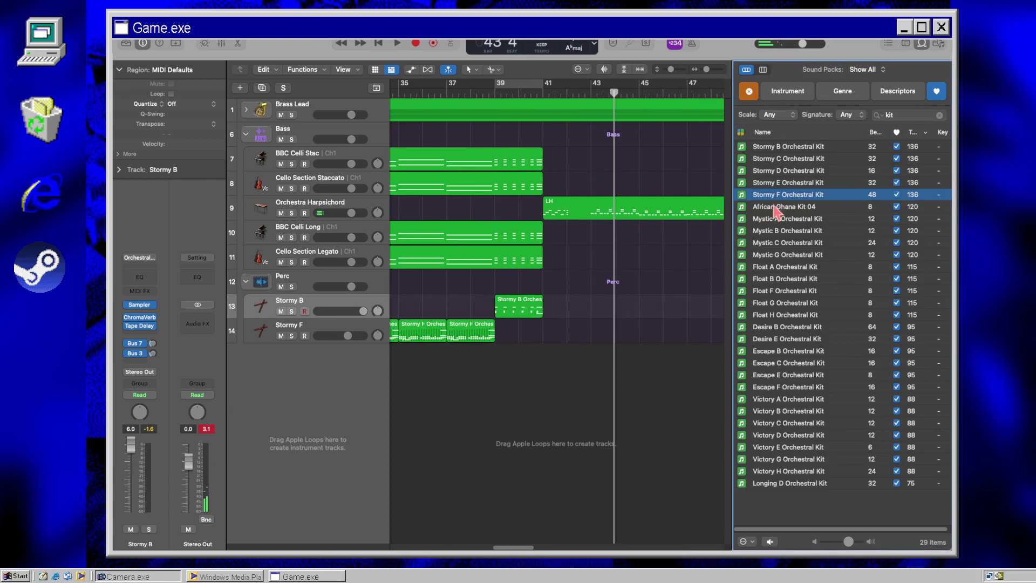
pyautogui.moveTo(775, 210); pyautogui.dragTo(600, 336)
pyautogui.moveTo(595, 334); pyautogui.dragTo(596, 337)
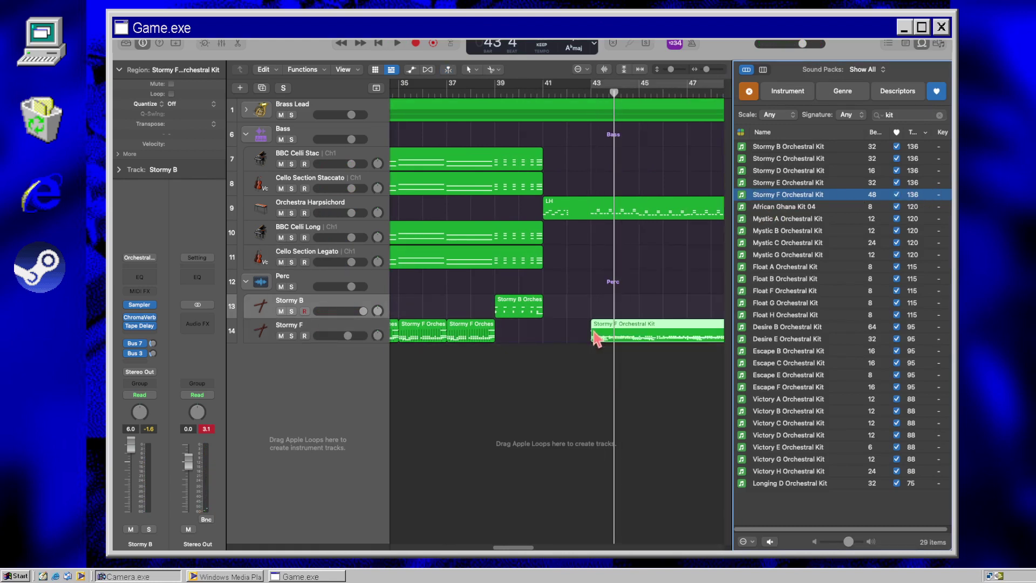
pyautogui.press('o')
pyautogui.click(684, 154)
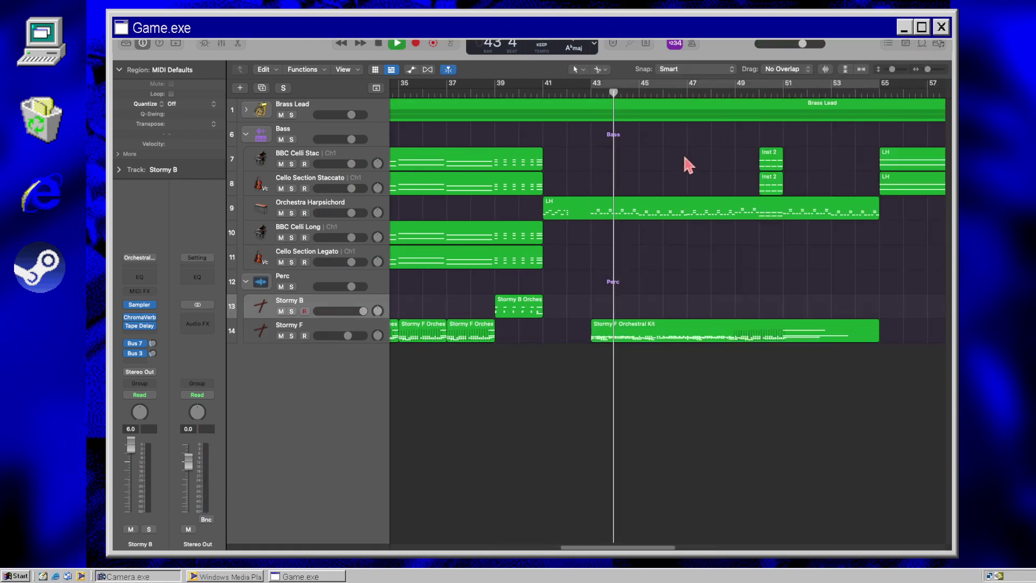
# Step: Play the new Stormy F region at bar 43, and replay the arrangement from an earlier point through bar 70
pyautogui.press('space')
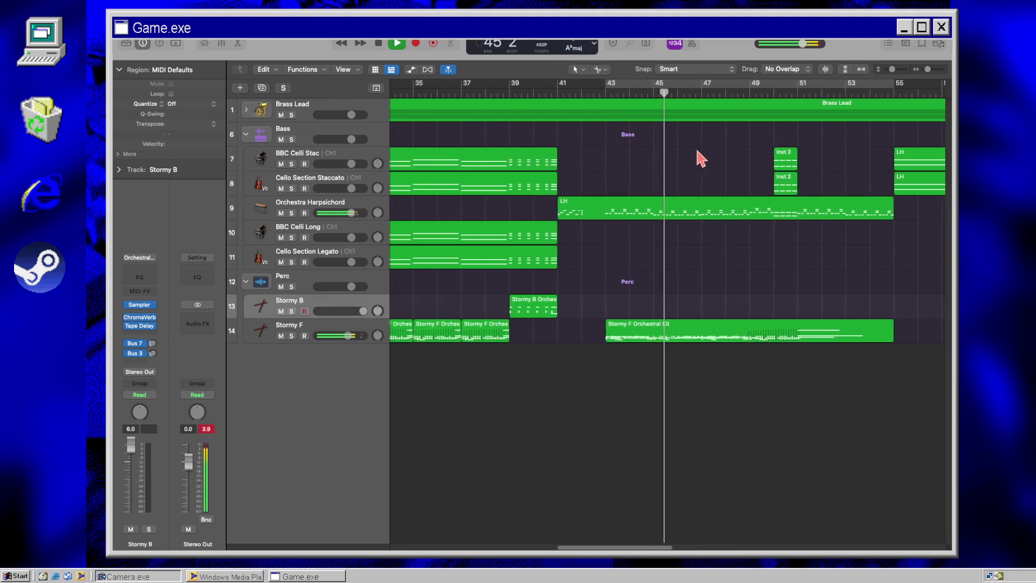
pyautogui.press('space')
pyautogui.hscroll(-10, 616, 164)
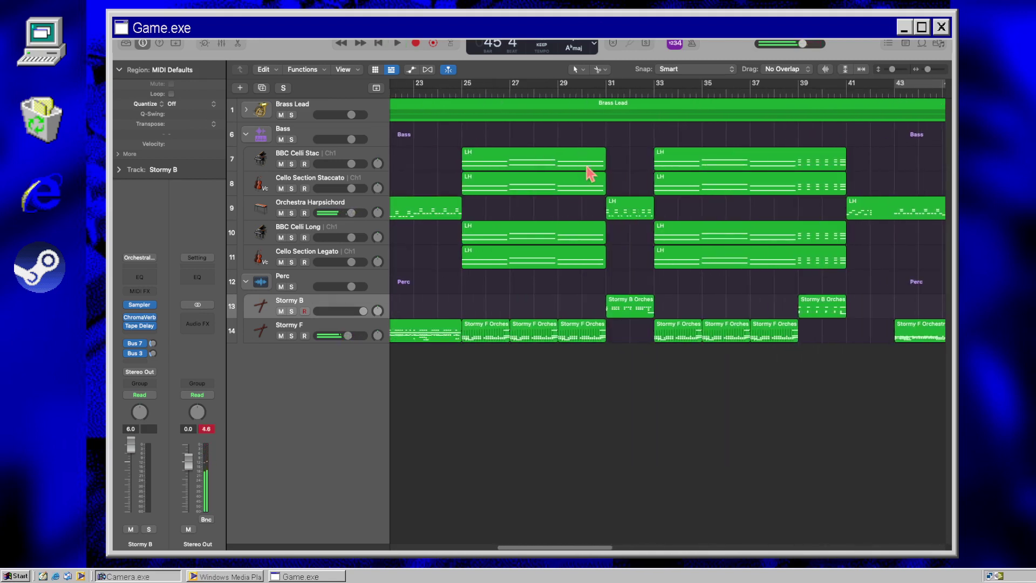
pyautogui.press('space')
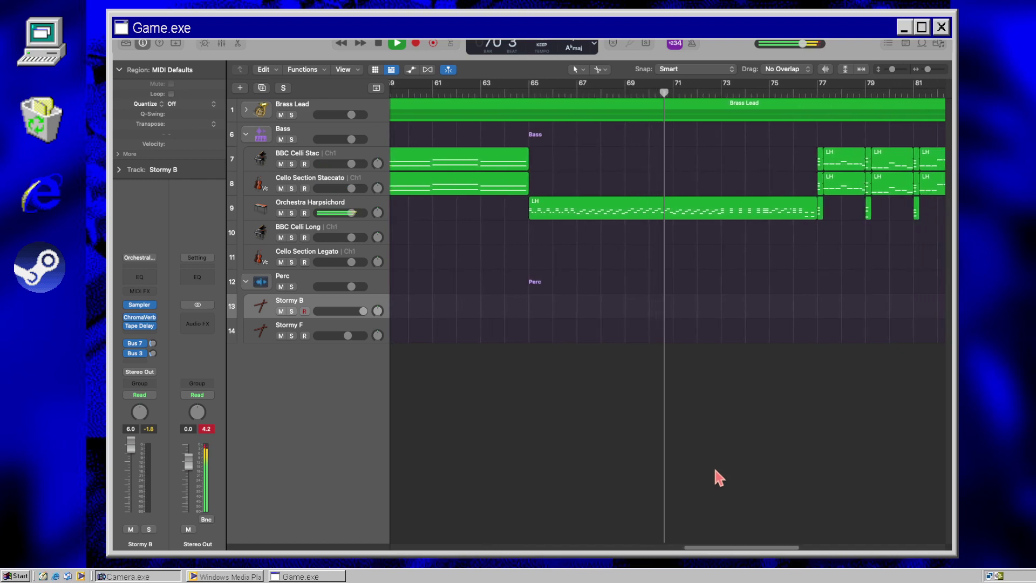
pyautogui.hscroll(-10, 669, 350)
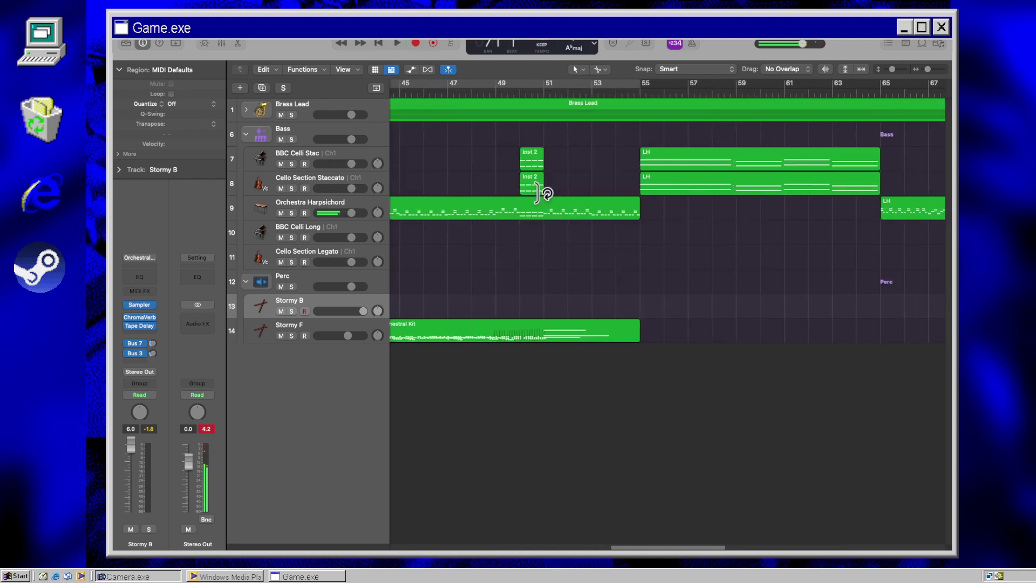
pyautogui.press('space')
# Step: Replay from just before bar 38 into the Stormy F region at bar 43, and play the arrangement again from the beginning
pyautogui.hscroll(-3, 621, 277)
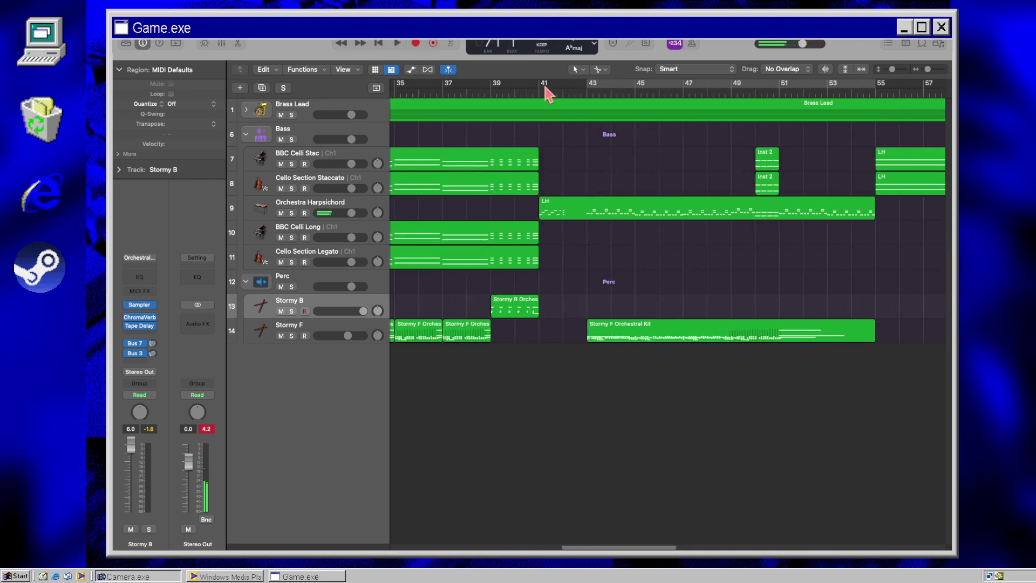
pyautogui.click(460, 93)
pyautogui.press('space')
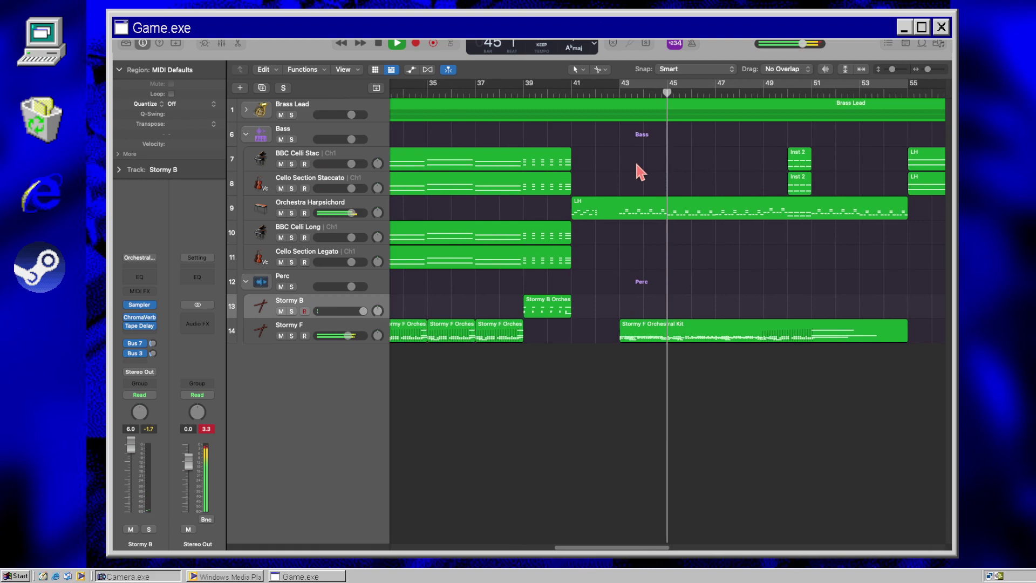
pyautogui.moveTo(669, 130); pyautogui.dragTo(767, 161)
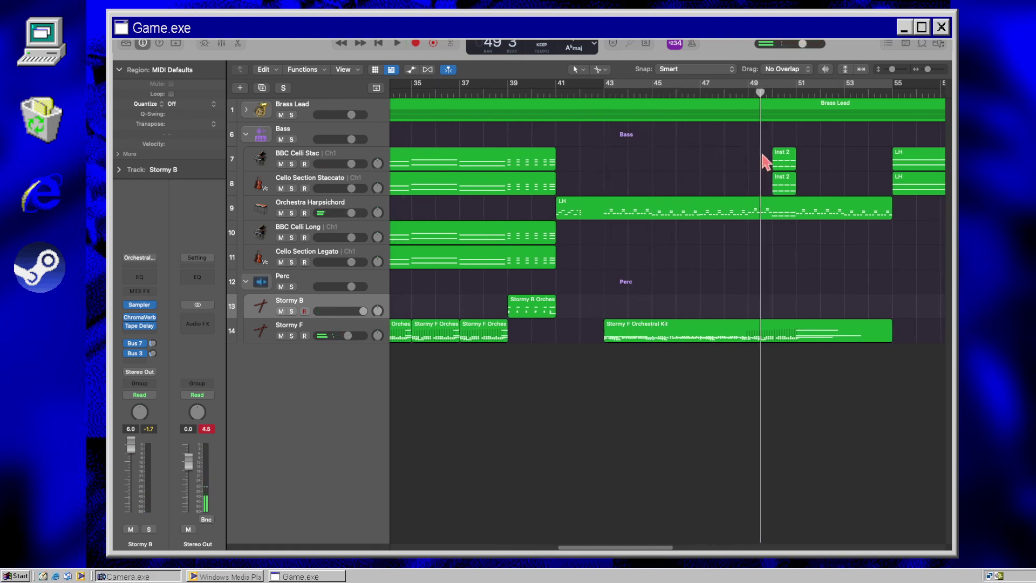
pyautogui.press('Return')
pyautogui.press('space')
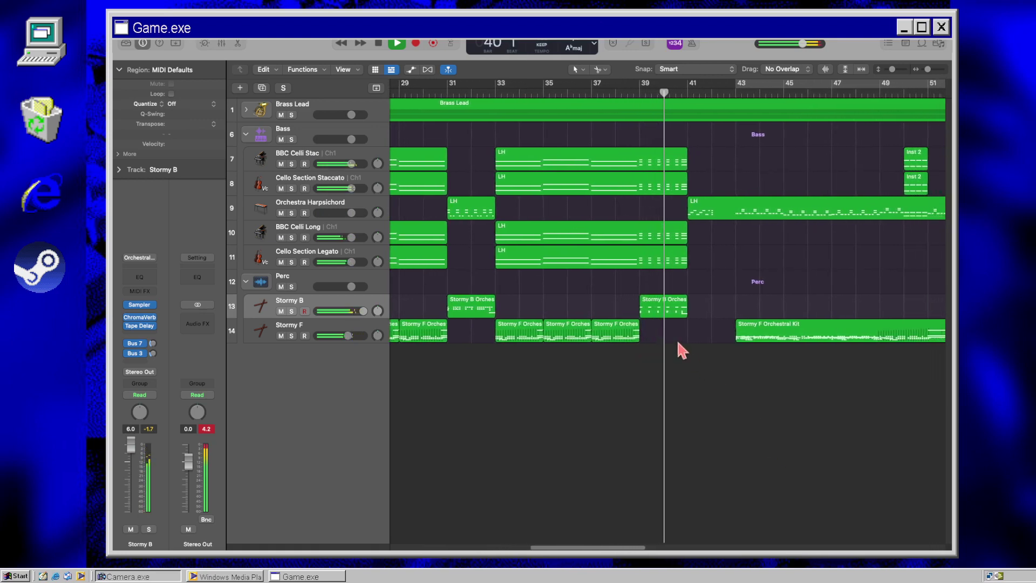
# Step: Solo Stormy B, open its bar 39 region in the Piano Roll and play it from the start
pyautogui.click(658, 312)
pyautogui.press('space')
pyautogui.press('s')
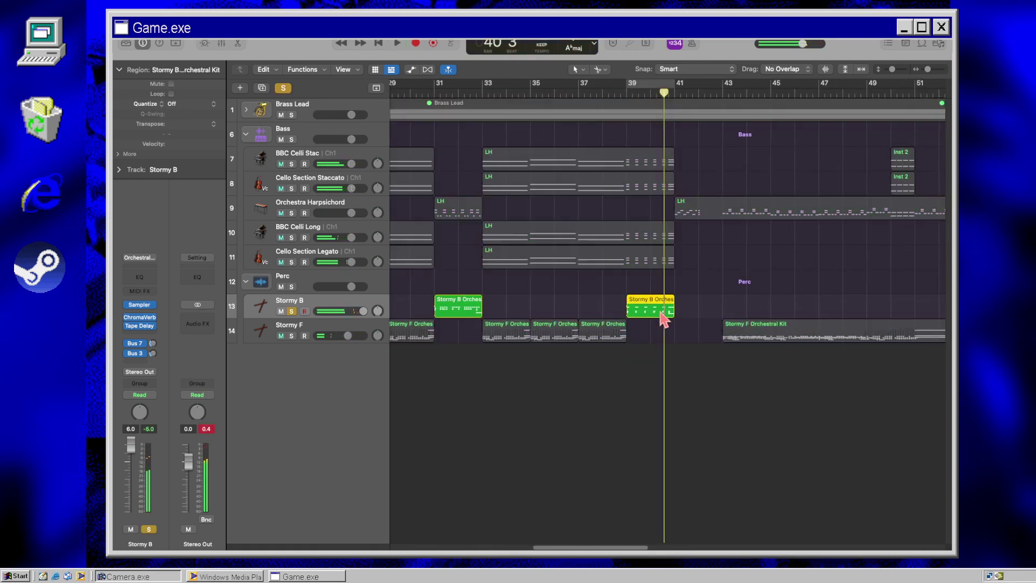
pyautogui.doubleClick(662, 316)
pyautogui.doubleClick(405, 163)
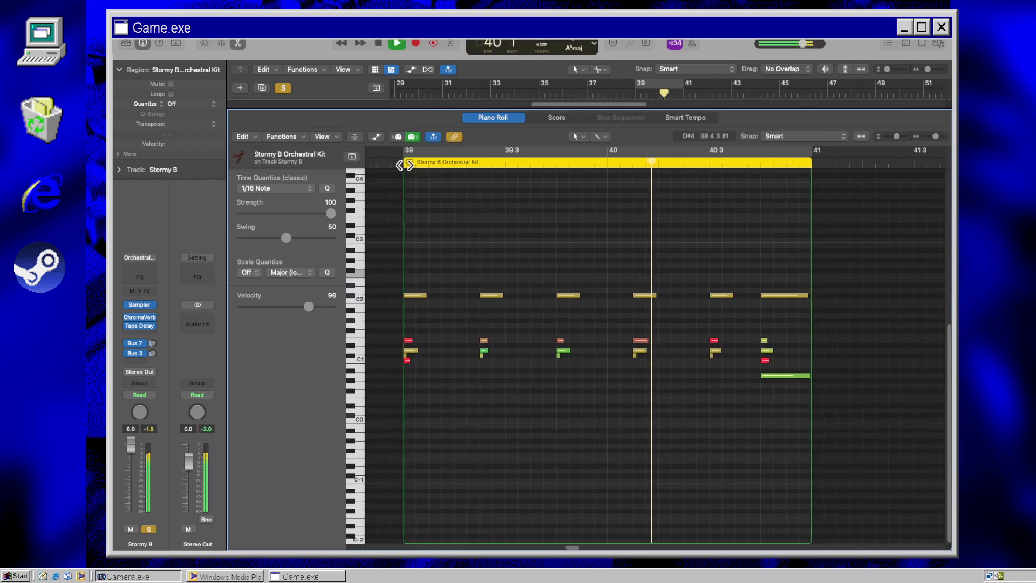
pyautogui.press('space')
pyautogui.hscroll(-4, 645, 457)
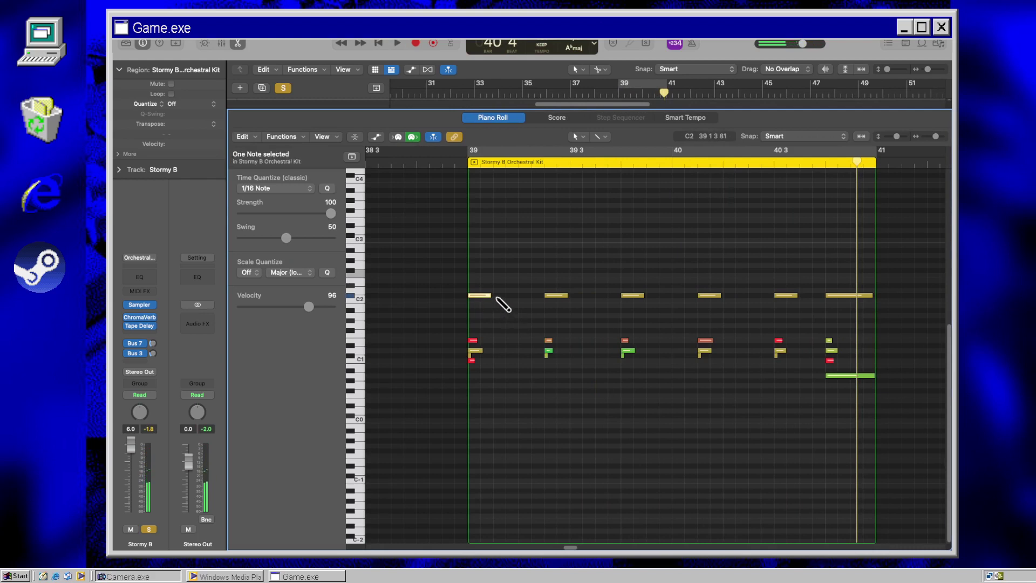
# Step: Try an extra copied C#2 note shortly after the first hit of bar 39, auditioning slightly different positions
pyautogui.doubleClick(439, 159)
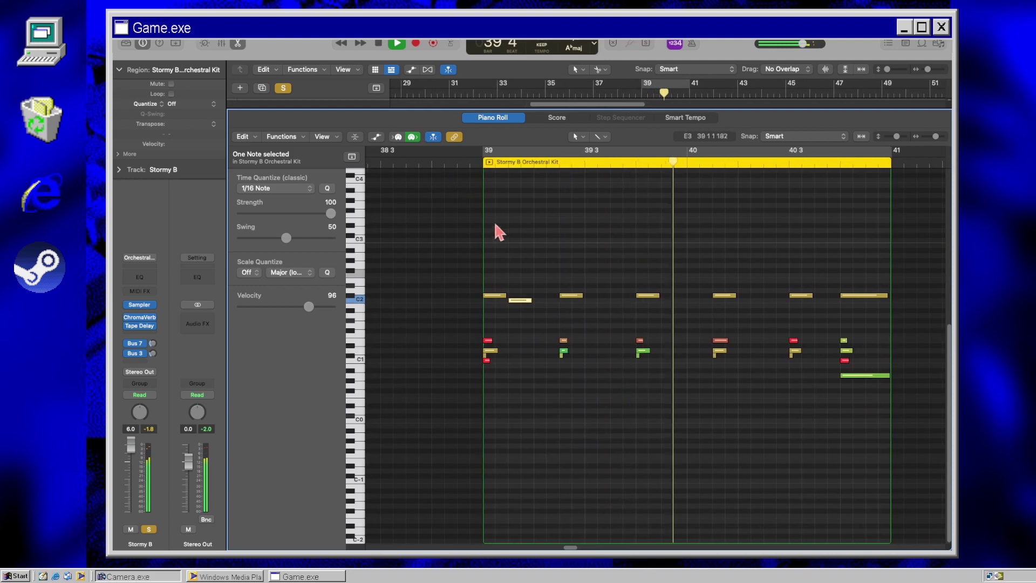
pyautogui.press('space')
pyautogui.moveTo(517, 309); pyautogui.dragTo(514, 302)
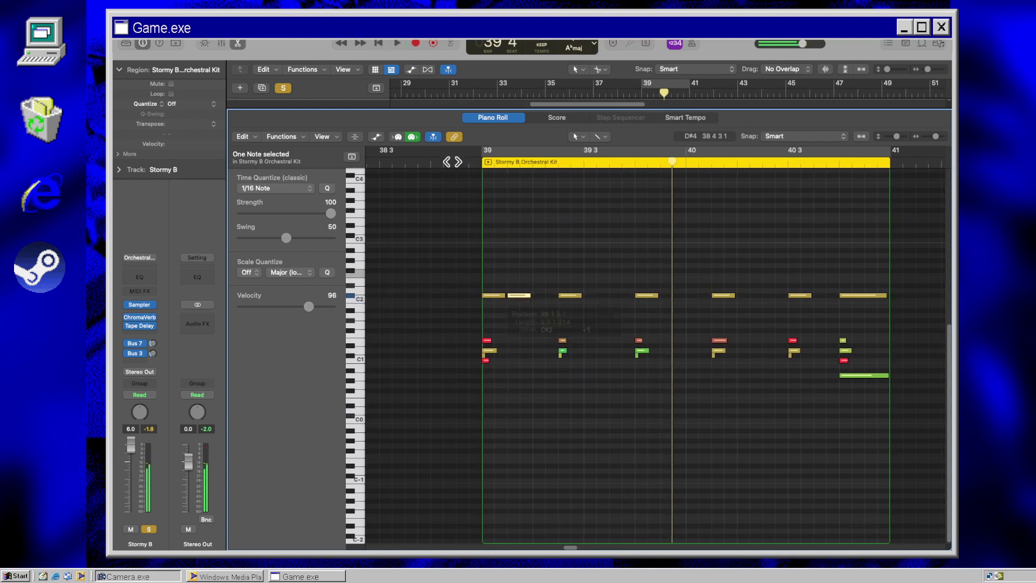
pyautogui.doubleClick(453, 160)
pyautogui.press('space')
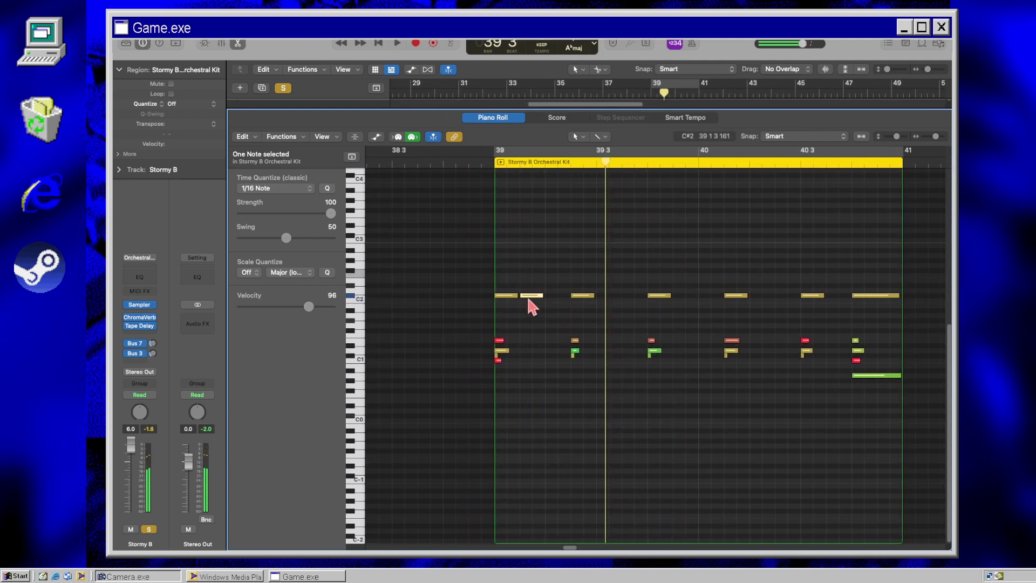
pyautogui.moveTo(535, 307); pyautogui.dragTo(548, 301)
pyautogui.doubleClick(474, 161)
pyautogui.press('space')
pyautogui.doubleClick(484, 161)
pyautogui.press('space')
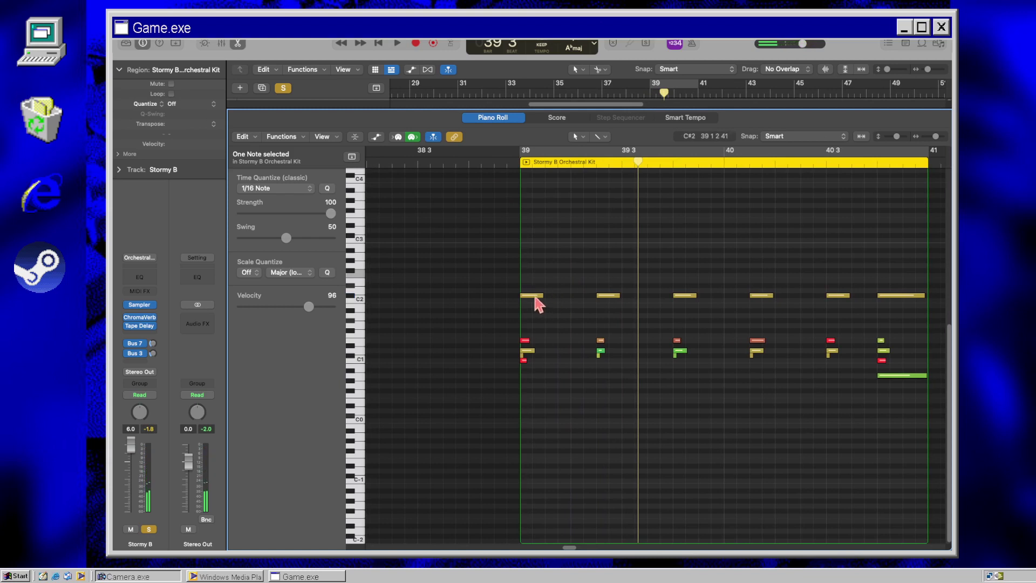
# Step: Add five extra C#2 notes between the hits of bars 39 and 40, one before each following hit, and play the region
pyautogui.doubleClick(488, 161)
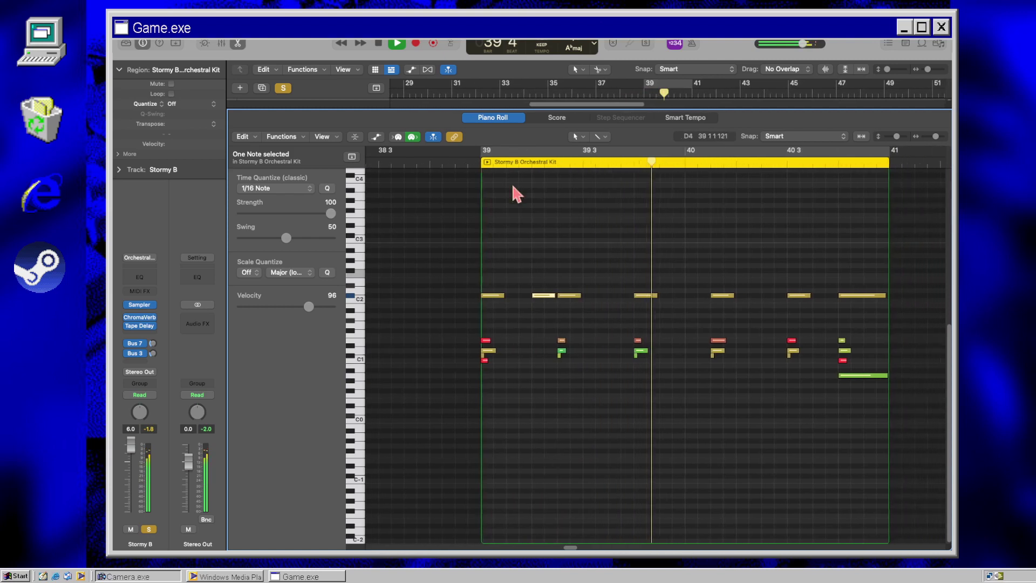
pyautogui.press('space')
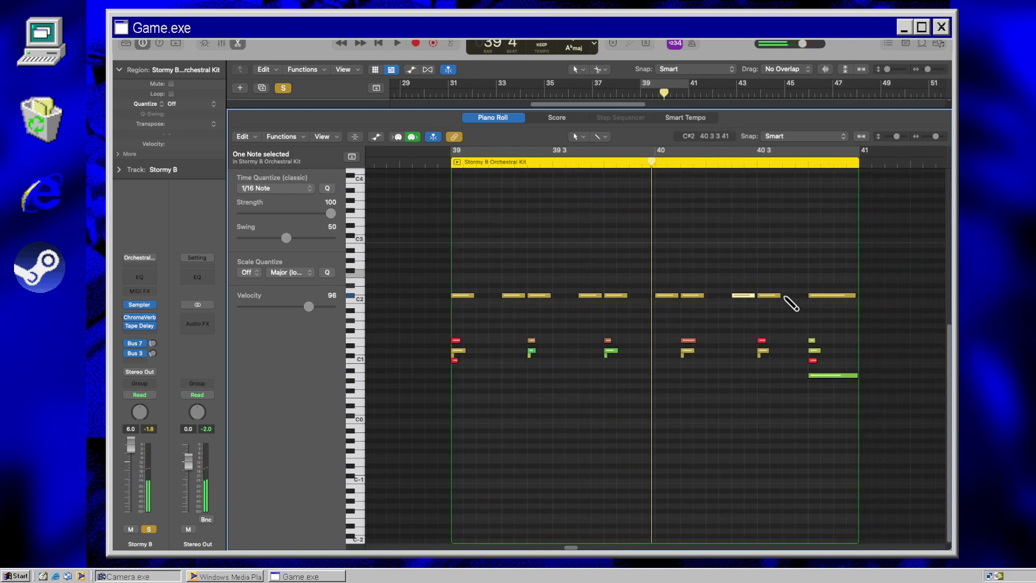
pyautogui.press('space')
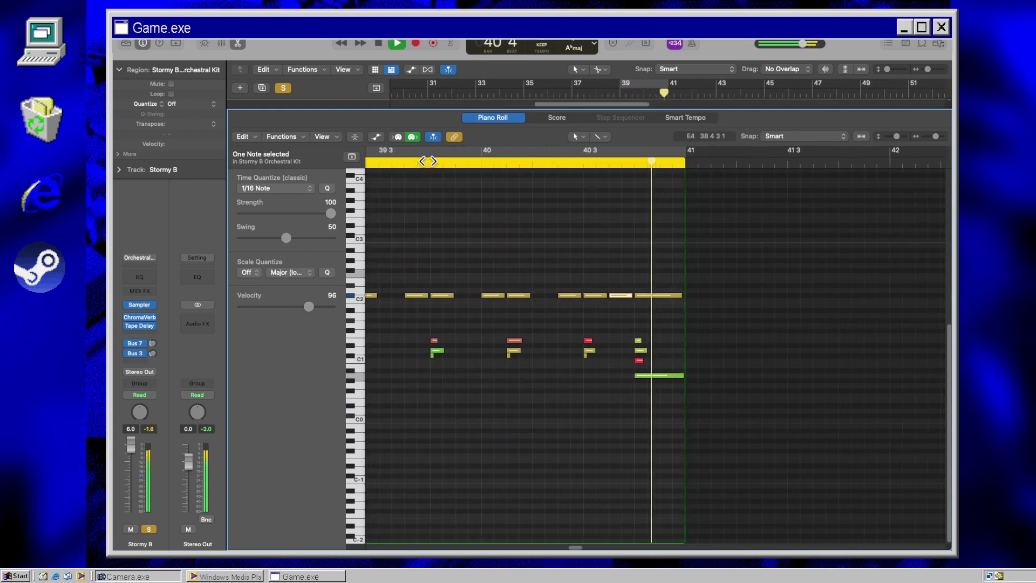
pyautogui.press('space')
pyautogui.click(572, 406)
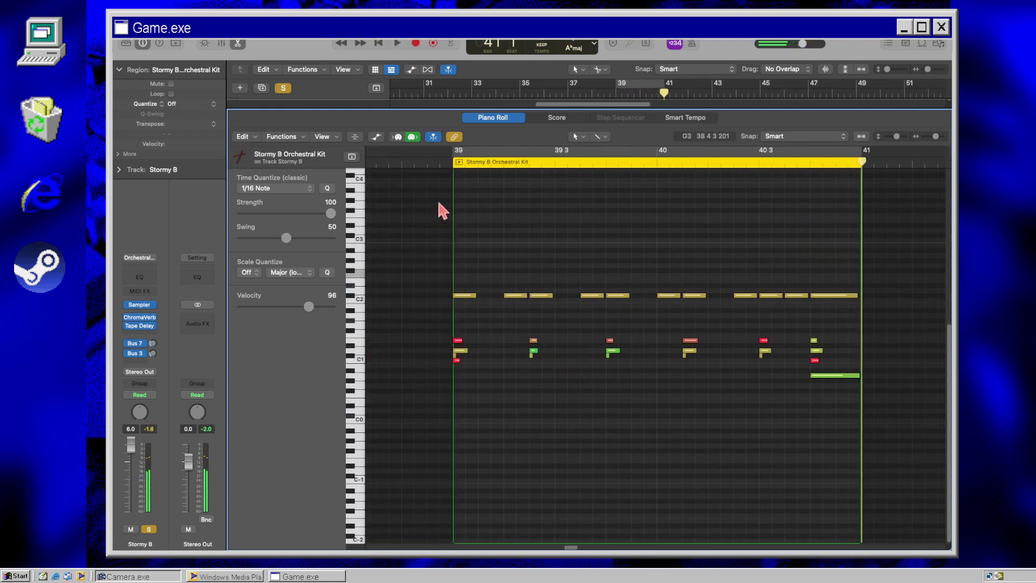
pyautogui.press('space')
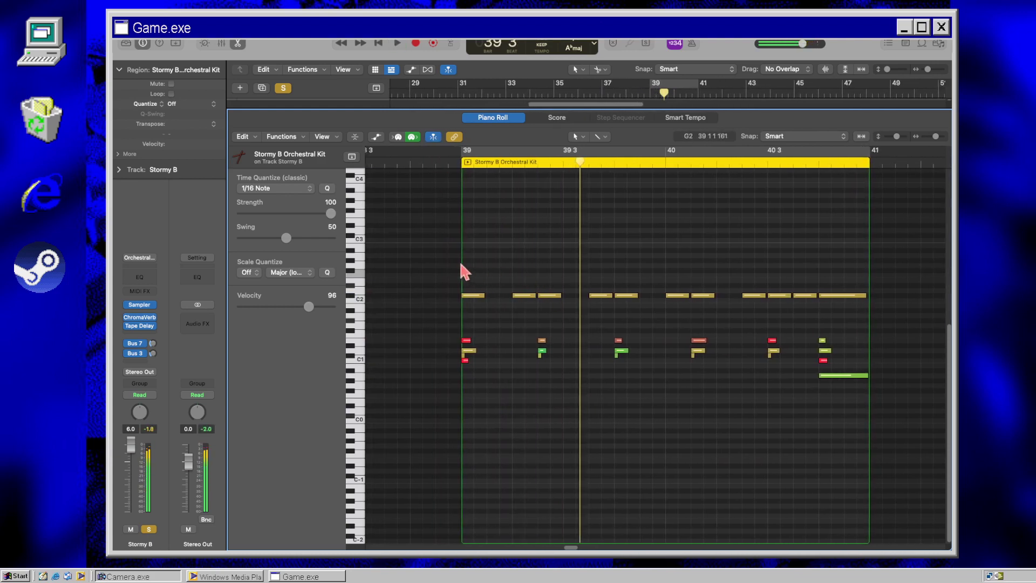
# Step: Move all the C#2 notes in the region down to a low key between C1 and C0
pyautogui.moveTo(437, 259); pyautogui.dragTo(875, 296)
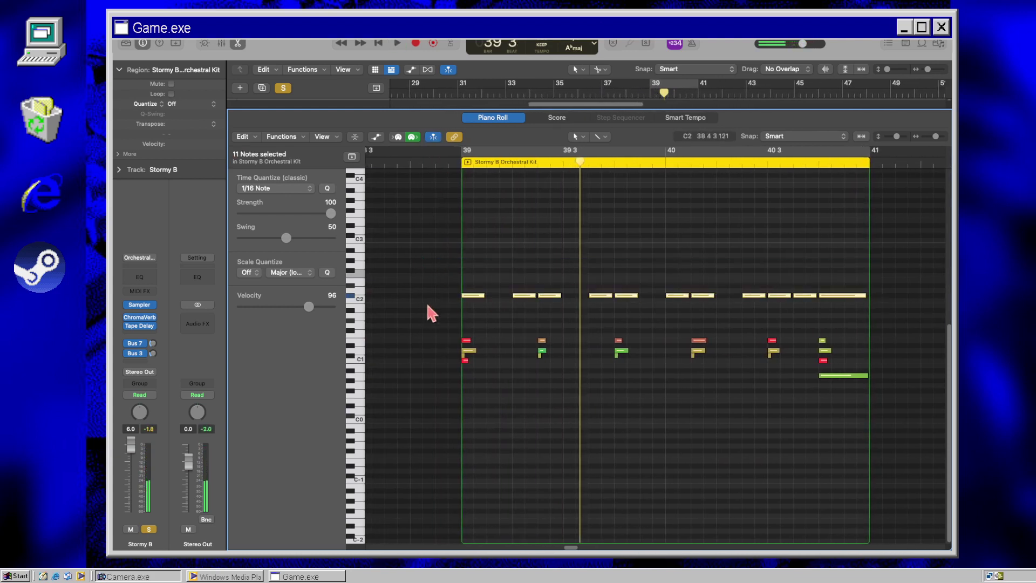
pyautogui.moveTo(469, 299); pyautogui.dragTo(469, 389)
pyautogui.click(530, 402)
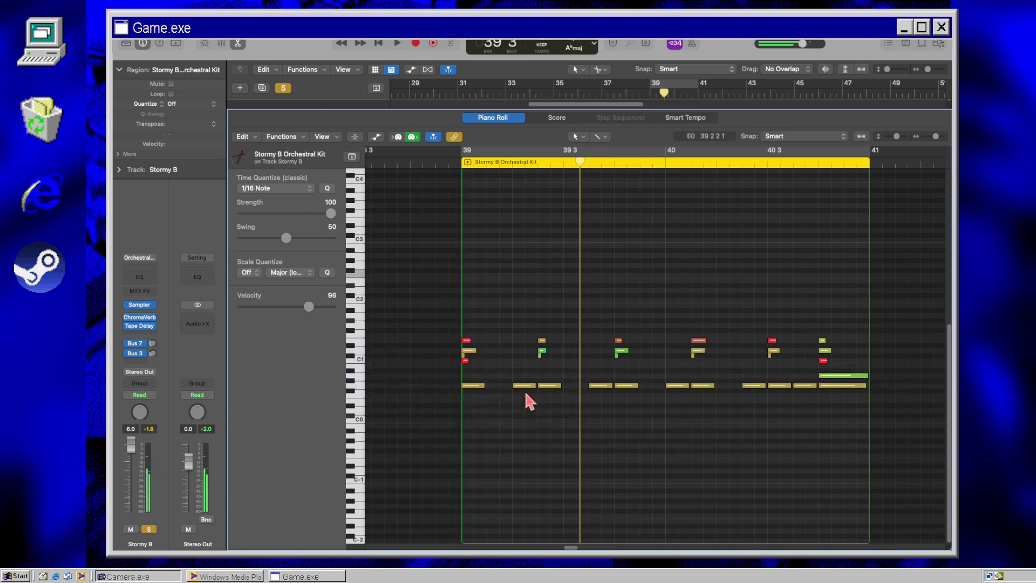
# Step: Move the five added in-between notes back up to C#2 and play the region
pyautogui.click(676, 391)
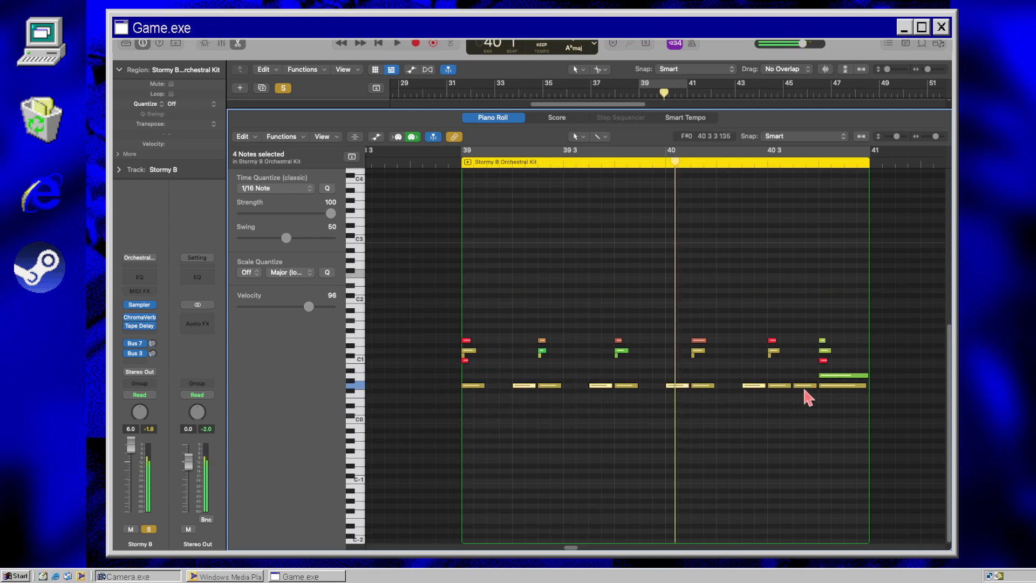
pyautogui.moveTo(526, 386); pyautogui.dragTo(523, 299)
pyautogui.press('space')
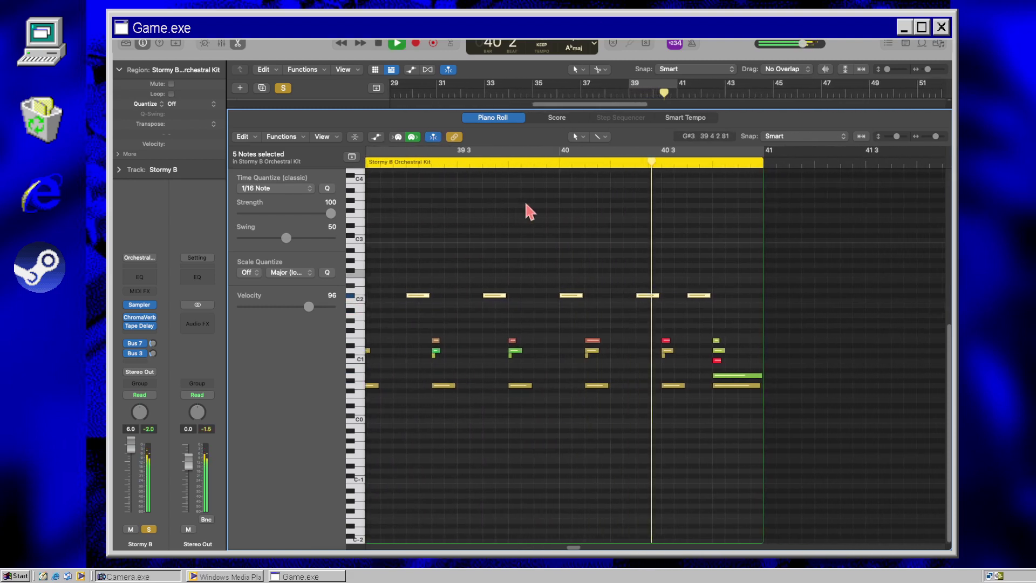
pyautogui.press('space')
pyautogui.hscroll(-3, 518, 443)
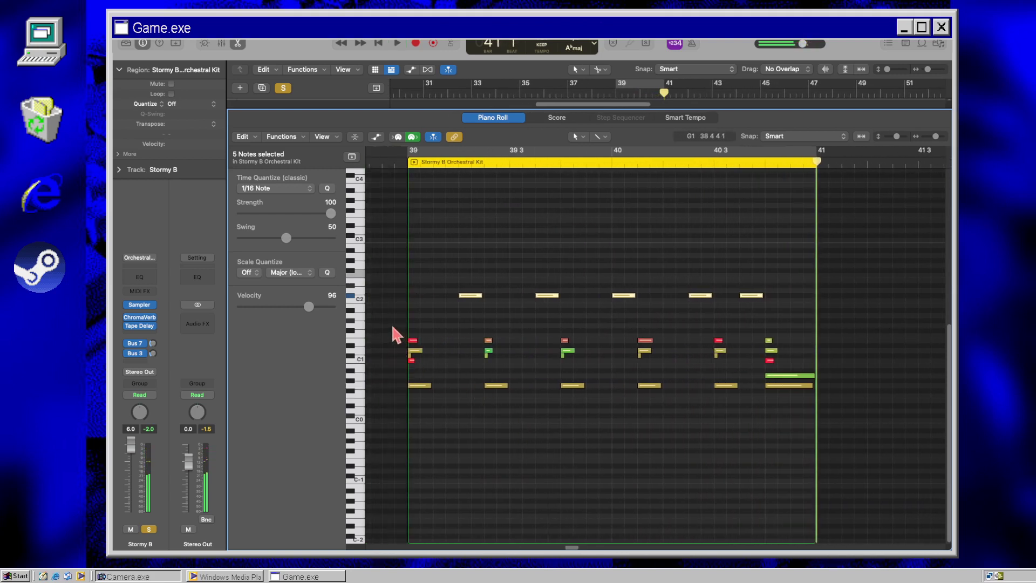
# Step: Raise the velocity of all notes below the C#2 row to 79 and play the region
pyautogui.moveTo(383, 326); pyautogui.dragTo(890, 419)
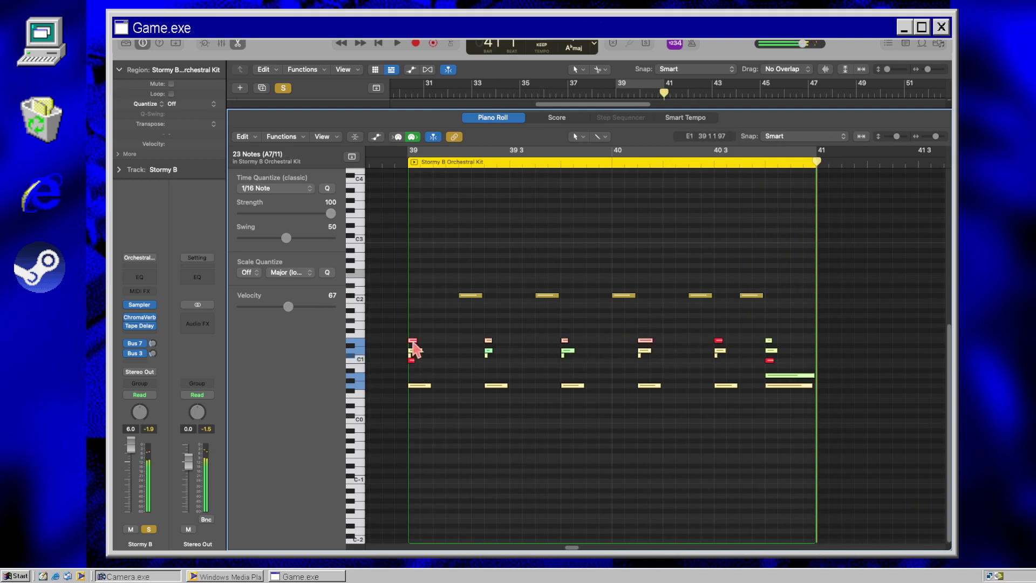
pyautogui.click(479, 274)
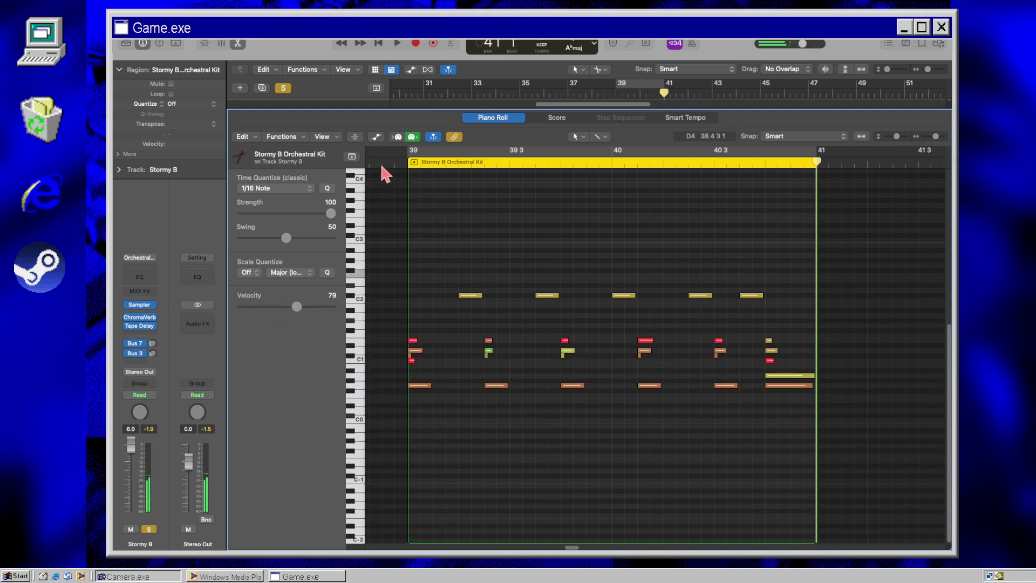
pyautogui.press('space')
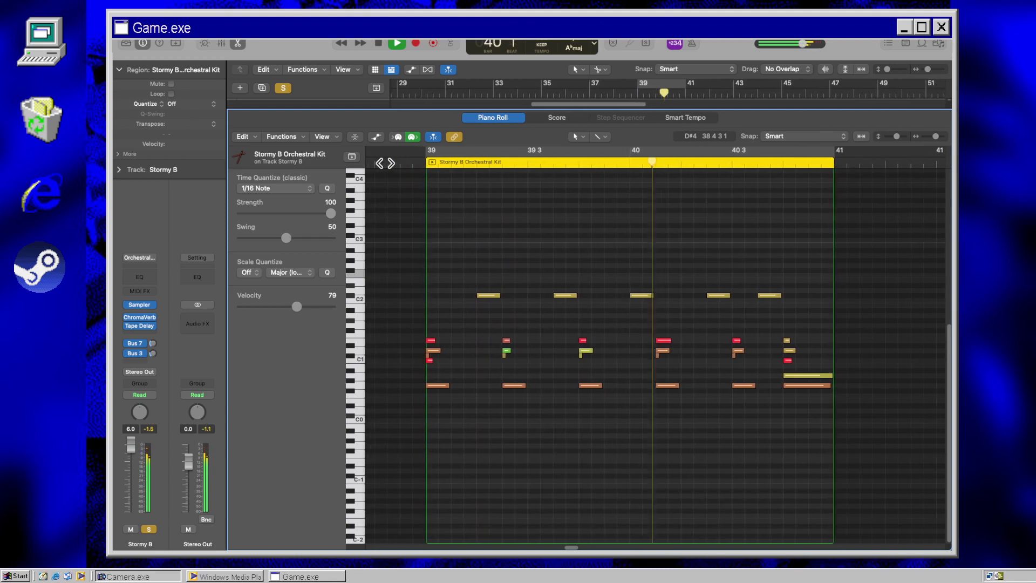
pyautogui.press('space')
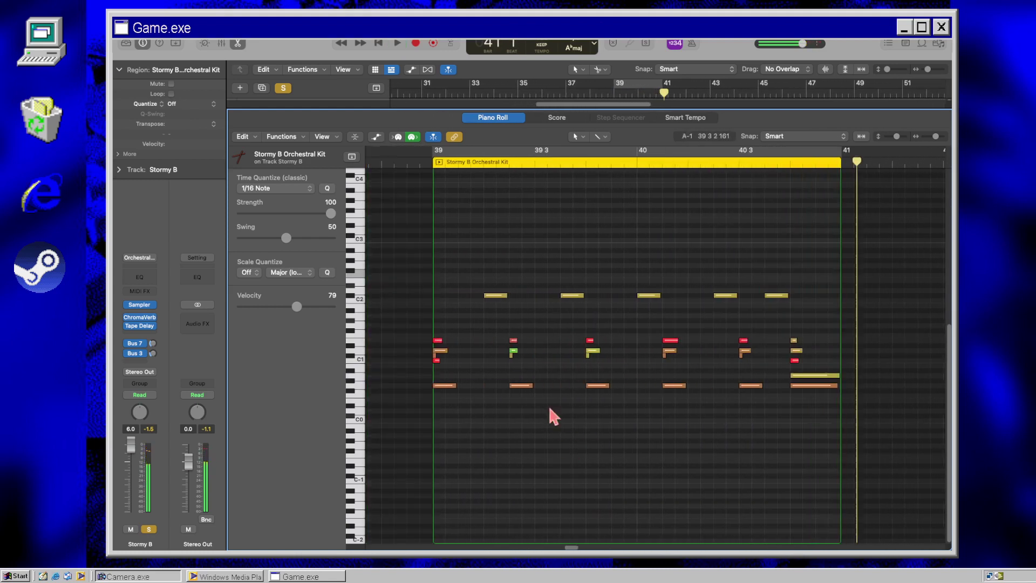
# Step: Try raising the second, third and fourth upper notes by rising steps and lowering the fifth to G#1, and play the region
pyautogui.moveTo(570, 296); pyautogui.dragTo(568, 268)
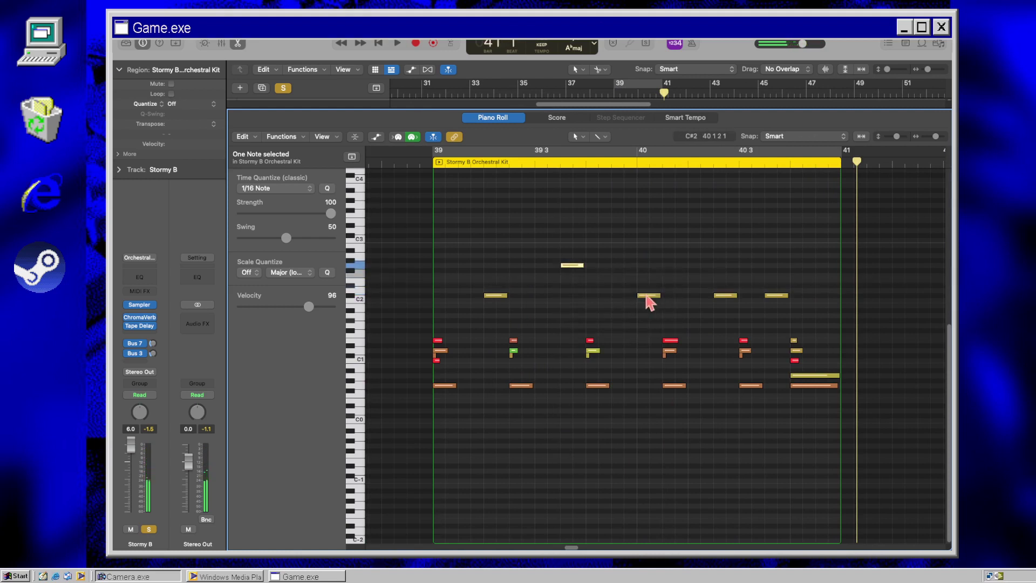
pyautogui.moveTo(646, 297); pyautogui.dragTo(646, 264)
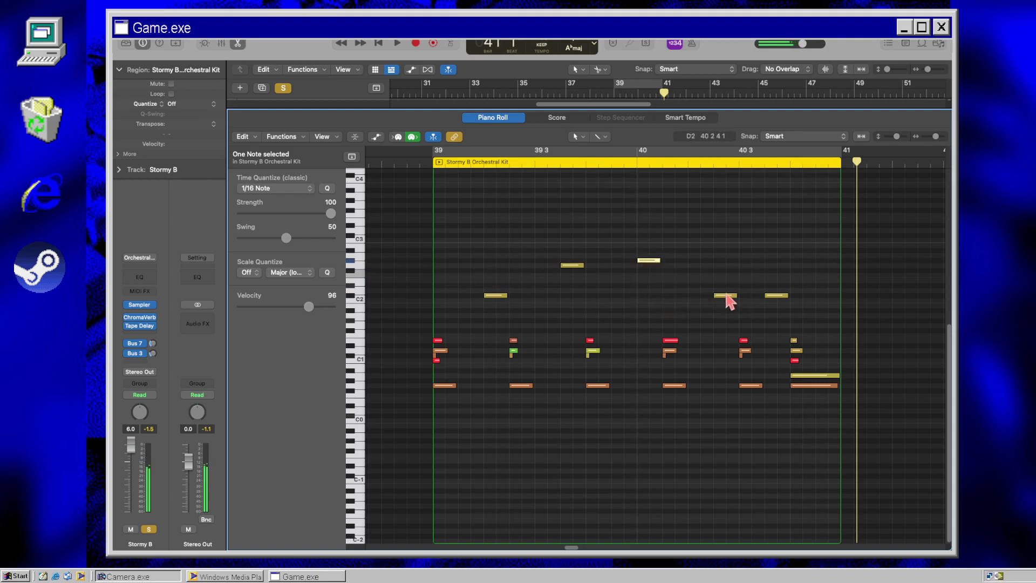
pyautogui.moveTo(725, 297); pyautogui.dragTo(775, 330)
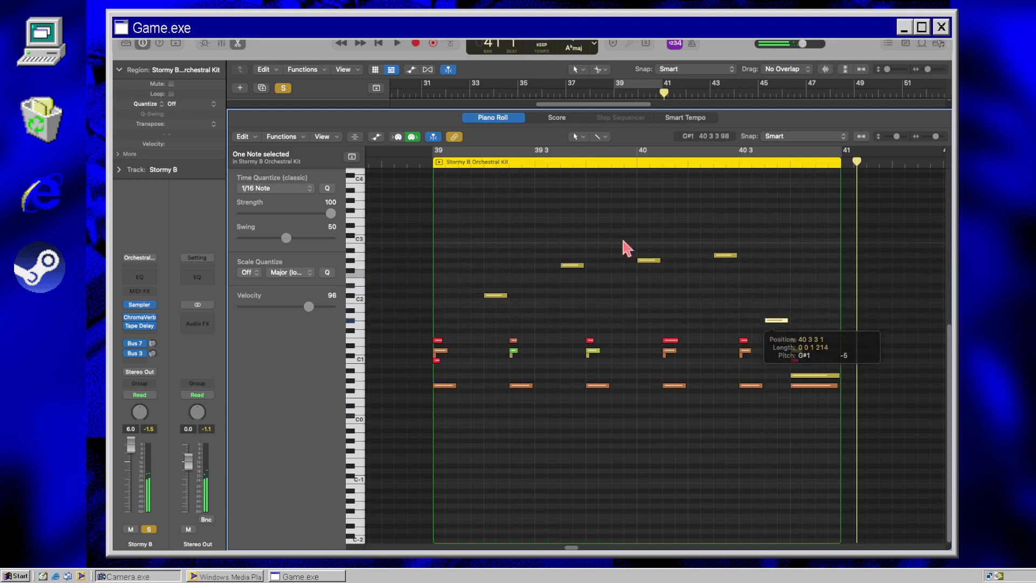
pyautogui.click(463, 194)
pyautogui.click(415, 162)
pyautogui.press('space')
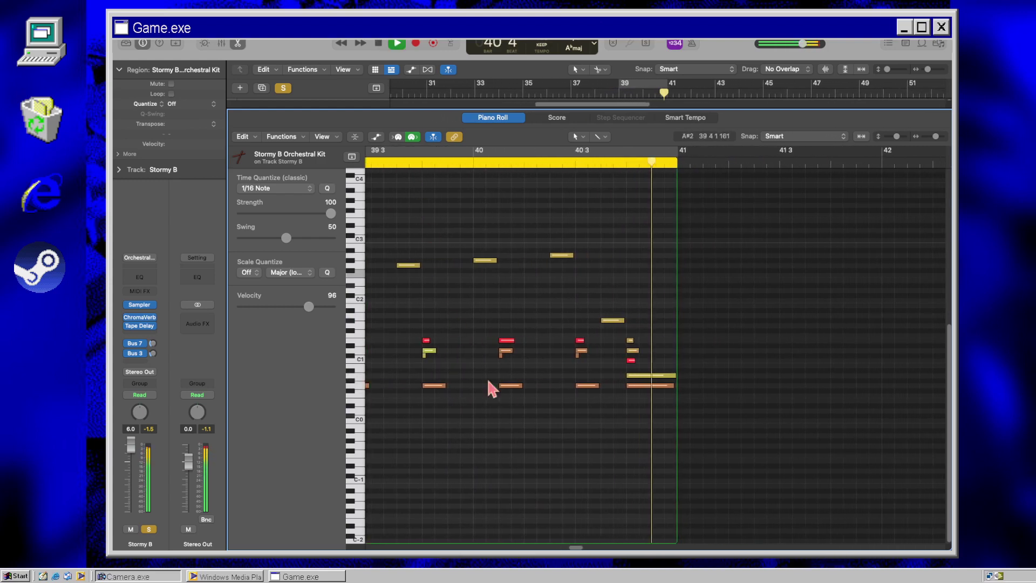
pyautogui.press('space')
# Step: Try lowering the second upper note to match the last one at G#1, and replay the region
pyautogui.hscroll(-3, 529, 380)
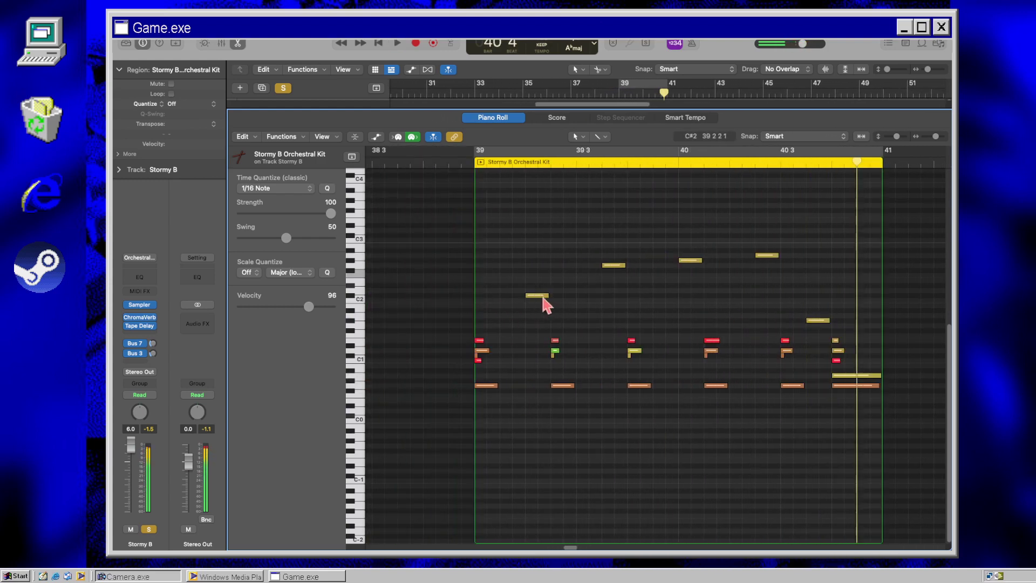
pyautogui.moveTo(614, 266); pyautogui.dragTo(613, 322)
pyautogui.click(513, 256)
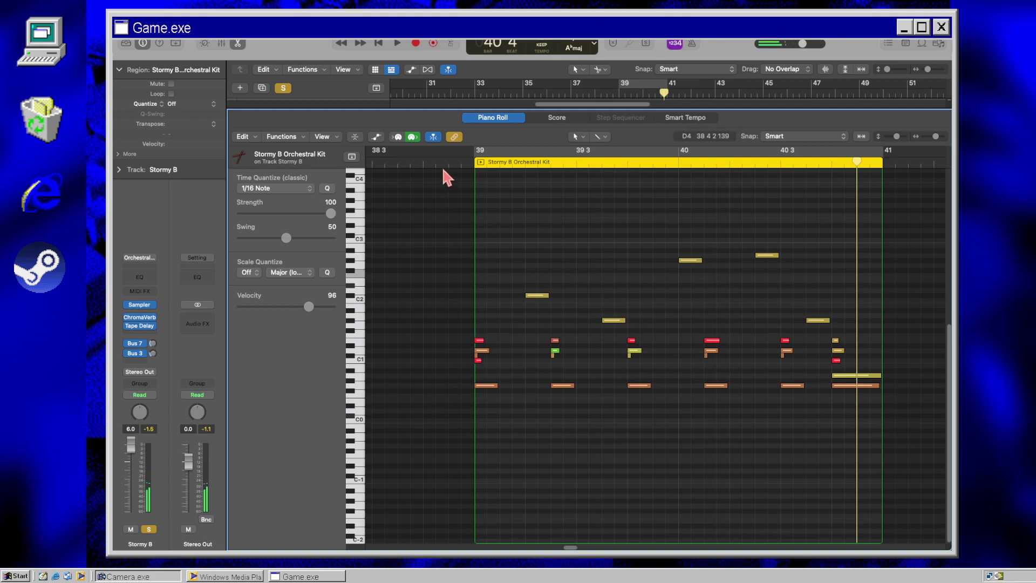
pyautogui.press('space')
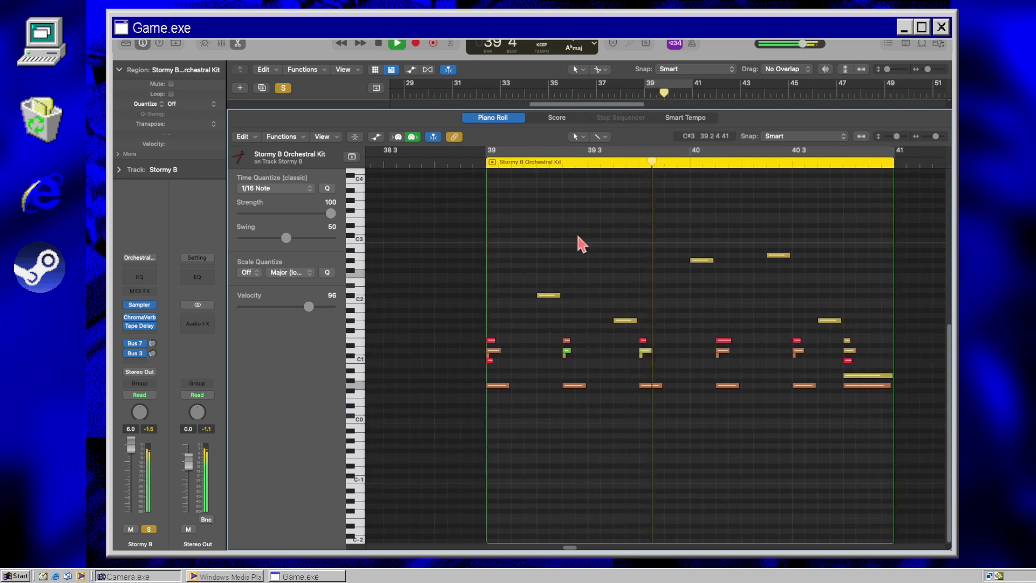
pyautogui.press('space')
# Step: Return all the upper notes to C#2 and play the region from just before bar 39
pyautogui.moveTo(512, 323); pyautogui.dragTo(517, 308)
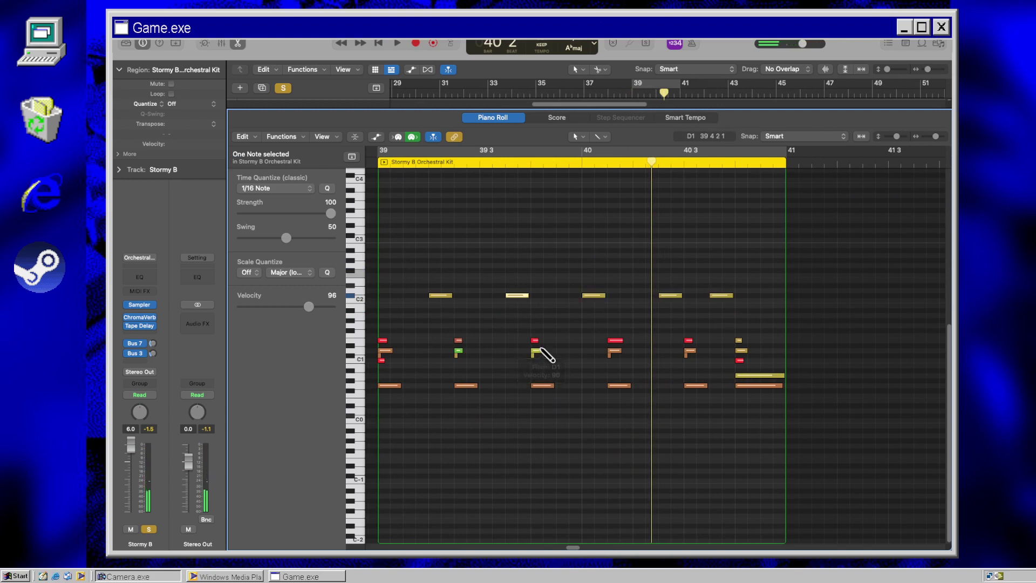
pyautogui.hscroll(-3, 502, 281)
pyautogui.click(403, 162)
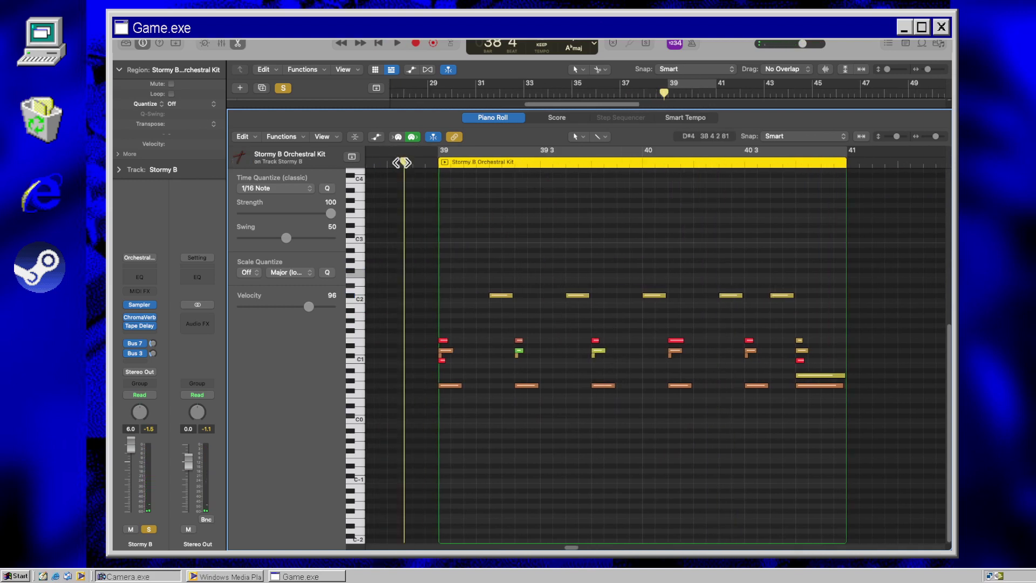
pyautogui.press('space')
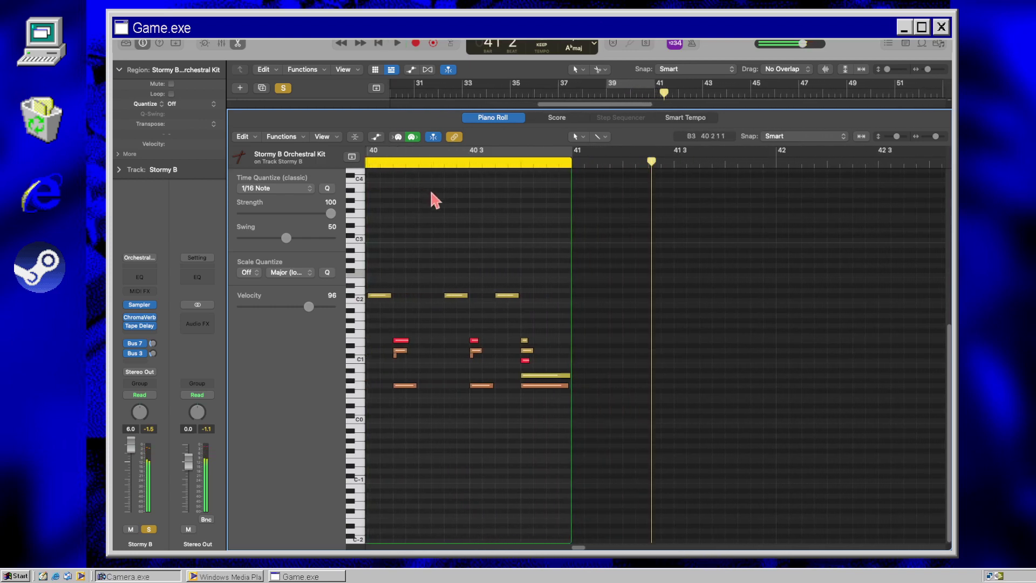
pyautogui.press('space')
# Step: Close the Piano Roll, unsolo Stormy B and replay the full arrangement from about bar 35 into the Stormy F region
pyautogui.press('e')
pyautogui.press('s')
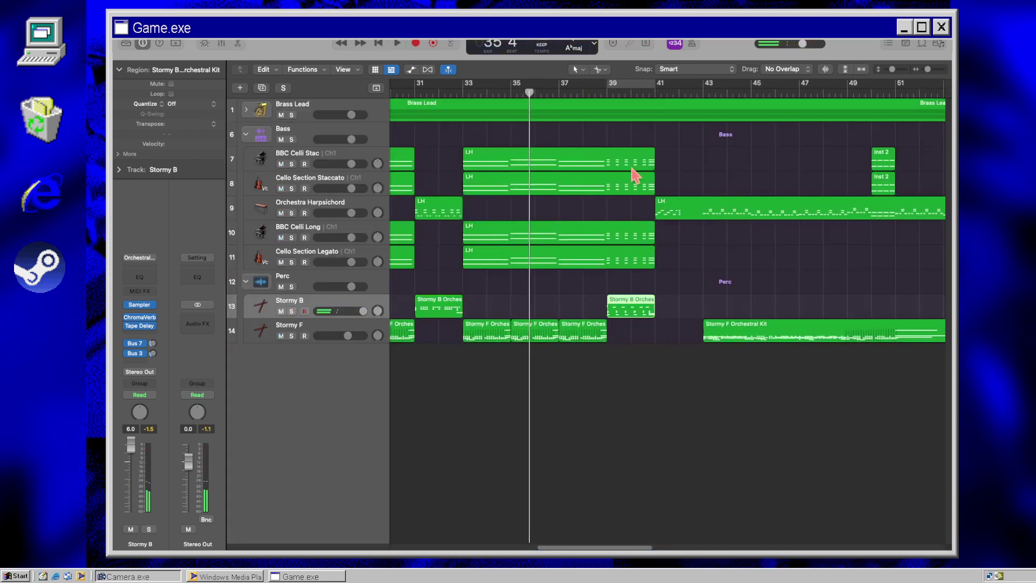
pyautogui.hscroll(-1, 675, 168)
pyautogui.click(720, 157)
pyautogui.press('space')
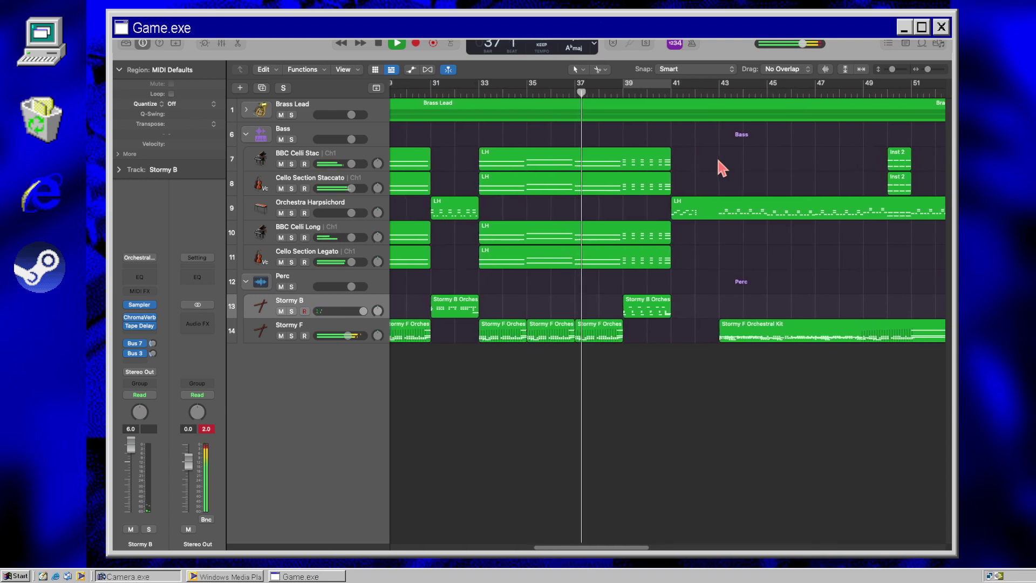
pyautogui.hscroll(-1, 720, 162)
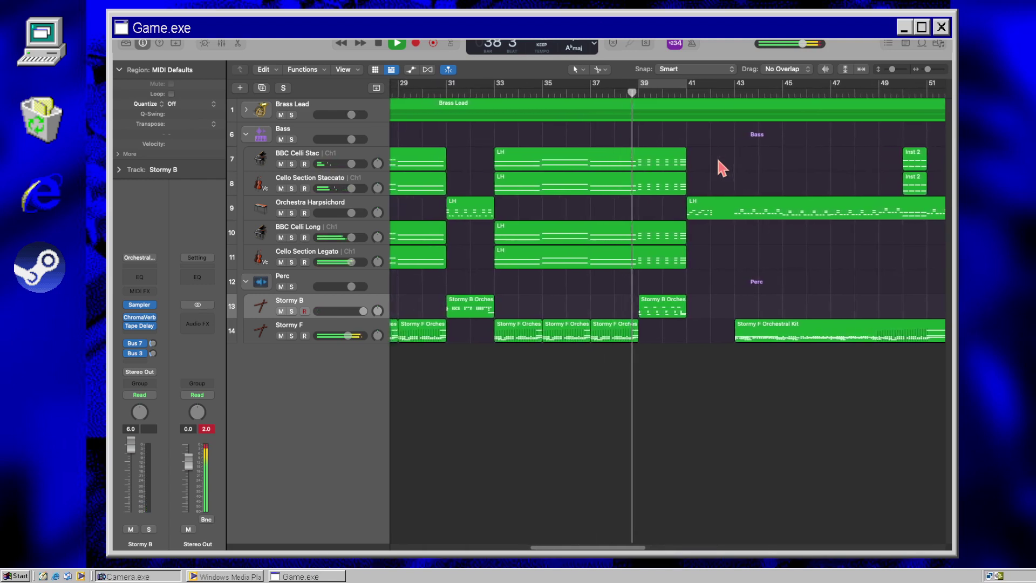
pyautogui.hscroll(1, 722, 168)
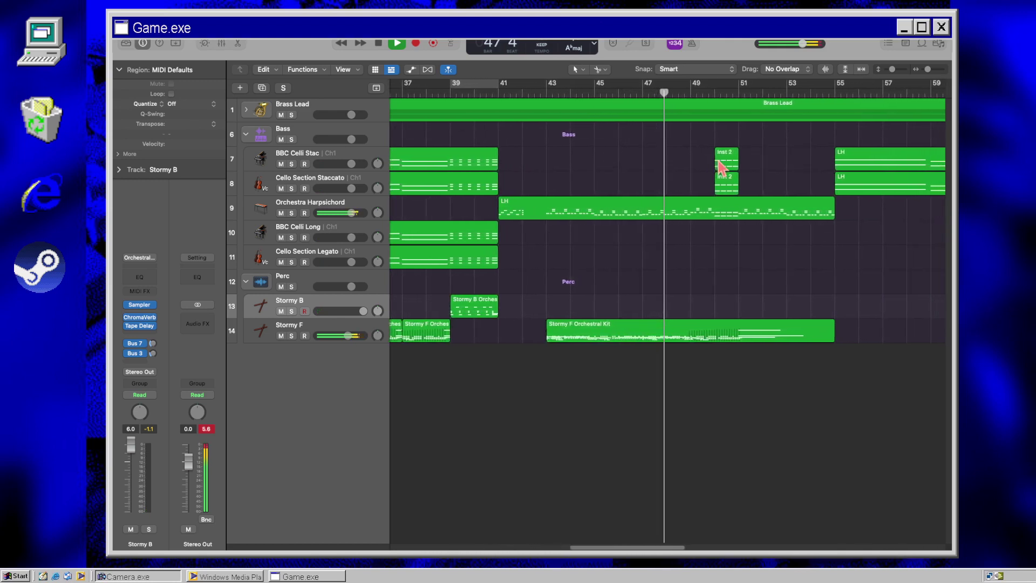
# Step: Shorten the Stormy F region starting at bar 43 to end at bar 49, and place a copy of it at bar 49
pyautogui.press('space')
pyautogui.moveTo(822, 336); pyautogui.dragTo(682, 344)
pyautogui.click(701, 348)
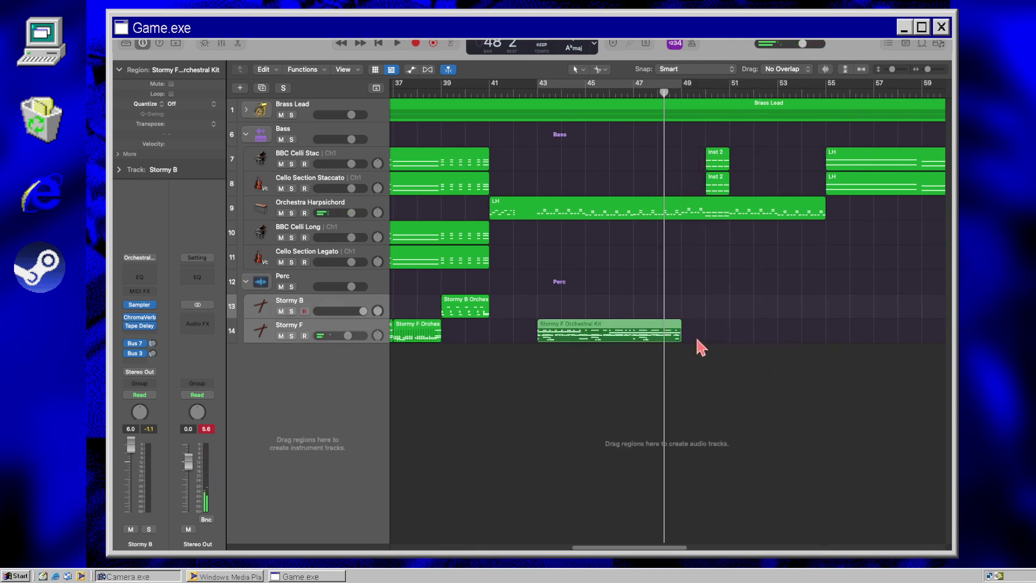
pyautogui.moveTo(562, 332); pyautogui.dragTo(698, 296)
pyautogui.press('Return')
pyautogui.press('space')
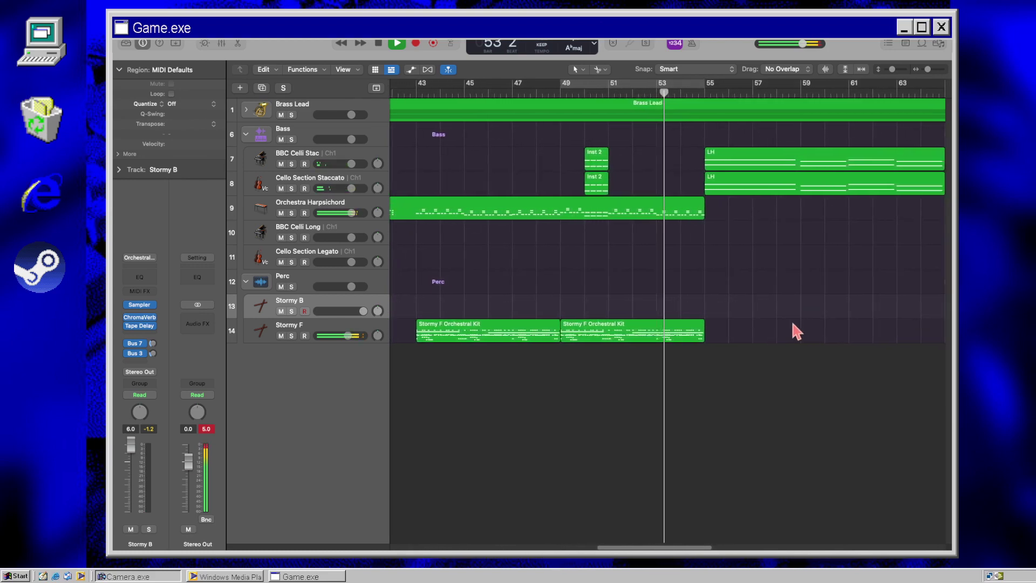
# Step: Stop playback at about bar 53 and replay the full arrangement from bar 1
pyautogui.press('space')
pyautogui.hscroll(-8, 781, 367)
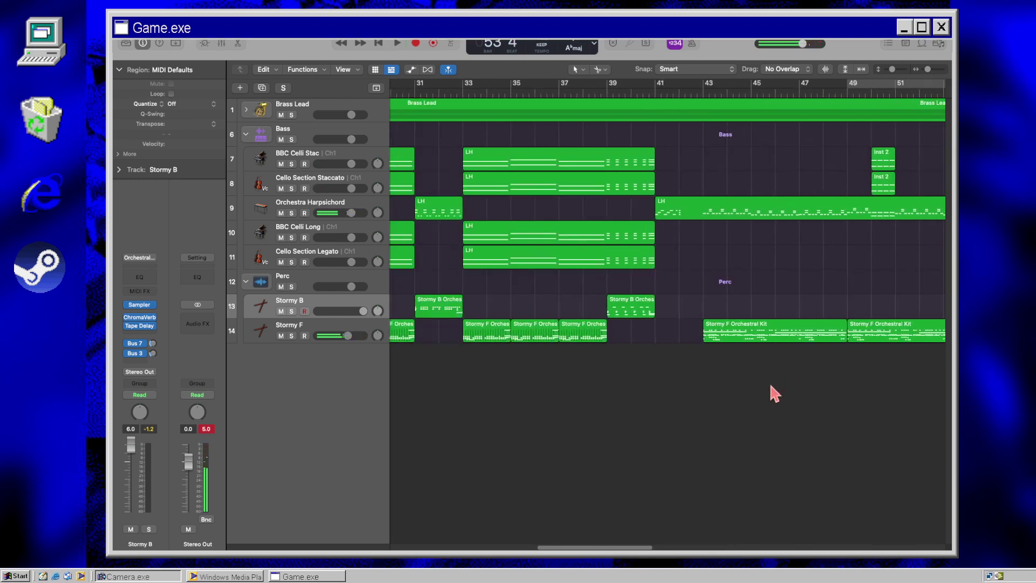
pyautogui.press('Return')
pyautogui.press('space')
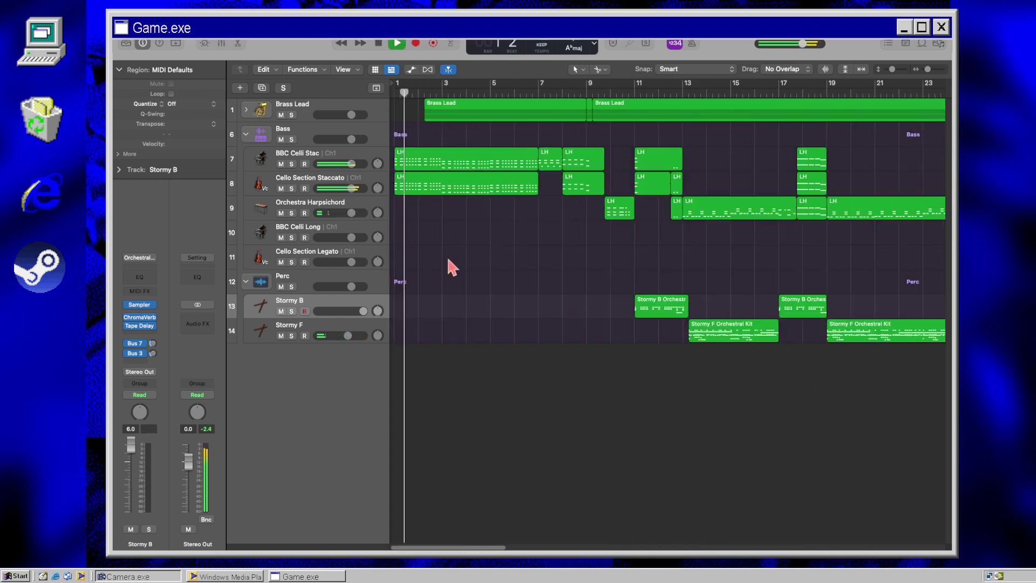
# Step: Give the Perc track stack the dark crossed drumsticks icon, and collapse the Perc and Bass stacks
pyautogui.click(278, 283)
pyautogui.click(261, 281)
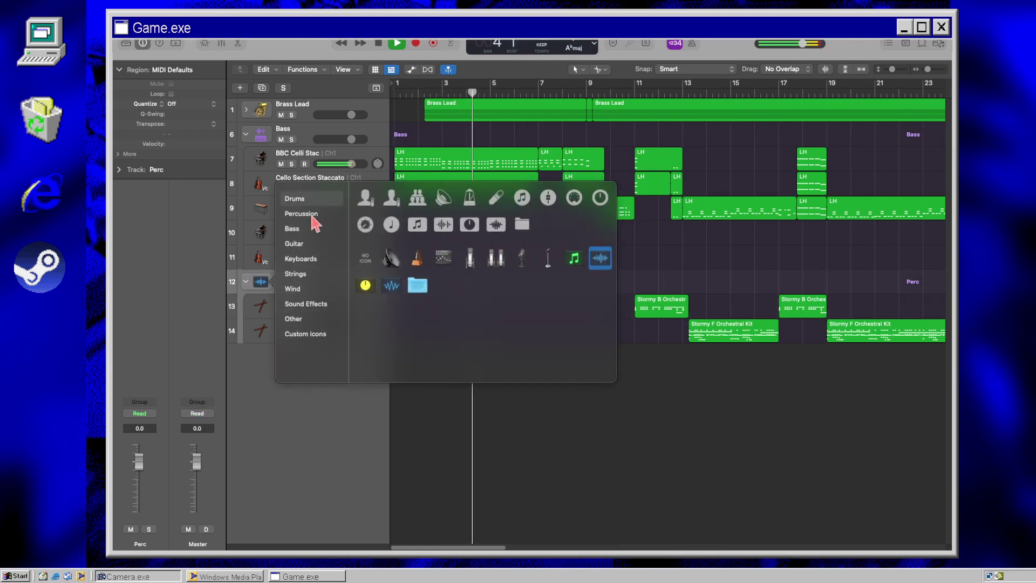
pyautogui.click(301, 213)
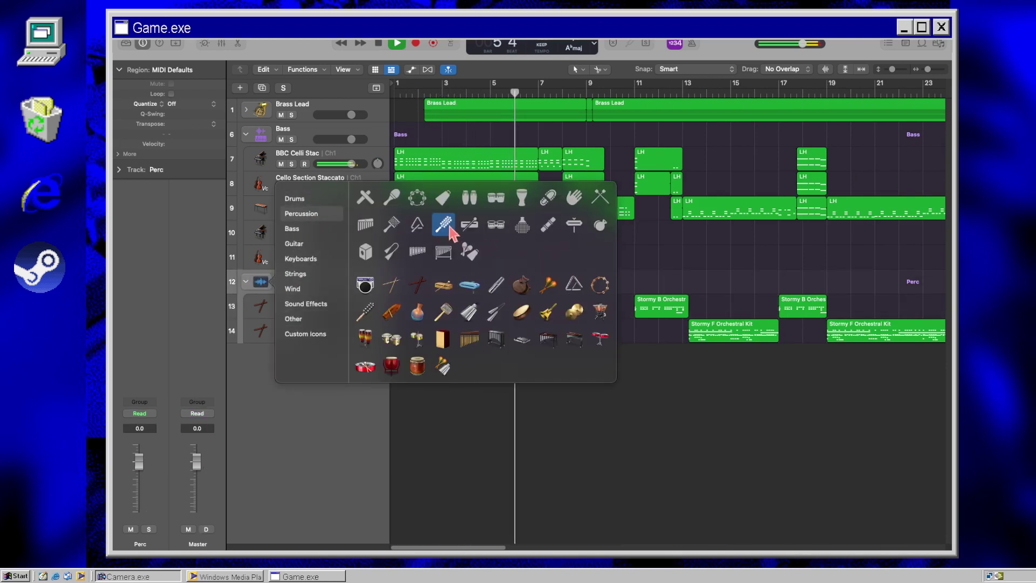
pyautogui.click(427, 285)
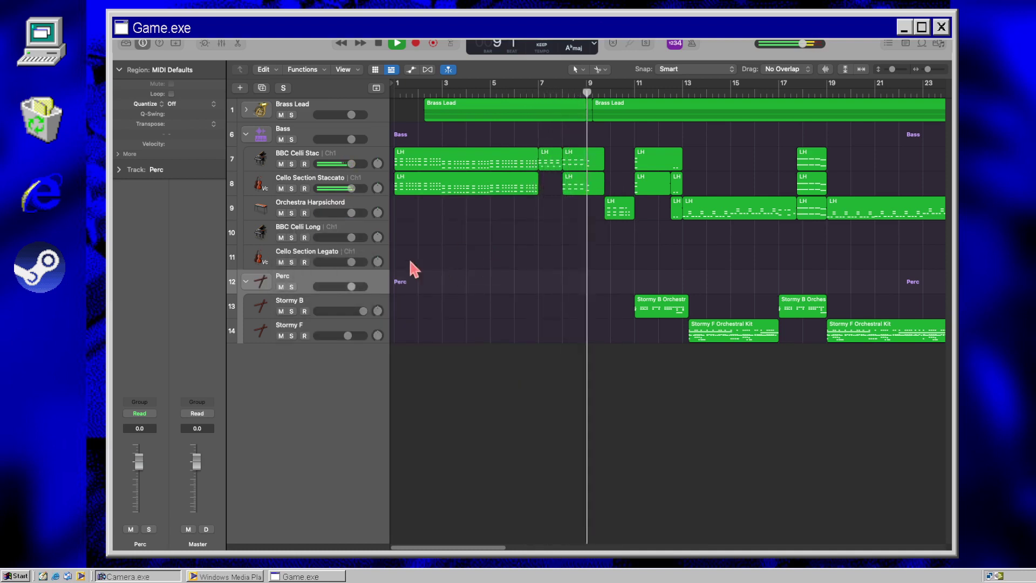
pyautogui.click(246, 281)
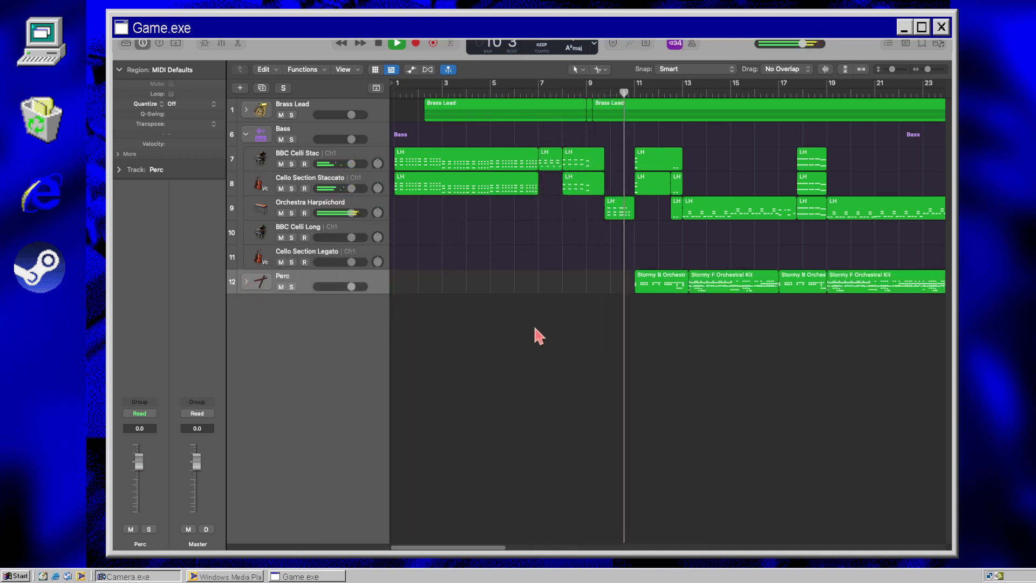
pyautogui.click(246, 134)
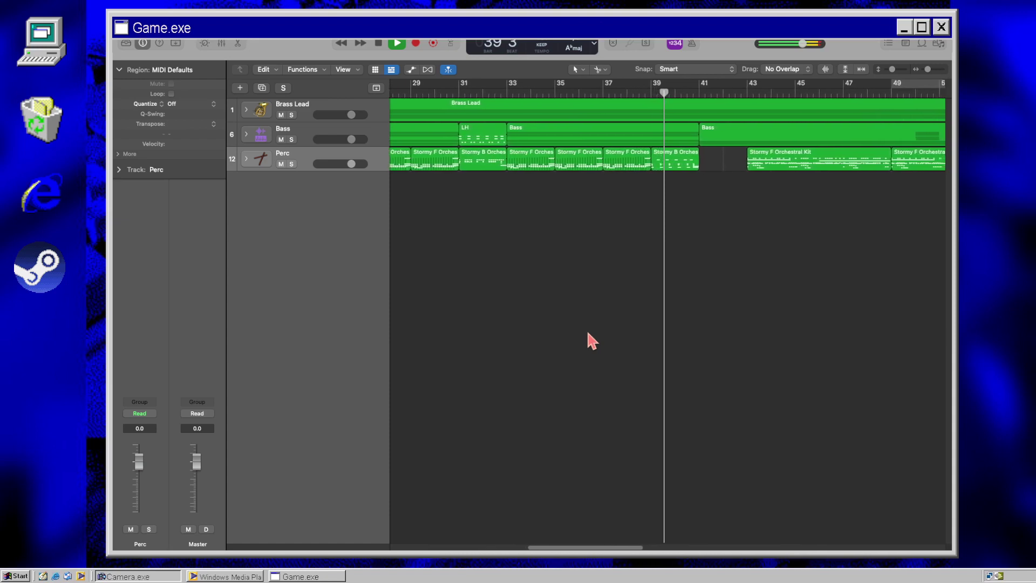
# Step: Expand the Brass Lead stack, keeping Bass collapsed, and play Brass Lead soloed from the start
pyautogui.click(246, 135)
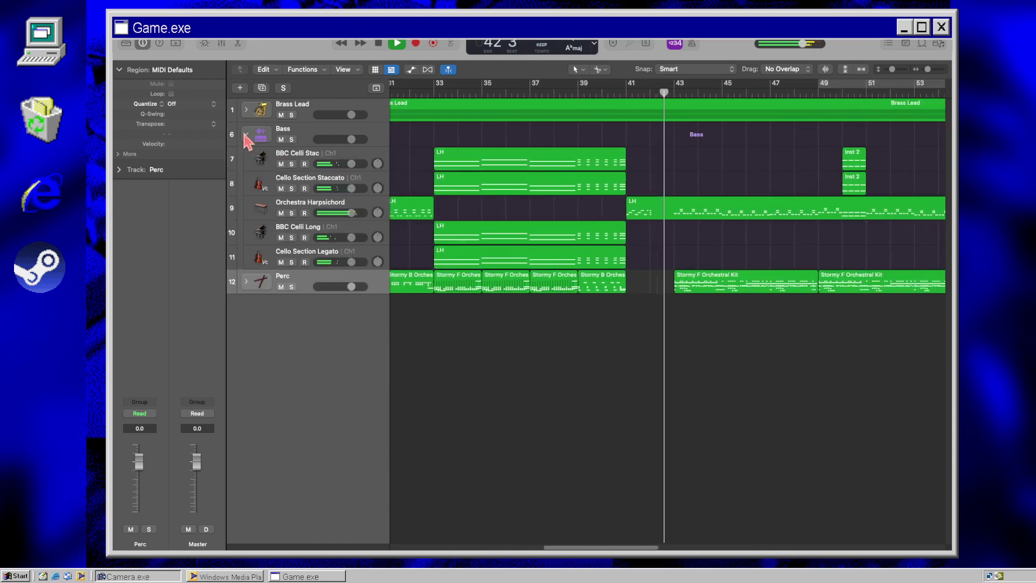
pyautogui.click(246, 134)
pyautogui.click(246, 109)
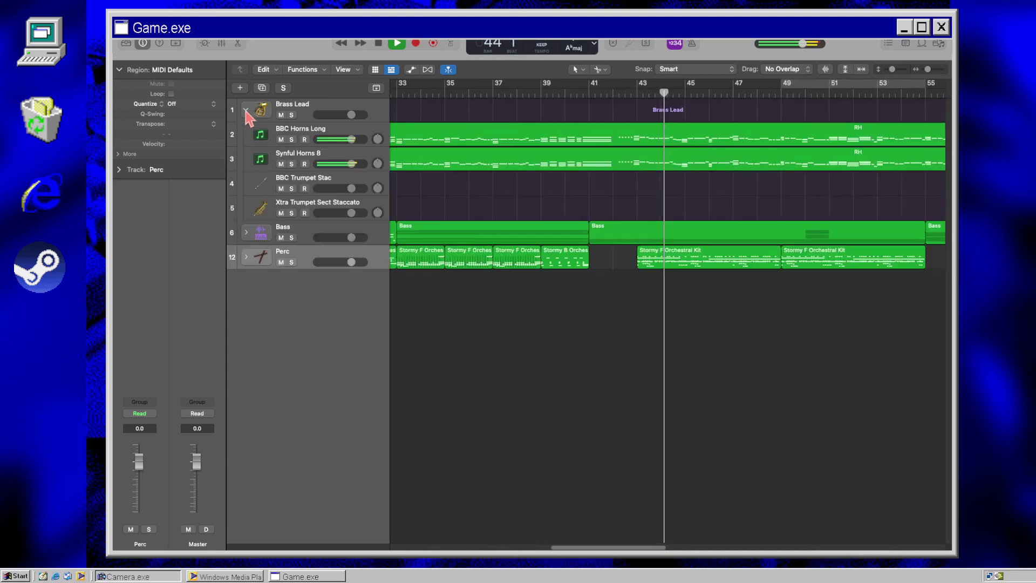
pyautogui.press('space')
pyautogui.click(291, 115)
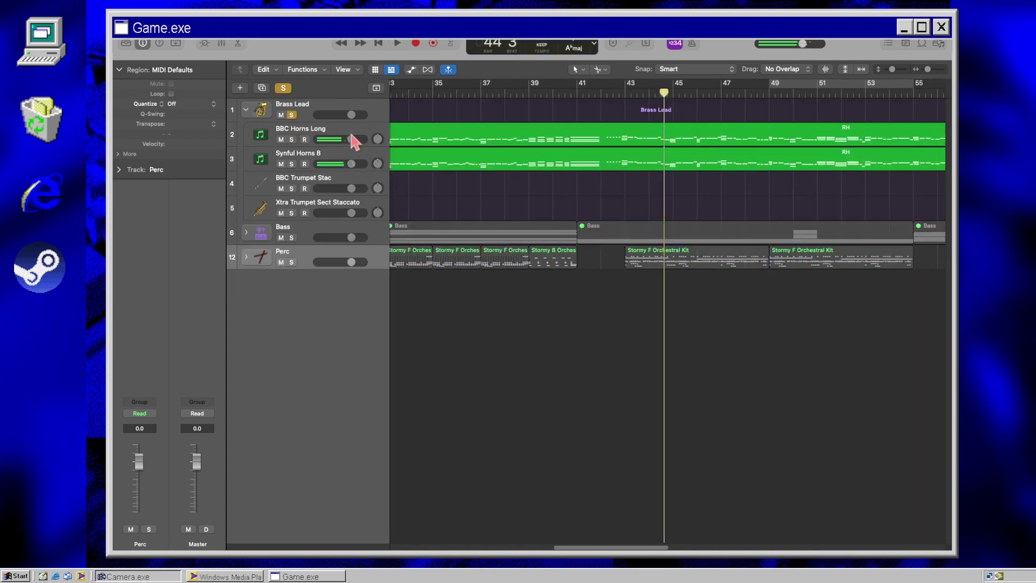
pyautogui.press('Return')
pyautogui.press('space')
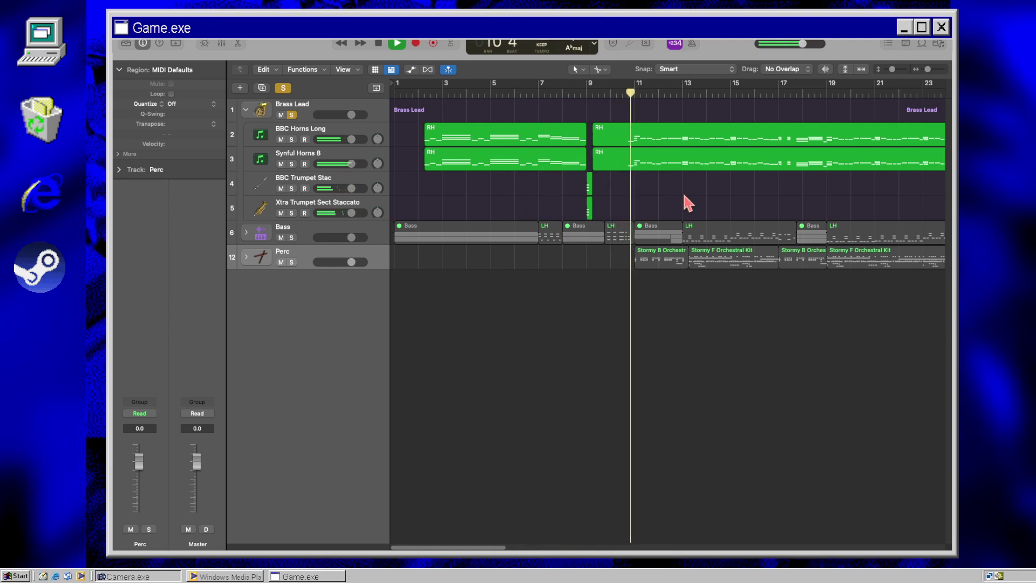
# Step: Transpose all notes of the long RH regions on both horn tracks down one octave, and play them from about bar 10 beat 3
pyautogui.press('space')
pyautogui.moveTo(673, 201); pyautogui.dragTo(663, 134)
pyautogui.doubleClick(669, 160)
pyautogui.rightClick(657, 228)
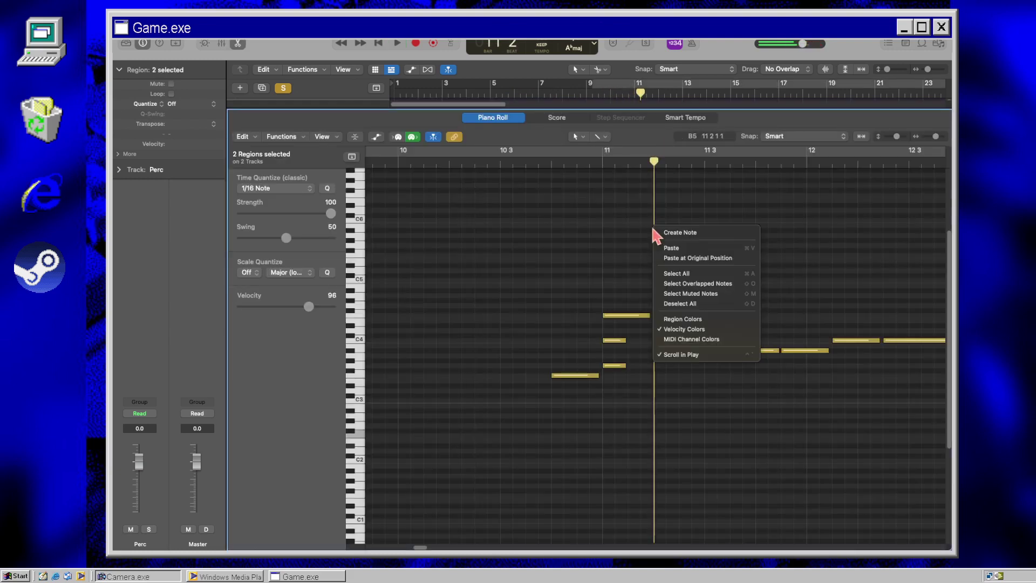
pyautogui.click(686, 272)
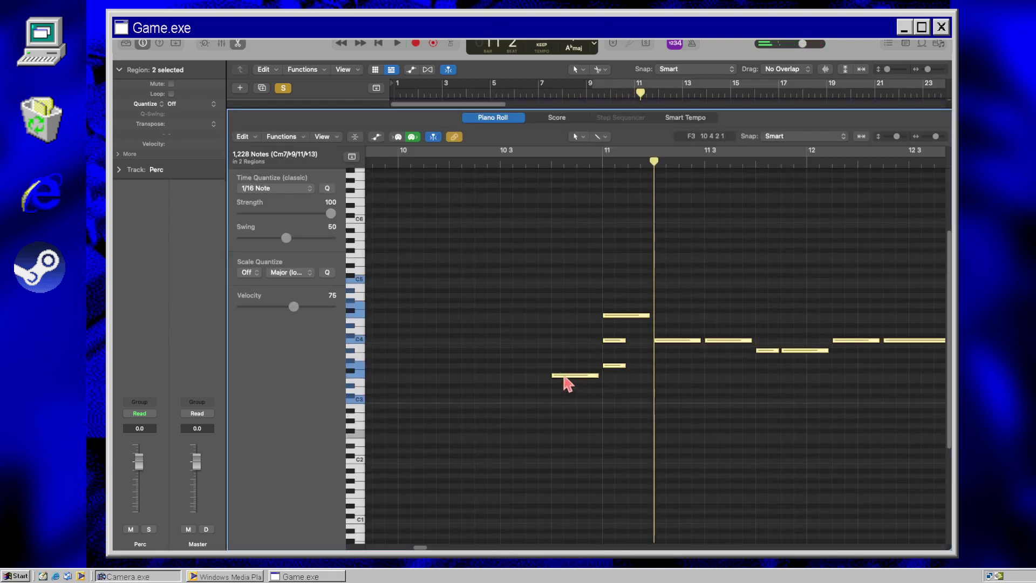
pyautogui.moveTo(567, 384)
pyautogui.moveTo(567, 384); pyautogui.dragTo(568, 445)
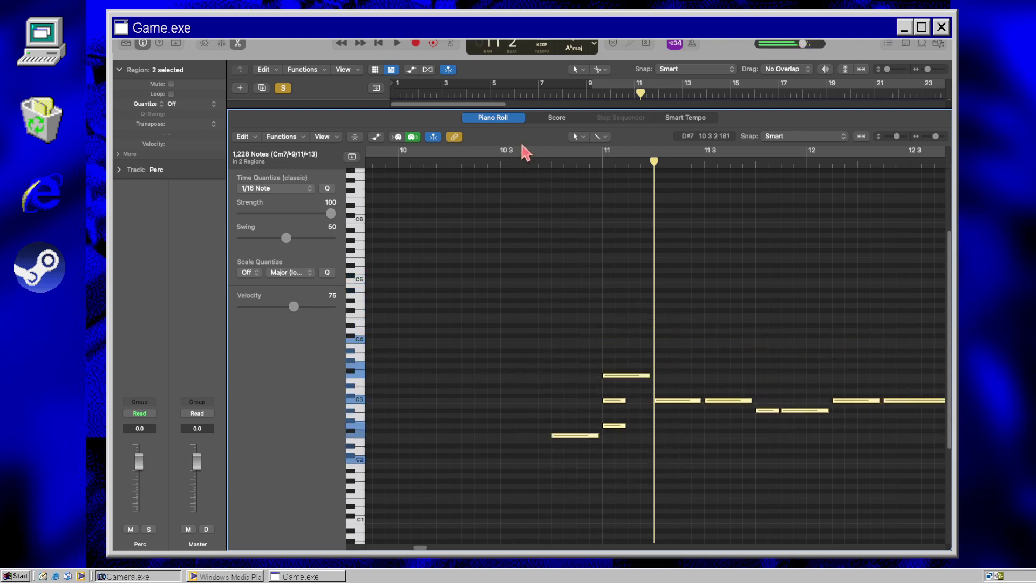
pyautogui.click(522, 157)
pyautogui.press('space')
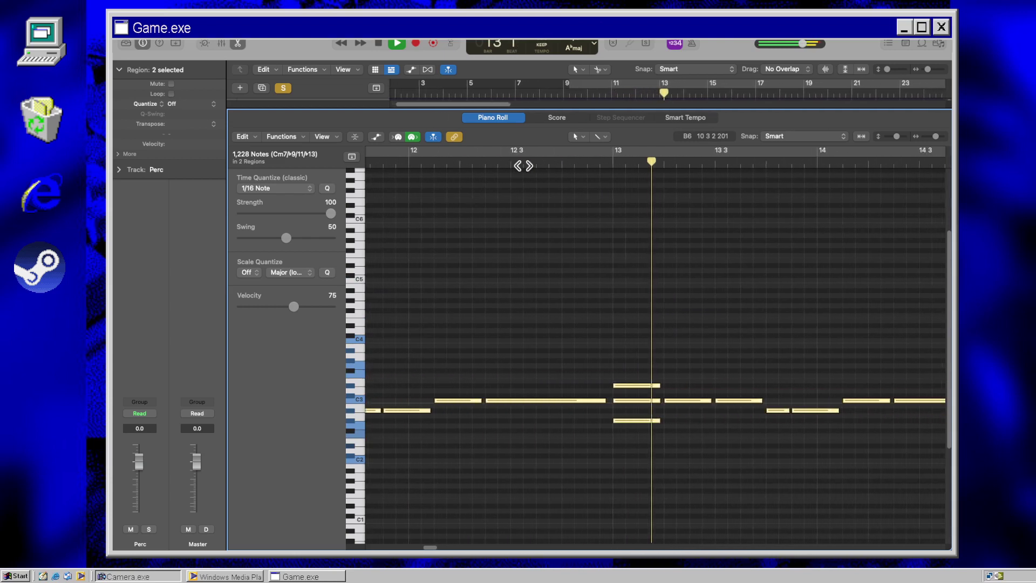
# Step: Close the Piano Roll, unsolo Brass Lead and collapse its stack while the full arrangement plays
pyautogui.press('e')
pyautogui.click(291, 115)
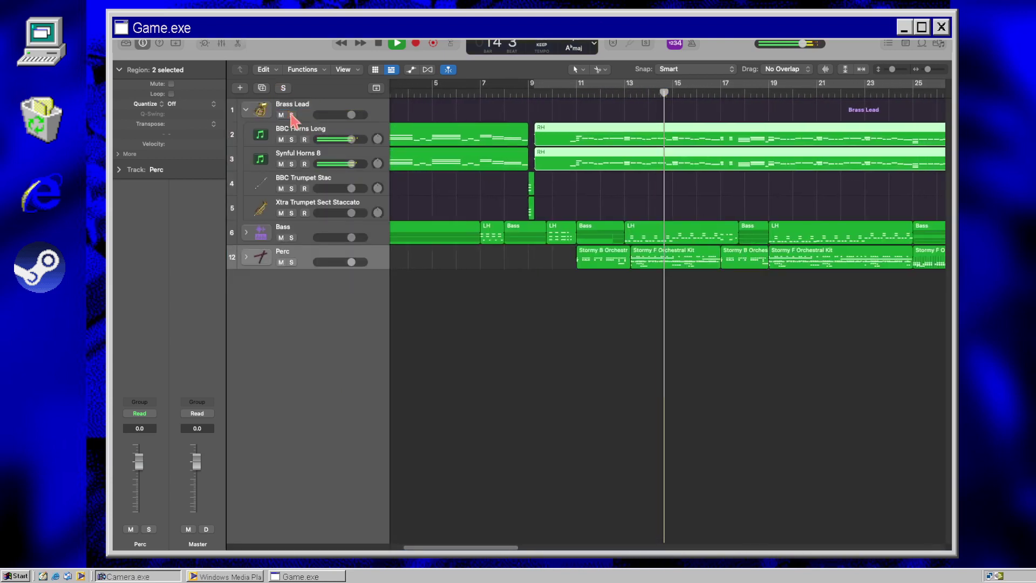
pyautogui.click(645, 199)
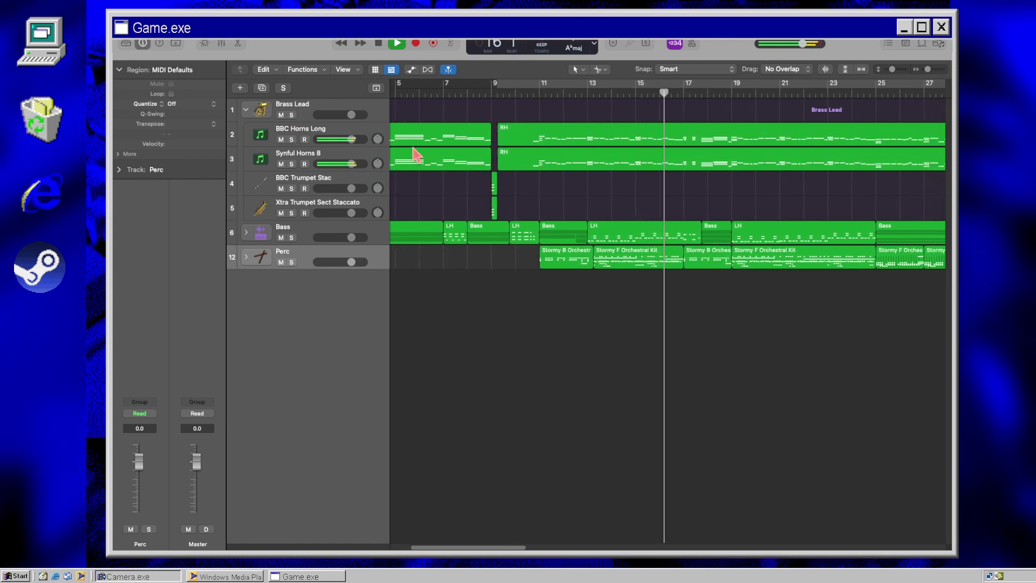
pyautogui.click(246, 110)
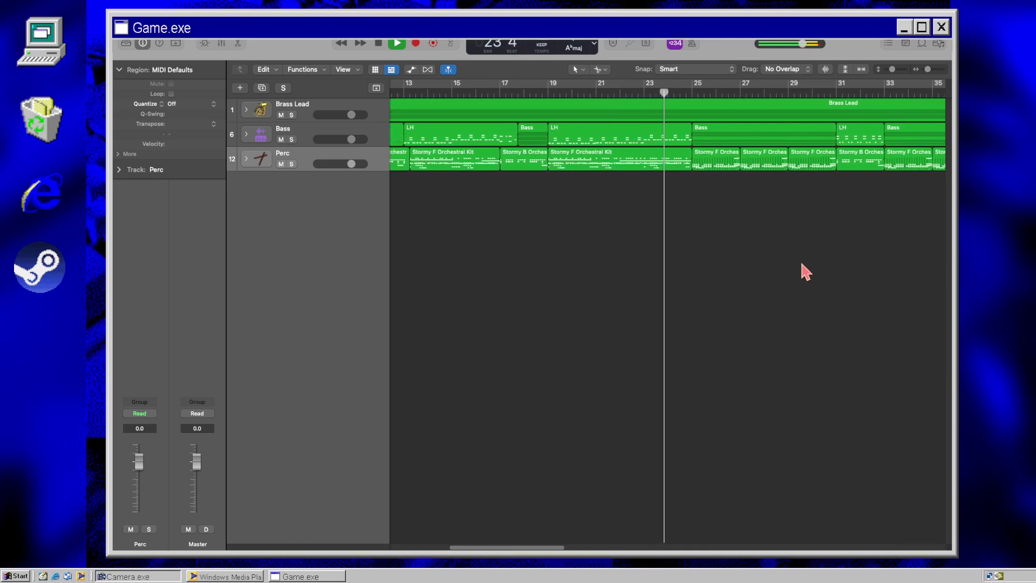
# Step: Solo and expand the Brass Lead stack, stop playback and return the playhead to the start
pyautogui.click(292, 115)
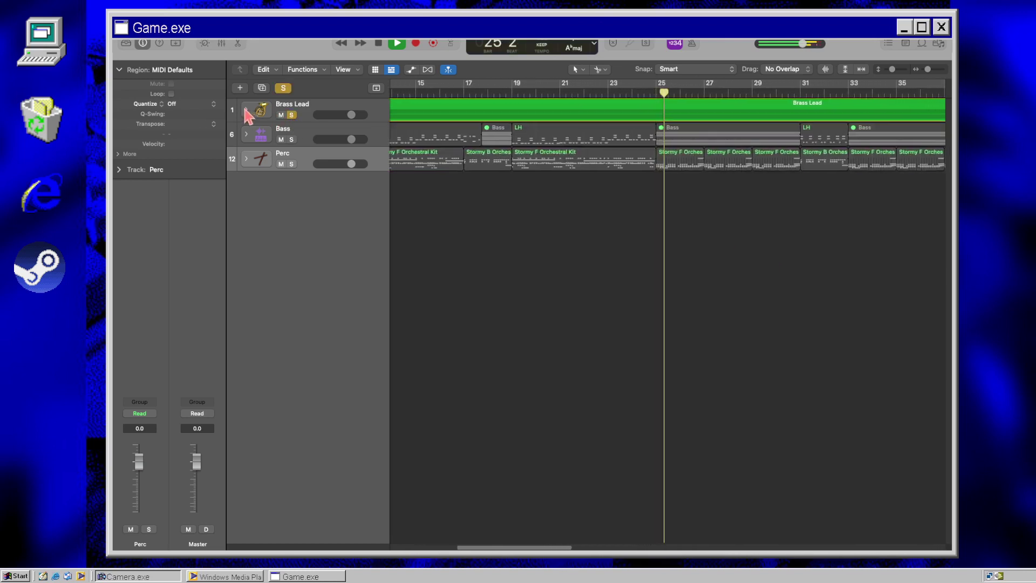
pyautogui.click(246, 109)
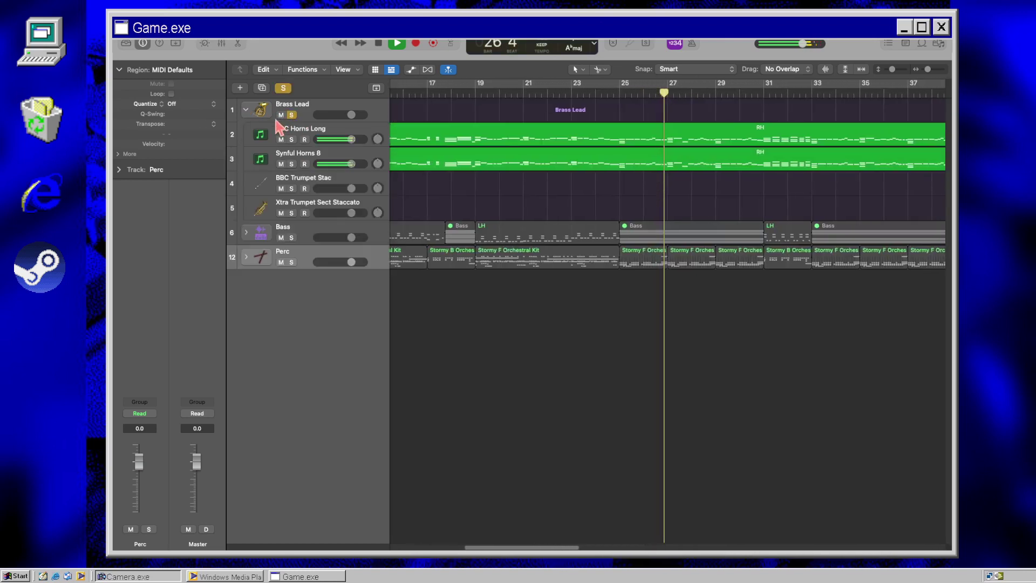
pyautogui.press('space')
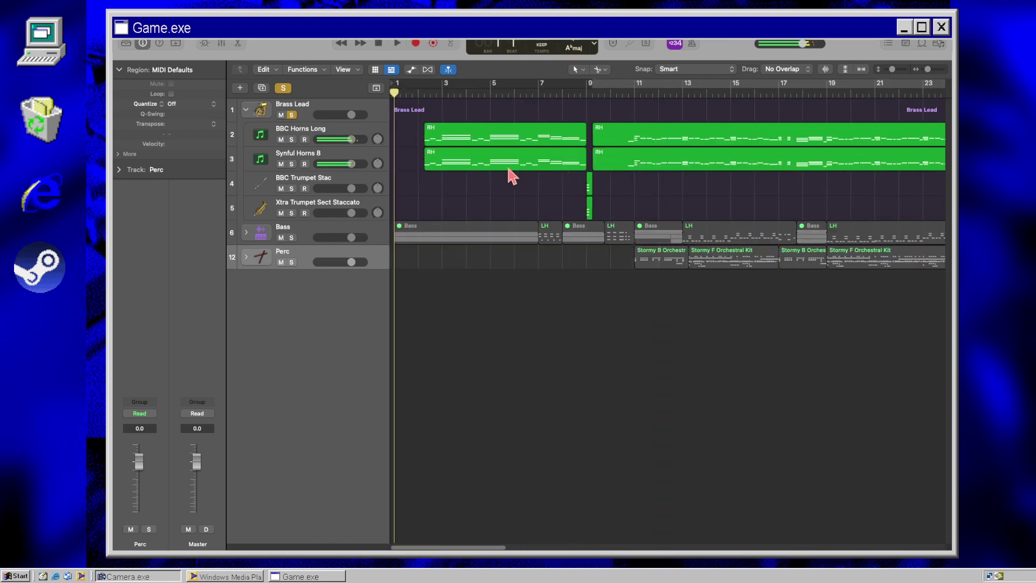
# Step: Create a new instrument track and place it inside the Brass Lead stack, below Xtra Trumpet Sect Staccato
pyautogui.doubleClick(313, 346)
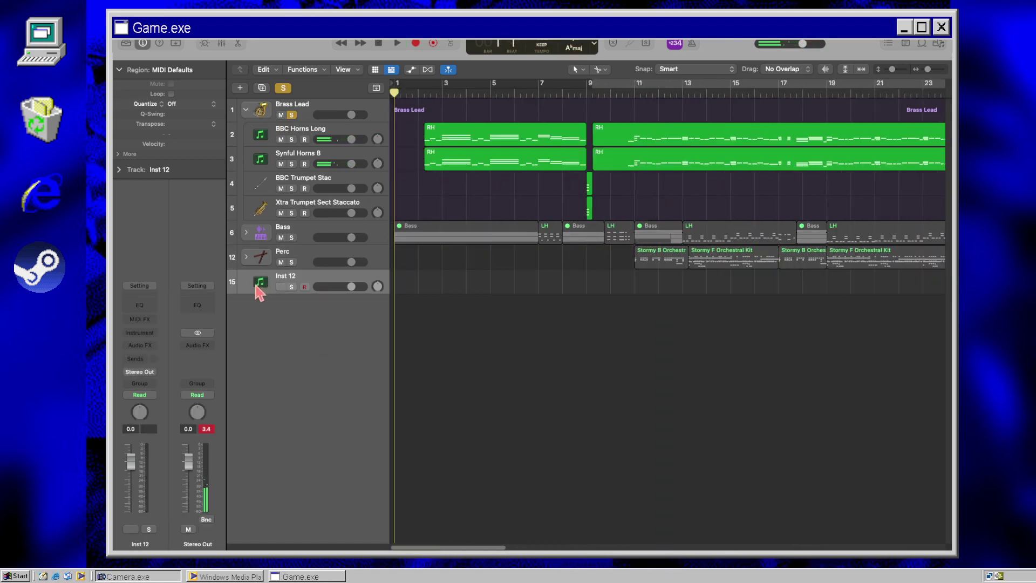
pyautogui.moveTo(259, 289); pyautogui.dragTo(347, 223)
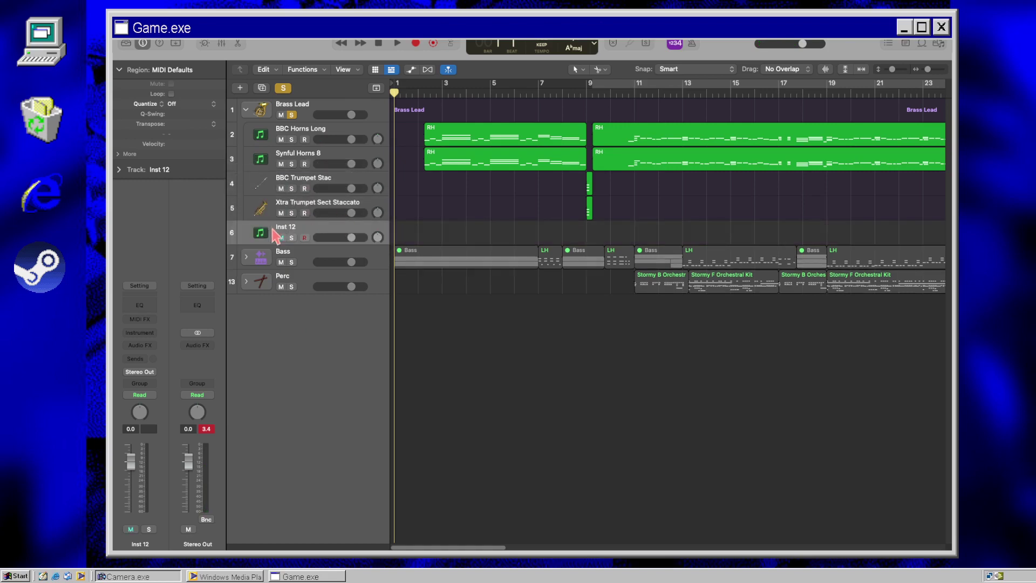
pyautogui.click(267, 210)
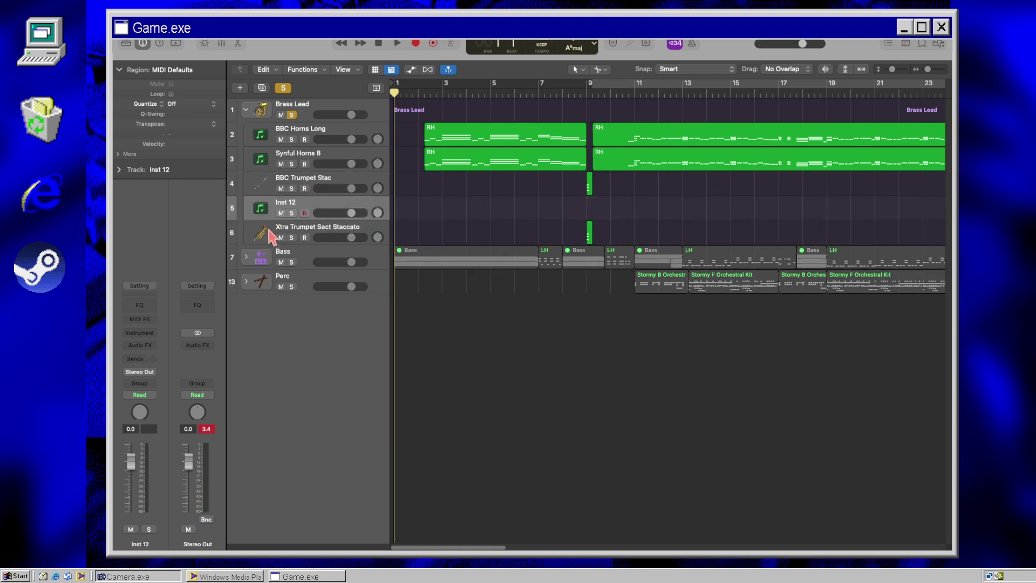
pyautogui.click(699, 216)
# Step: Move the long RH horn regions that start just after bar 9 onto the Inst 12 track, and play the brass from bar 1
pyautogui.click(667, 140)
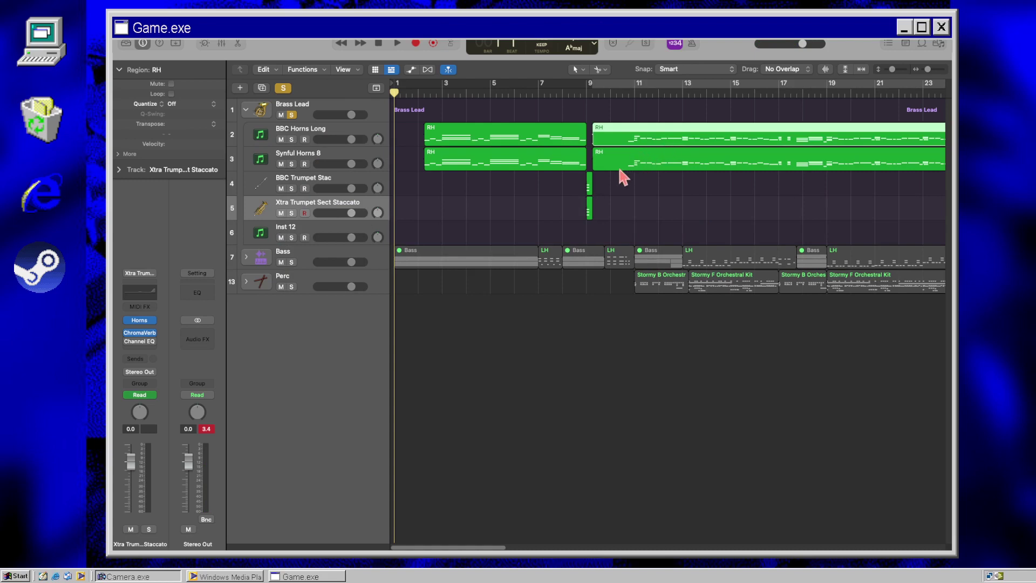
pyautogui.moveTo(621, 174); pyautogui.dragTo(616, 233)
pyautogui.click(292, 238)
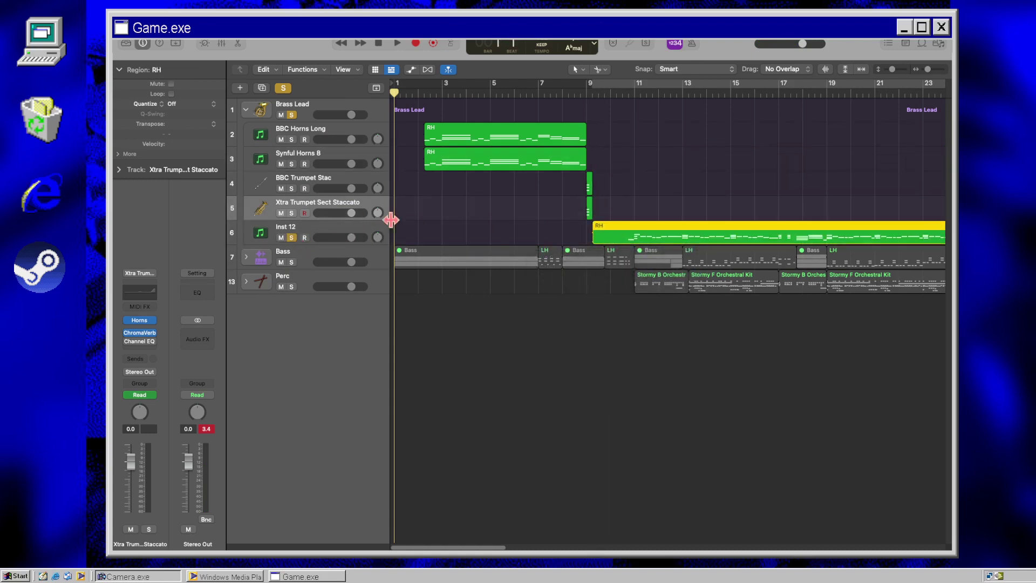
pyautogui.press('space')
pyautogui.click(562, 205)
pyautogui.click(292, 237)
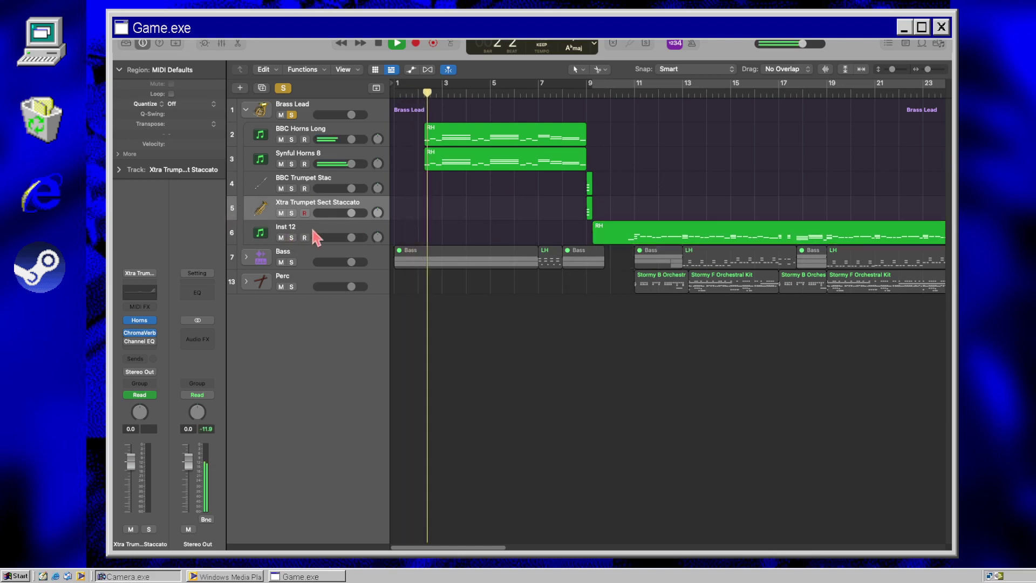
# Step: Select the Inst 12 track, show its sound Library and stop playback
pyautogui.click(311, 227)
pyautogui.click(128, 45)
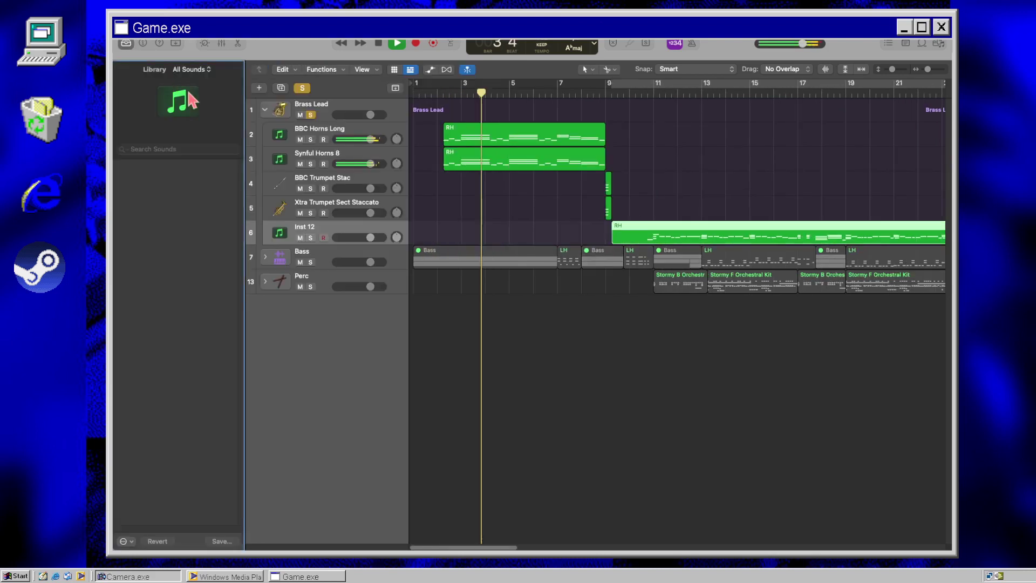
pyautogui.press('space')
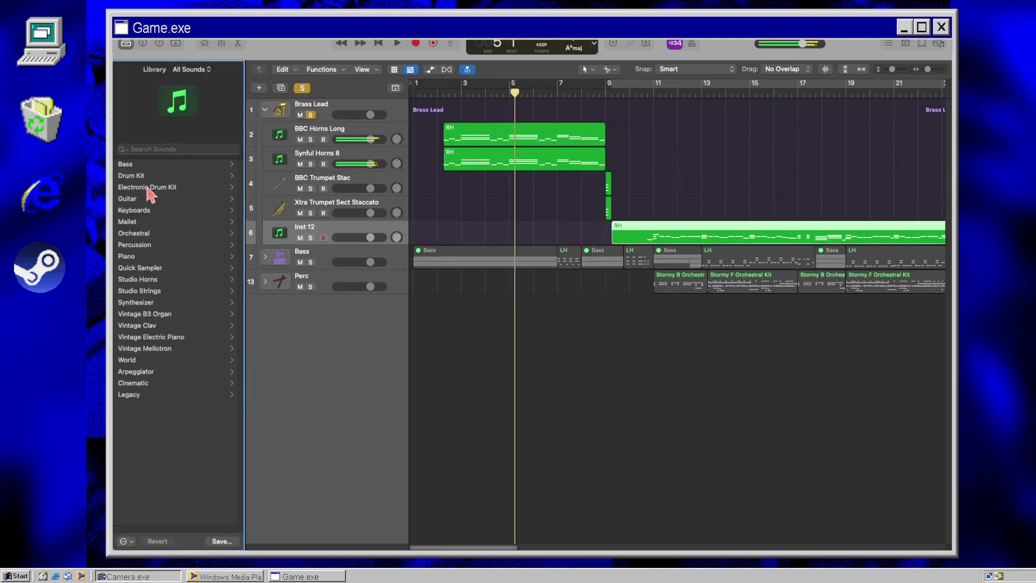
pyautogui.click(132, 164)
pyautogui.click(128, 528)
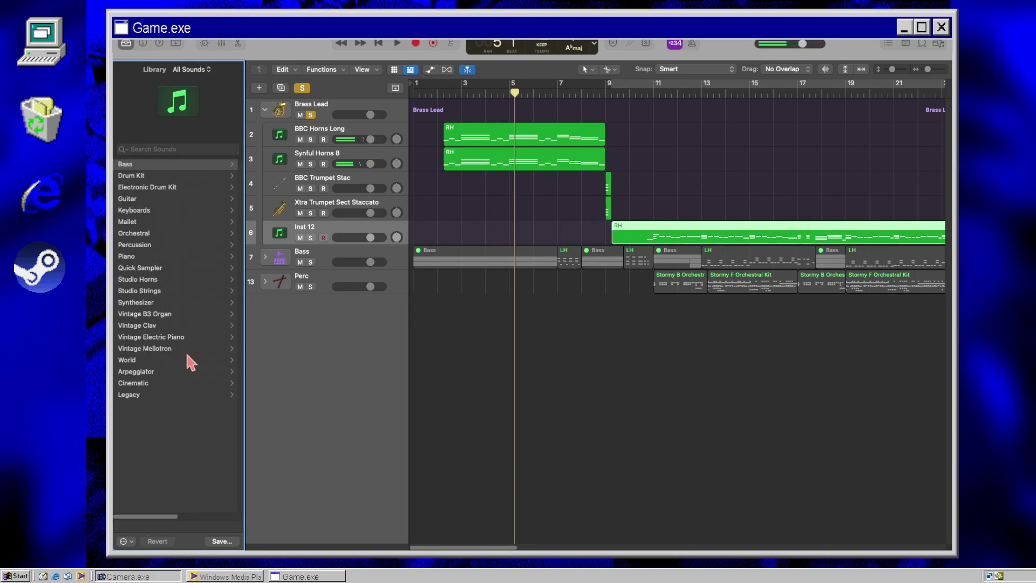
pyautogui.click(186, 149)
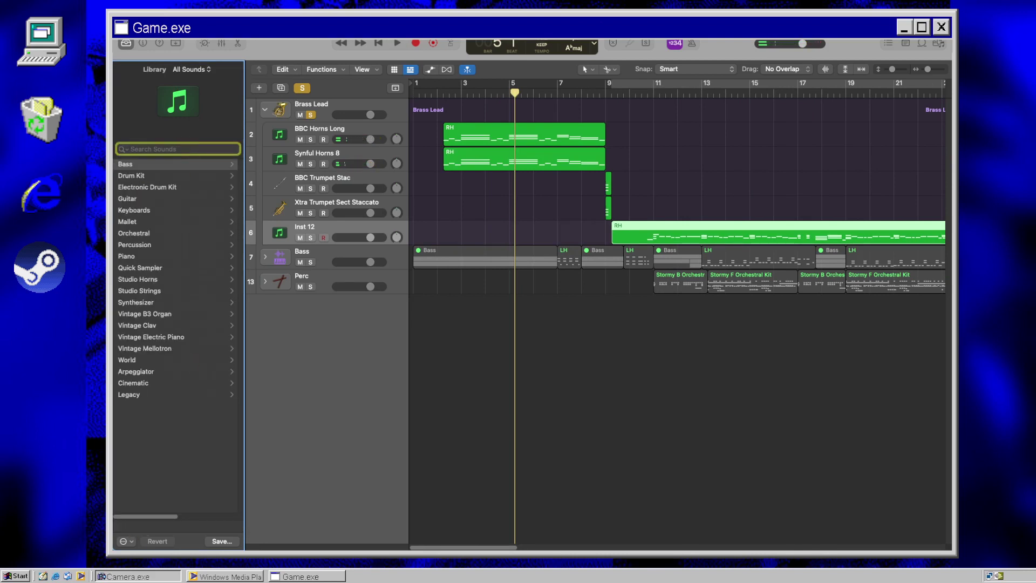
pyautogui.click(164, 477)
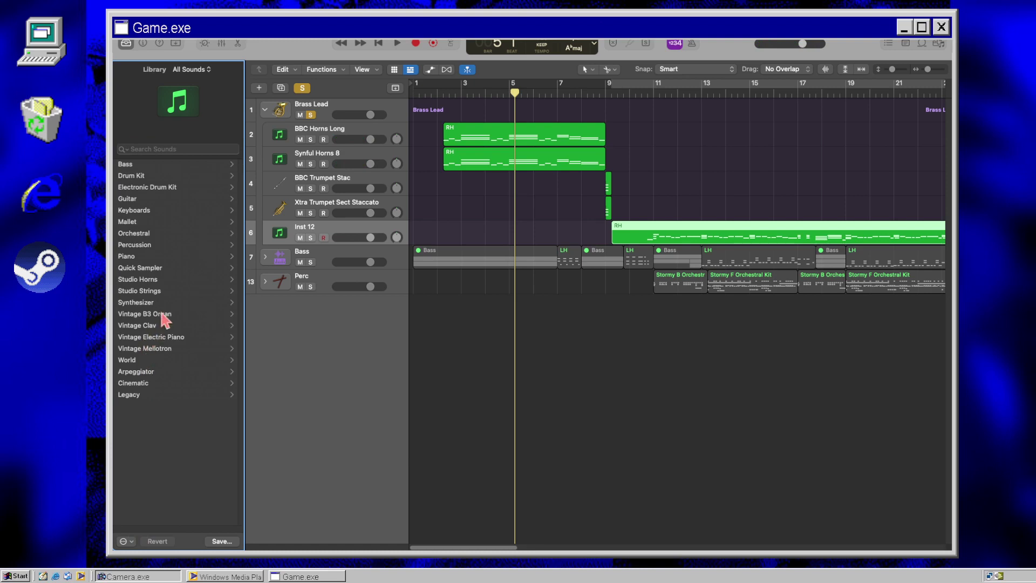
# Step: Browse the Studio Horns 7-Piece and 6-Piece sections and load the Funkhouse patch on the Inst 12 track
pyautogui.click(141, 279)
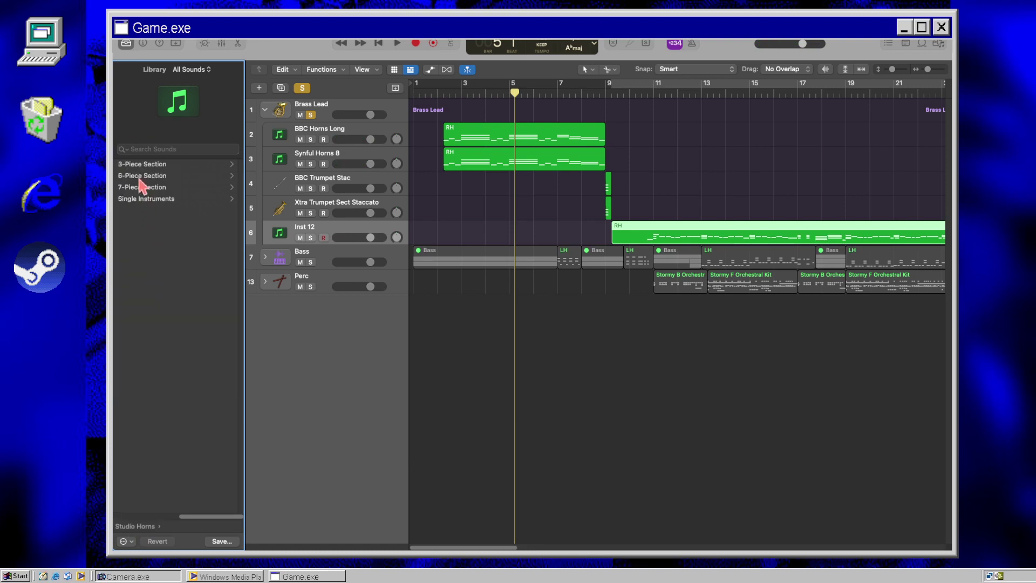
pyautogui.click(141, 186)
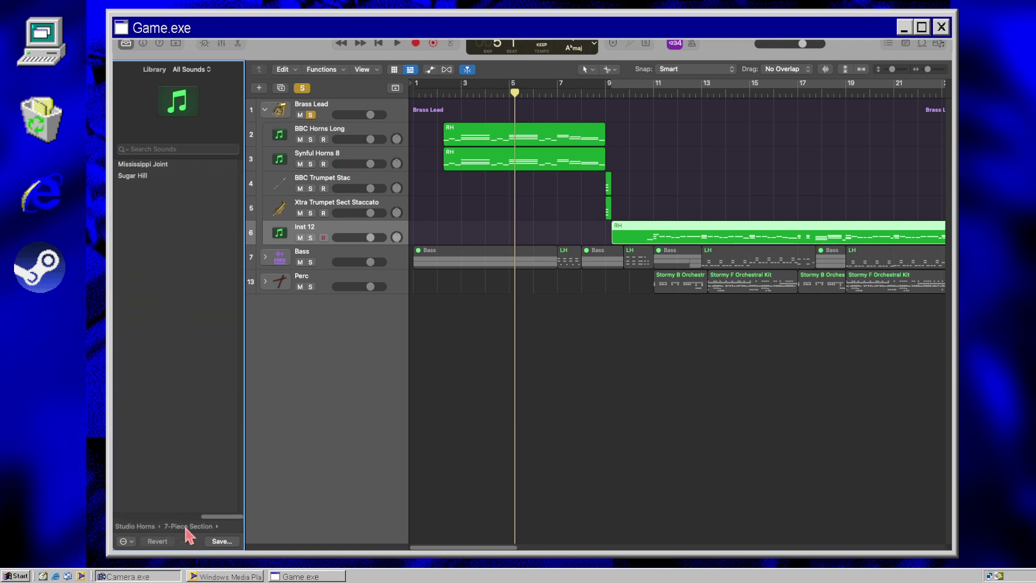
pyautogui.click(185, 528)
pyautogui.click(139, 175)
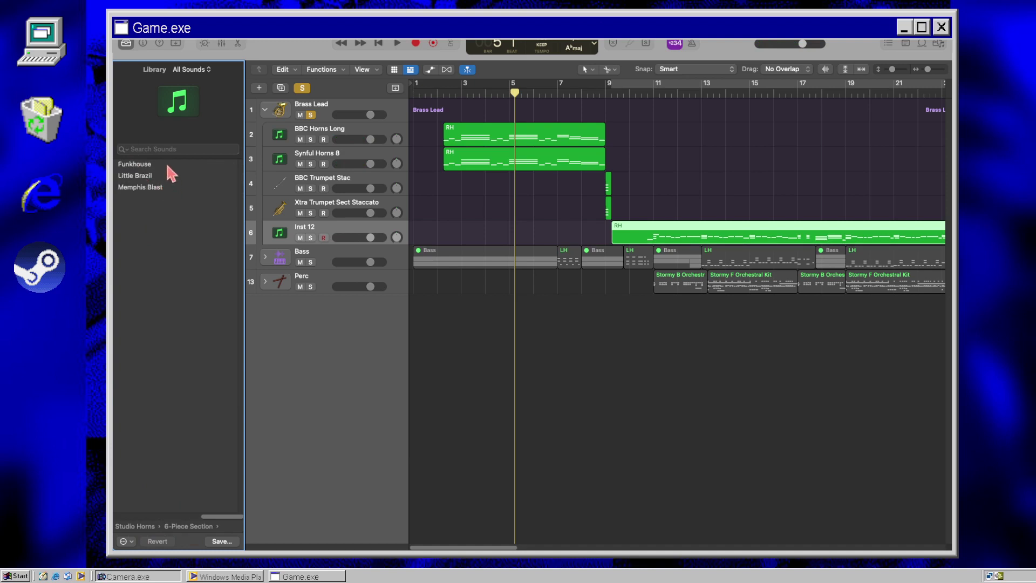
pyautogui.click(163, 162)
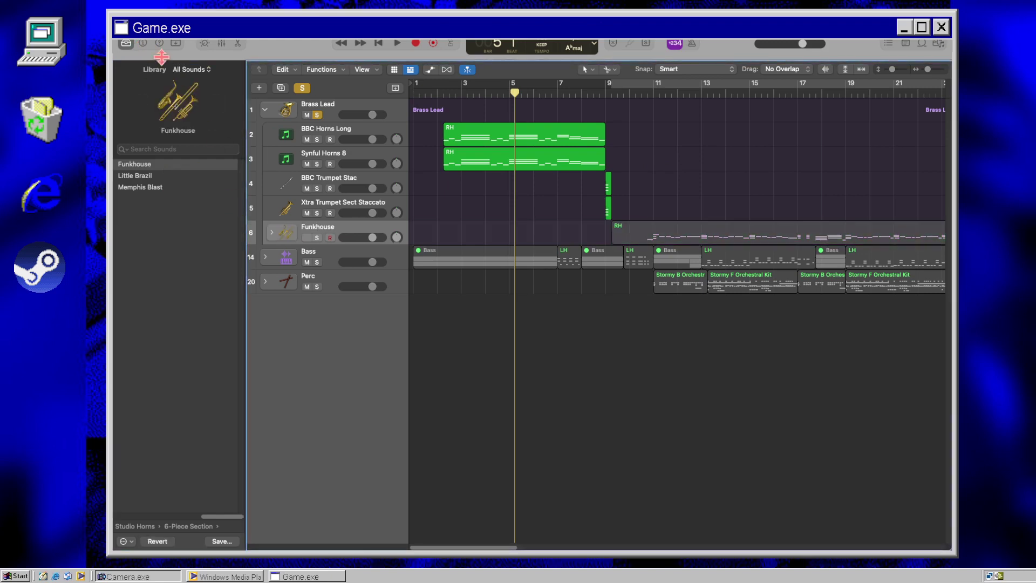
# Step: Replace the Channel EQ on the Funkhouse channel with ChromaVerb and set its room type to Concert Hall
pyautogui.click(142, 43)
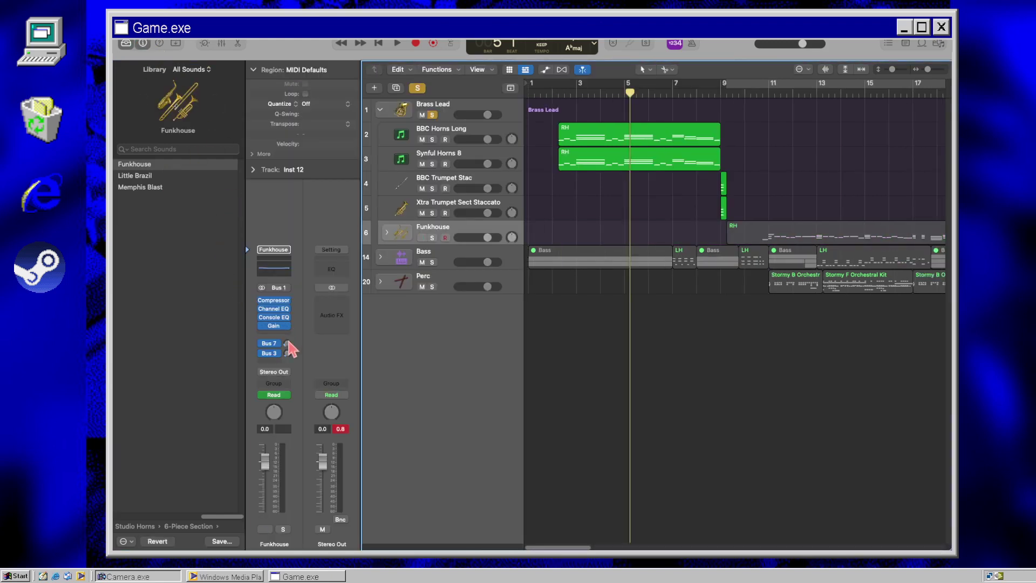
pyautogui.click(286, 308)
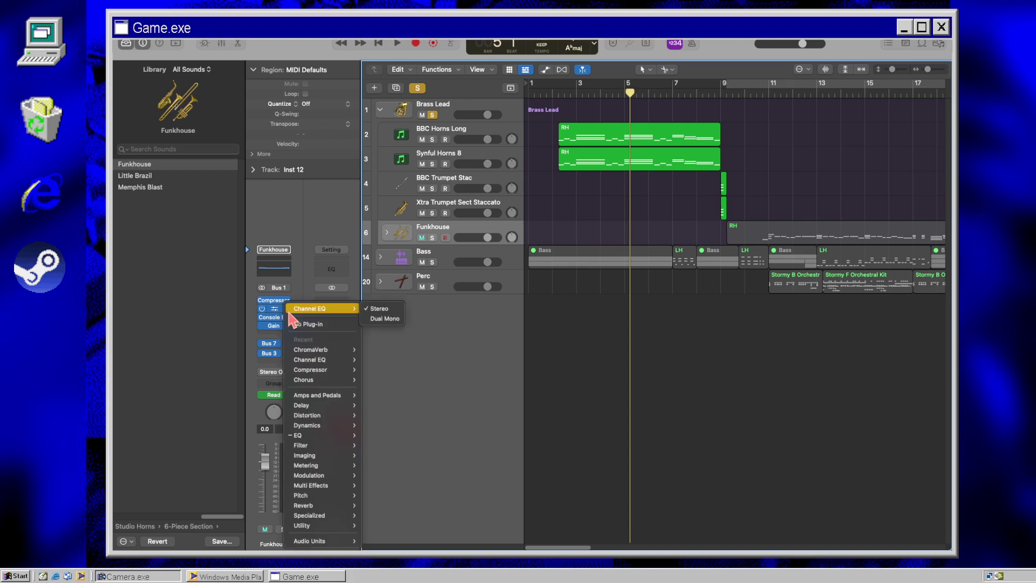
pyautogui.click(324, 351)
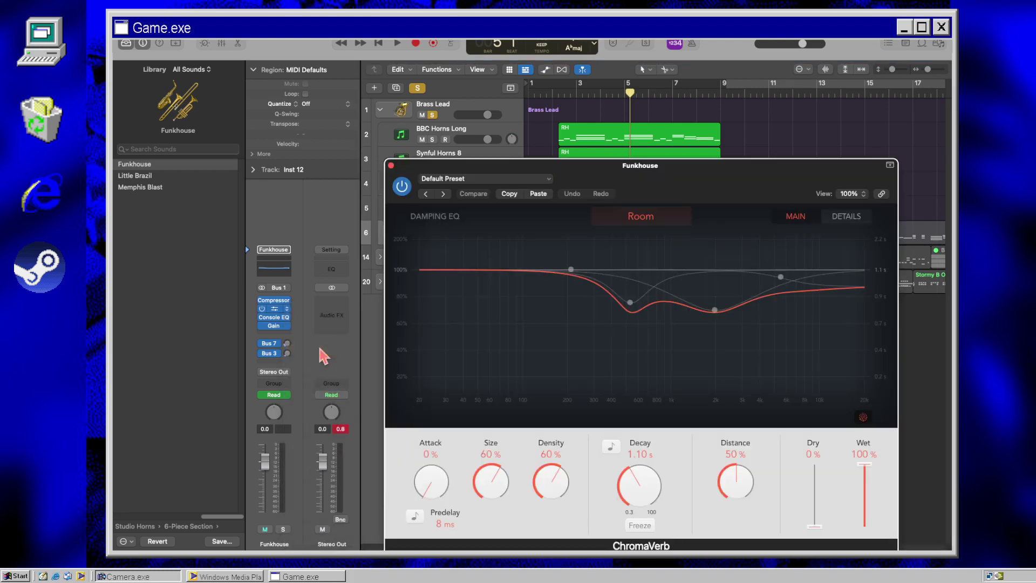
pyautogui.click(652, 228)
pyautogui.click(575, 259)
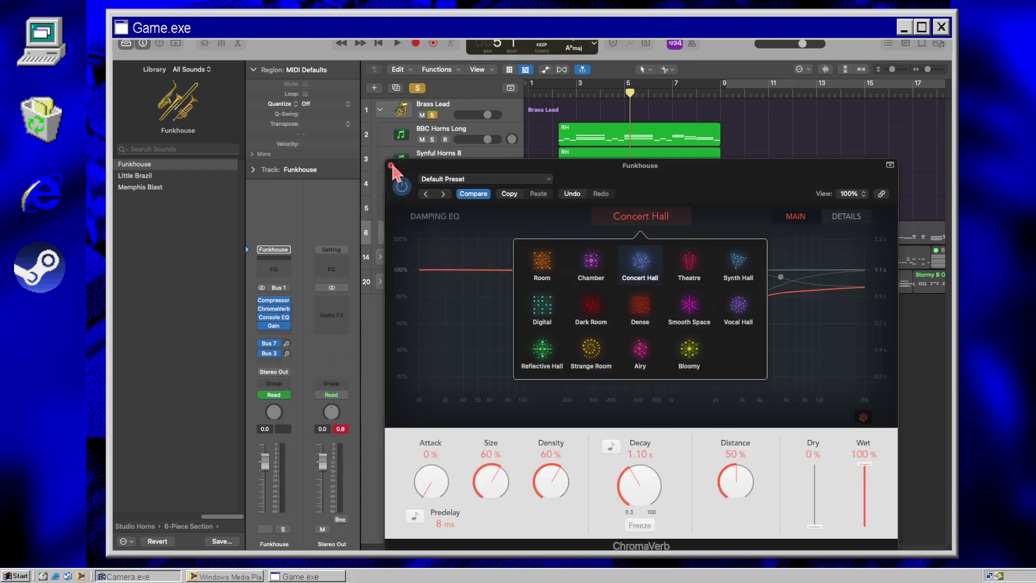
pyautogui.click(390, 165)
# Step: Play the brass from about bar 2 with Funkhouse soloed to audition its horns, and return the playhead to the start
pyautogui.click(562, 89)
pyautogui.press('space')
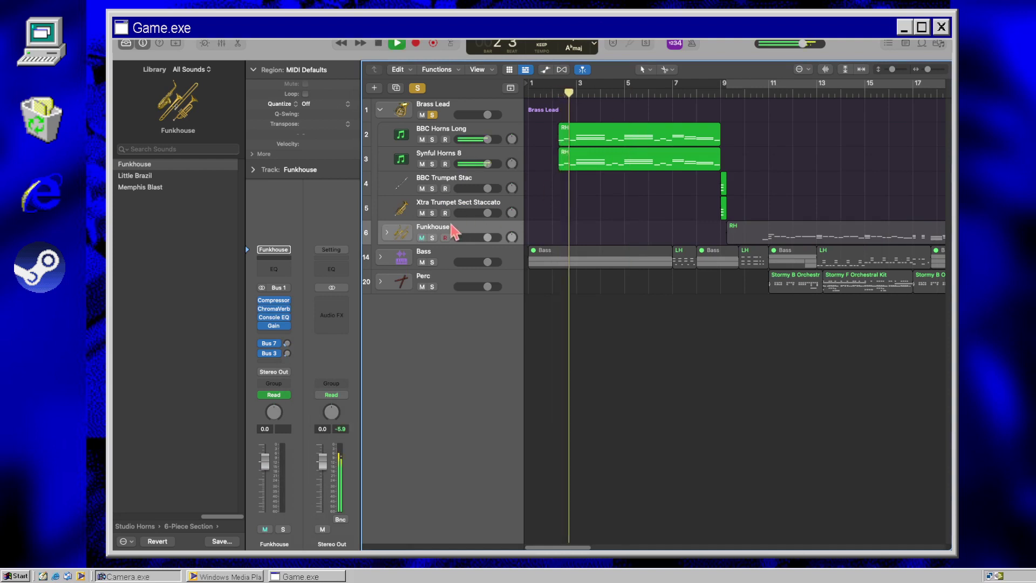
pyautogui.click(421, 238)
pyautogui.moveTo(447, 236); pyautogui.dragTo(440, 205)
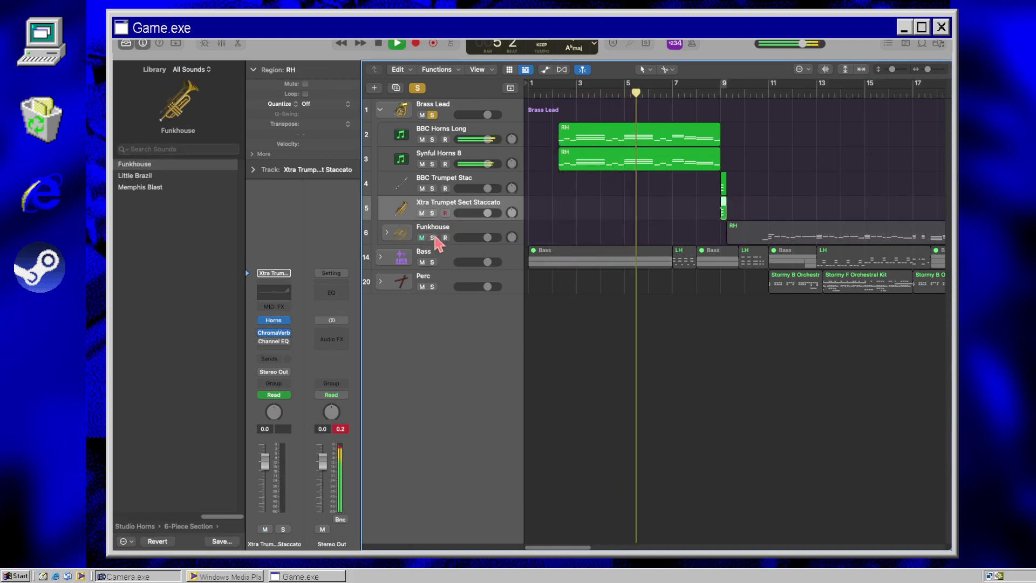
pyautogui.click(433, 238)
pyautogui.click(712, 361)
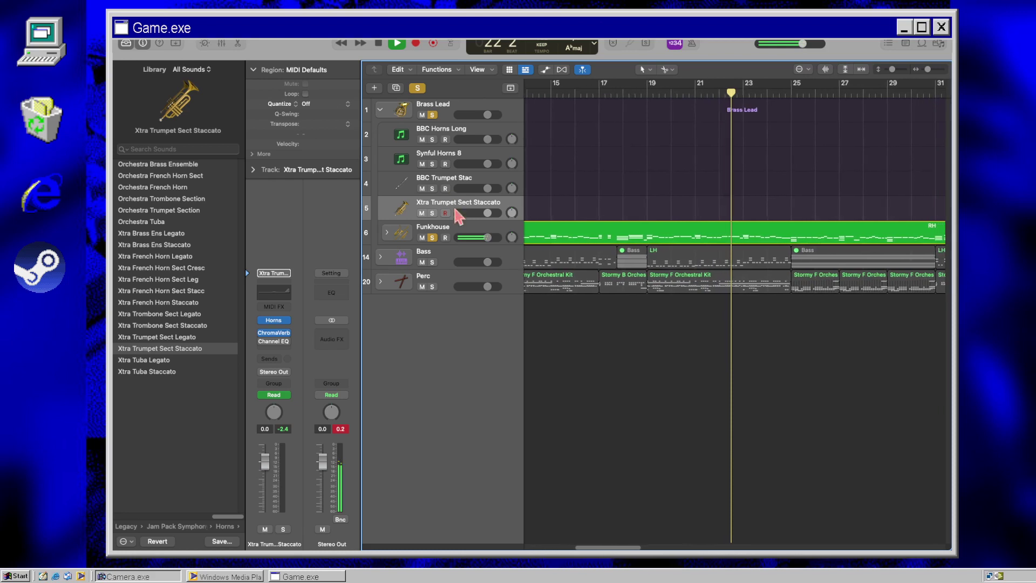
pyautogui.click(456, 232)
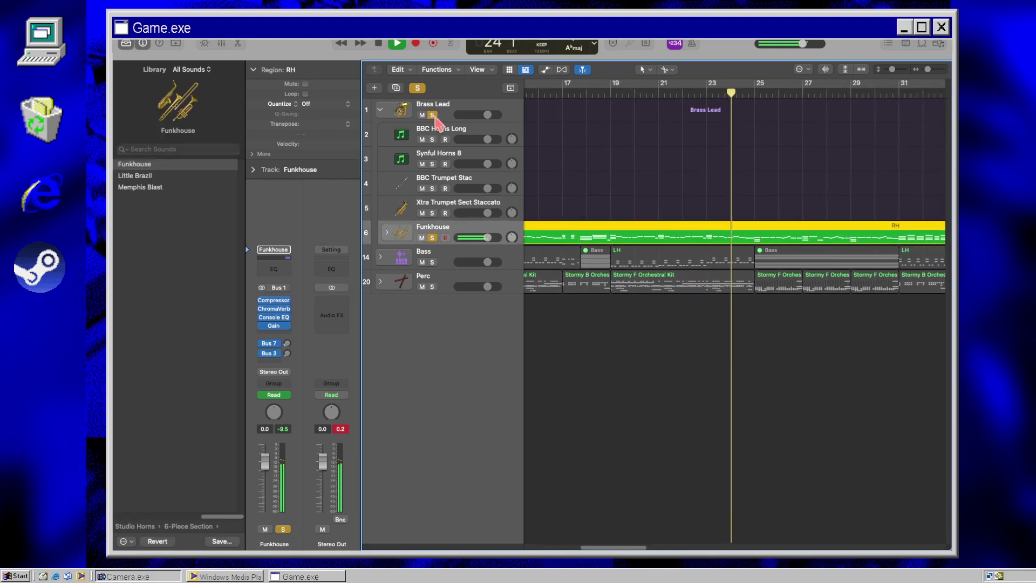
pyautogui.press('space')
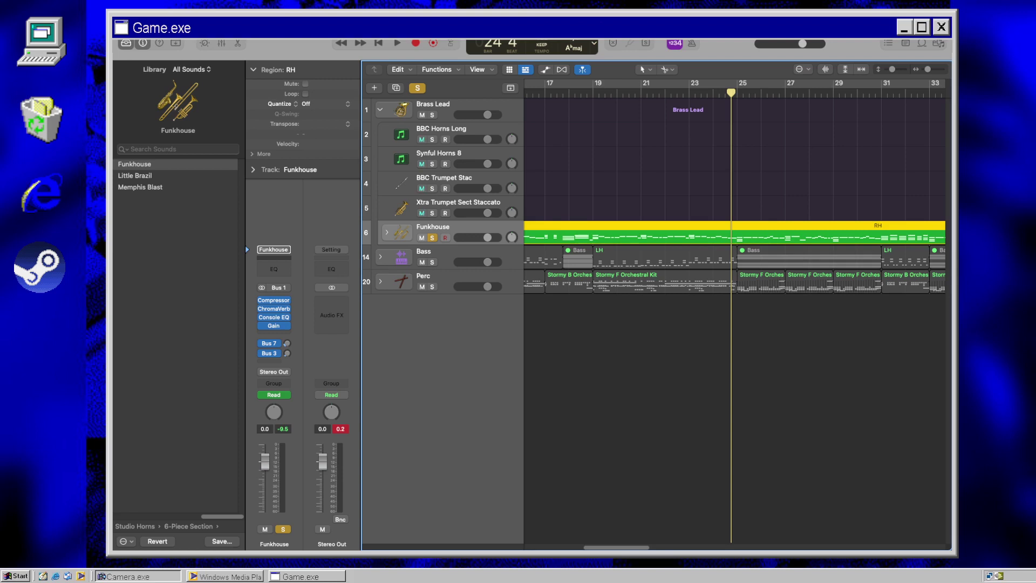
pyautogui.click(681, 398)
pyautogui.press('Return')
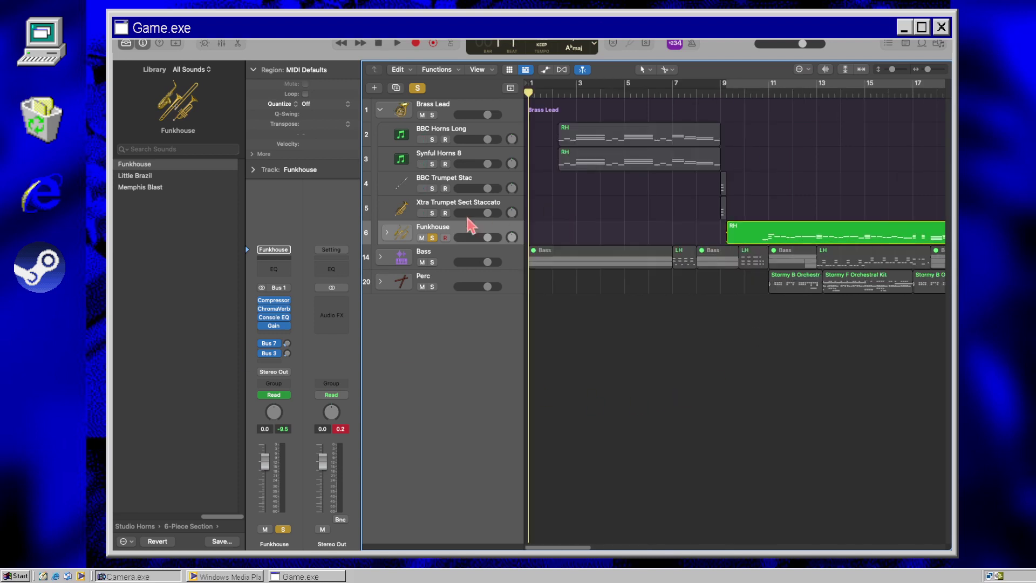
# Step: Load the Little Brazil patch in place of Funkhouse and move its RH region to bar 10 beat 3, playing from there
pyautogui.click(169, 180)
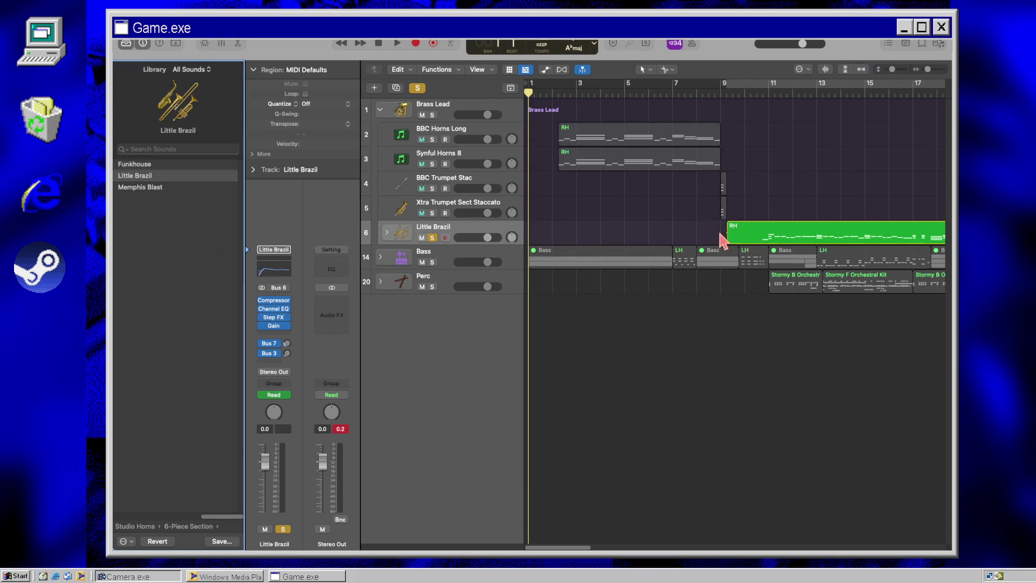
pyautogui.moveTo(728, 236); pyautogui.dragTo(759, 254)
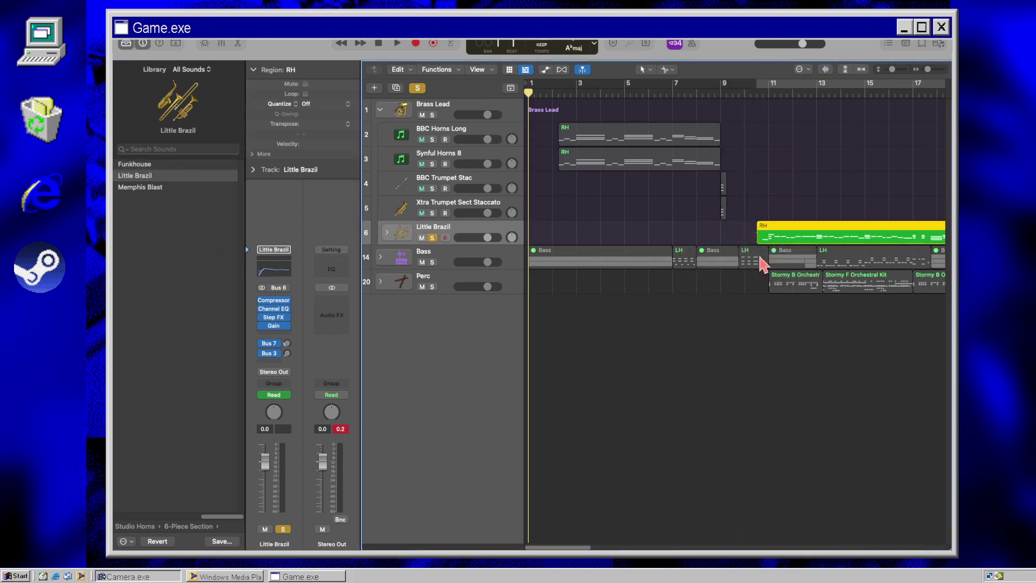
pyautogui.doubleClick(752, 92)
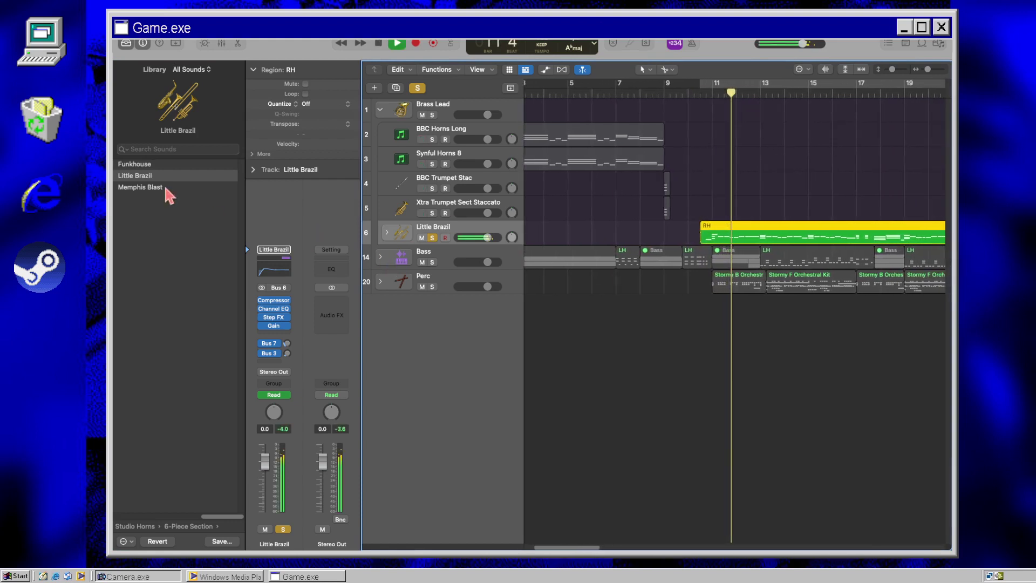
# Step: Try the Funkhouse patch on the horn track again, stopping playback with the playhead at bar 10
pyautogui.click(156, 162)
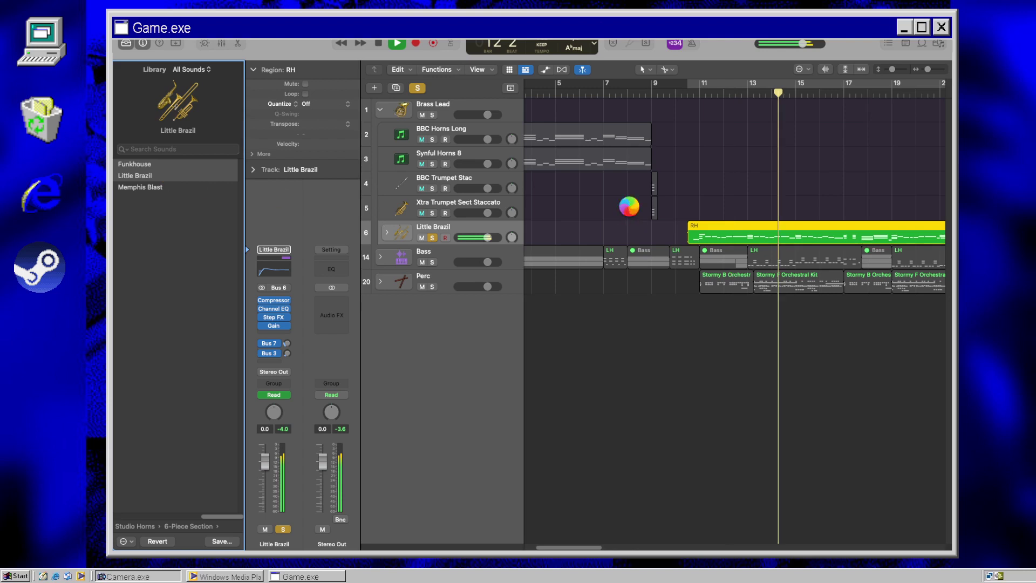
pyautogui.press('space')
pyautogui.click(634, 94)
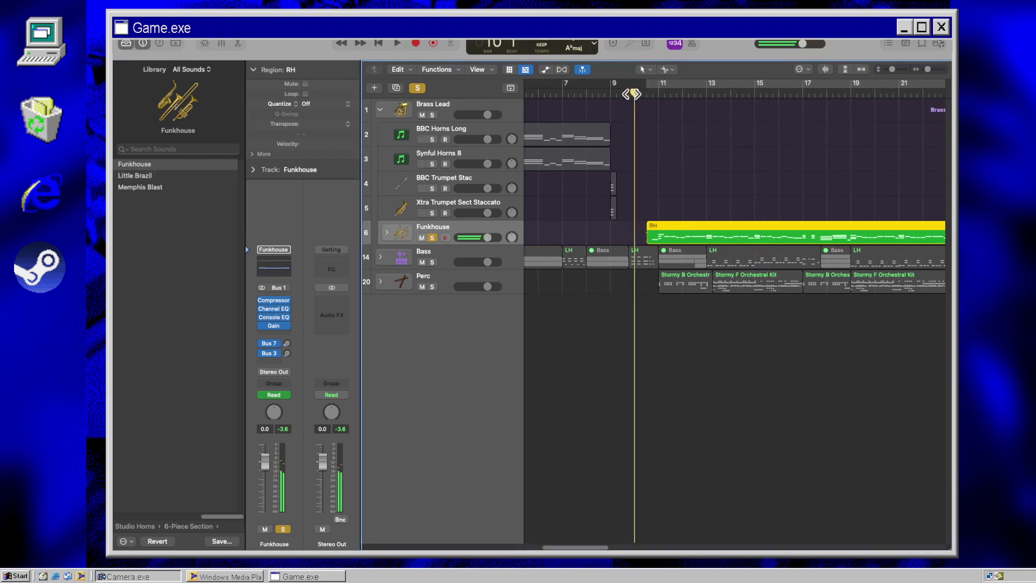
pyautogui.press('Tab')
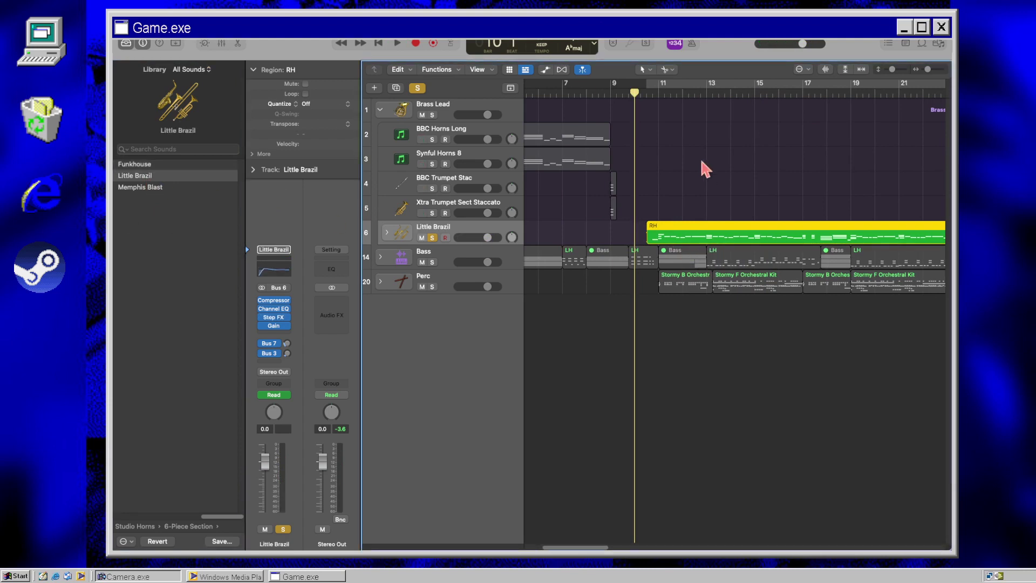
# Step: Transpose all notes of the Little Brazil RH region down one octave in the Piano Roll and play the result
pyautogui.press('p')
pyautogui.hscroll(-5, 616, 444)
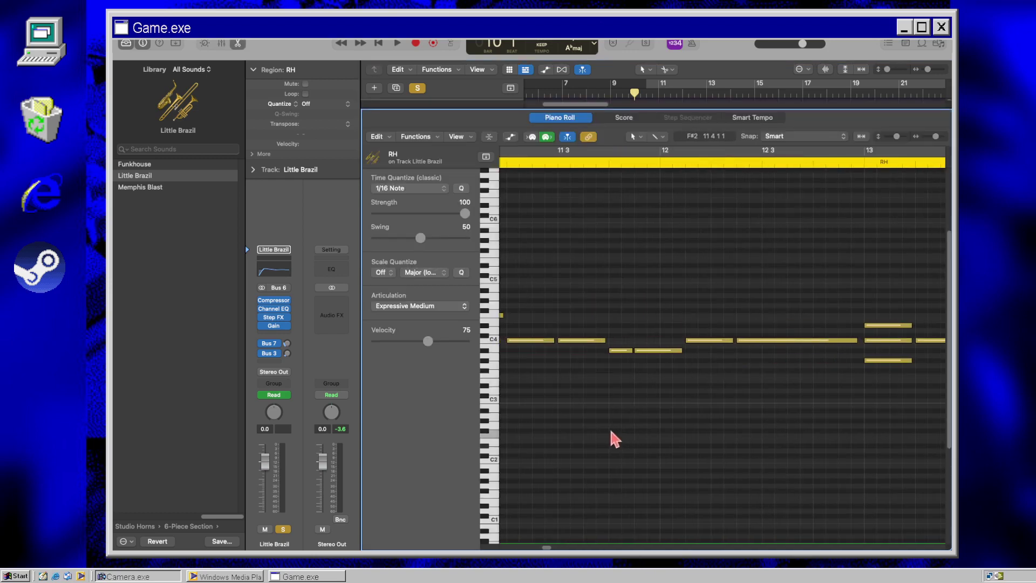
pyautogui.rightClick(702, 254)
pyautogui.click(728, 297)
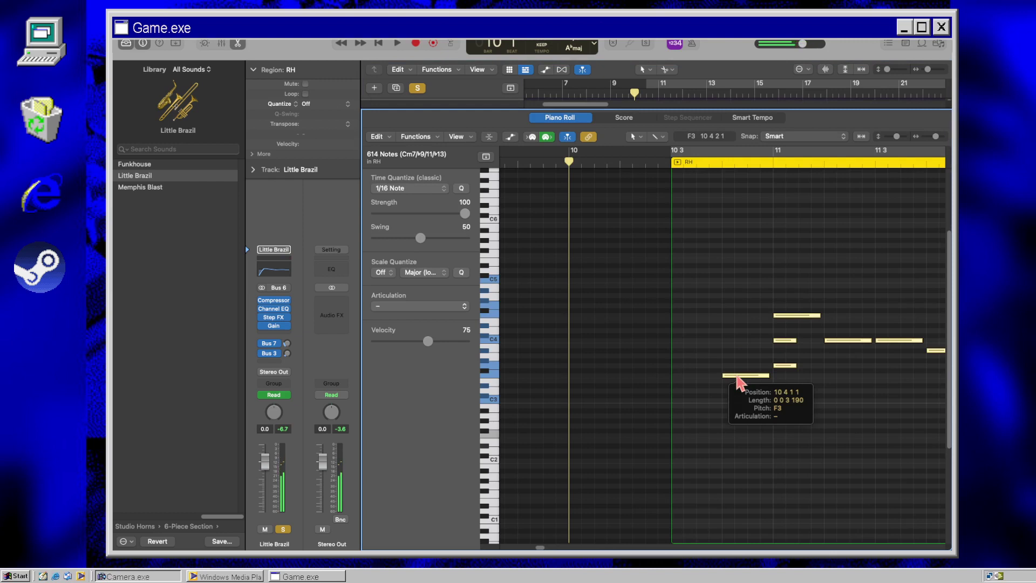
pyautogui.moveTo(737, 378); pyautogui.dragTo(740, 446)
pyautogui.press('space')
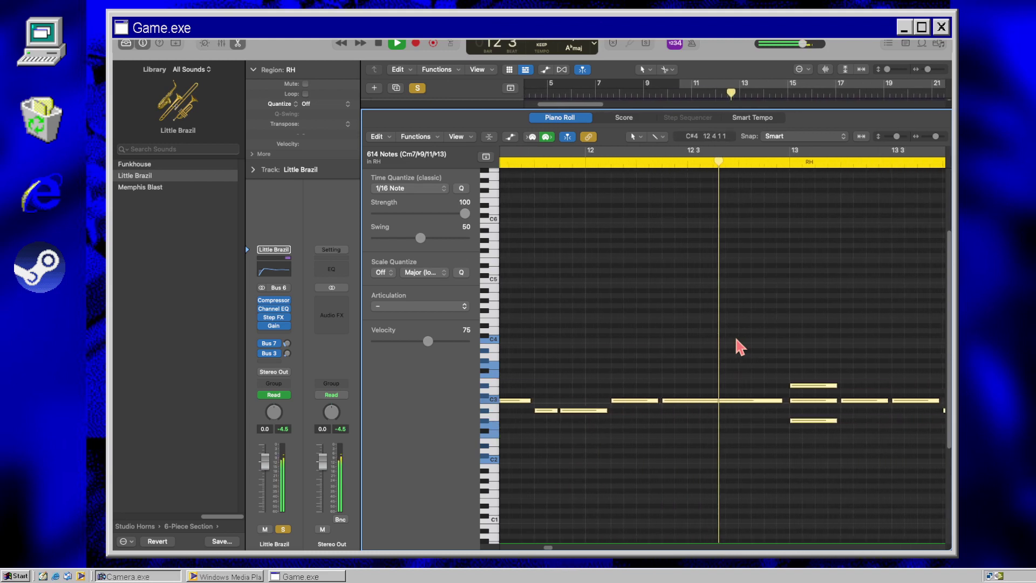
pyautogui.press('space')
# Step: Replace the Channel EQ on the Little Brazil channel with ChromaVerb and close the reverb's window
pyautogui.click(290, 313)
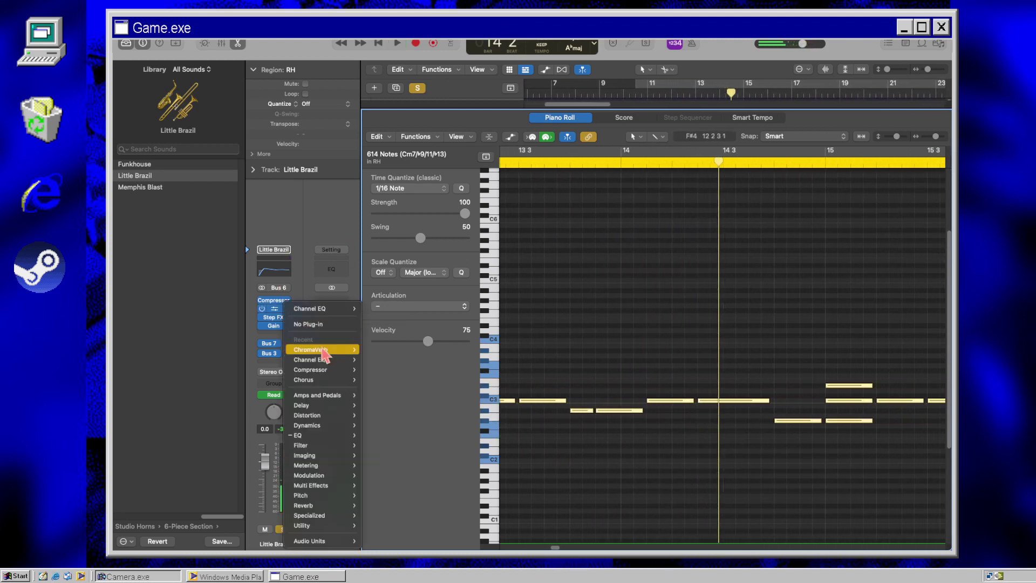
pyautogui.press('Escape')
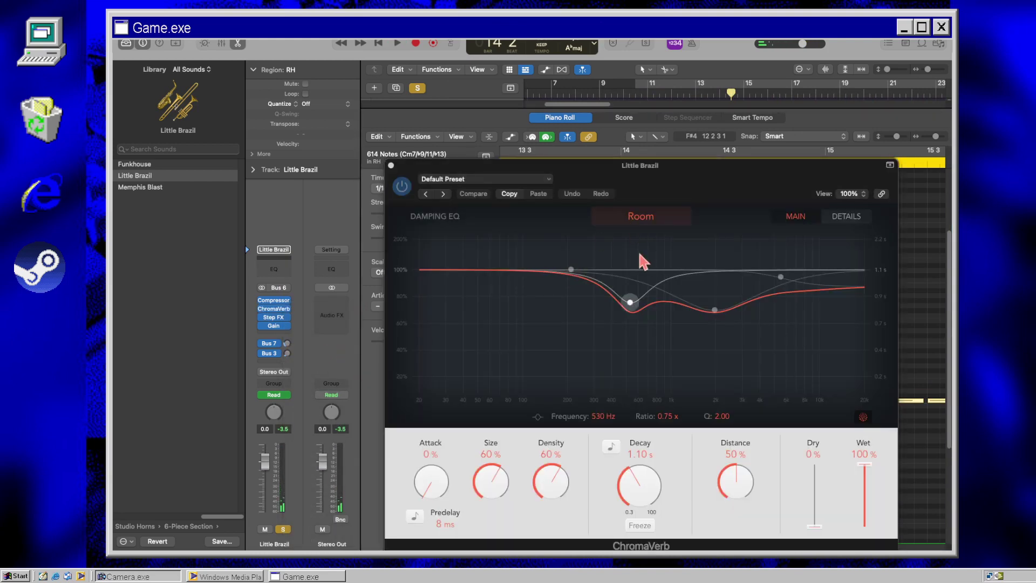
pyautogui.click(641, 216)
pyautogui.click(391, 165)
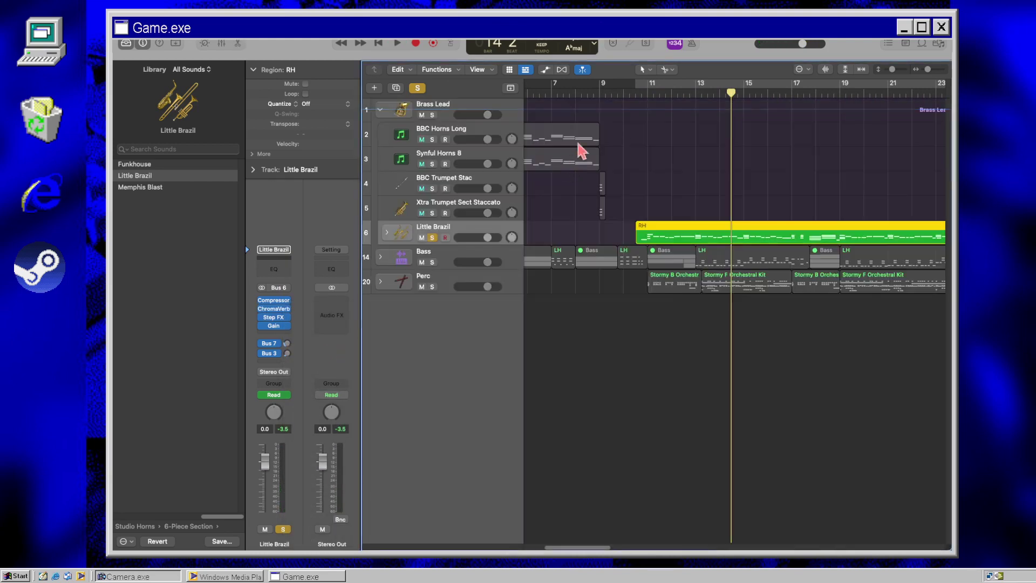
# Step: Play the lowered horns, hide the Piano Roll, Library and Inspector, and unsolo Little Brazil to hear the full arrangement
pyautogui.press('e')
pyautogui.press('space')
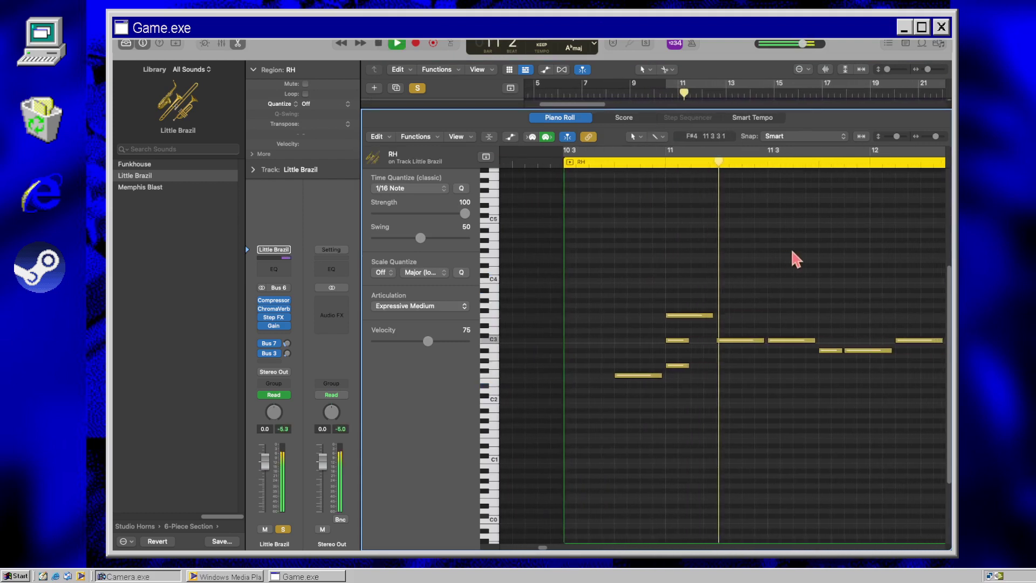
pyautogui.press('e')
pyautogui.press('y')
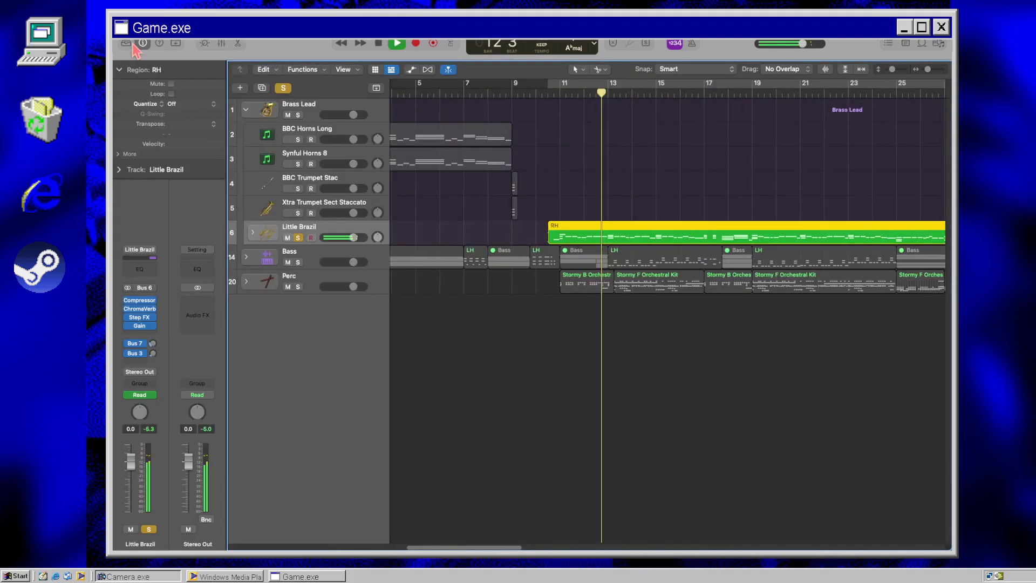
pyautogui.click(142, 43)
pyautogui.hscroll(-2, 518, 148)
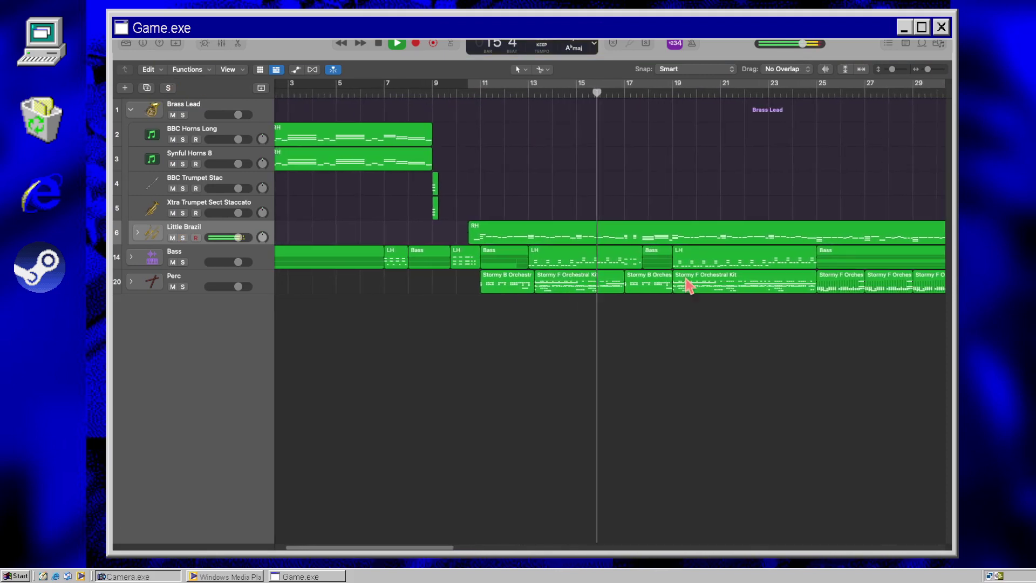
pyautogui.hscroll(1, 738, 340)
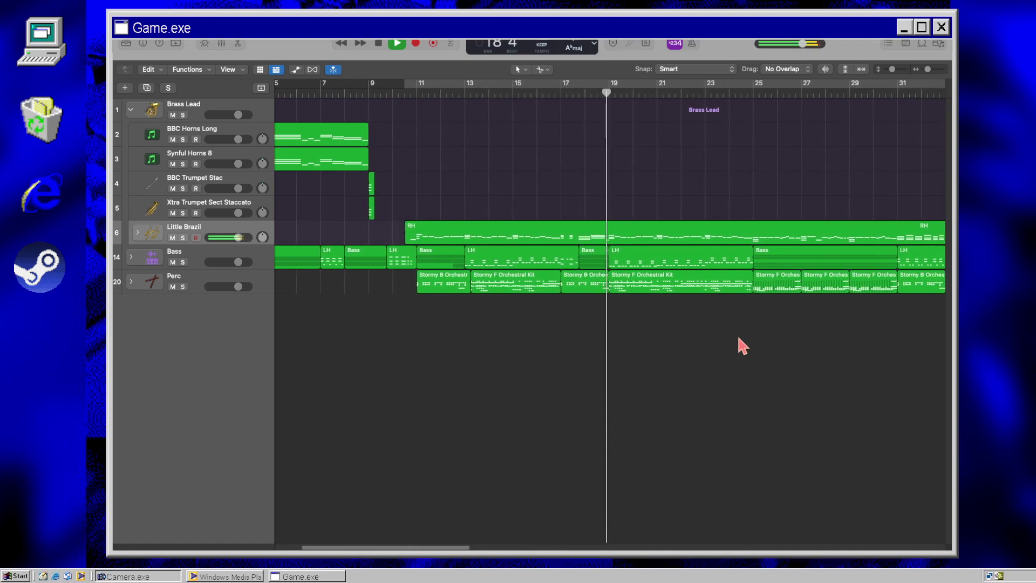
# Step: Try the Room type in the ChromaVerb on the Little Brazil channel and close the plug-in window
pyautogui.click(142, 43)
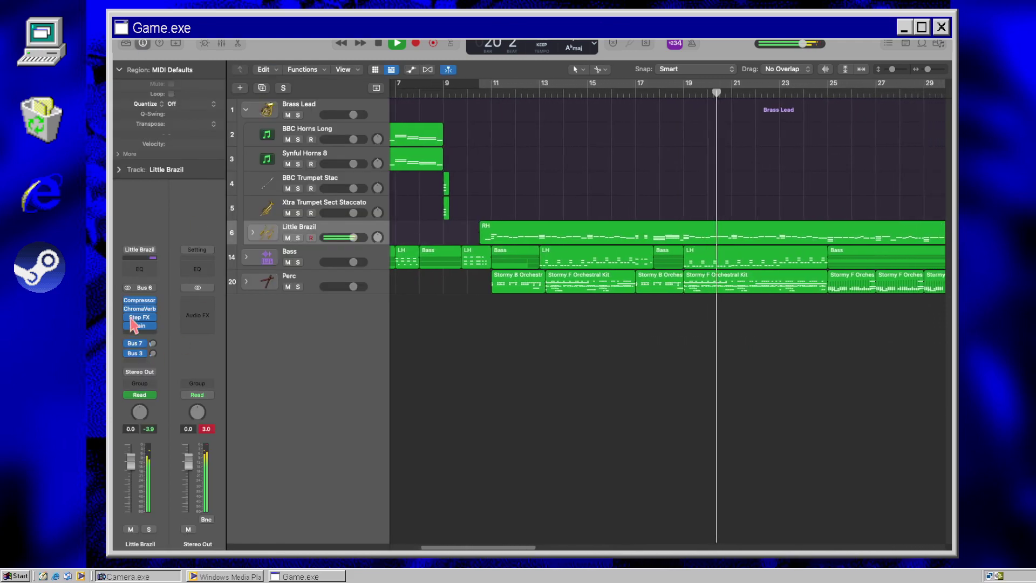
pyautogui.moveTo(129, 317)
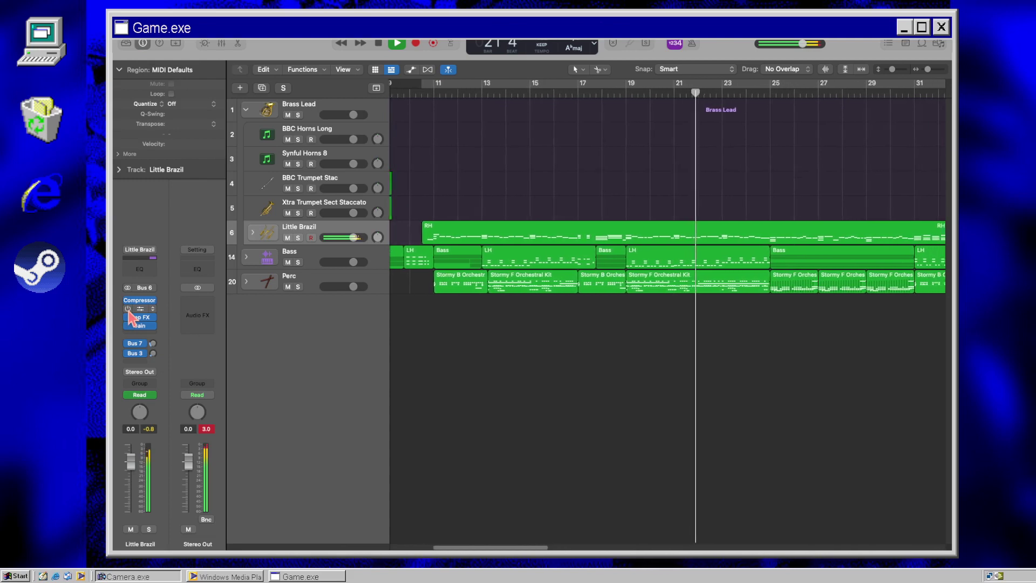
pyautogui.click(130, 309)
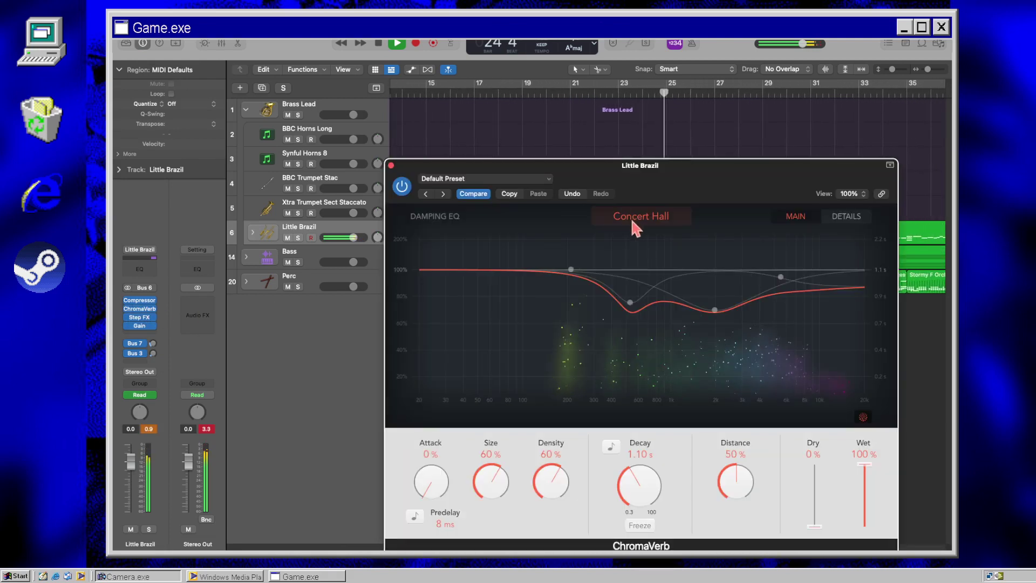
pyautogui.click(633, 220)
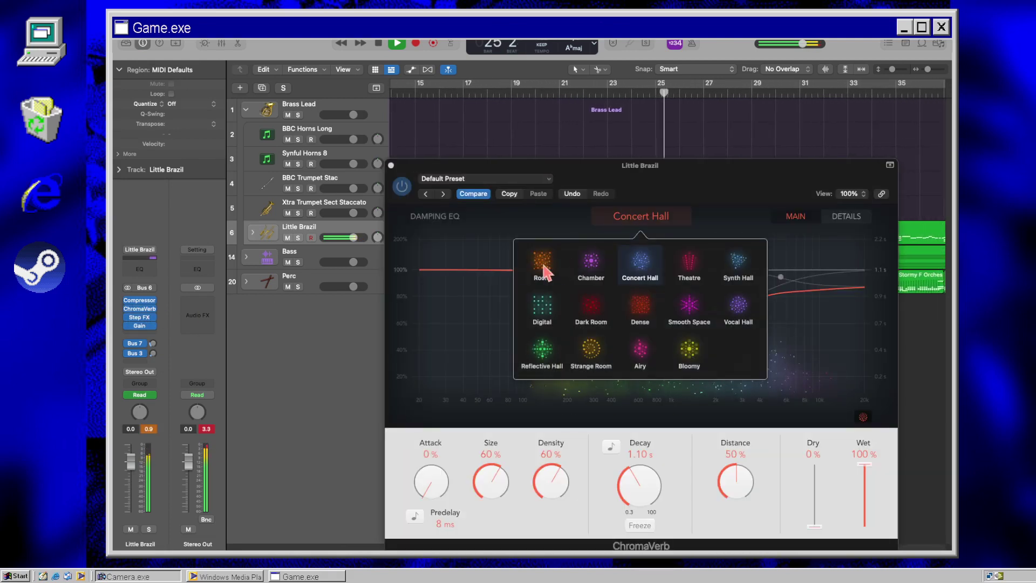
pyautogui.click(390, 165)
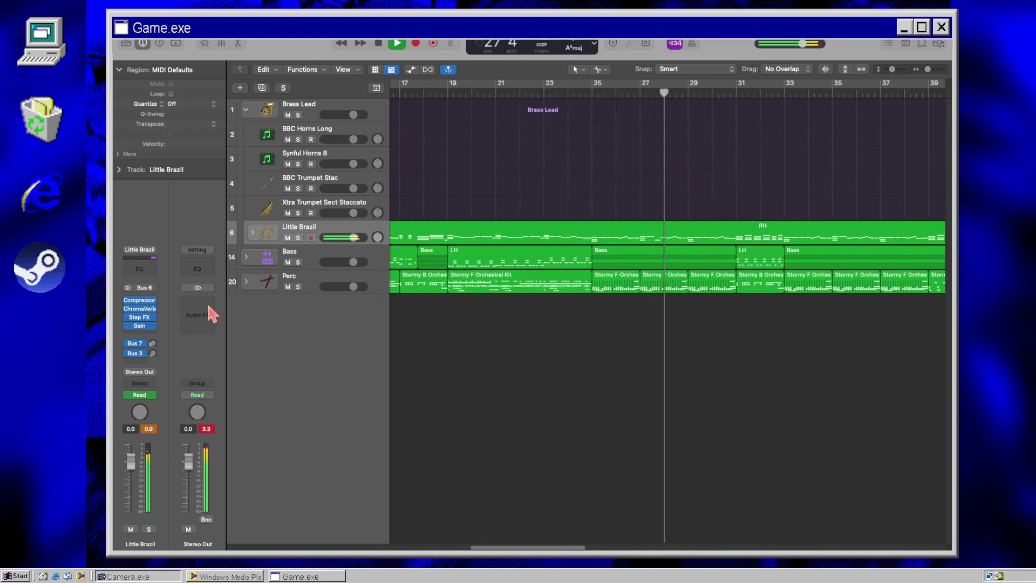
# Step: Solo Little Brazil and try the Chamber room type in its ChromaVerb, closing the plug-in window
pyautogui.press('s')
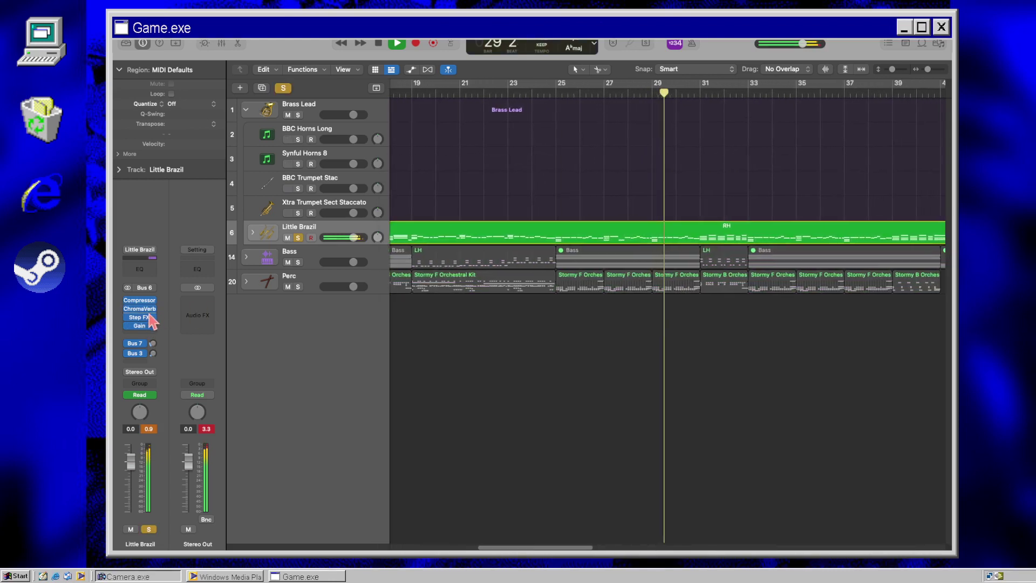
pyautogui.click(148, 309)
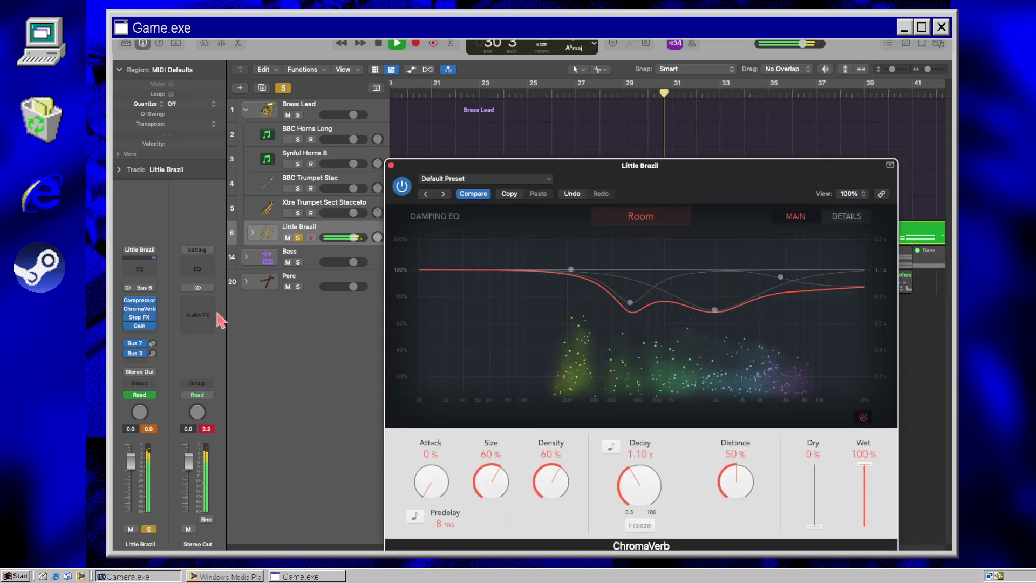
pyautogui.click(650, 217)
pyautogui.click(590, 267)
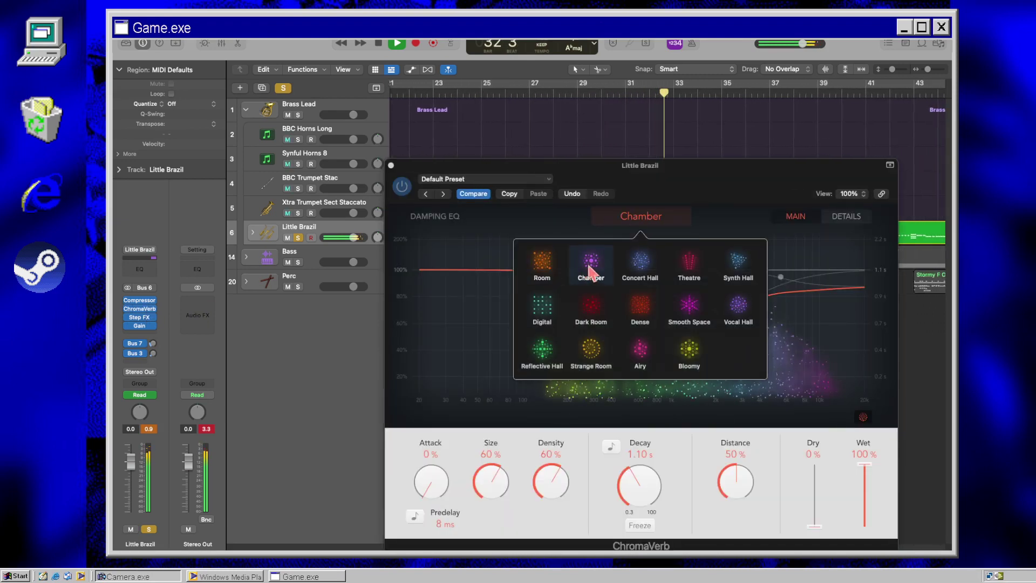
pyautogui.click(391, 165)
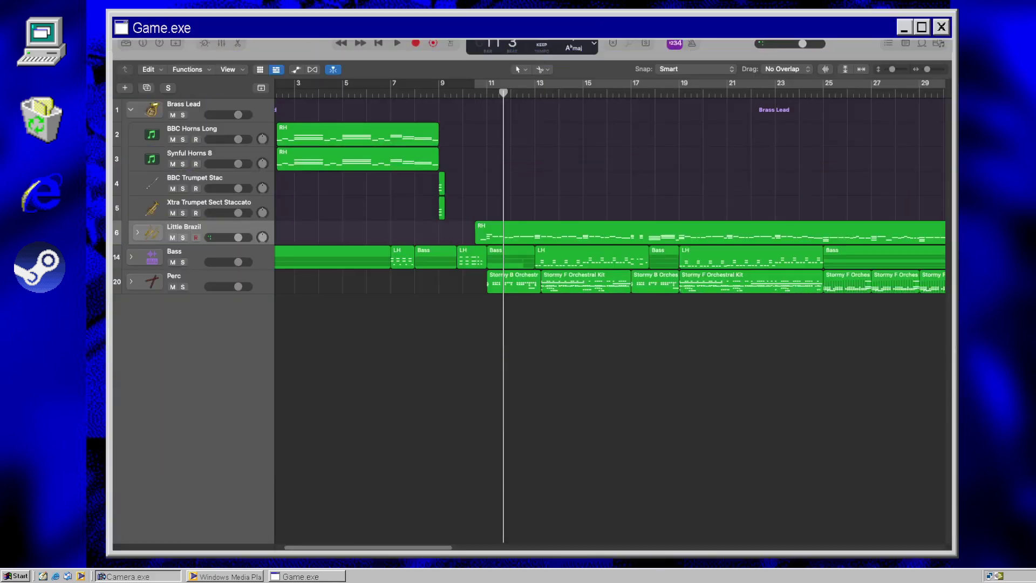
# Step: Play the arrangement from just before the horn entry, soloing Little Brazil and showing its channel strip
pyautogui.click(431, 86)
pyautogui.press('space')
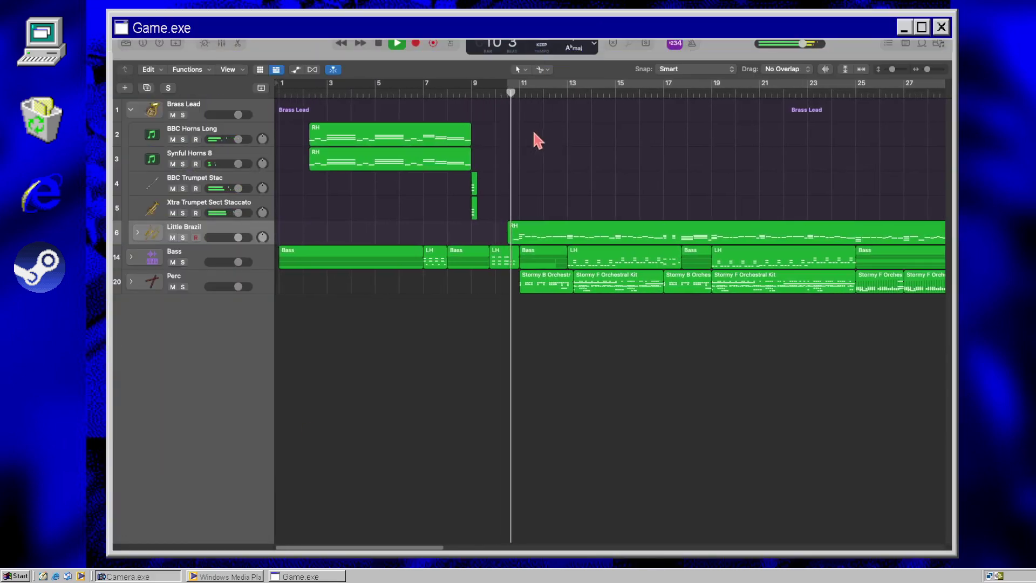
pyautogui.click(183, 238)
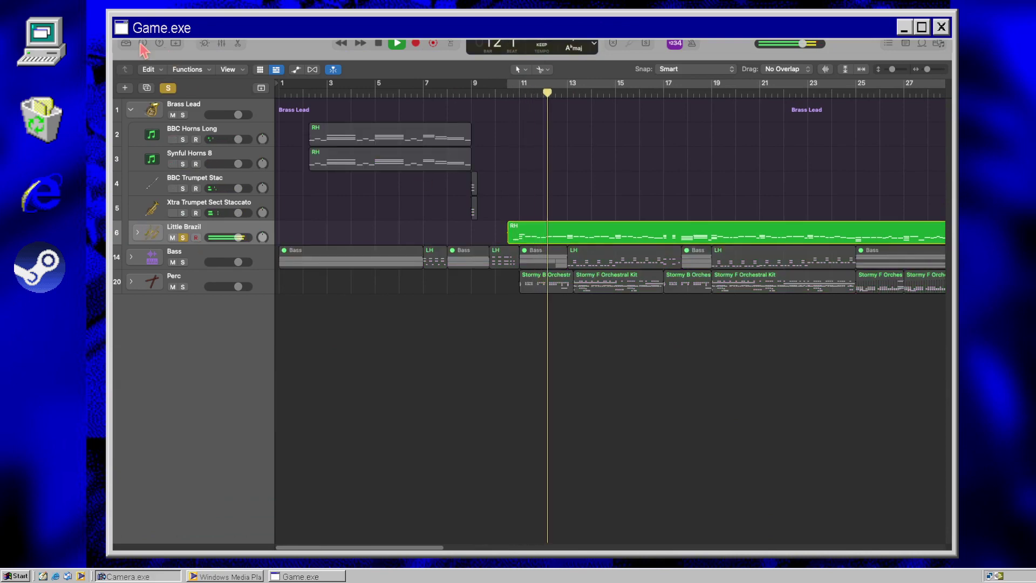
pyautogui.press('i')
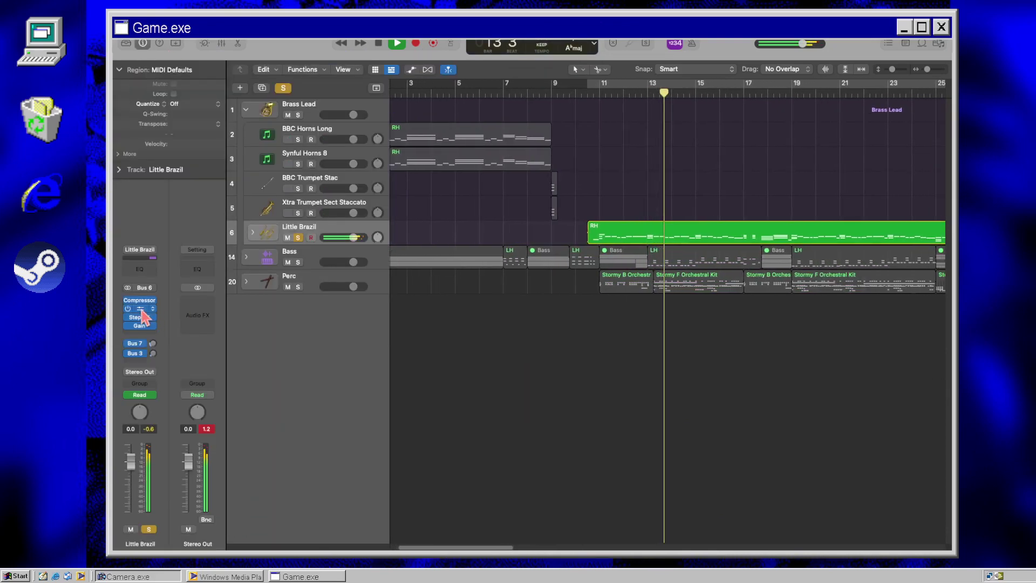
# Step: Audition ChromaVerb's Theatre, Synth Hall, Digital, Dark Room and Dense room types on Little Brazil, then close the plug-in
pyautogui.click(649, 206)
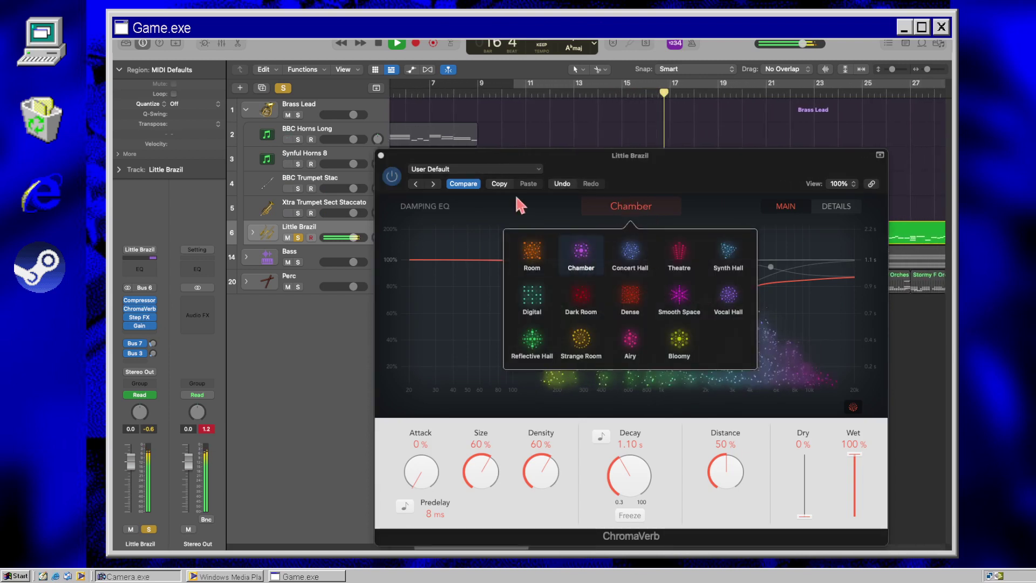
pyautogui.click(684, 251)
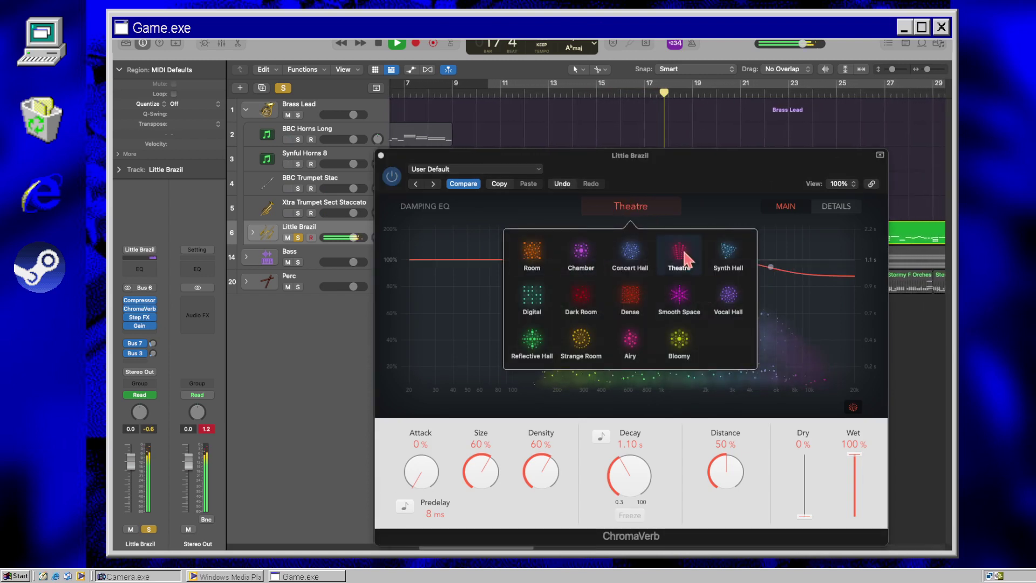
pyautogui.click(725, 258)
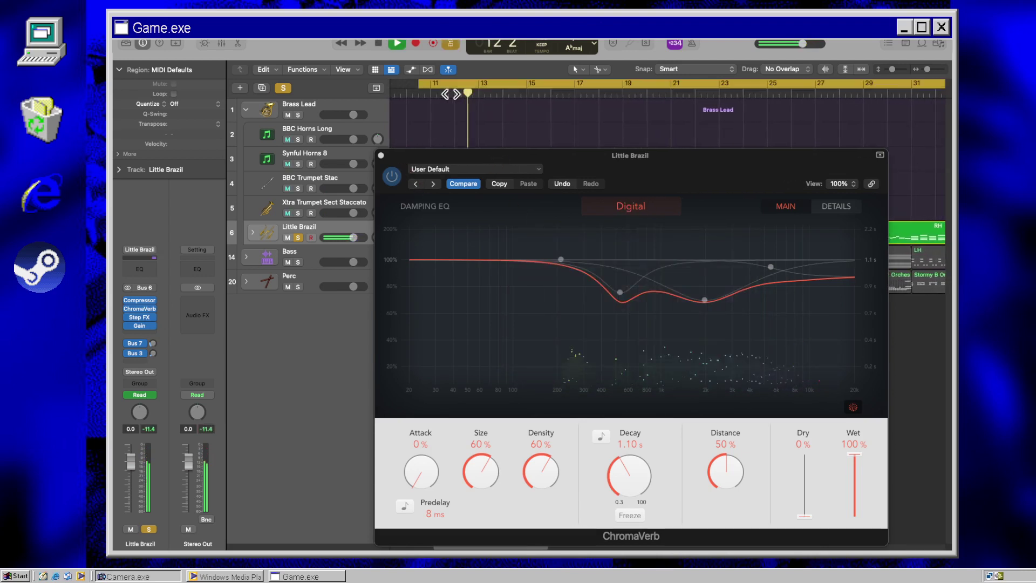
pyautogui.click(625, 213)
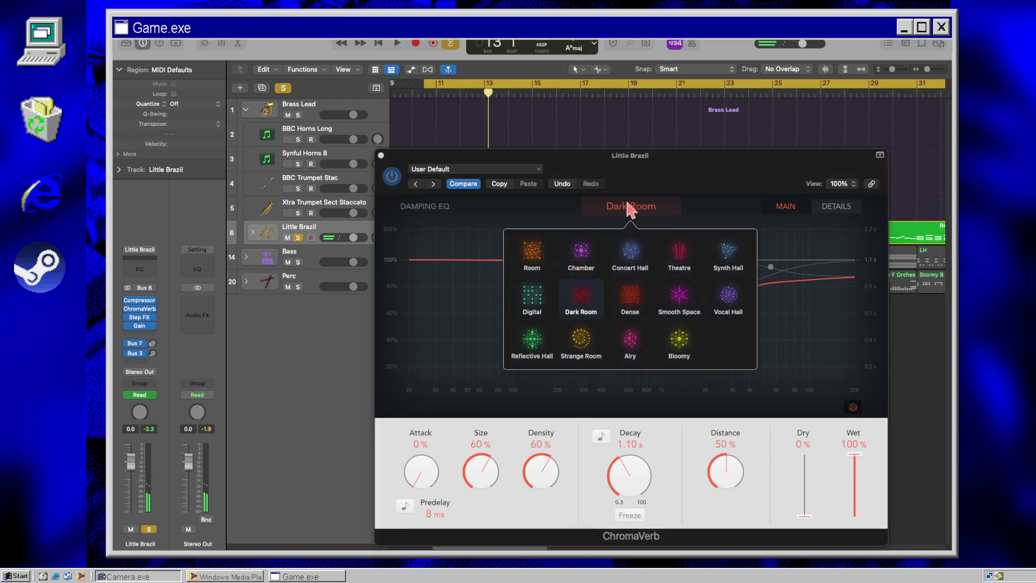
pyautogui.click(630, 295)
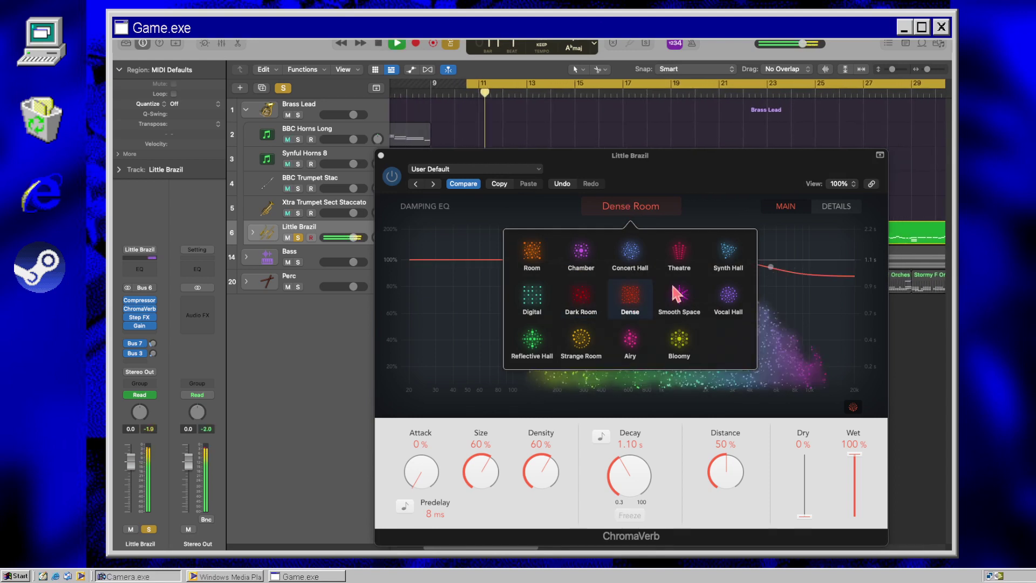
pyautogui.click(381, 155)
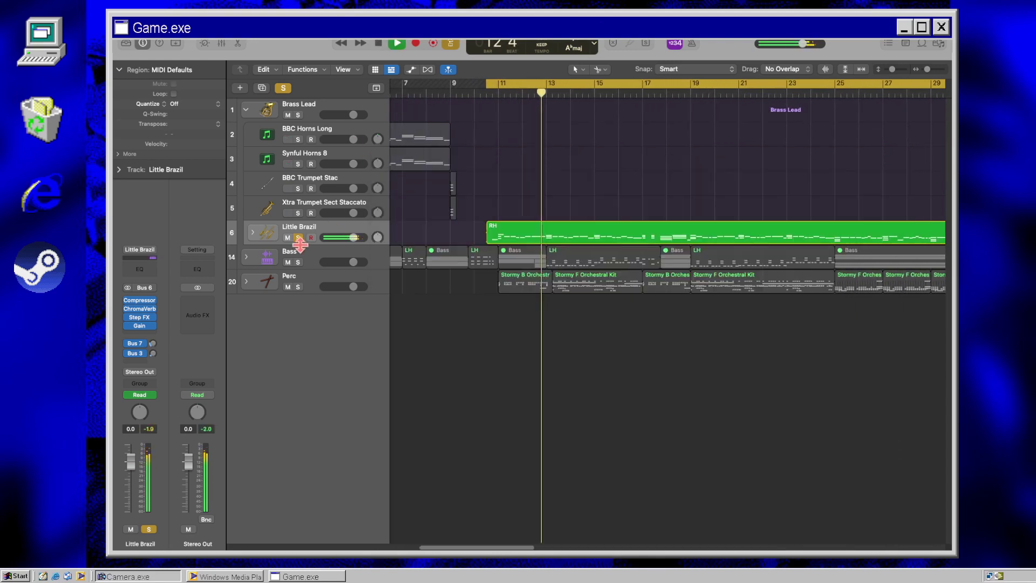
# Step: Unsolo Little Brazil and listen to the full arrangement, collapsing and re-expanding the Brass Lead stack
pyautogui.click(297, 237)
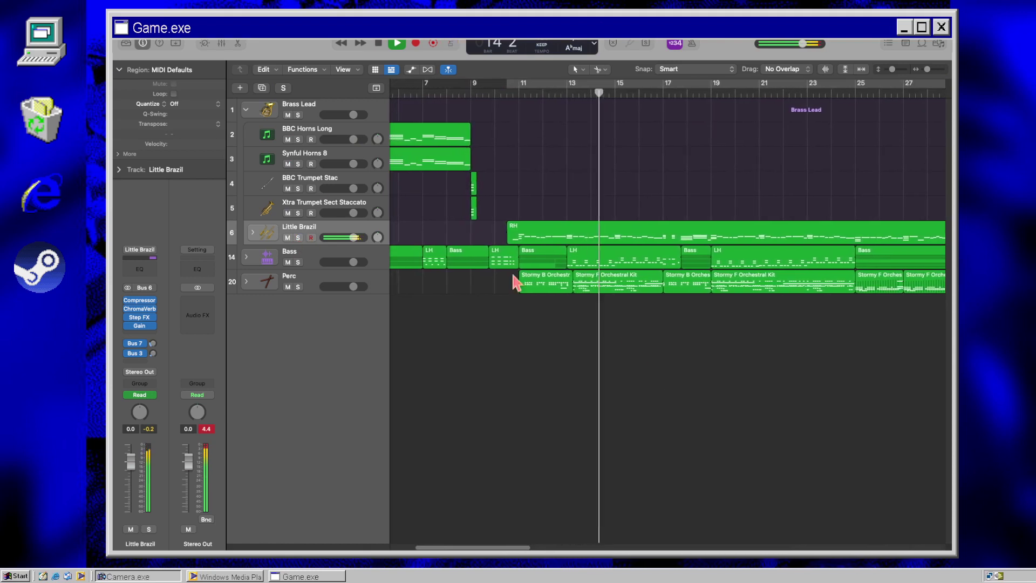
pyautogui.click(246, 109)
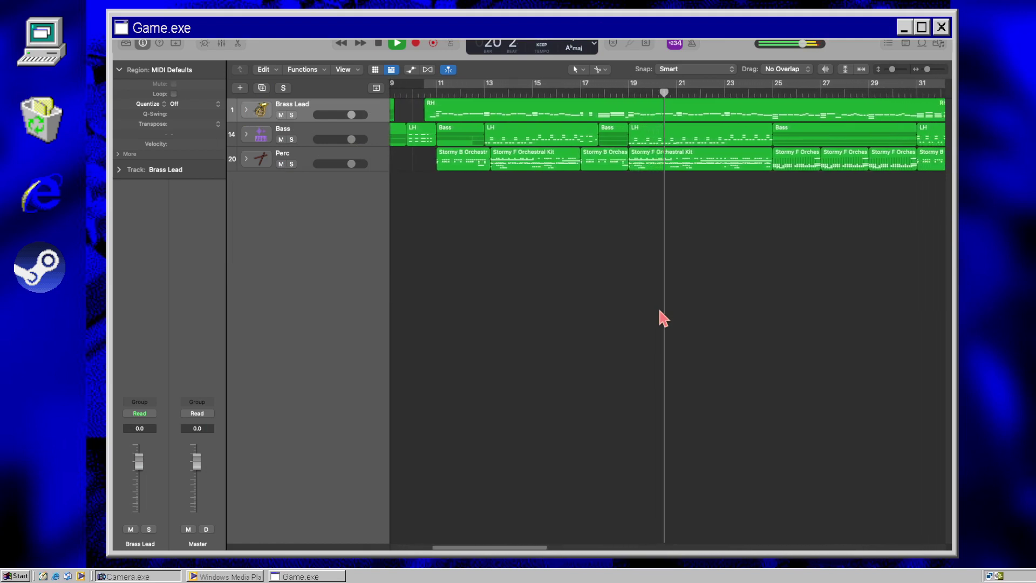
pyautogui.click(247, 110)
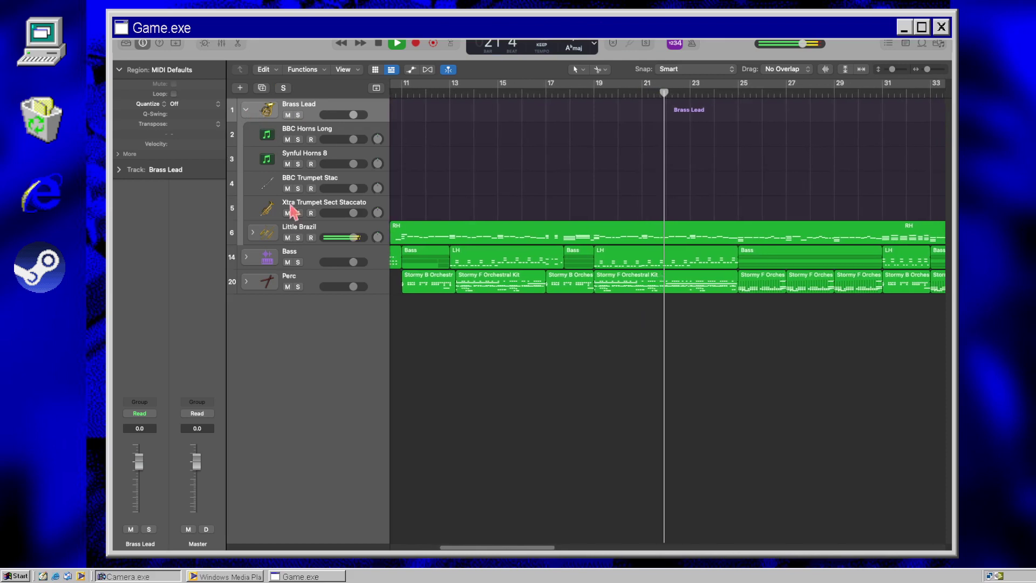
pyautogui.click(298, 237)
pyautogui.click(298, 237)
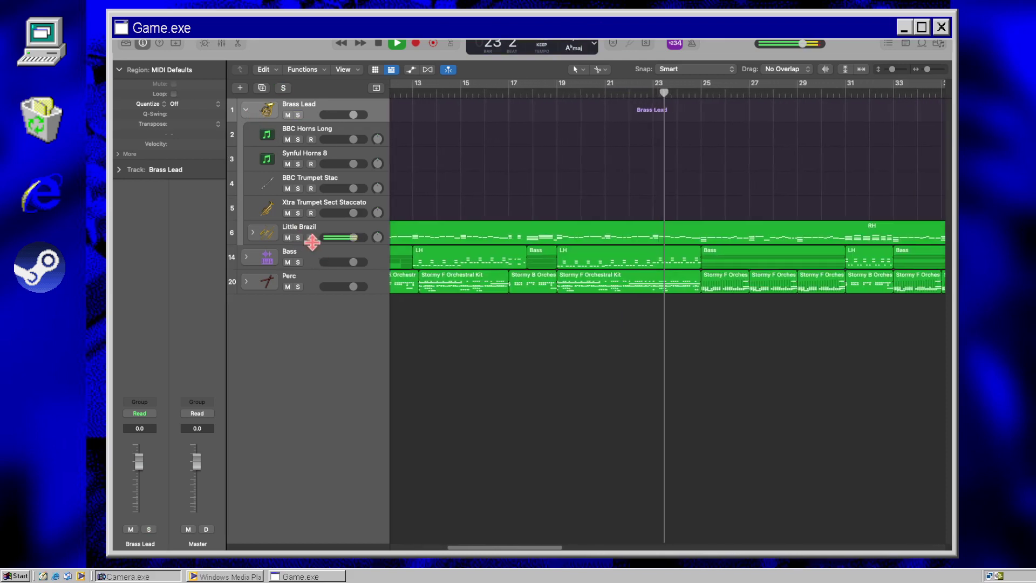
# Step: Solo Little Brazil and set the cycle range to its RH region, stopping playback around bar 12
pyautogui.click(298, 238)
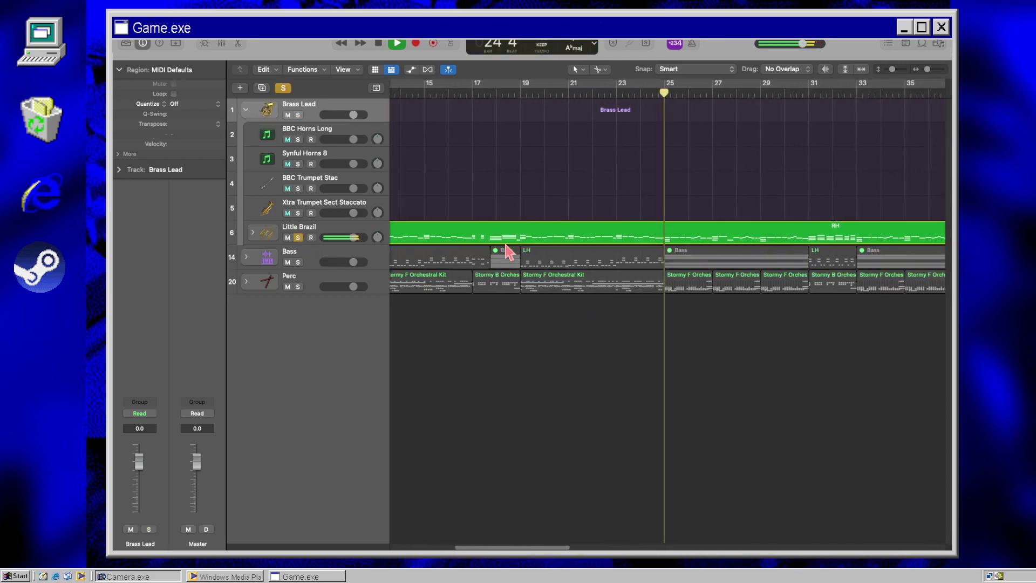
pyautogui.click(520, 237)
pyautogui.press('u')
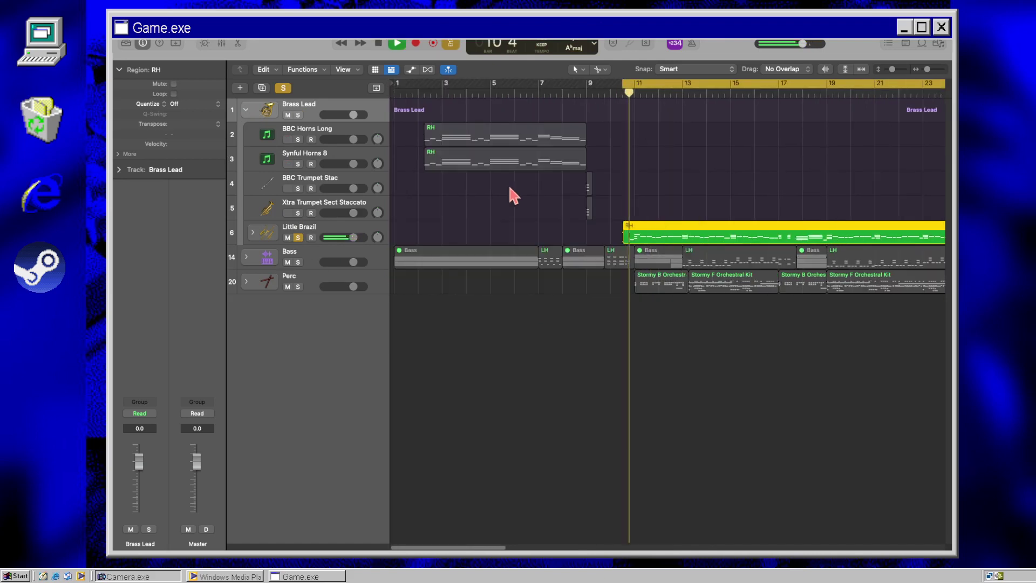
pyautogui.press('space')
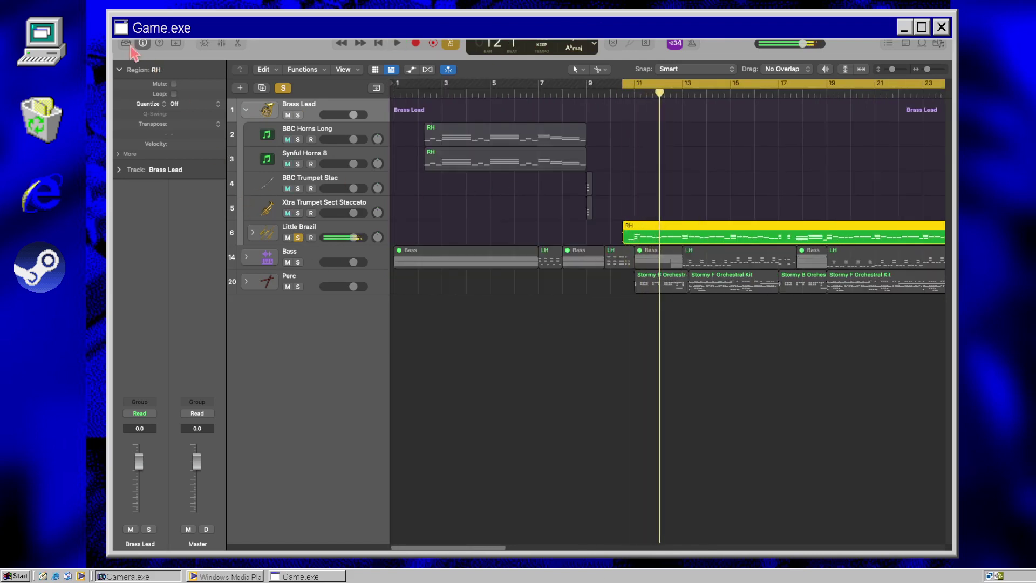
# Step: Show the Library for the Little Brazil track and load Chicago Street from the Studio Horns 3-Piece Section
pyautogui.press('y')
pyautogui.click(445, 229)
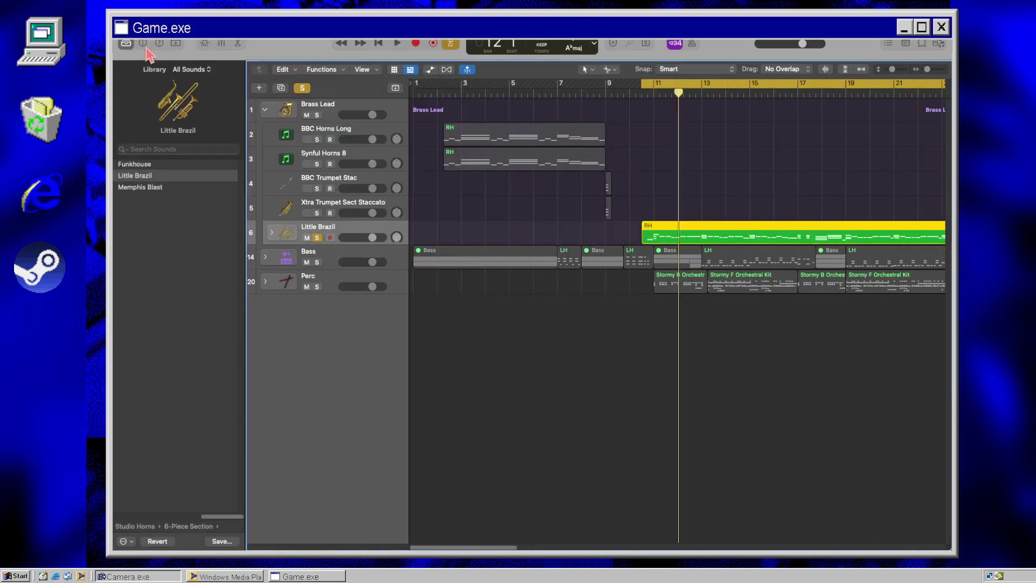
pyautogui.click(189, 526)
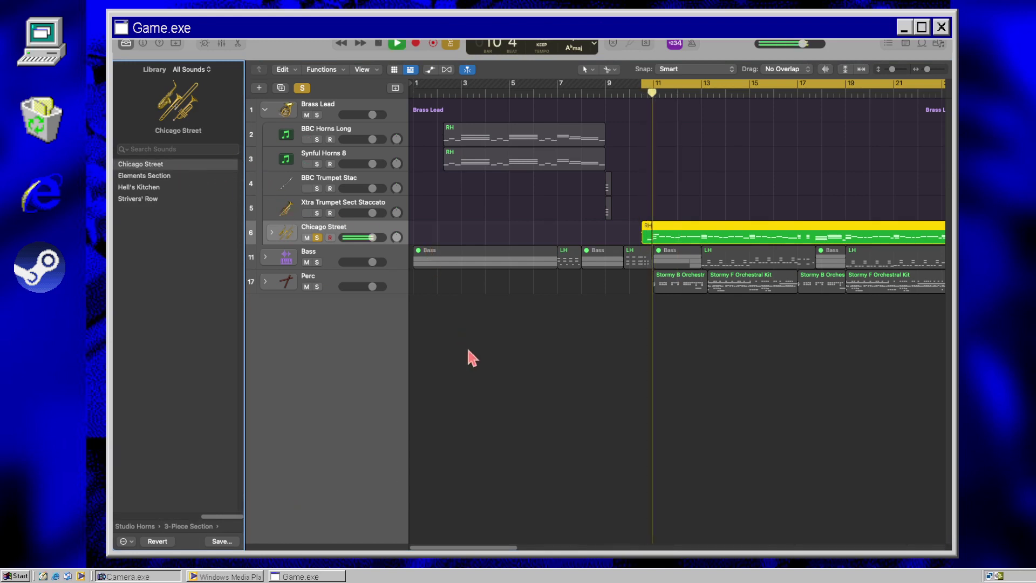
# Step: Audition the Elements Section and Hell's Kitchen patches on the horn track, then load and play Strivers' Row
pyautogui.click(171, 176)
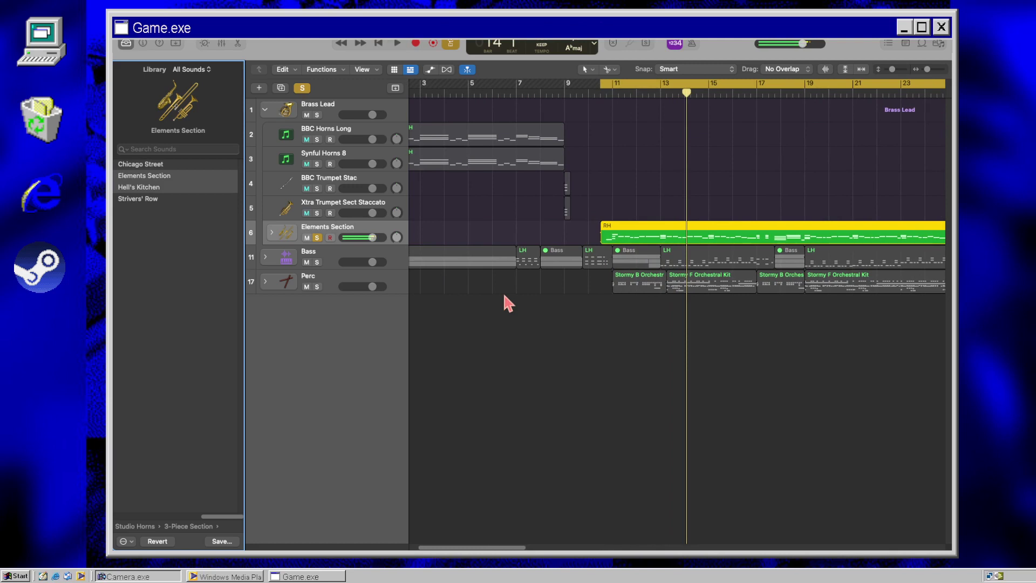
pyautogui.press('Down')
pyautogui.press('space')
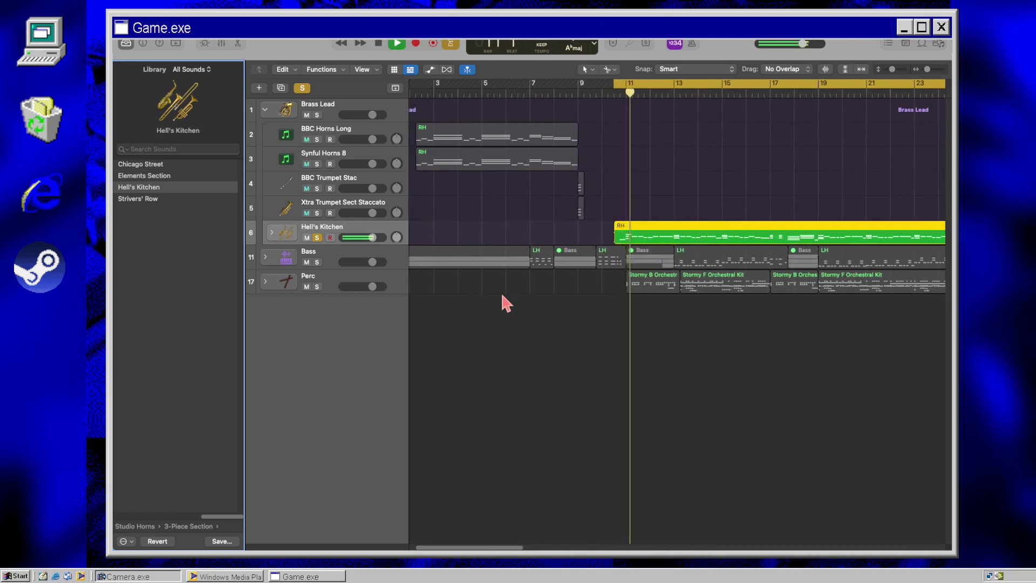
pyautogui.press('space')
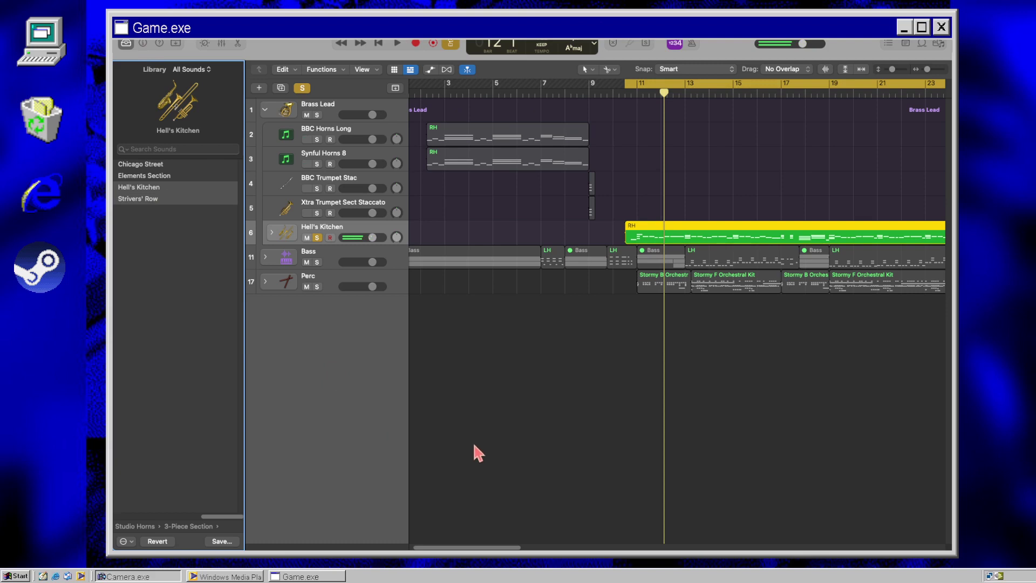
pyautogui.press('space')
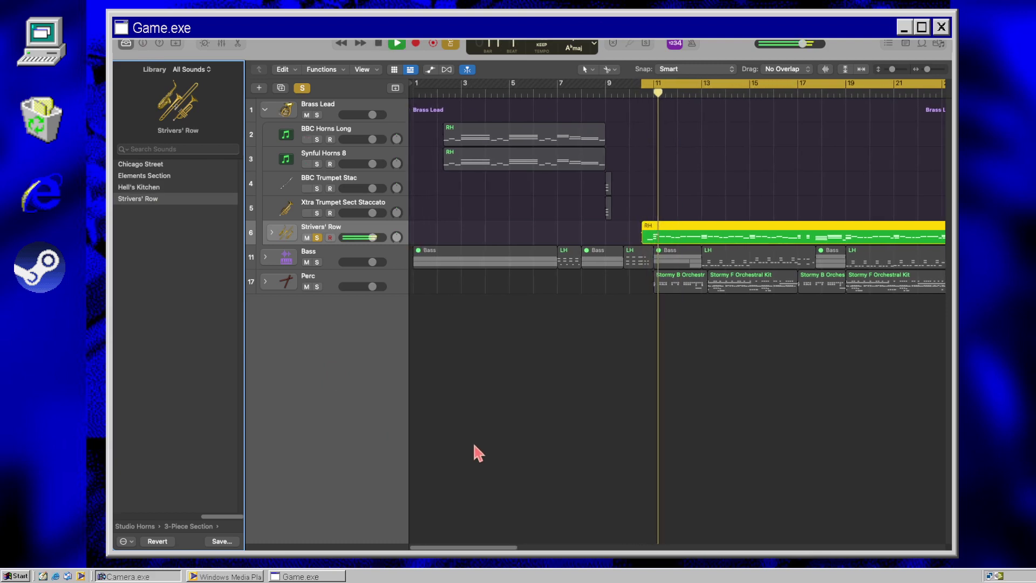
# Step: Replace the Channel EQ on the Strivers' Row channel with ChromaVerb, view its room types and close the plug-in window
pyautogui.press('i')
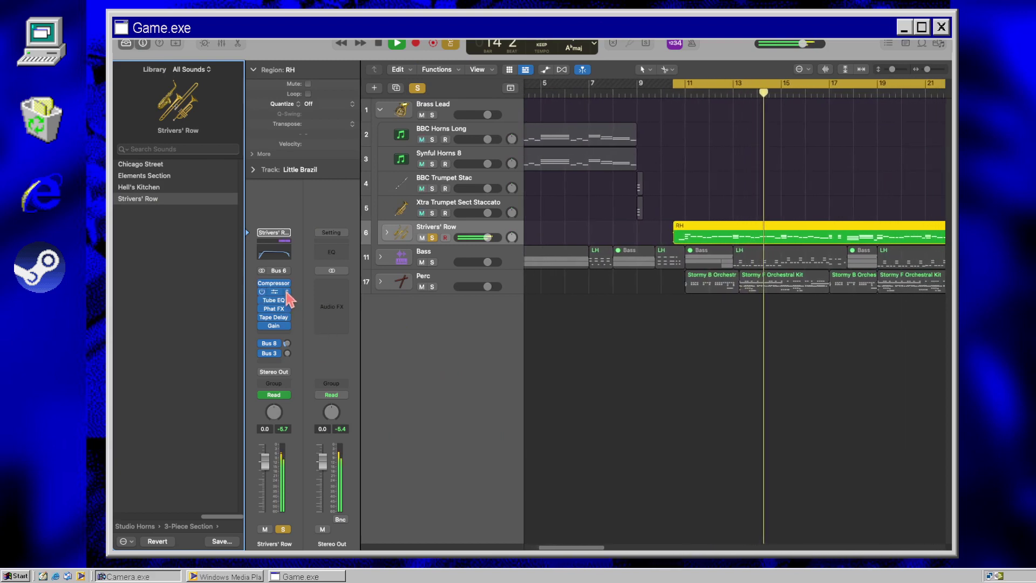
pyautogui.click(288, 292)
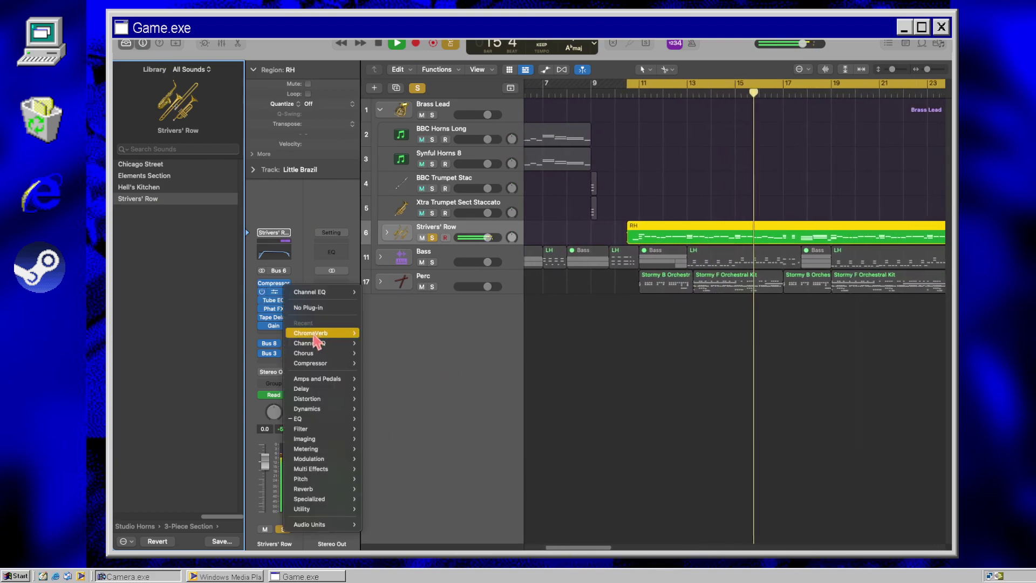
pyautogui.press('Escape')
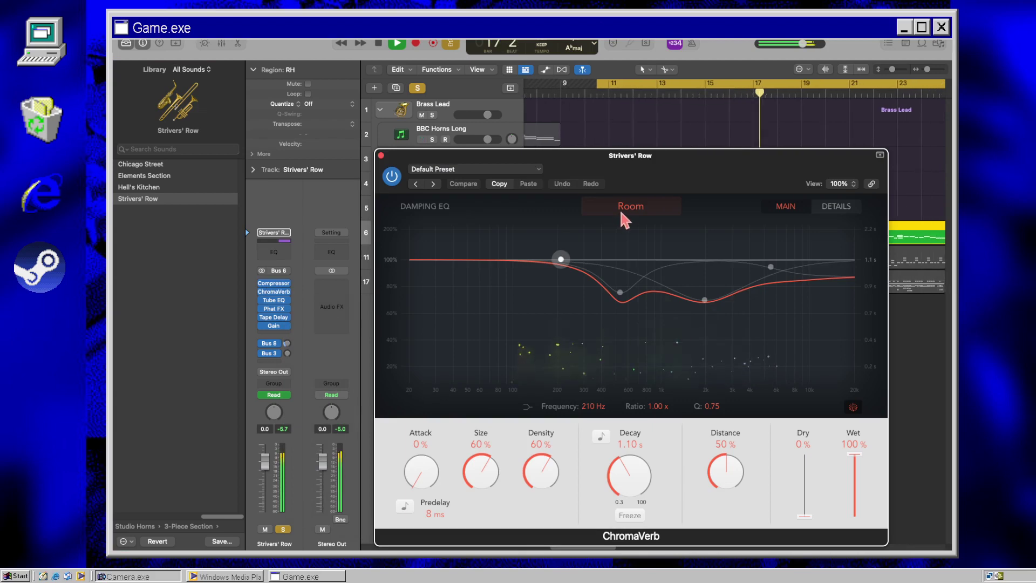
pyautogui.click(620, 208)
pyautogui.click(381, 155)
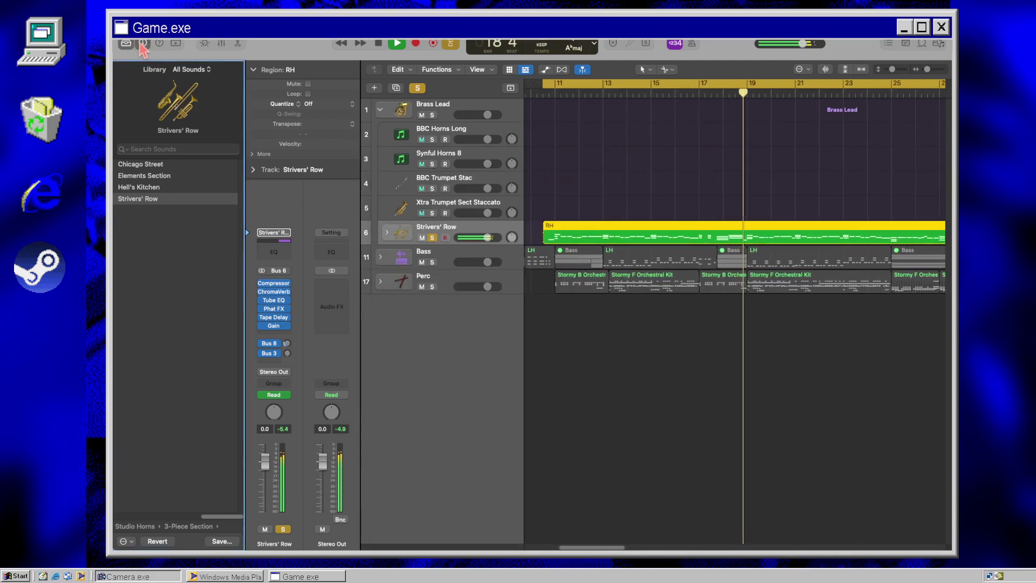
# Step: Hide the Inspector and Library, turn off the cycle range, and return the playhead to the start of the song
pyautogui.press('i')
pyautogui.press('y')
pyautogui.press('c')
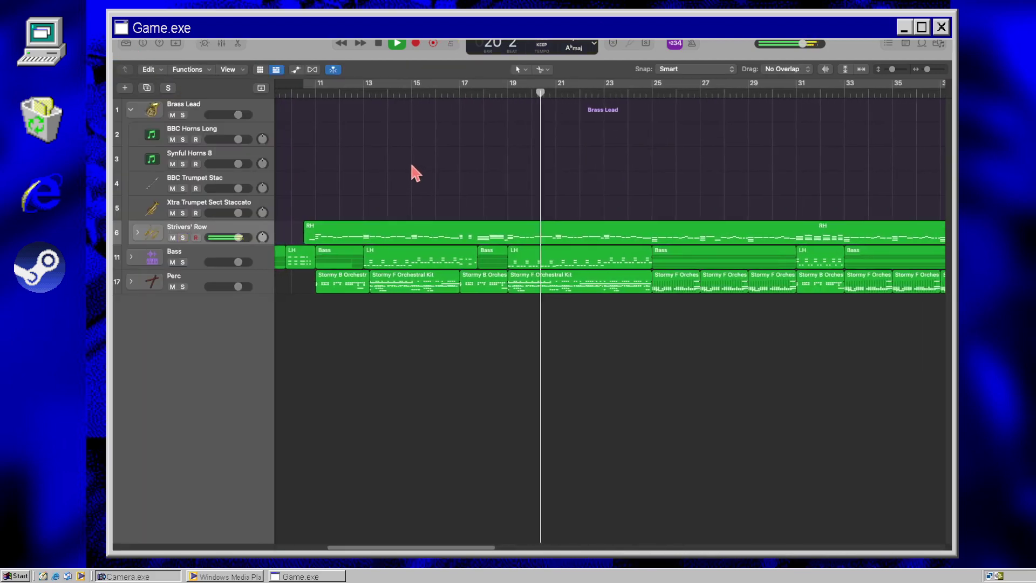
pyautogui.hscroll(-2, 412, 165)
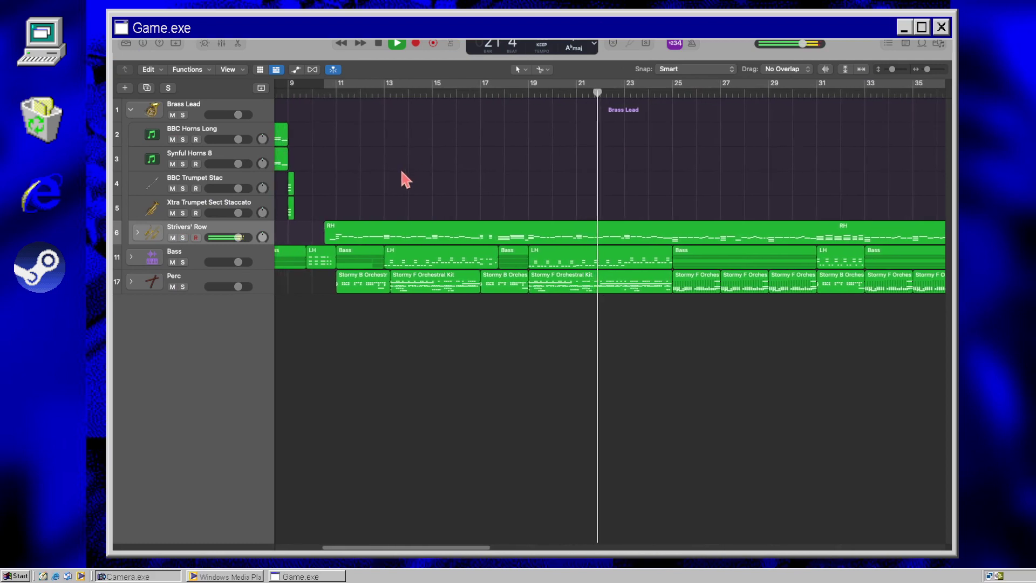
pyautogui.press('Return')
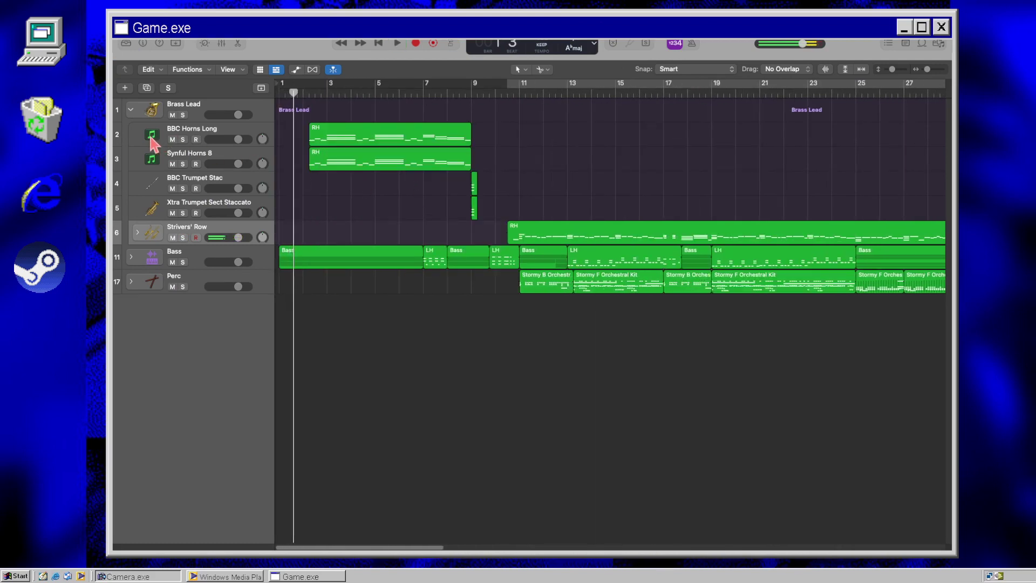
# Step: Assign the French horn icon to the BBC Horns Long and Synful Horns 8 tracks and the trumpet icon to BBC Trumpet Stac
pyautogui.click(152, 135)
pyautogui.click(195, 144)
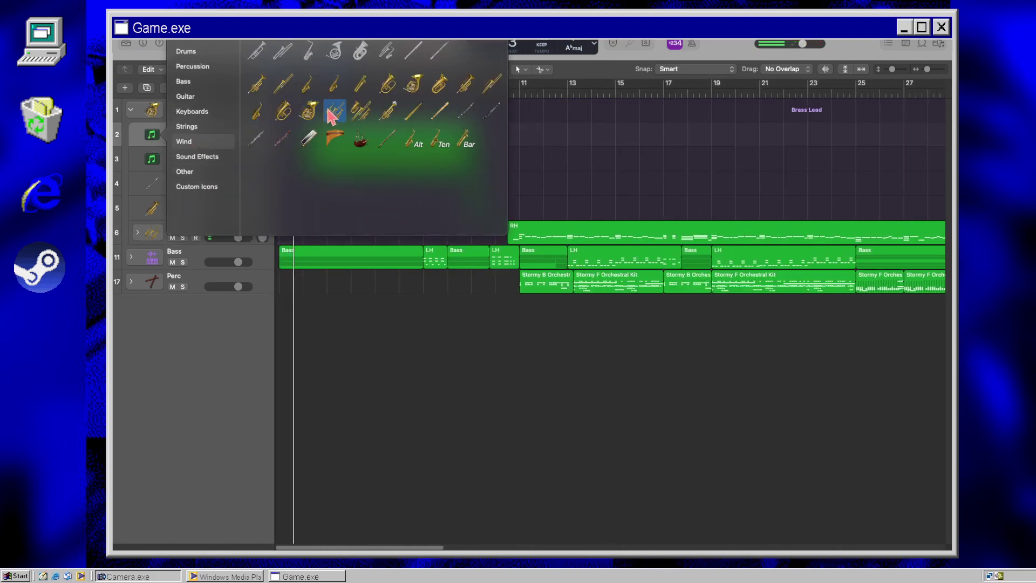
pyautogui.click(311, 114)
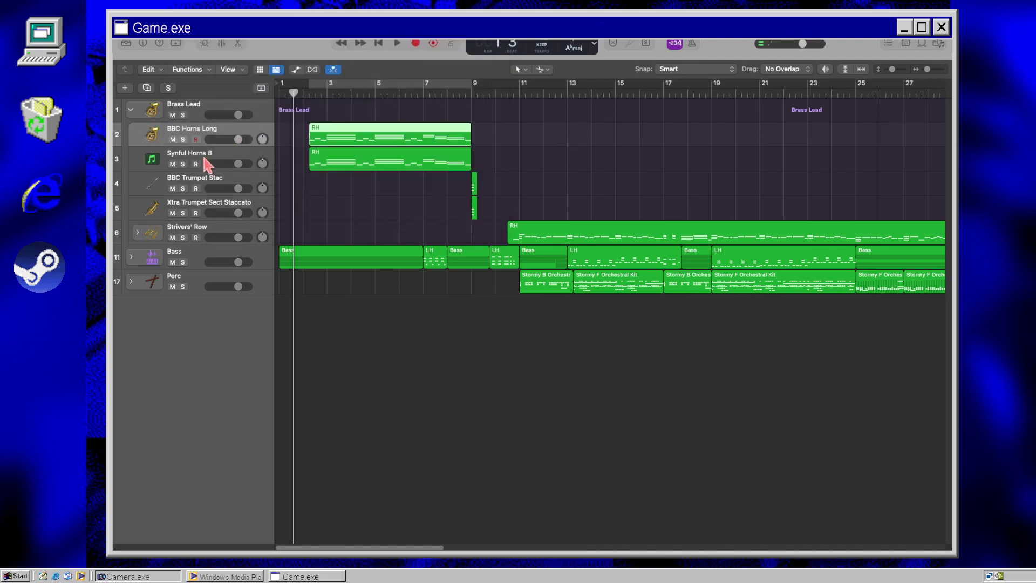
pyautogui.click(152, 160)
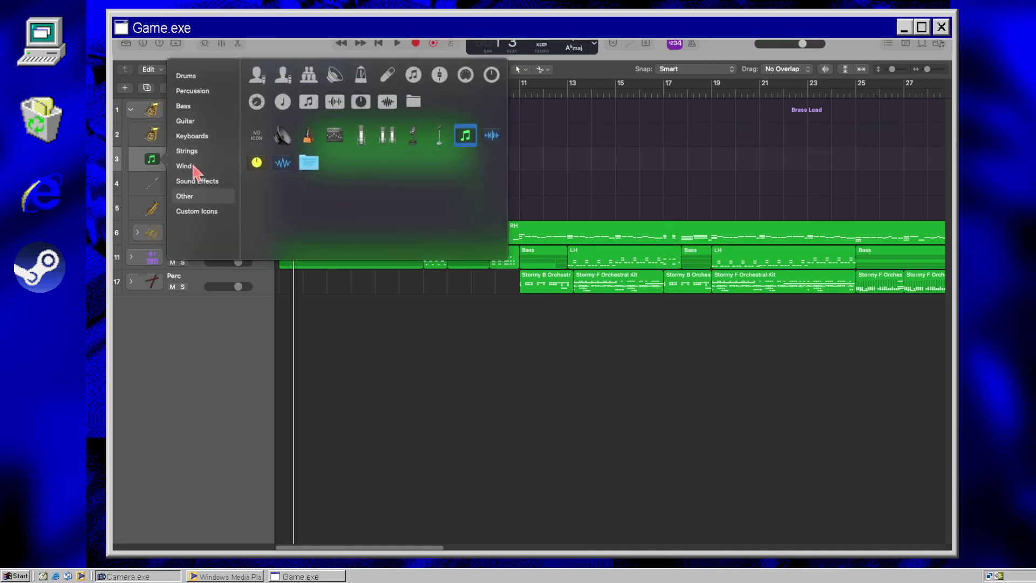
pyautogui.click(193, 166)
pyautogui.click(311, 142)
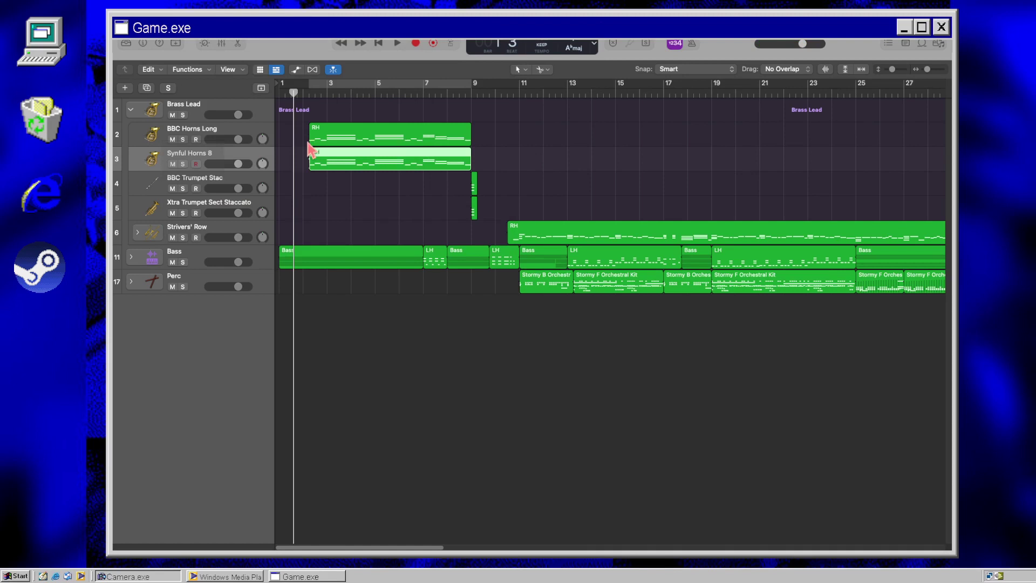
pyautogui.click(154, 184)
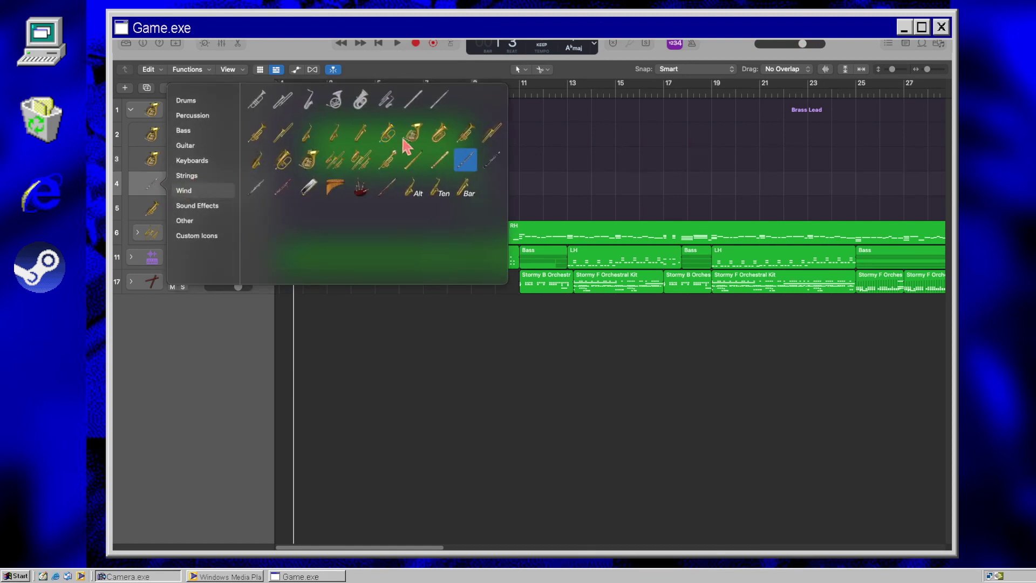
pyautogui.click(467, 135)
# Step: Play the arrangement from the start and briefly expand the Bass stack to check its tracks
pyautogui.press('space')
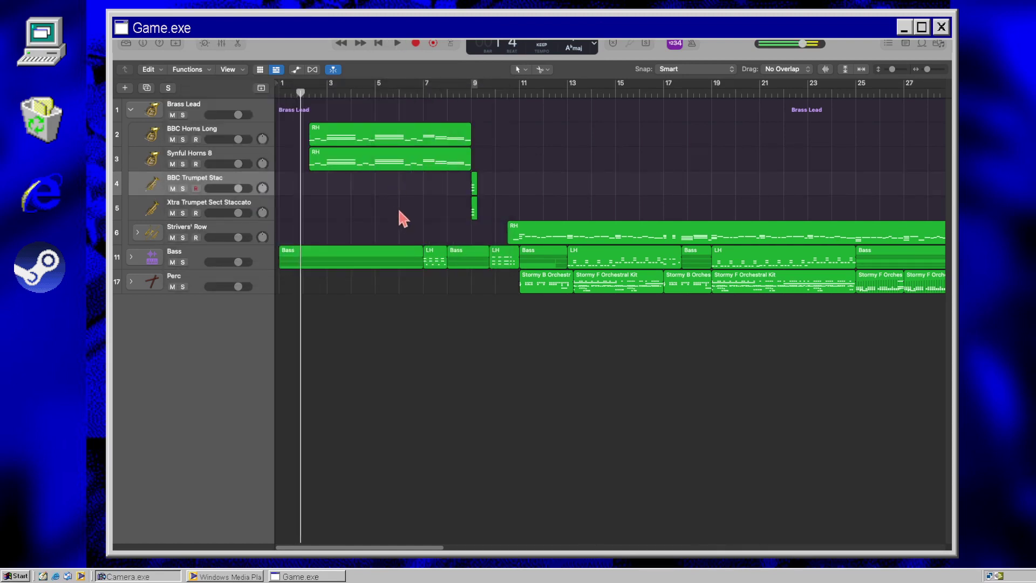
pyautogui.press('space')
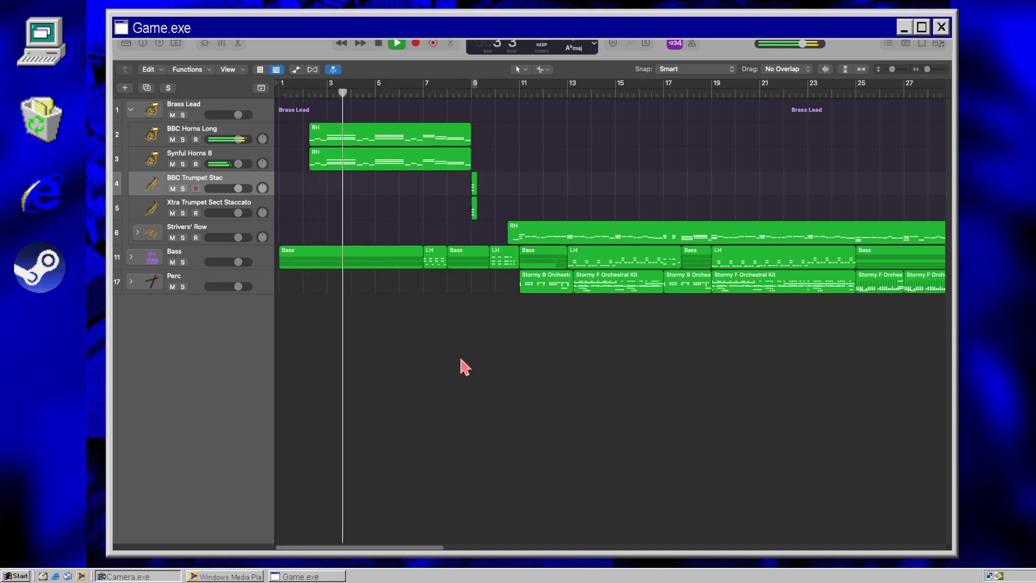
pyautogui.click(154, 139)
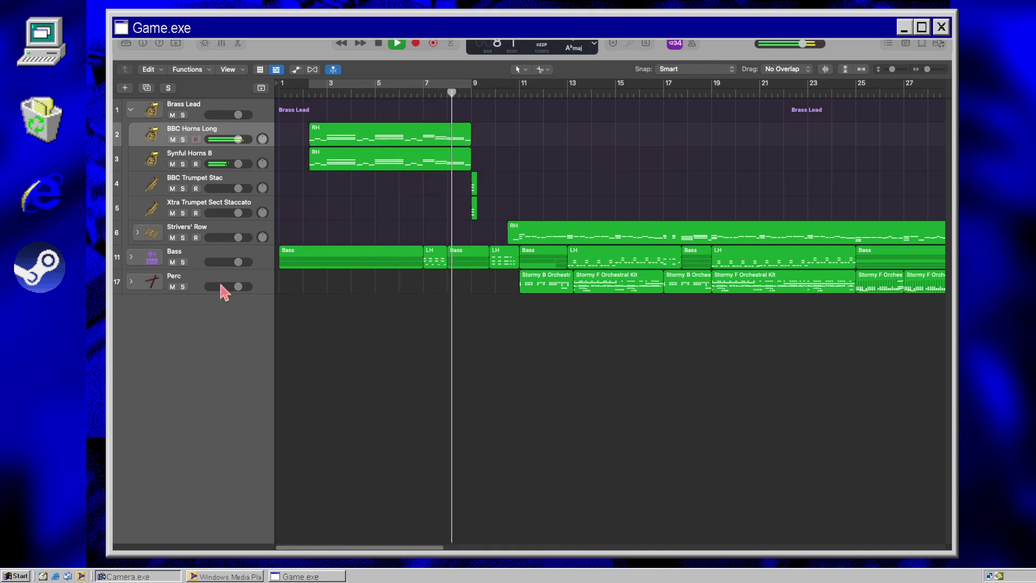
pyautogui.click(130, 257)
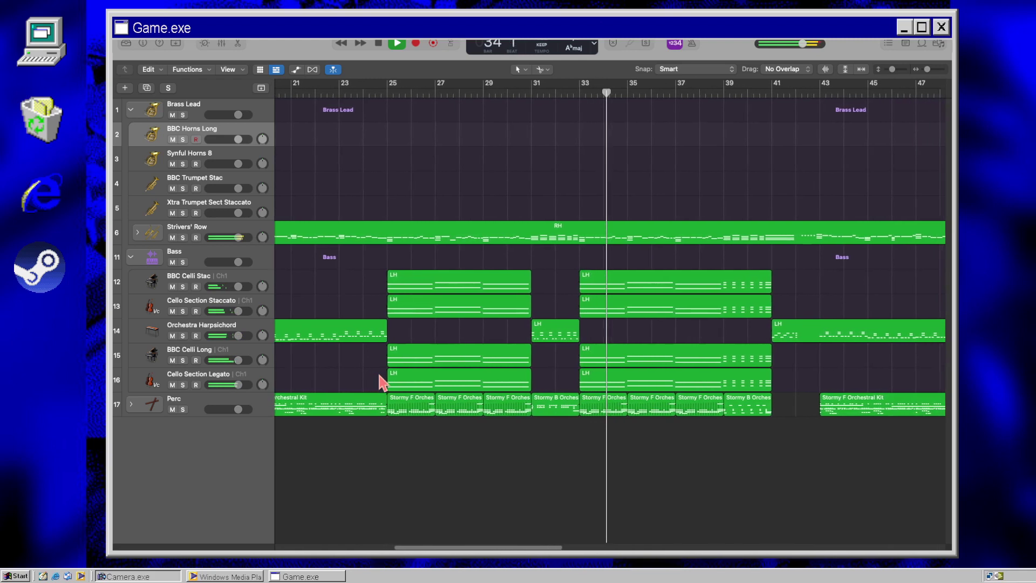
pyautogui.click(131, 257)
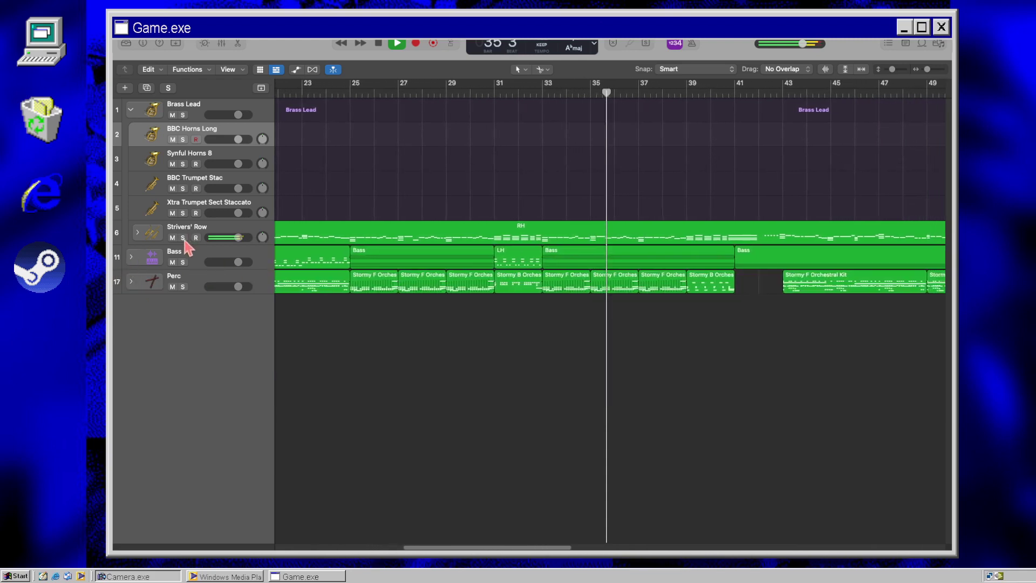
# Step: Solo Strivers' Row, set the cycle range to its RH region, and trim the cycle's start slightly
pyautogui.click(183, 238)
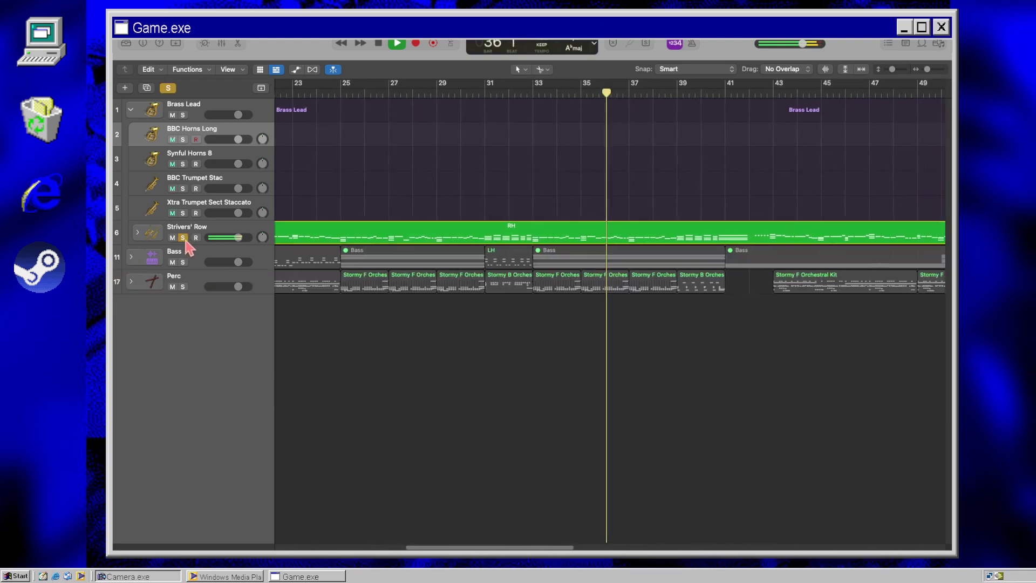
pyautogui.click(592, 230)
pyautogui.press('super+u')
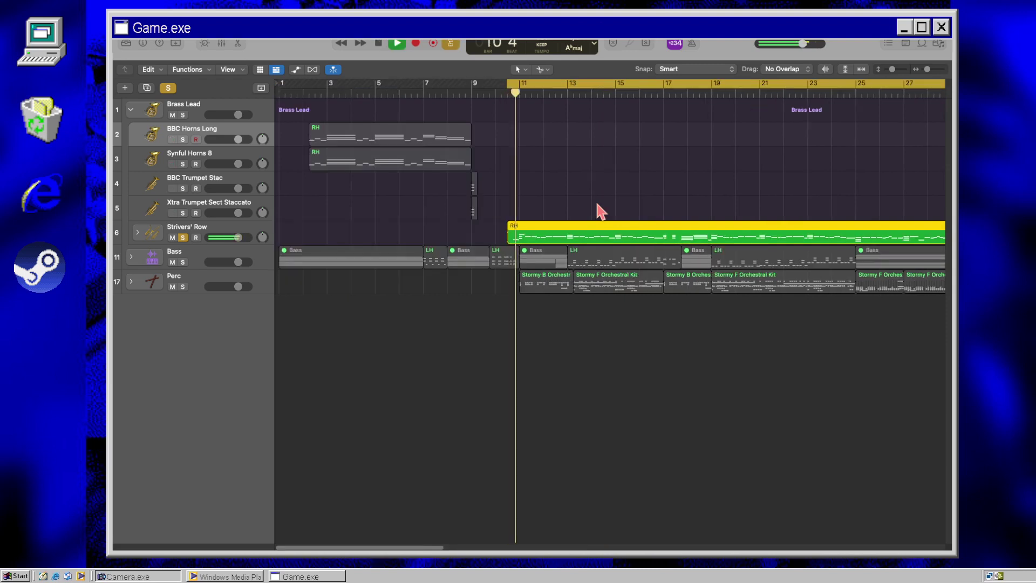
pyautogui.press('space')
pyautogui.moveTo(508, 86); pyautogui.dragTo(526, 114)
pyautogui.press('space')
pyautogui.click(598, 158)
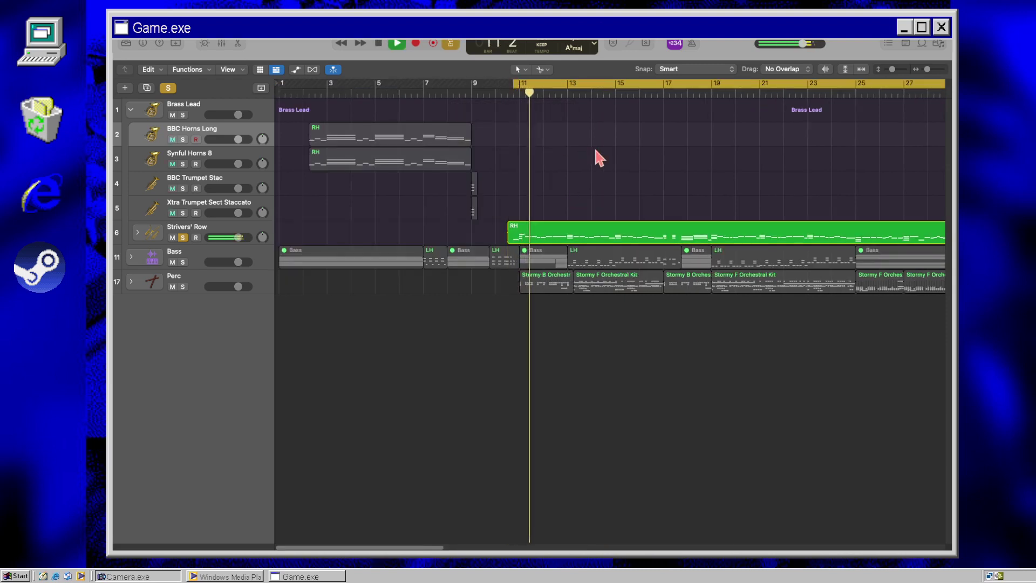
# Step: Show the Library for the Strivers' Row track and load Boesendorfer Grand Piano from the Piano category
pyautogui.click(126, 43)
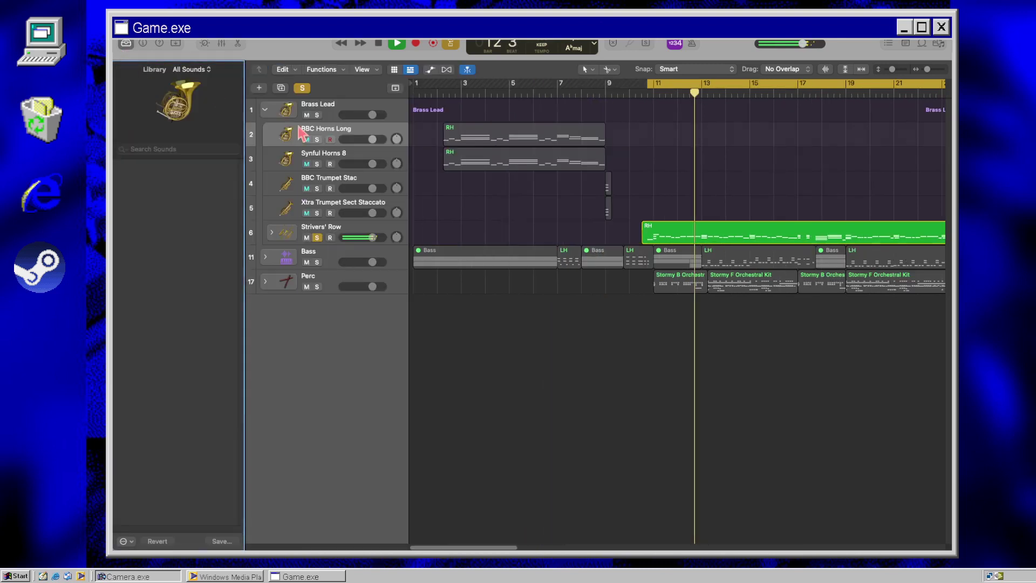
pyautogui.press('space')
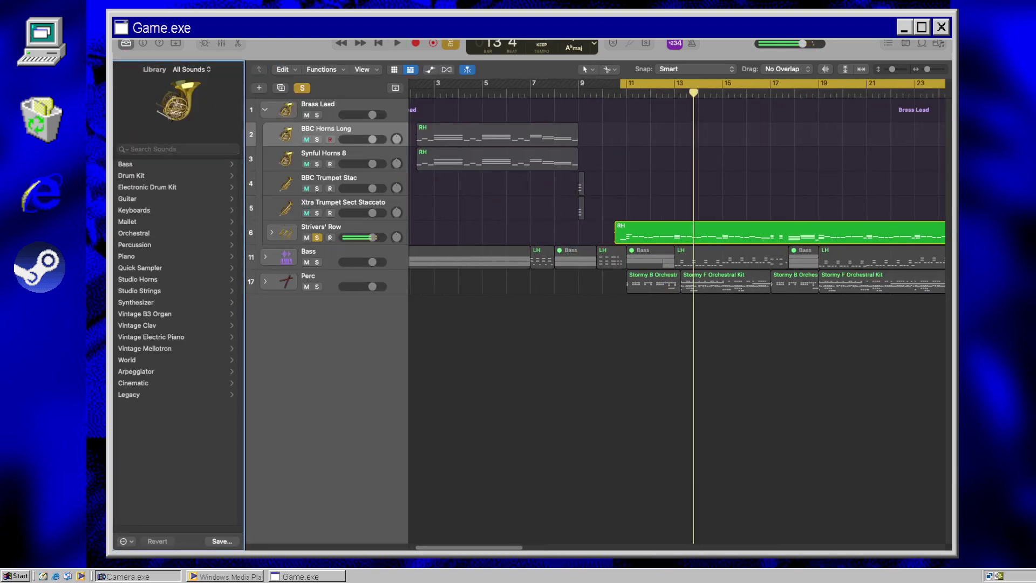
pyautogui.click(313, 231)
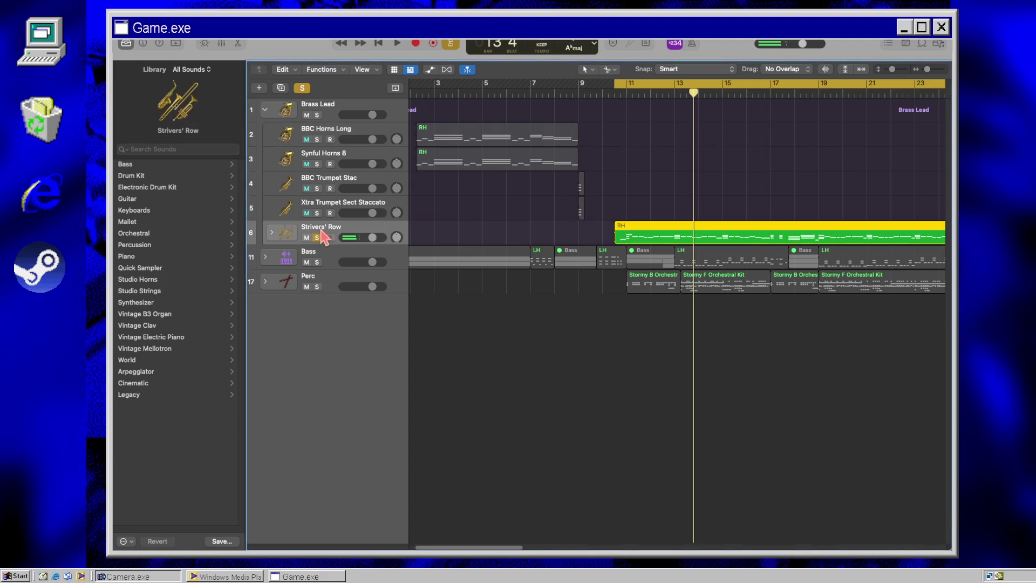
pyautogui.click(756, 183)
pyautogui.click(134, 527)
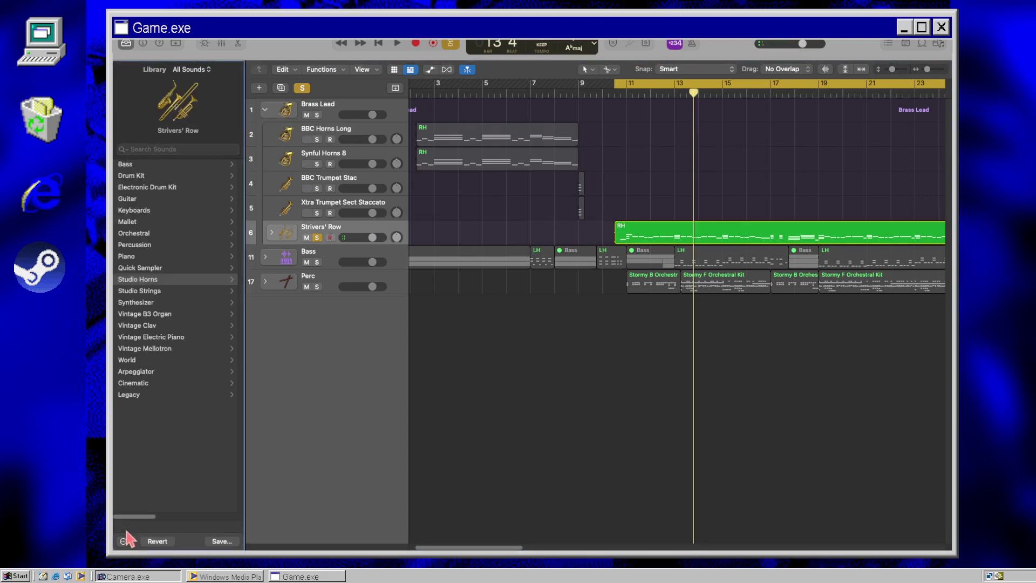
pyautogui.click(147, 257)
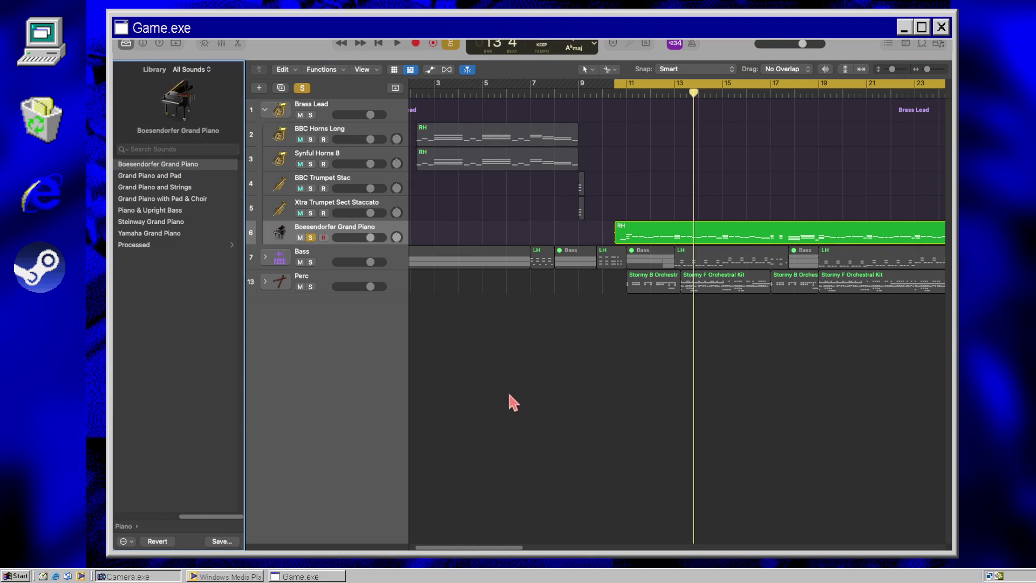
# Step: Play the RH region with the grand piano, then load Amplified Piano from the Processed piano patches
pyautogui.press('space')
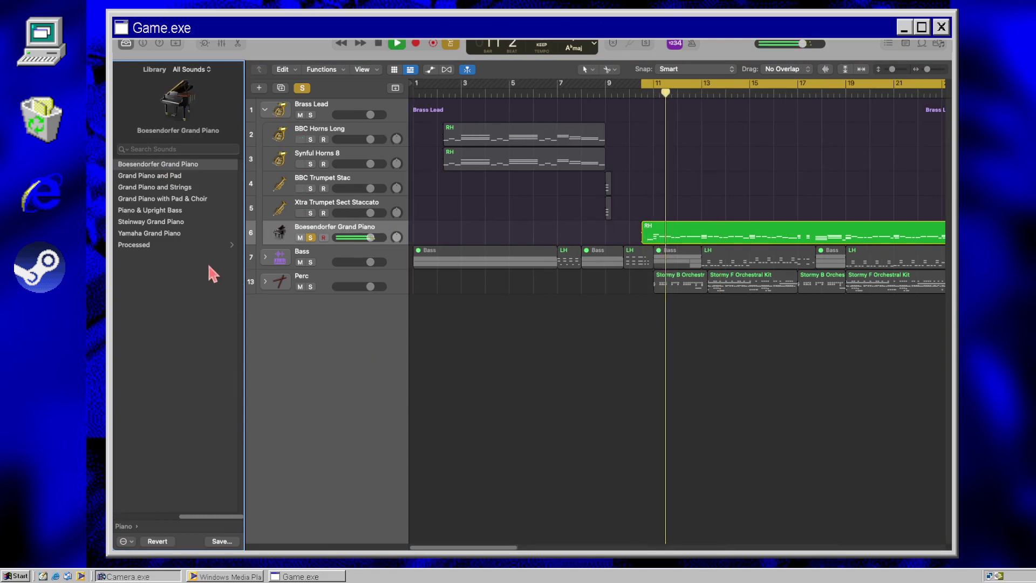
pyautogui.click(152, 245)
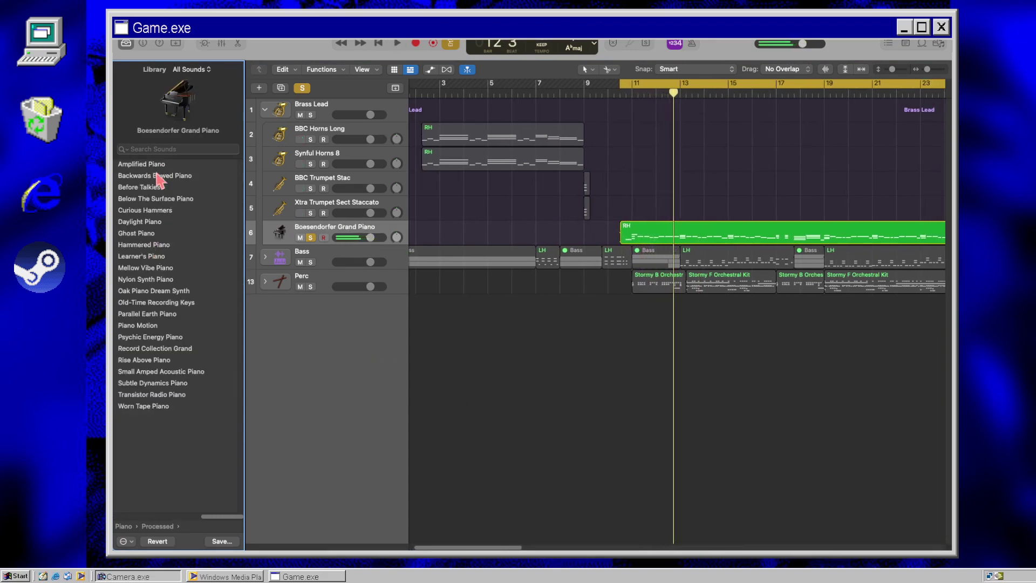
pyautogui.click(159, 164)
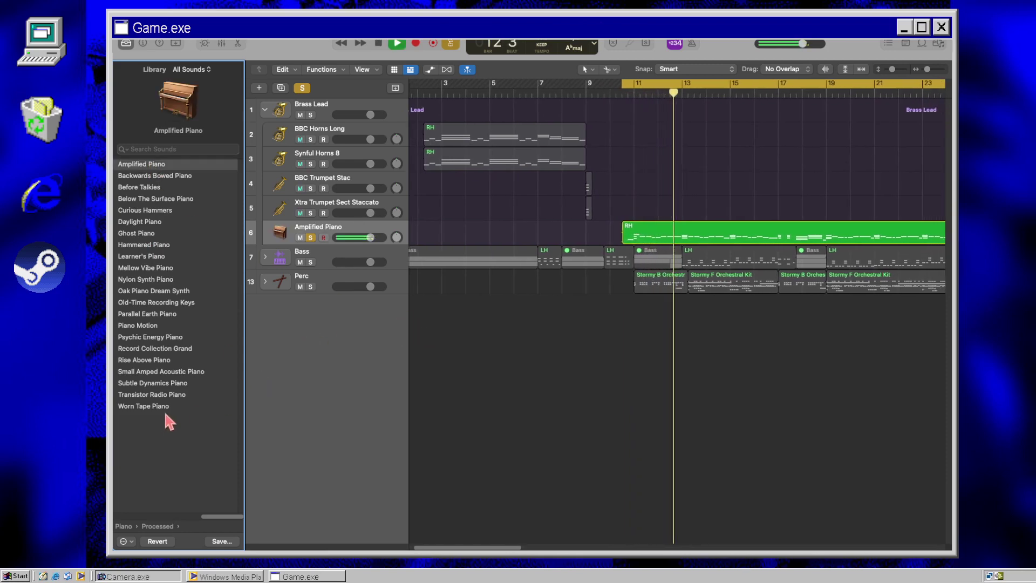
# Step: Replace the Sampler on the Amplified Piano channel with LABS and audition its Soft Piano sound
pyautogui.press('space')
pyautogui.press('i')
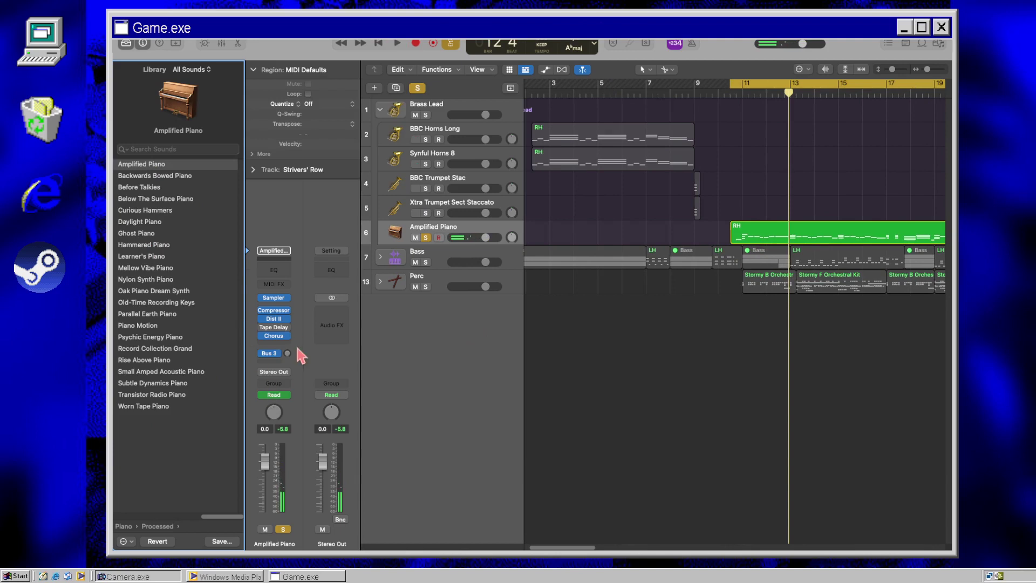
pyautogui.click(288, 297)
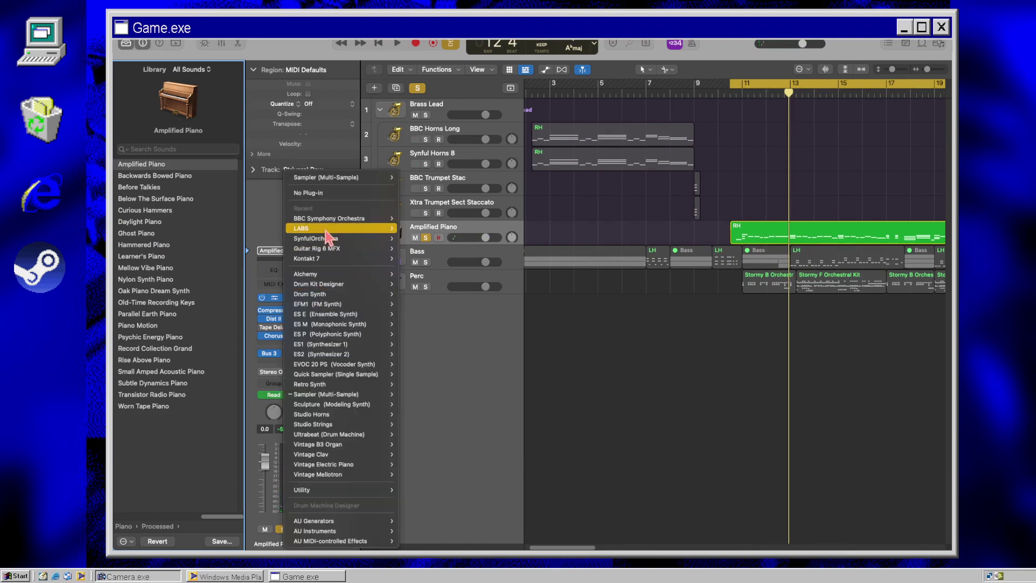
pyautogui.press('Escape')
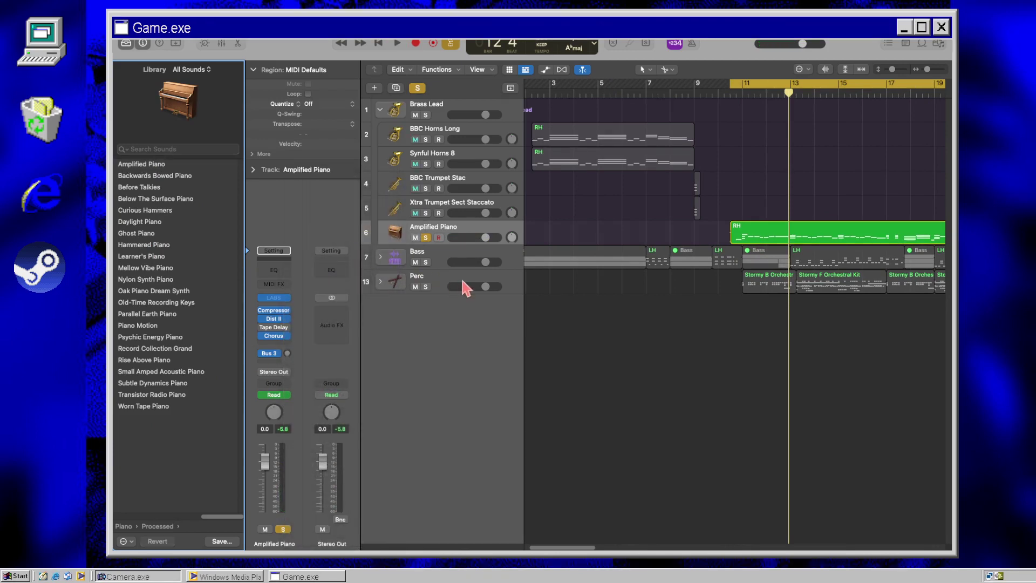
pyautogui.press('space')
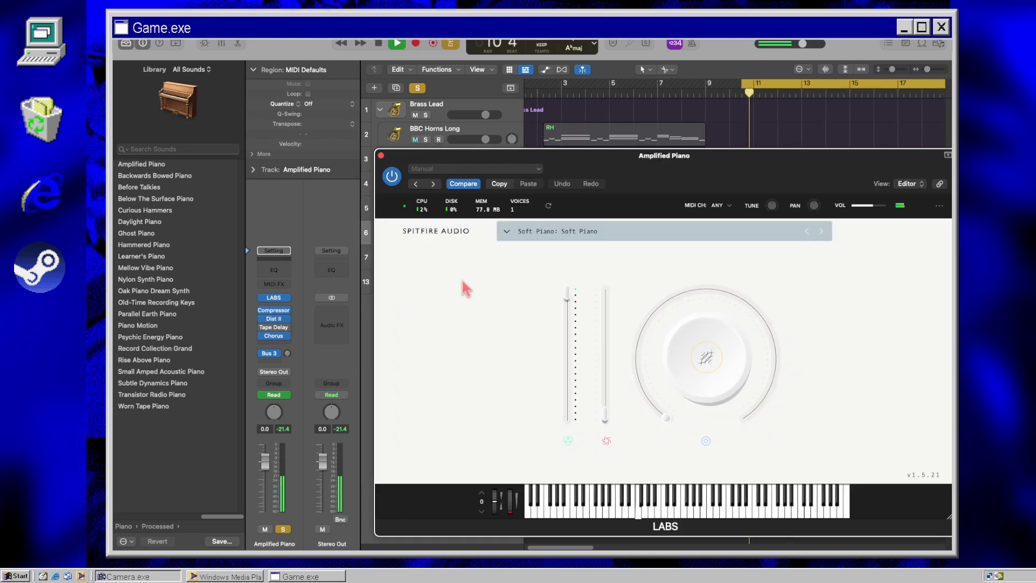
pyautogui.press('space')
# Step: Remove the Compressor, Dist II, Tape Delay and Chorus effects from the Amplified Piano channel
pyautogui.click(286, 310)
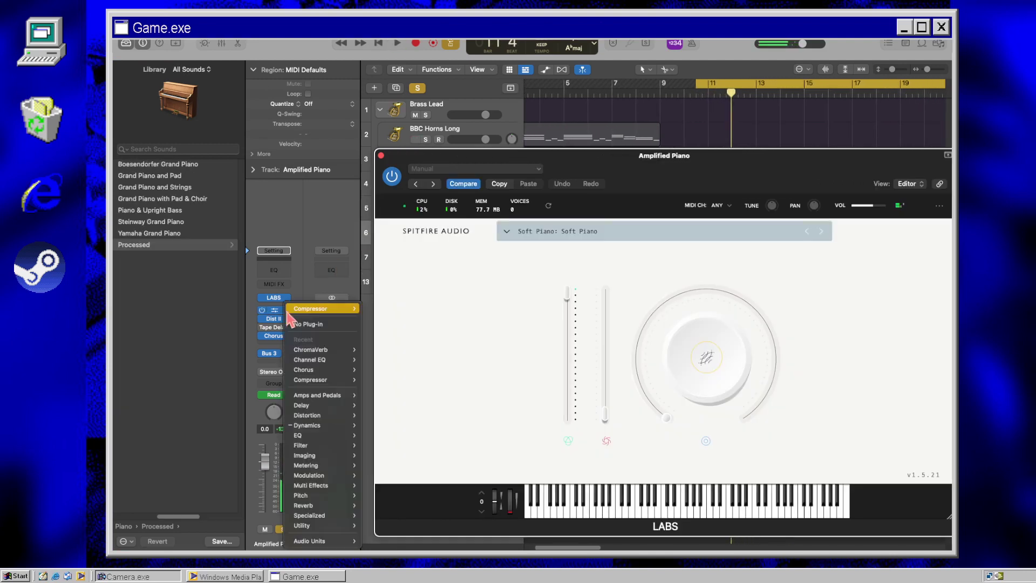
pyautogui.click(301, 324)
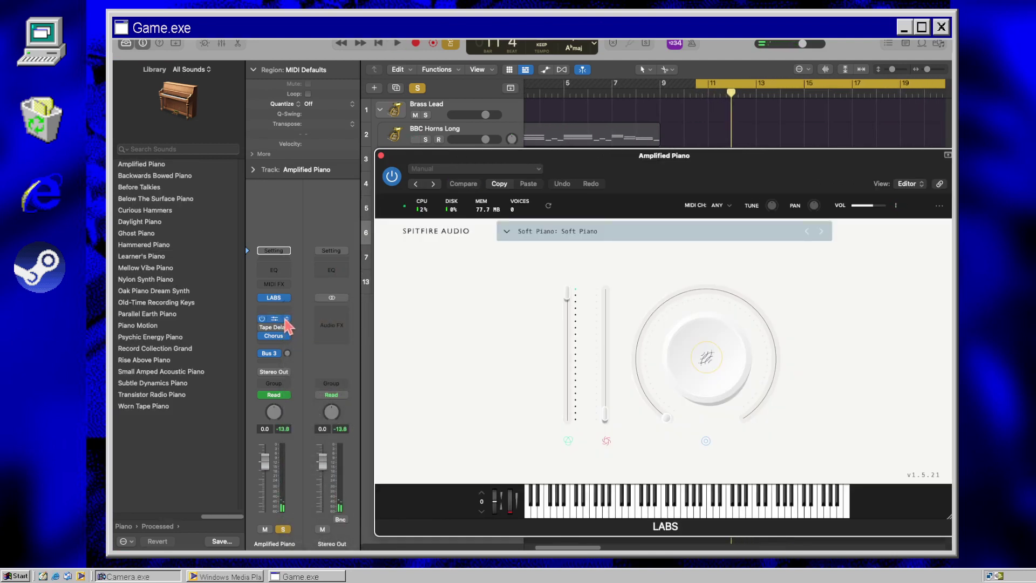
pyautogui.click(286, 320)
pyautogui.click(300, 325)
pyautogui.click(286, 327)
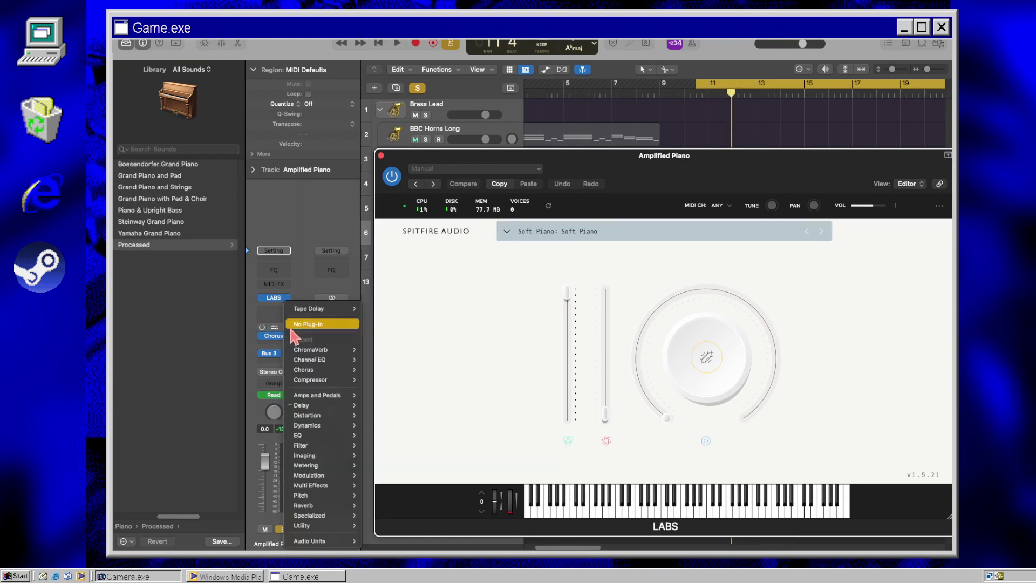
pyautogui.click(294, 333)
pyautogui.click(287, 336)
pyautogui.click(273, 262)
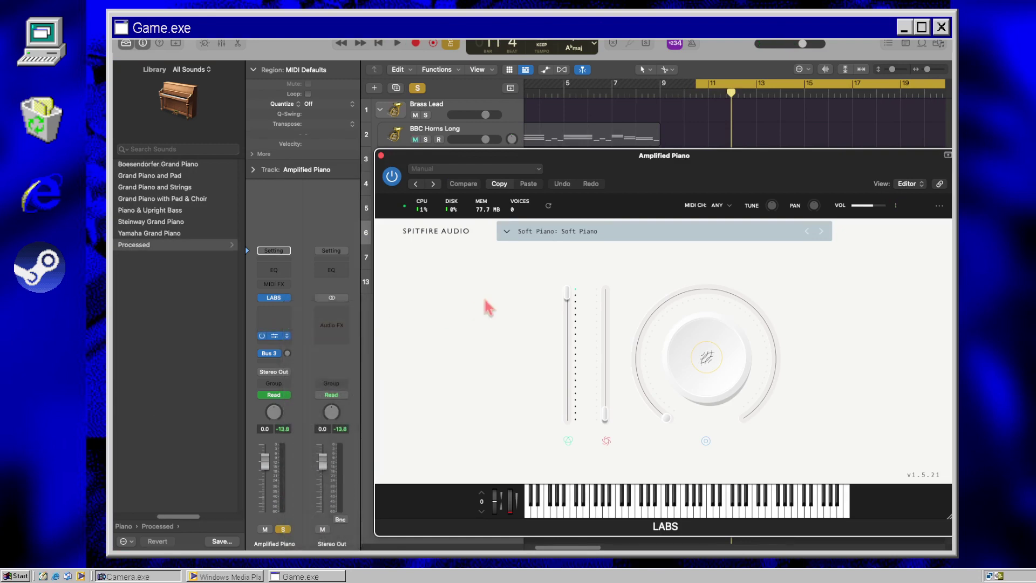
# Step: Audition the dry Soft Piano, then load the Strings: Ensemble preset in LABS and start playback
pyautogui.press('space')
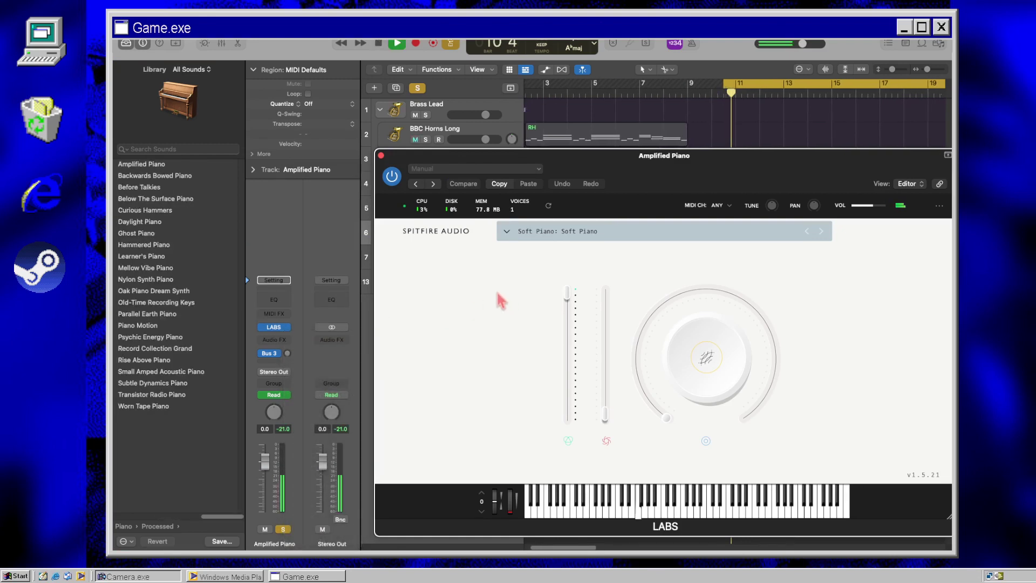
pyautogui.click(552, 235)
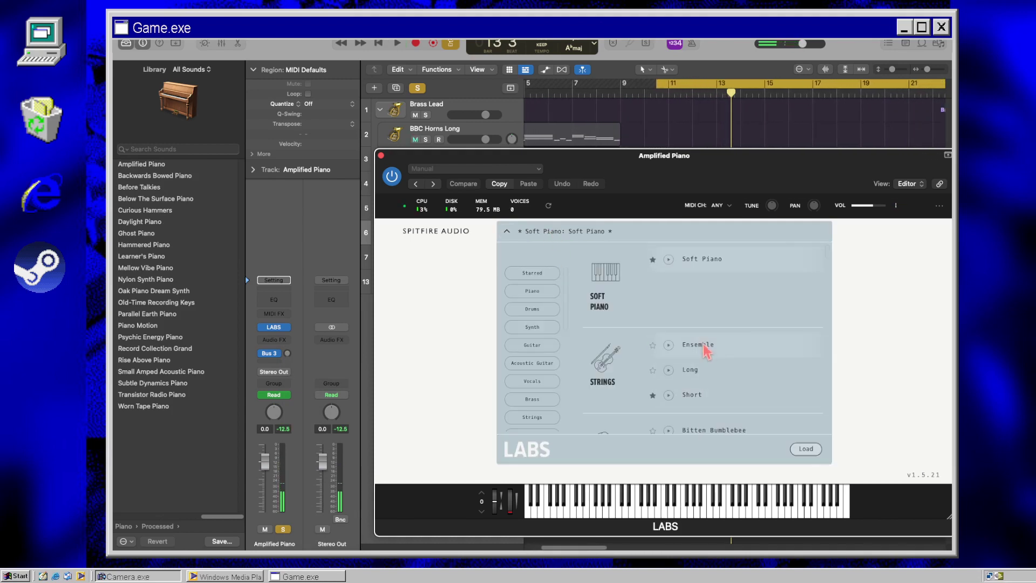
pyautogui.click(804, 449)
pyautogui.press('space')
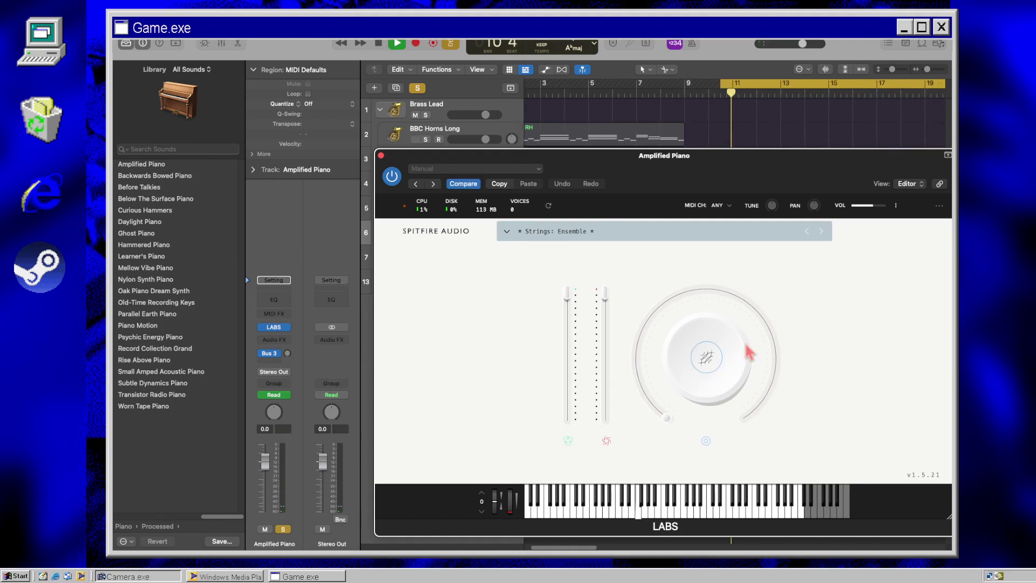
# Step: Load the Strings: Long and then the Strings: Short preset in LABS, auditioning each on the RH region
pyautogui.click(622, 243)
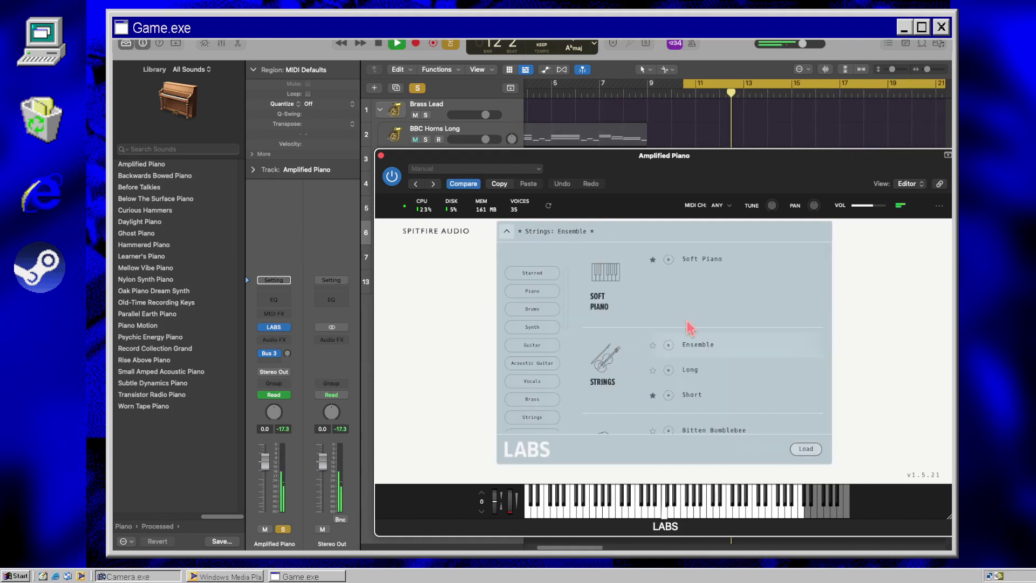
pyautogui.click(806, 450)
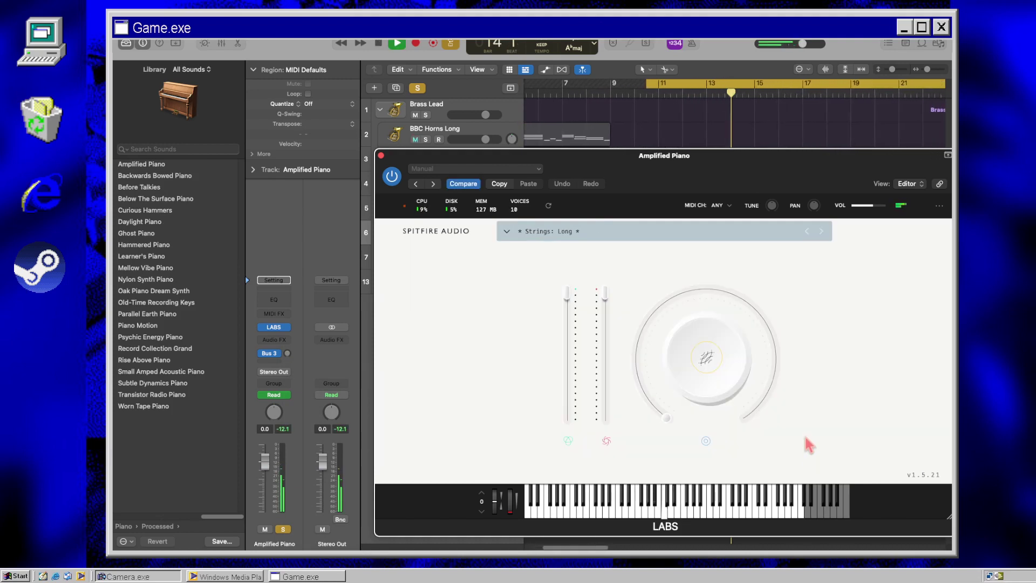
pyautogui.click(593, 236)
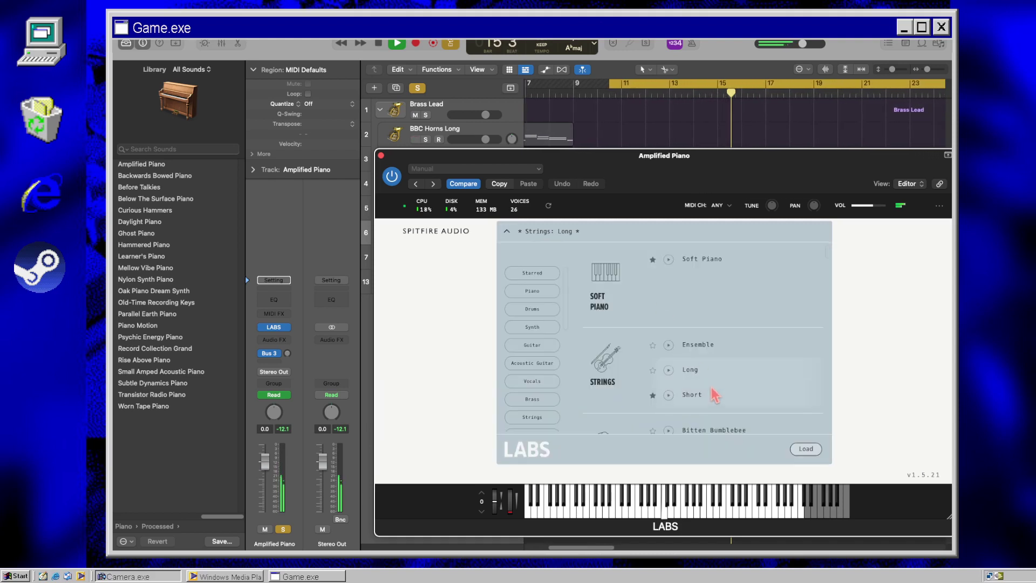
pyautogui.click(792, 450)
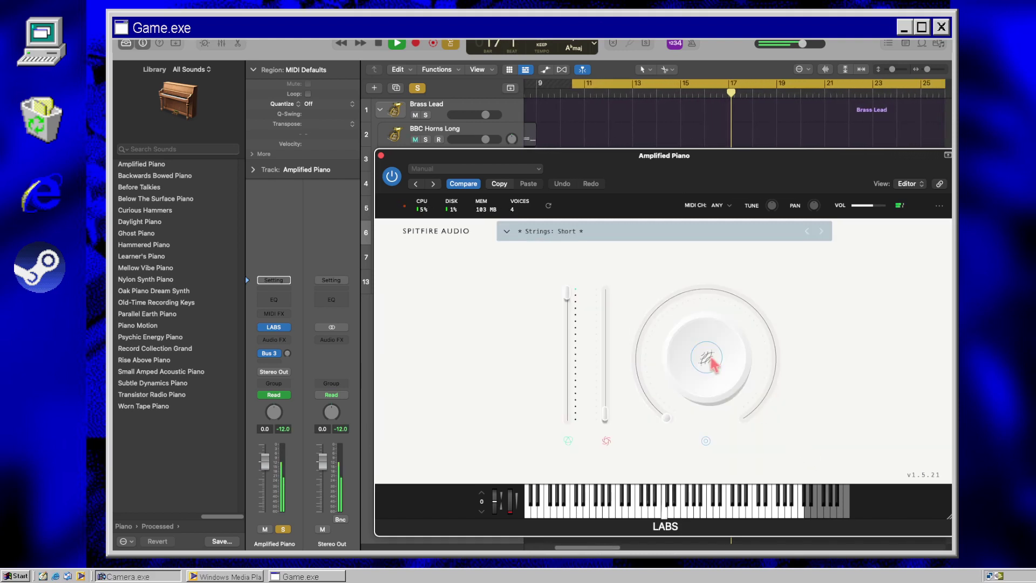
# Step: Load the Trumpet Fields: Bitten Bumblebee preset in LABS, audition it on the RH region and close the plug-in
pyautogui.click(622, 237)
pyautogui.scroll(-5, 733, 363)
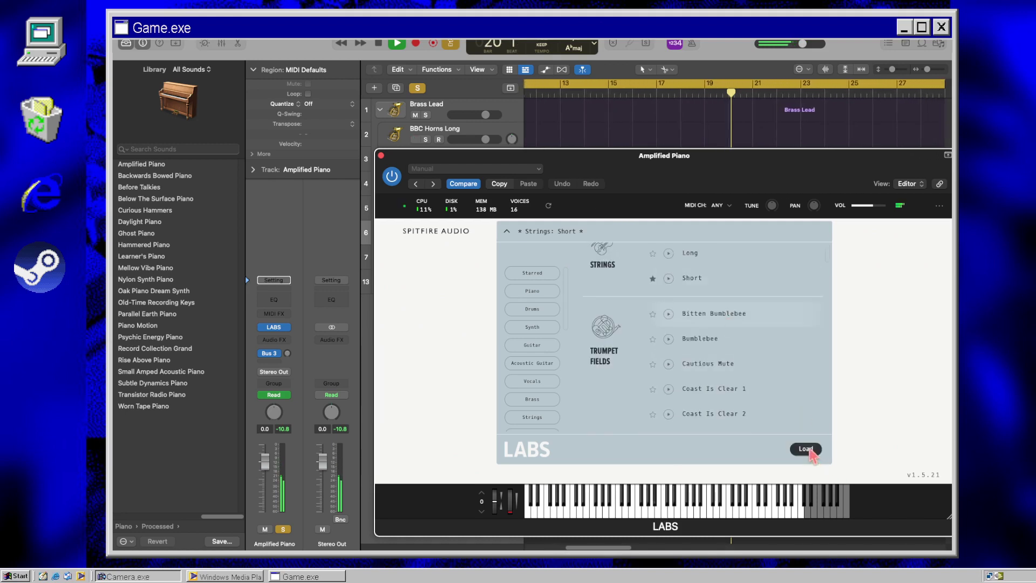
pyautogui.click(806, 449)
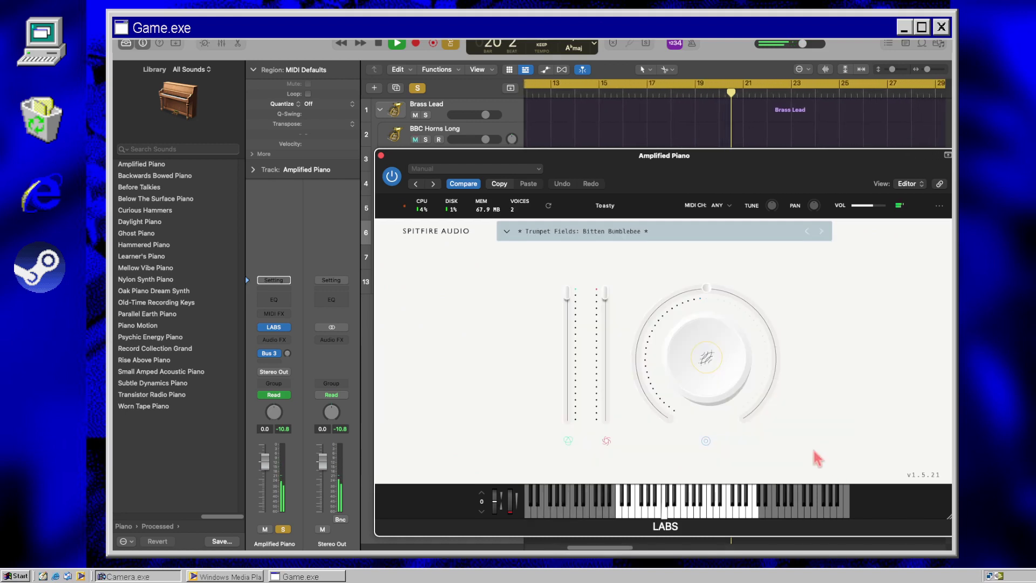
pyautogui.click(381, 155)
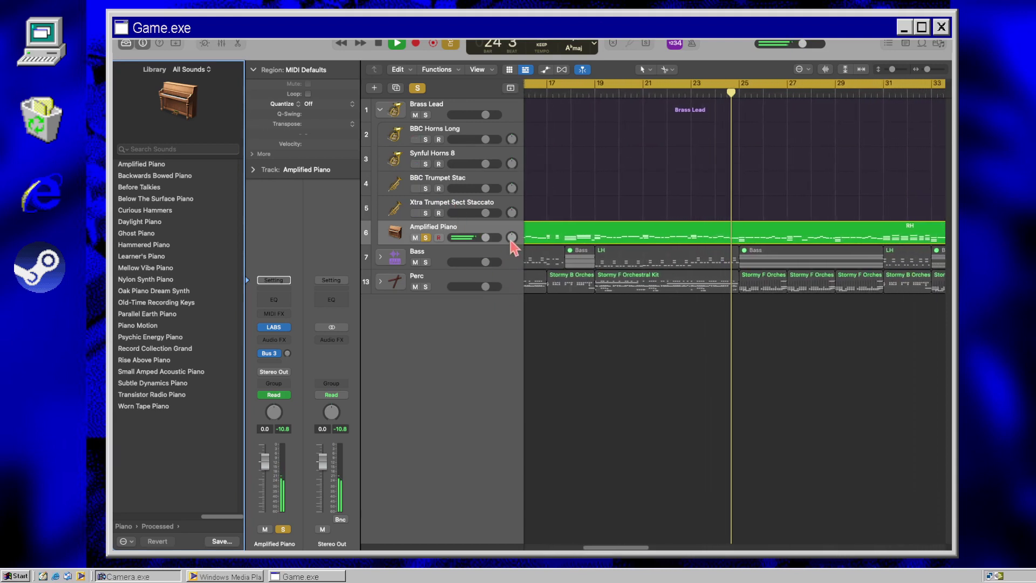
pyautogui.press('space')
# Step: Rename the Brass Lead stack as Intro and move the Amplified Piano track out of it, placing it between Intro and Bass
pyautogui.doubleClick(431, 104)
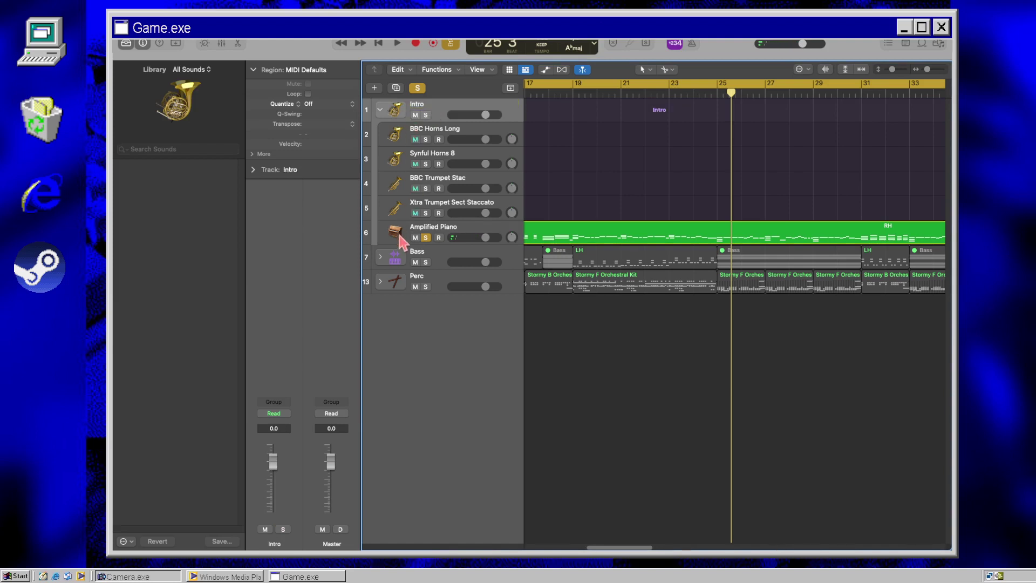
pyautogui.moveTo(400, 242); pyautogui.dragTo(403, 296)
pyautogui.click(381, 109)
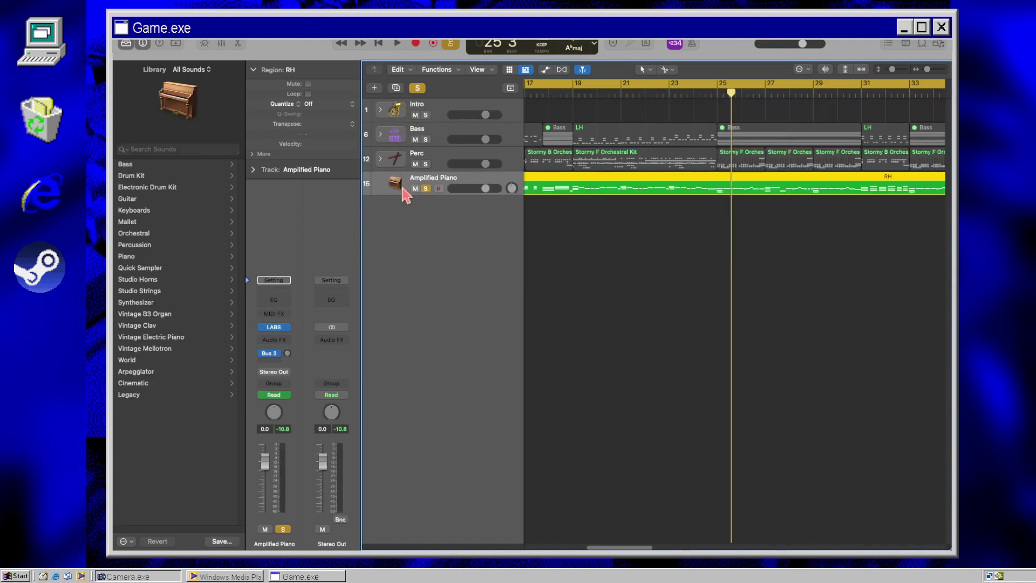
pyautogui.moveTo(387, 167); pyautogui.dragTo(394, 129)
# Step: Duplicate the Amplified Piano track together with its RH region directly below the original
pyautogui.press('space')
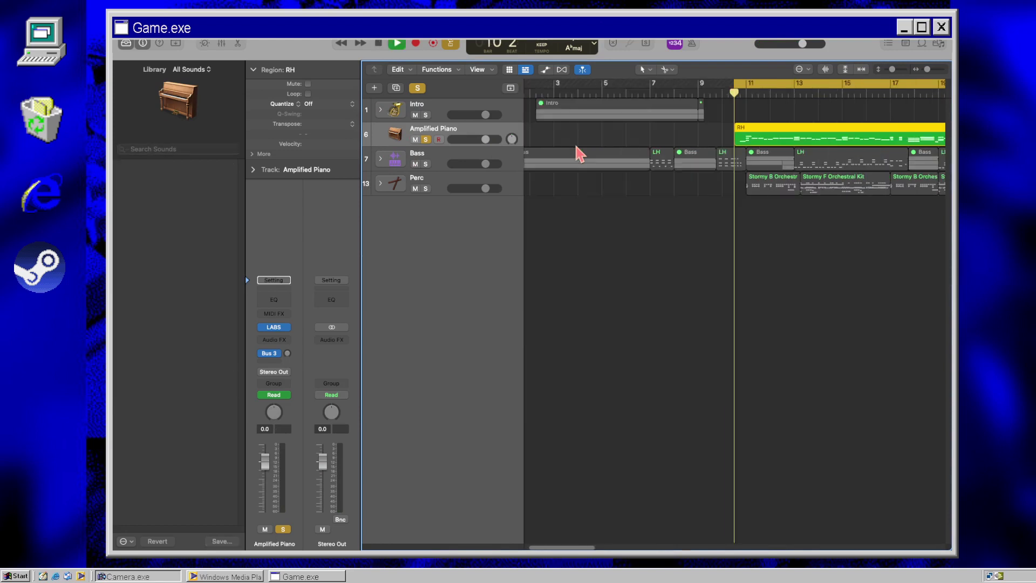
pyautogui.press('super+d')
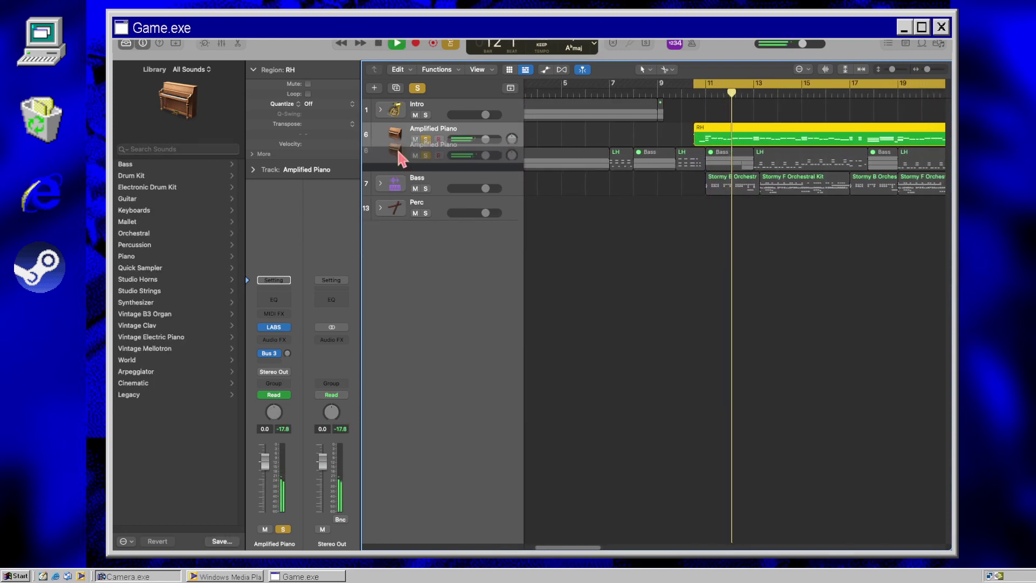
pyautogui.click(415, 164)
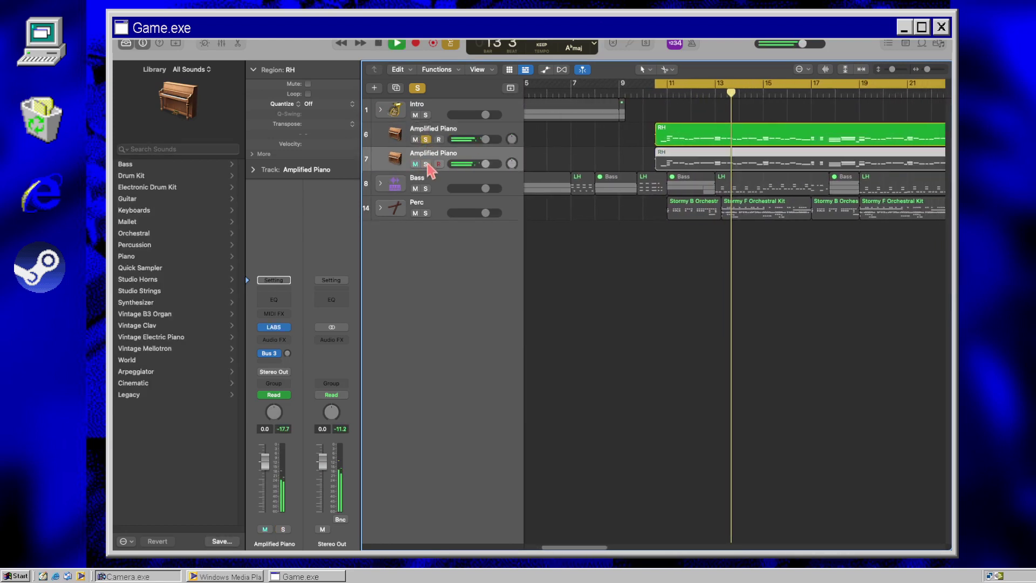
pyautogui.click(397, 141)
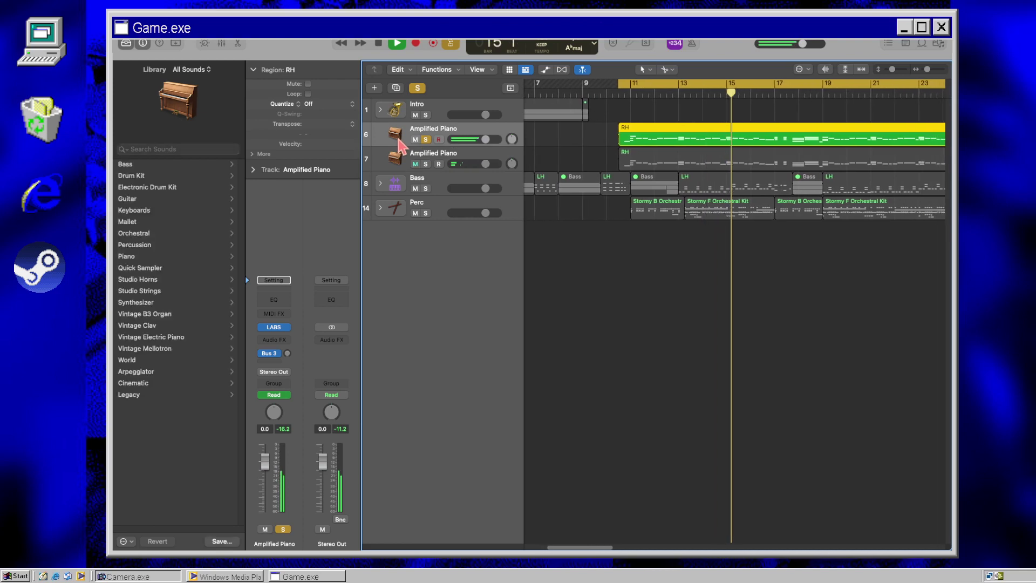
pyautogui.press('space')
# Step: Rename the duplicated Amplified Piano track as LABS Bumble Bee Horns
pyautogui.click(422, 155)
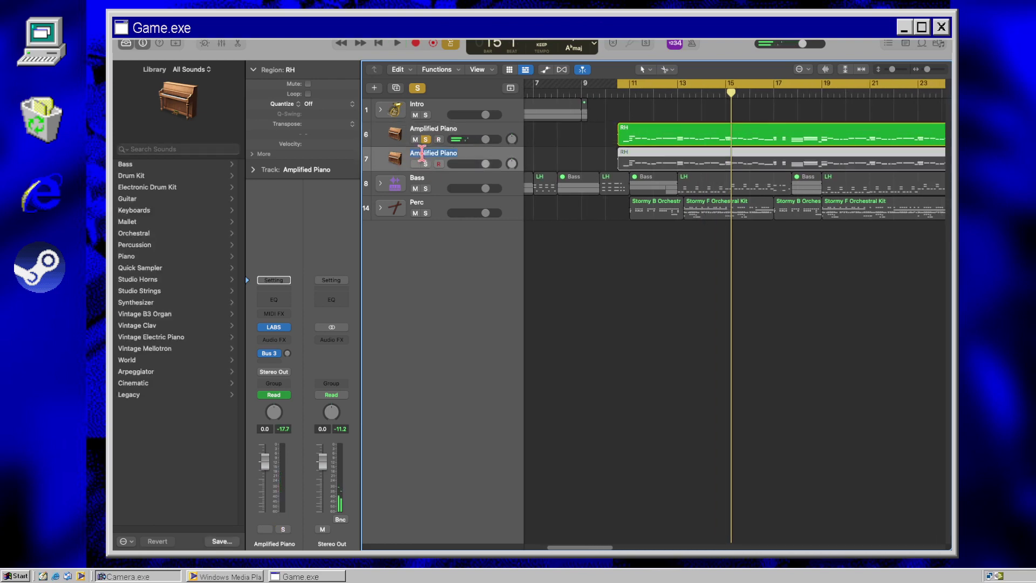
pyautogui.doubleClick(422, 155)
pyautogui.write('LABS Bumble Bee Horns')
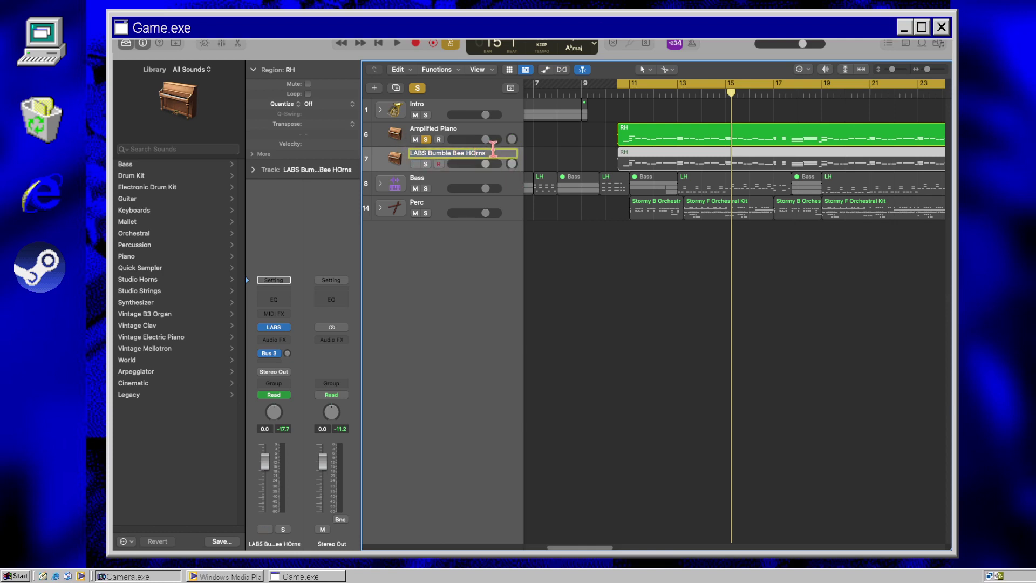
pyautogui.click(666, 248)
# Step: Play the RH part, switching solo between the Amplified Piano and LABS Bumble Bee Horns tracks to compare them
pyautogui.press('space')
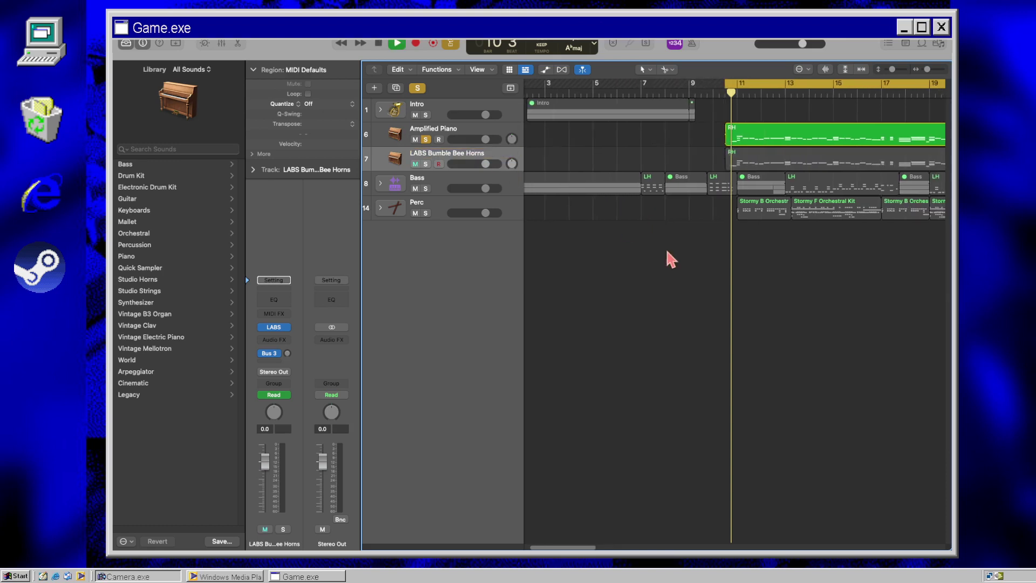
pyautogui.click(406, 140)
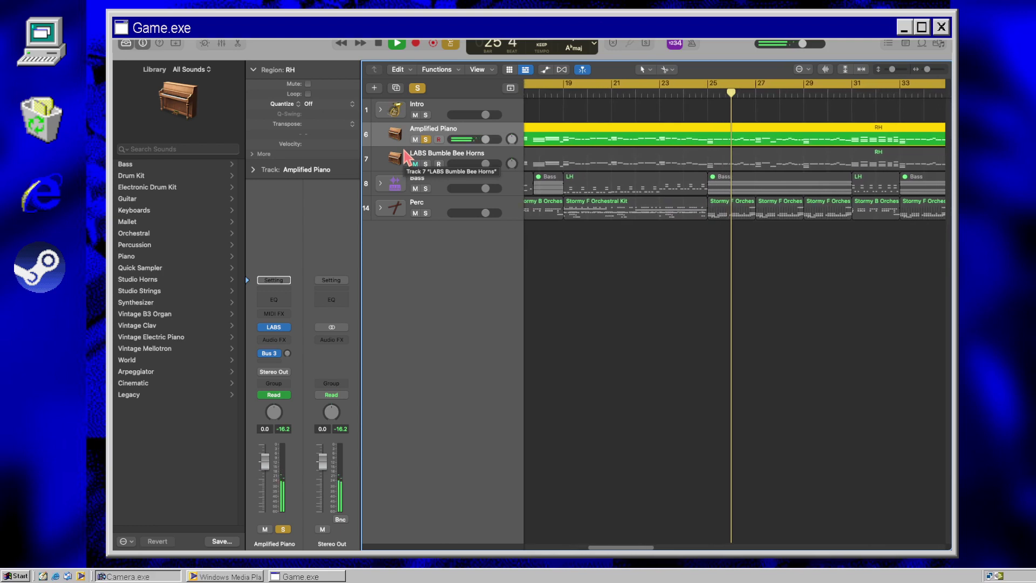
pyautogui.press('space')
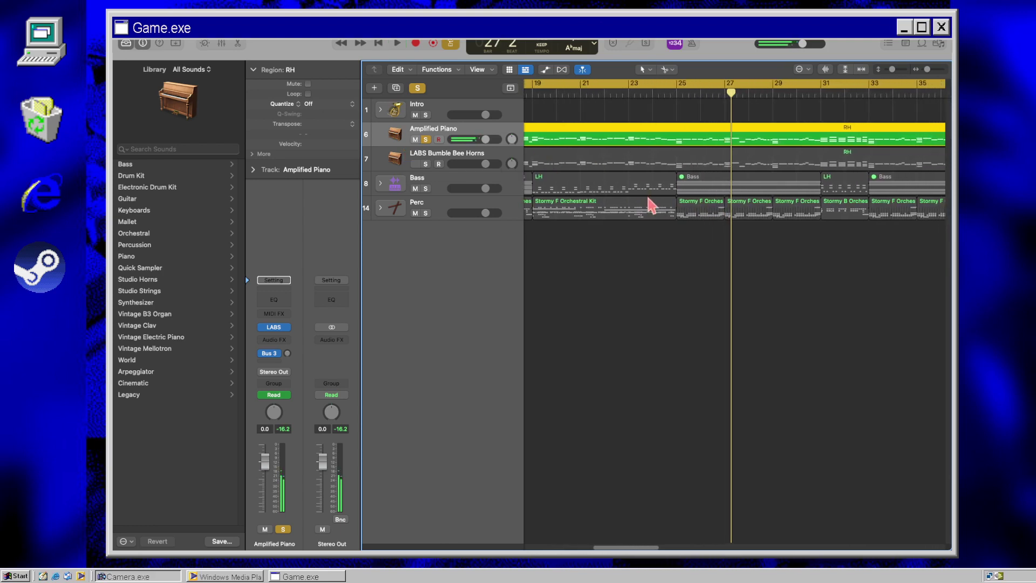
pyautogui.click(426, 164)
pyautogui.click(426, 139)
pyautogui.press('Return')
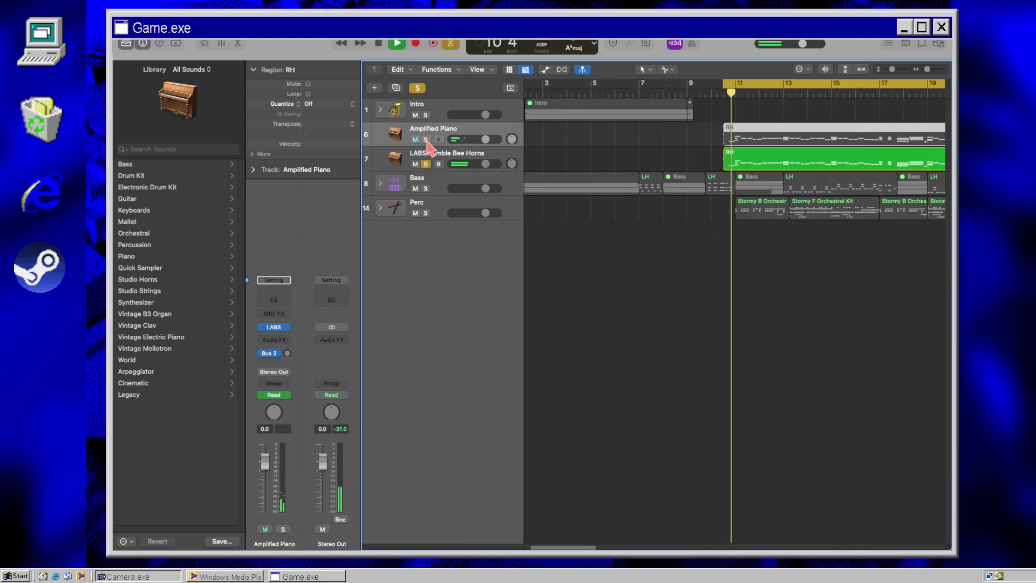
pyautogui.click(426, 164)
pyautogui.click(426, 139)
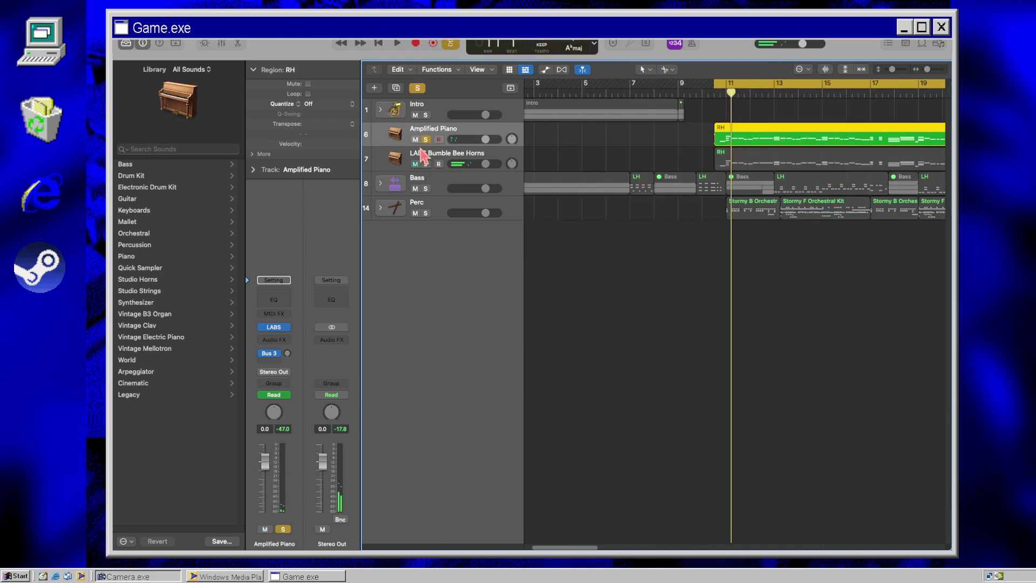
# Step: Replace LABS on the Amplified Piano channel with BBC Symphony Orchestra and audition Violins 1 with the Spiccato articulation
pyautogui.click(287, 331)
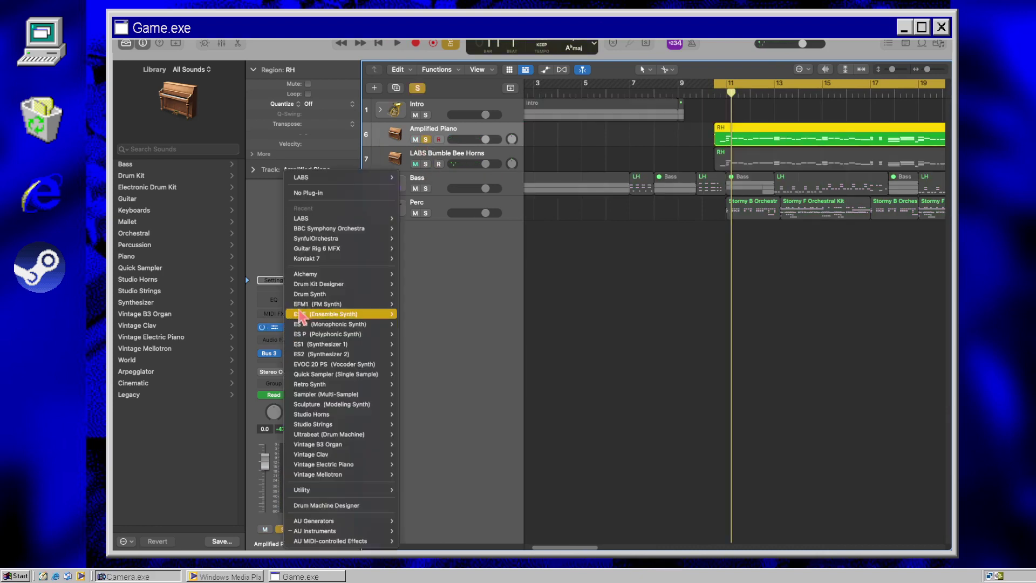
pyautogui.click(334, 240)
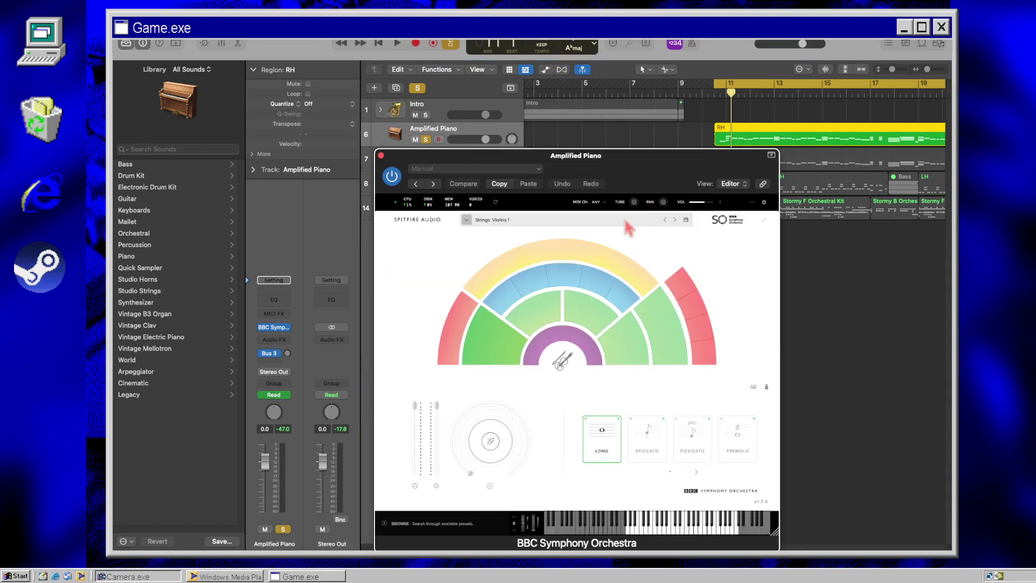
pyautogui.click(626, 221)
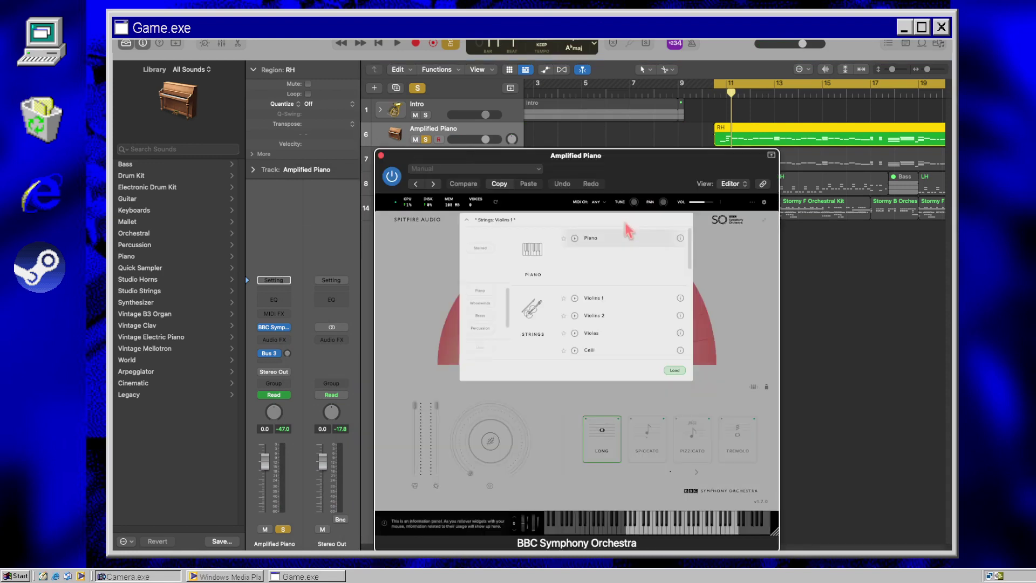
pyautogui.click(673, 371)
pyautogui.press('space')
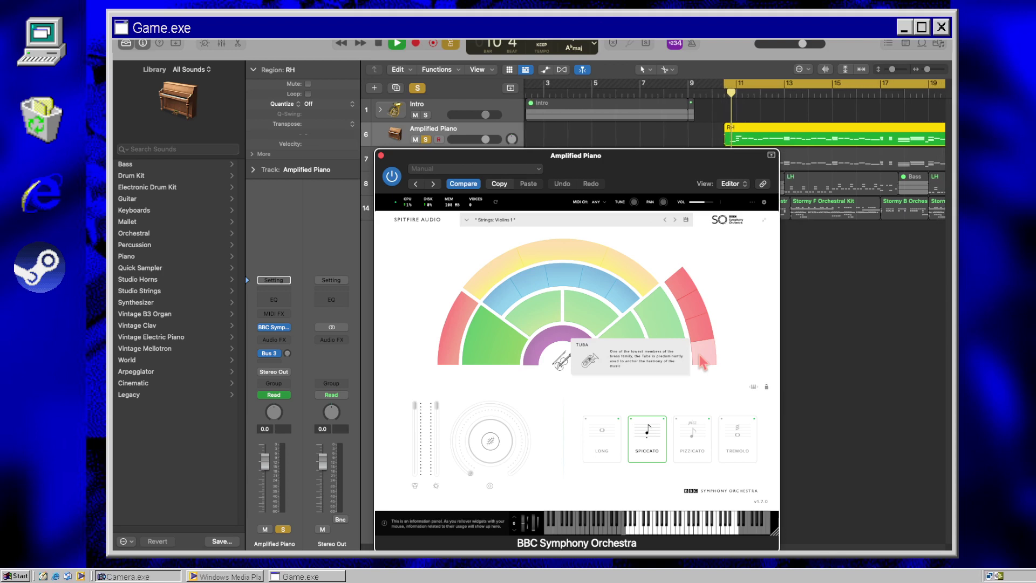
pyautogui.click(382, 157)
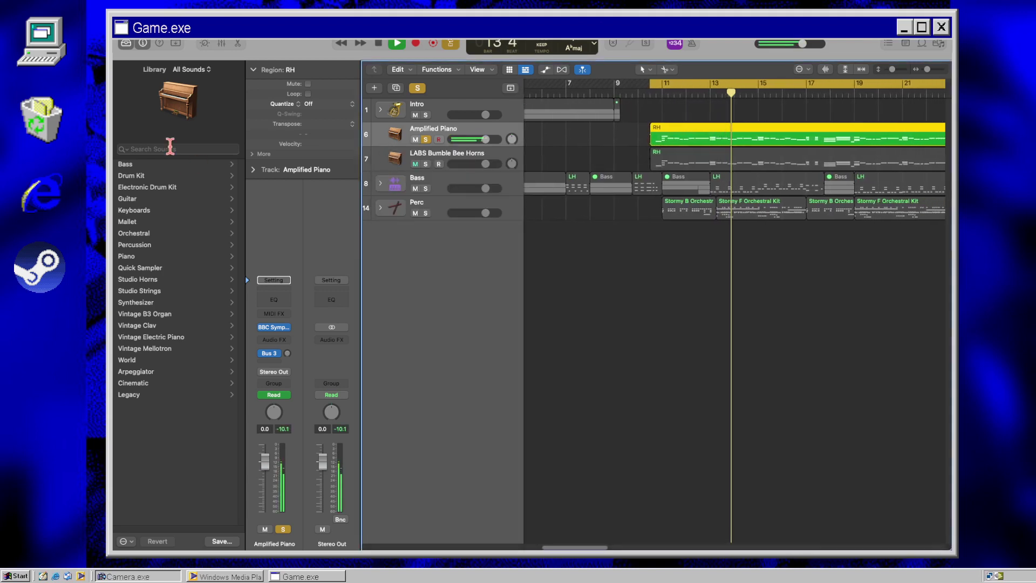
# Step: Search the sound library for "violi" and load Xtra Violin Sect 1 Staccato on the Amplified Piano track, auditioning it on the RH region
pyautogui.click(169, 149)
pyautogui.write('violi')
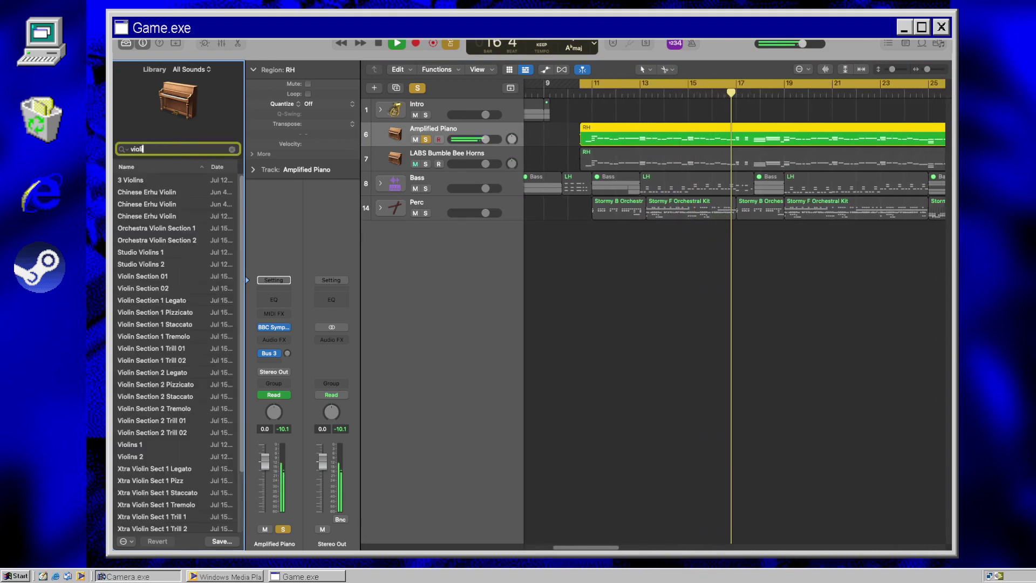
pyautogui.click(631, 268)
pyautogui.press('space')
pyautogui.scroll(-3, 190, 359)
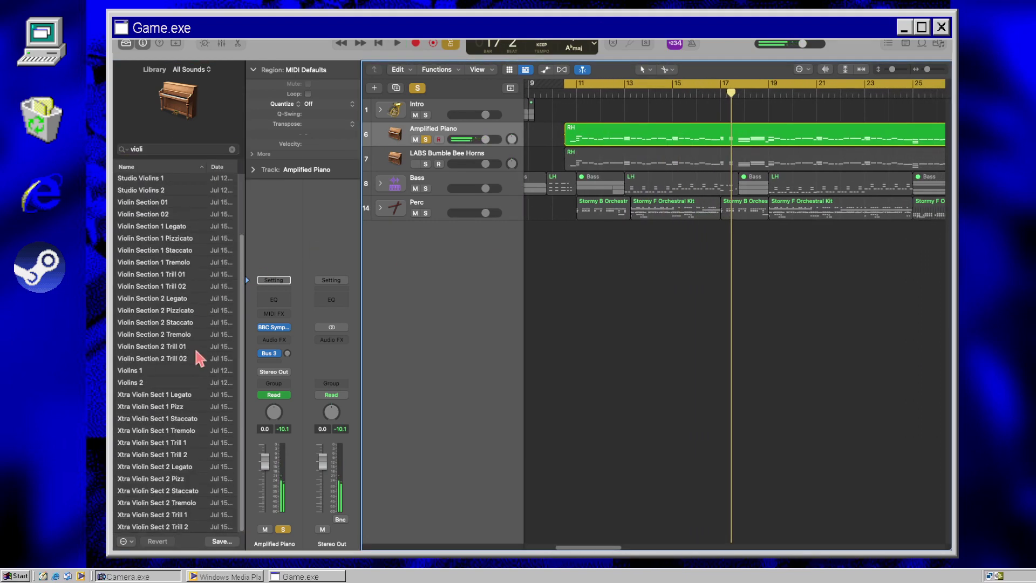
pyautogui.click(200, 419)
pyautogui.press('space')
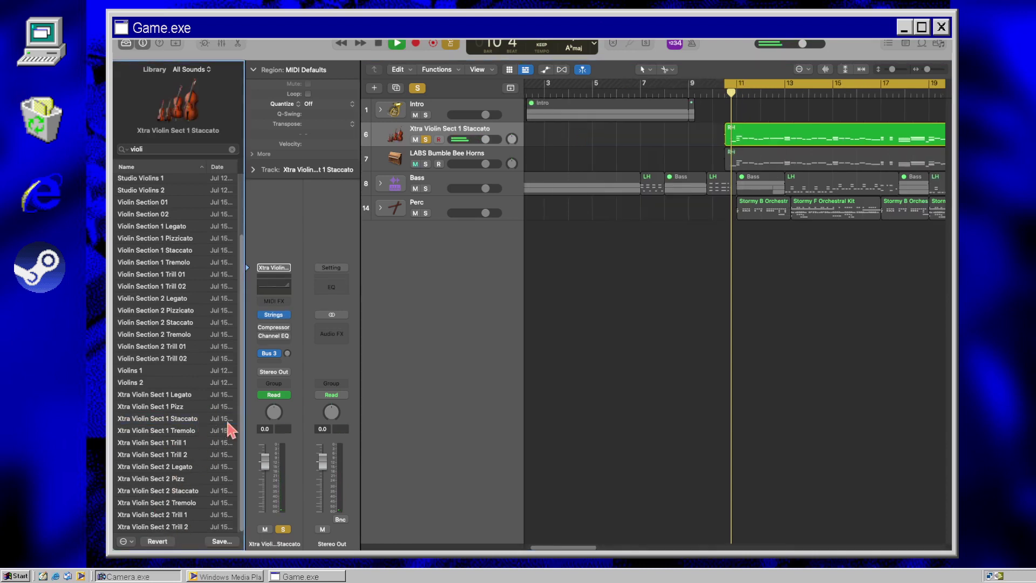
pyautogui.press('space')
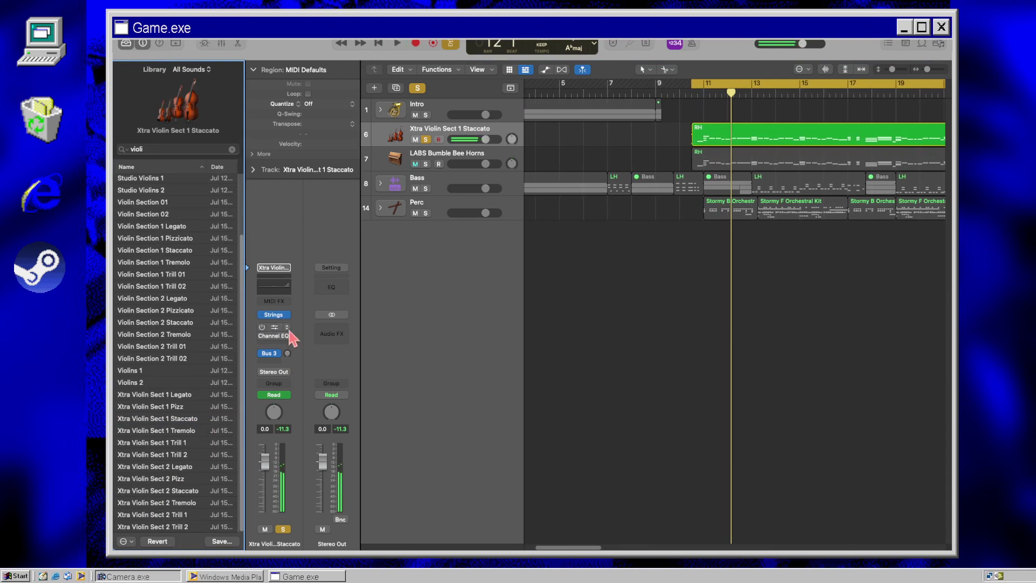
# Step: Replace the Compressor on the Xtra Violin Sect 1 Staccato channel with ChromaVerb and play the result
pyautogui.click(286, 327)
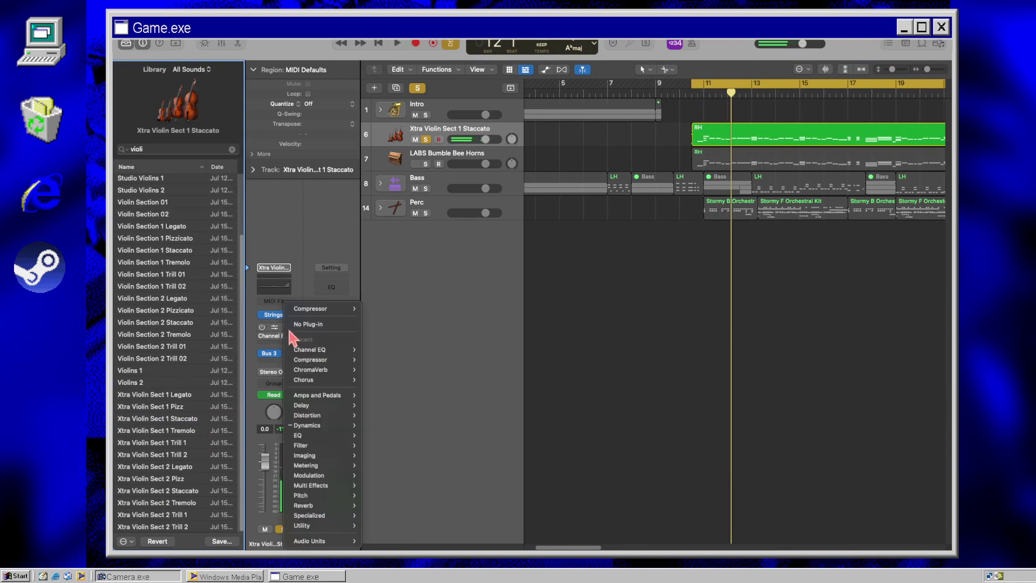
pyautogui.click(319, 369)
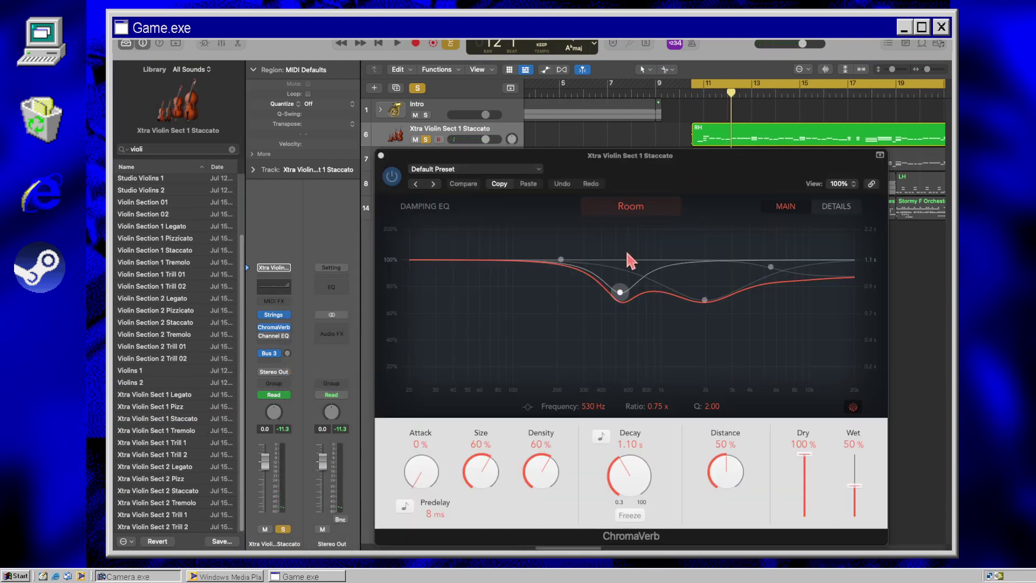
pyautogui.click(631, 206)
pyautogui.click(381, 156)
pyautogui.press('space')
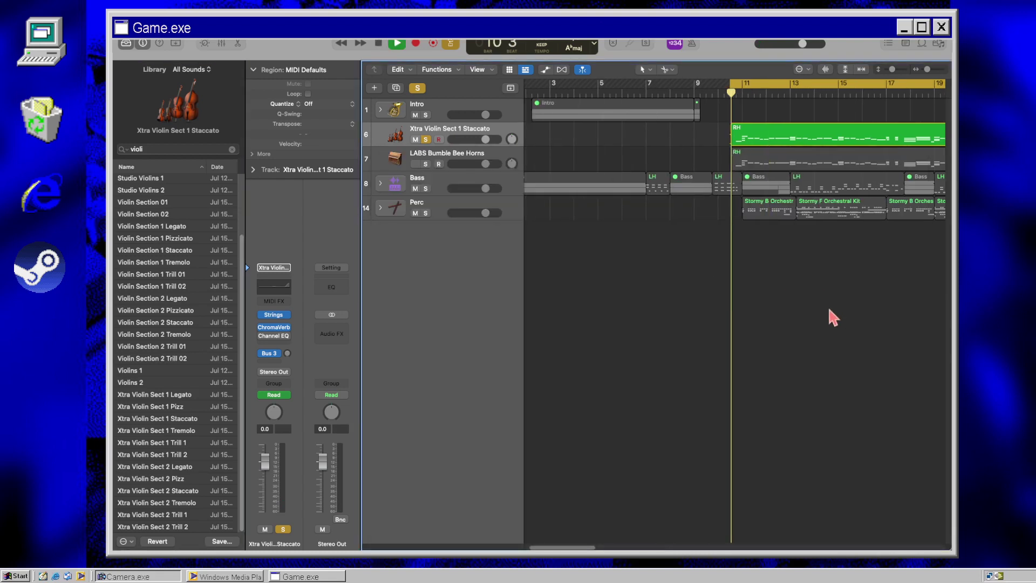
# Step: Clear the solos on the violin and horn tracks and play the full arrangement with the Library and Inspector hidden
pyautogui.click(426, 163)
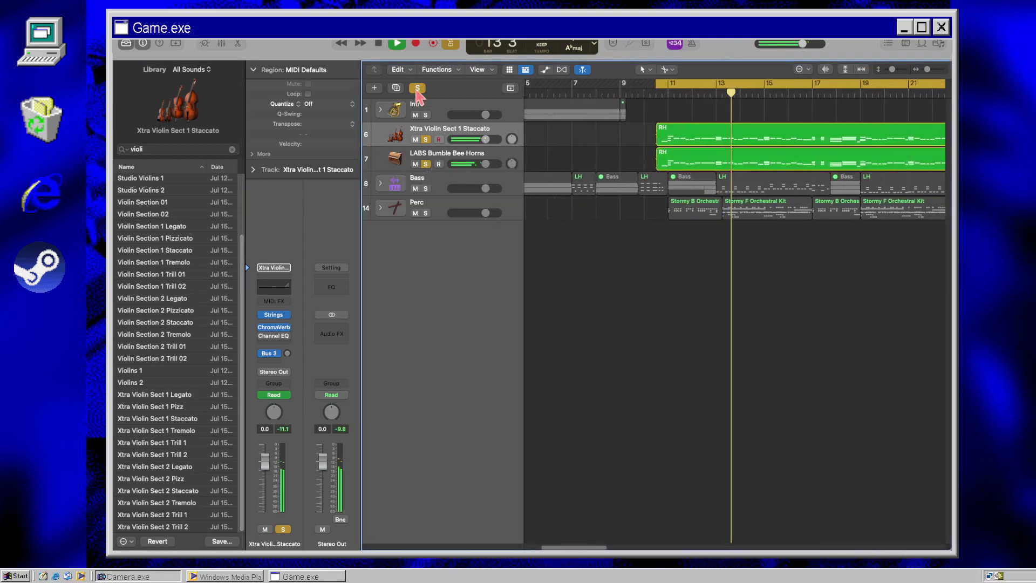
pyautogui.click(426, 164)
pyautogui.press('i')
pyautogui.press('y')
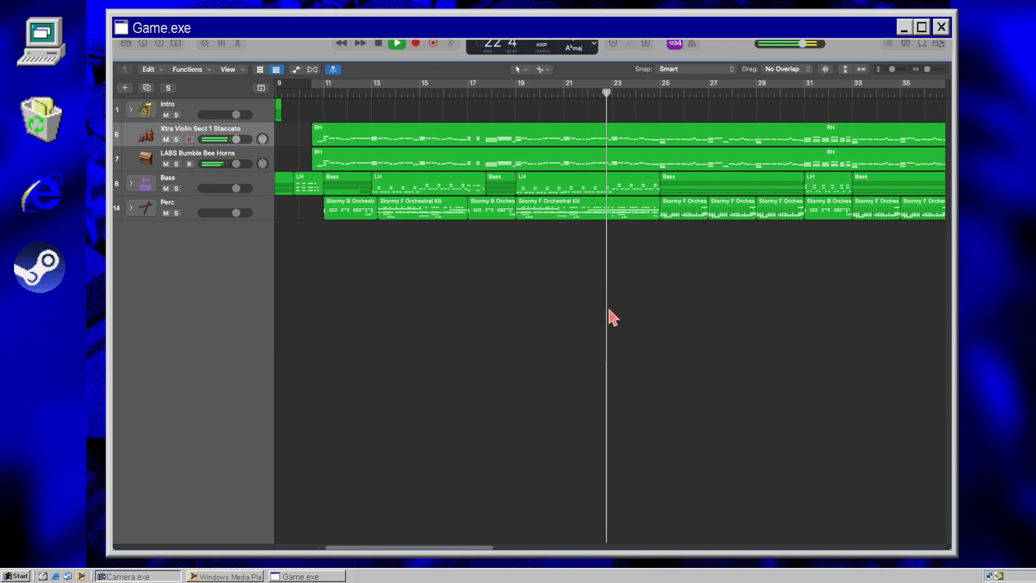
pyautogui.press('space')
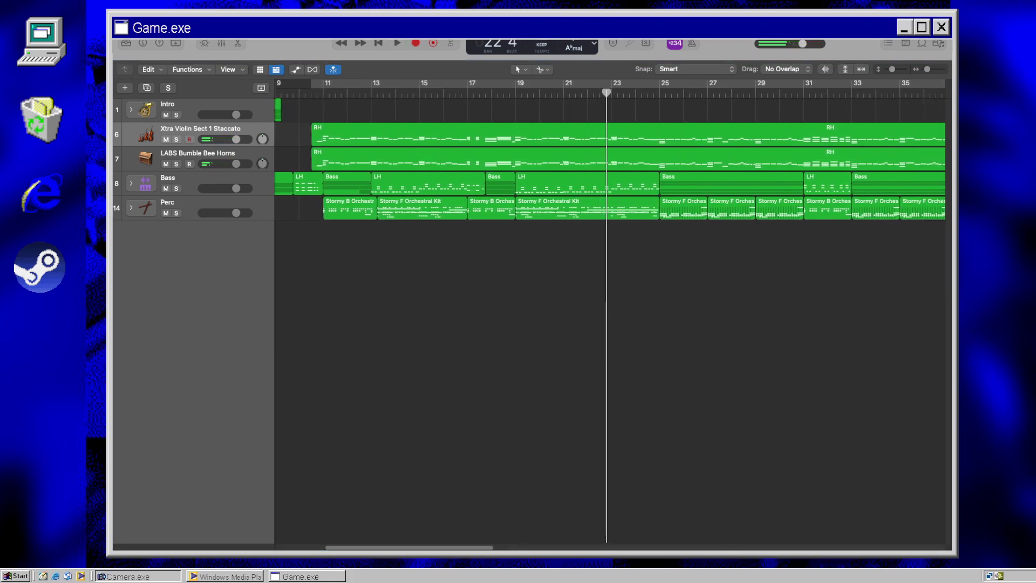
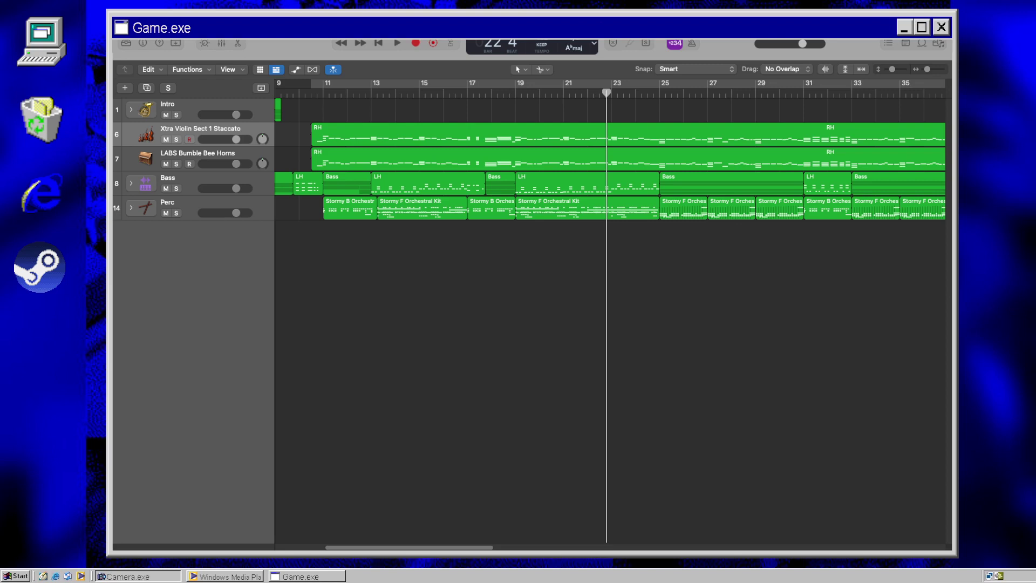
# Step: Start a project note with the heading "Theophany Uses:" followed by the line "Flute"
pyautogui.click(889, 44)
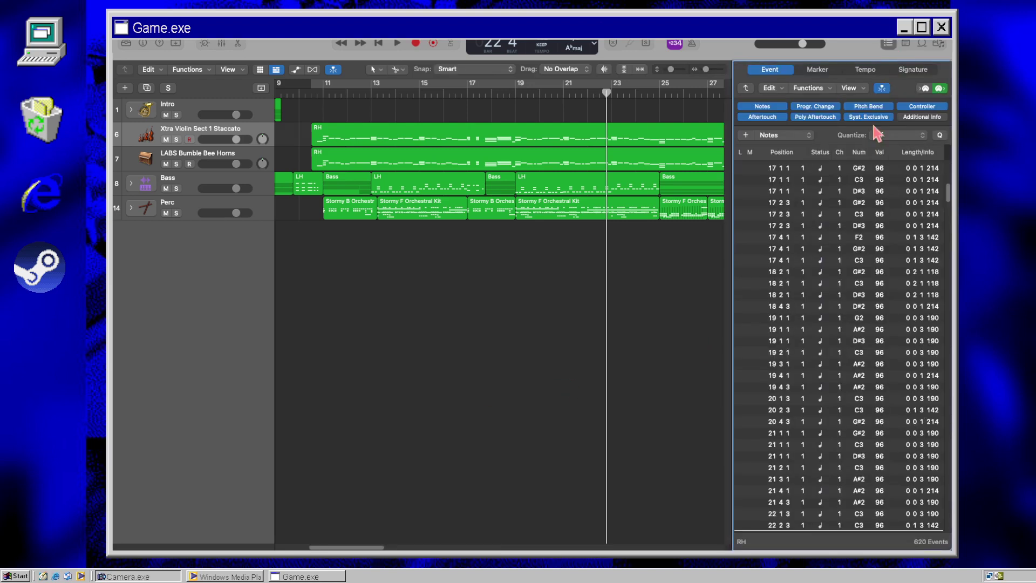
pyautogui.click(905, 44)
pyautogui.click(930, 88)
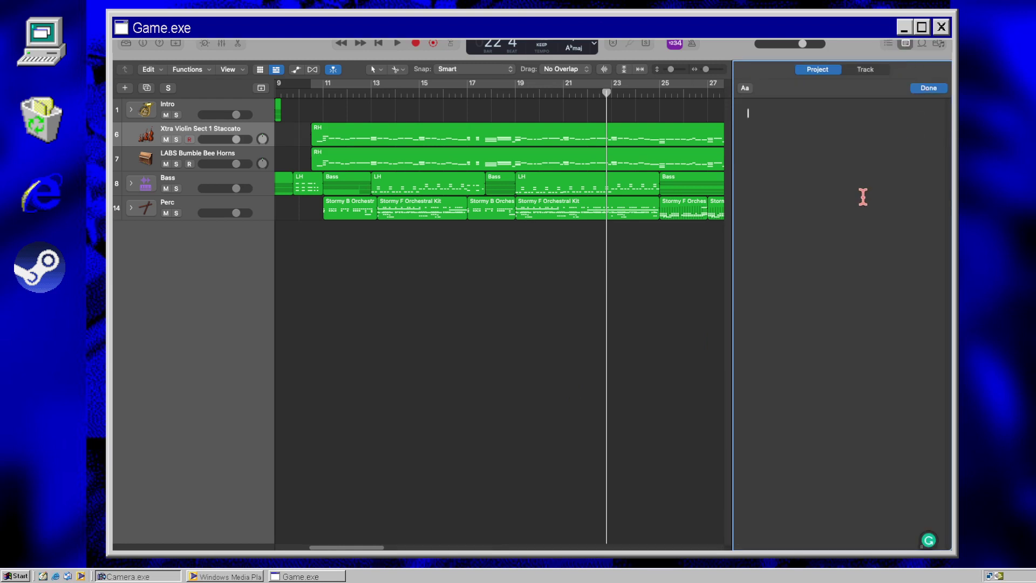
pyautogui.write('Theophany Uses:')
pyautogui.press('Return')
pyautogui.write('Flute')
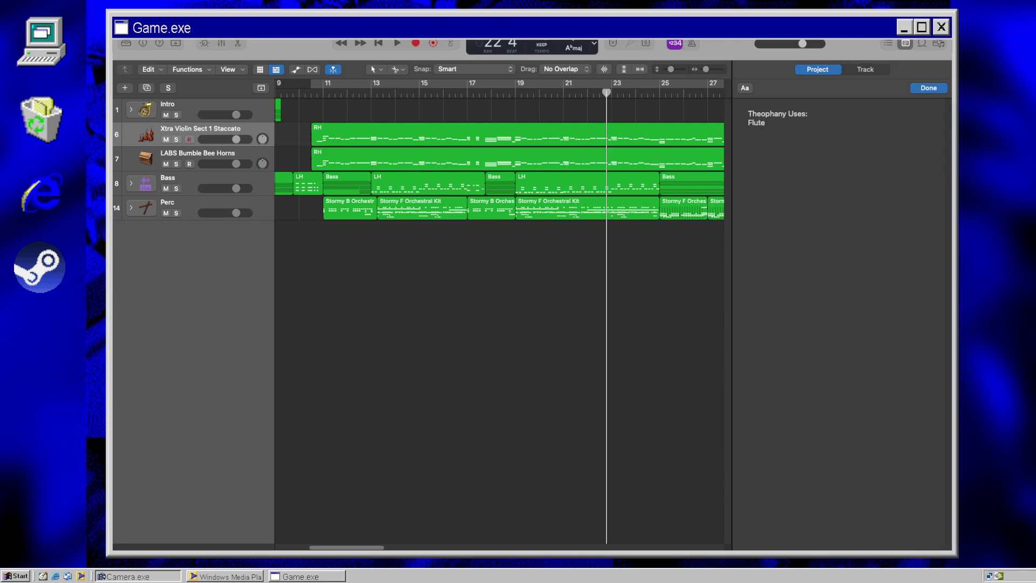
# Step: Add the line "Harpsichord?" below "Flute" in the project notes
pyautogui.click(740, 256)
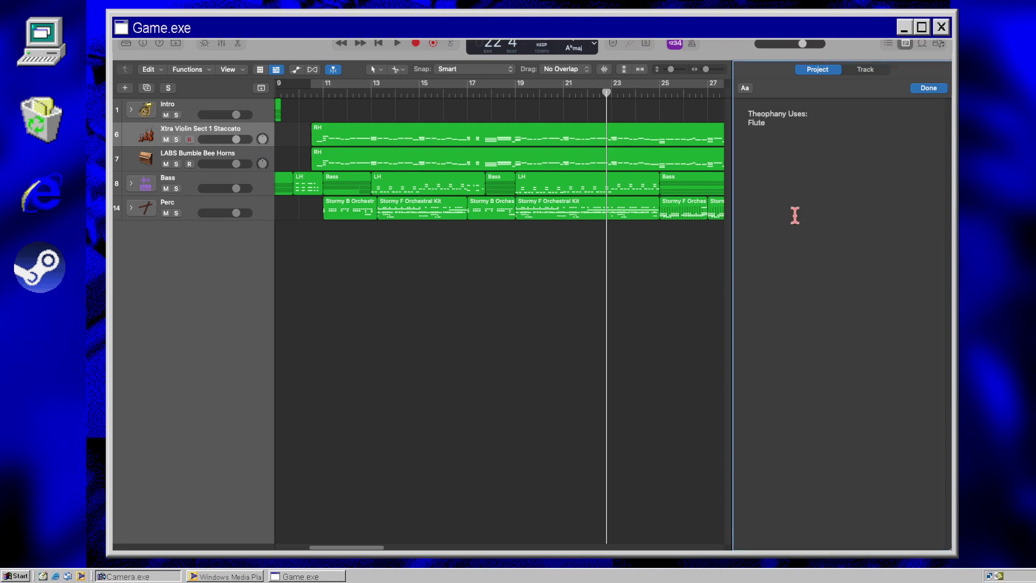
pyautogui.press('Return')
pyautogui.write('Harp')
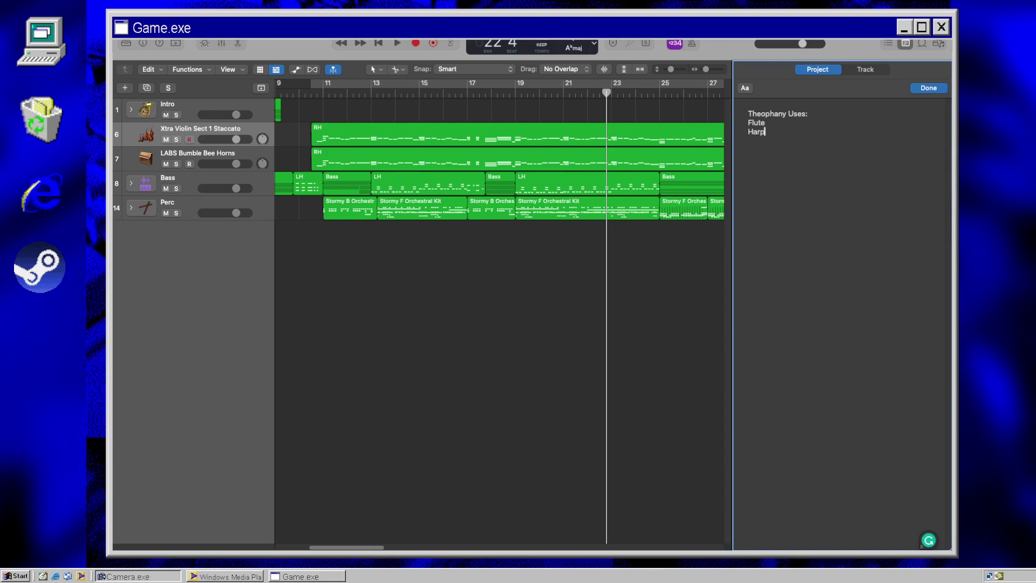
pyautogui.write('sichord?')
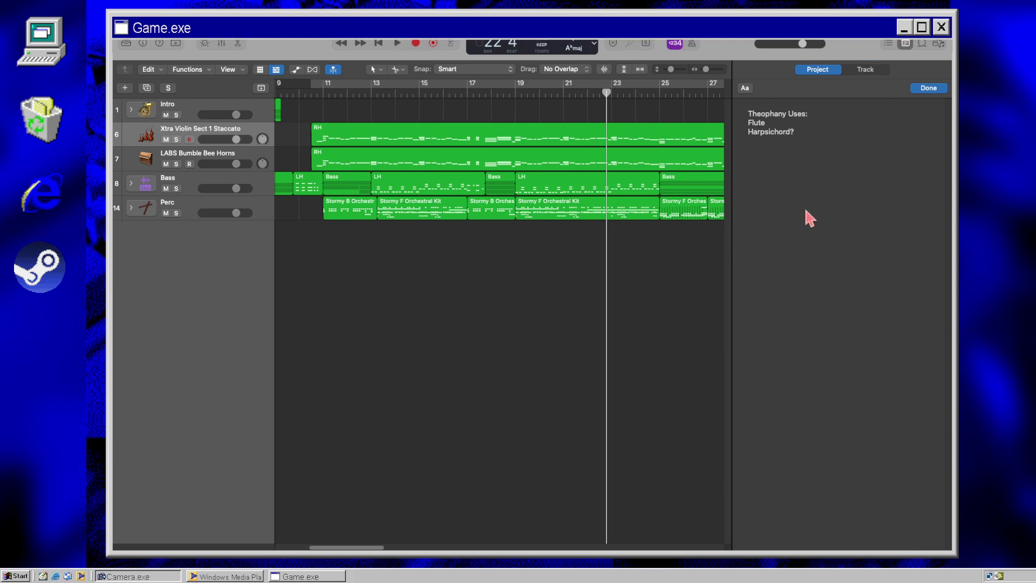
# Step: Extend the Flute line of the notes with "/ Flute i prolly never used bc it sounds v different"
pyautogui.click(786, 122)
pyautogui.write('/ F')
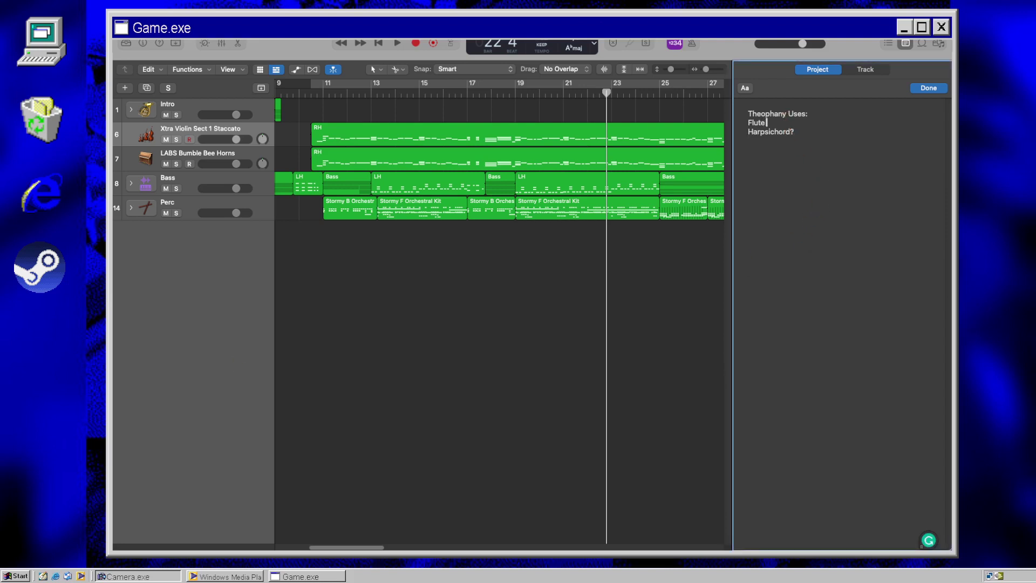
pyautogui.write('lute')
pyautogui.press('BackSpace')
pyautogui.press('BackSpace')
pyautogui.press('BackSpace')
pyautogui.press('BackSpace')
pyautogui.write('lute i prolly never used bc it sou')
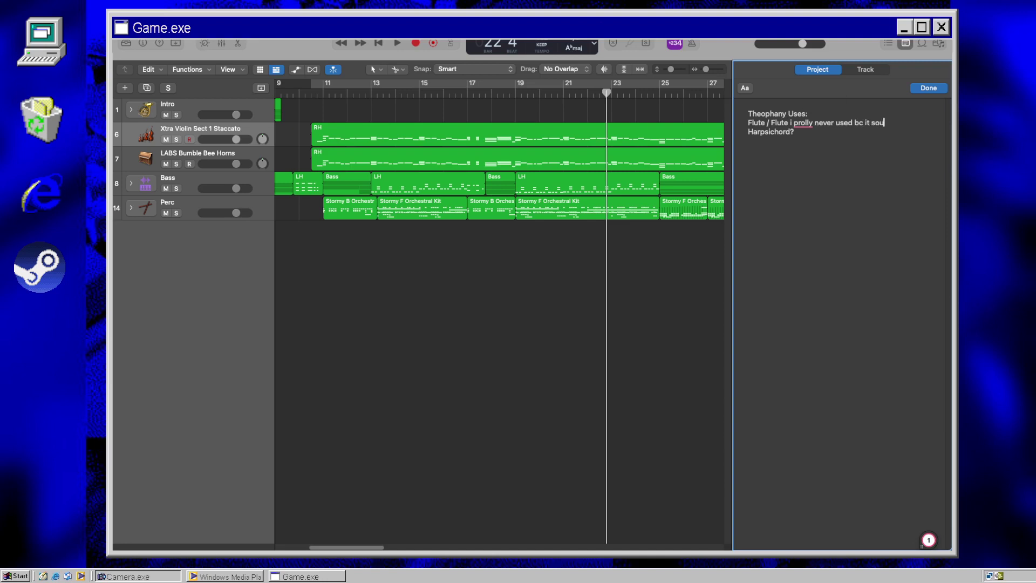
pyautogui.write('nds v different')
pyautogui.click(380, 172)
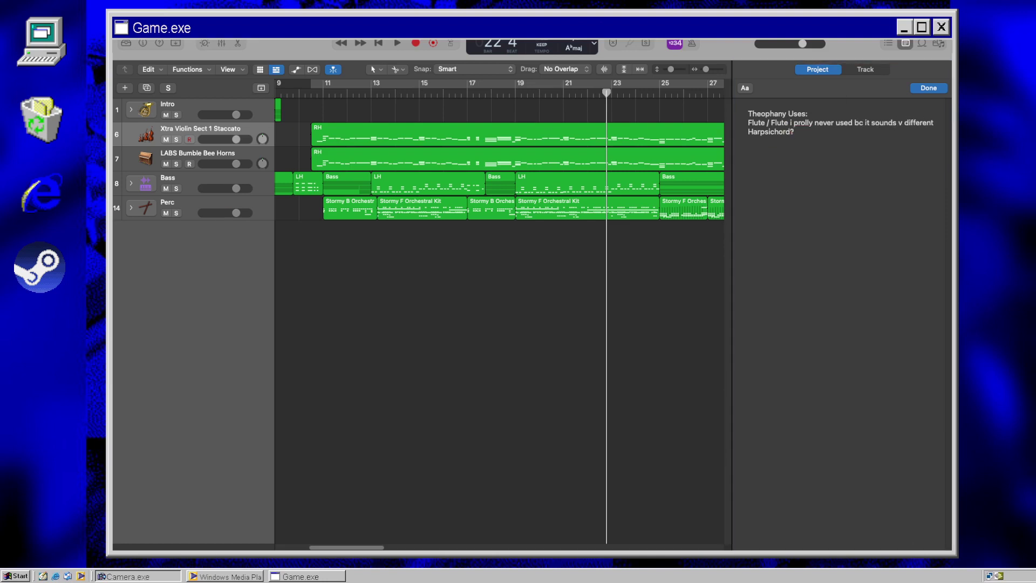
# Step: Replace the text after "Flute / Flute" in the notes with "that sounds kinda echoey"
pyautogui.click(848, 177)
pyautogui.rightClick(799, 125)
pyautogui.click(789, 127)
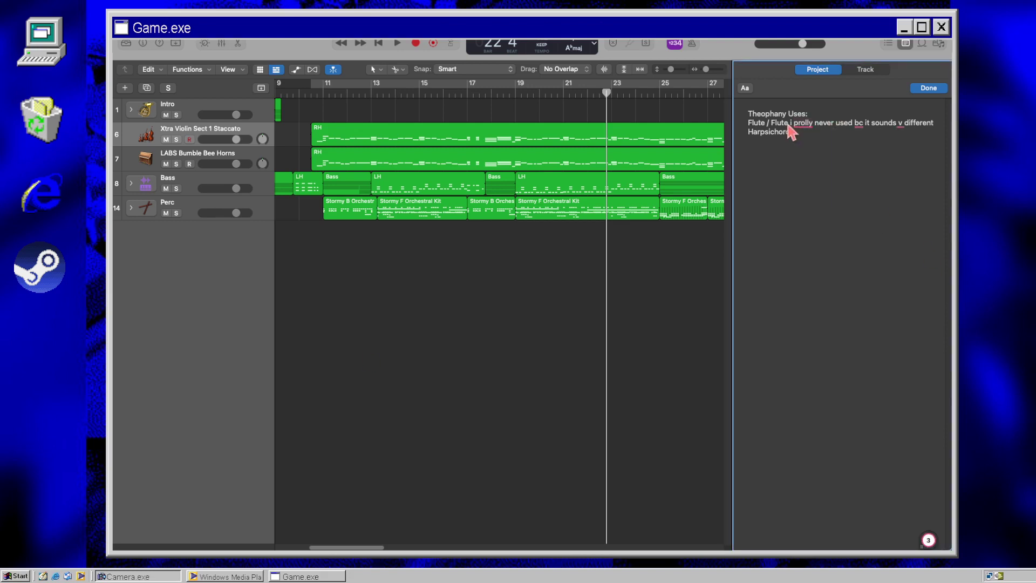
pyautogui.press('shift+super+Right')
pyautogui.write('that ')
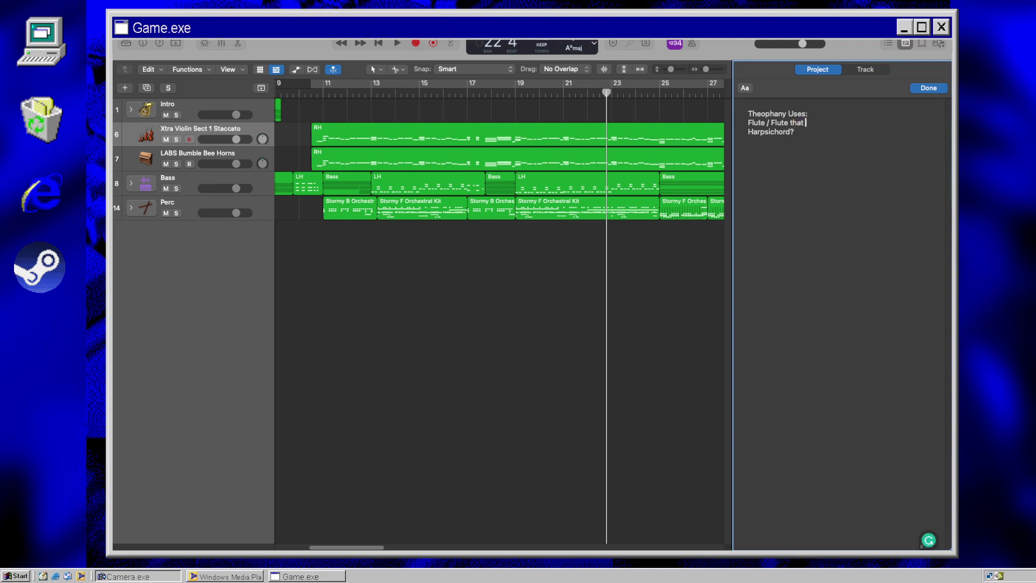
pyautogui.write('sounds kinda echoey b')
pyautogui.press('BackSpace')
pyautogui.press('BackSpace')
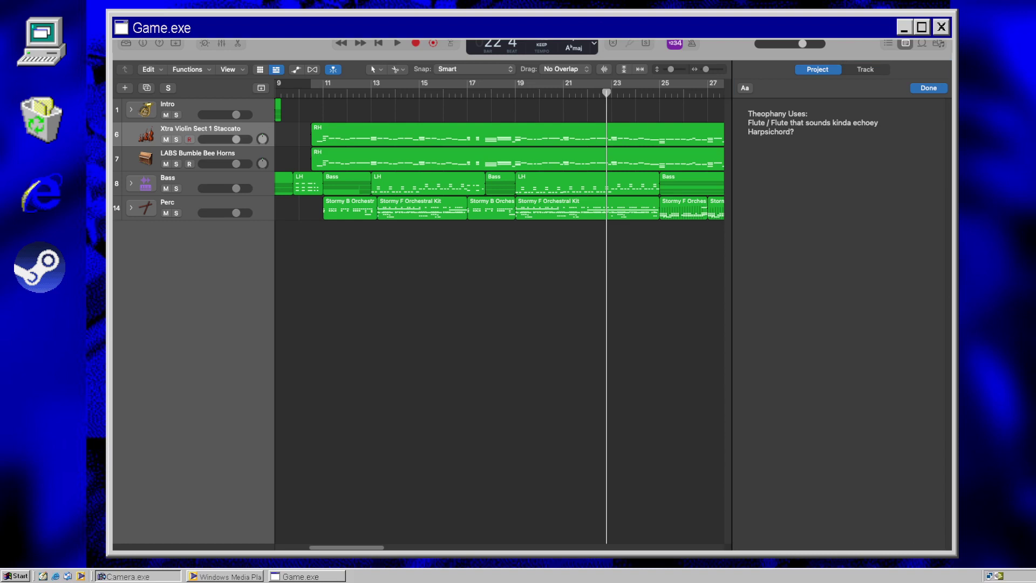
# Step: Add the line "Erhu" at the end of the project notes
pyautogui.click(804, 257)
pyautogui.write('Erhu')
# Step: Solo the Xtra Violin Sect 1 Staccato and LABS Bumble Bee Horns tracks
pyautogui.click(176, 139)
pyautogui.click(176, 164)
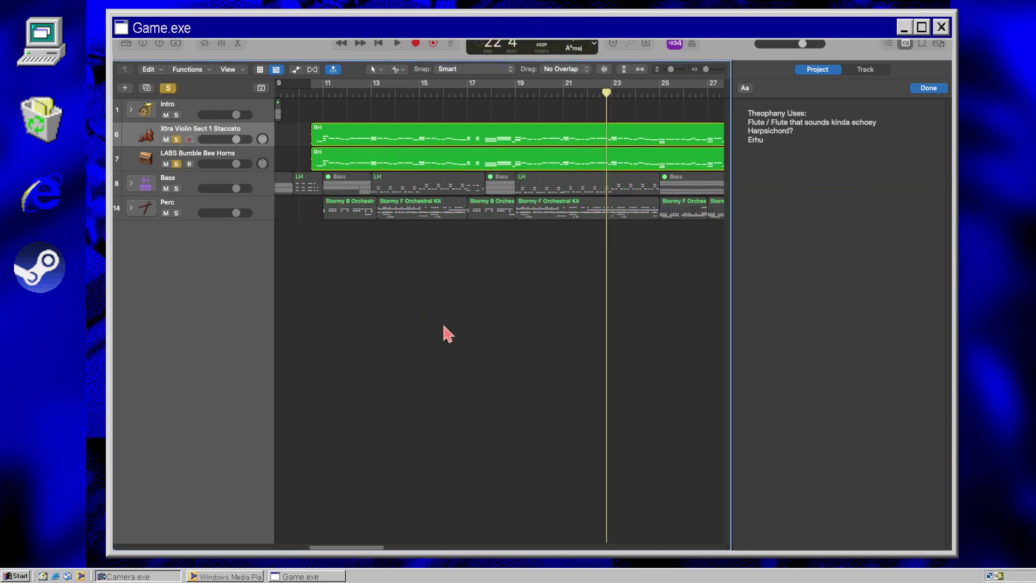
pyautogui.click(394, 400)
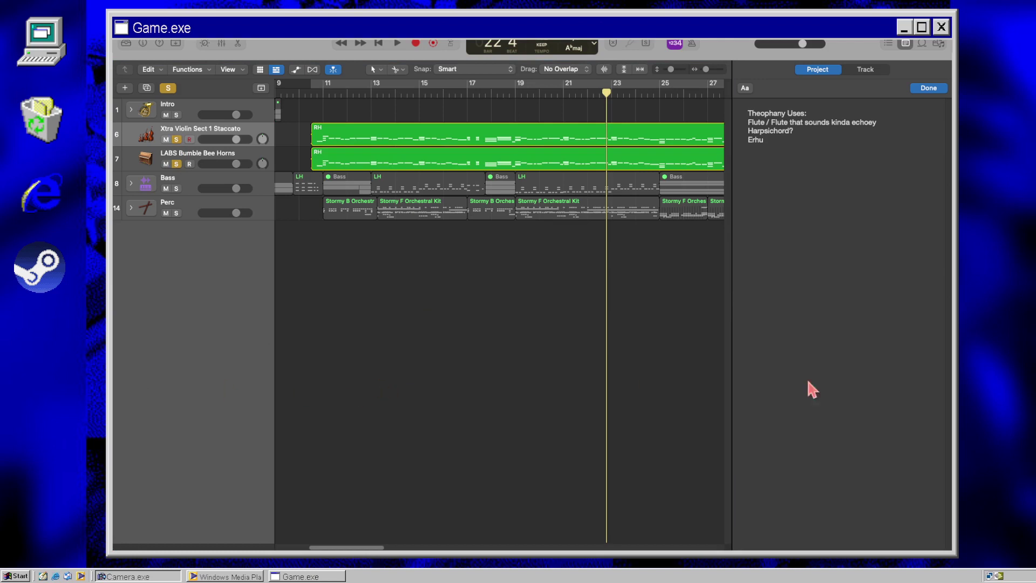
# Step: Change the Harpsichord line of the notes to "Harpsichord that sounds very echoey and kinda sparkly"
pyautogui.click(815, 131)
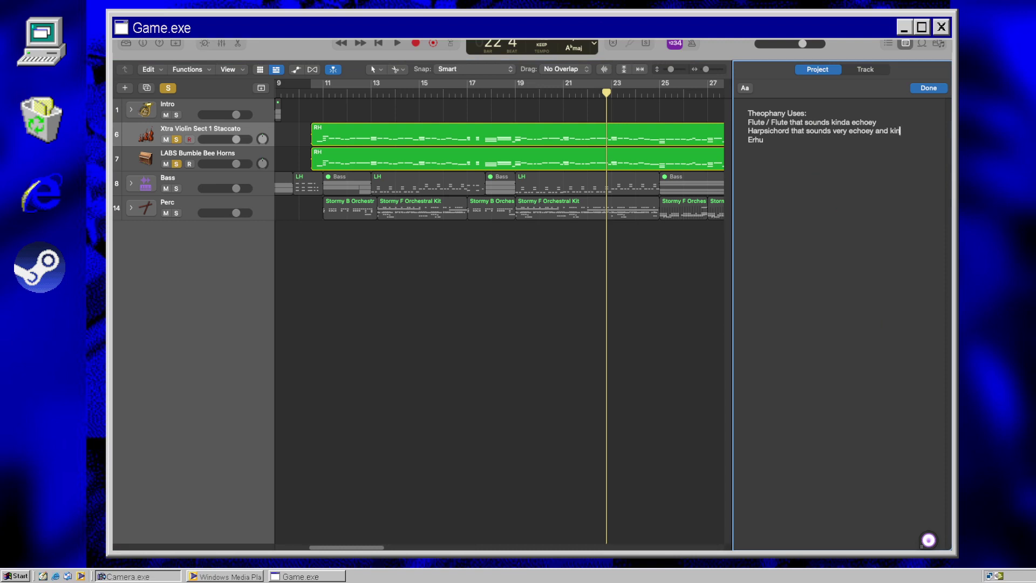
pyautogui.click(512, 240)
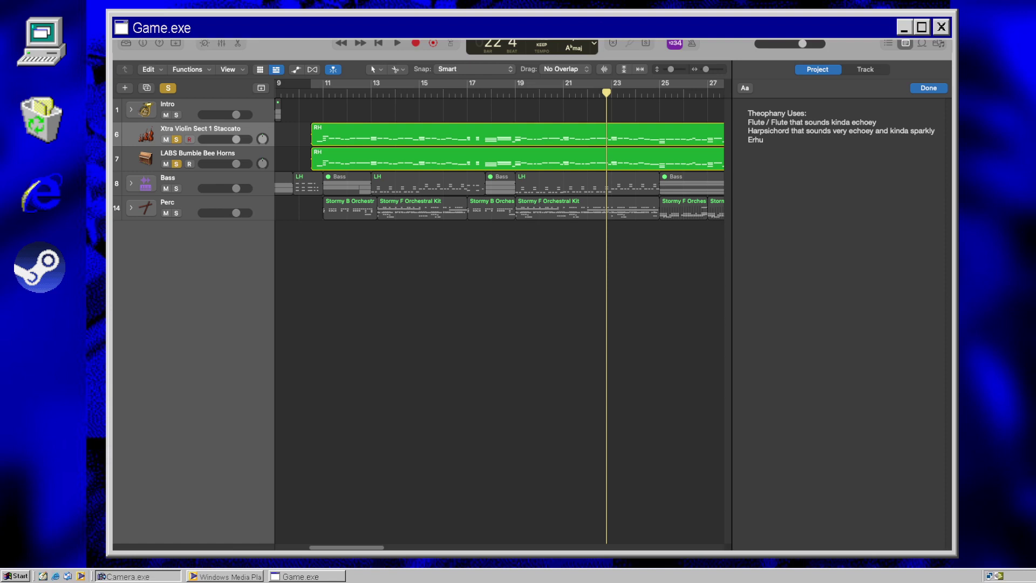
# Step: Add "Flute and Harpsichord play the same notes" and a blank line above "Erhu", and finish editing the project notes
pyautogui.click(789, 177)
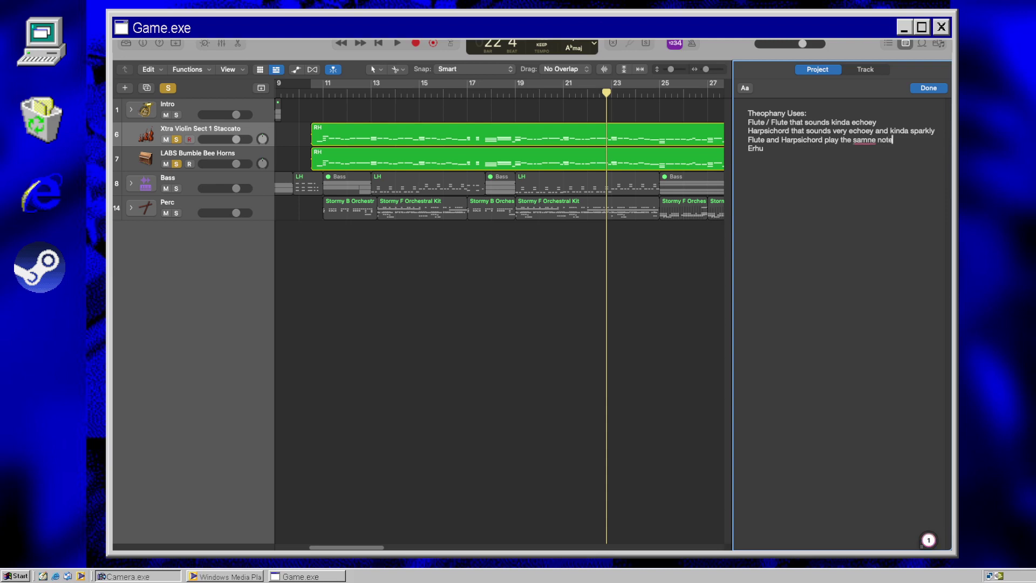
pyautogui.rightClick(862, 141)
pyautogui.click(864, 157)
pyautogui.click(783, 153)
pyautogui.press('Right')
pyautogui.press('Return')
pyautogui.click(928, 88)
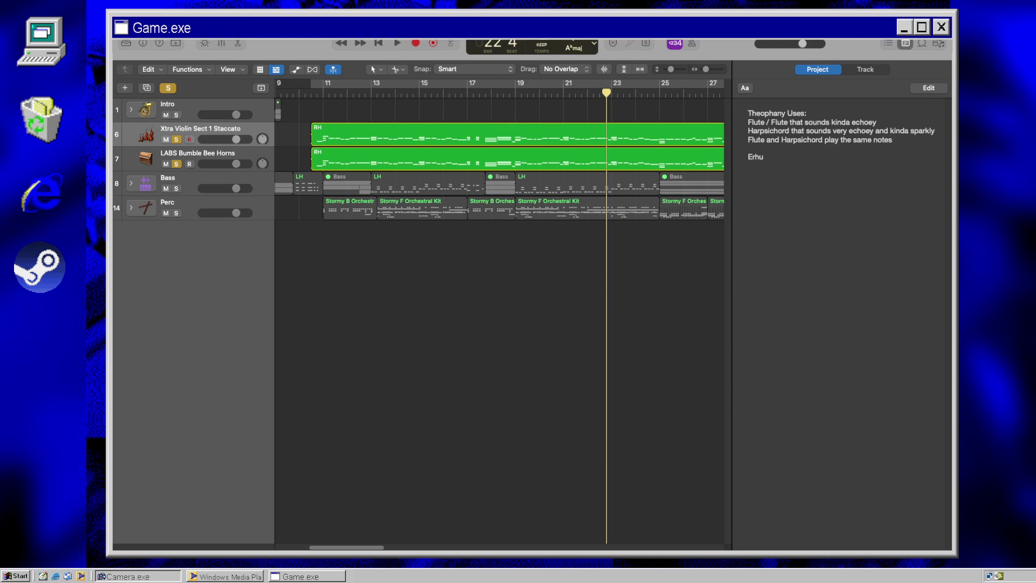
# Step: Play the soloed tracks from the start of their RH regions at bar 10
pyautogui.click(495, 317)
pyautogui.click(312, 96)
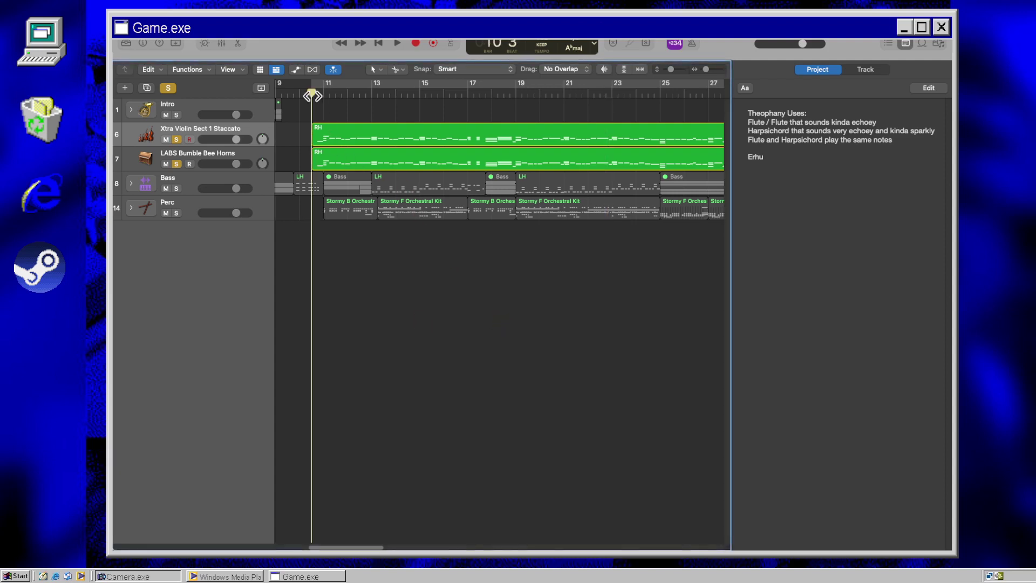
pyautogui.press('space')
pyautogui.hscroll(-2, 313, 97)
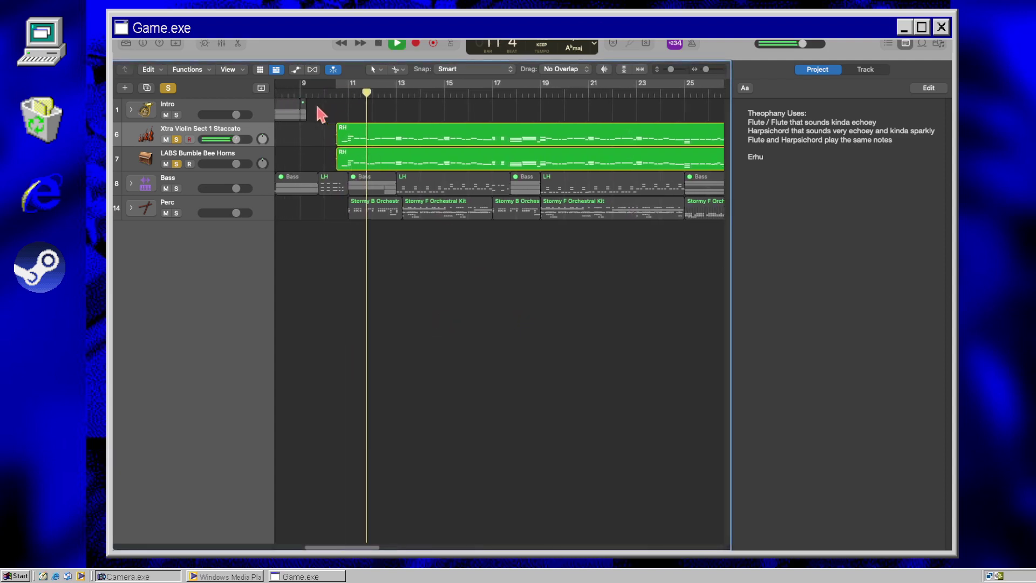
# Step: Search the sound library for "harpsi" and load Harpsichord - Dynamic on the Xtra Violin track
pyautogui.click(127, 44)
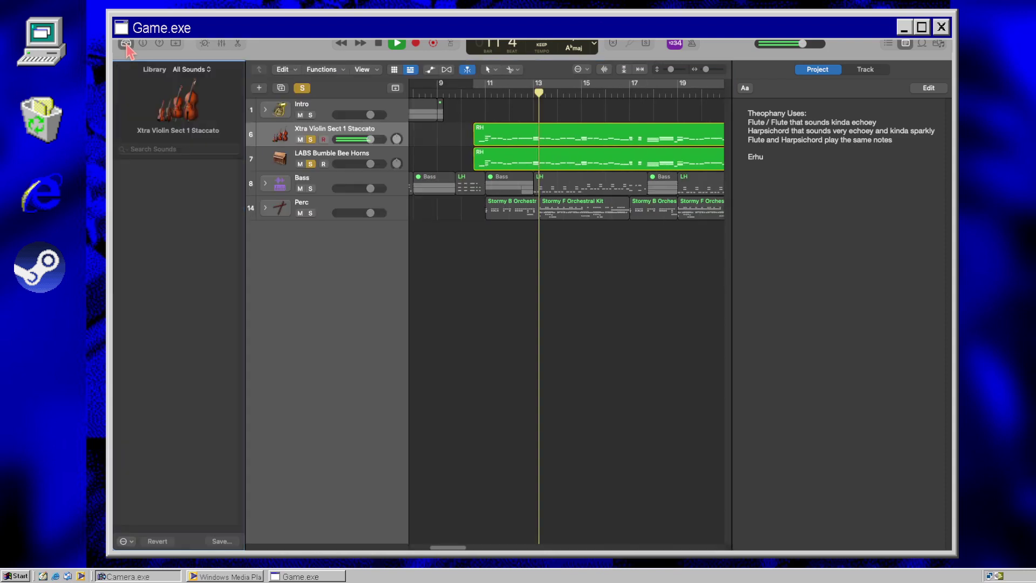
pyautogui.press('space')
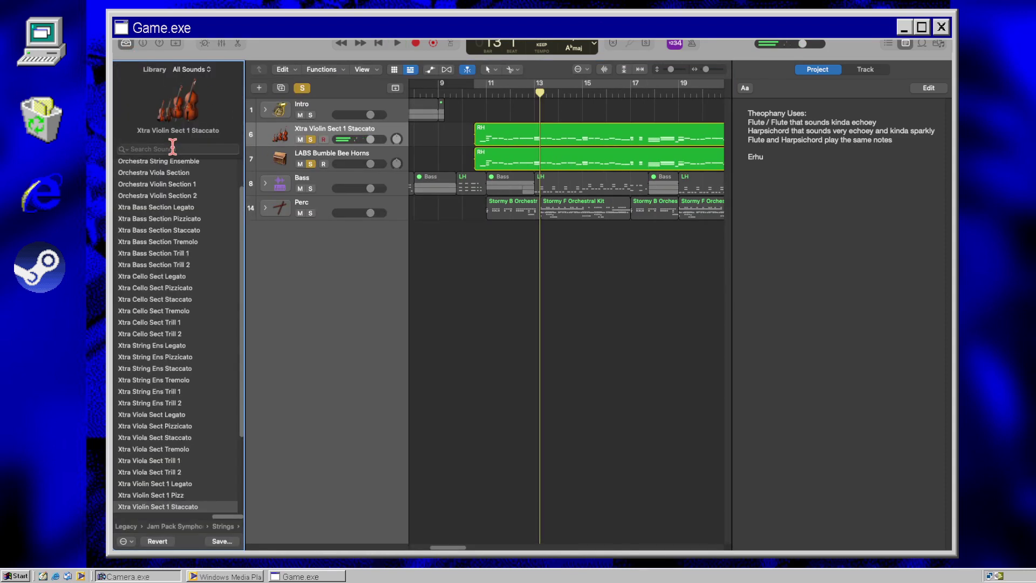
pyautogui.click(175, 149)
pyautogui.write('har')
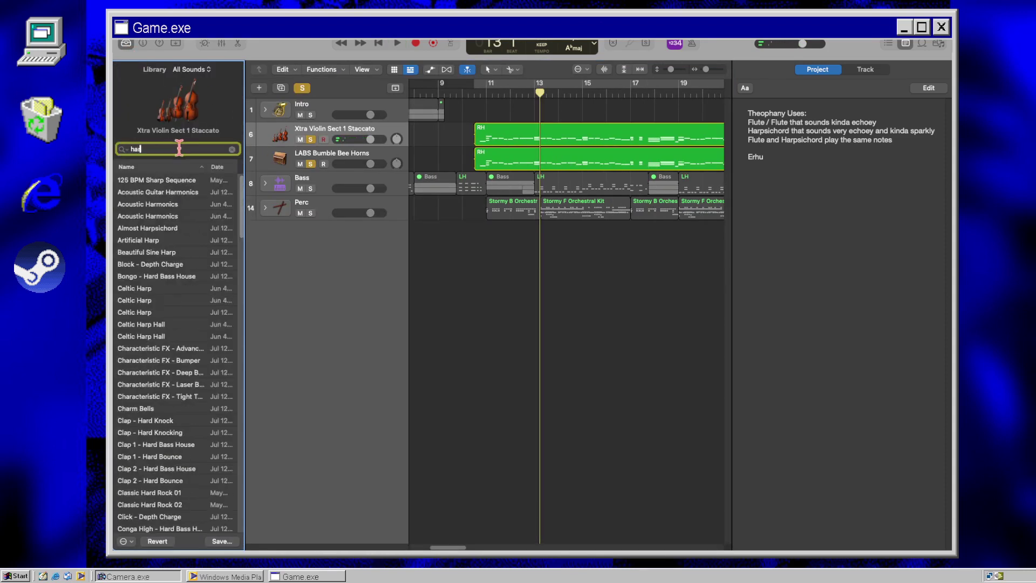
pyautogui.write('psi')
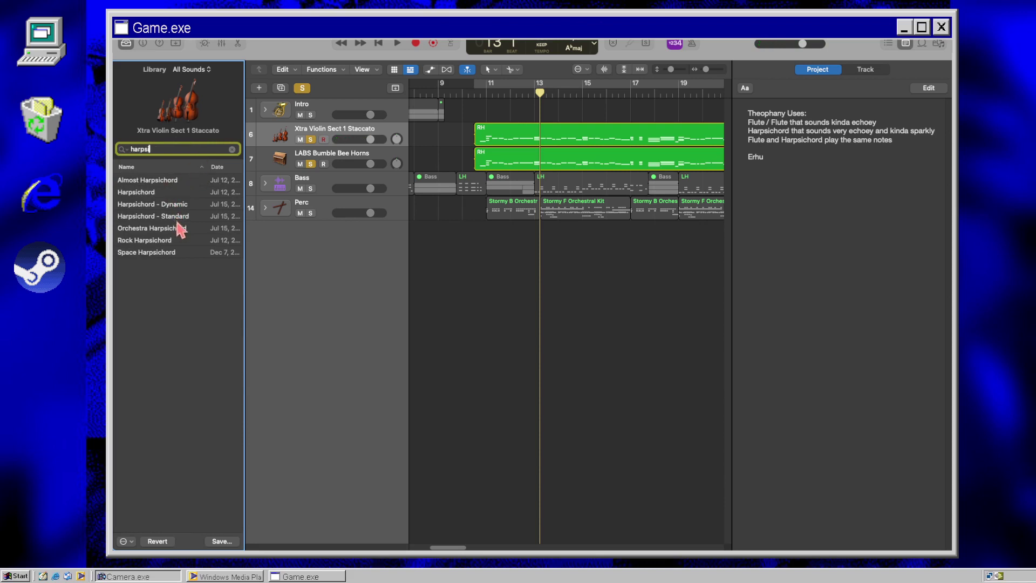
pyautogui.click(174, 204)
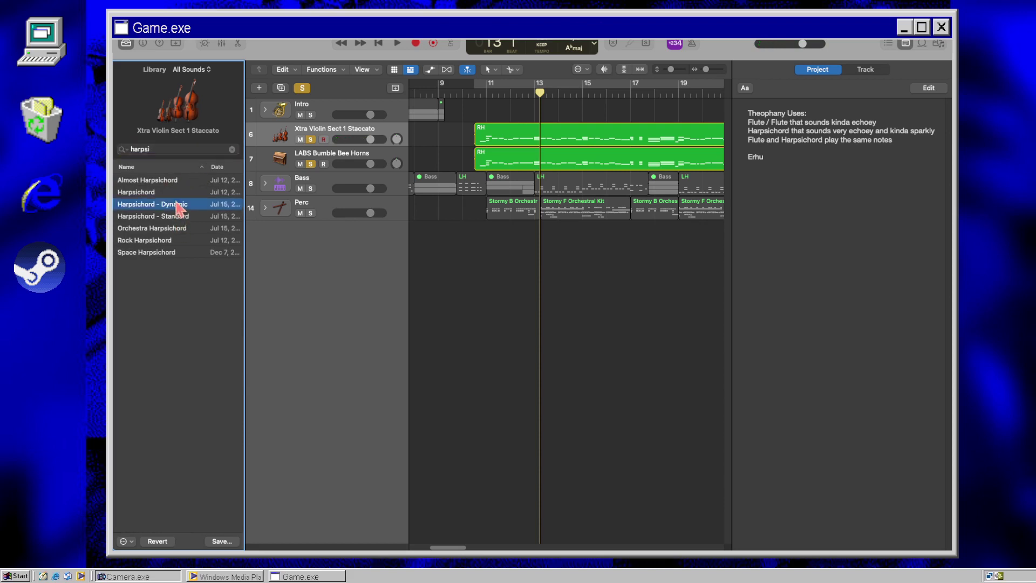
# Step: Remove the solo from the LABS Bumble Bee Horns track and play the harpsichord with cycle mode on
pyautogui.click(311, 164)
pyautogui.press('c')
pyautogui.press('space')
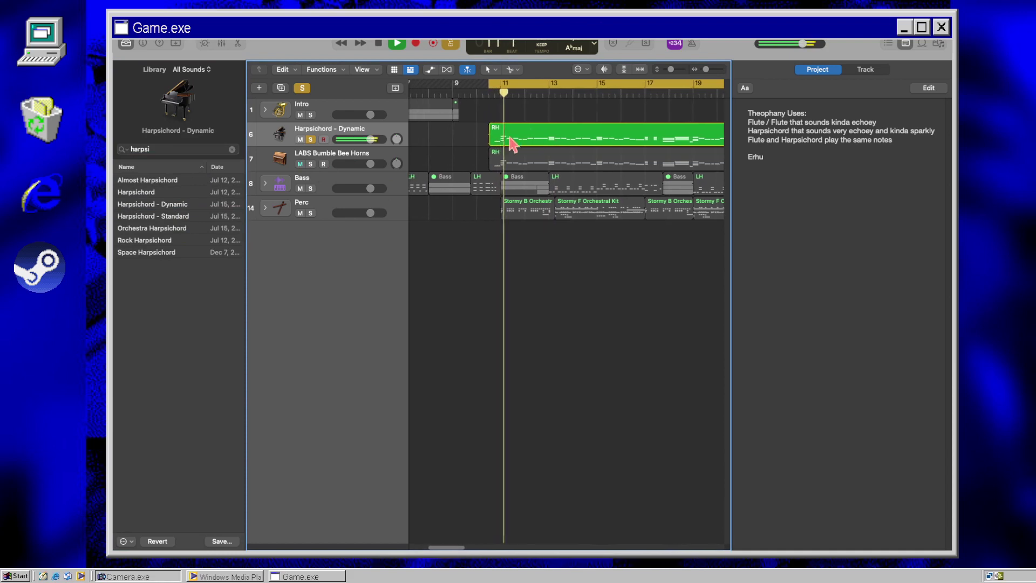
# Step: Replace the harpsichord channel's Channel EQ with ChromaVerb and choose the reverb's room type
pyautogui.click(143, 43)
pyautogui.press('space')
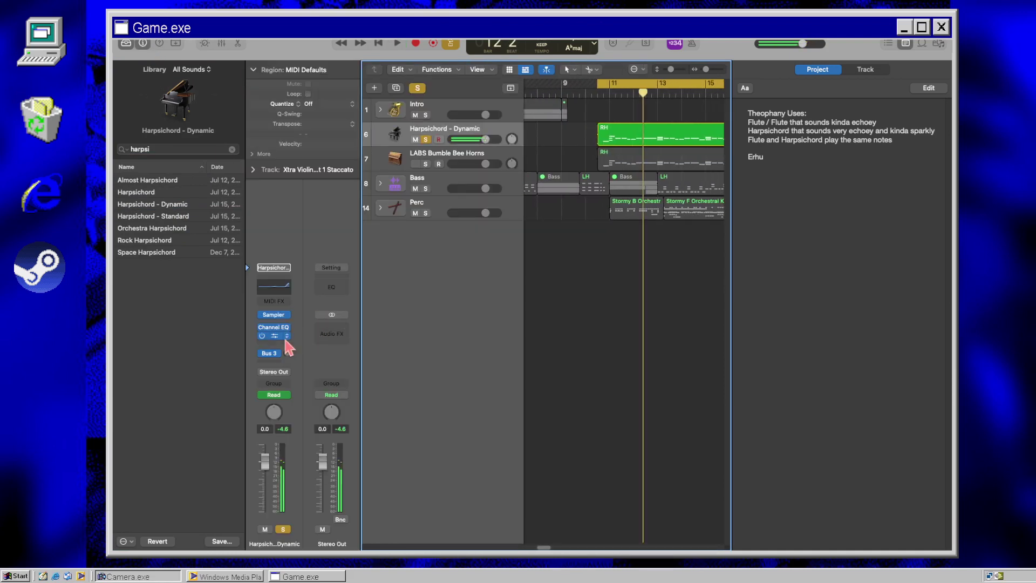
pyautogui.click(288, 334)
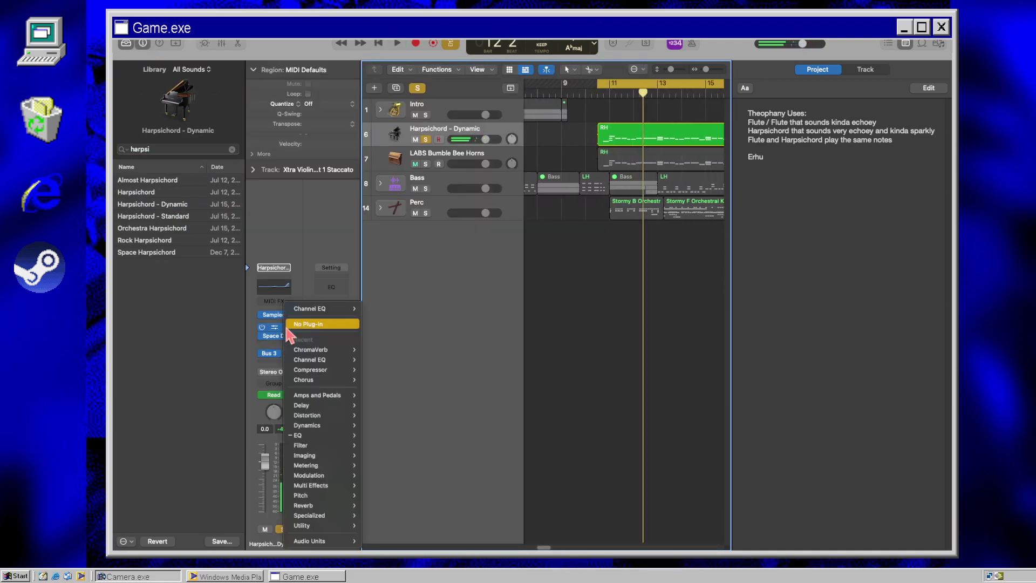
pyautogui.click(331, 352)
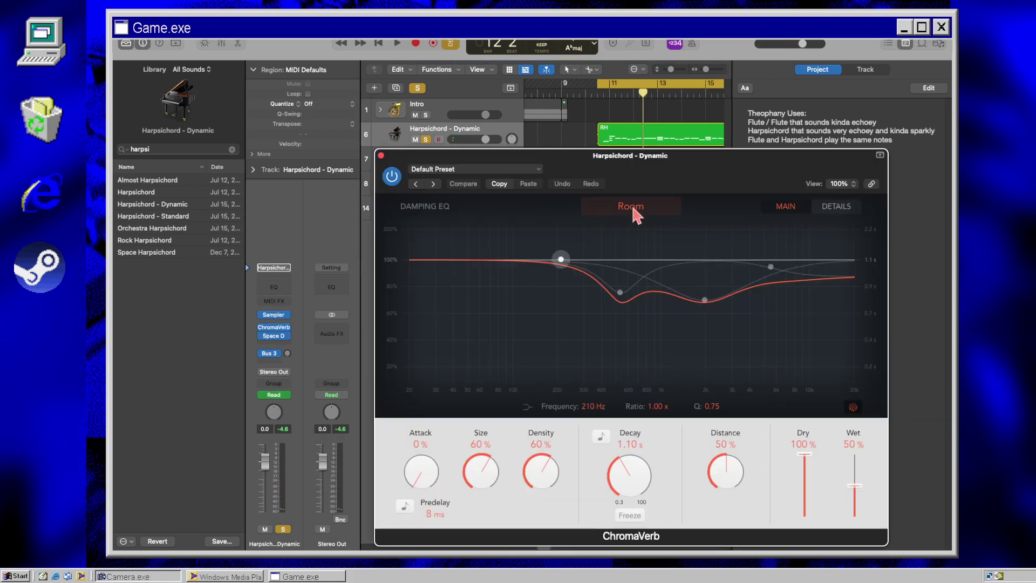
pyautogui.click(631, 205)
pyautogui.click(632, 259)
pyautogui.click(381, 155)
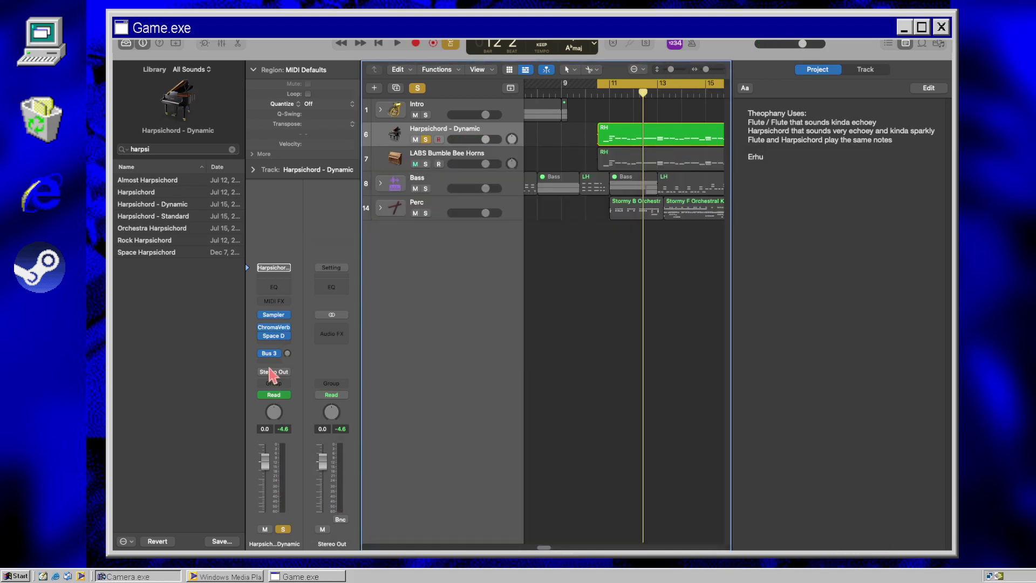
# Step: Add EnVerb and one more reverb plug-in to the harpsichord channel
pyautogui.click(288, 345)
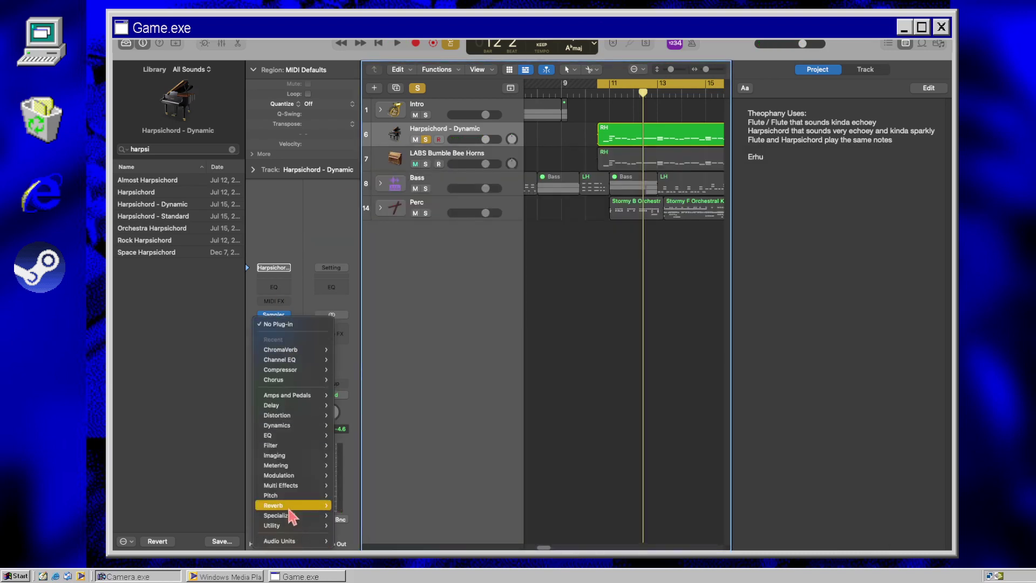
pyautogui.moveTo(315, 507)
pyautogui.click(419, 516)
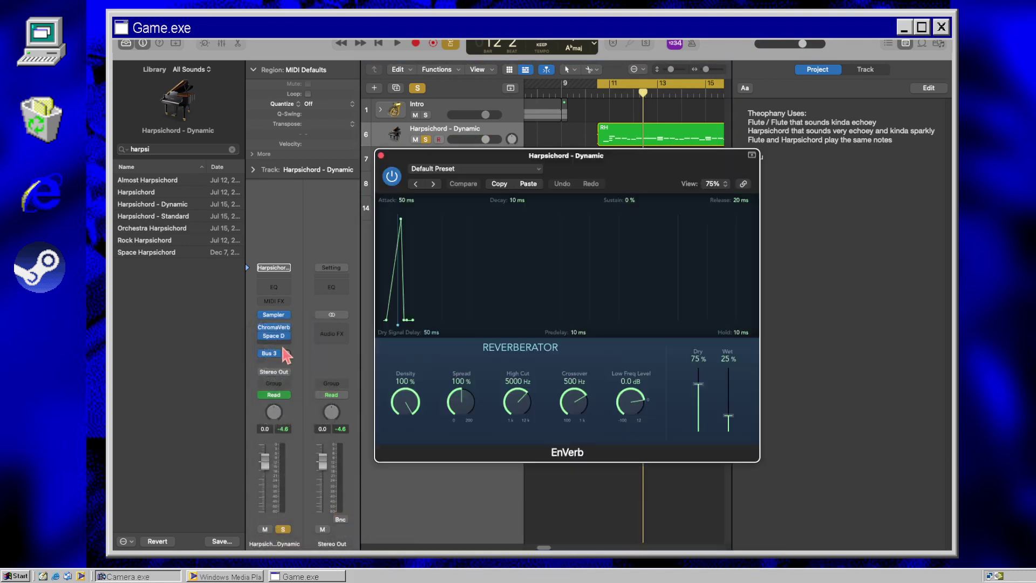
pyautogui.click(283, 345)
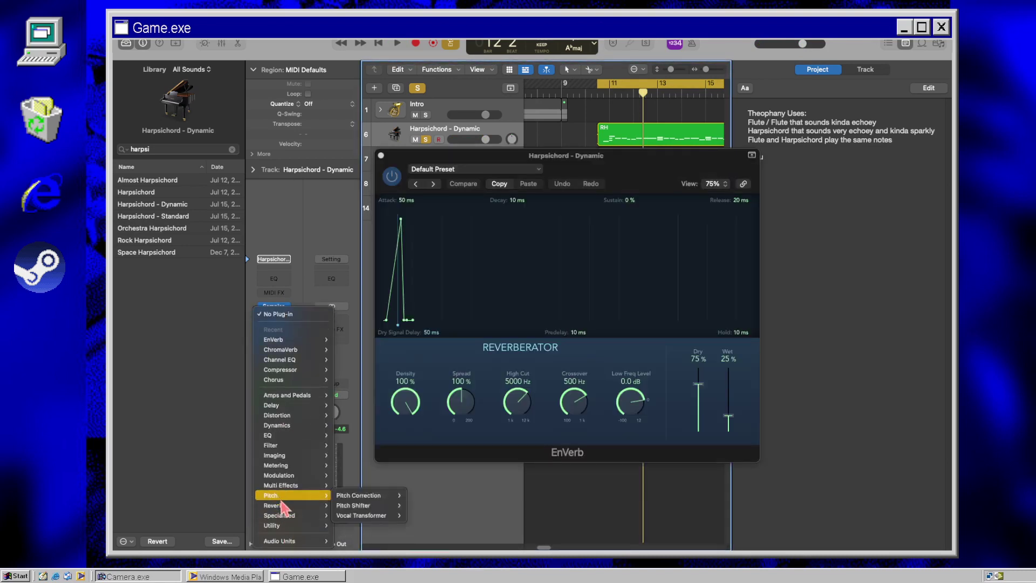
pyautogui.moveTo(282, 507)
pyautogui.click(415, 526)
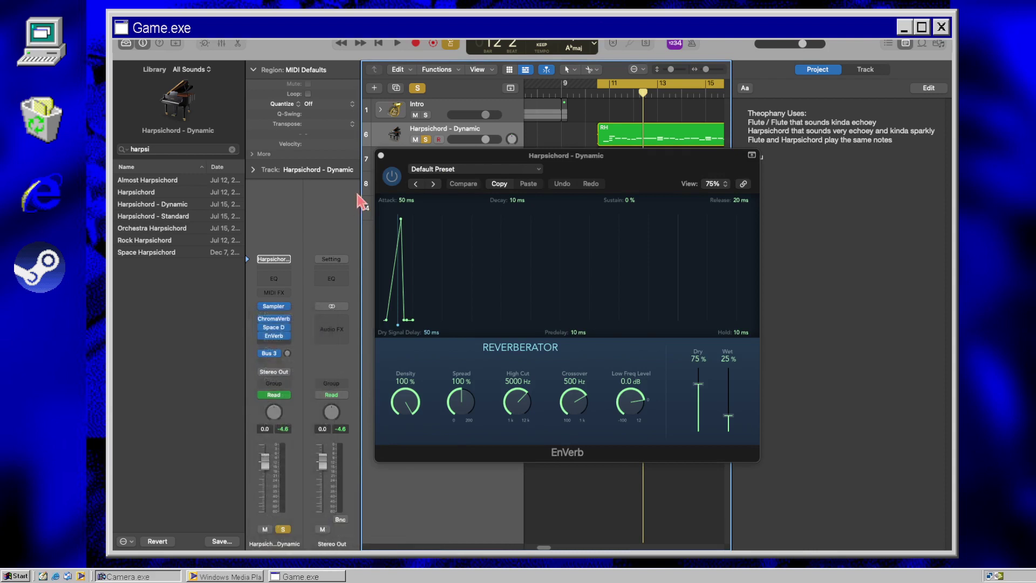
# Step: Close the EnVerb settings and listen to the soloed harpsichord through the added reverbs
pyautogui.click(386, 158)
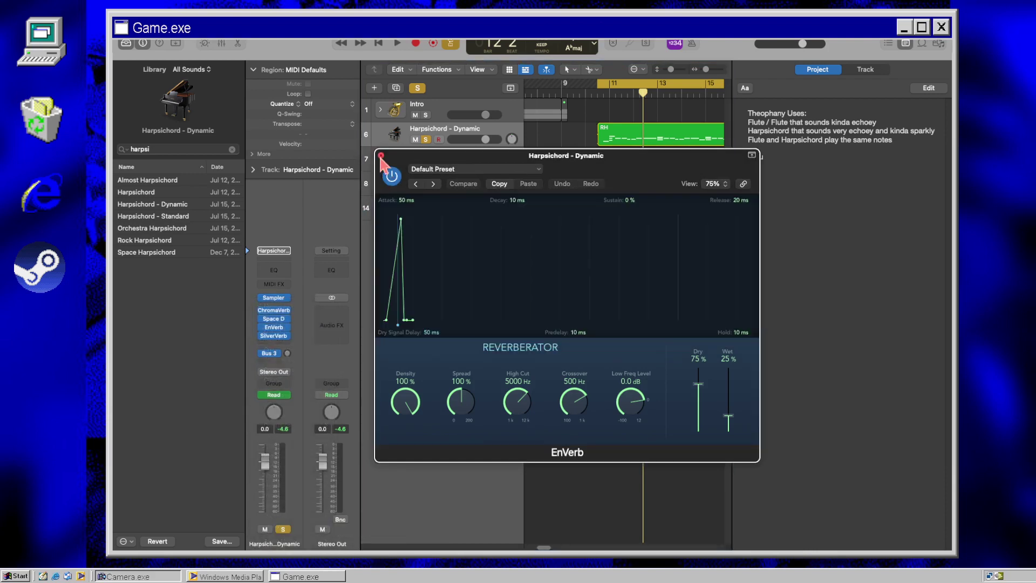
pyautogui.click(382, 156)
pyautogui.press('space')
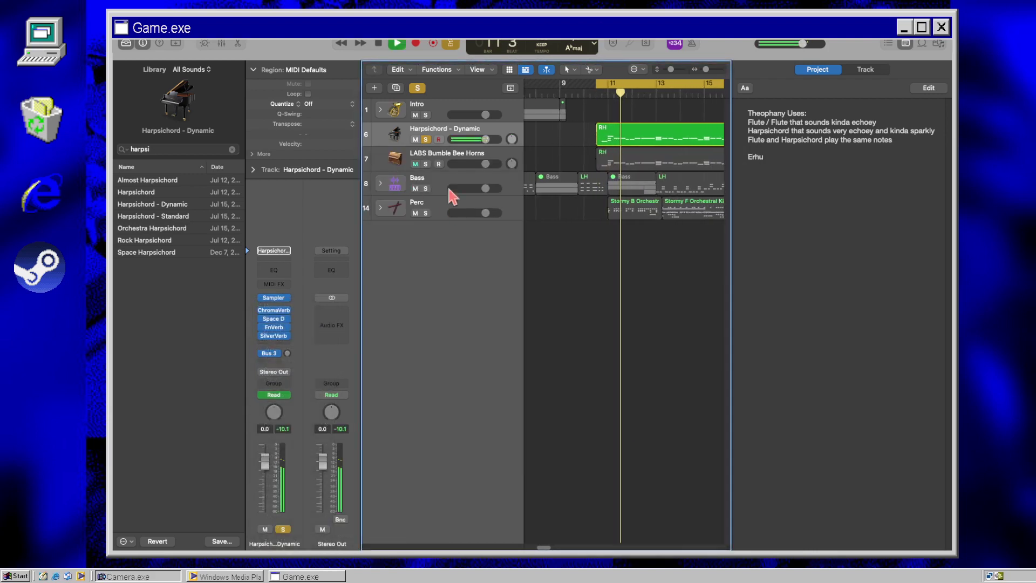
pyautogui.press('space')
# Step: Add the Phat FX multi-effect after SilverVerb on the harpsichord channel and toggle it during playback
pyautogui.click(285, 344)
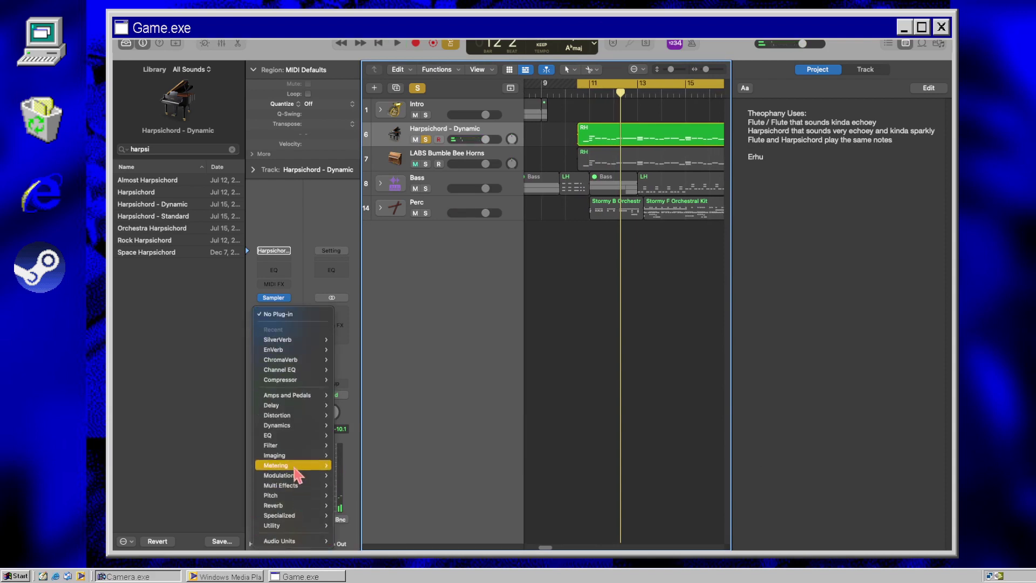
pyautogui.moveTo(293, 527)
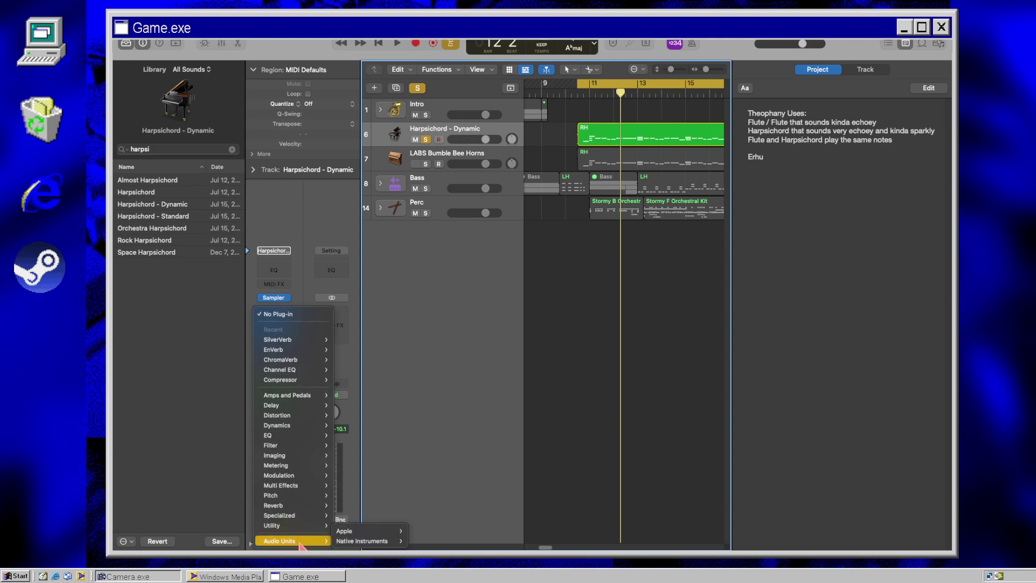
pyautogui.moveTo(363, 531)
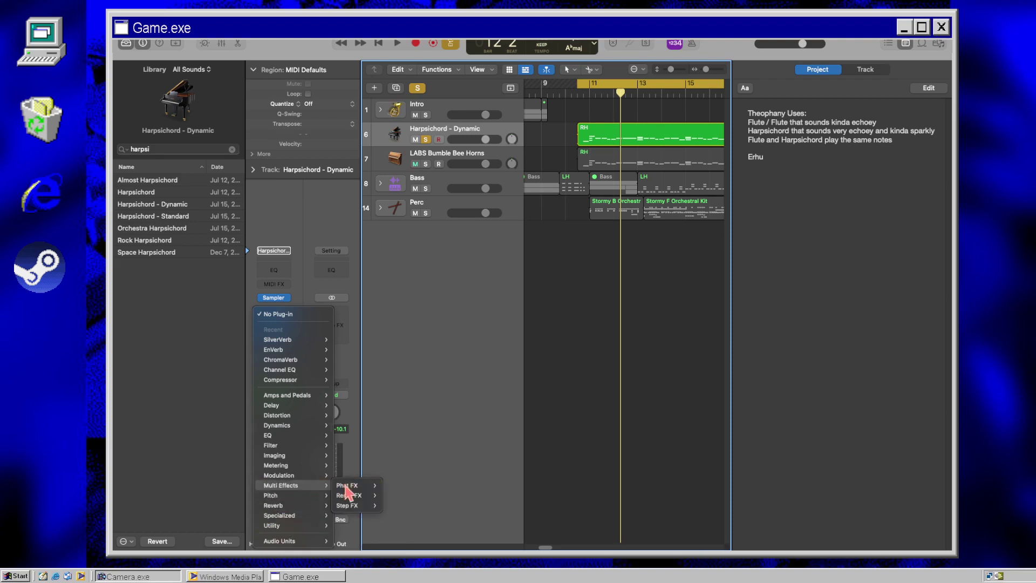
pyautogui.click(349, 492)
pyautogui.press('space')
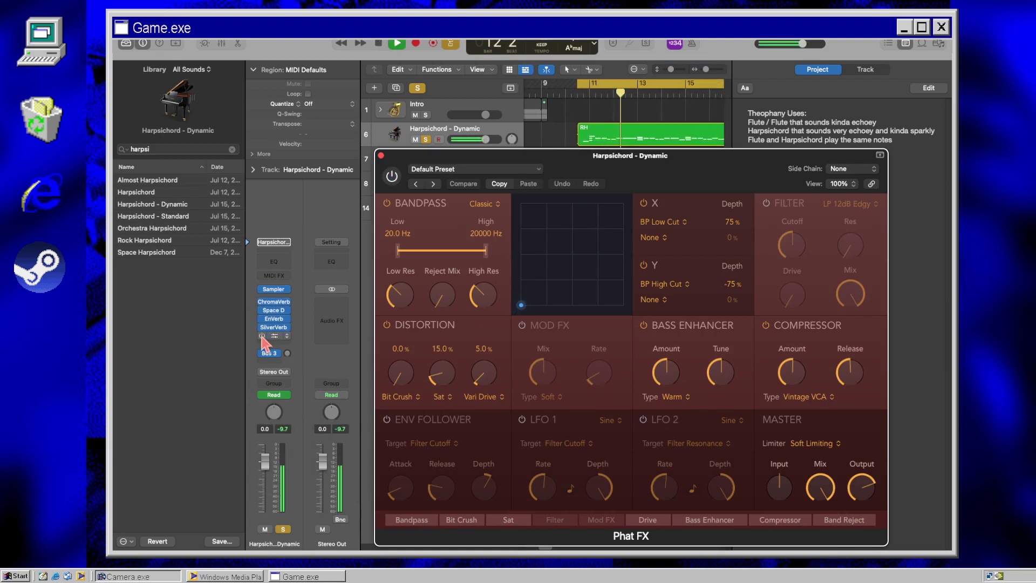
pyautogui.click(263, 338)
# Step: Shift Phat FX's XY pad point to the middle of the lower edge, close the plug-in and stop playback
pyautogui.moveTo(521, 306); pyautogui.dragTo(542, 289)
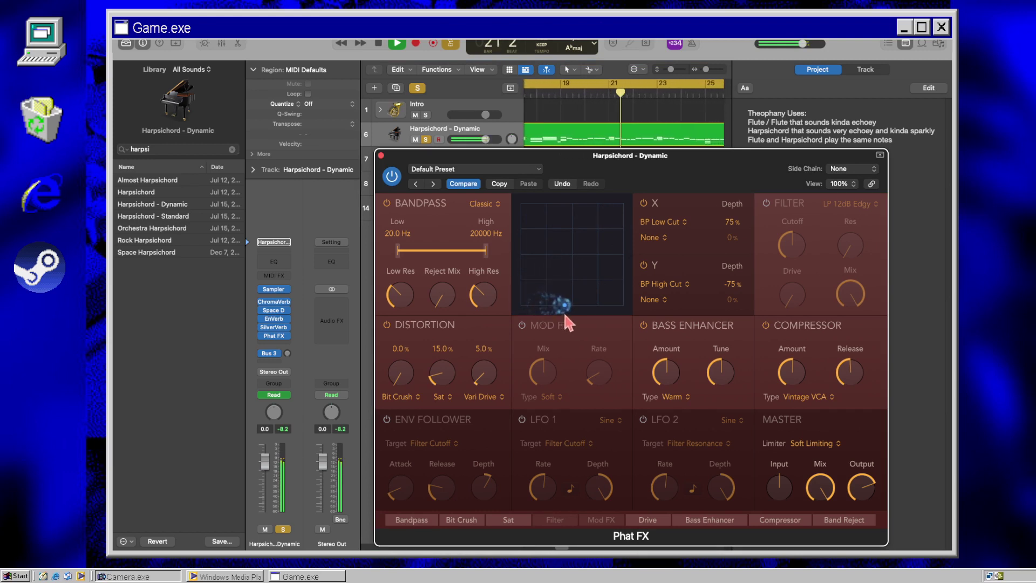
pyautogui.moveTo(610, 316); pyautogui.dragTo(586, 324)
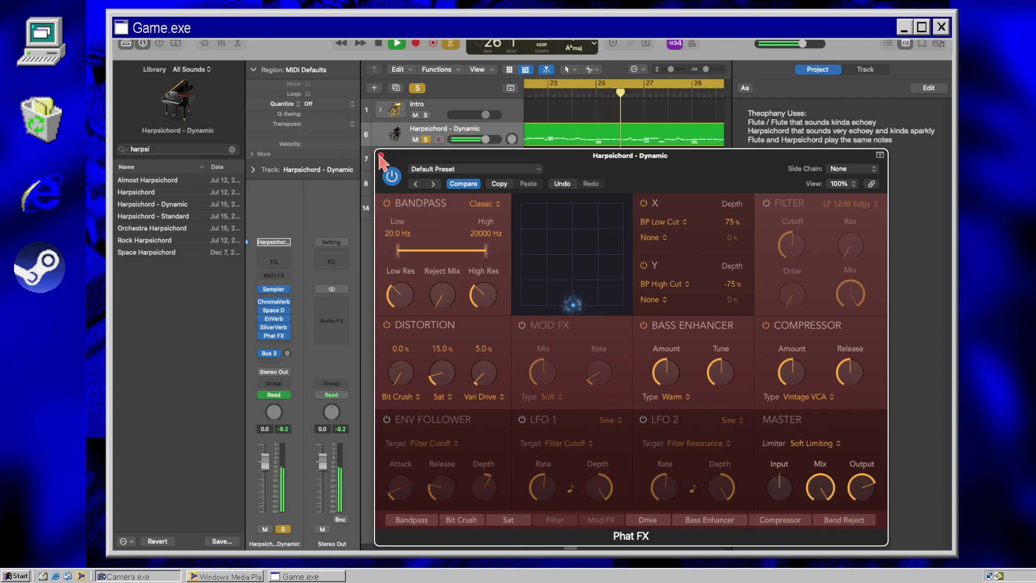
pyautogui.press('super+w')
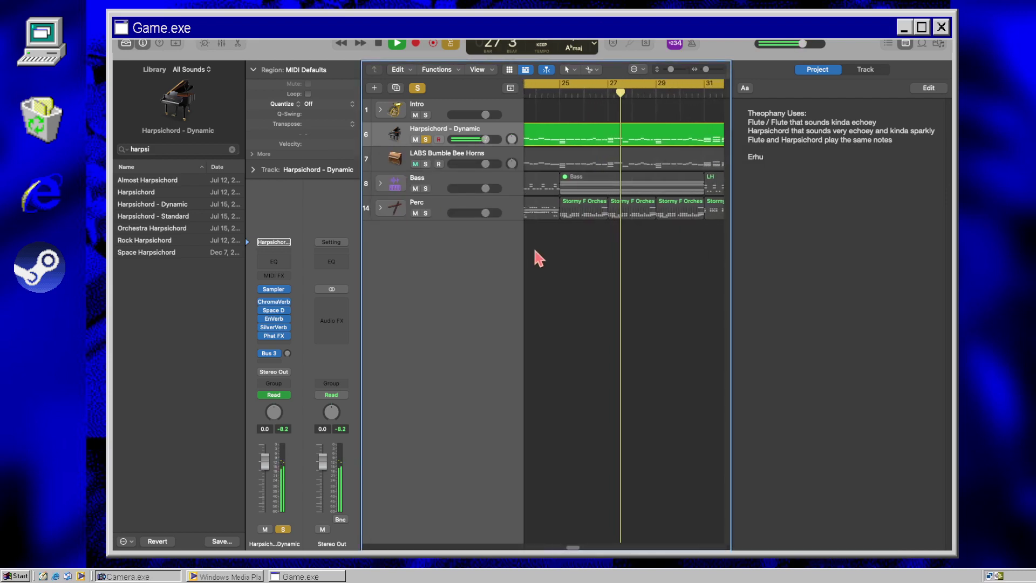
pyautogui.press('space')
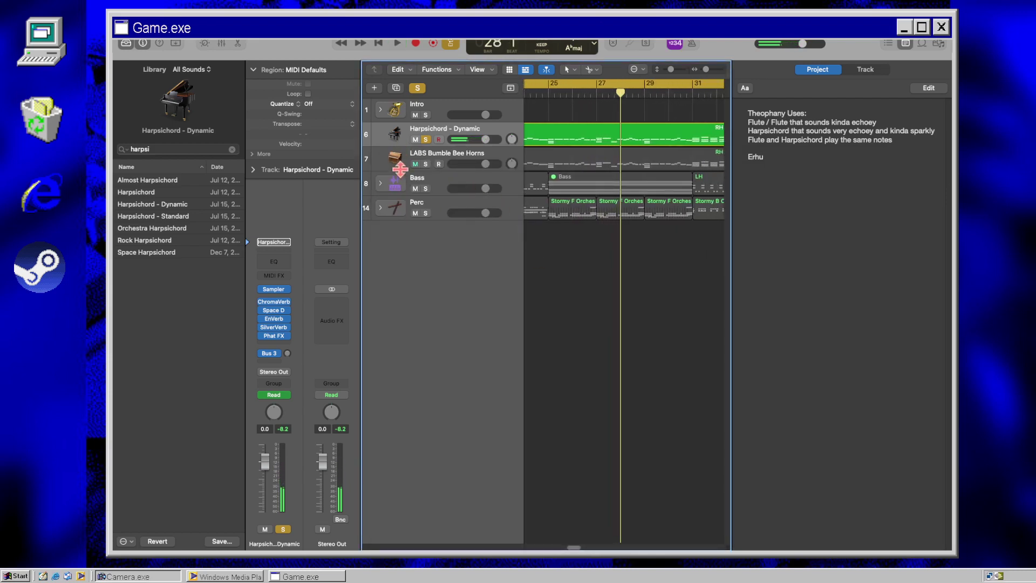
# Step: Remove the stray new track and switch the solo from the harpsichord to the LABS Bumble Bee Horns track for playback
pyautogui.doubleClick(464, 330)
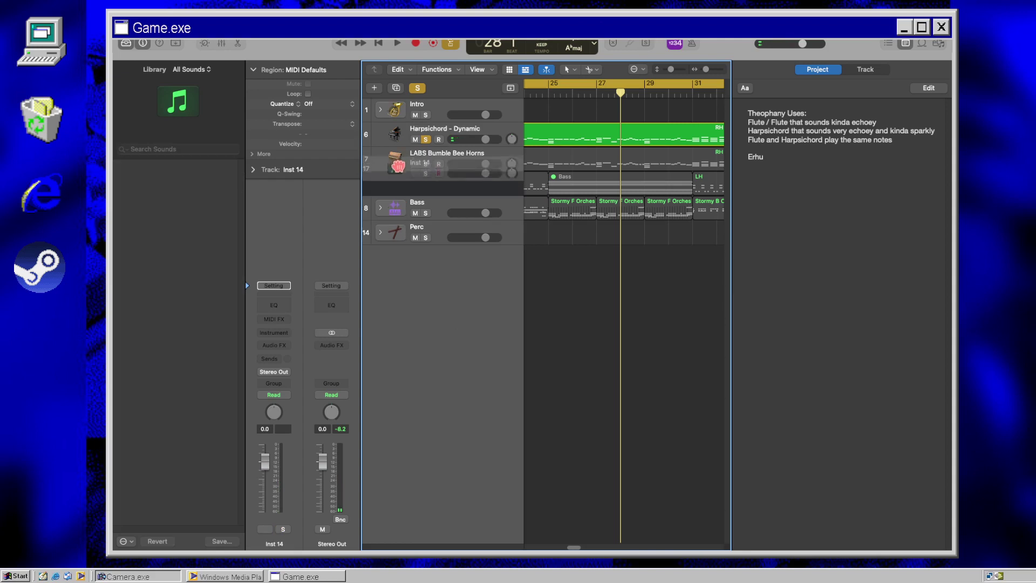
pyautogui.press('super+BackSpace')
pyautogui.click(425, 163)
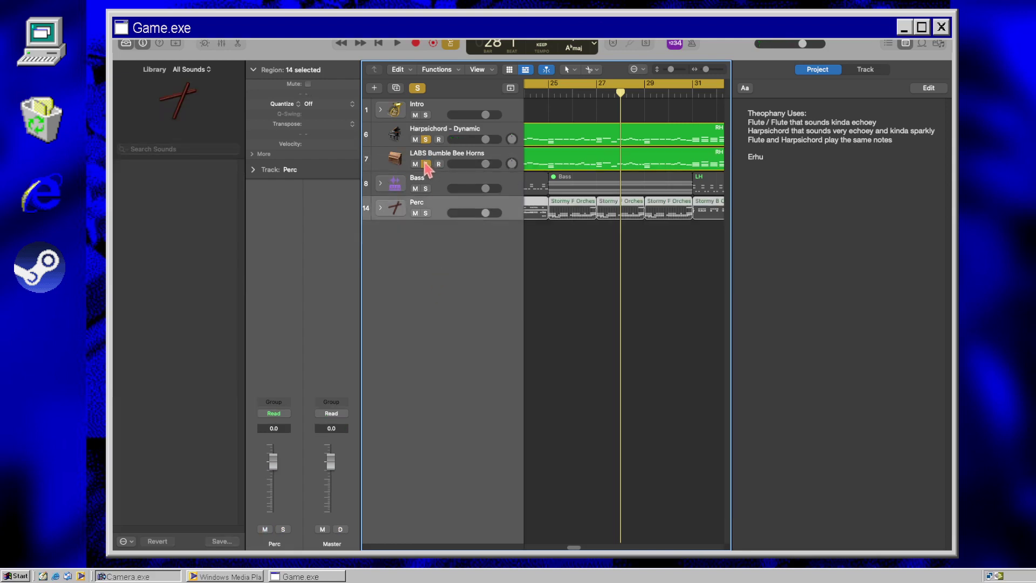
pyautogui.click(426, 139)
pyautogui.press('space')
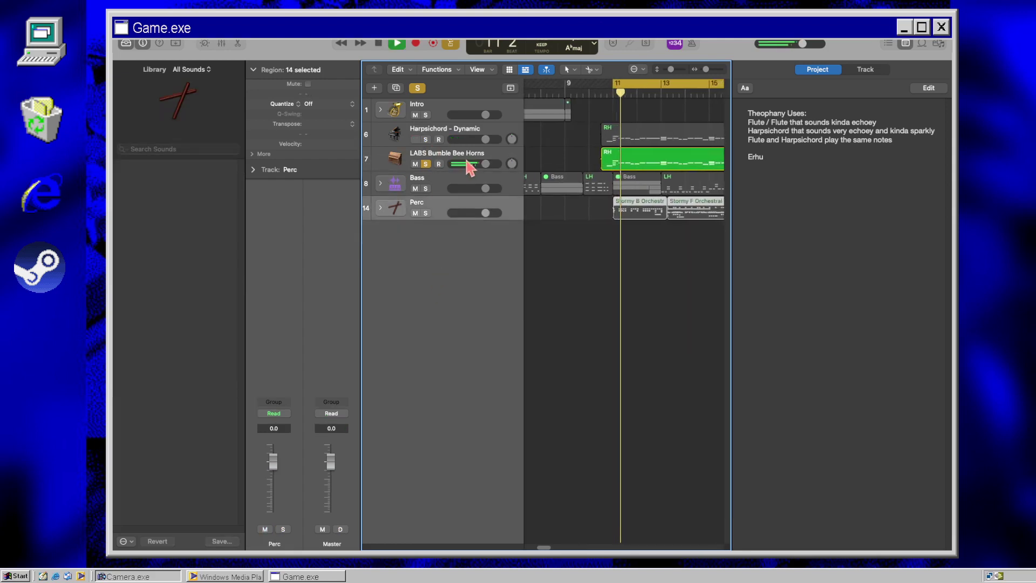
# Step: Search the sound library for "flute" and load Xtra Flute Sect Legato on the LABS Bumble Bee Horns track
pyautogui.click(404, 170)
pyautogui.press('space')
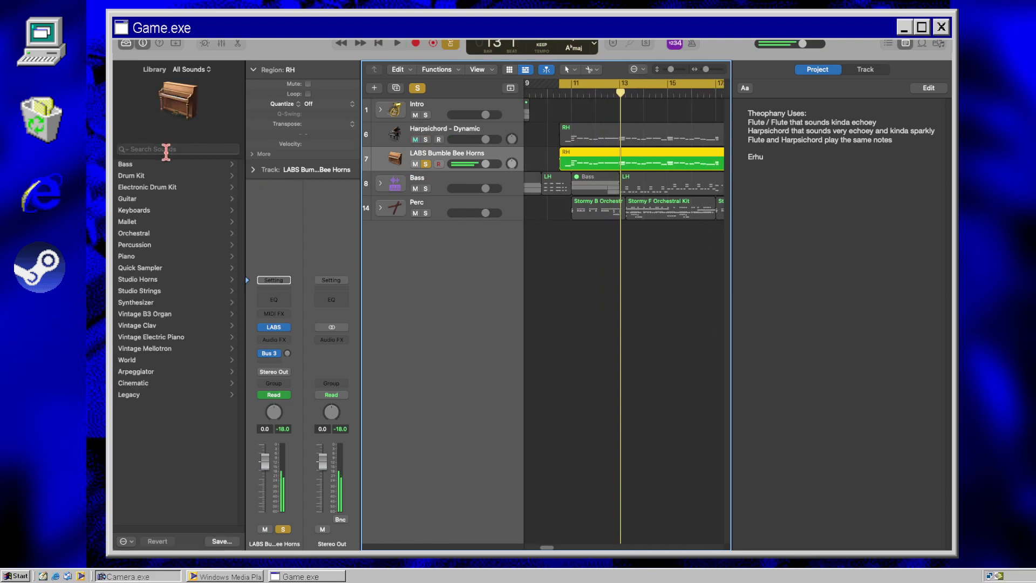
pyautogui.click(166, 150)
pyautogui.write('flute')
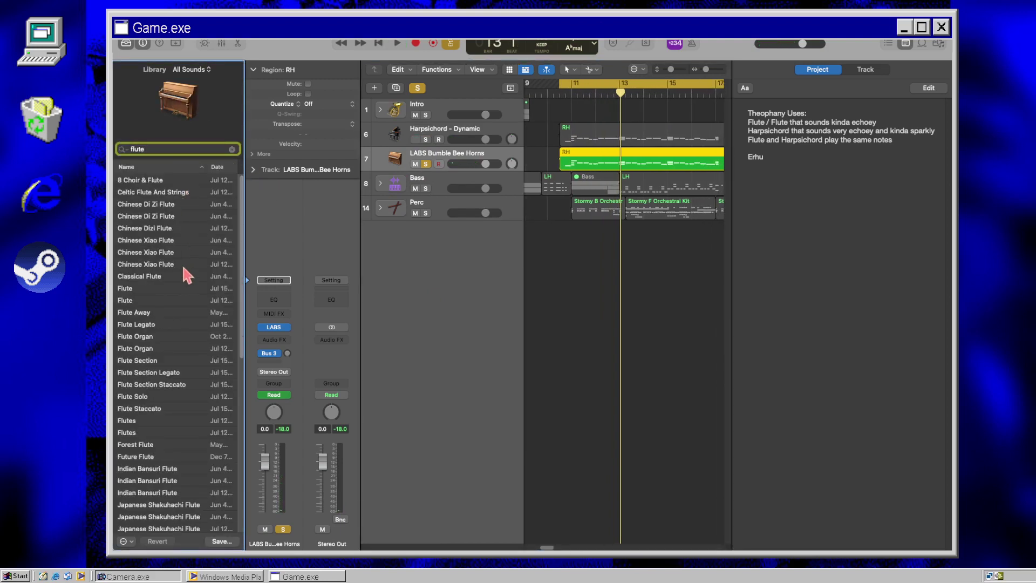
pyautogui.scroll(-2, 173, 386)
pyautogui.scroll(-10, 173, 386)
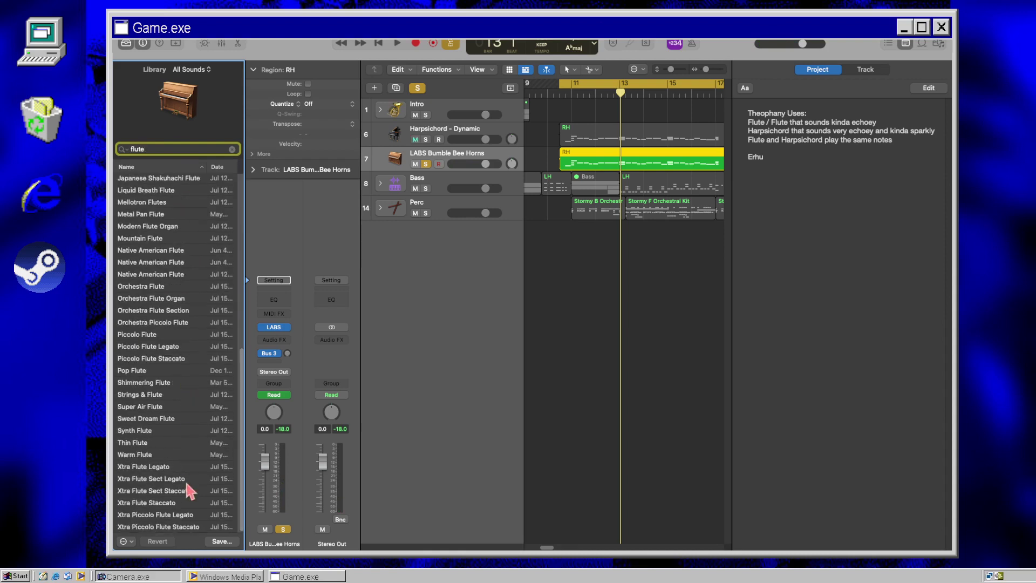
pyautogui.click(185, 479)
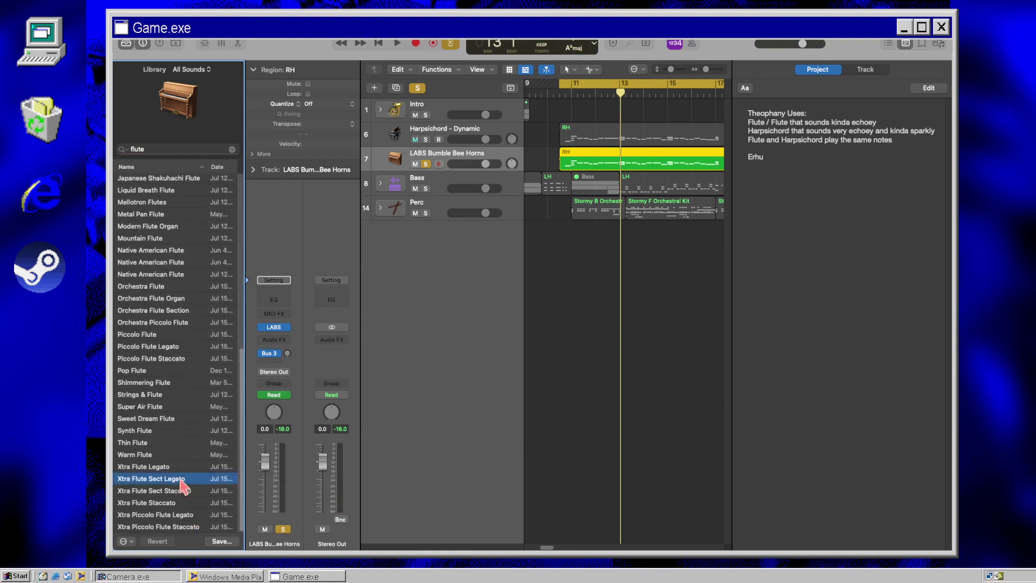
pyautogui.press('space')
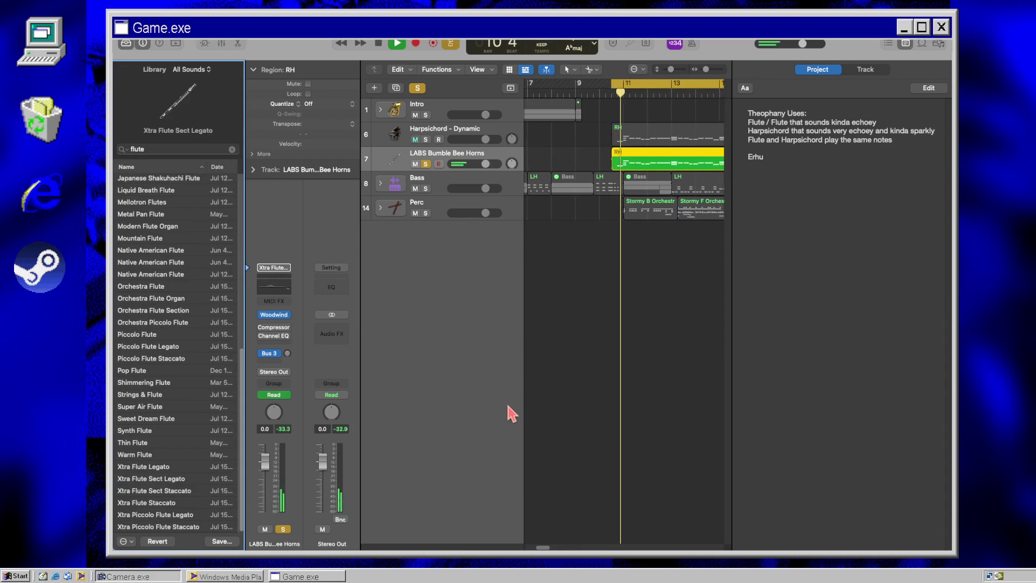
# Step: Hide the inspector and the project notes to widen the arrangement area, and stop playback
pyautogui.press('i')
pyautogui.click(906, 43)
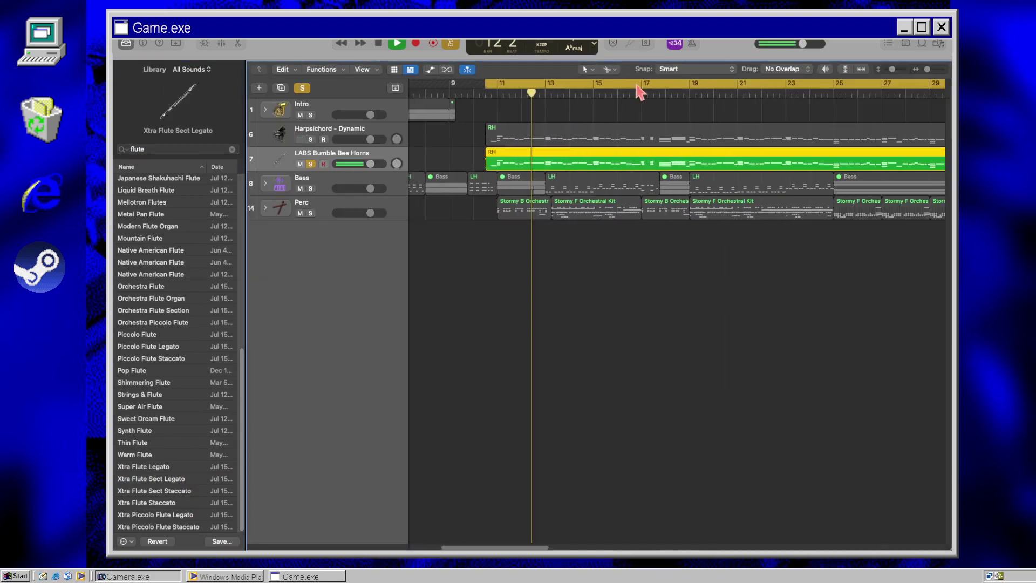
pyautogui.press('space')
# Step: Transpose all notes of the flute's RH region up two octaves in the Piano Roll and play them
pyautogui.doubleClick(538, 161)
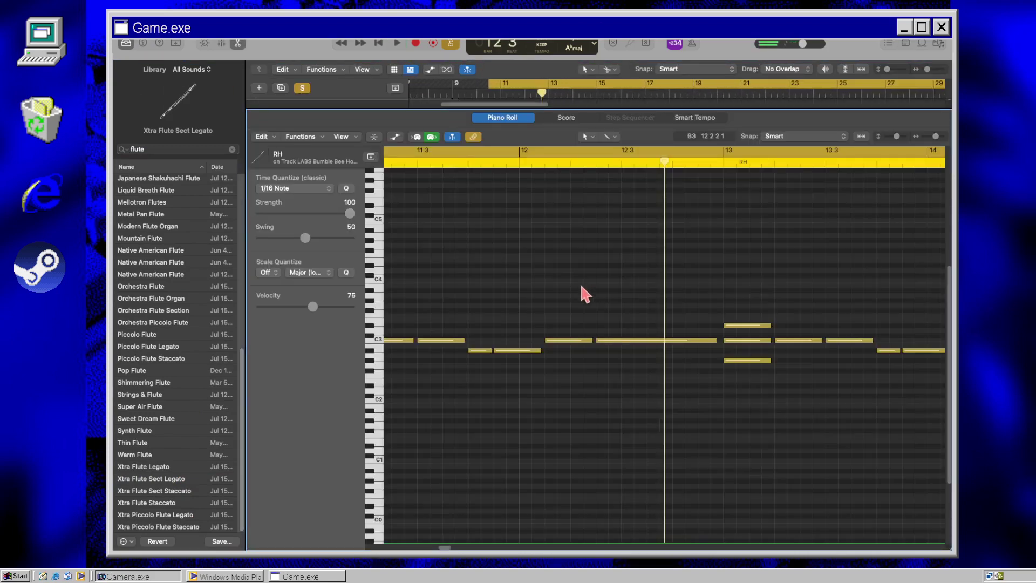
pyautogui.rightClick(580, 291)
pyautogui.click(664, 332)
pyautogui.hscroll(-5, 664, 283)
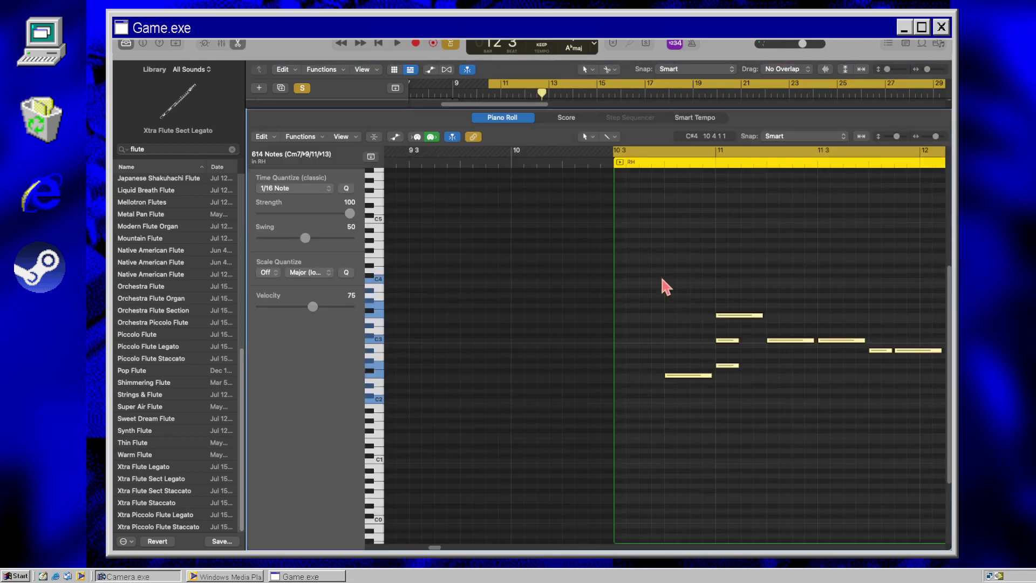
pyautogui.moveTo(674, 376); pyautogui.dragTo(673, 261)
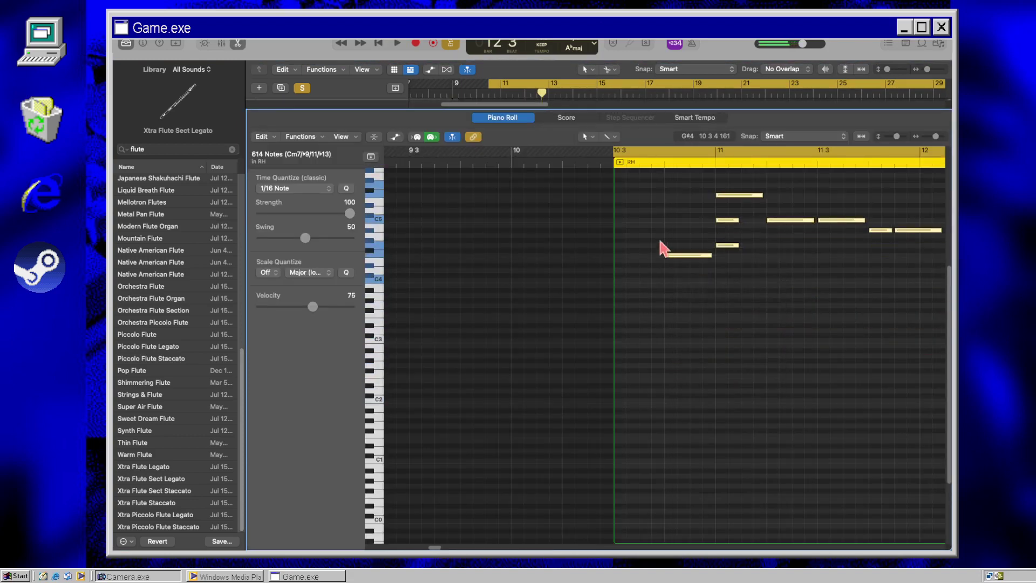
pyautogui.press('space')
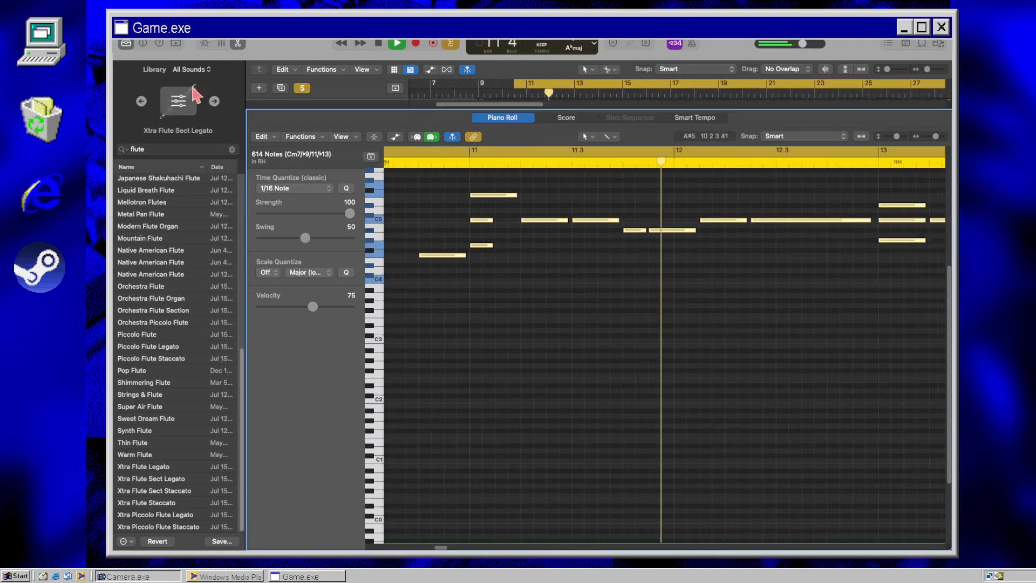
# Step: Replace the flute channel's Compressor with ChromaVerb set to the Concert Hall room type, and close the plug-in and note editor
pyautogui.press('i')
pyautogui.click(287, 328)
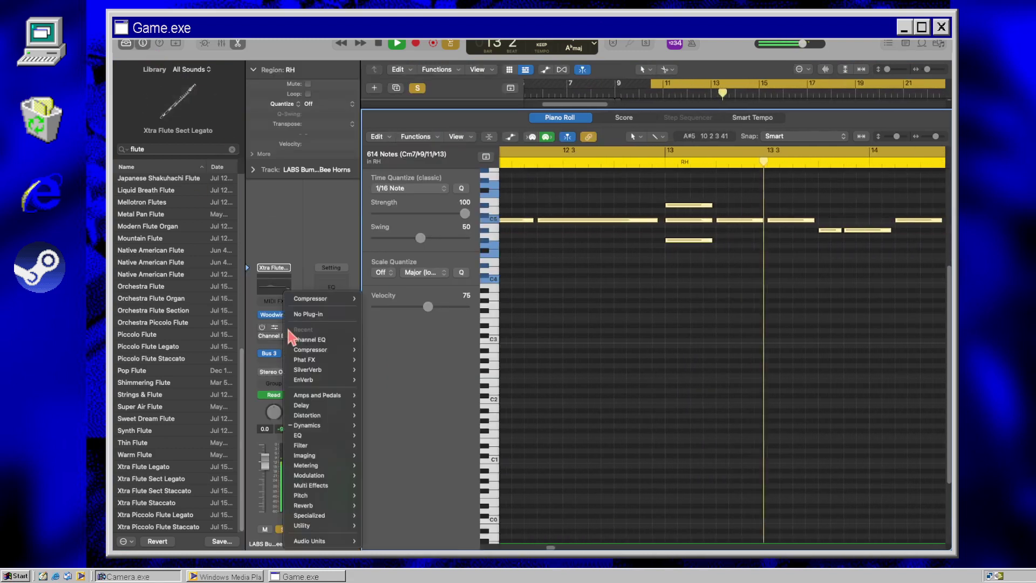
pyautogui.moveTo(311, 532)
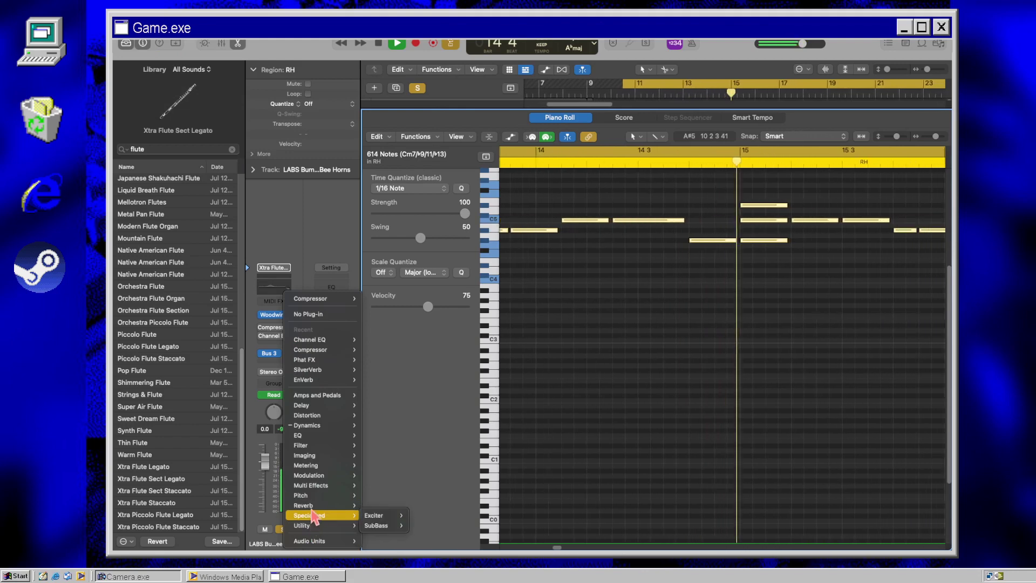
pyautogui.click(404, 473)
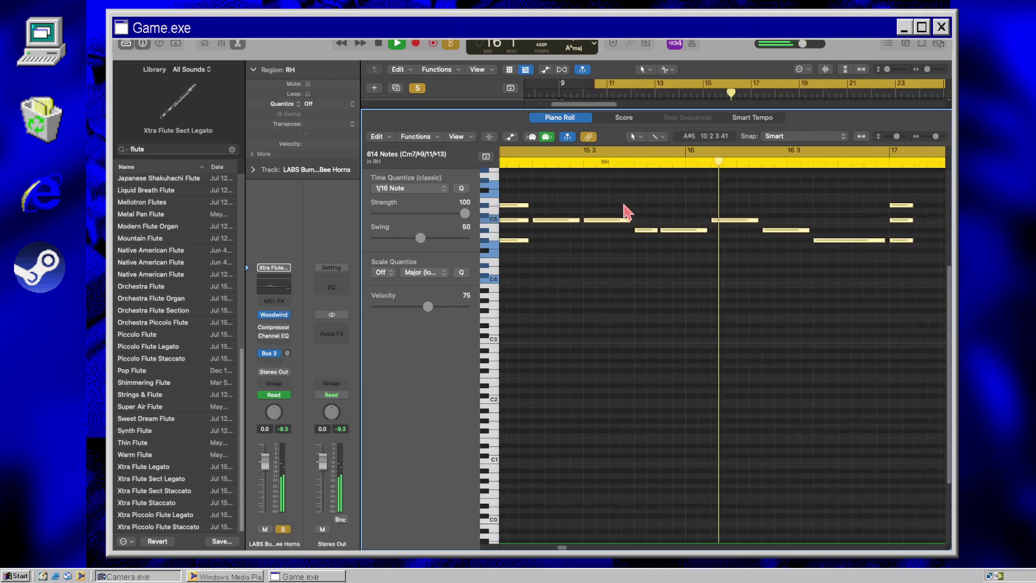
pyautogui.click(629, 205)
pyautogui.click(632, 263)
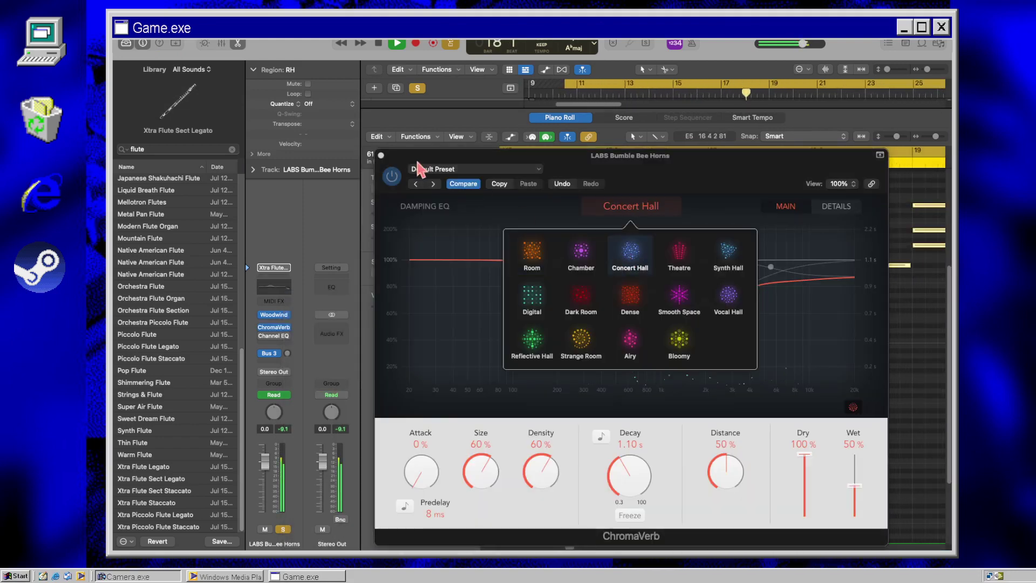
pyautogui.click(381, 156)
pyautogui.press('e')
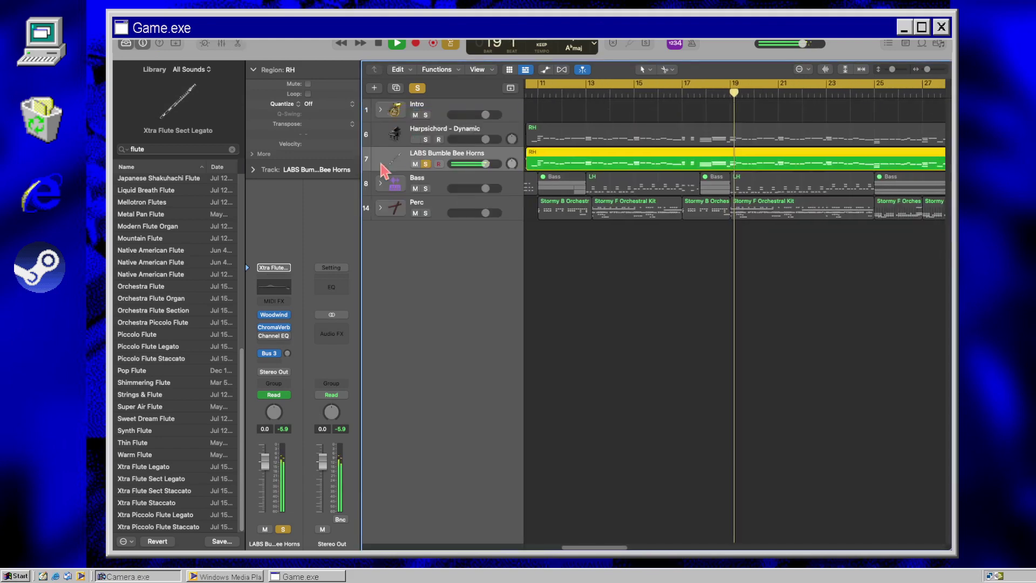
# Step: Solo the harpsichord alongside the flute and lower the velocity of all notes in its RH region to 40
pyautogui.click(426, 139)
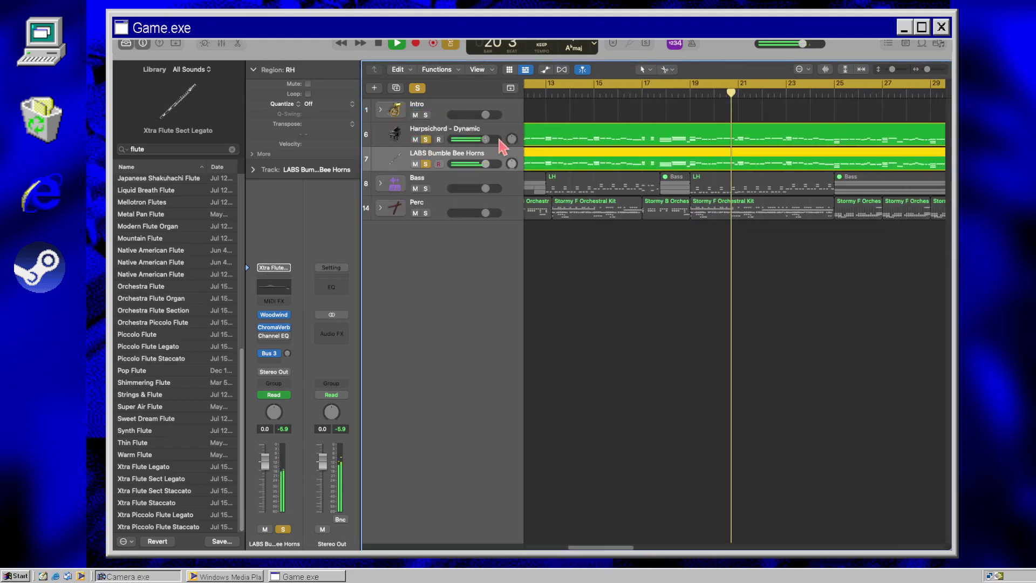
pyautogui.doubleClick(555, 139)
pyautogui.rightClick(619, 245)
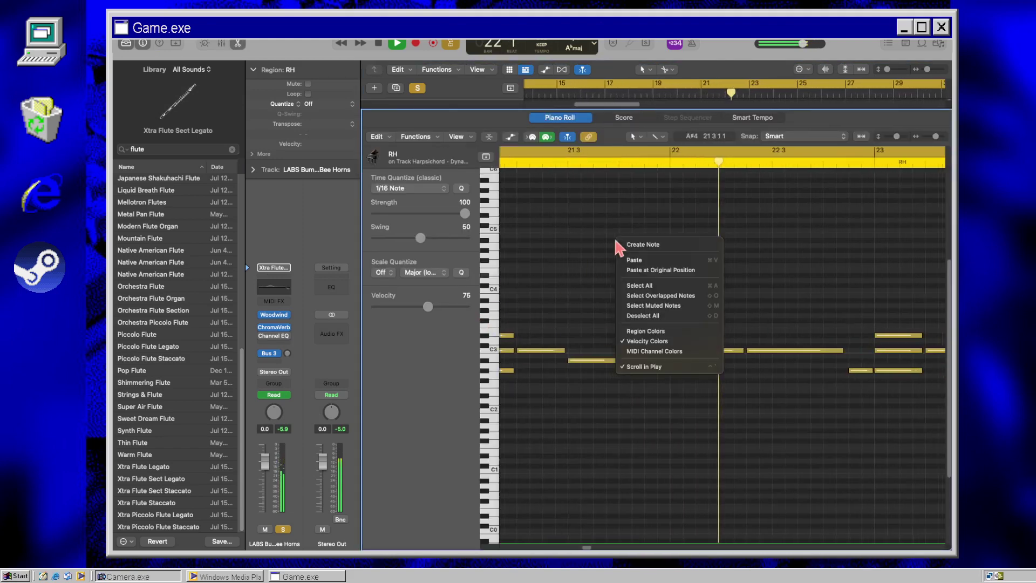
pyautogui.click(642, 286)
pyautogui.moveTo(428, 306); pyautogui.dragTo(404, 307)
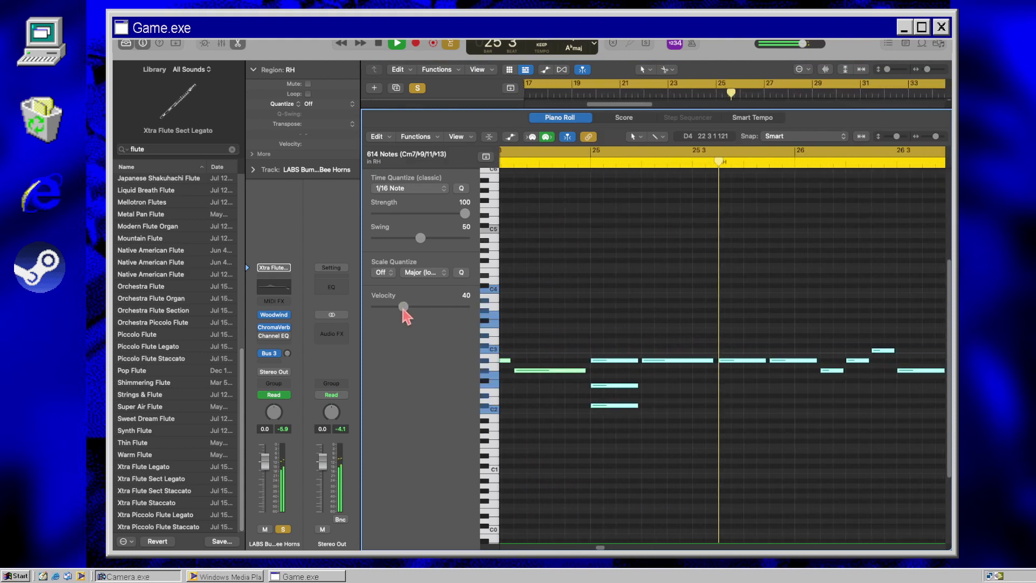
pyautogui.press('e')
# Step: Add an empty instrument track directly above the Harpsichord - Dynamic track and stop playback
pyautogui.doubleClick(415, 261)
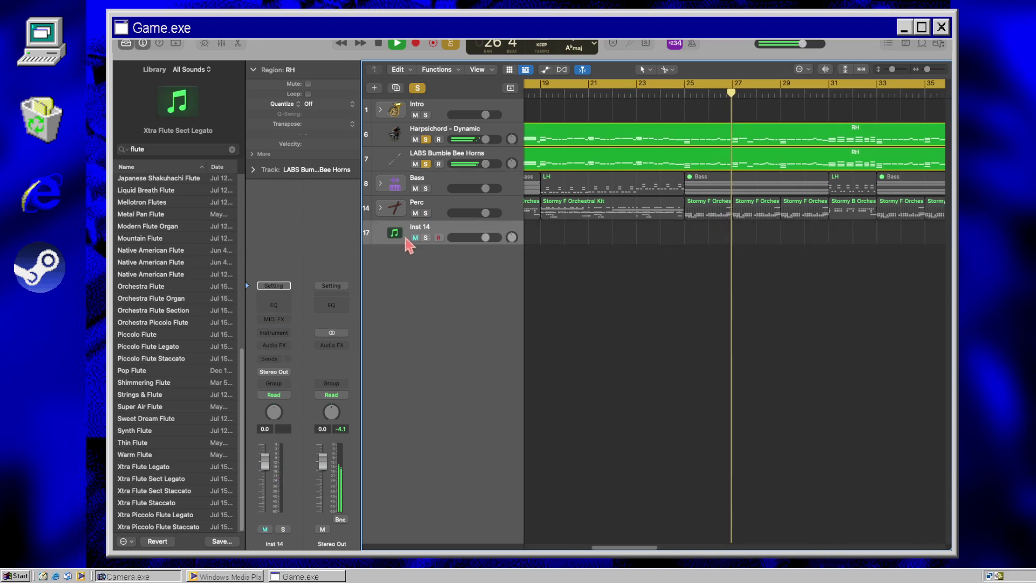
pyautogui.moveTo(397, 233); pyautogui.dragTo(412, 141)
pyautogui.click(416, 140)
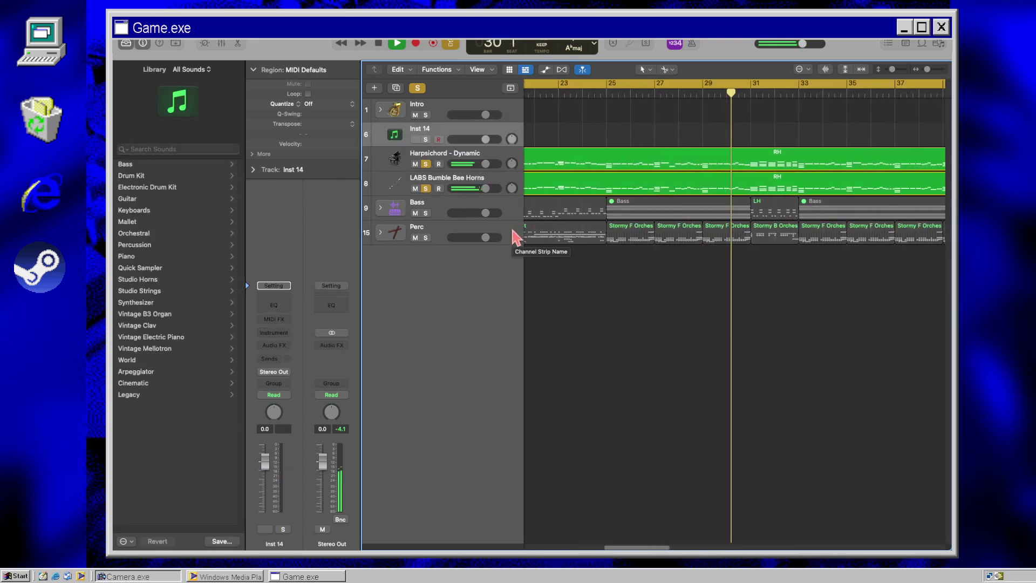
pyautogui.hotkey('ctrl', 'm')
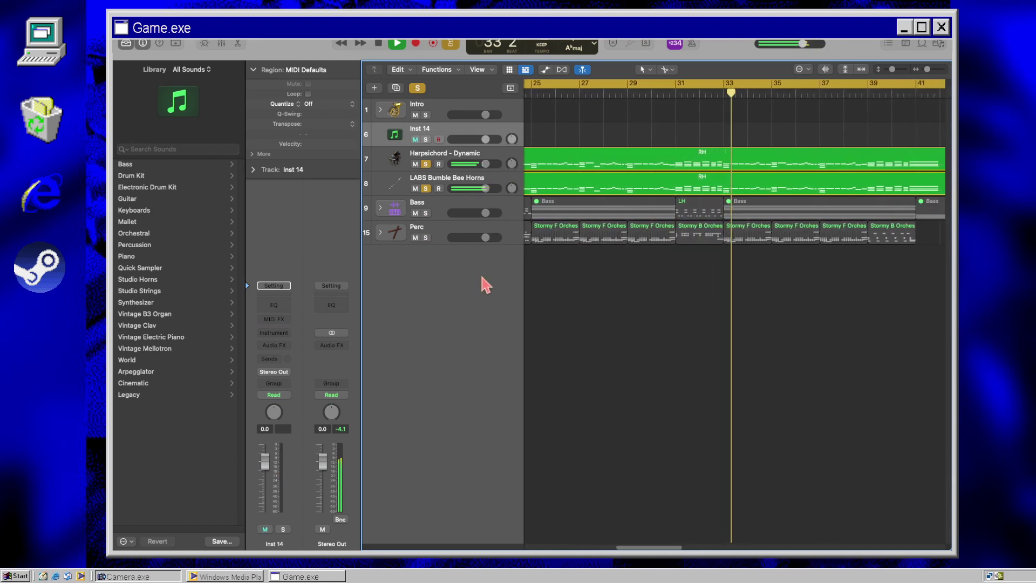
pyautogui.press('space')
pyautogui.hotkey('ctrl', 'm')
pyautogui.hotkey('ctrl', 'm')
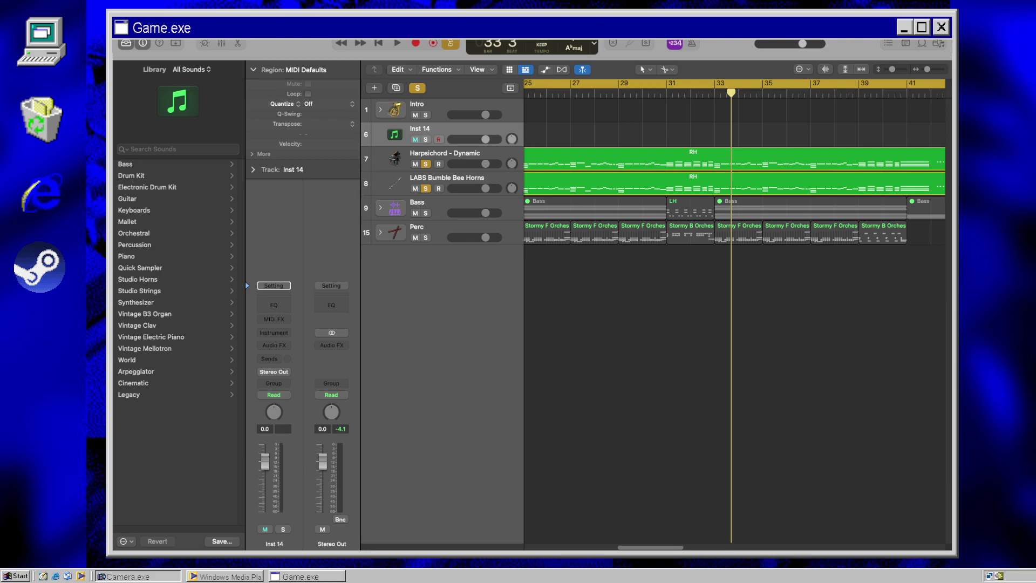
# Step: Play the arrangement briefly, search the sound library for "gold", and load the Gold Coins patch on the empty instrument track
pyautogui.click(704, 329)
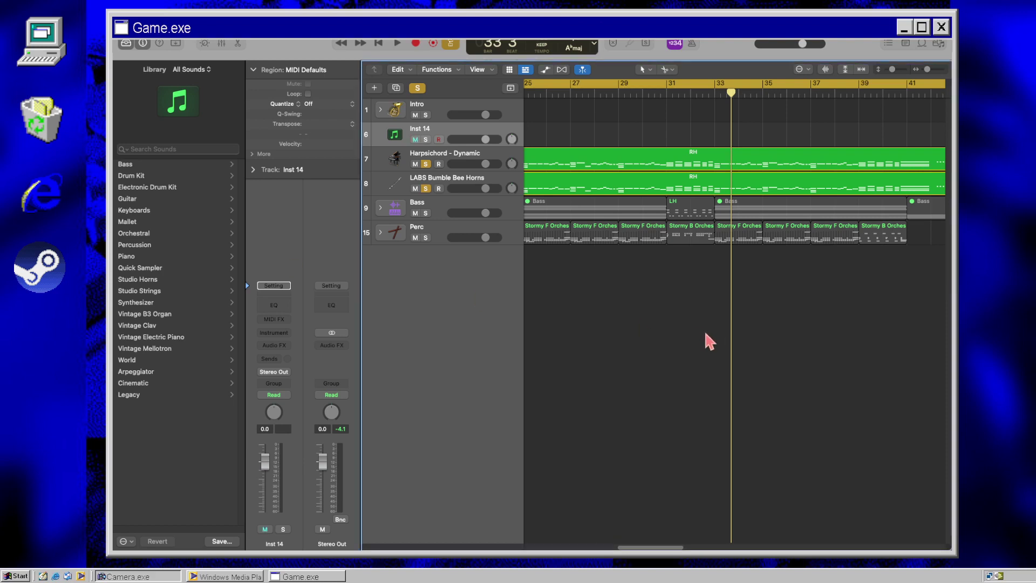
pyautogui.press('space')
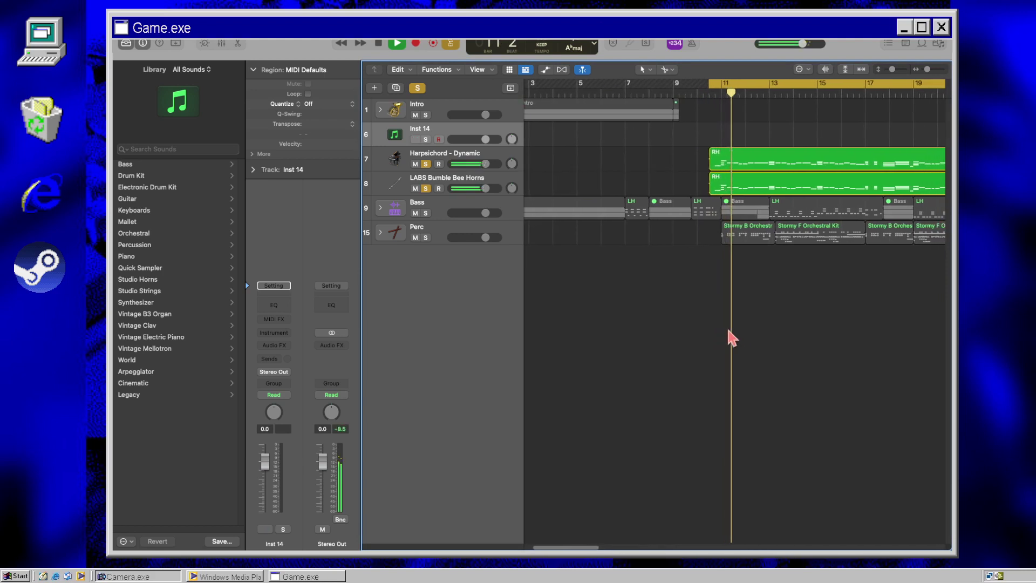
pyautogui.click(200, 148)
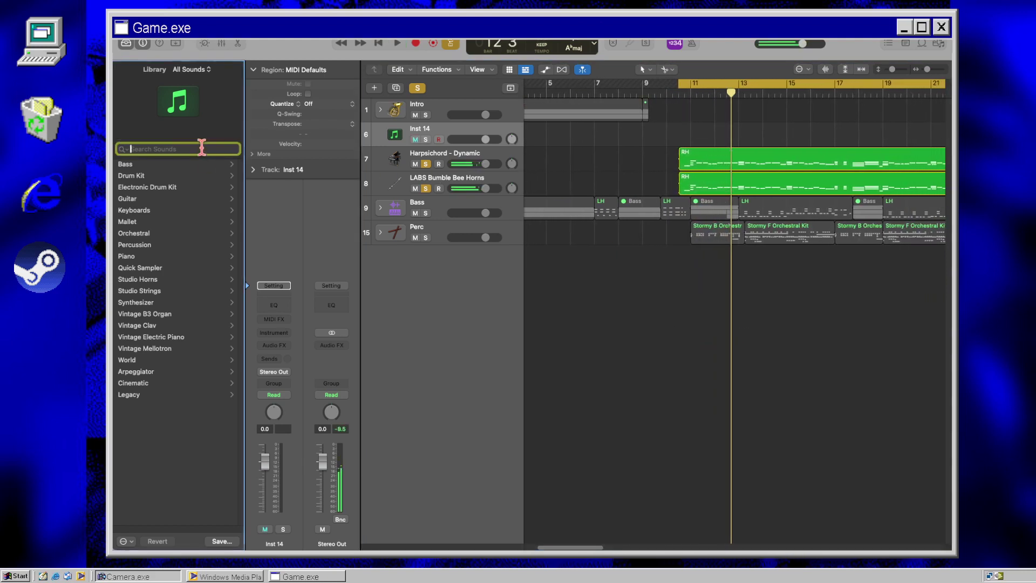
pyautogui.write('gold')
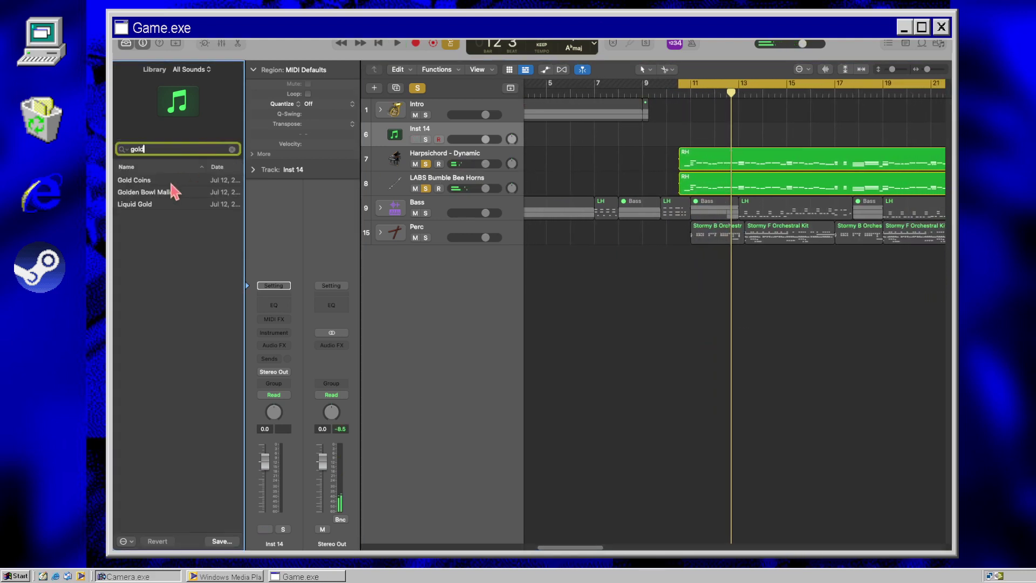
# Step: Copy the harpsichord's RH region onto the new instrument track, solo only that track, and play it
pyautogui.click(702, 162)
pyautogui.moveTo(702, 162); pyautogui.dragTo(702, 138)
pyautogui.click(426, 164)
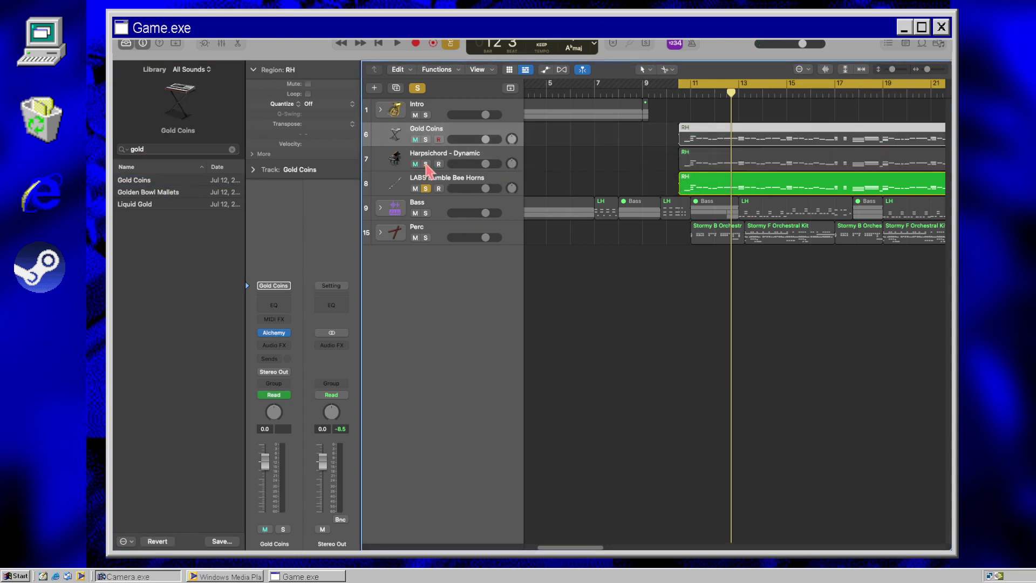
pyautogui.click(425, 188)
pyautogui.click(426, 139)
pyautogui.press('space')
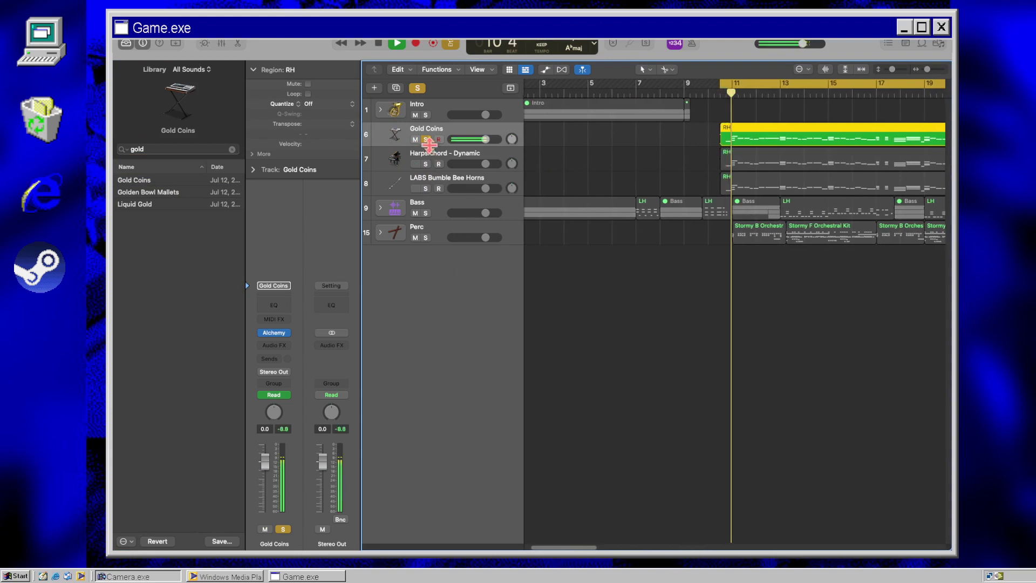
# Step: Try the Golden Bowl Mallets and Liquid Gold patches on the soloed track and stop playback
pyautogui.click(167, 192)
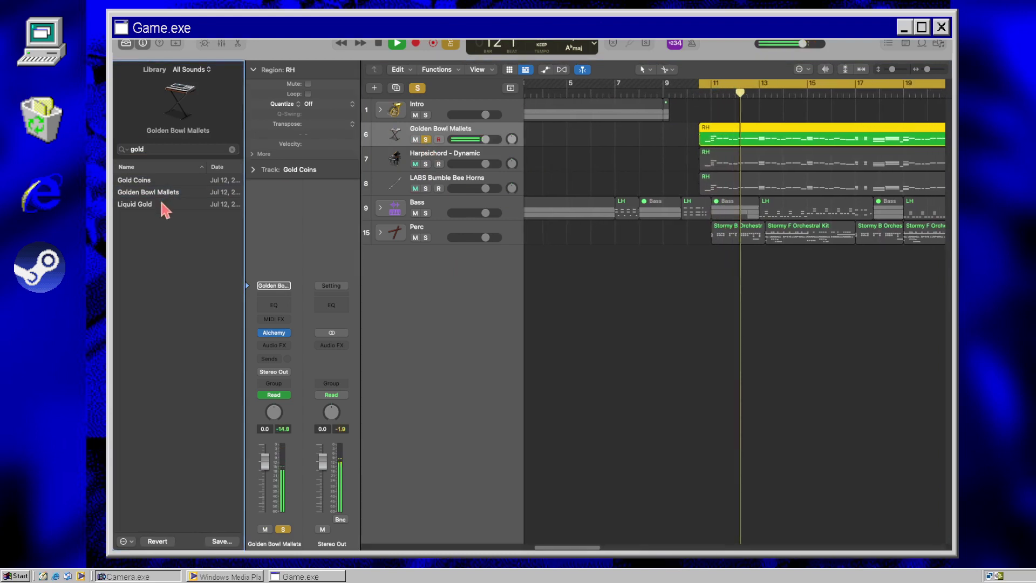
pyautogui.click(162, 204)
pyautogui.press('space')
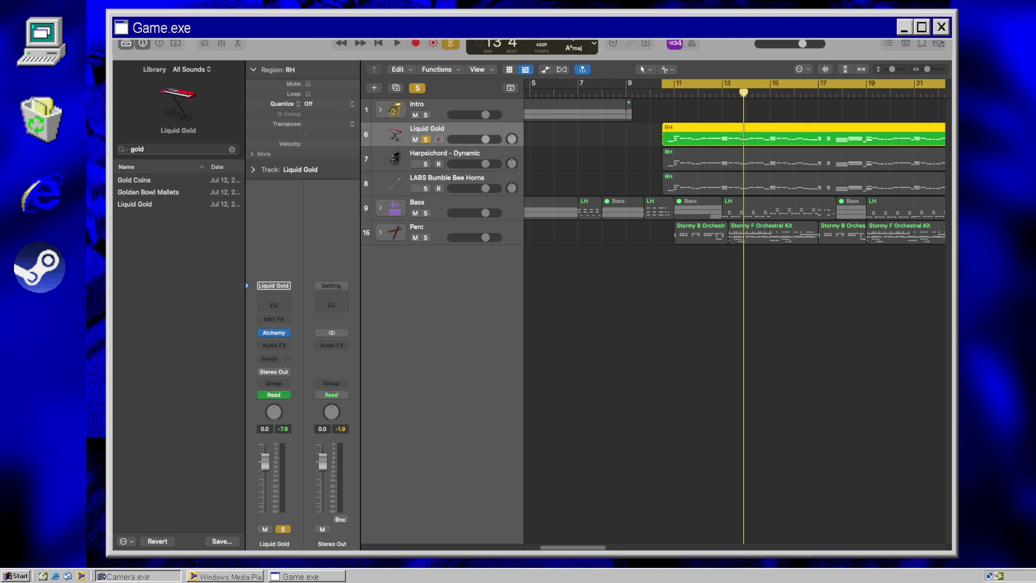
pyautogui.press('super+n')
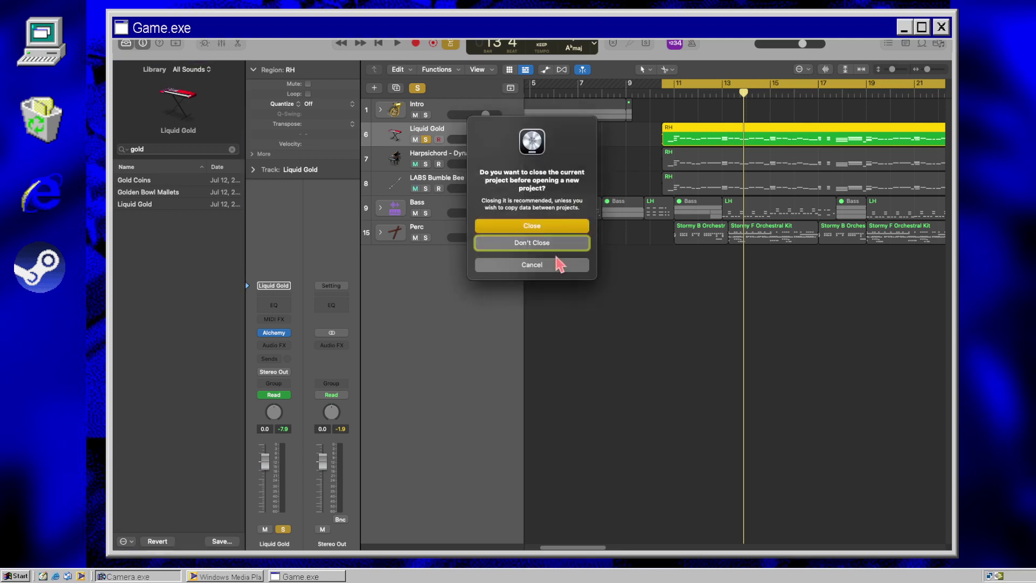
pyautogui.click(558, 252)
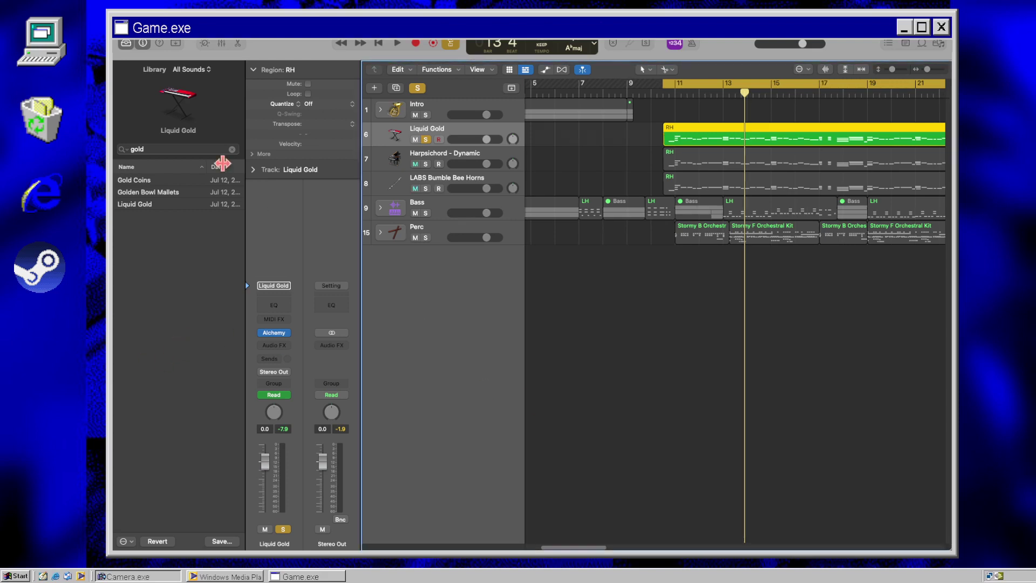
# Step: Load the Zen Bells patch on the new track, play it with the harpsichord and flute soloed, and clear all solos
pyautogui.click(233, 150)
pyautogui.write('zen')
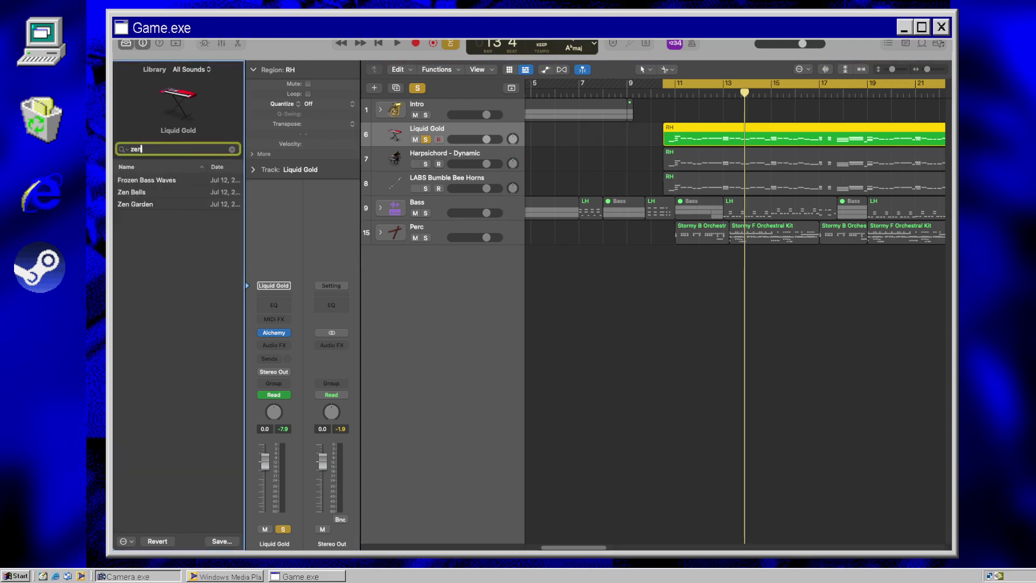
pyautogui.click(169, 194)
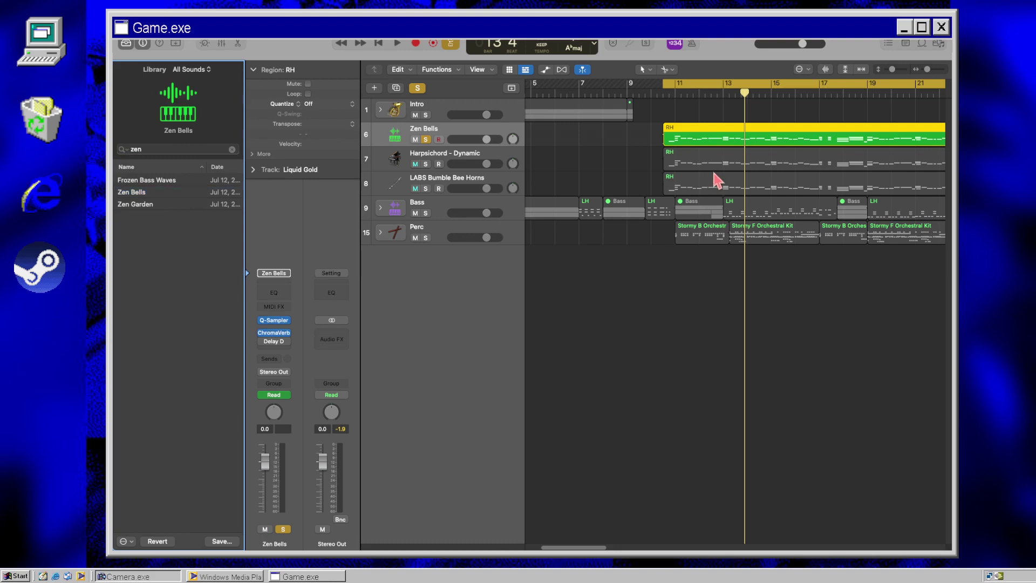
pyautogui.press('space')
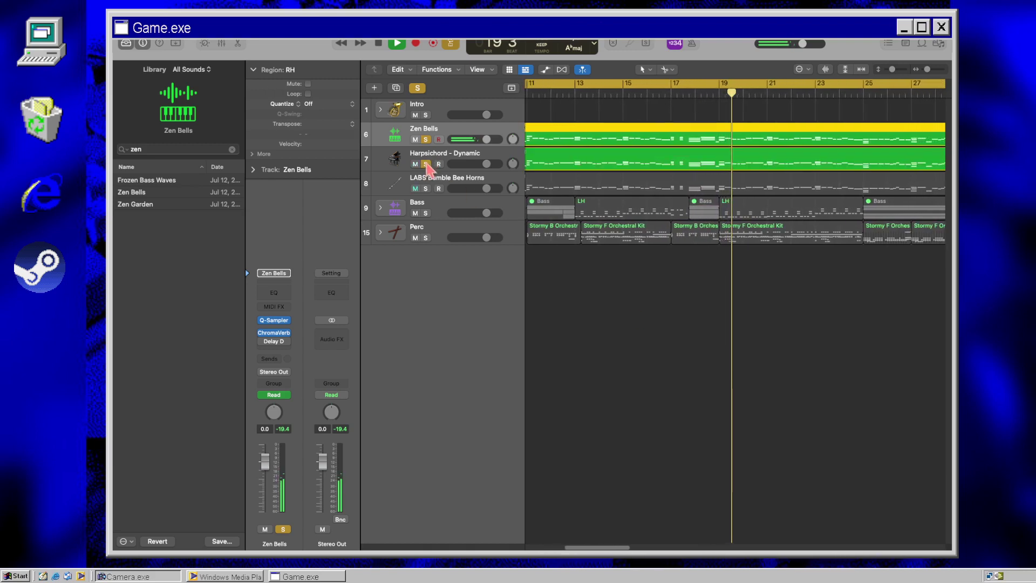
pyautogui.click(426, 188)
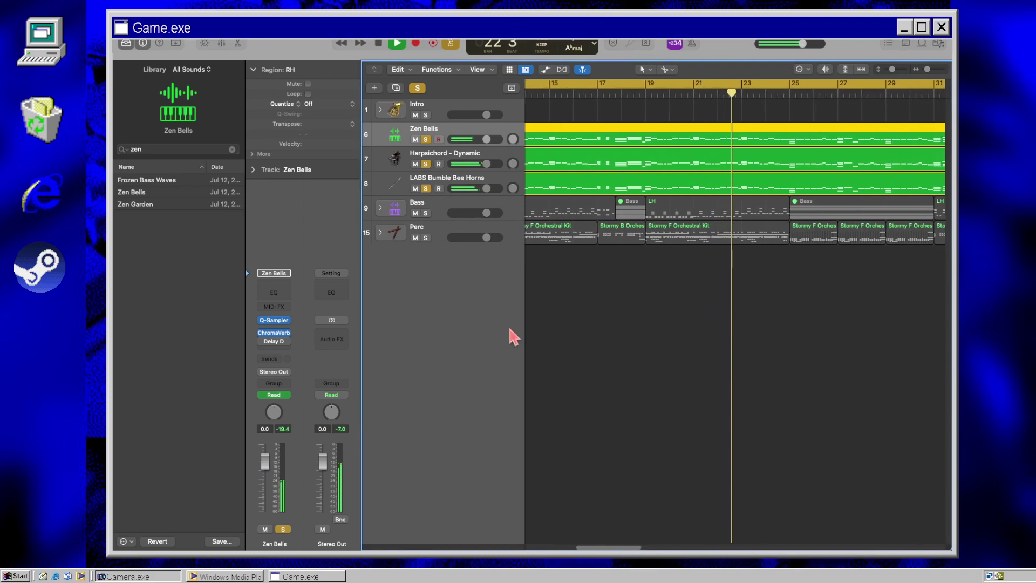
pyautogui.click(418, 88)
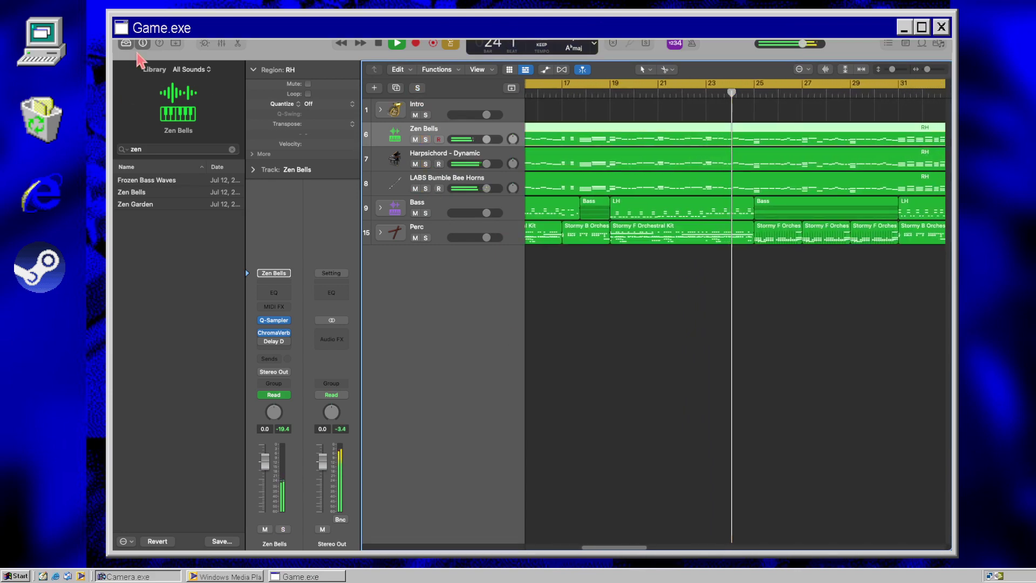
# Step: Hide the Library and Inspector and raise the Zen Bells track's volume to maximum
pyautogui.press('i')
pyautogui.press('y')
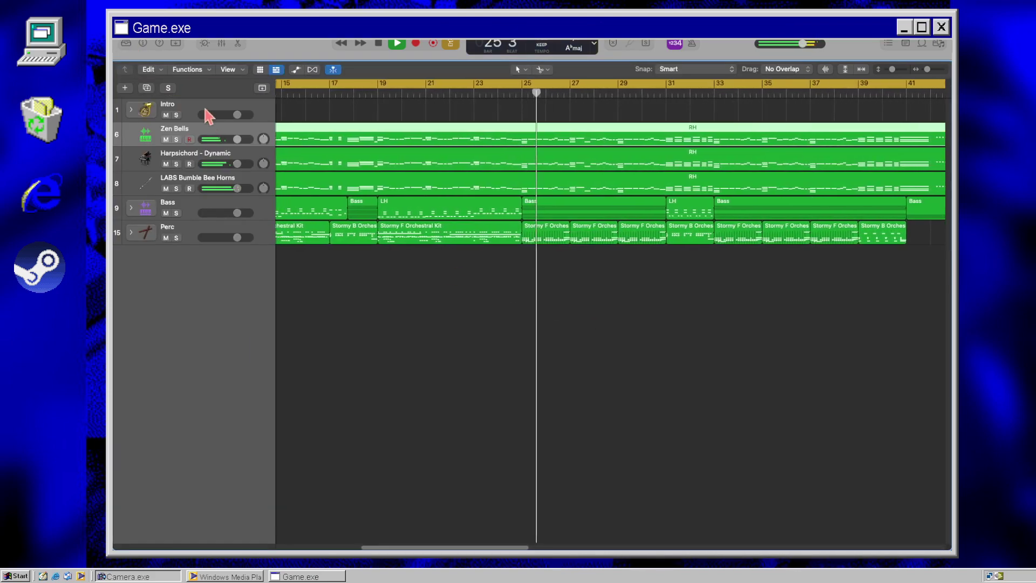
pyautogui.moveTo(238, 140); pyautogui.dragTo(430, 304)
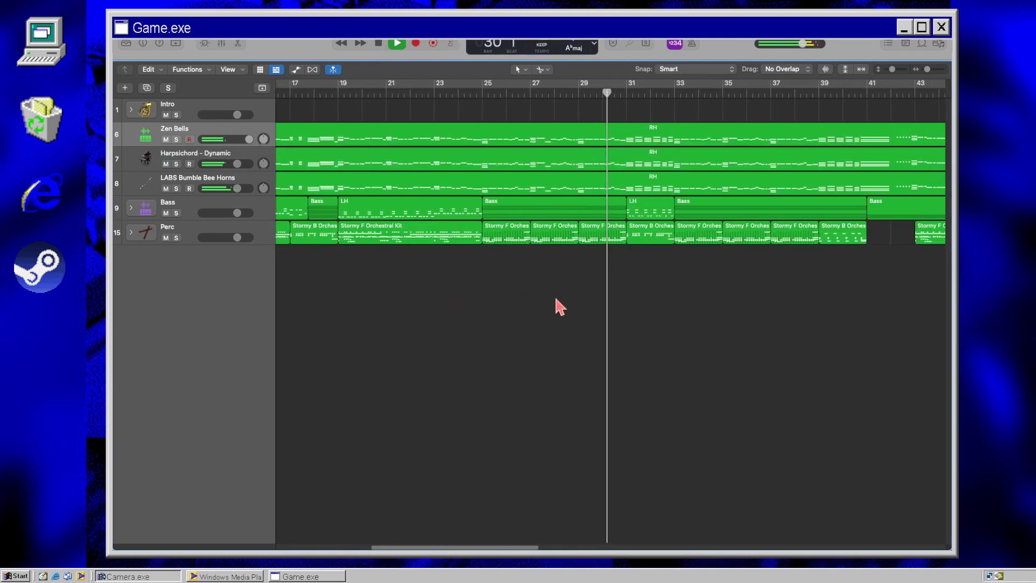
# Step: Group the Zen Bells, Harpsichord - Dynamic and LABS Bumble Bee Horns tracks into a track stack named Lead
pyautogui.keyDown('shift'); pyautogui.click(178, 184); pyautogui.keyUp('shift')
pyautogui.rightClick(188, 177)
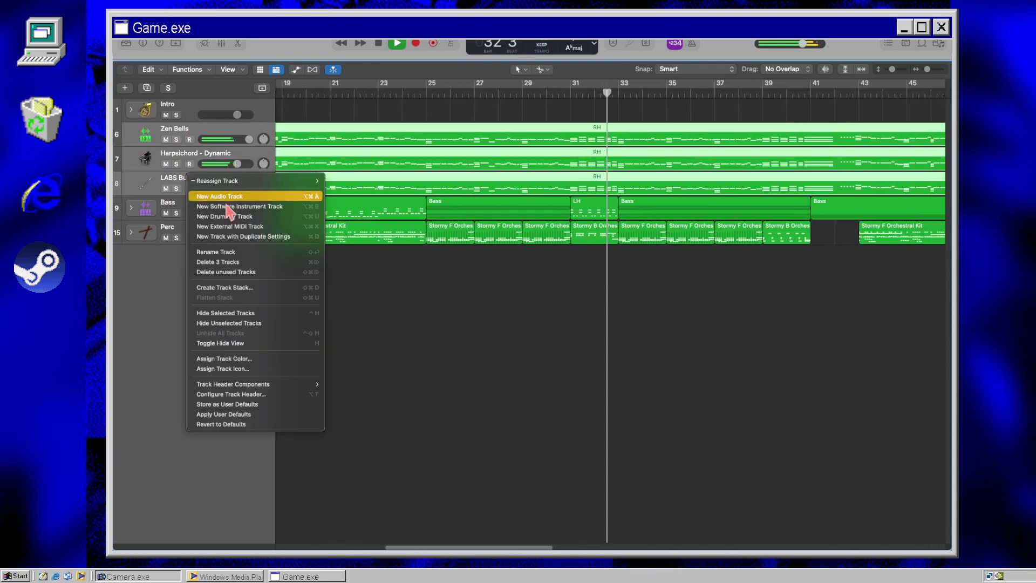
pyautogui.click(248, 288)
pyautogui.click(612, 334)
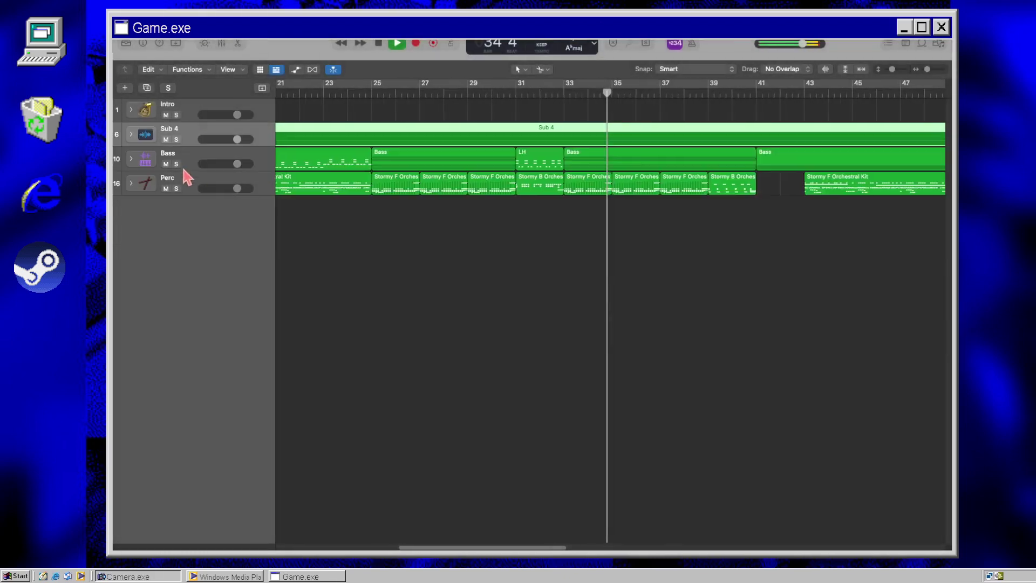
pyautogui.write('Lead')
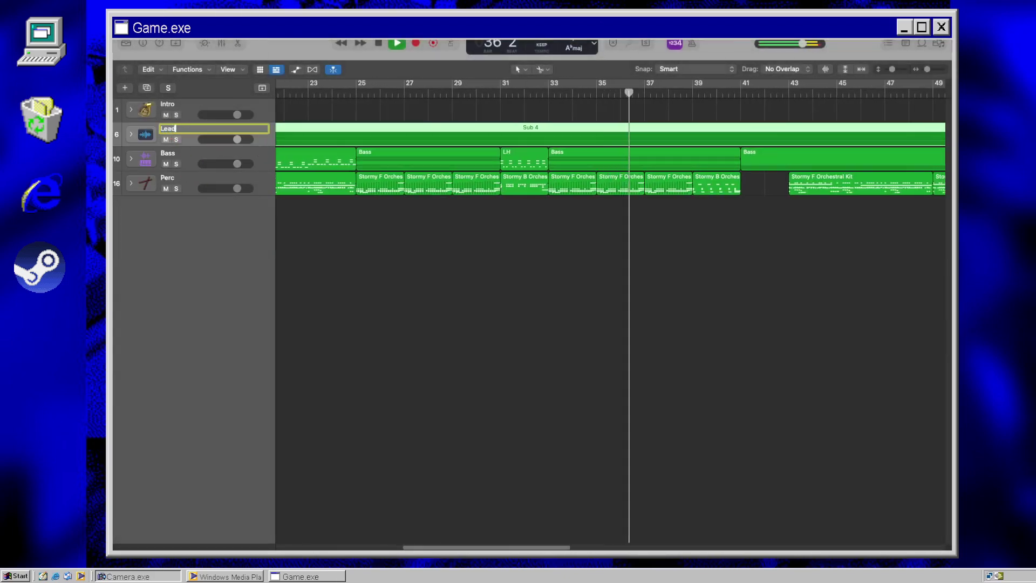
pyautogui.press('Return')
pyautogui.click(600, 216)
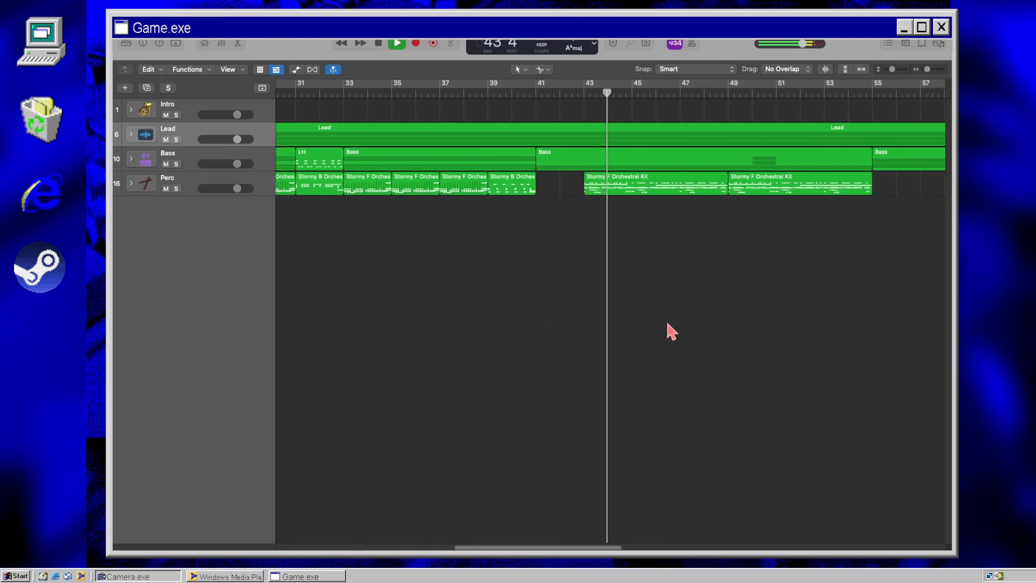
# Step: Expand the Lead stack and lower the Zen Bells track's volume slightly while the arrangement plays
pyautogui.click(130, 134)
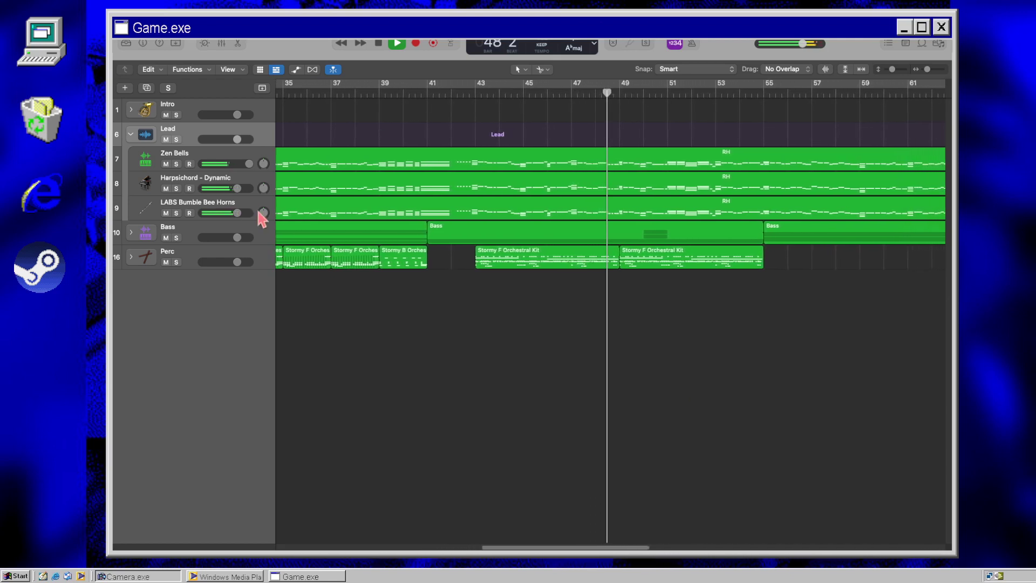
pyautogui.moveTo(249, 163); pyautogui.dragTo(246, 163)
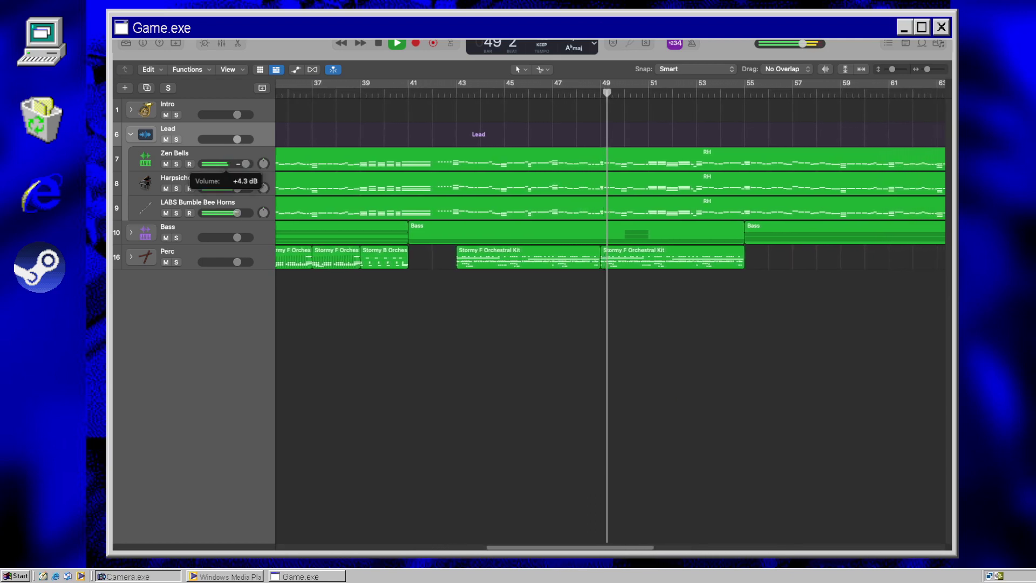
pyautogui.click(237, 163)
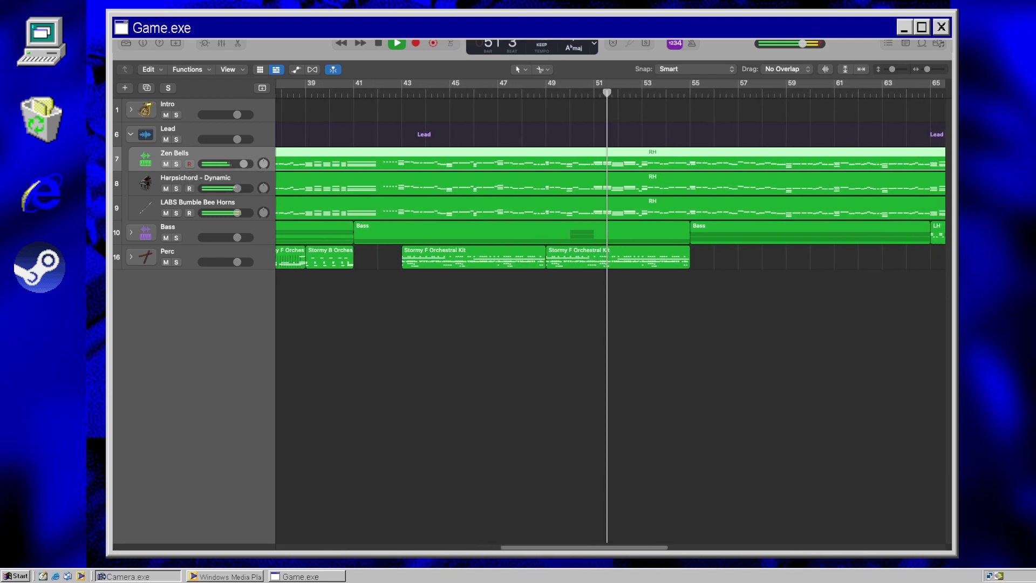
pyautogui.click(473, 377)
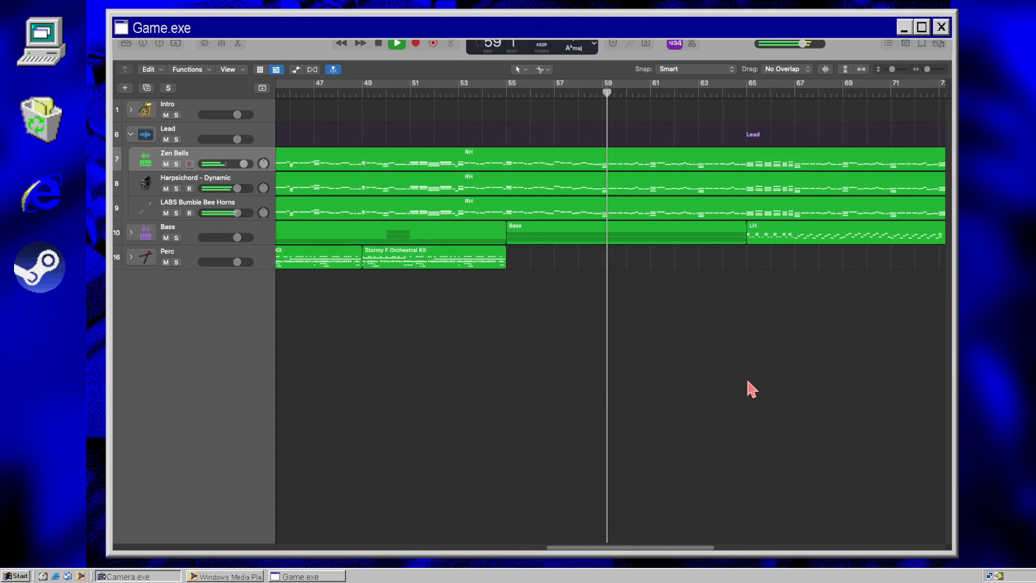
# Step: Stop playback, copy the last Stormy F Orchestral Kit region to bar 55, and trim the copy to end at bar 59
pyautogui.press('space')
pyautogui.moveTo(382, 262); pyautogui.dragTo(529, 265)
pyautogui.moveTo(641, 264); pyautogui.dragTo(597, 264)
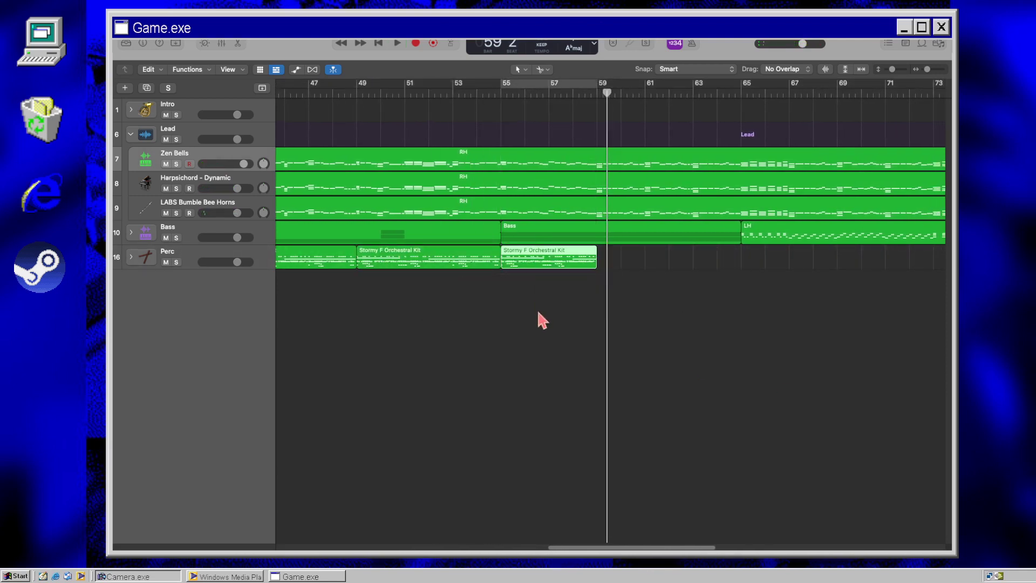
# Step: Collapse the Lead stack and expand the Perc stack to reveal its Stormy B and Stormy F tracks
pyautogui.click(130, 135)
pyautogui.click(125, 185)
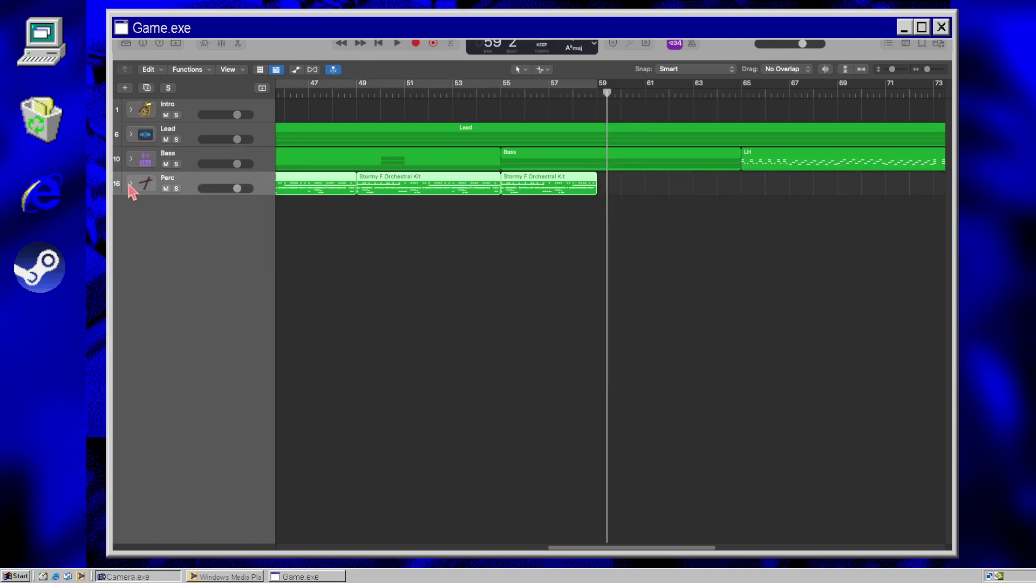
pyautogui.click(130, 185)
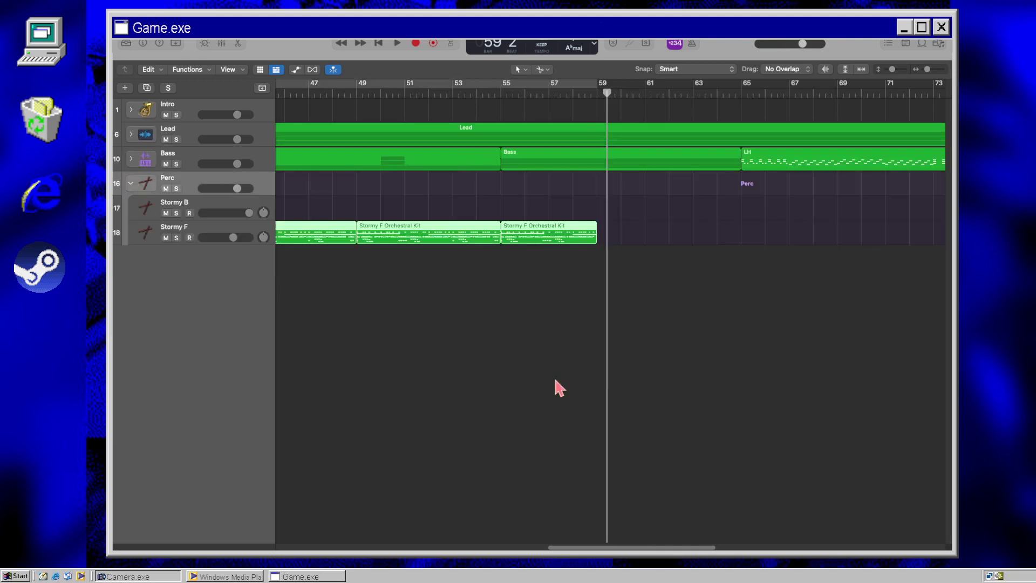
# Step: Sort the kit loops by descending tempo and place Stormy B Orchestral Kit on the Stormy B track at bar 59
pyautogui.click(919, 46)
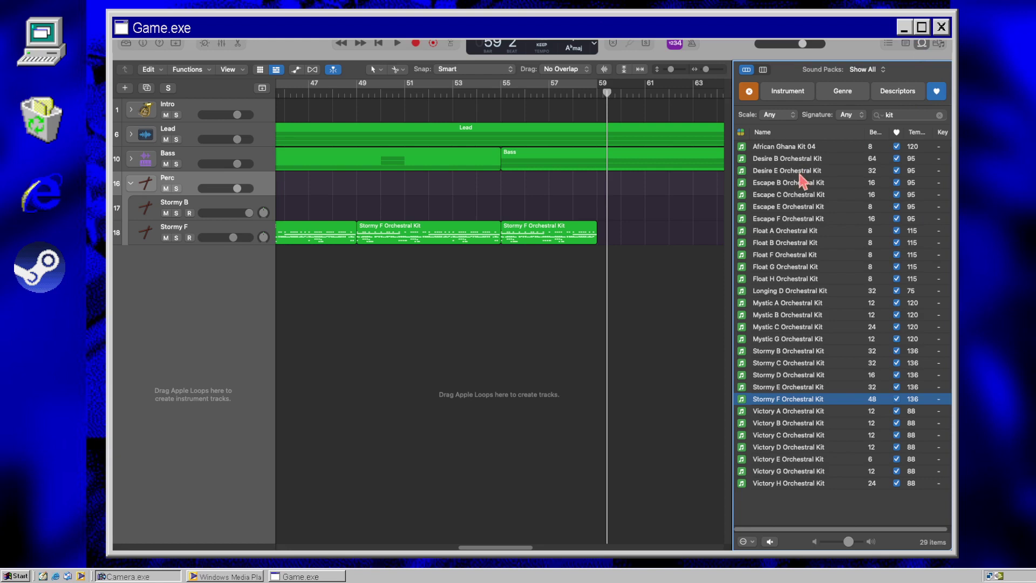
pyautogui.click(917, 133)
pyautogui.click(918, 133)
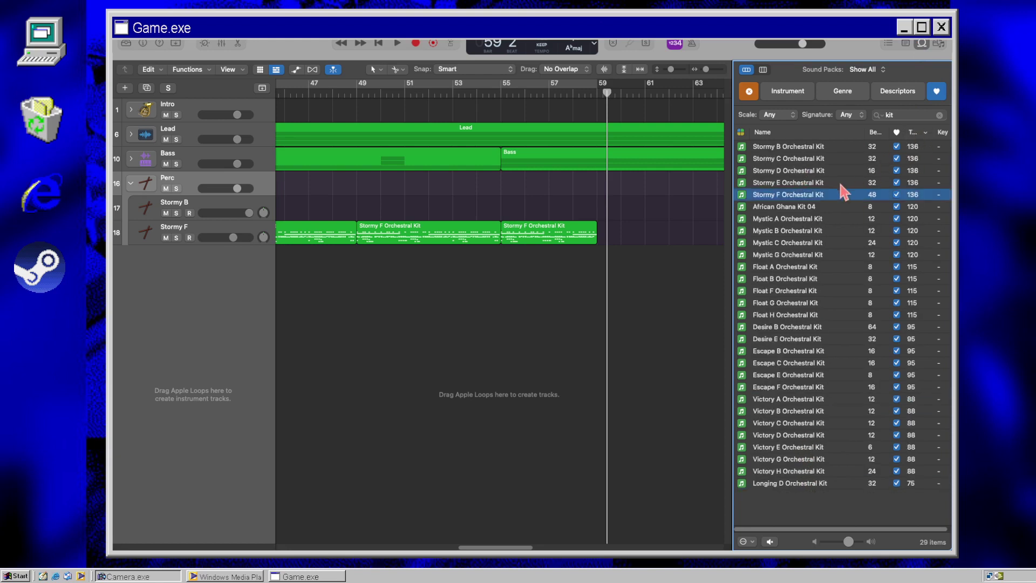
pyautogui.click(808, 146)
pyautogui.moveTo(806, 154); pyautogui.dragTo(606, 213)
pyautogui.click(921, 43)
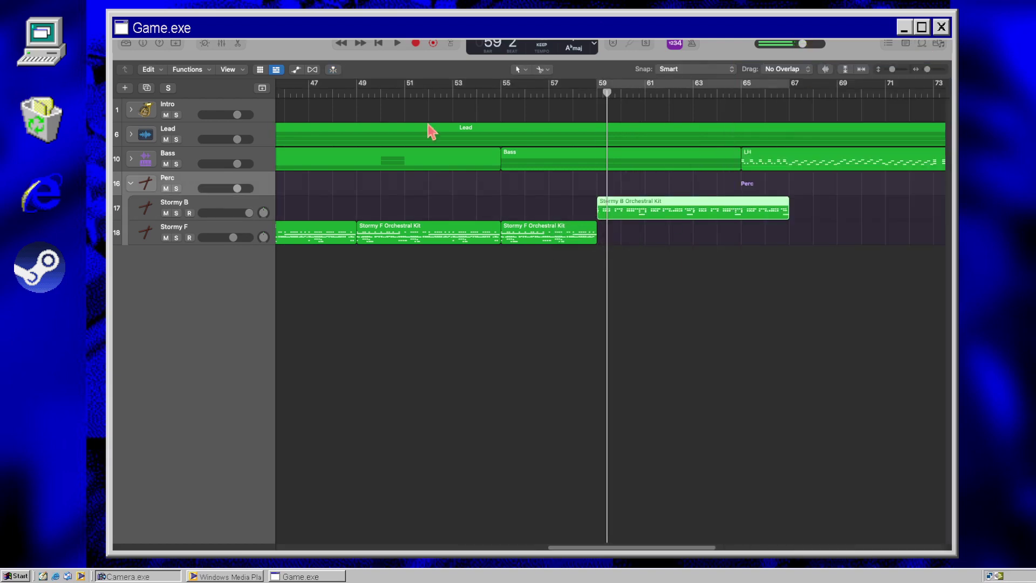
# Step: Expand the Lead stack and play the arrangement from bar 59 with the added Stormy B loop
pyautogui.click(130, 158)
pyautogui.click(131, 158)
pyautogui.click(131, 134)
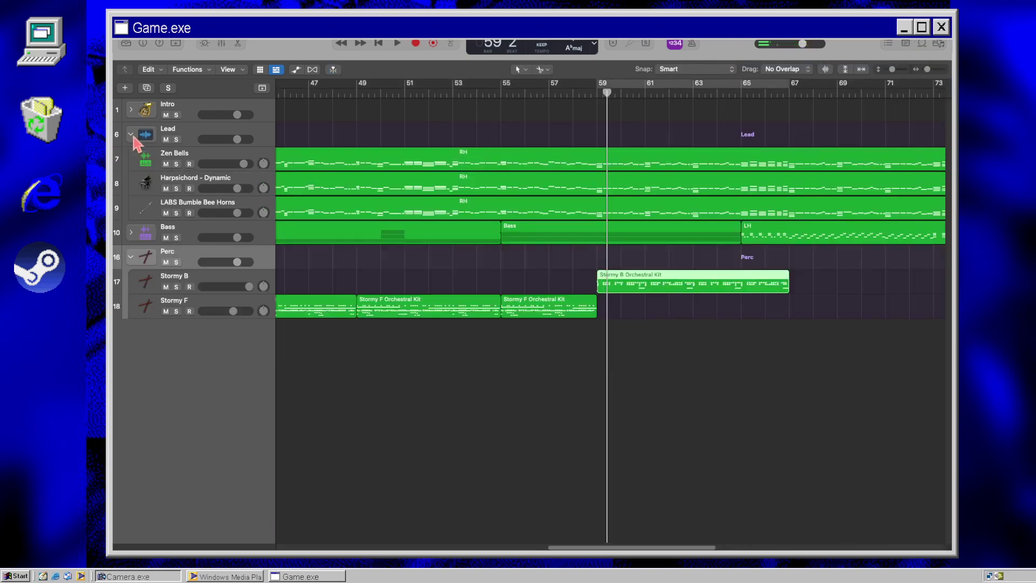
pyautogui.press('space')
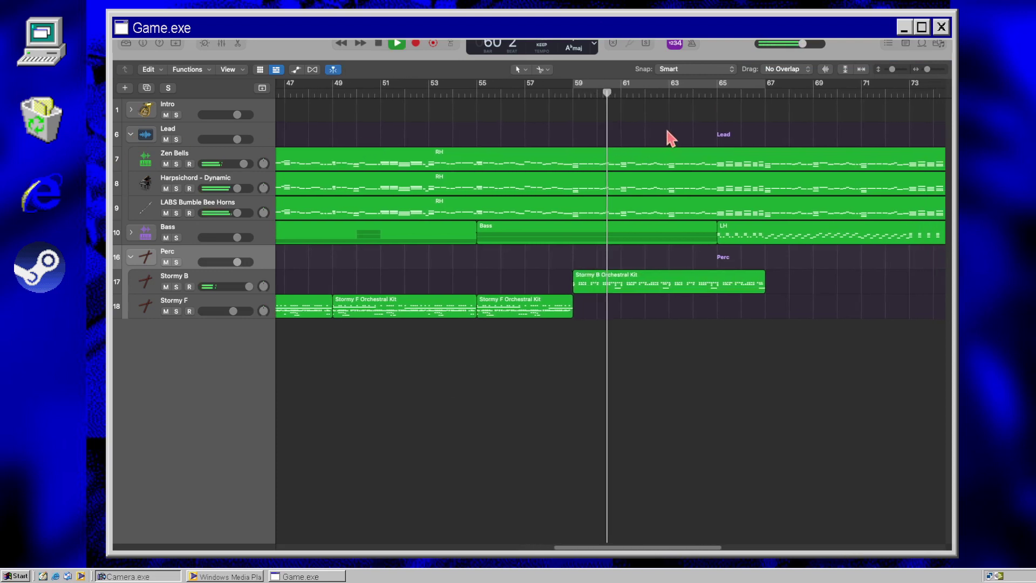
# Step: Stop playback, delete the Stormy B Orchestral Kit region at bar 59, and collapse the Lead stack
pyautogui.press('space')
pyautogui.press('t')
pyautogui.press('i')
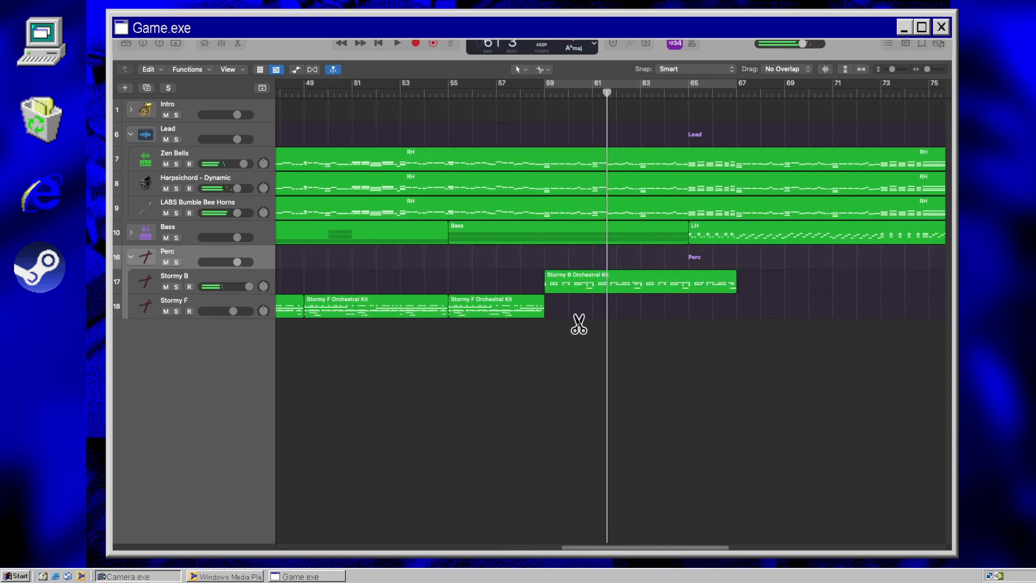
pyautogui.press('Delete')
pyautogui.press('t')
pyautogui.press('t')
pyautogui.hscroll(-10, 583, 328)
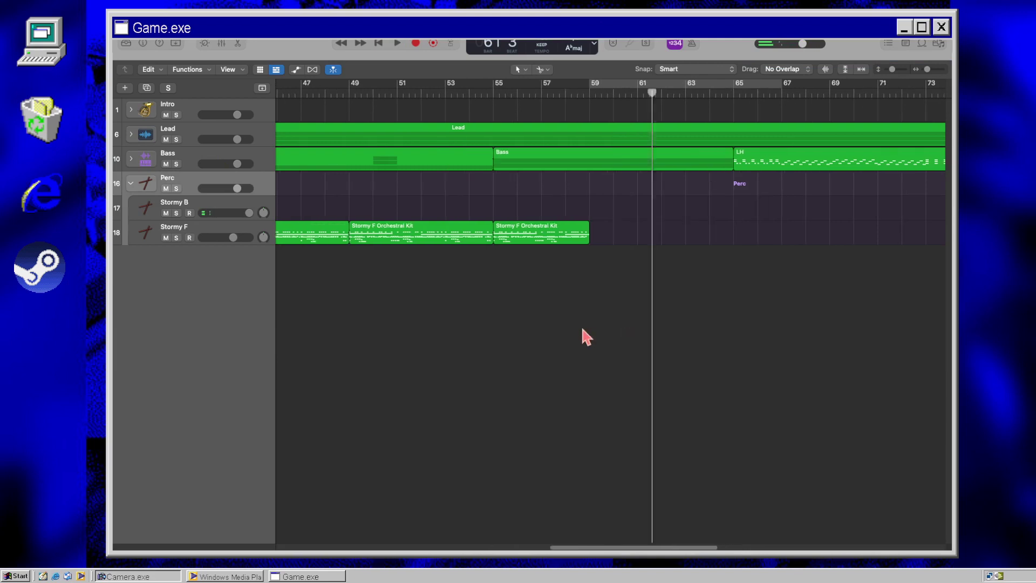
# Step: Copy the Stormy B Orchestral Kit region from bar 31 to bar 59 on the Stormy B track
pyautogui.hscroll(-20, 587, 333)
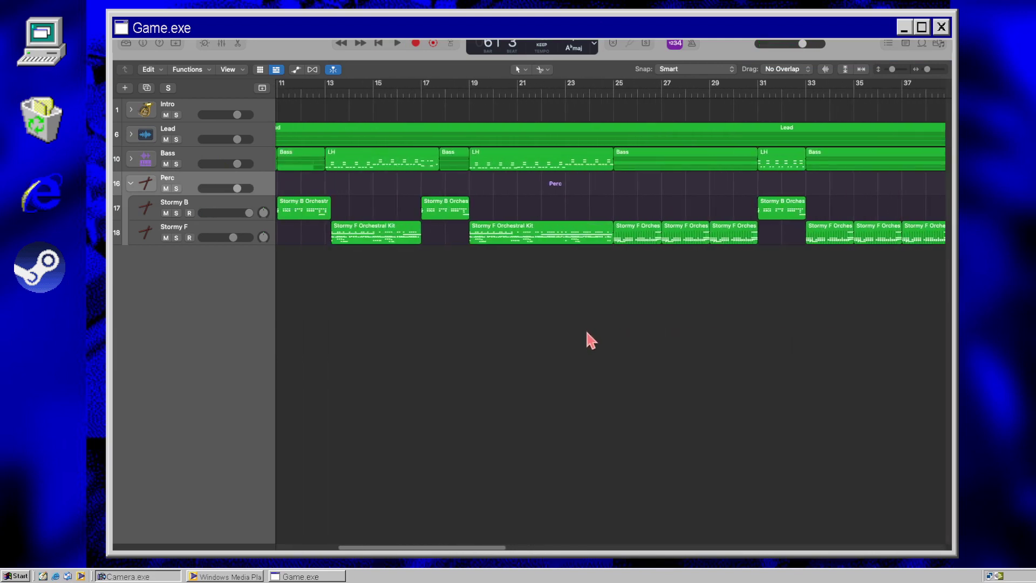
pyautogui.hscroll(11, 591, 340)
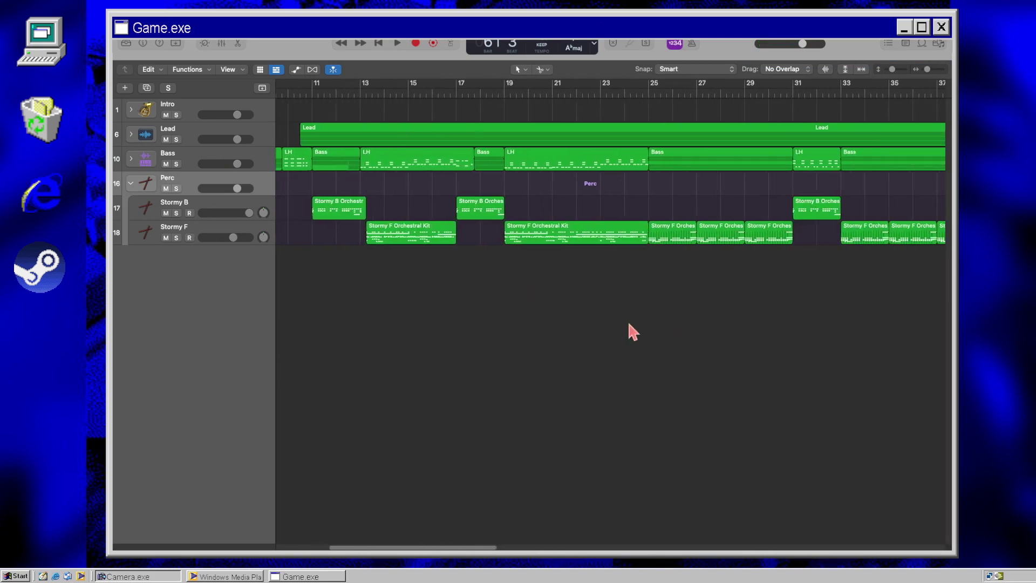
pyautogui.hscroll(3, 652, 334)
pyautogui.click(644, 208)
pyautogui.click(450, 212)
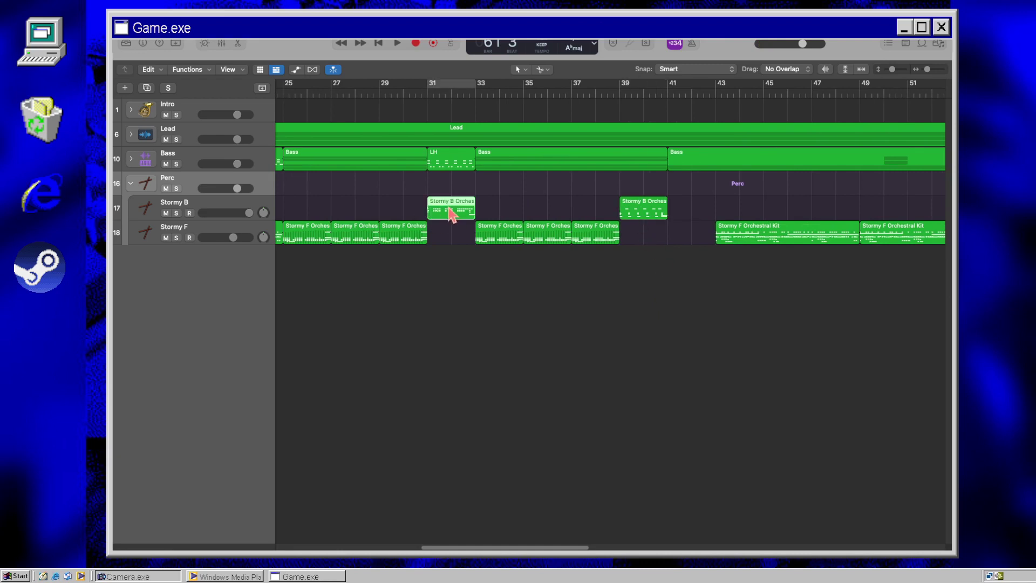
pyautogui.press('space')
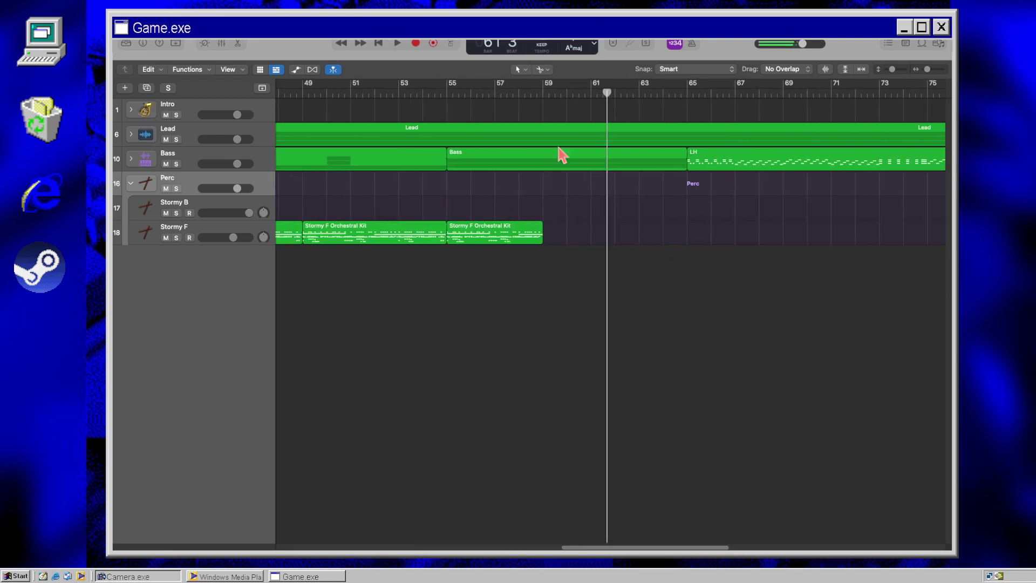
pyautogui.click(544, 93)
pyautogui.press('r')
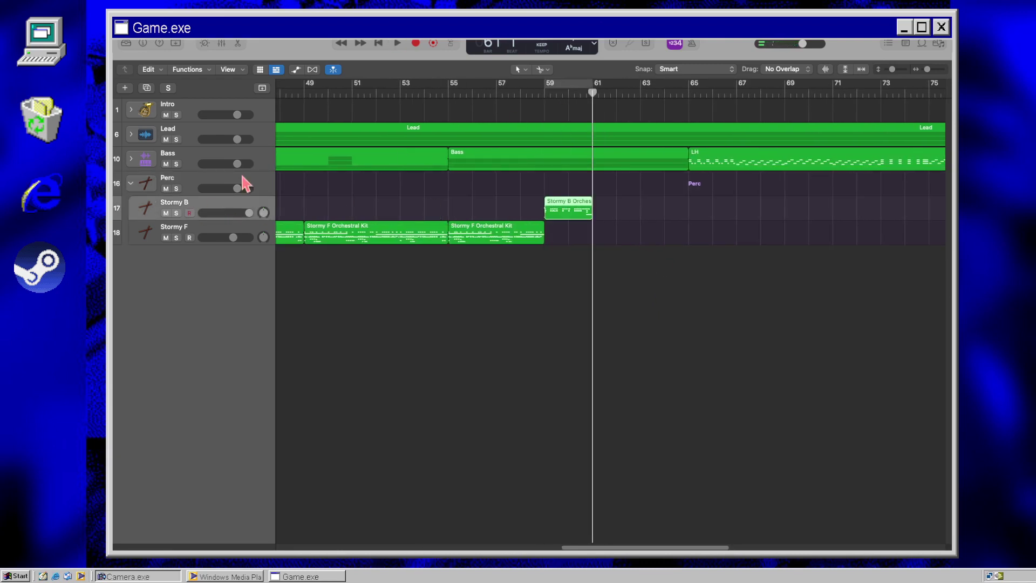
# Step: Expand the Lead stack and audition the copied Stormy B region at bar 59 together with the other tracks
pyautogui.click(131, 135)
pyautogui.press('space')
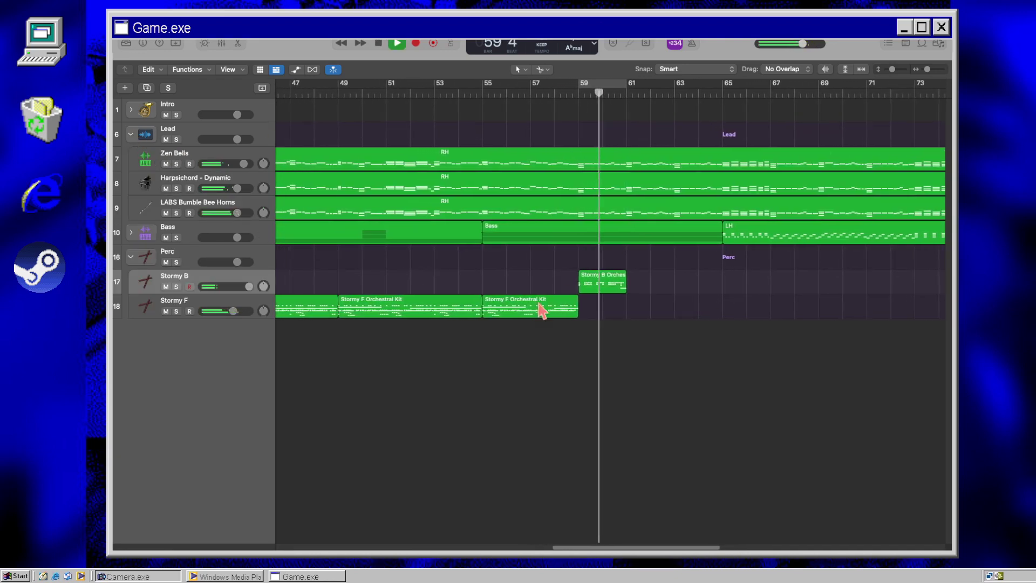
pyautogui.press('space')
# Step: Open the bar 59 Stormy B region in the Piano Roll and raise the velocity of all its notes to 72
pyautogui.doubleClick(596, 282)
pyautogui.moveTo(356, 282); pyautogui.dragTo(805, 416)
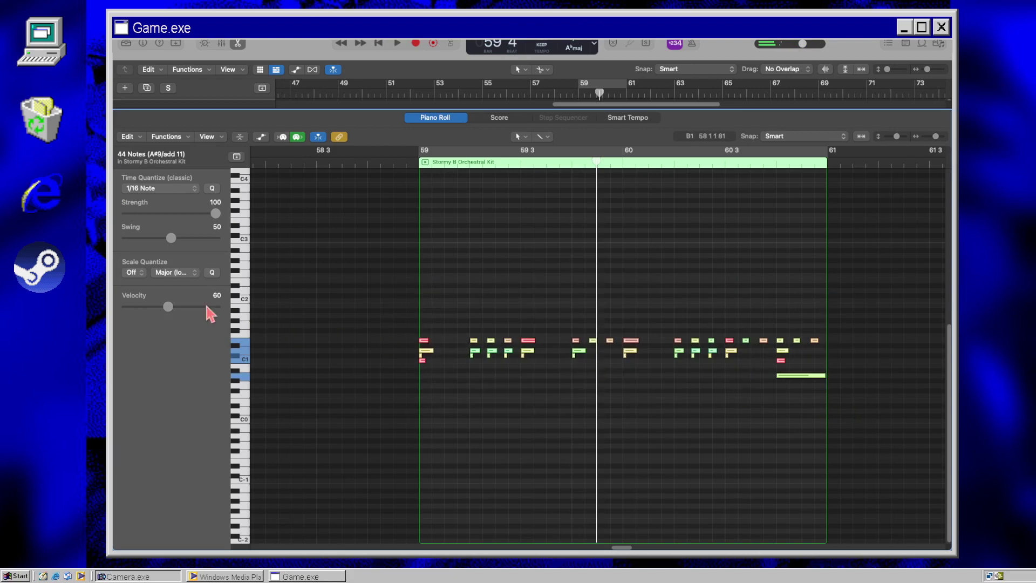
pyautogui.click(508, 318)
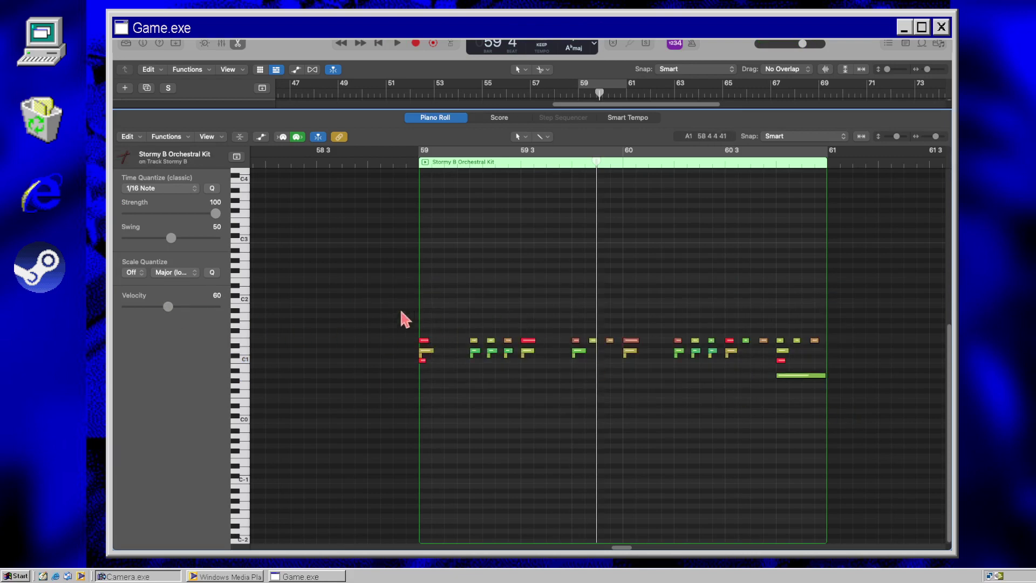
pyautogui.click(424, 341)
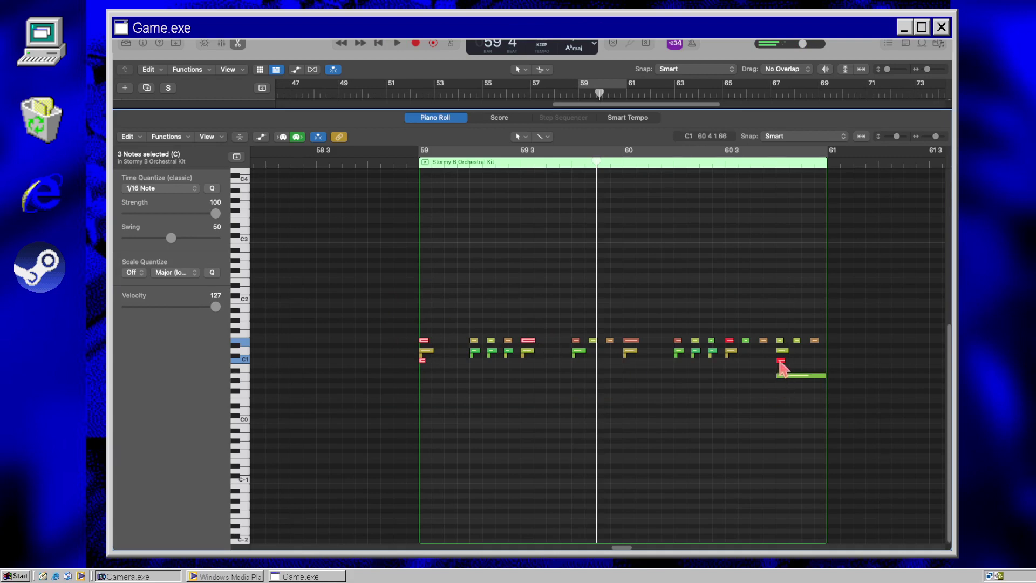
pyautogui.moveTo(381, 287); pyautogui.dragTo(893, 435)
pyautogui.moveTo(207, 320); pyautogui.dragTo(197, 320)
pyautogui.click(572, 275)
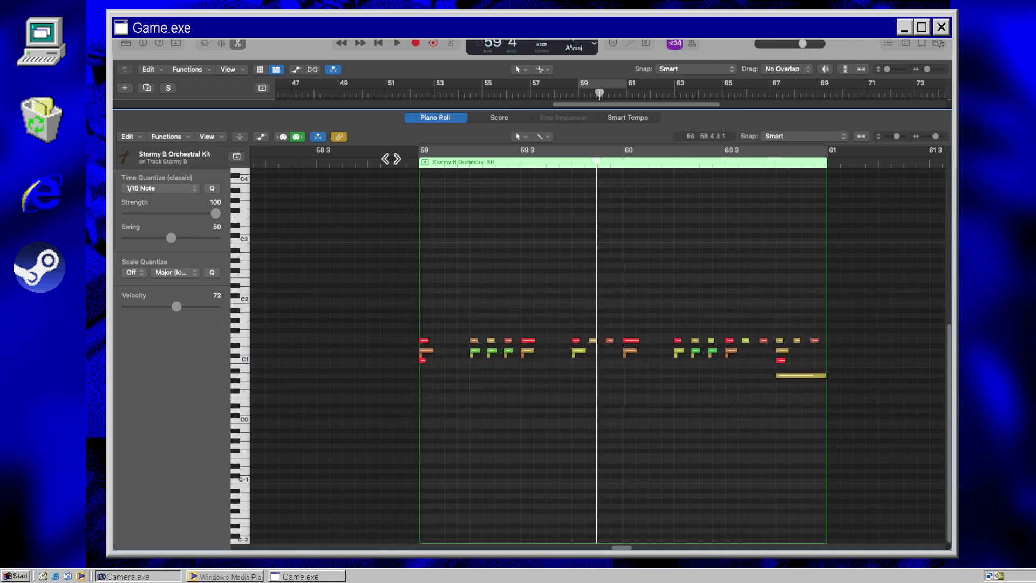
# Step: Raise the individual notes of the bar 59 Stormy B region to velocity 127 and close the Piano Roll
pyautogui.press('e')
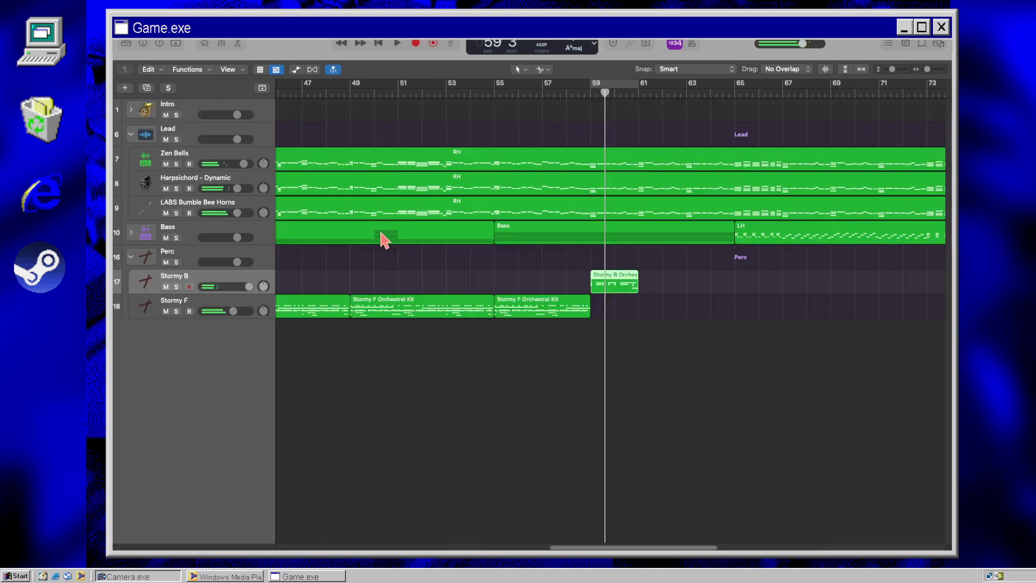
pyautogui.press('e')
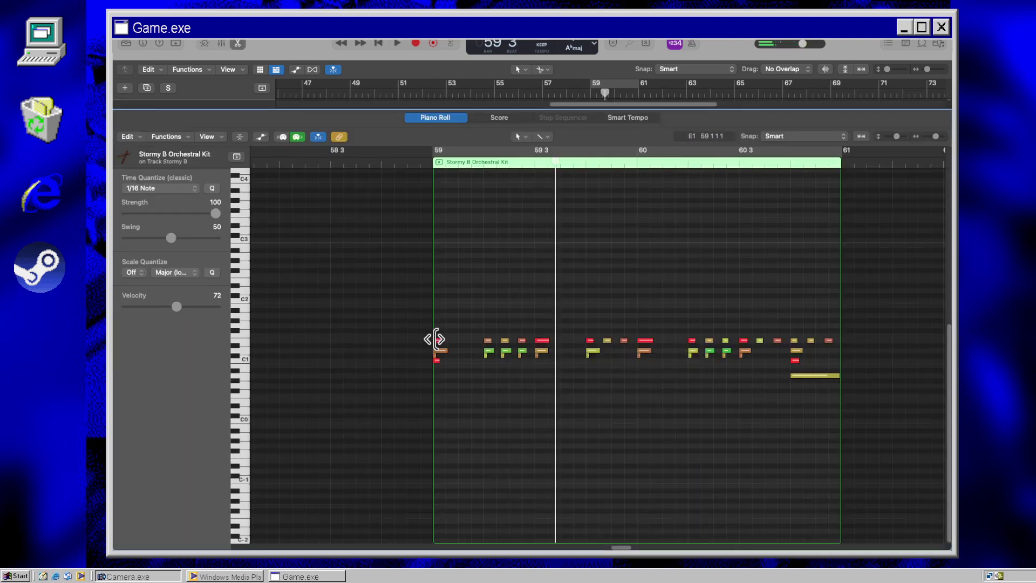
pyautogui.click(436, 339)
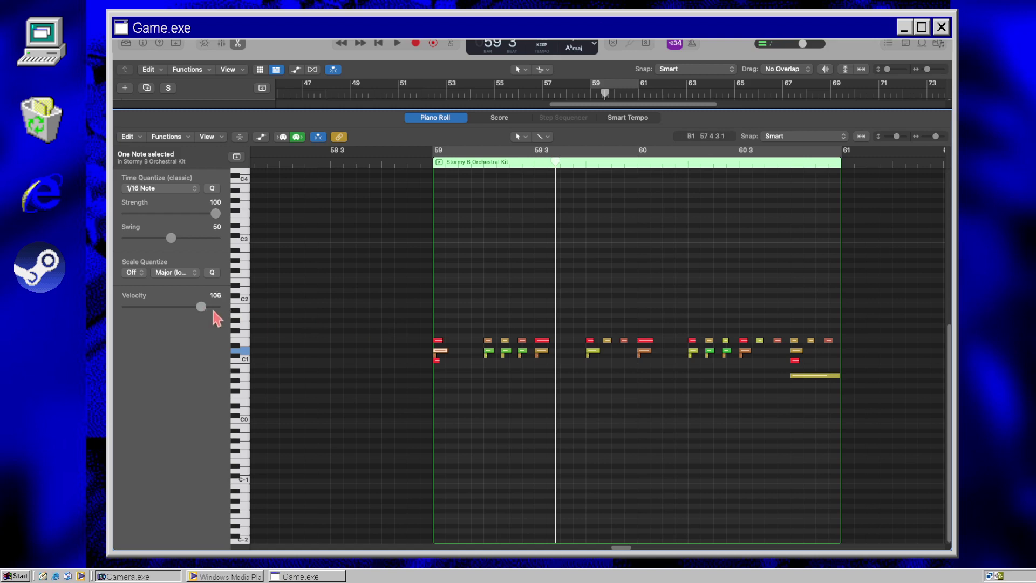
pyautogui.click(438, 350)
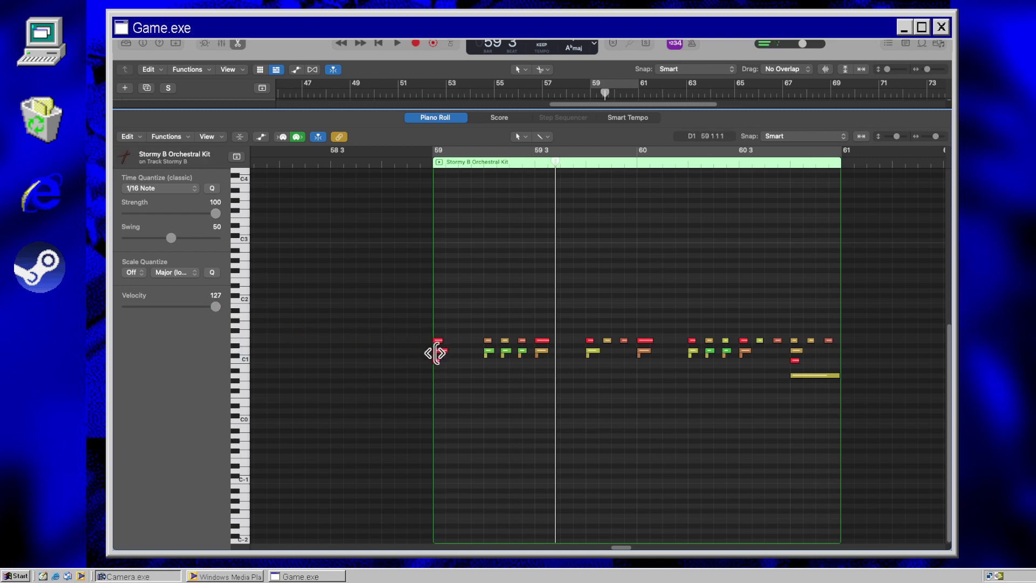
pyautogui.click(436, 341)
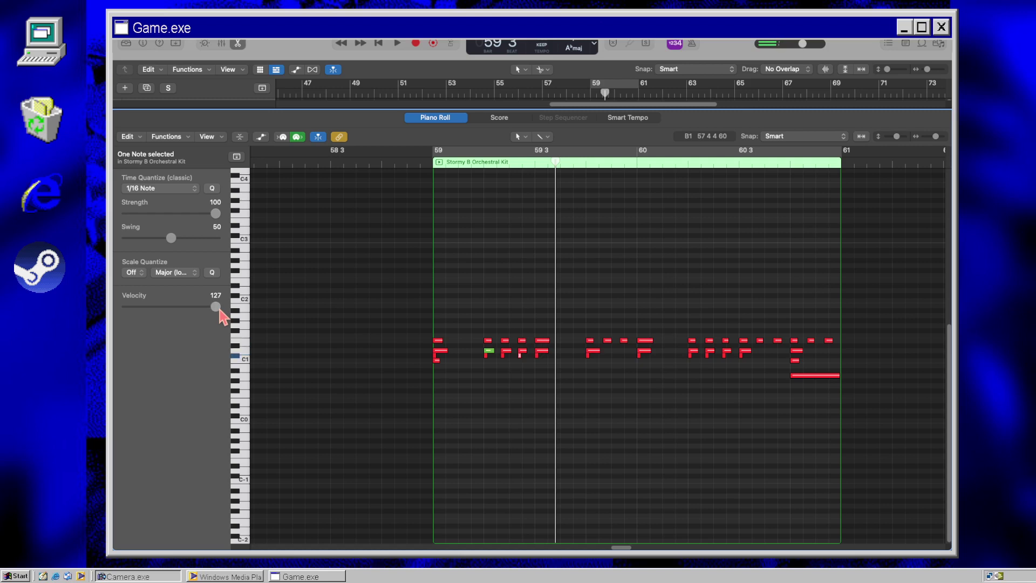
pyautogui.click(268, 321)
pyautogui.moveTo(365, 269); pyautogui.dragTo(536, 392)
pyautogui.press('e')
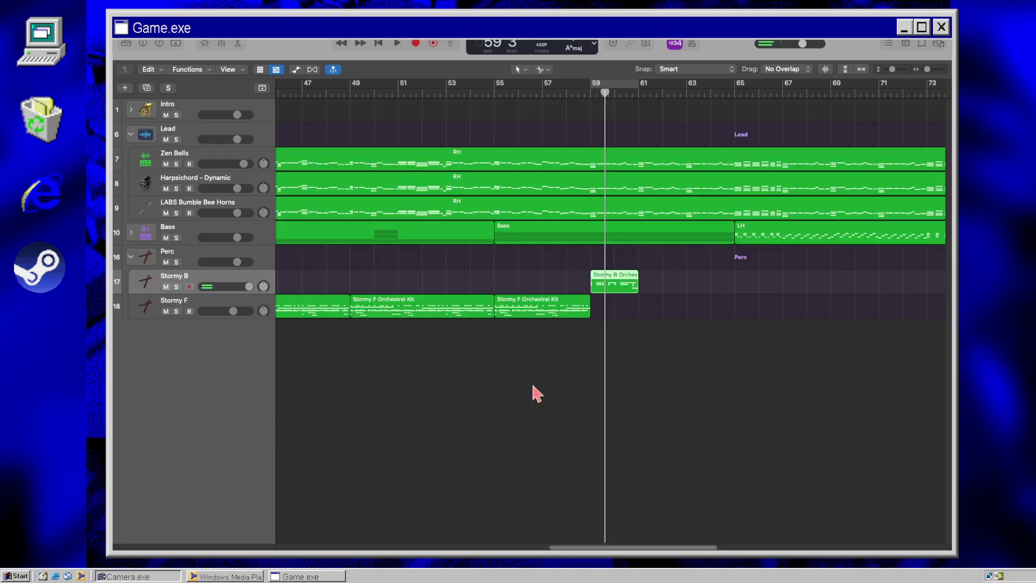
# Step: Show the inspector and Library and load the Orchestral Kit patch afresh on the Stormy F and Stormy B tracks
pyautogui.click(140, 310)
pyautogui.click(143, 46)
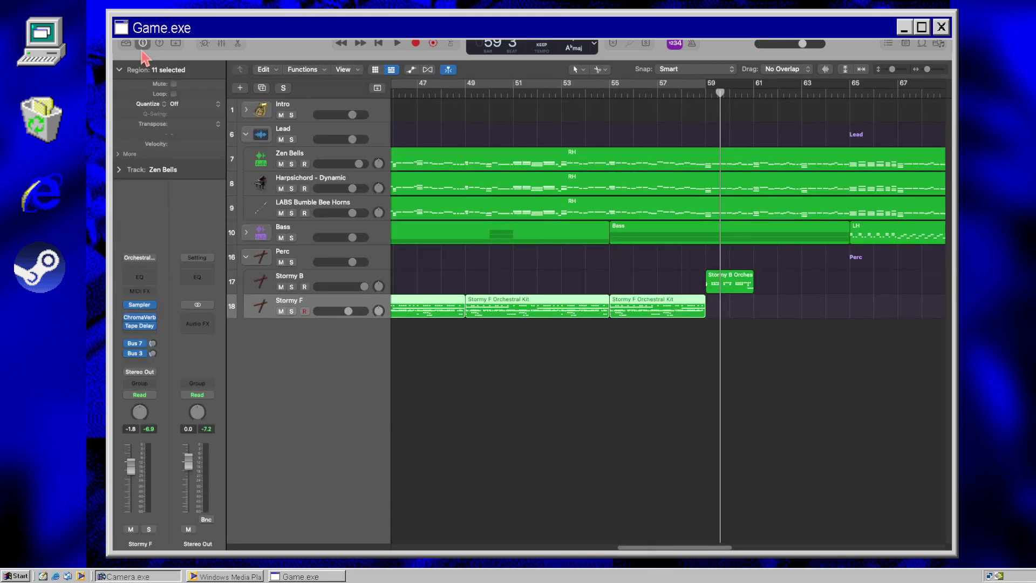
pyautogui.click(124, 44)
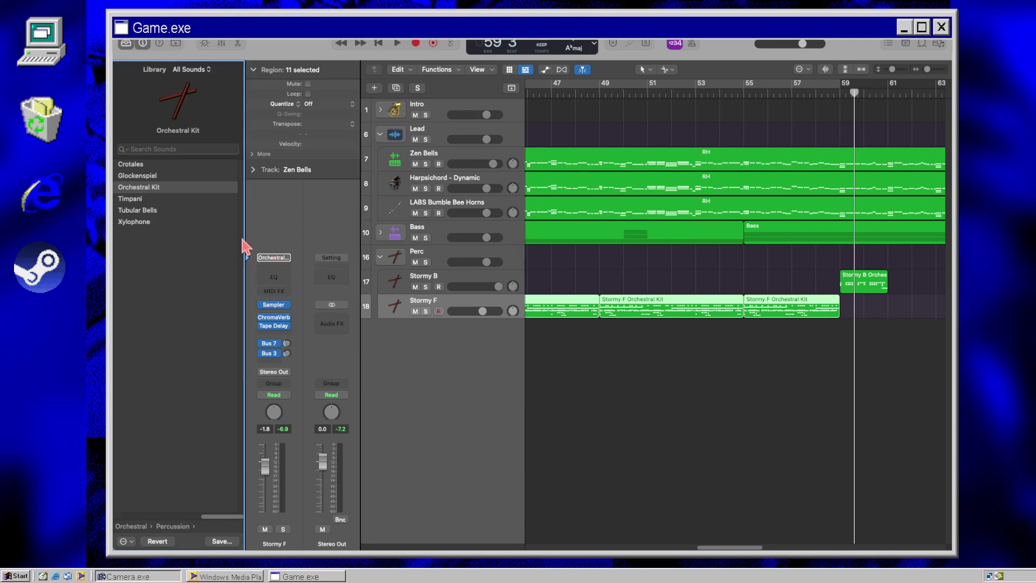
pyautogui.click(159, 198)
pyautogui.click(426, 305)
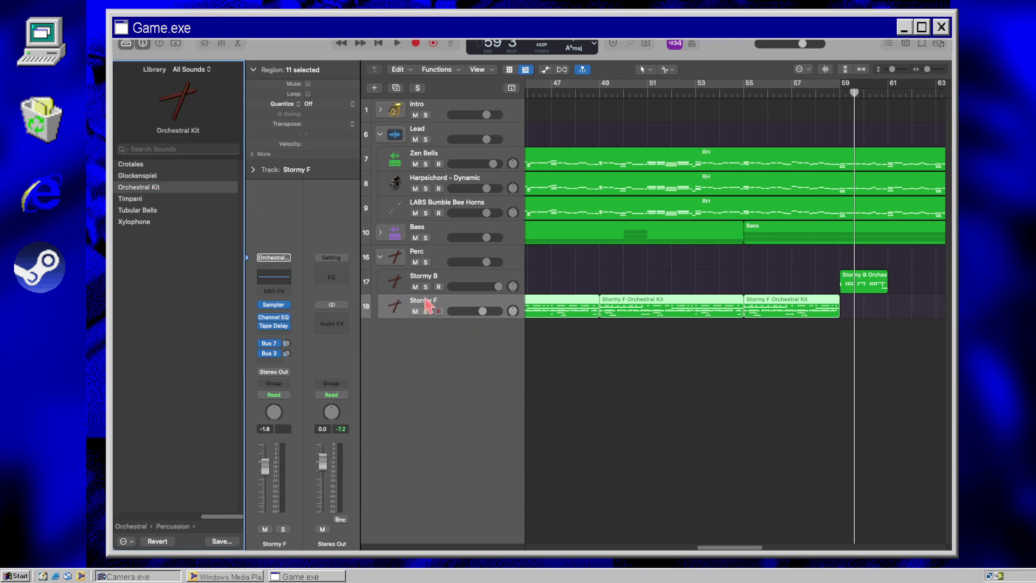
pyautogui.click(399, 286)
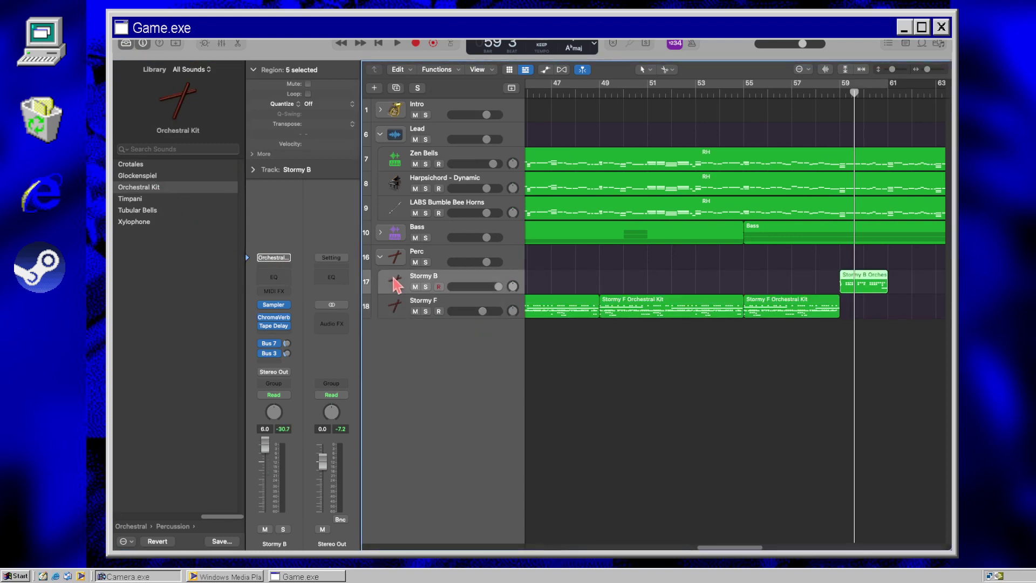
pyautogui.click(153, 203)
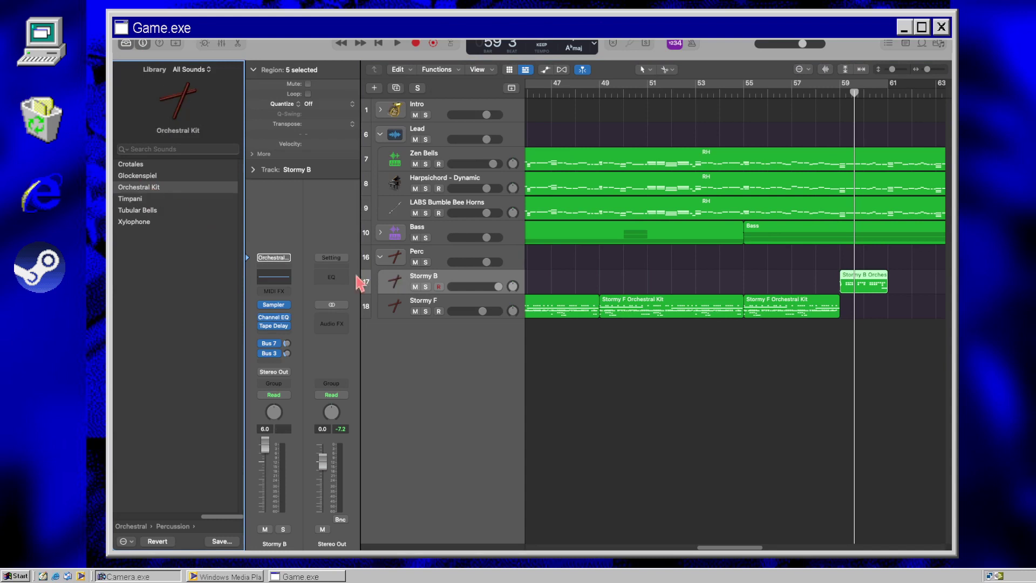
# Step: Replace the Channel EQ on the Stormy F track with ChromaVerb set to the Concert Hall room type
pyautogui.click(400, 309)
pyautogui.click(286, 317)
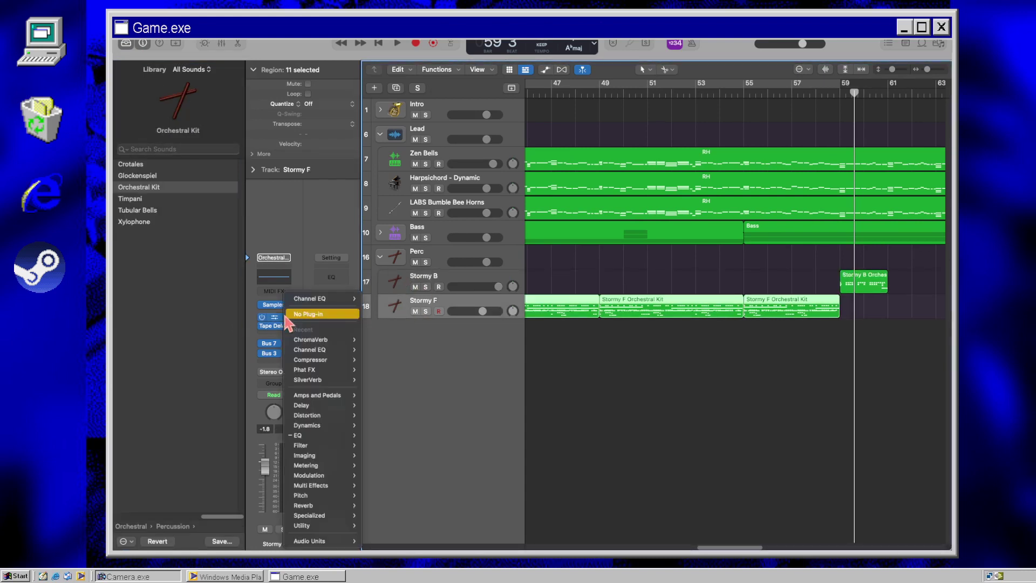
pyautogui.click(373, 340)
pyautogui.click(645, 207)
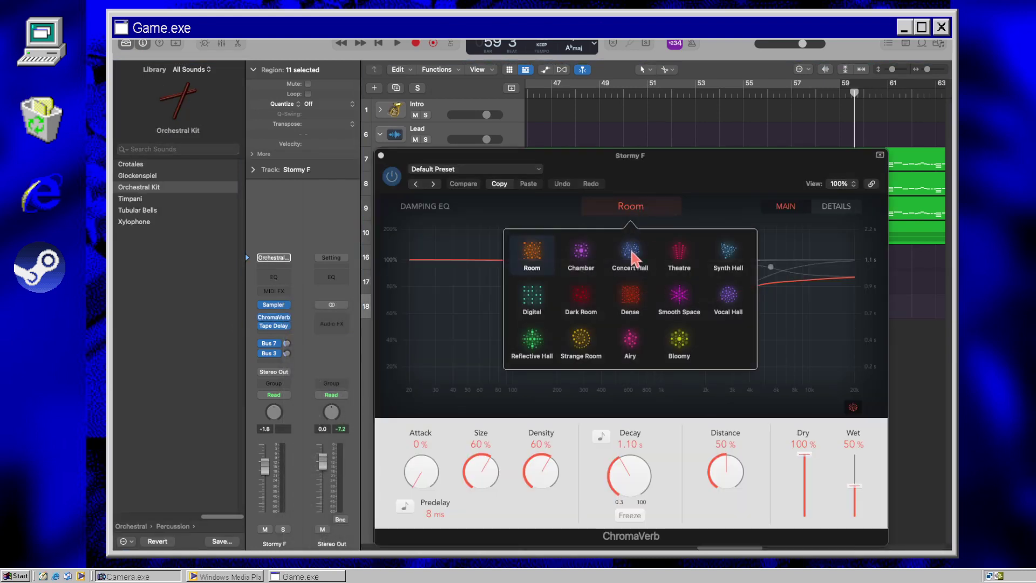
pyautogui.click(630, 251)
pyautogui.click(381, 156)
# Step: Replace the Channel EQ on the Stormy B track with ChromaVerb set to the Concert Hall room type
pyautogui.click(401, 280)
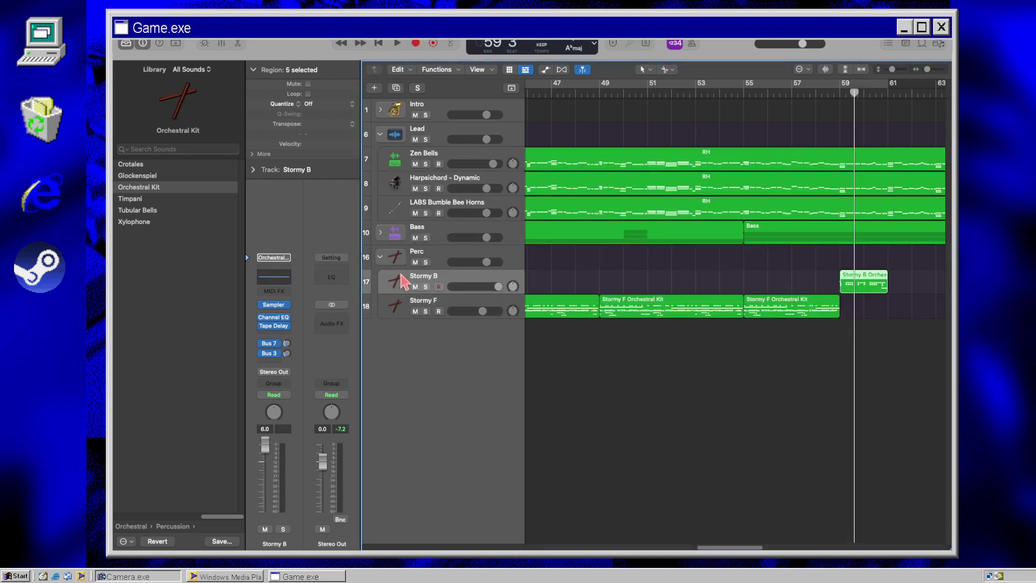
pyautogui.click(288, 319)
pyautogui.click(324, 342)
pyautogui.click(632, 208)
pyautogui.click(620, 253)
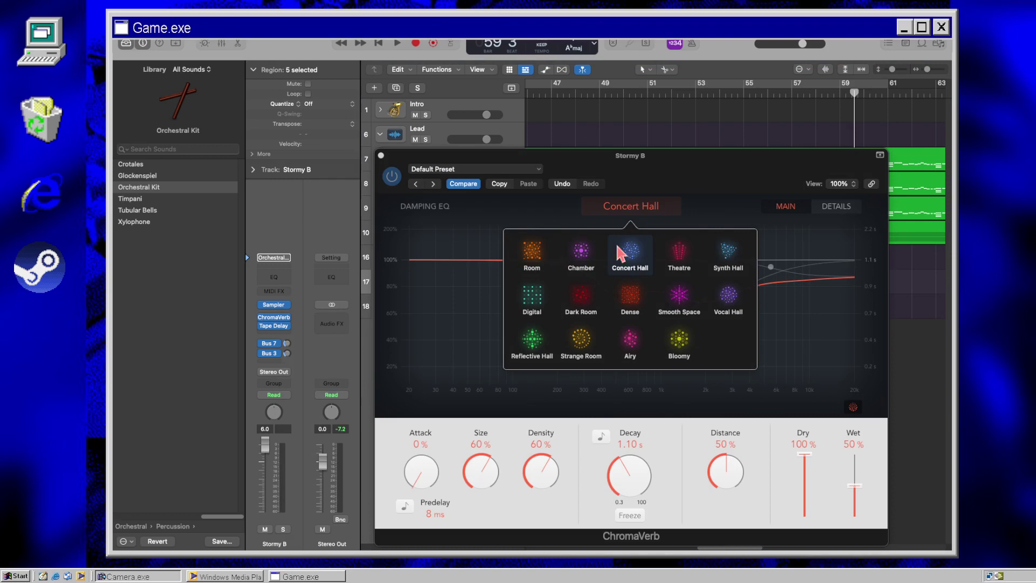
pyautogui.click(381, 156)
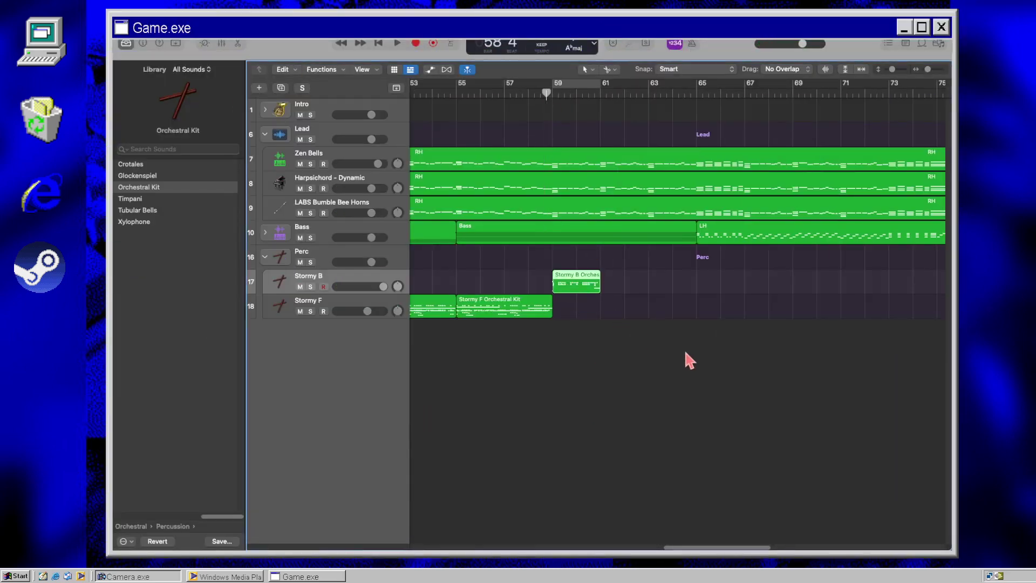
# Step: Audition the bar 59 Stormy B region in the Piano Roll and set every note except the long A0 to velocity 85
pyautogui.press('p')
pyautogui.press('space')
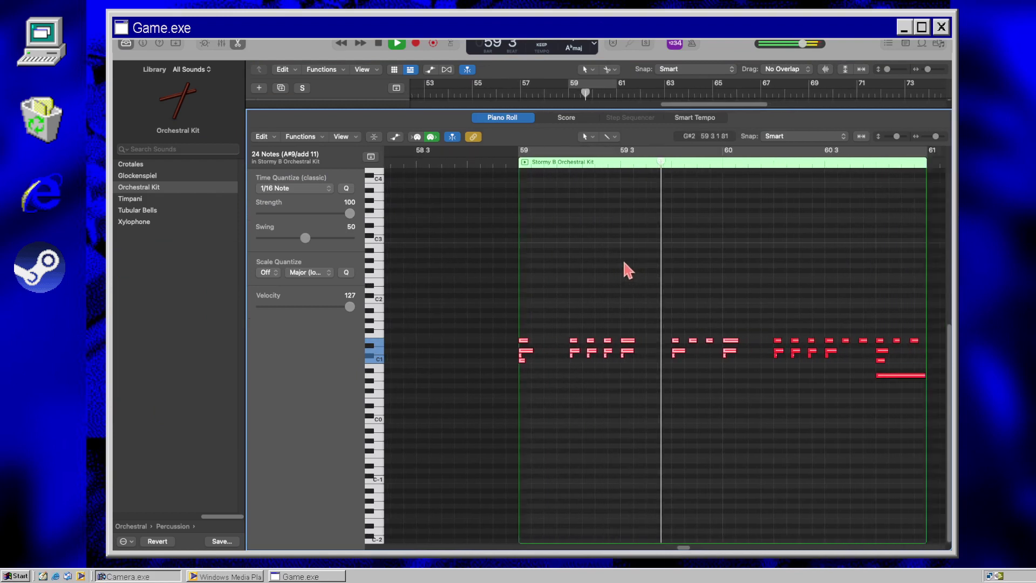
pyautogui.click(623, 258)
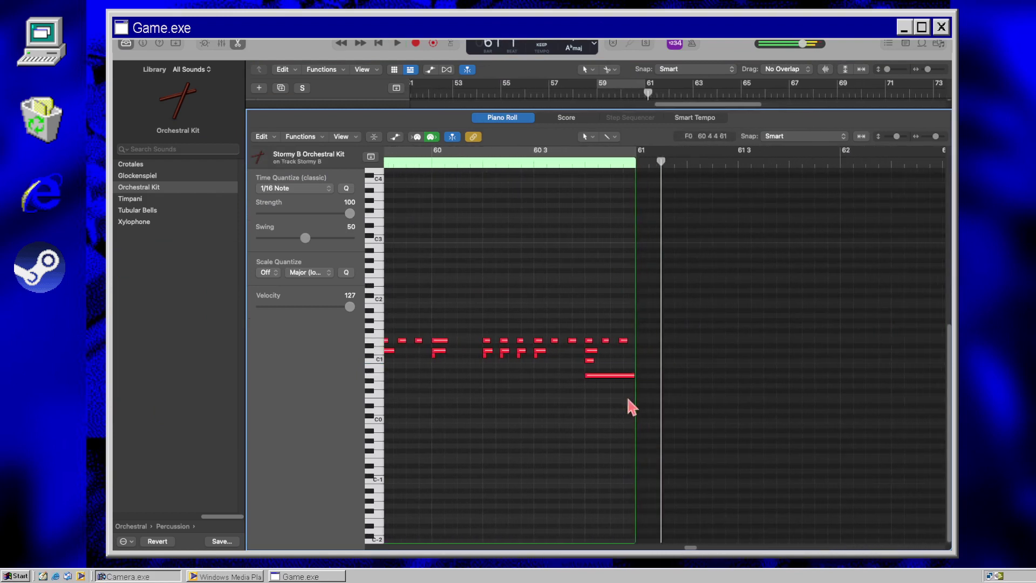
pyautogui.hscroll(-3, 631, 408)
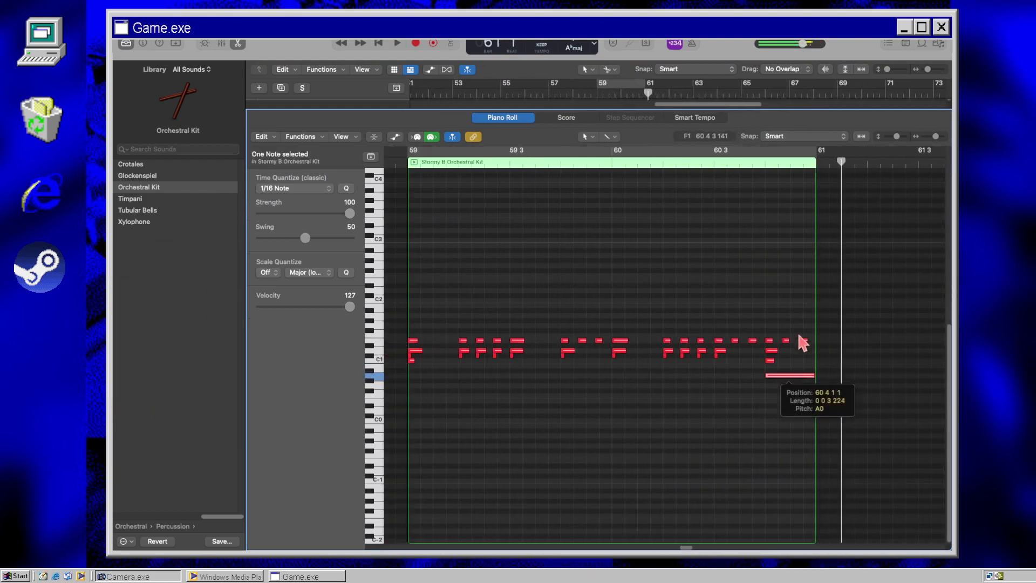
pyautogui.moveTo(807, 315); pyautogui.dragTo(414, 376)
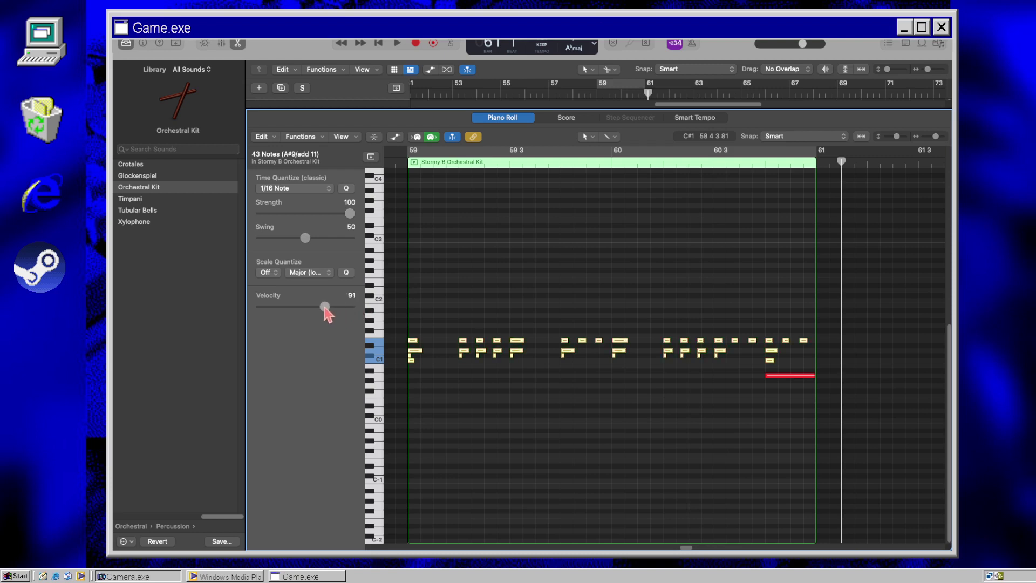
pyautogui.press('space')
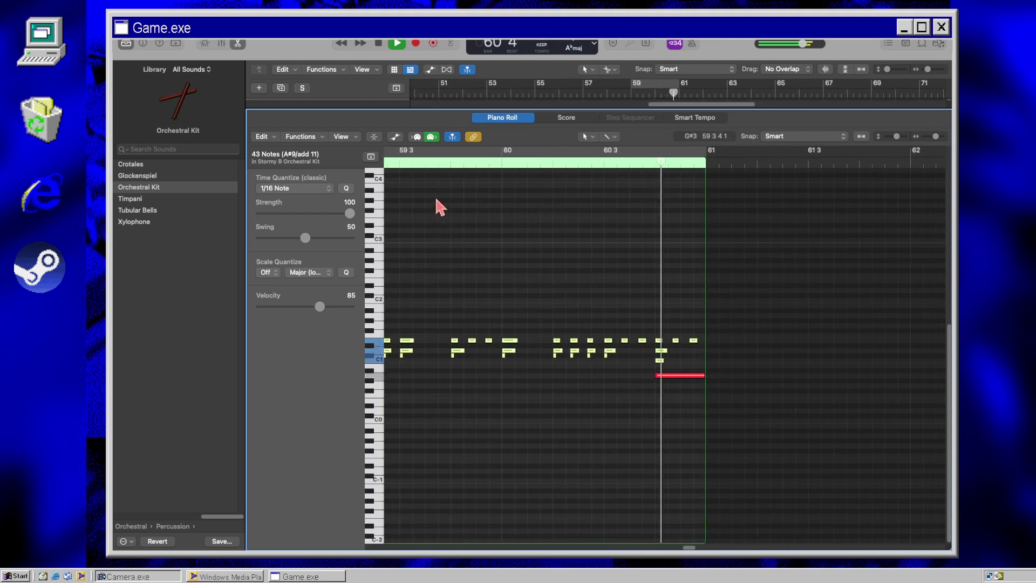
pyautogui.press('e')
pyautogui.press('space')
# Step: Duplicate the bar 59 Stormy B region to bars 61 and 63, playing back the passage between the copies
pyautogui.moveTo(626, 286); pyautogui.dragTo(665, 270)
pyautogui.doubleClick(559, 89)
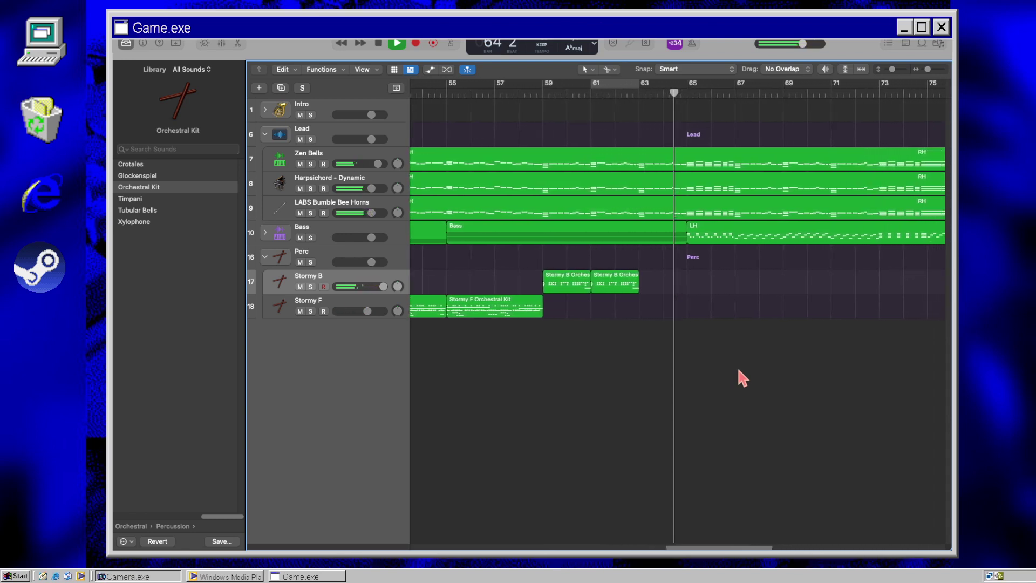
pyautogui.press('space')
pyautogui.keyDown('alt'); pyautogui.moveTo(592, 293); pyautogui.dragTo(640, 301); pyautogui.keyUp('alt')
# Step: Copy the Stormy F Orchestral Kit region from bar 55 to bar 65 and set all its notes to velocity 127
pyautogui.keyDown('alt'); pyautogui.moveTo(456, 317); pyautogui.dragTo(687, 323); pyautogui.keyUp('alt')
pyautogui.doubleClick(688, 313)
pyautogui.hscroll(4, 592, 486)
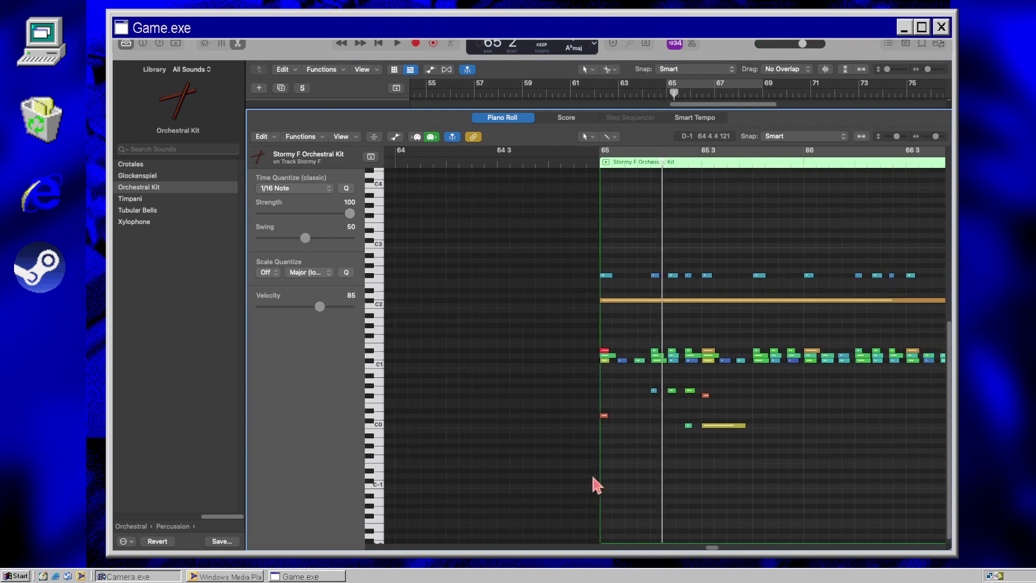
pyautogui.rightClick(674, 202)
pyautogui.click(710, 241)
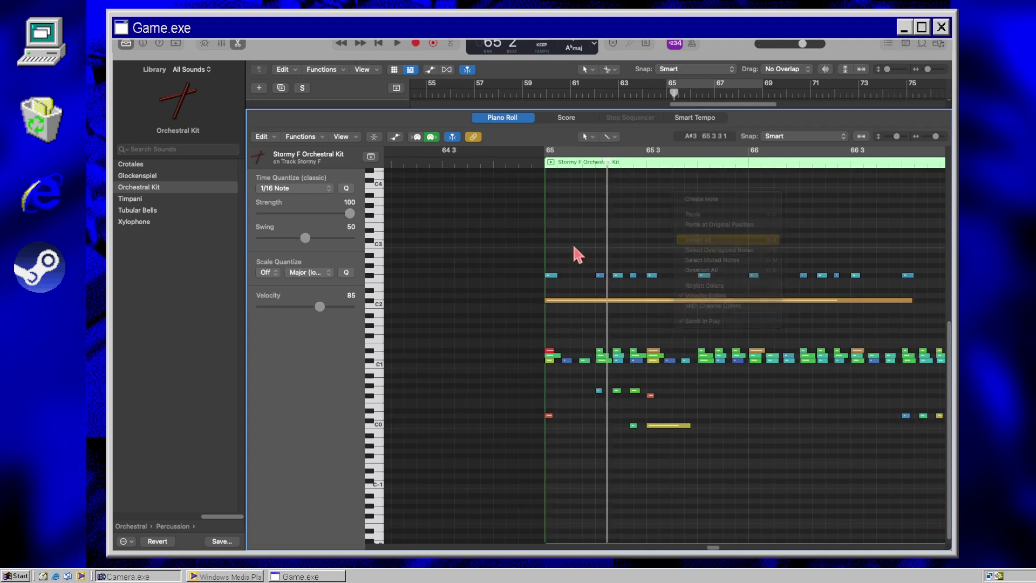
pyautogui.moveTo(301, 308); pyautogui.dragTo(483, 329)
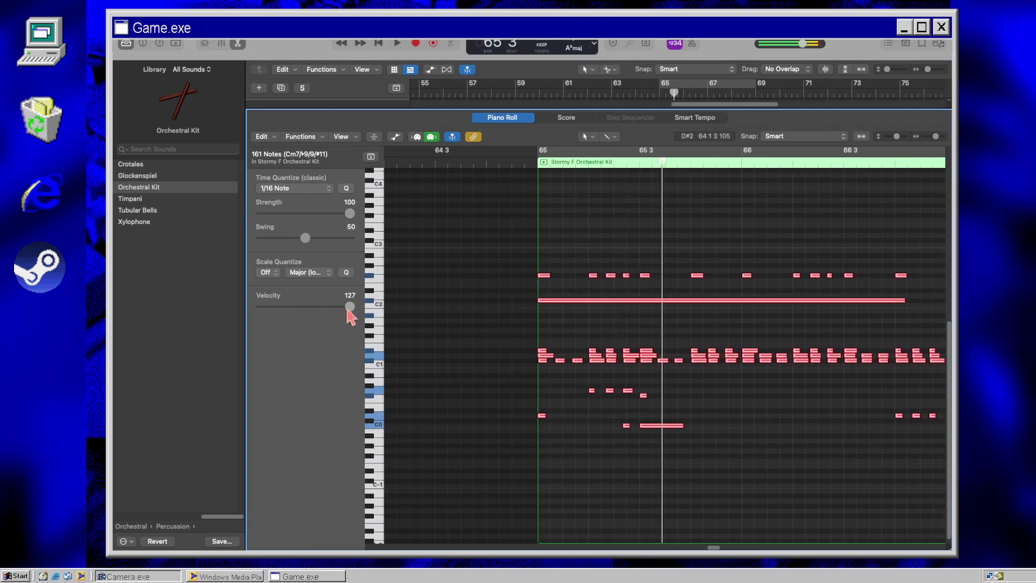
# Step: Set all notes in the bar 65 Stormy F Orchestral Kit region to velocity 92 and copy the region to bar 69
pyautogui.moveTo(349, 307); pyautogui.dragTo(310, 306)
pyautogui.press('space')
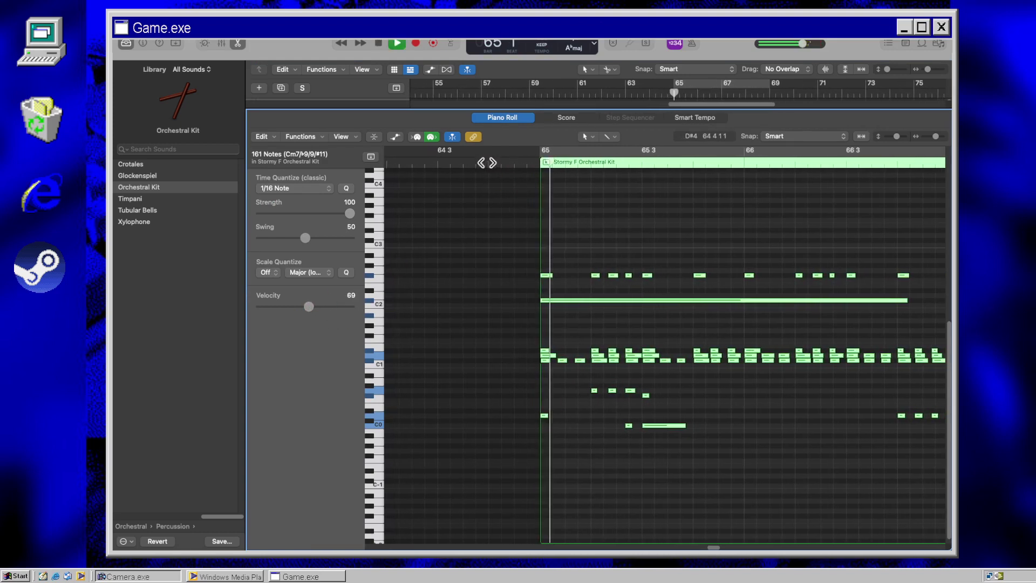
pyautogui.moveTo(313, 311); pyautogui.dragTo(327, 310)
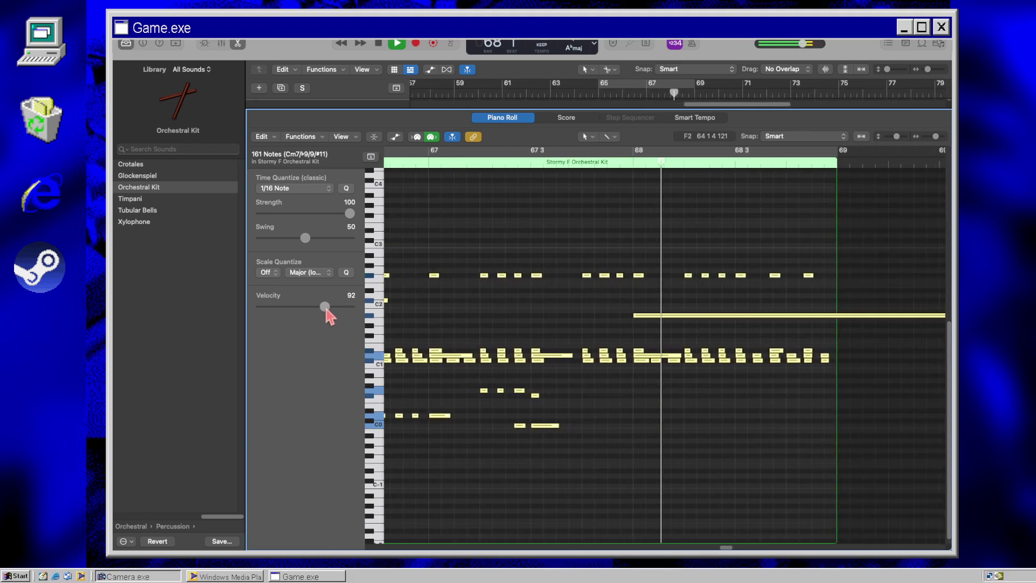
pyautogui.press('space')
pyautogui.press('e')
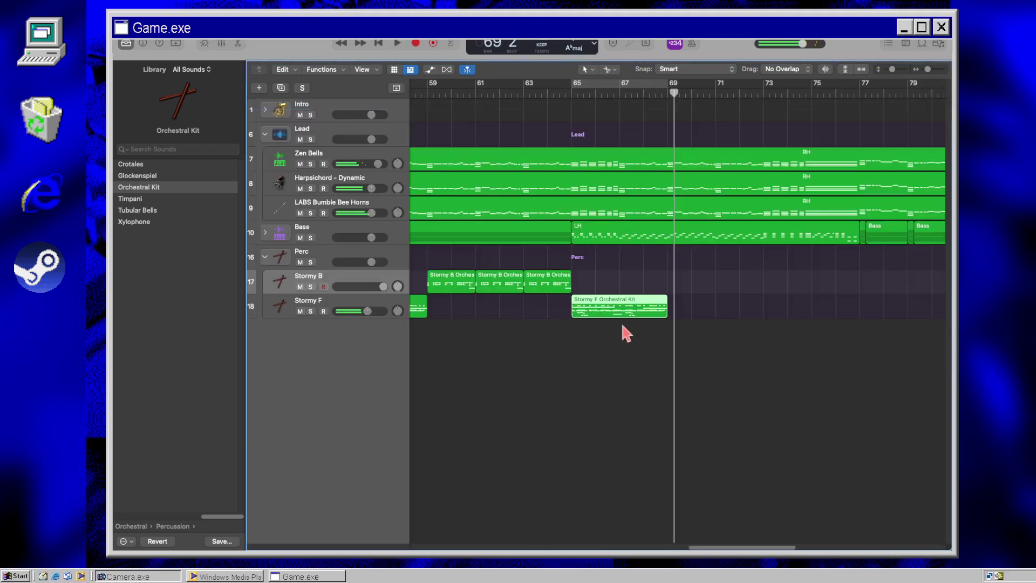
pyautogui.moveTo(582, 317); pyautogui.dragTo(678, 317)
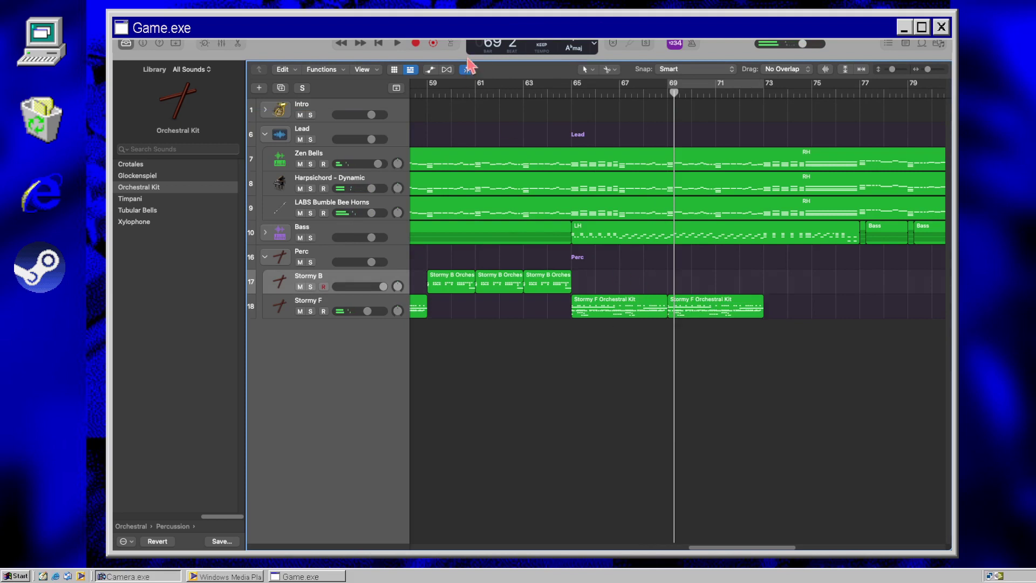
pyautogui.press('space')
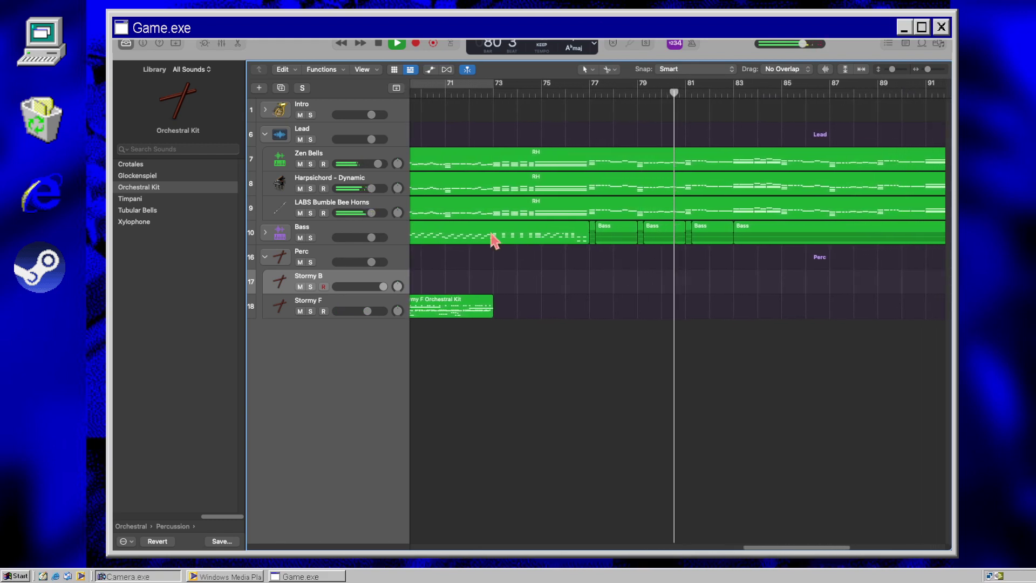
# Step: Expand the Bass stack and audition the BBC Celli Stac part on its own around bar 83
pyautogui.click(265, 233)
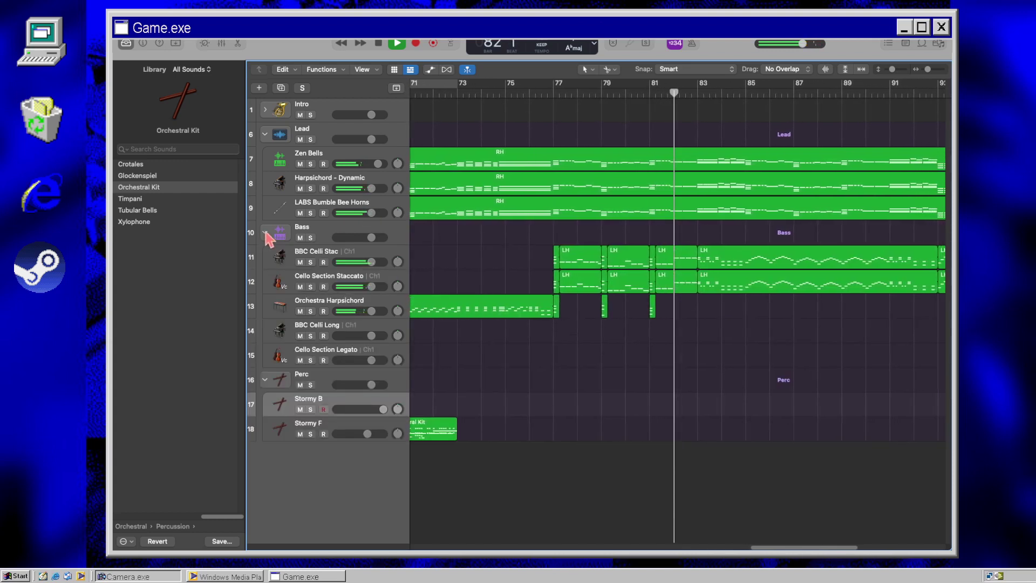
pyautogui.click(311, 262)
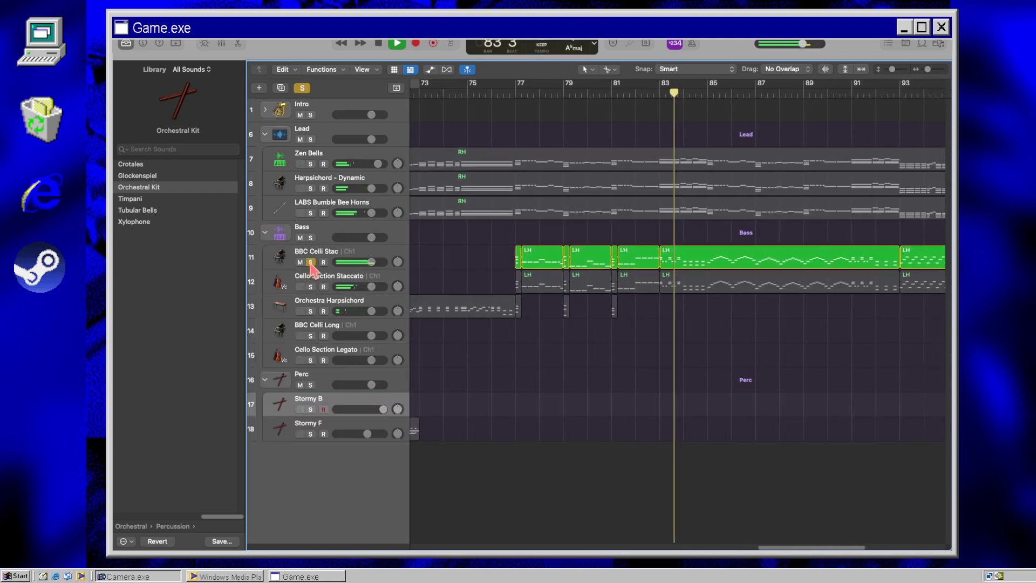
pyautogui.click(311, 262)
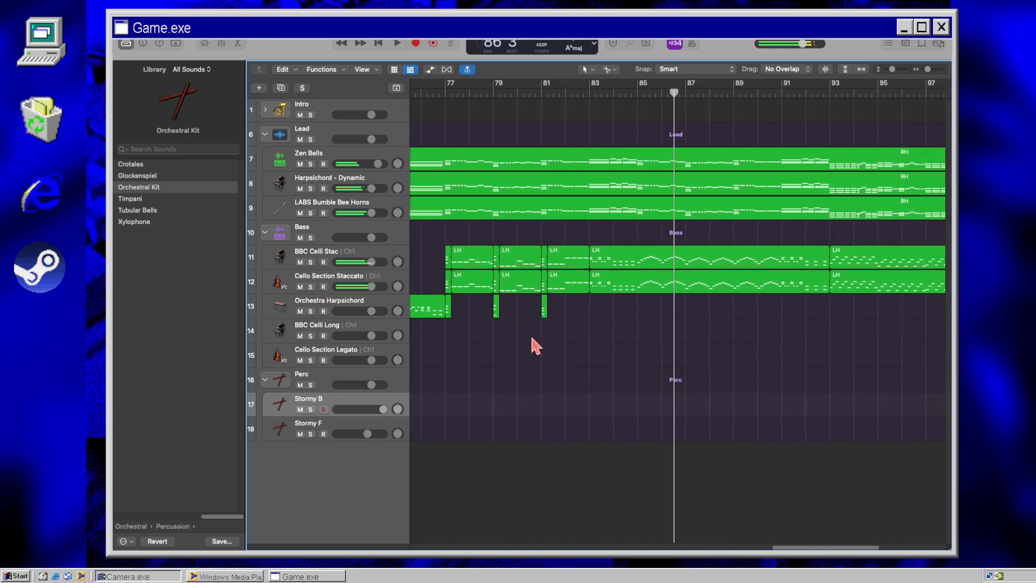
pyautogui.press('space')
pyautogui.press('space')
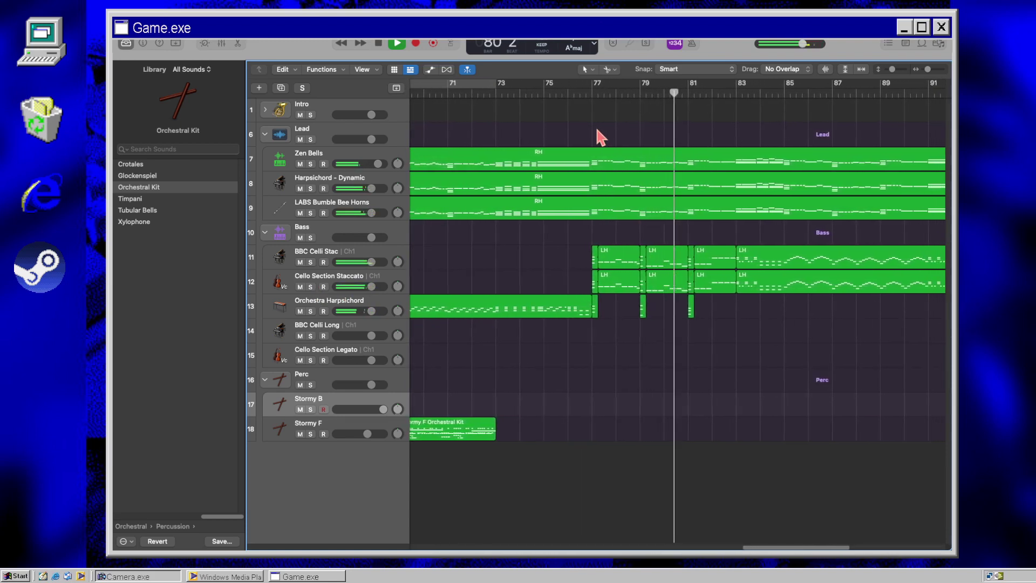
# Step: Copy the three Cello Section Staccato LH regions between bars 77 and 83 onto the Orchestra Harpsichord track and play them back
pyautogui.click(626, 274)
pyautogui.press('space')
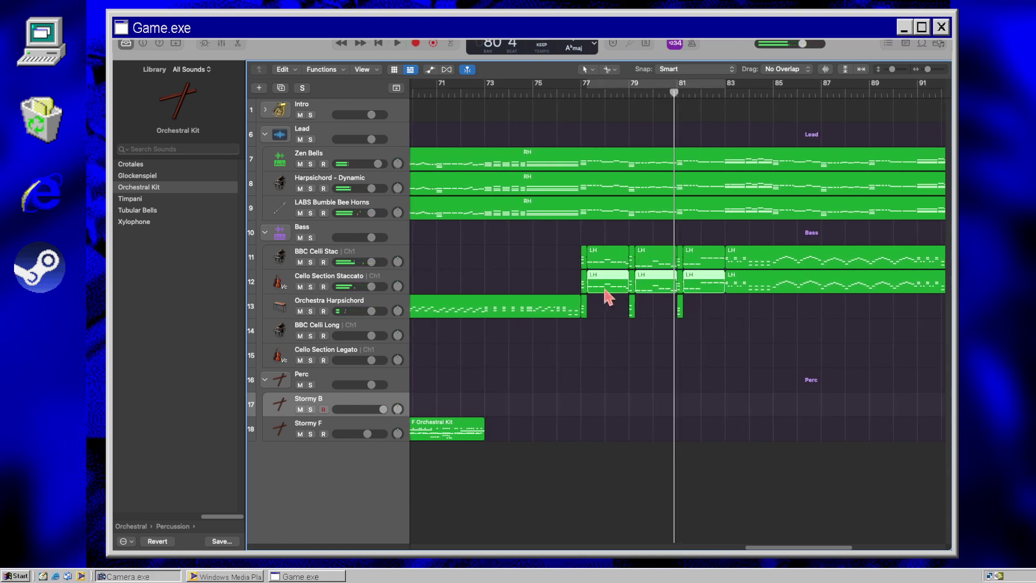
pyautogui.moveTo(607, 296); pyautogui.dragTo(616, 320)
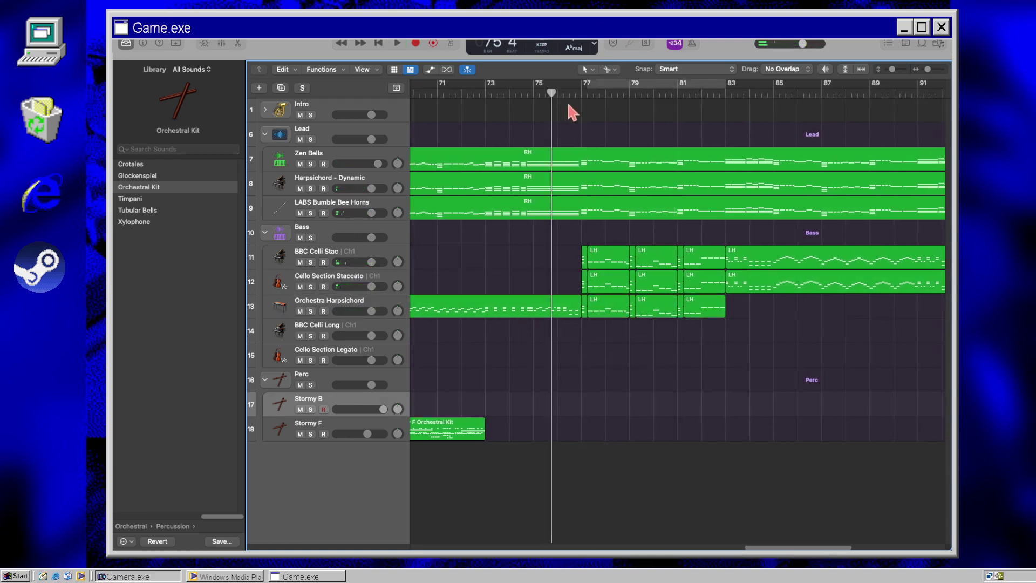
pyautogui.press('space')
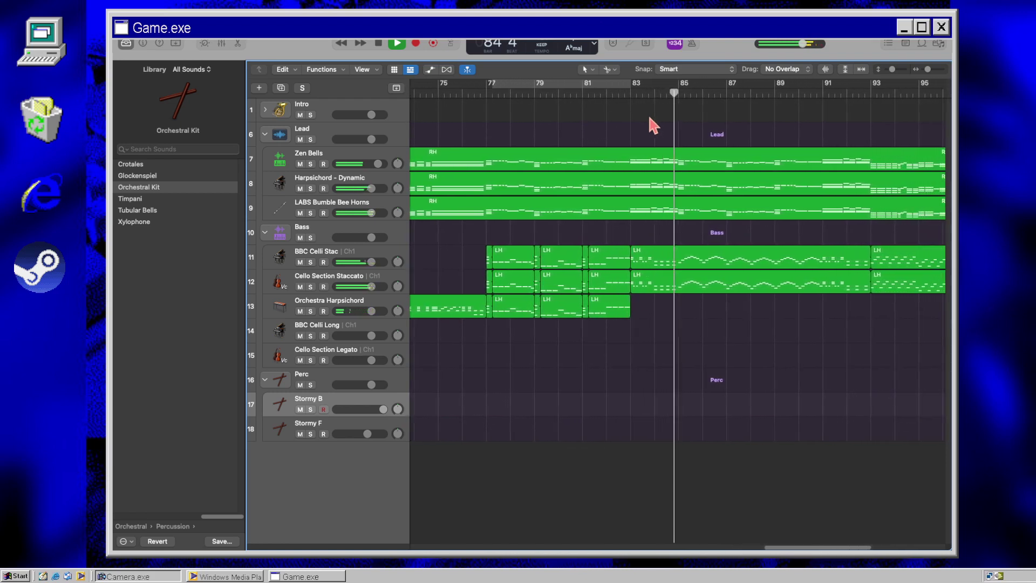
# Step: Split the bar 83 Cello Section Staccato region at bar 85 and copy its first part onto the Orchestra Harpsichord track
pyautogui.press('space')
pyautogui.moveTo(687, 324); pyautogui.dragTo(659, 270)
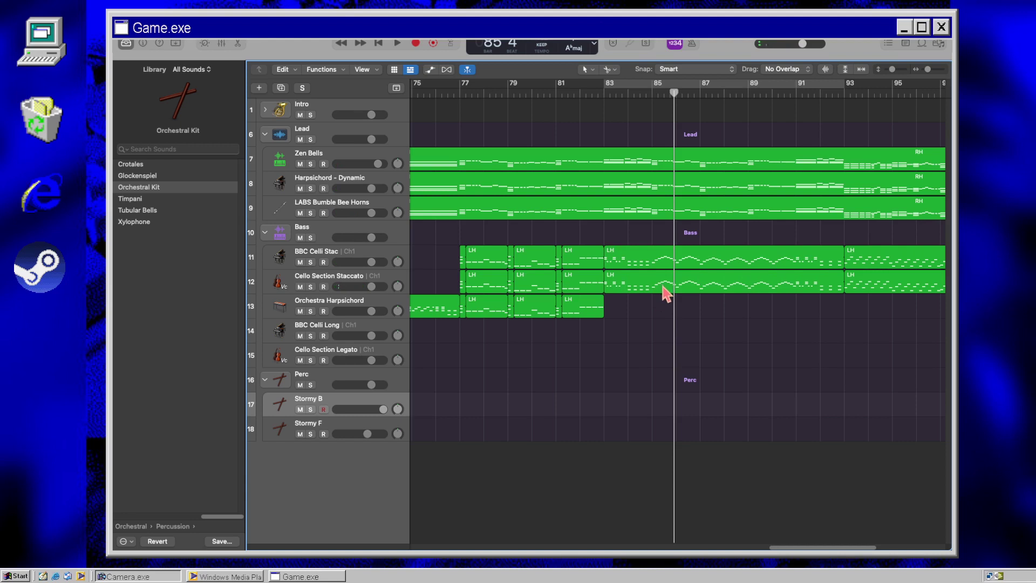
pyautogui.click(653, 288)
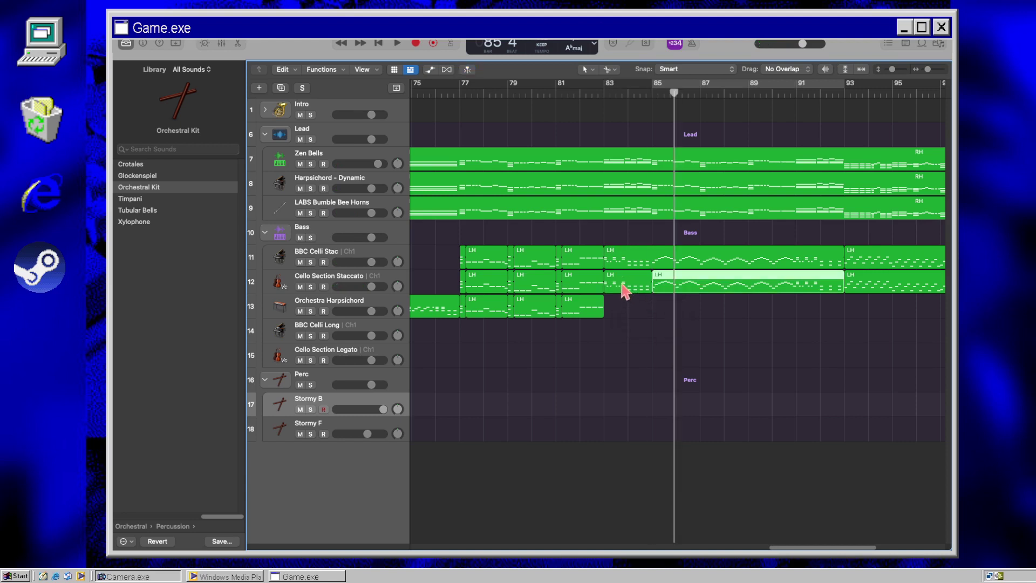
pyautogui.moveTo(624, 290); pyautogui.dragTo(627, 310)
pyautogui.click(446, 95)
pyautogui.press('space')
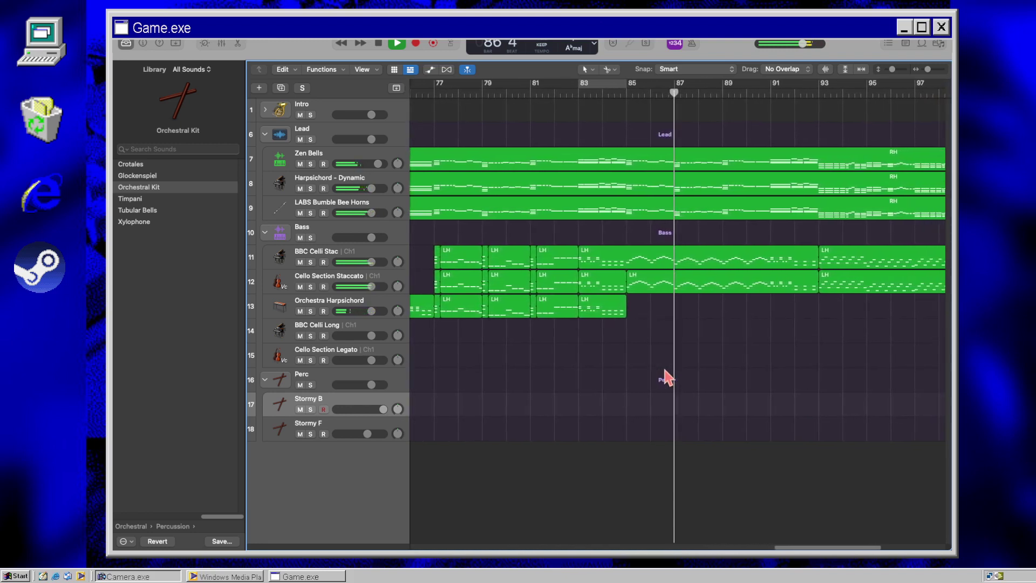
# Step: Split the BBC Celli Stac region at bar 85 and raise the velocity of all notes in both cello regions starting there
pyautogui.press('space')
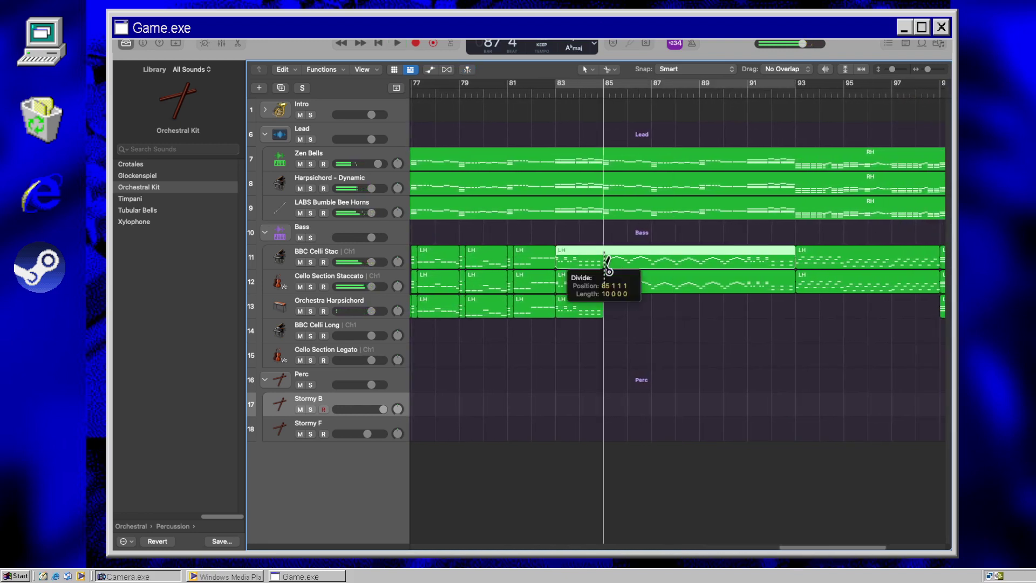
pyautogui.moveTo(721, 335); pyautogui.dragTo(714, 267)
pyautogui.doubleClick(715, 266)
pyautogui.rightClick(644, 242)
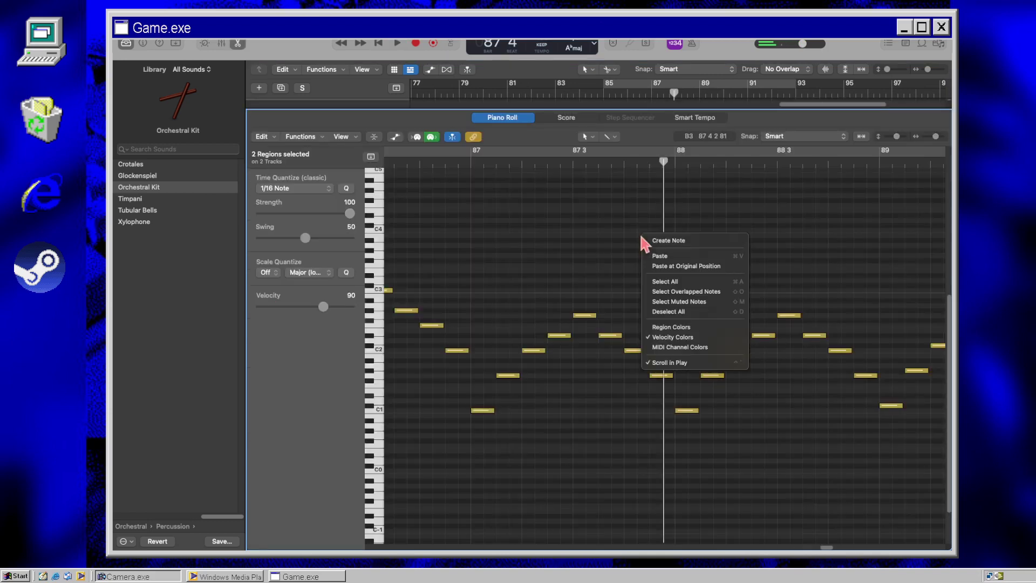
pyautogui.click(672, 282)
pyautogui.press('e')
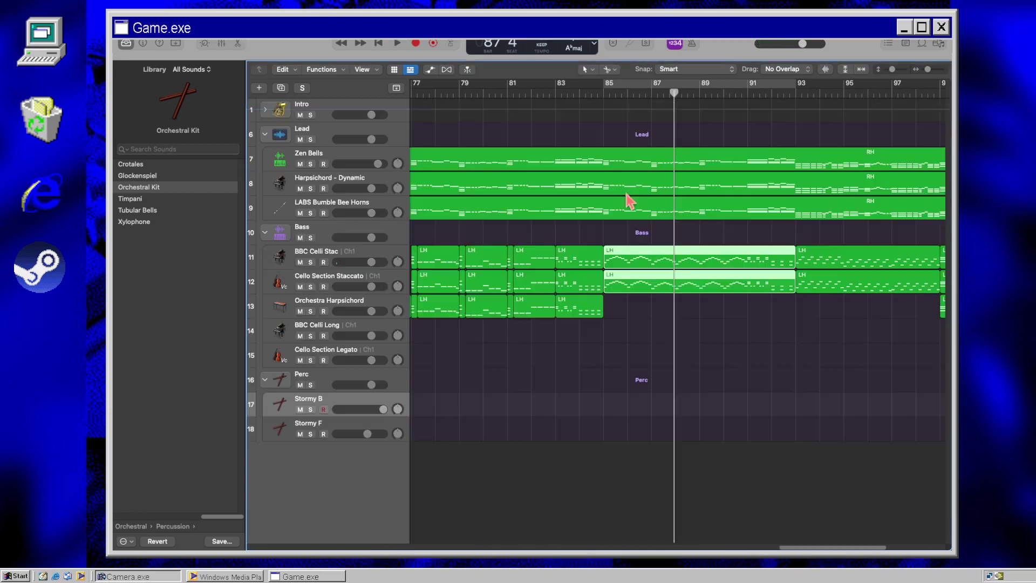
pyautogui.press('e')
pyautogui.press('space')
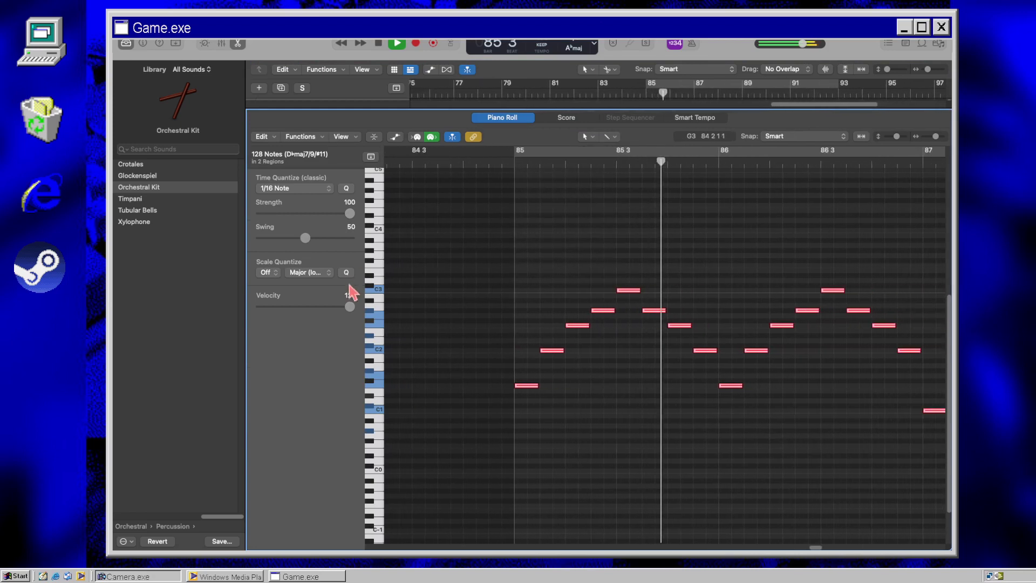
pyautogui.moveTo(349, 307)
pyautogui.mouseDown()
pyautogui.moveTo(331, 307)
pyautogui.moveTo(343, 304)
pyautogui.mouseUp()
pyautogui.click(578, 248)
pyautogui.press('e')
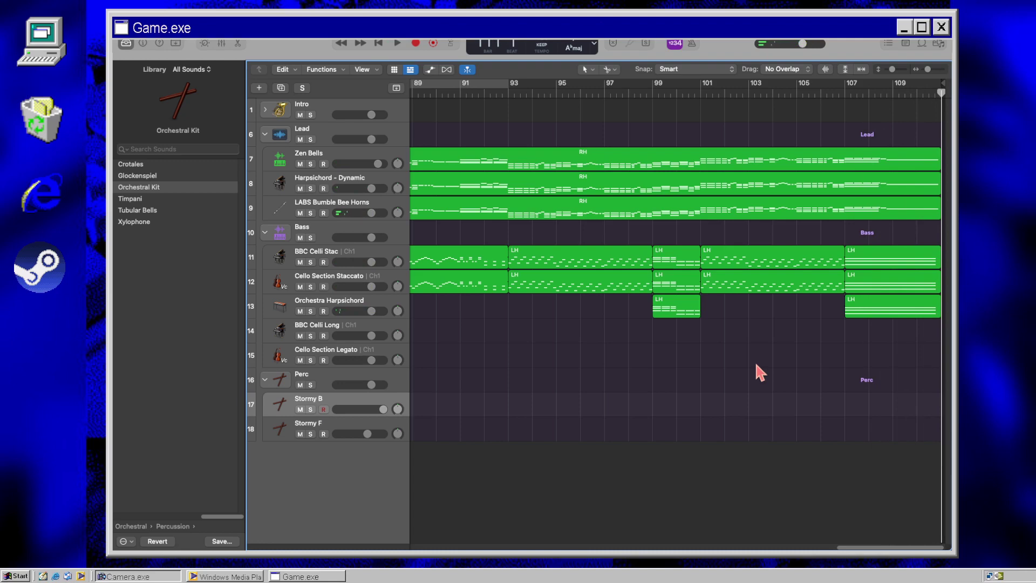
# Step: Play the song from the beginning, expand the Intro stack and check the BBC Horns Long notes in the Piano Roll
pyautogui.press('Return')
pyautogui.press('space')
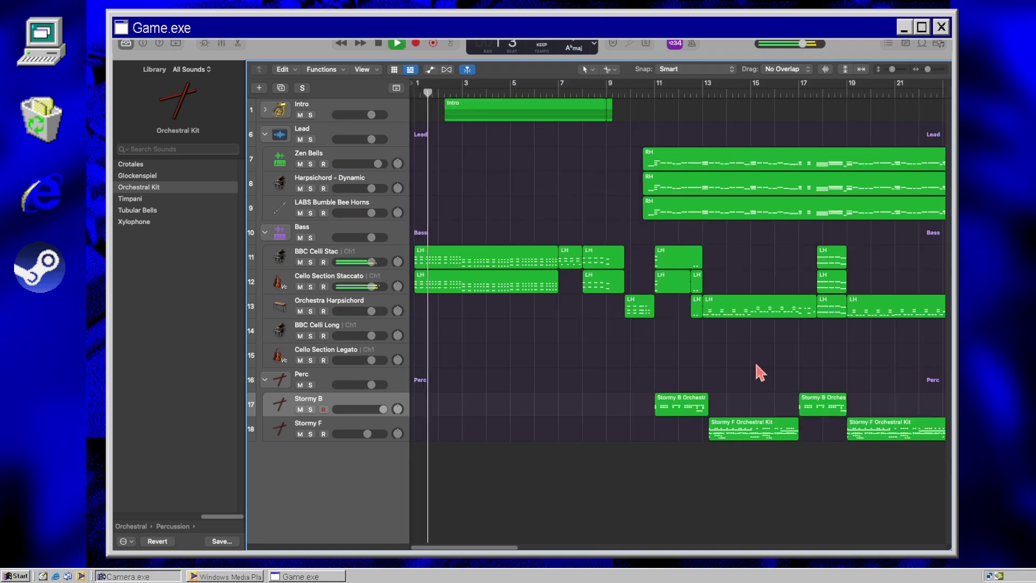
pyautogui.click(265, 110)
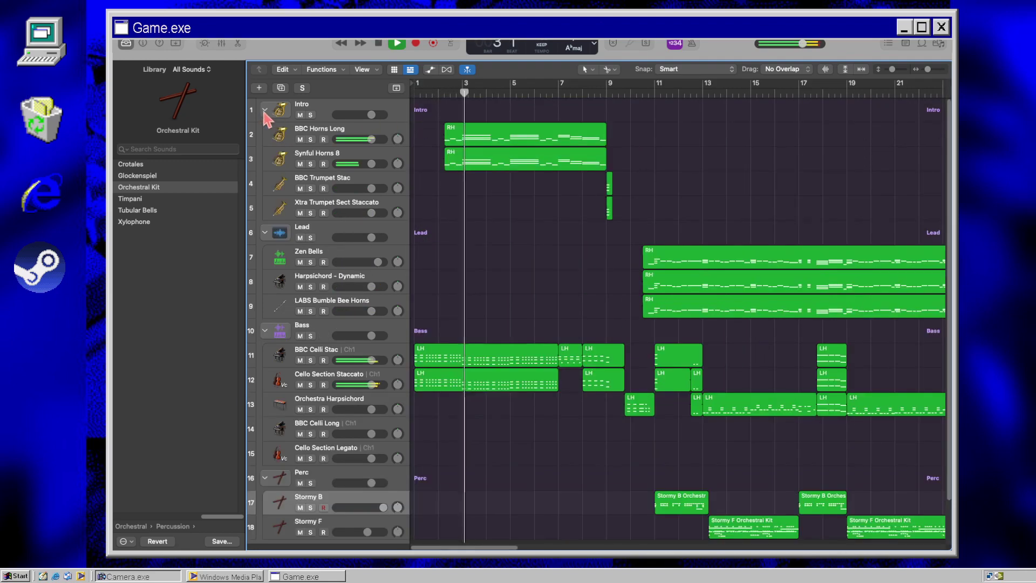
pyautogui.press('space')
pyautogui.doubleClick(509, 143)
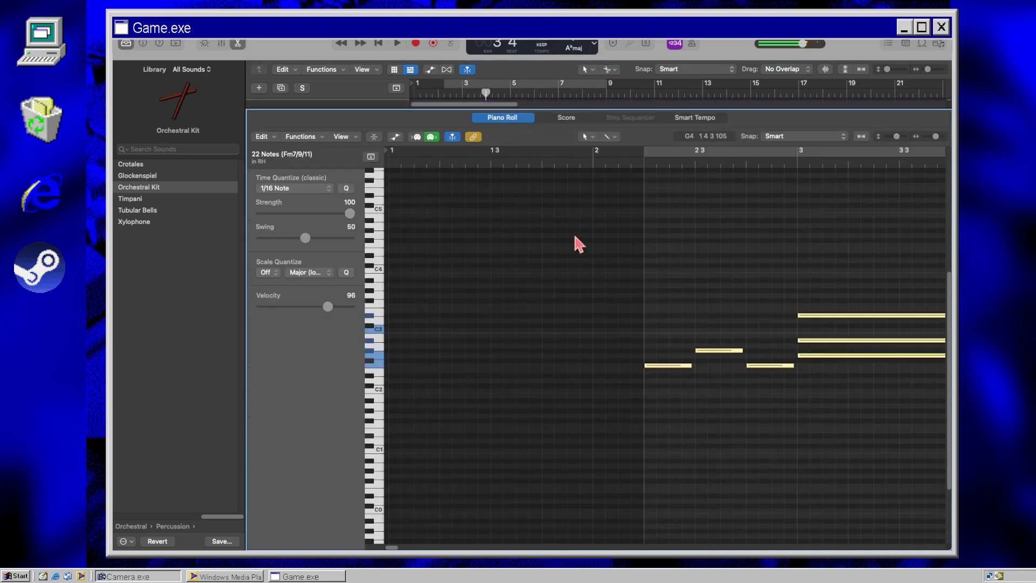
pyautogui.press('e')
pyautogui.press('Return')
pyautogui.press('space')
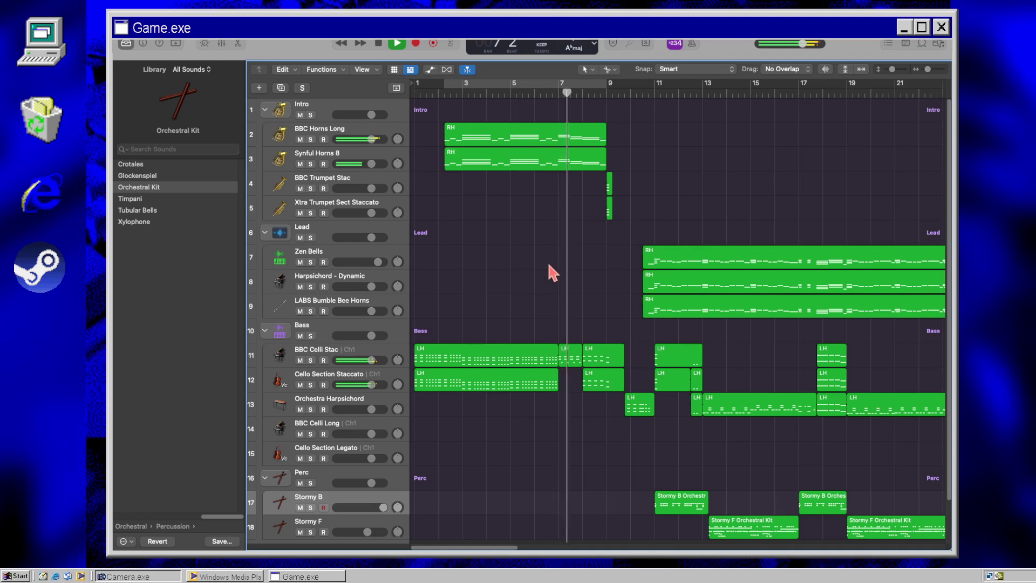
pyautogui.scroll(-2, 499, 373)
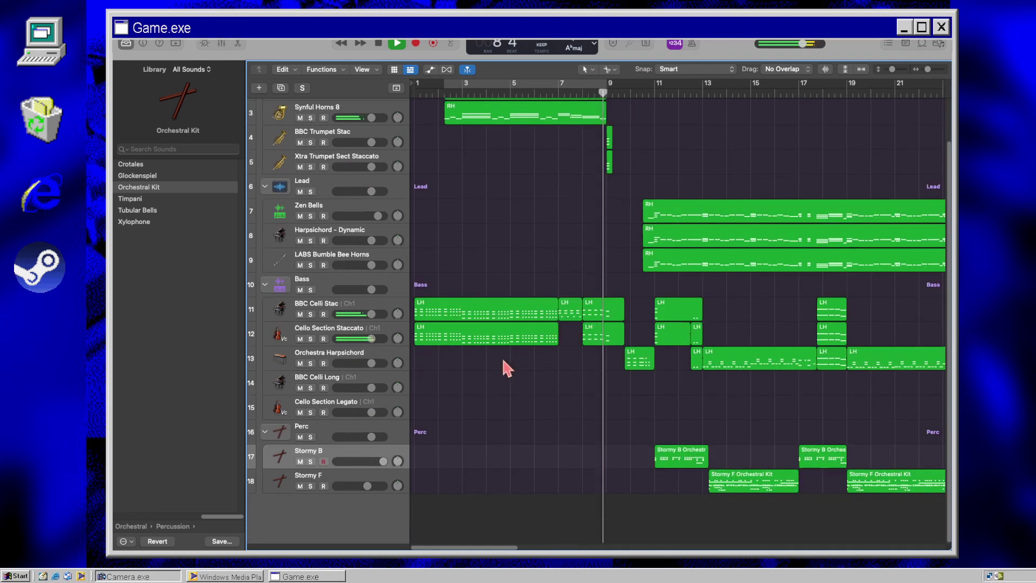
pyautogui.press('space')
# Step: Compare the BBC Celli Stac and Cello Section Staccato tracks in solo from the song's start, then restore the full mix
pyautogui.click(310, 314)
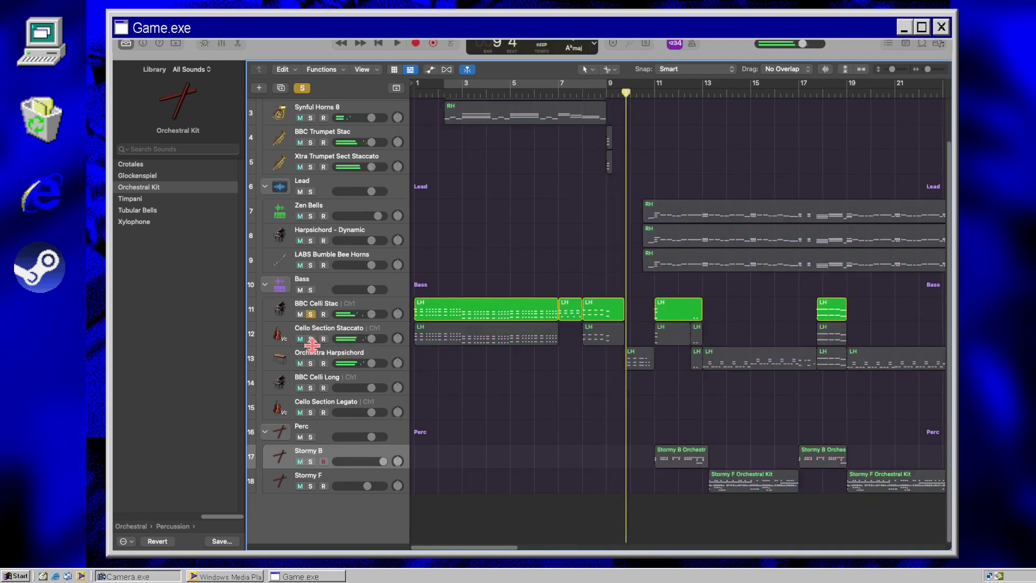
pyautogui.click(310, 338)
pyautogui.press('space')
pyautogui.click(310, 314)
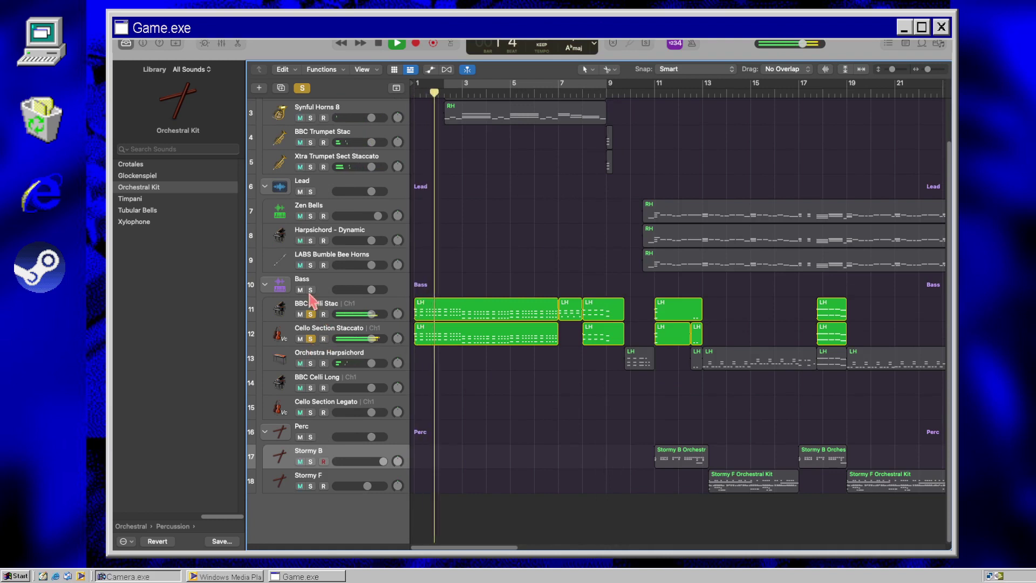
pyautogui.click(310, 314)
pyautogui.click(311, 338)
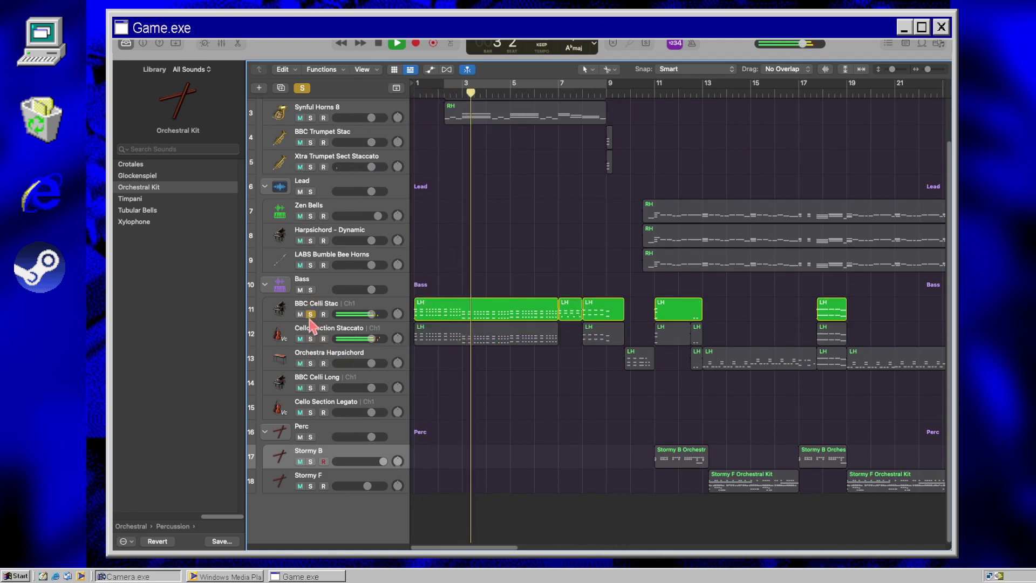
pyautogui.click(311, 314)
# Step: Listen through the Lead entrance up to bar 17 and select the LABS Bumble Bee Horns track
pyautogui.scroll(2, 486, 410)
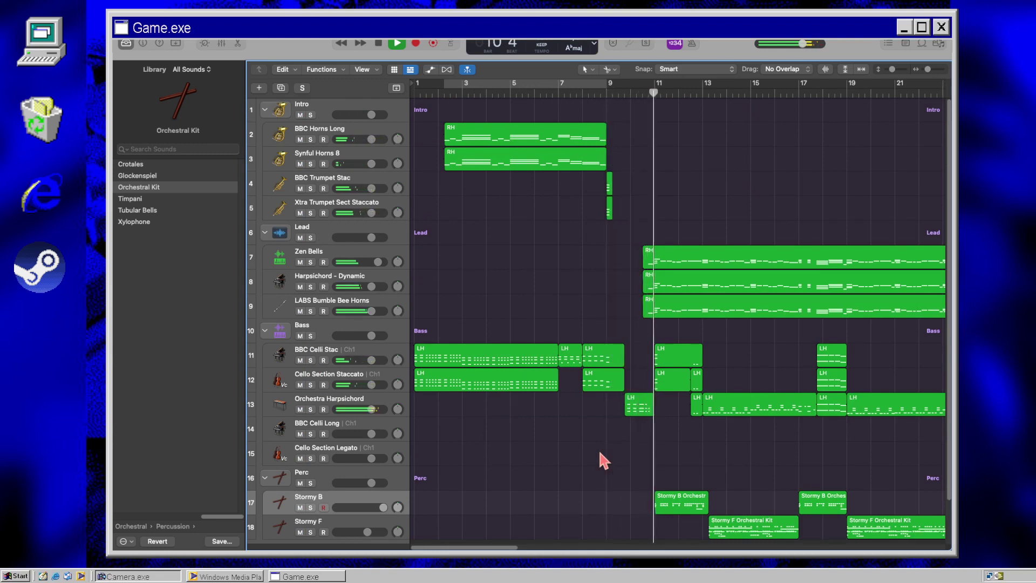
pyautogui.scroll(-2, 599, 453)
pyautogui.hscroll(1, 599, 453)
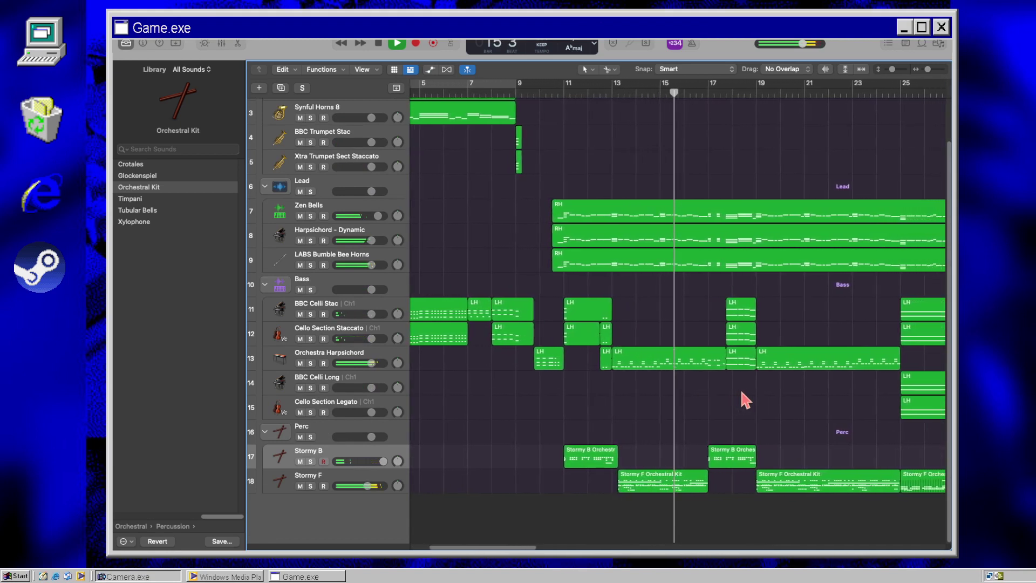
pyautogui.click(331, 261)
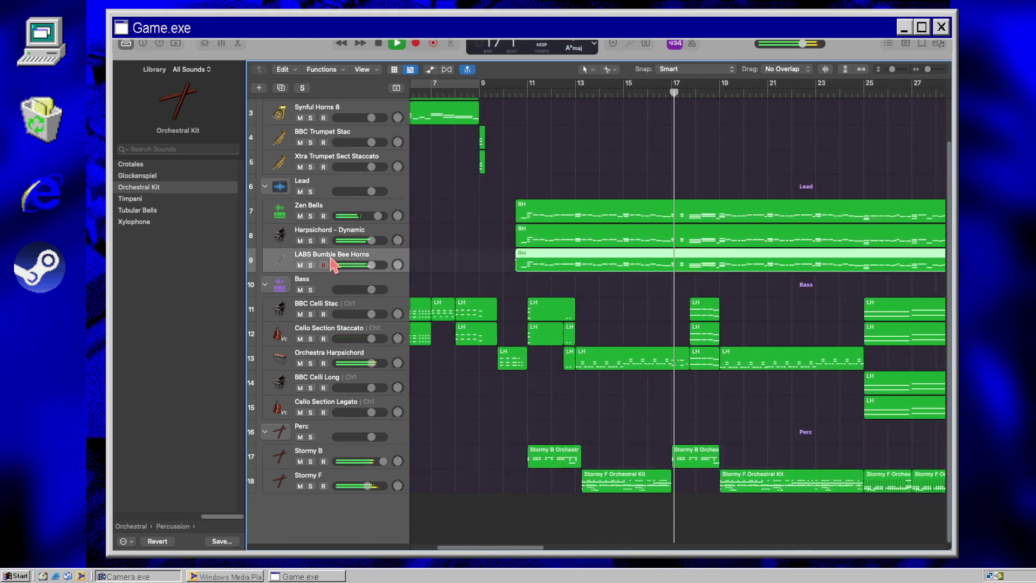
pyautogui.press('space')
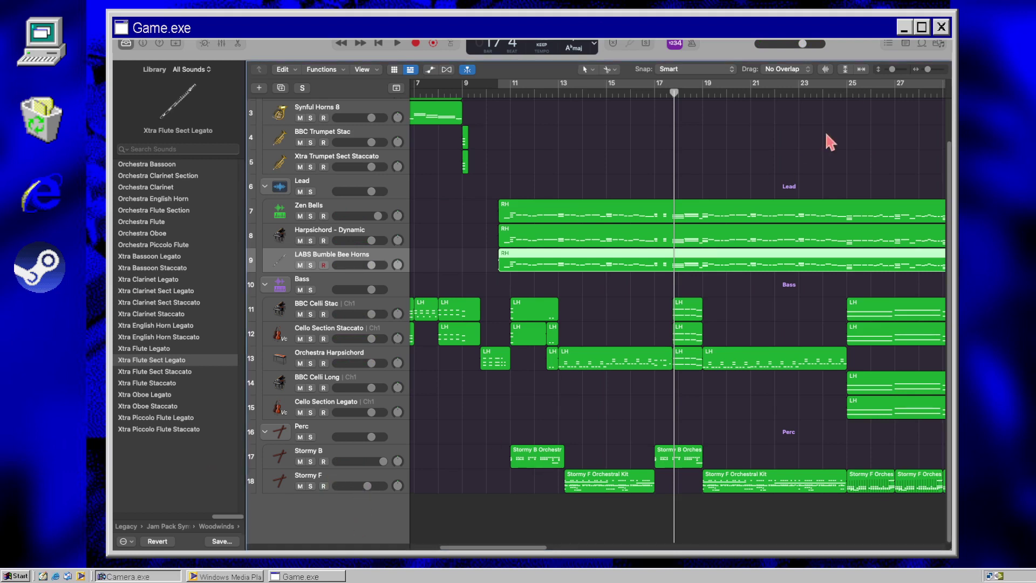
# Step: Add the lines "Epic Maracas sounding thing" and "Erhu Solo" to the project notes
pyautogui.click(905, 44)
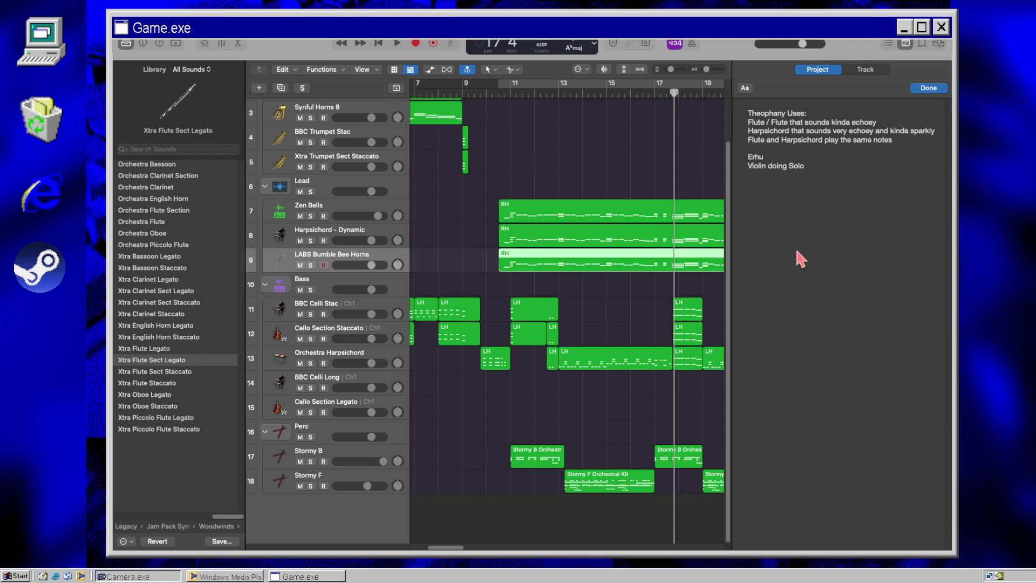
pyautogui.click(798, 225)
pyautogui.write('Epic Maracas sounding thing')
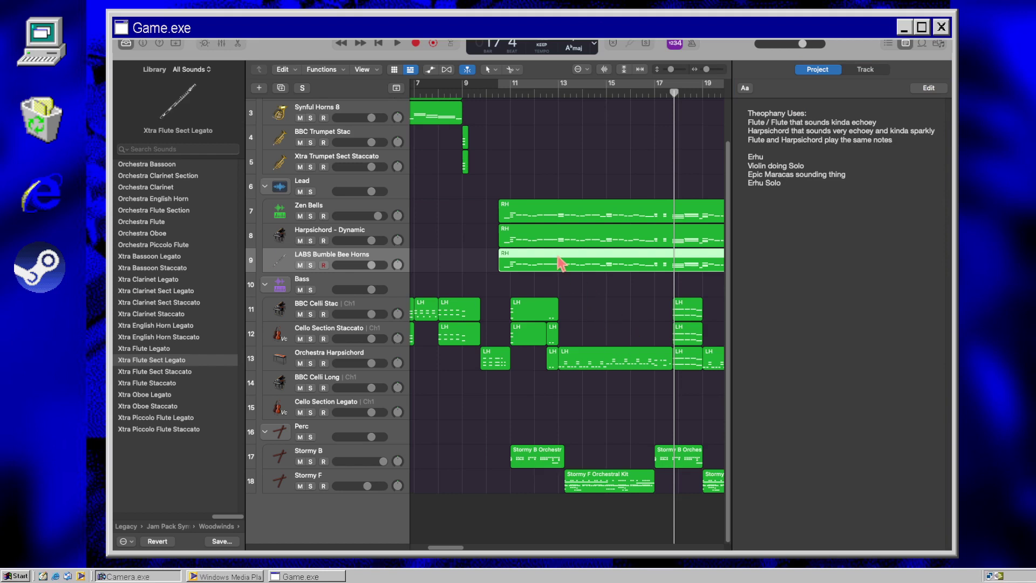
# Step: Play the song from about bar 10 with the Lead stack in solo to hear its layers together
pyautogui.click(502, 170)
pyautogui.press('space')
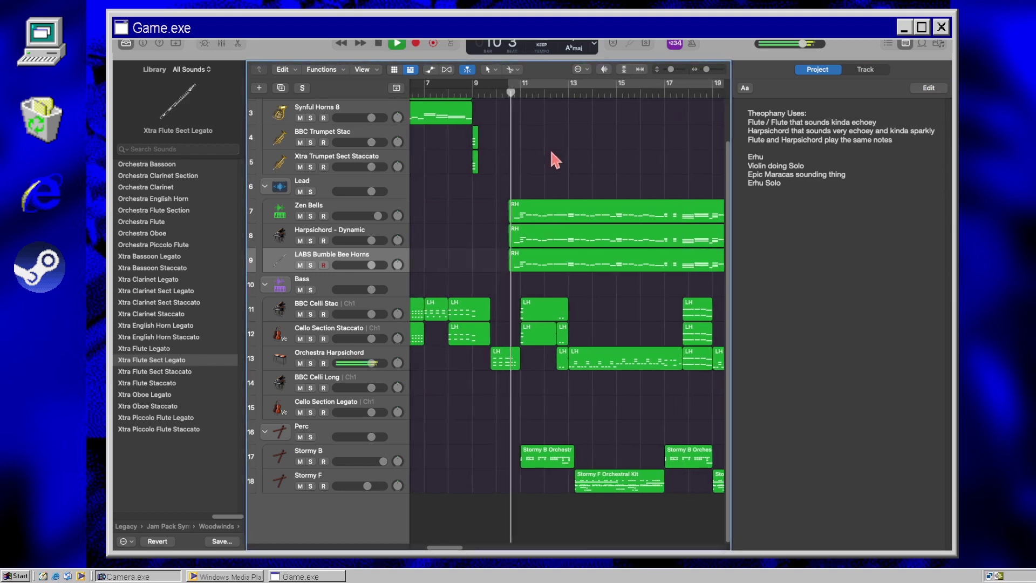
pyautogui.click(310, 191)
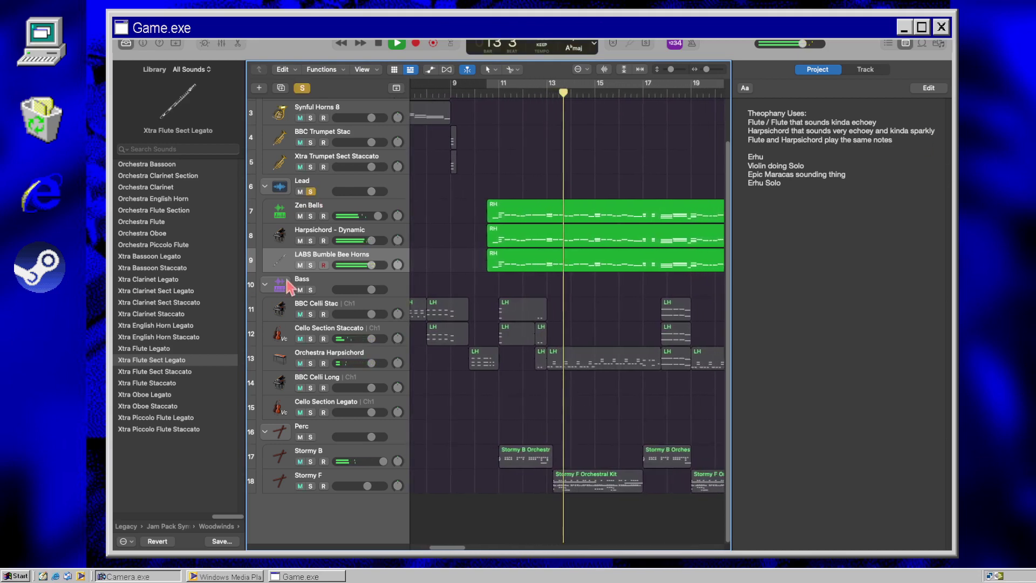
pyautogui.press('space')
# Step: Check the channel setup of the LABS Bumble Bee Horns track and rename the track as Xtra Flute Sect Legato
pyautogui.click(125, 44)
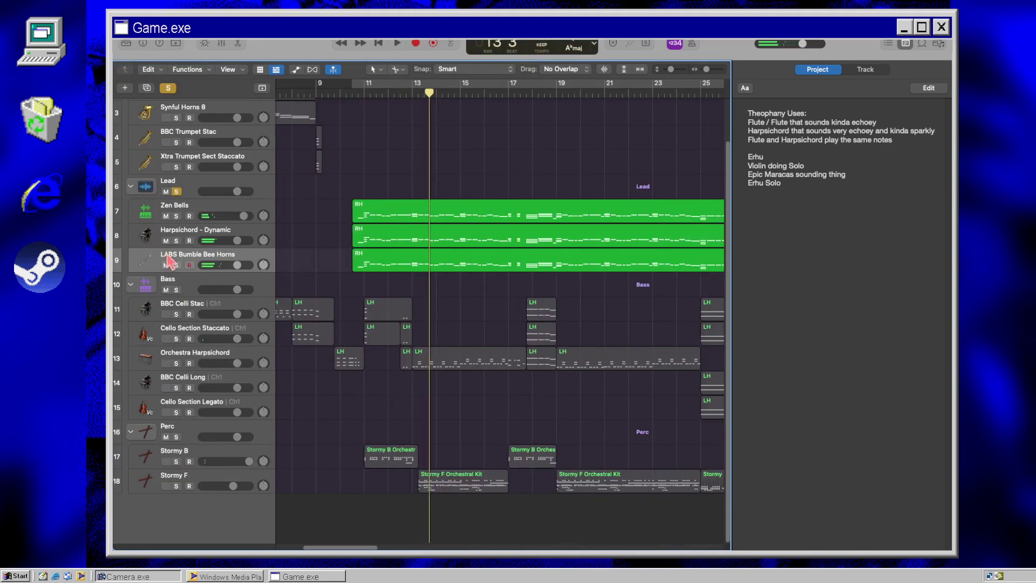
pyautogui.click(143, 44)
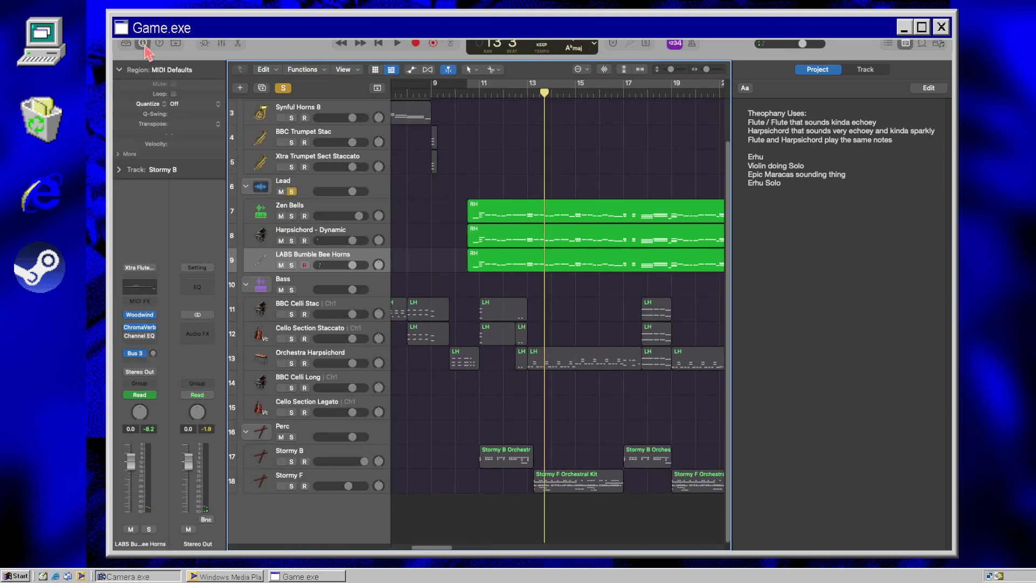
pyautogui.click(127, 45)
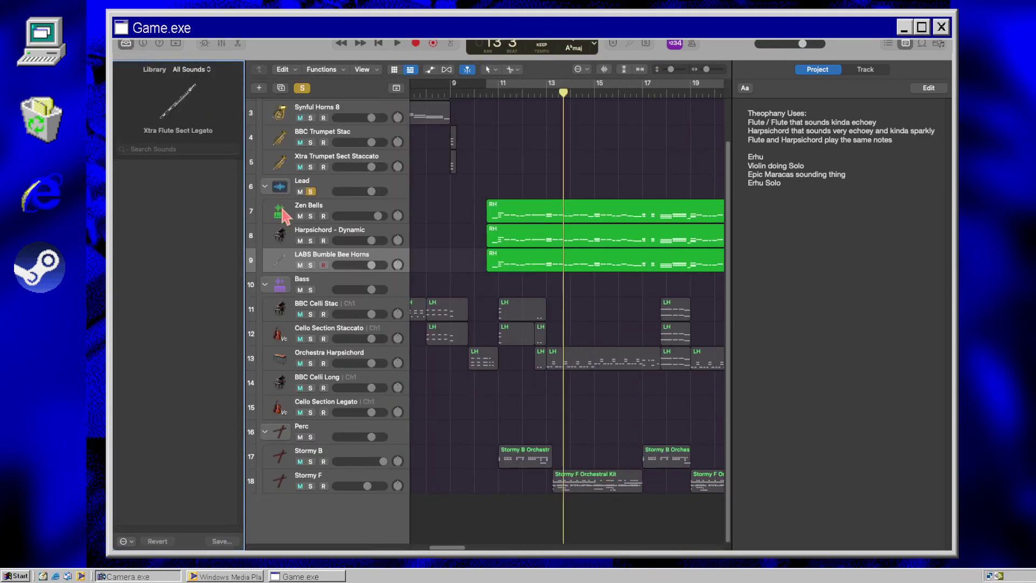
pyautogui.doubleClick(309, 255)
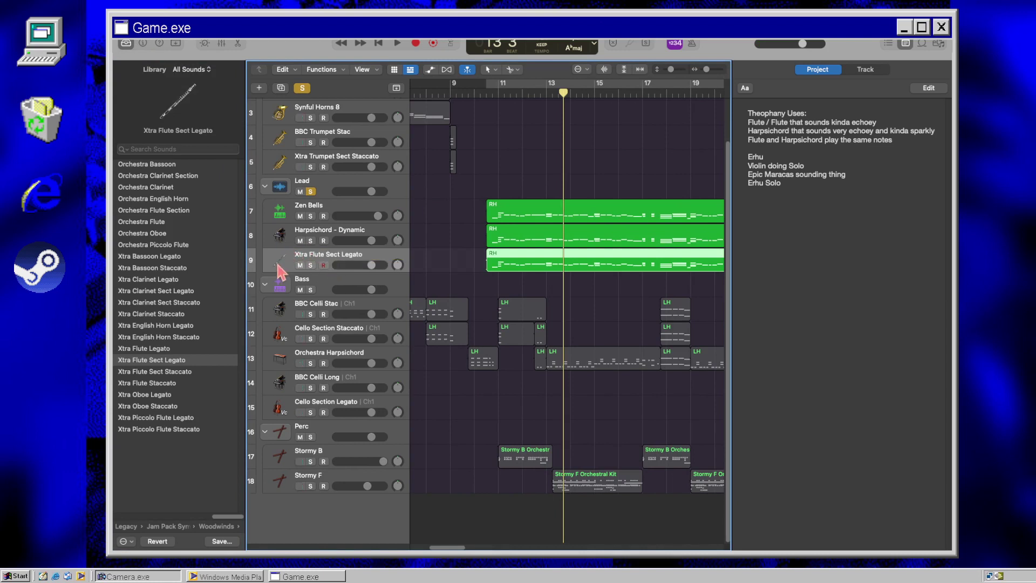
# Step: Duplicate the Xtra Flute Sect Legato track below Zen Bells in the Lead stack and load the Chinese Erhu Violin sound on the copy
pyautogui.press('super+d')
pyautogui.moveTo(280, 267); pyautogui.dragTo(288, 212)
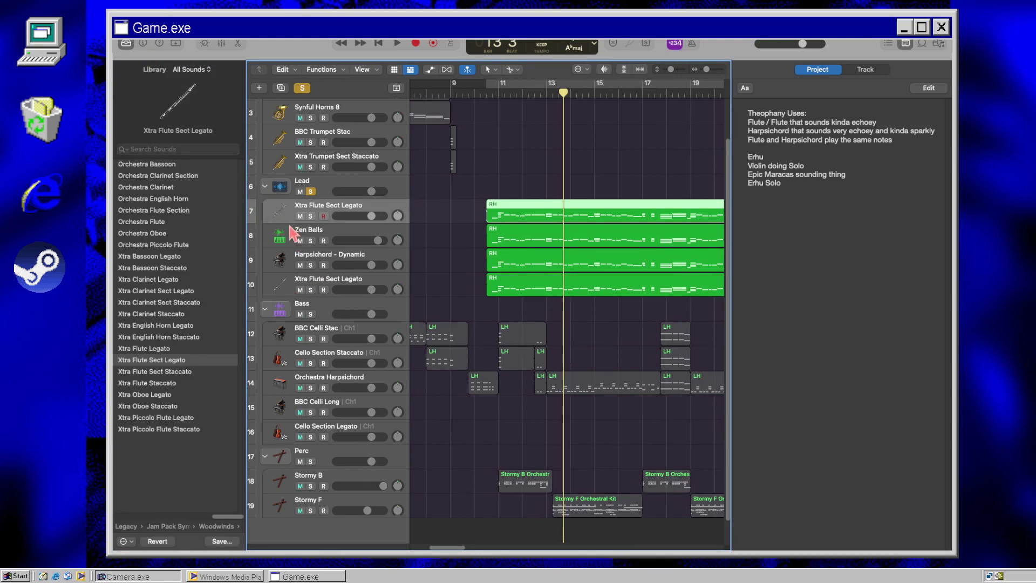
pyautogui.click(159, 149)
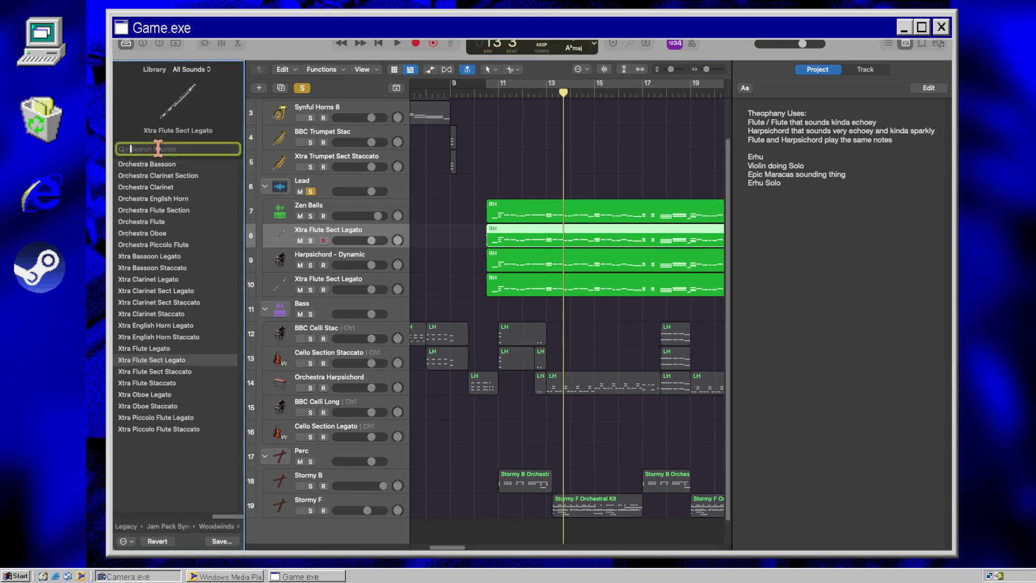
pyautogui.write('erhu')
pyautogui.click(169, 182)
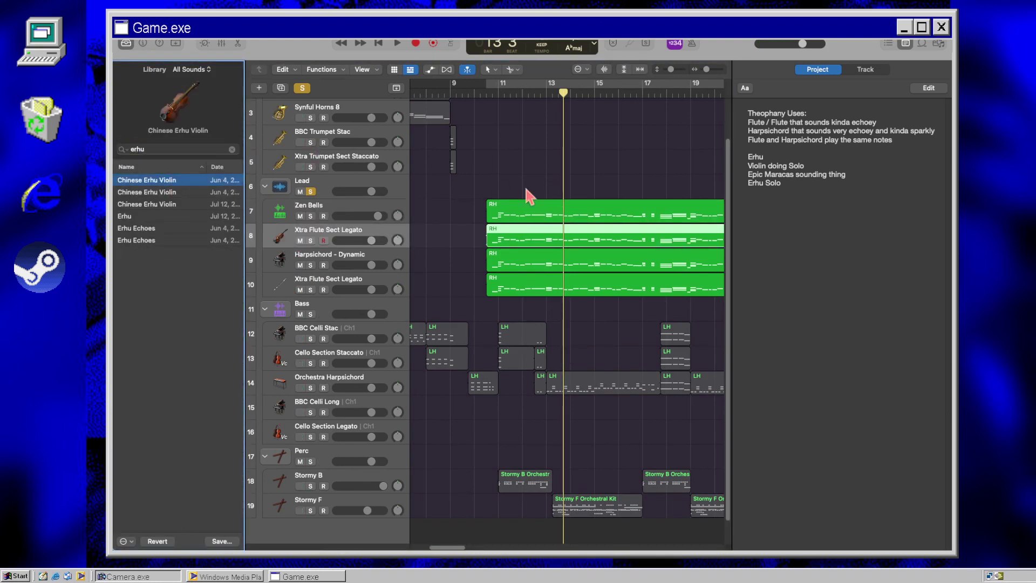
# Step: Solo only the new erhu track instead of the Lead stack and play its RH region with cycling on
pyautogui.click(310, 241)
pyautogui.click(311, 191)
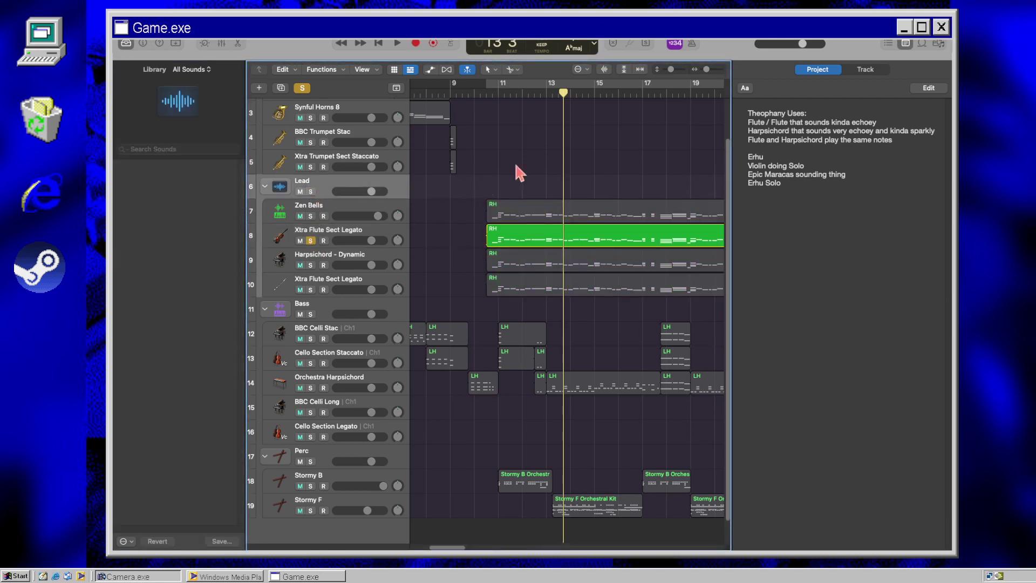
pyautogui.press('c')
pyautogui.press('space')
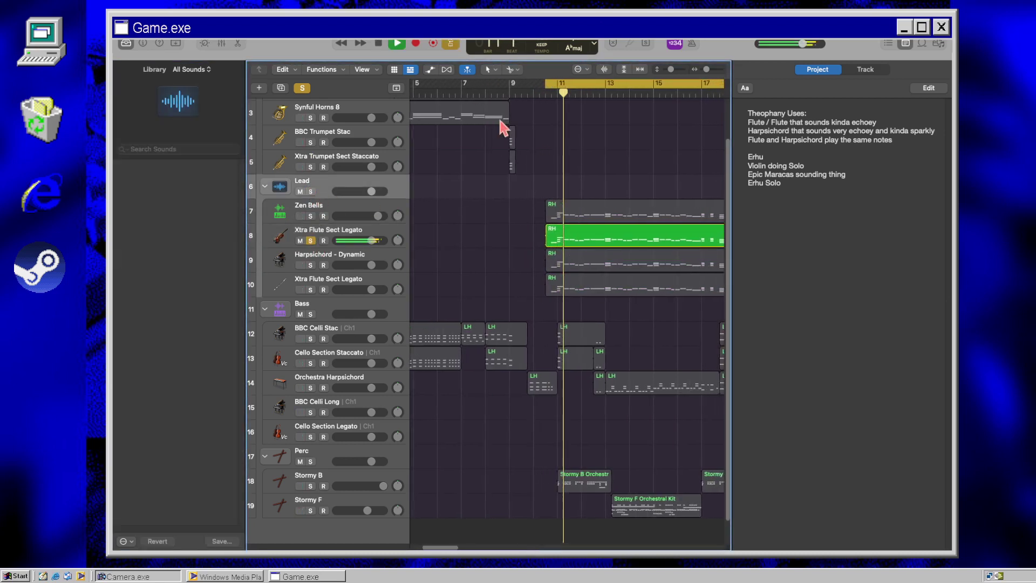
# Step: Transpose all notes of the erhu track's RH region down 12 semitones in the Piano Roll and play the result
pyautogui.press('space')
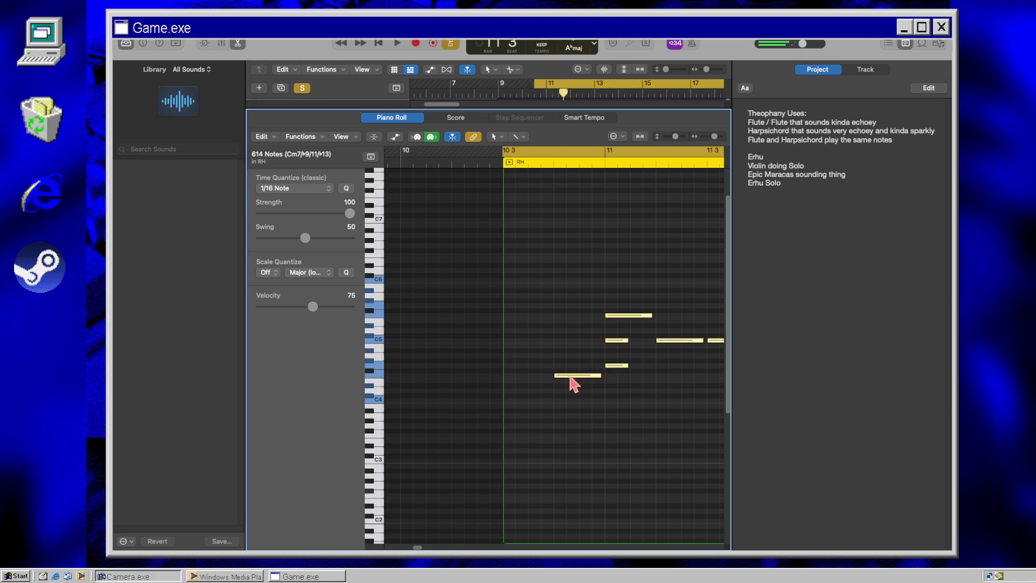
pyautogui.moveTo(572, 384); pyautogui.dragTo(574, 444)
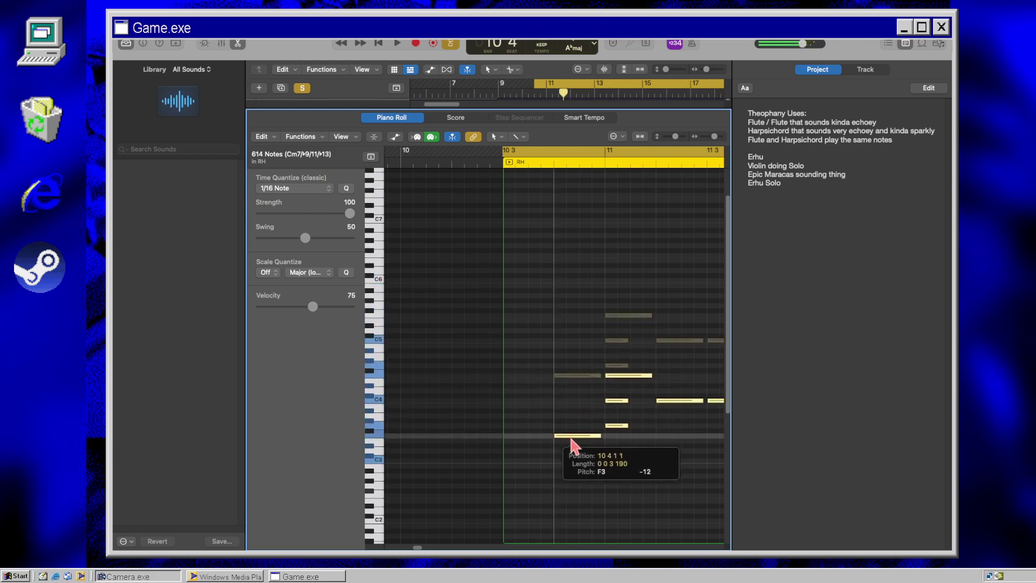
pyautogui.press('space')
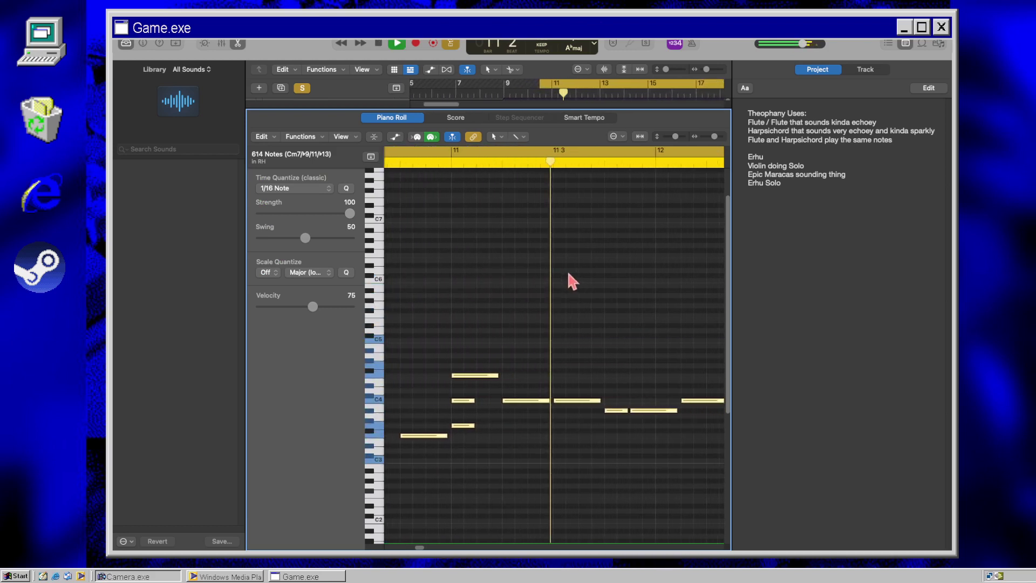
pyautogui.press('e')
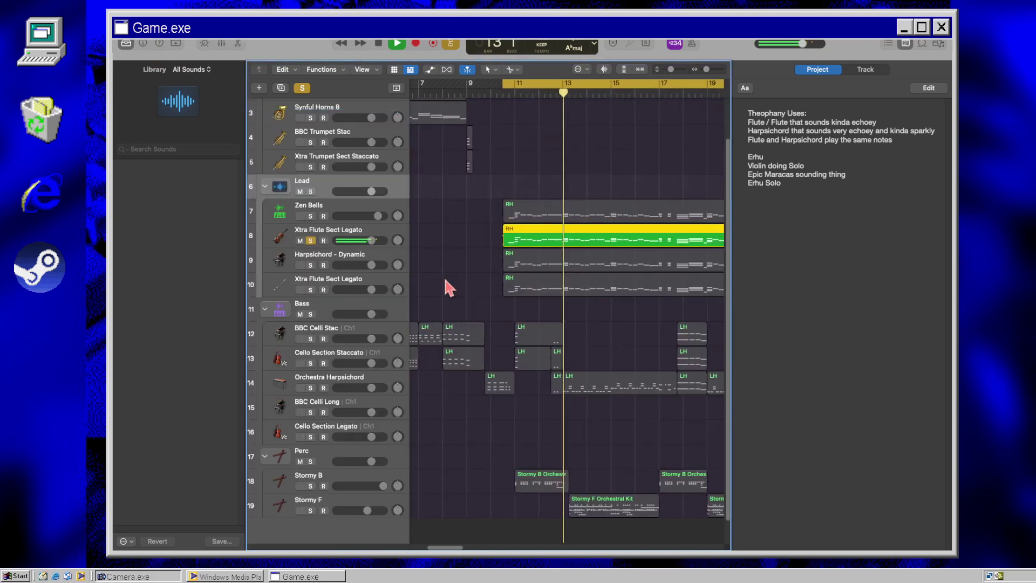
# Step: Replace the Channel EQ on the erhu track's channel strip with a ChromaVerb reverb
pyautogui.click(302, 242)
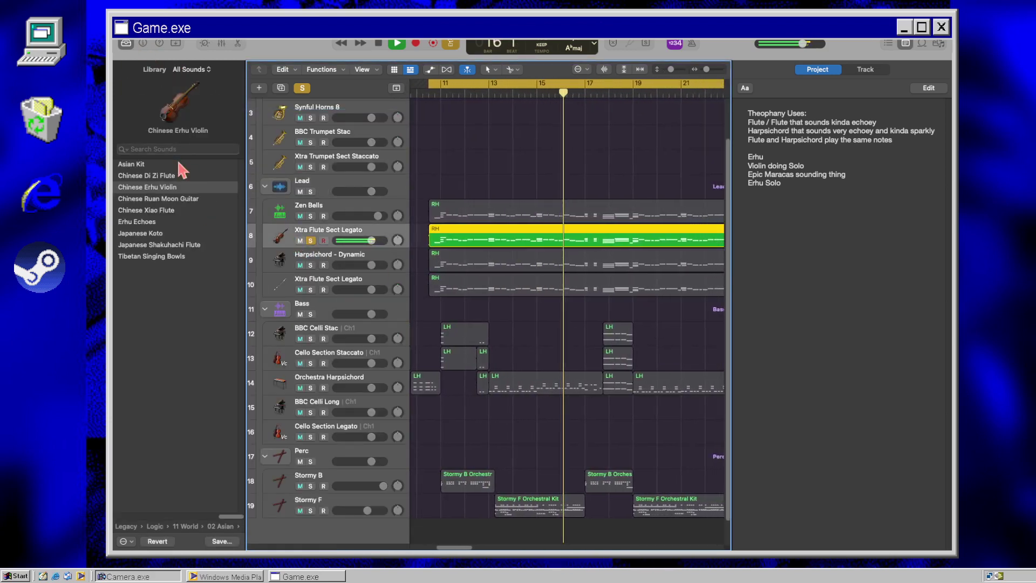
pyautogui.click(144, 44)
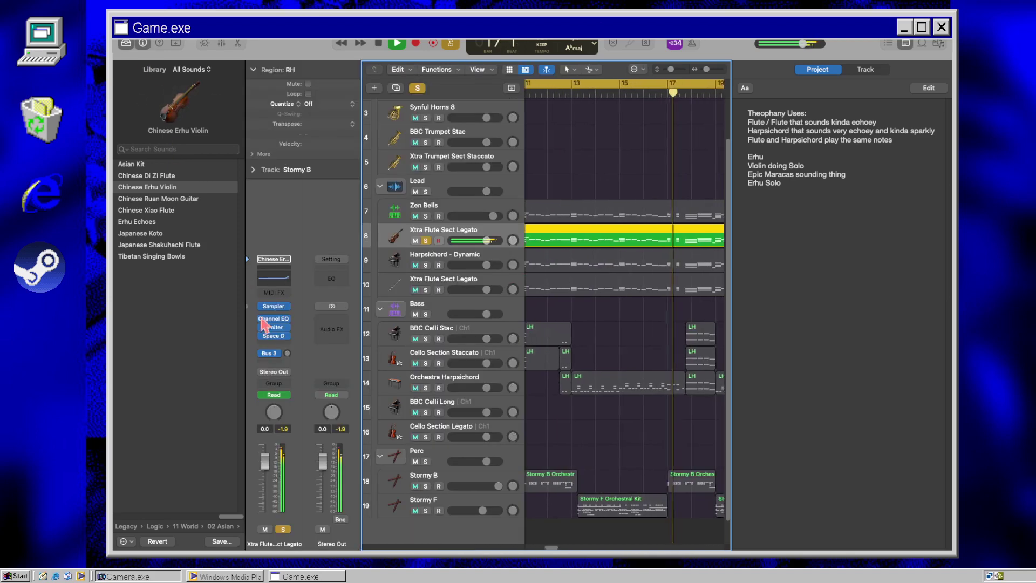
pyautogui.click(290, 325)
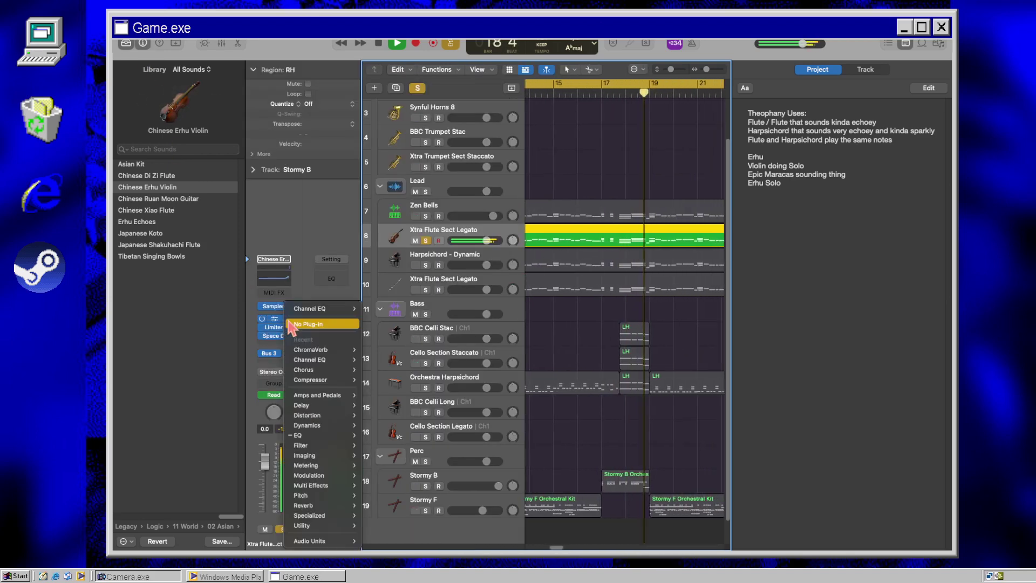
pyautogui.click(317, 352)
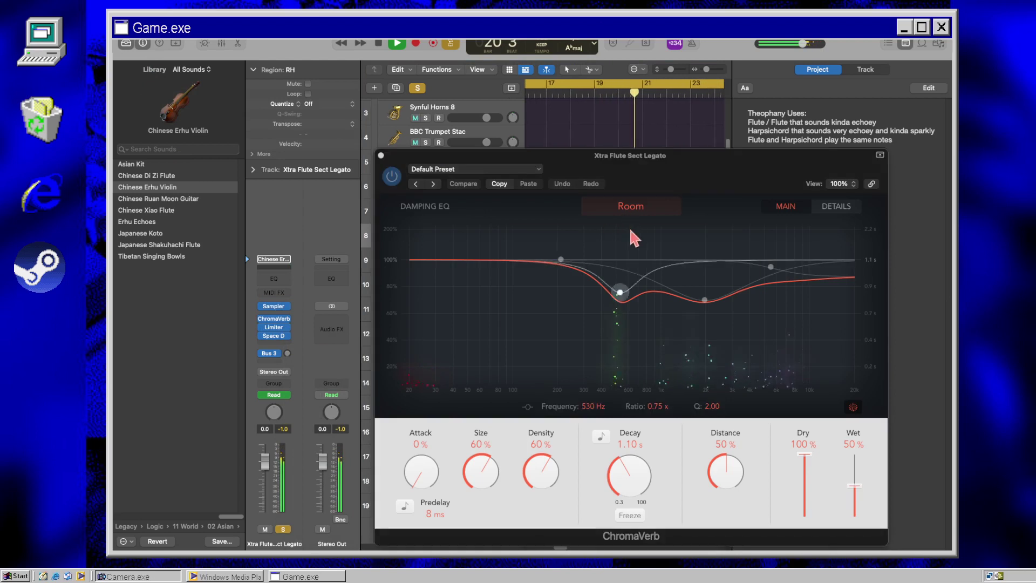
pyautogui.click(630, 207)
pyautogui.click(381, 156)
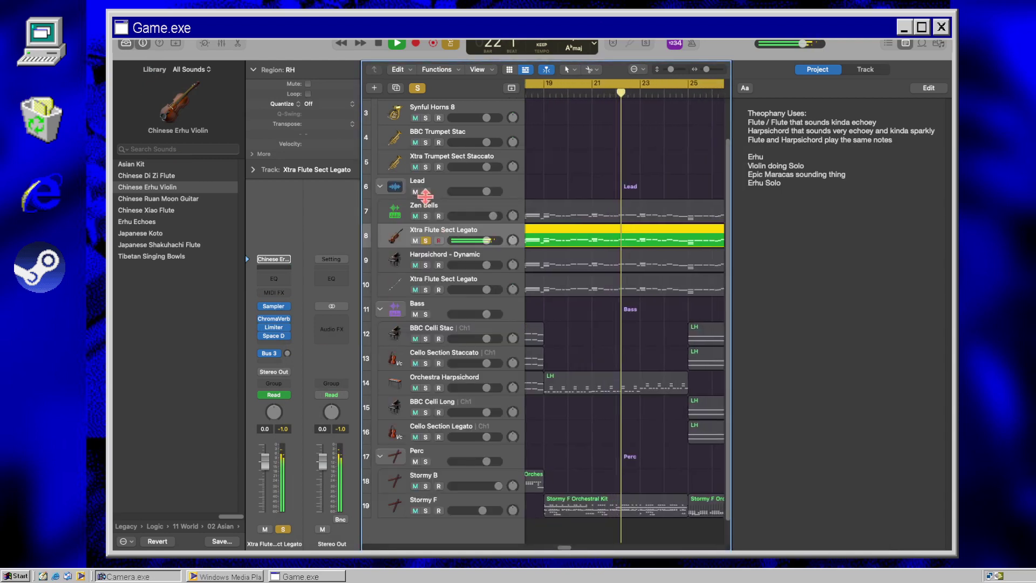
# Step: Listen to the erhu together with the whole Lead stack in solo, and hide the inspector
pyautogui.click(426, 192)
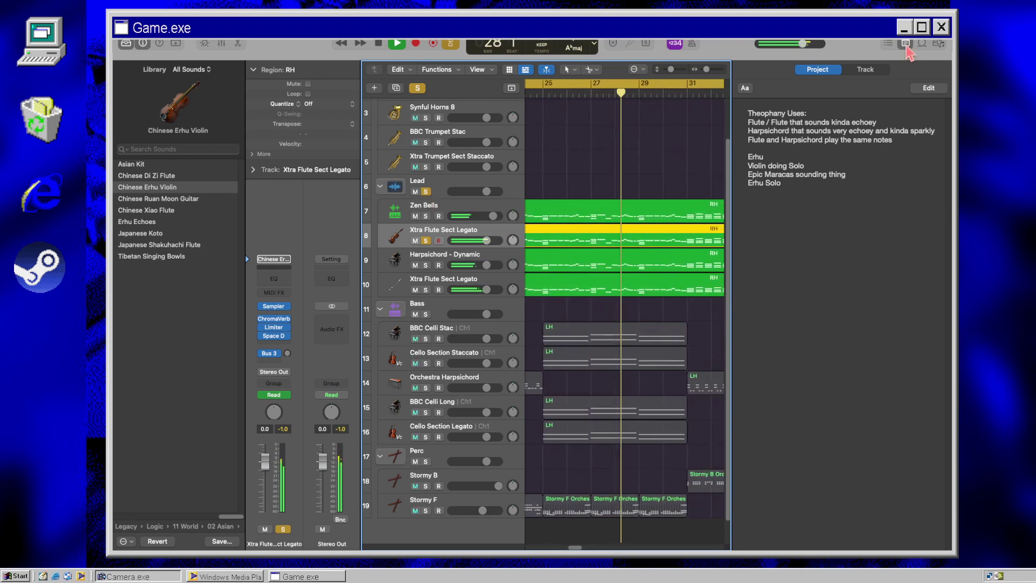
pyautogui.press('i')
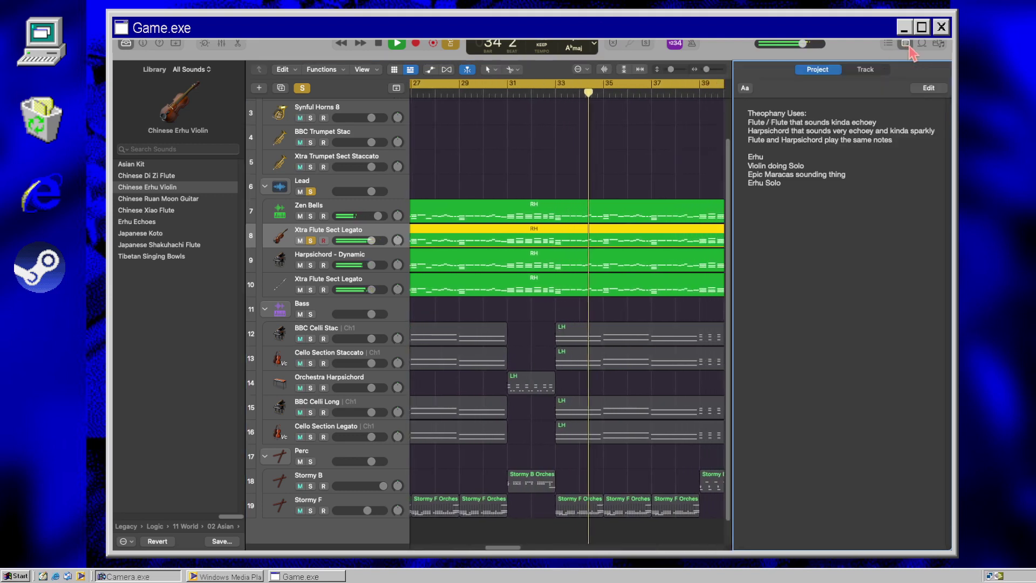
pyautogui.click(748, 90)
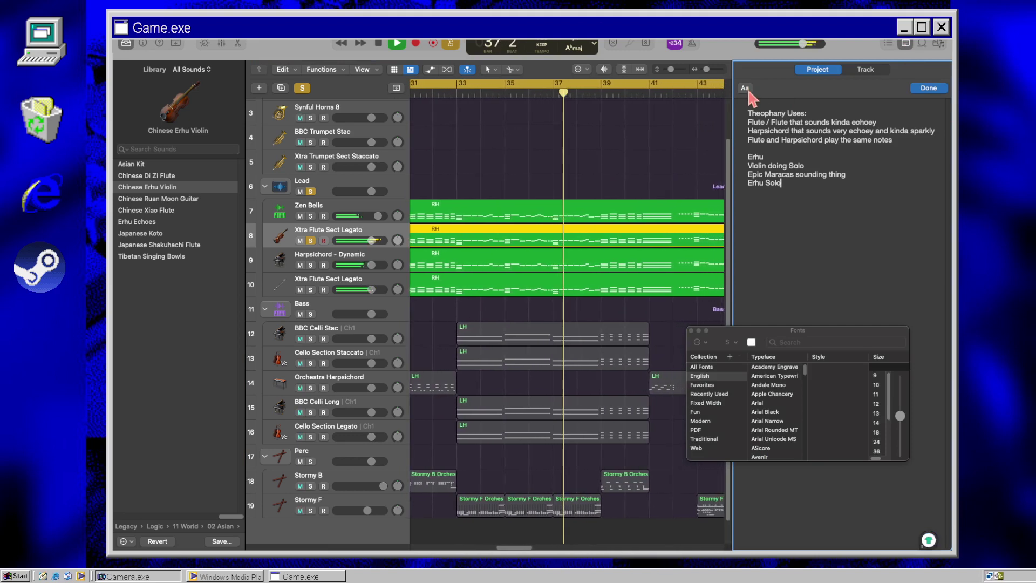
pyautogui.click(691, 331)
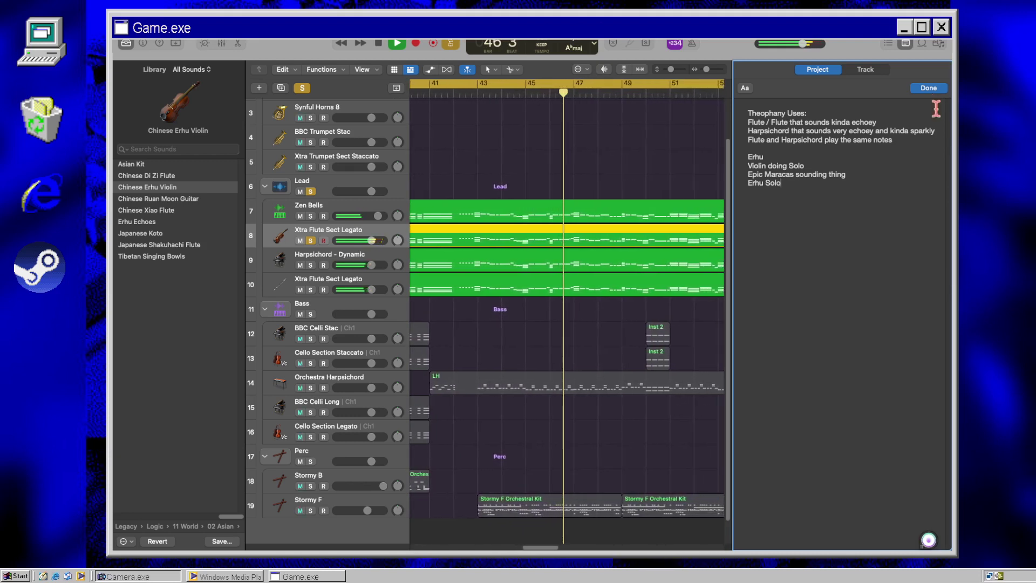
pyautogui.click(929, 90)
# Step: Stop playback, open the erhu region in the Piano Roll and play its notes from just before bar 43
pyautogui.press('space')
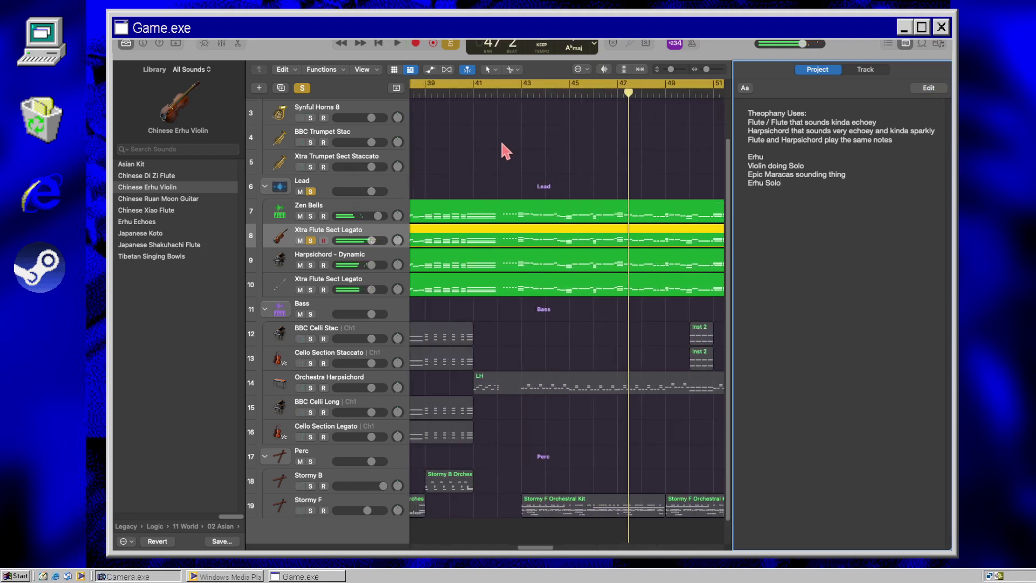
pyautogui.doubleClick(514, 234)
pyautogui.press('e')
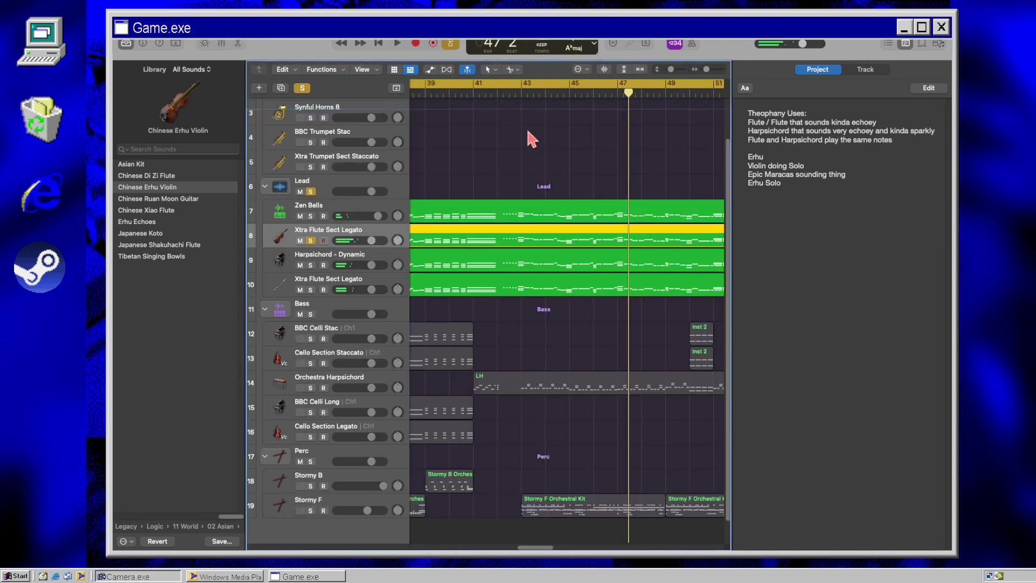
pyautogui.click(497, 95)
pyautogui.press('e')
pyautogui.press('space')
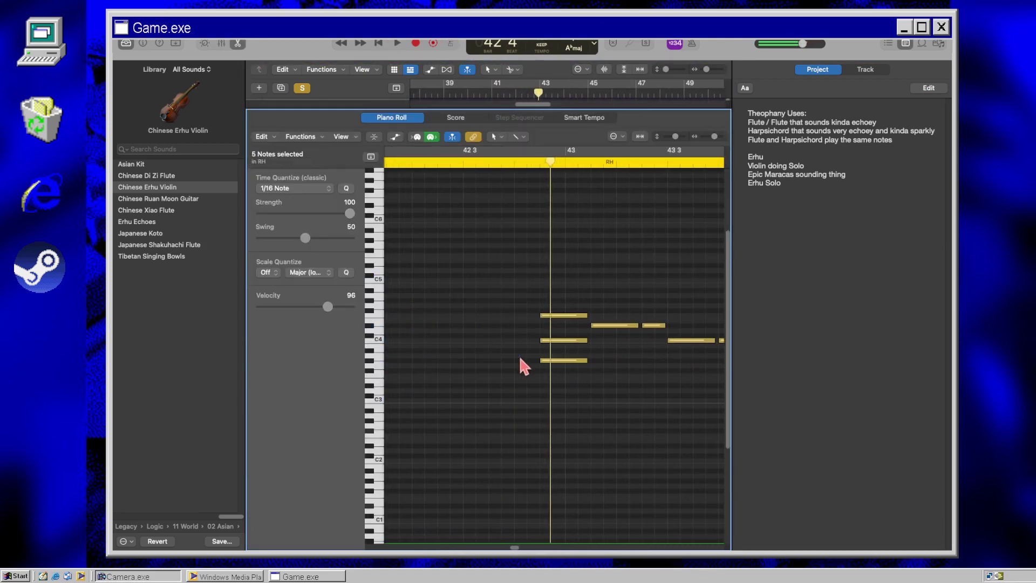
pyautogui.press('space')
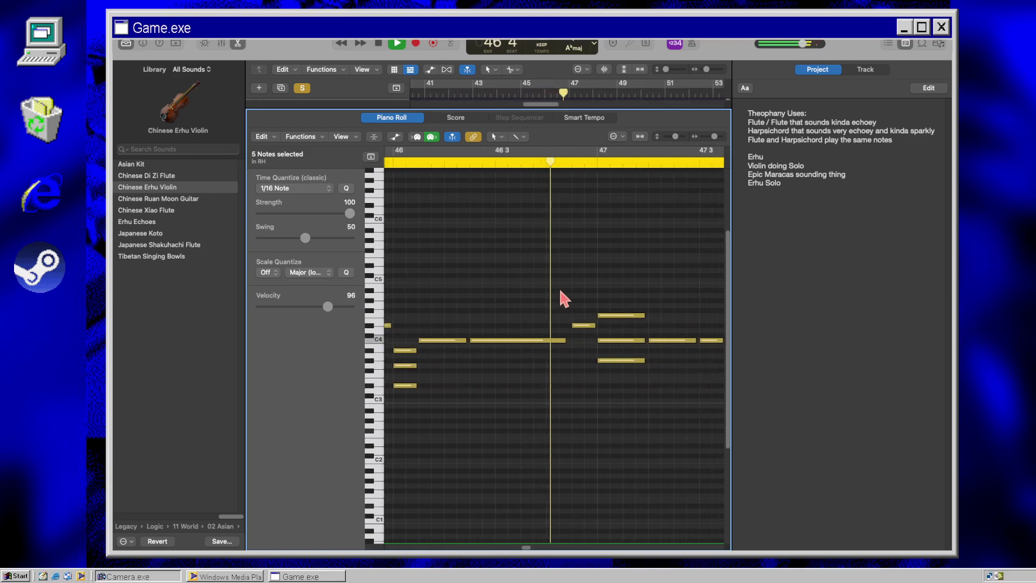
# Step: Hide the project notes and the Piano Roll, and listen to the erhu track alone in solo before stopping playback
pyautogui.click(906, 43)
pyautogui.press('e')
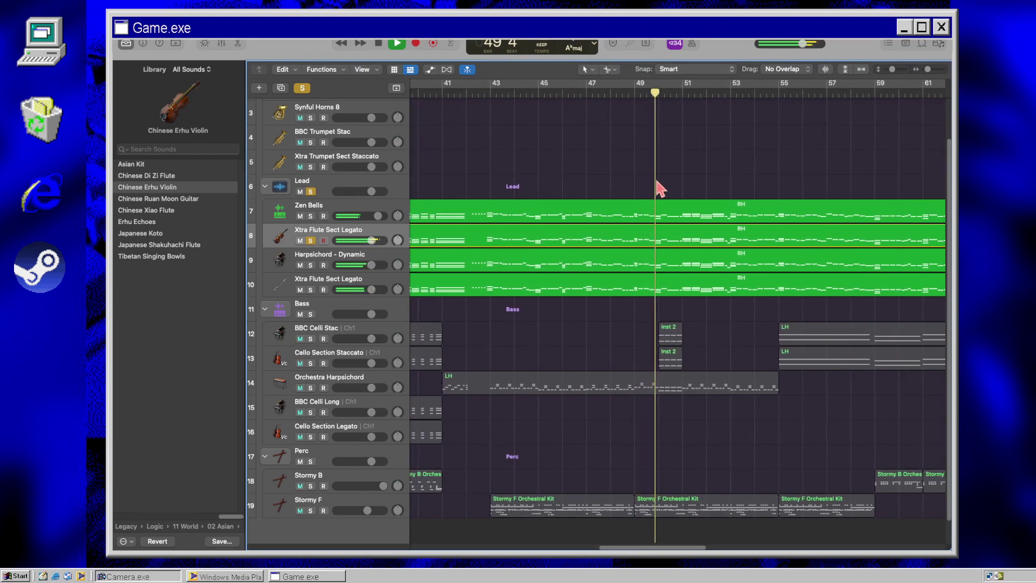
pyautogui.click(320, 237)
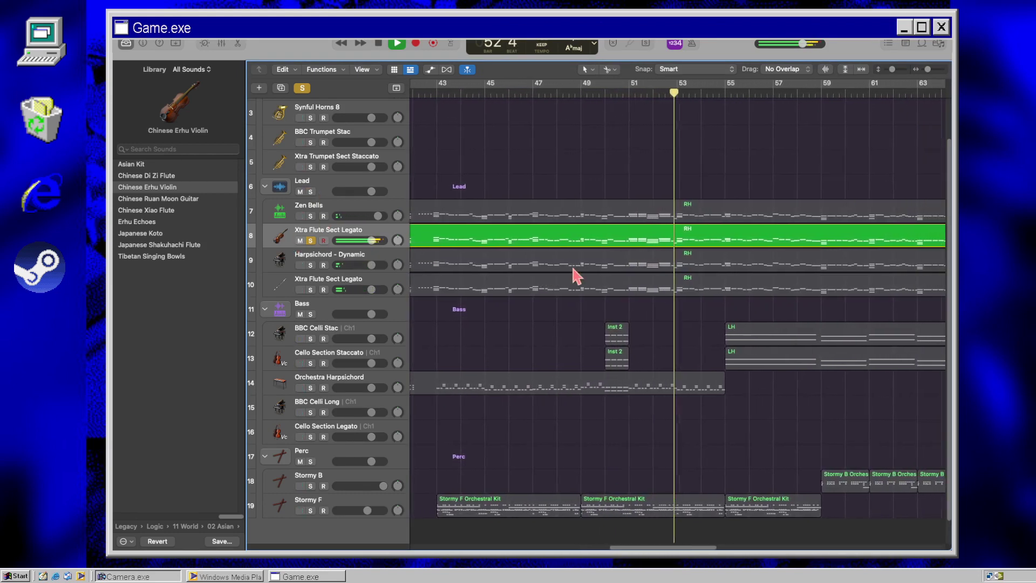
pyautogui.doubleClick(682, 240)
pyautogui.press('e')
pyautogui.press('space')
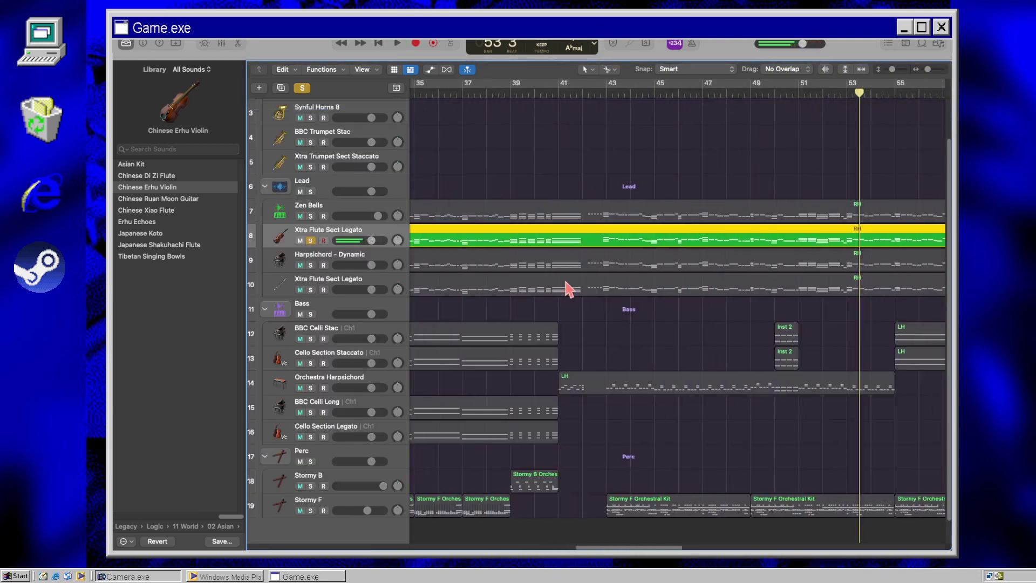
# Step: Collapse the Bass, Perc and Intro track stacks so that only the Lead tracks stay expanded
pyautogui.hscroll(-5, 565, 287)
pyautogui.hscroll(-10, 553, 266)
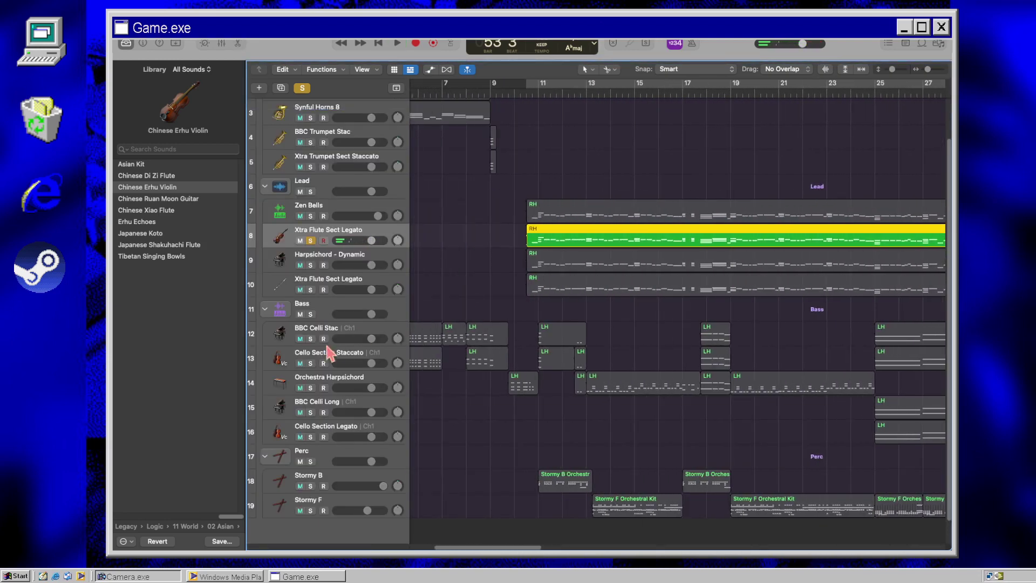
pyautogui.click(265, 310)
pyautogui.click(265, 379)
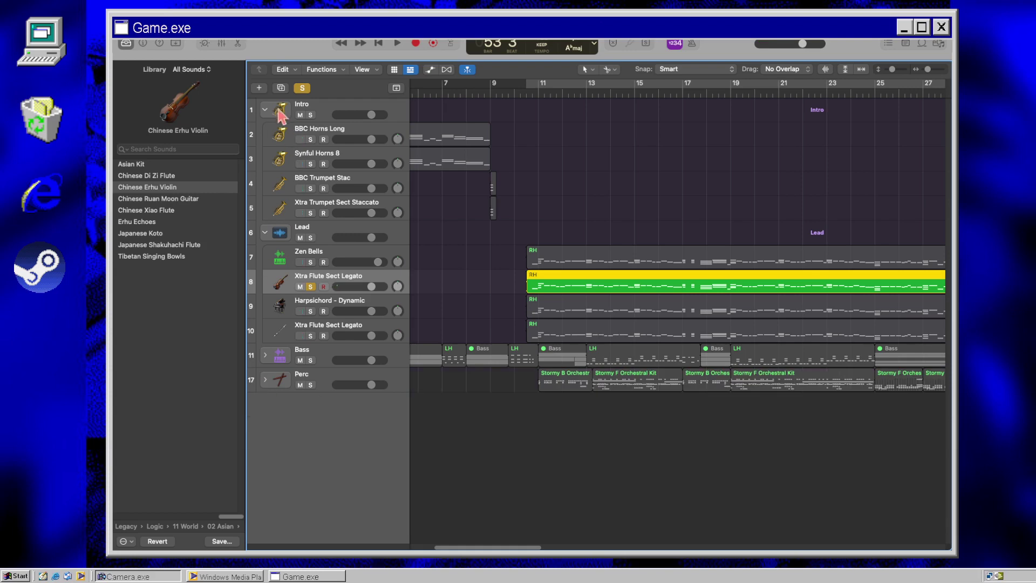
pyautogui.click(265, 109)
# Step: Open the erhu track's RH region in the Piano Roll and play it from the region's start
pyautogui.click(535, 92)
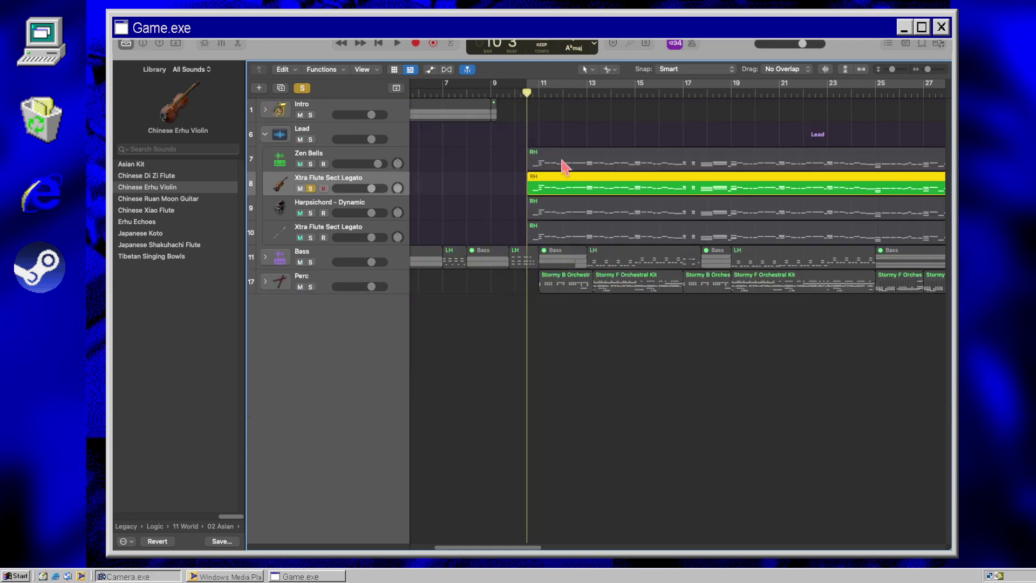
pyautogui.doubleClick(567, 182)
pyautogui.press('space')
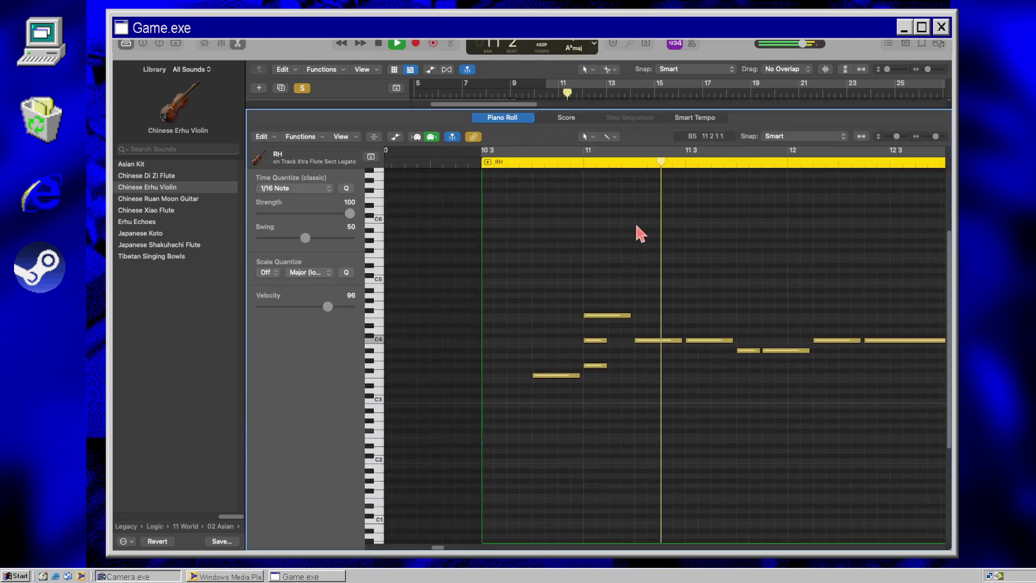
# Step: Replay the erhu phrase, shorten the F4 note at bar 11 to 0 0 2 0 and place an equal F4 right after it
pyautogui.press('space')
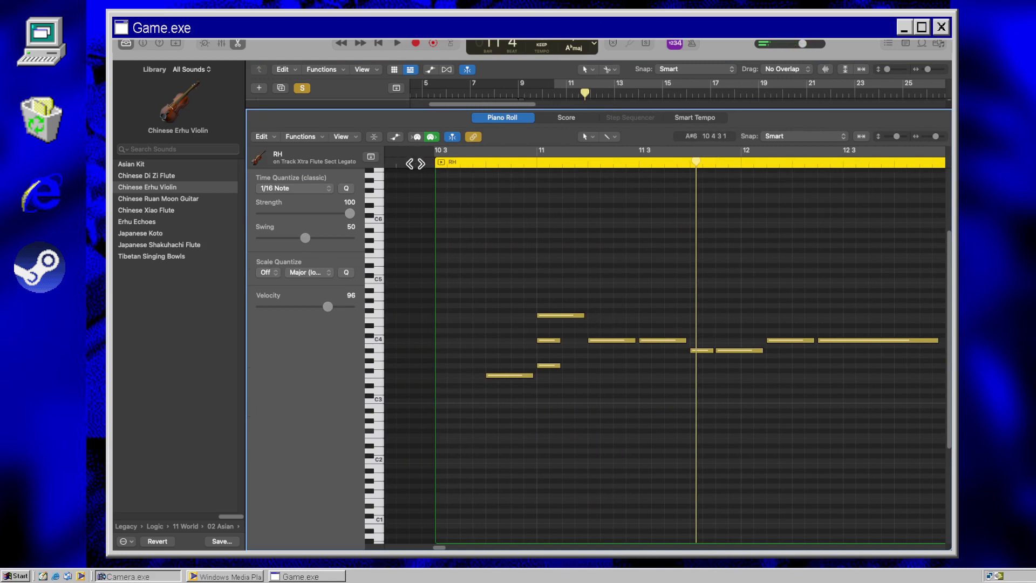
pyautogui.press('space')
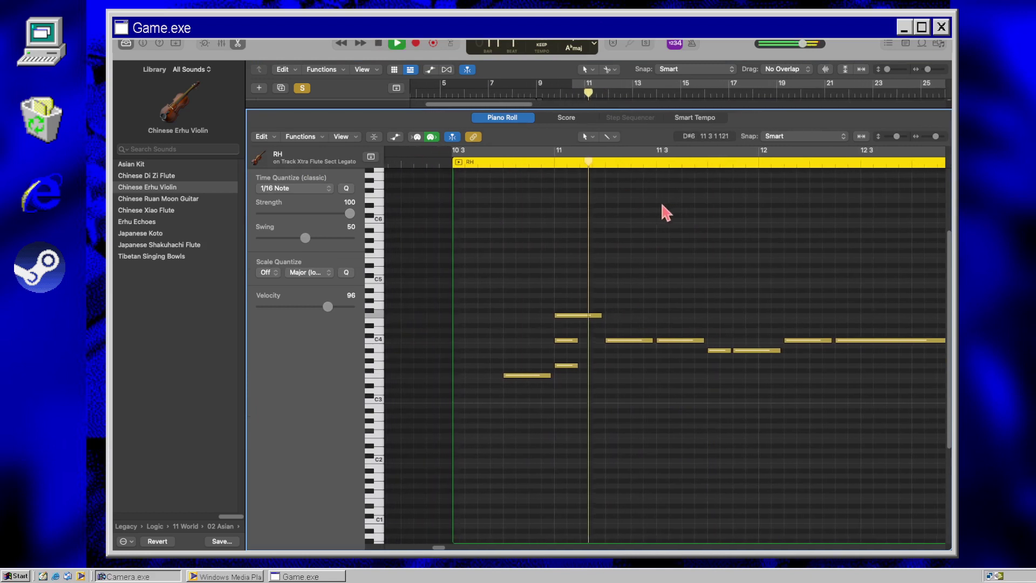
pyautogui.moveTo(606, 316); pyautogui.dragTo(584, 372)
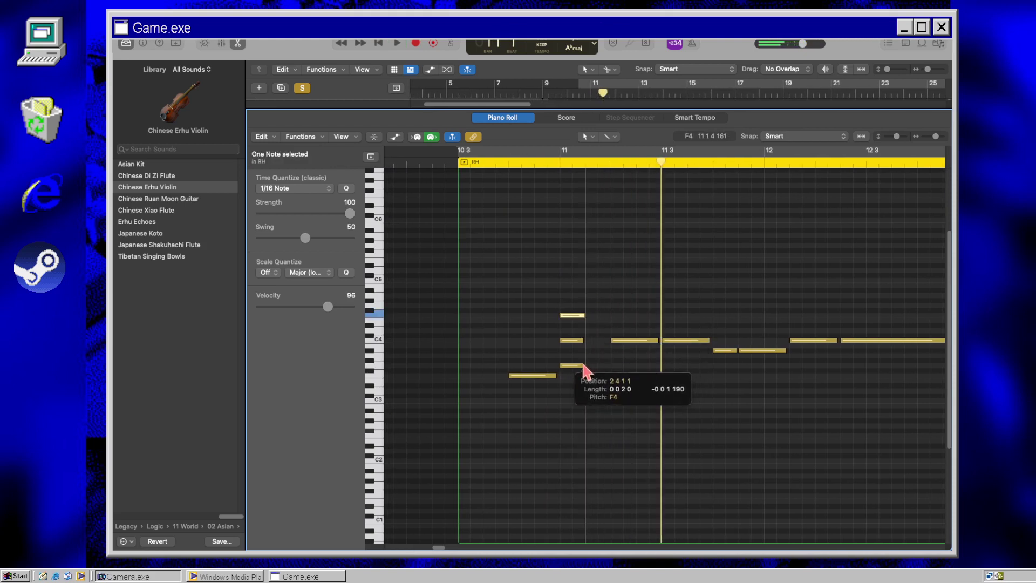
pyautogui.click(569, 316)
pyautogui.moveTo(572, 324); pyautogui.dragTo(616, 357)
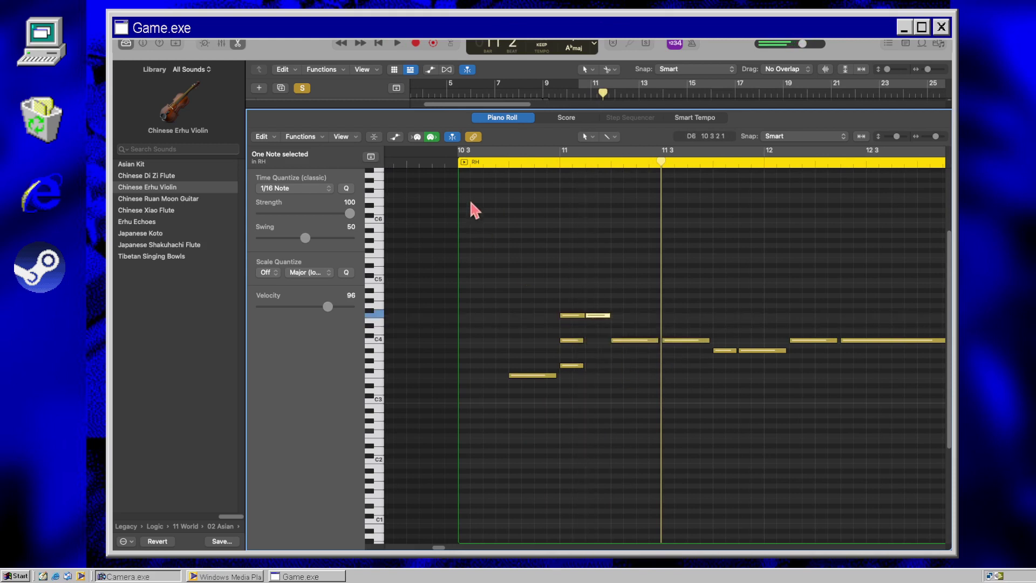
# Step: Play the RH region from its start to check the two repeated F4 notes at bar 11
pyautogui.press('space')
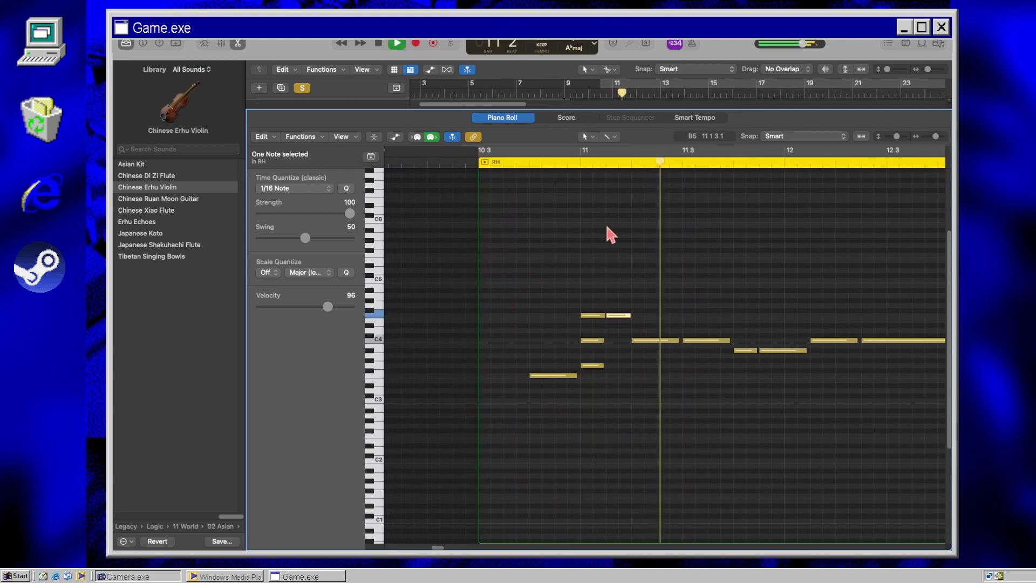
pyautogui.press('space')
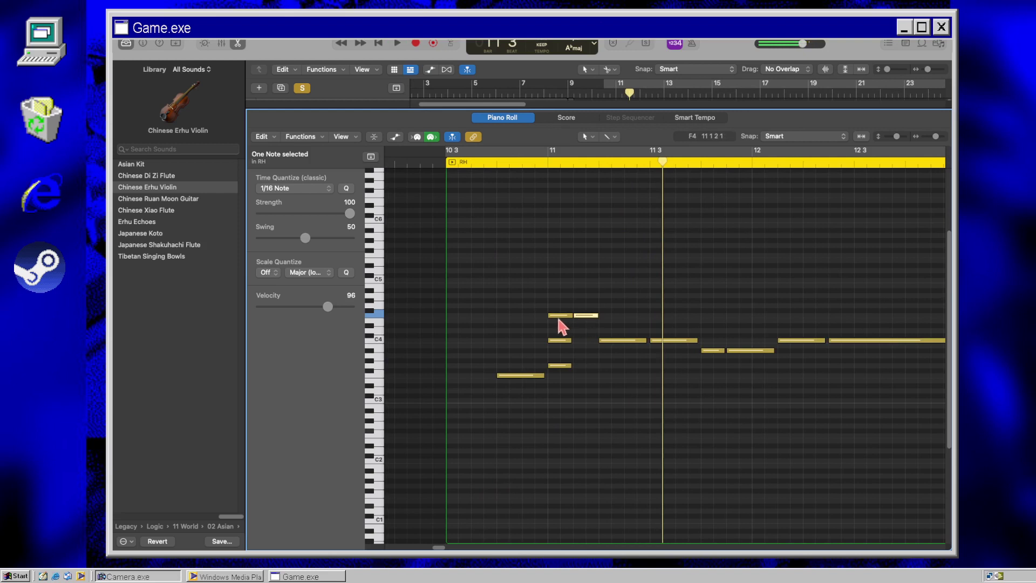
pyautogui.click(594, 234)
pyautogui.press('space')
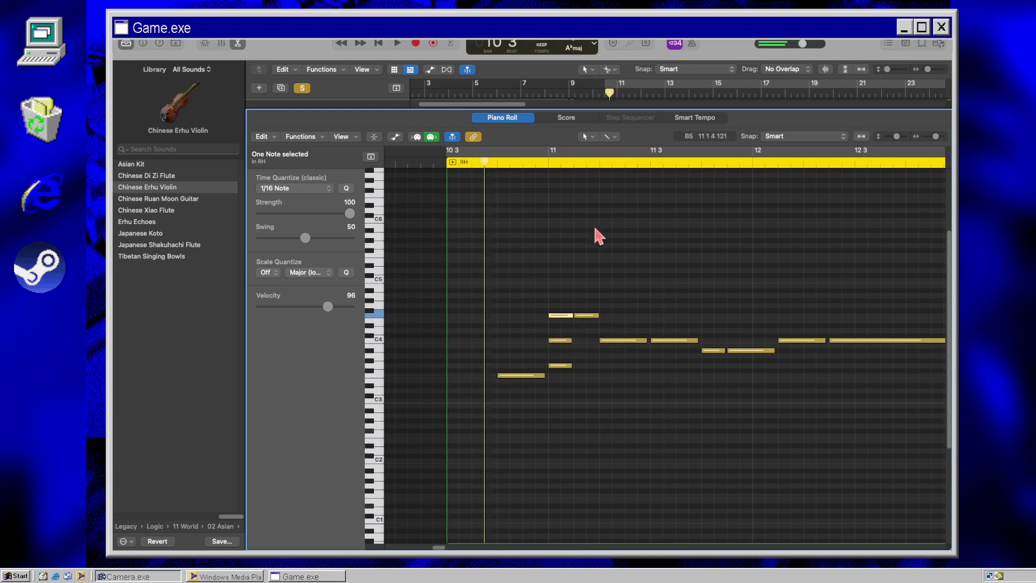
pyautogui.press('space')
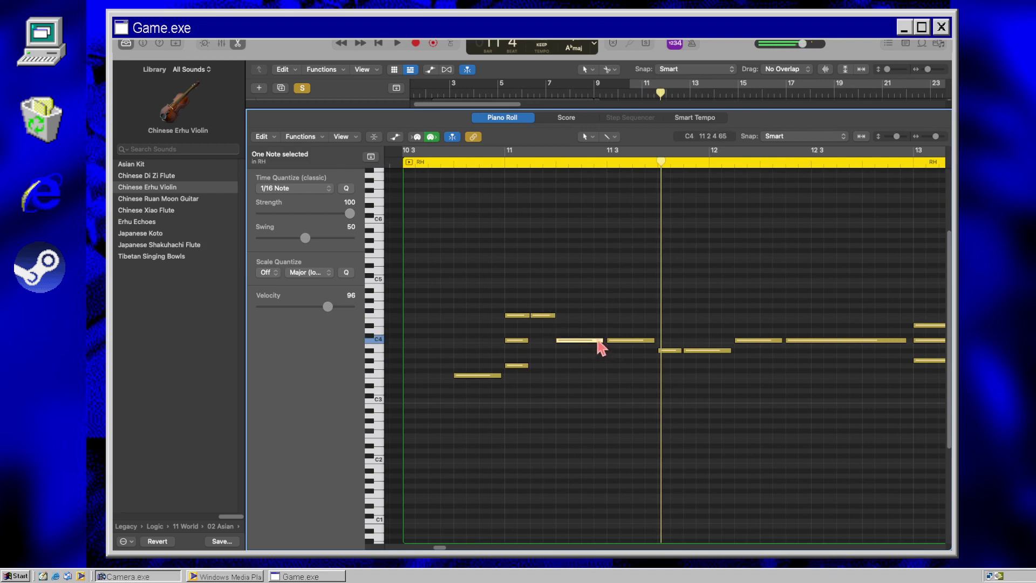
# Step: Halve the two C4 notes on beats 2 and 3 of bar 11, fill them out to four short C4 notes and play them
pyautogui.moveTo(602, 341); pyautogui.dragTo(585, 358)
pyautogui.keyDown('super'); pyautogui.click(593, 340); pyautogui.keyUp('super')
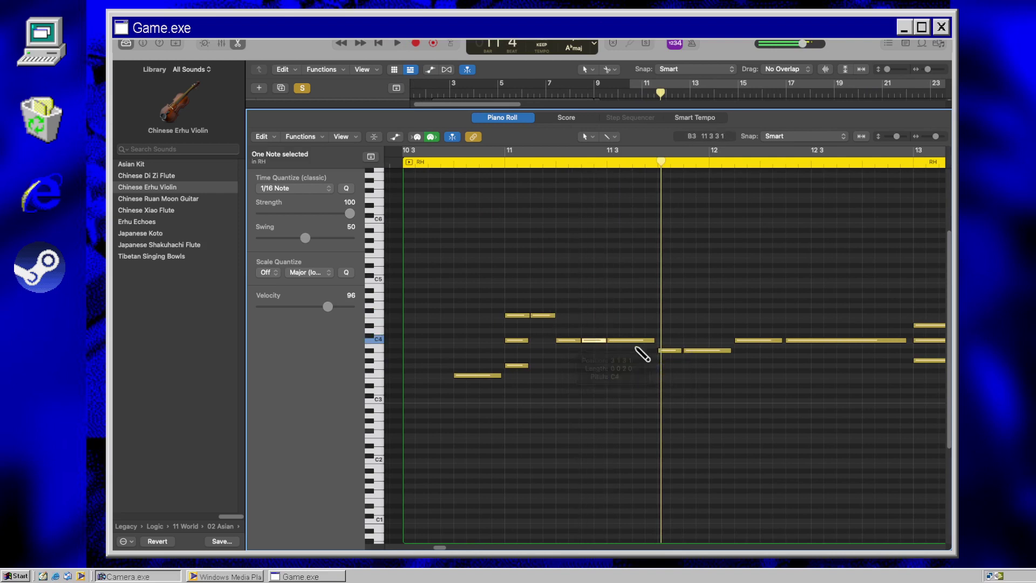
pyautogui.keyDown('super'); pyautogui.click(634, 341); pyautogui.keyUp('super')
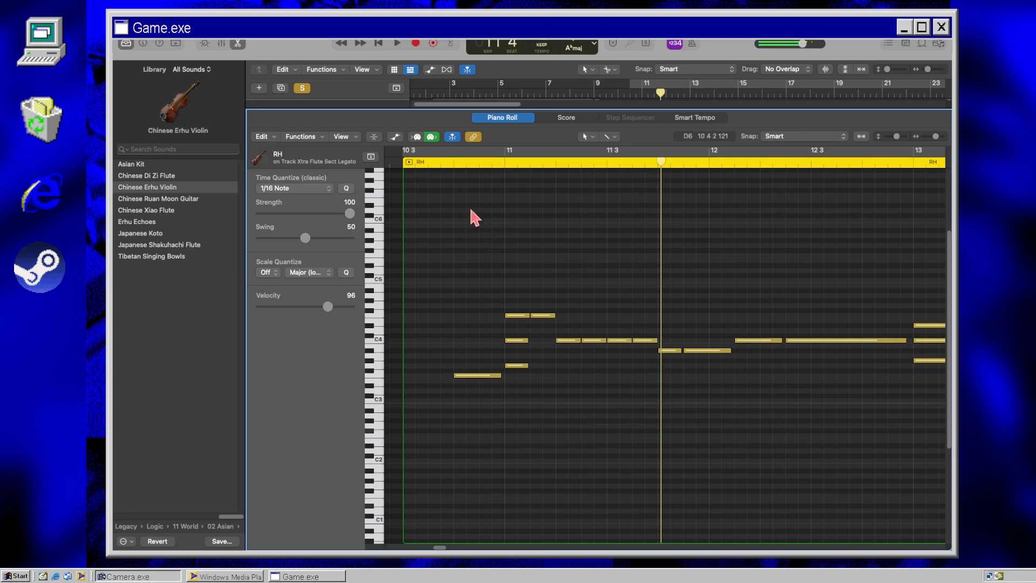
pyautogui.press('space')
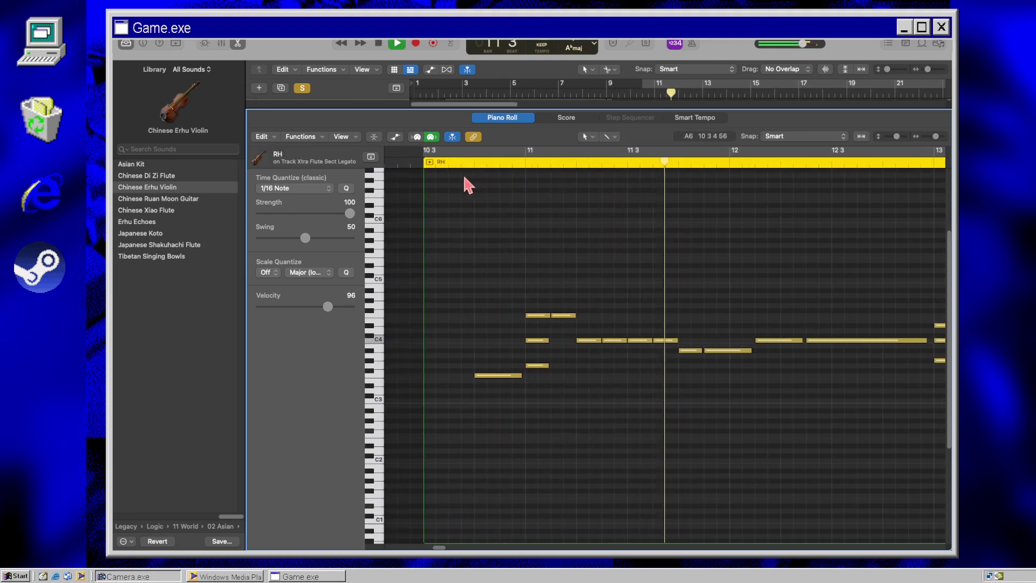
pyautogui.press('space')
# Step: Divide the longer A#3 note leading into bar 12 into two short A#3 notes and play the passage
pyautogui.moveTo(637, 358)
pyautogui.mouseDown()
pyautogui.moveTo(611, 361)
pyautogui.moveTo(624, 352)
pyautogui.mouseUp()
pyautogui.press('space')
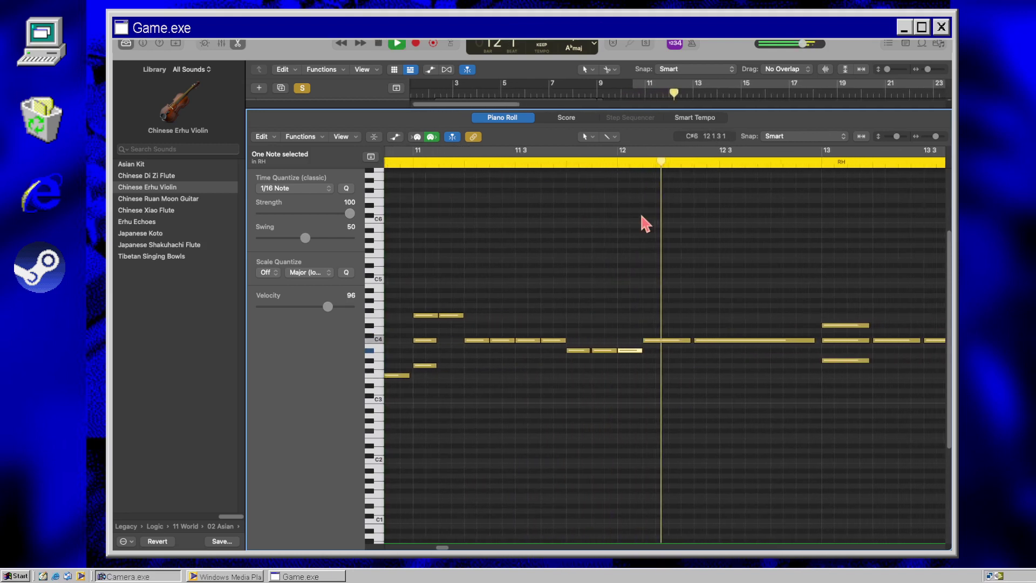
pyautogui.press('space')
# Step: Play the phrase of repeated short notes from just after 10 3 and stop before bar 12
pyautogui.scroll(2, 426, 174)
pyautogui.click(428, 166)
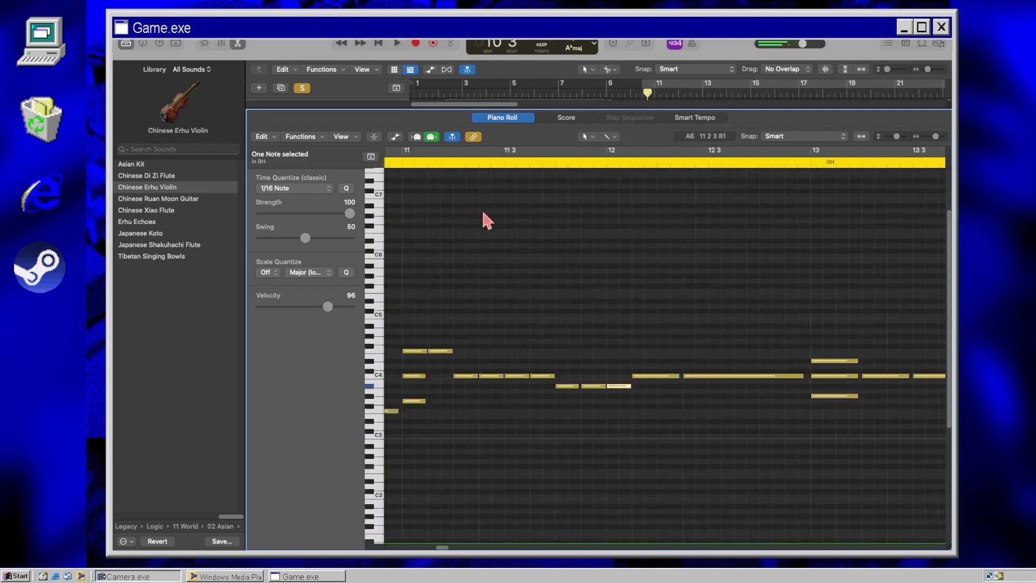
pyautogui.hscroll(-5, 486, 220)
pyautogui.scroll(-1, 575, 250)
pyautogui.click(731, 245)
pyautogui.press('space')
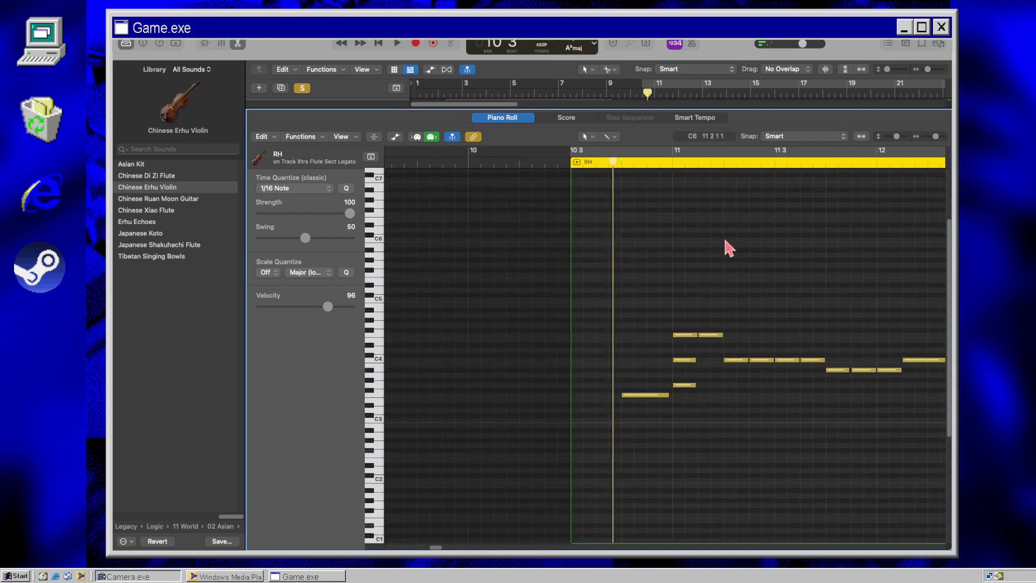
pyautogui.press('space')
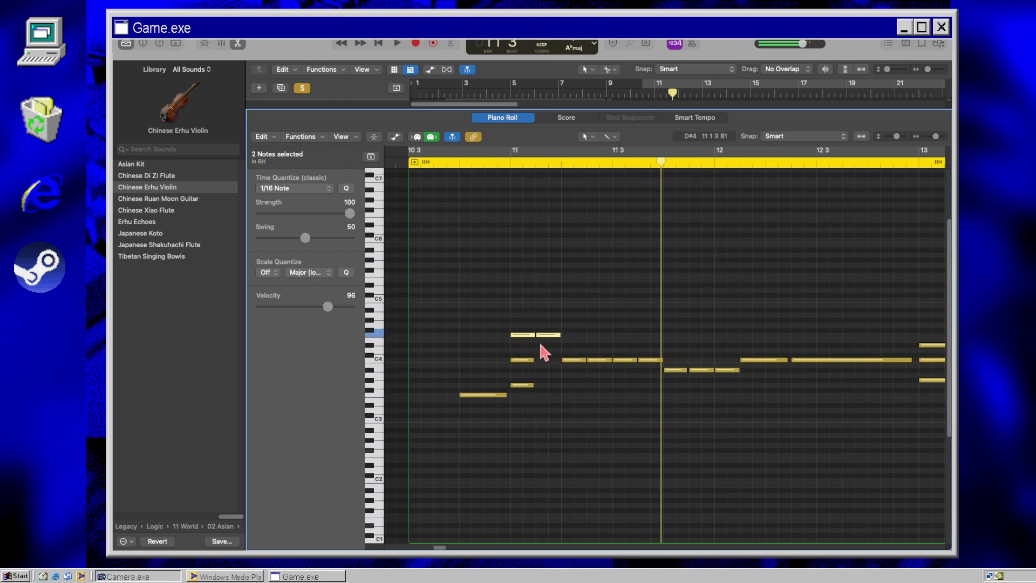
# Step: Lower the second of the four short C4 notes in bar 11 to A#3 and play the phrase
pyautogui.click(600, 332)
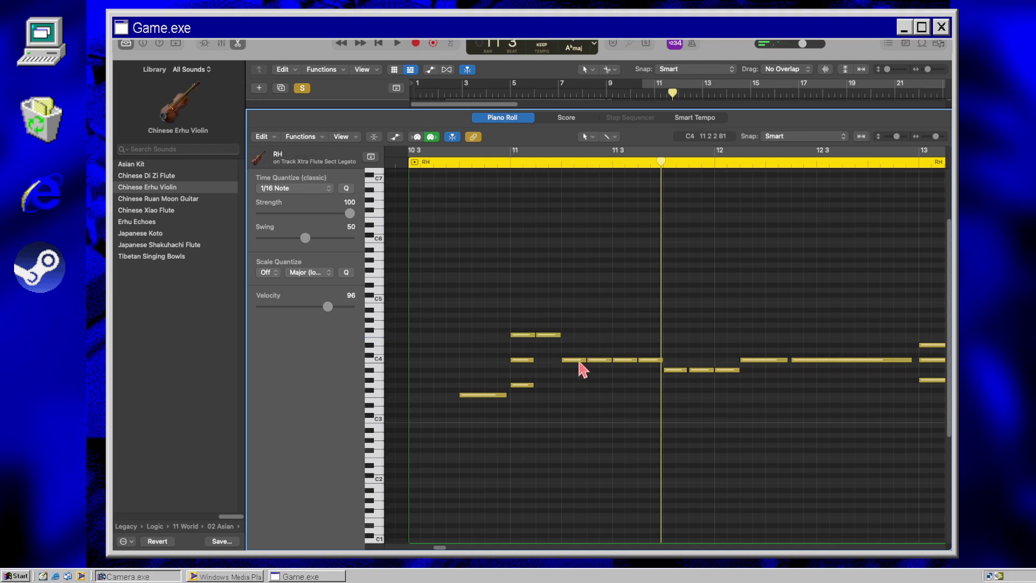
pyautogui.moveTo(598, 361); pyautogui.dragTo(597, 372)
pyautogui.click(612, 330)
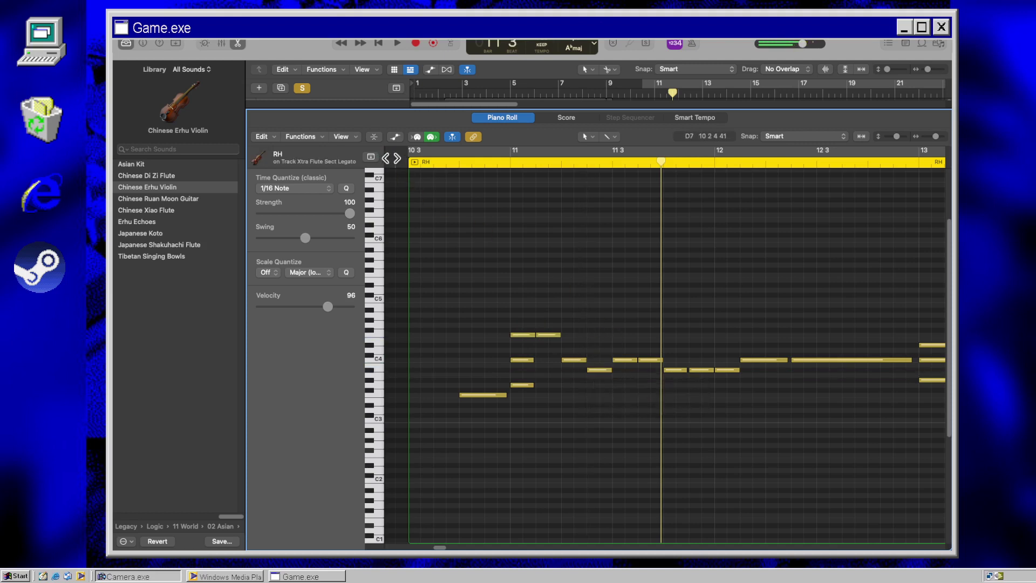
pyautogui.press('space')
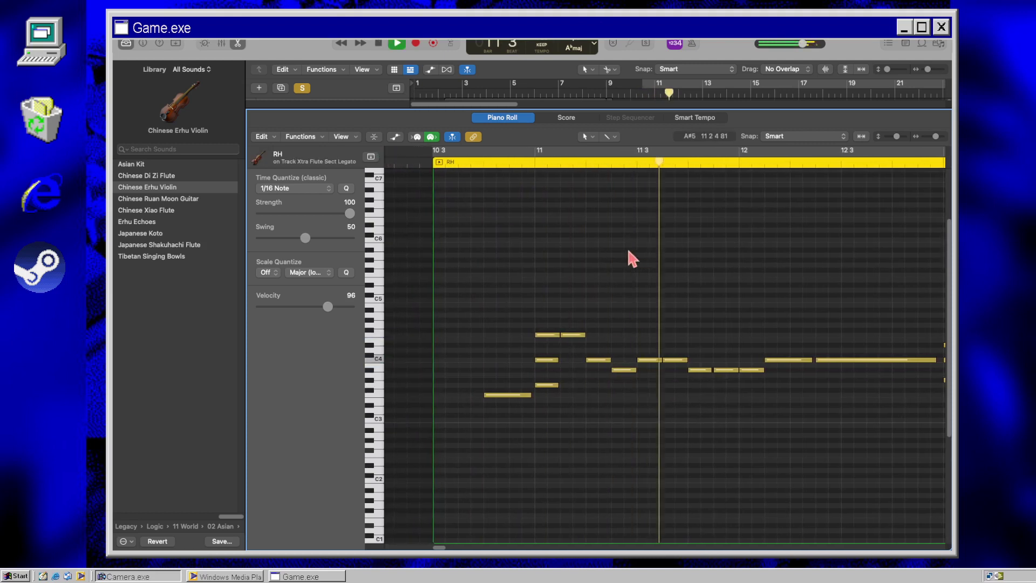
pyautogui.press('space')
# Step: Raise the last short C4 note in bar 11 to D#4 and play the phrase into bar 12
pyautogui.moveTo(627, 363); pyautogui.dragTo(629, 348)
pyautogui.click(455, 178)
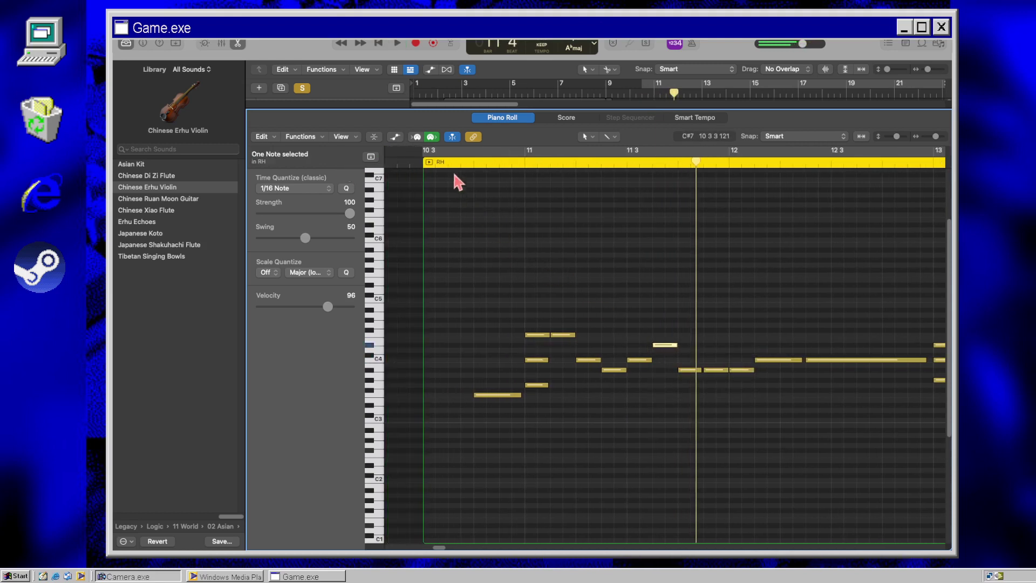
pyautogui.press('space')
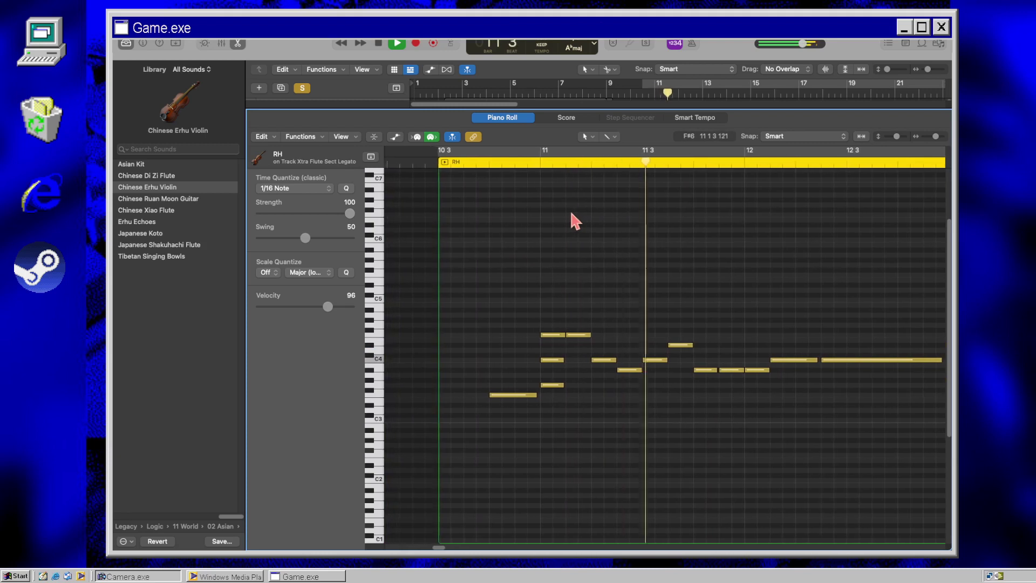
pyautogui.press('space')
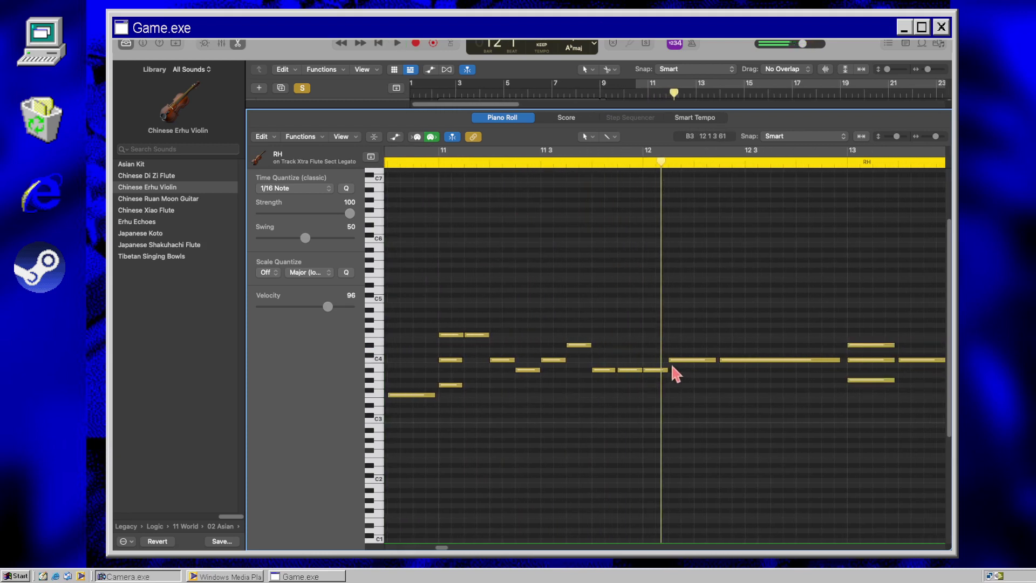
# Step: Audition the notes around bar 12 and the keyboard pitches between C4 and F3 to find a new pitch
pyautogui.moveTo(718, 368); pyautogui.dragTo(718, 367)
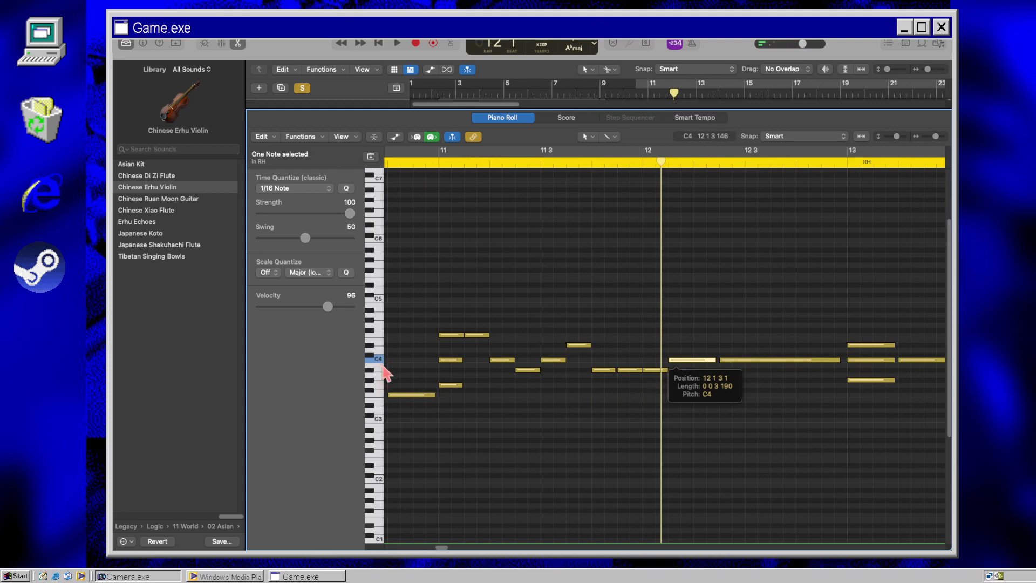
pyautogui.click(373, 360)
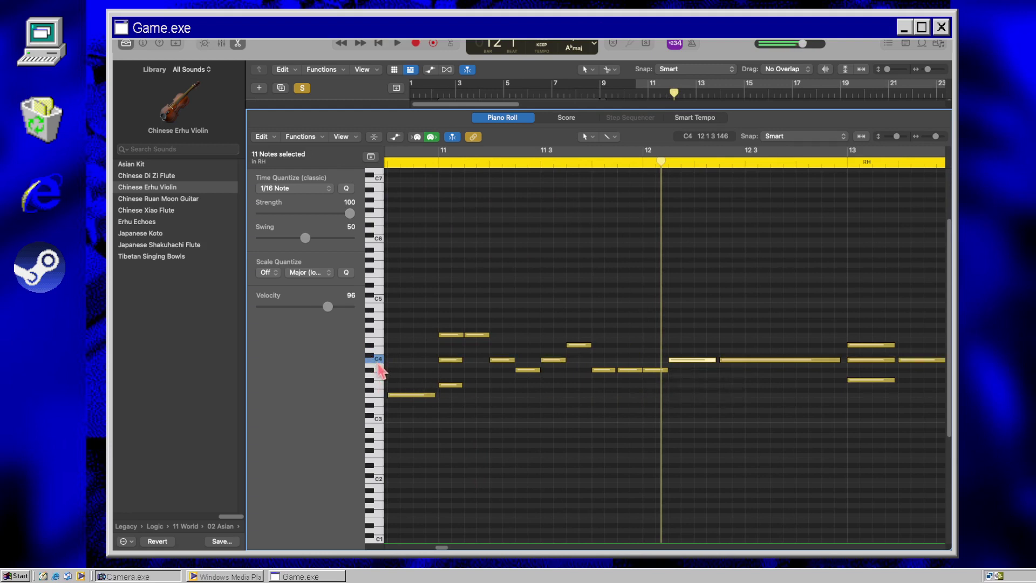
pyautogui.click(724, 343)
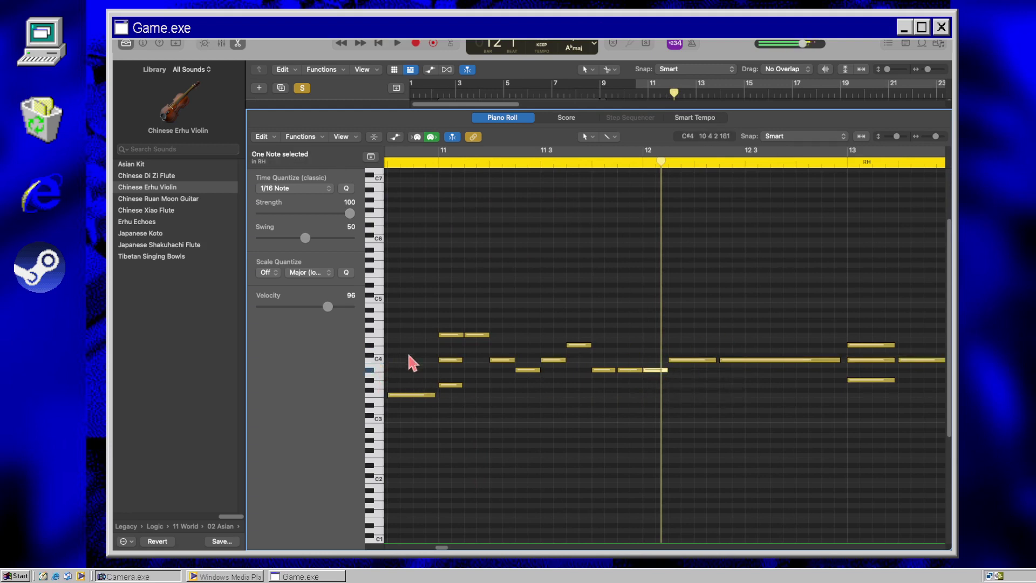
pyautogui.click(376, 398)
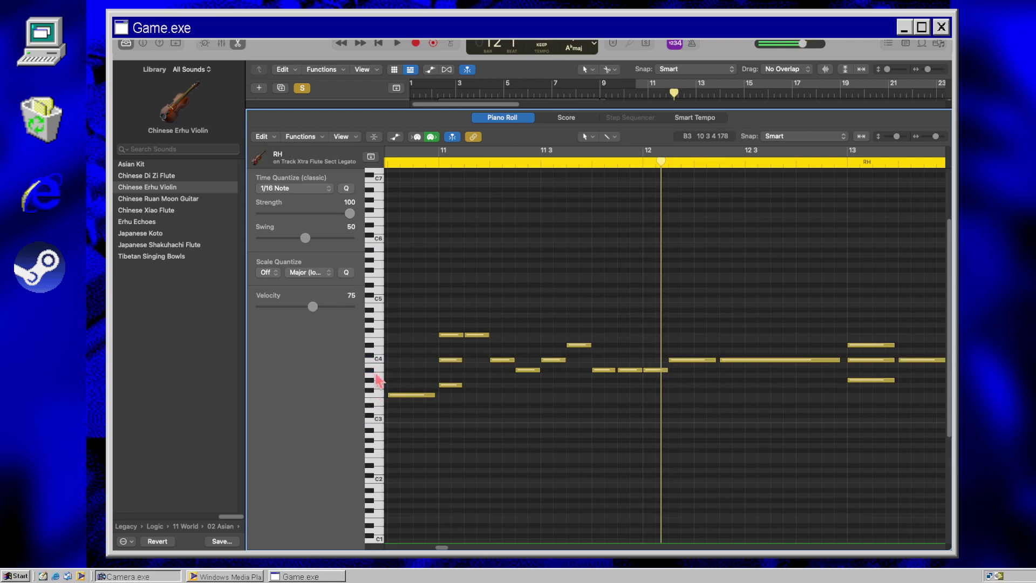
pyautogui.click(378, 361)
pyautogui.click(378, 385)
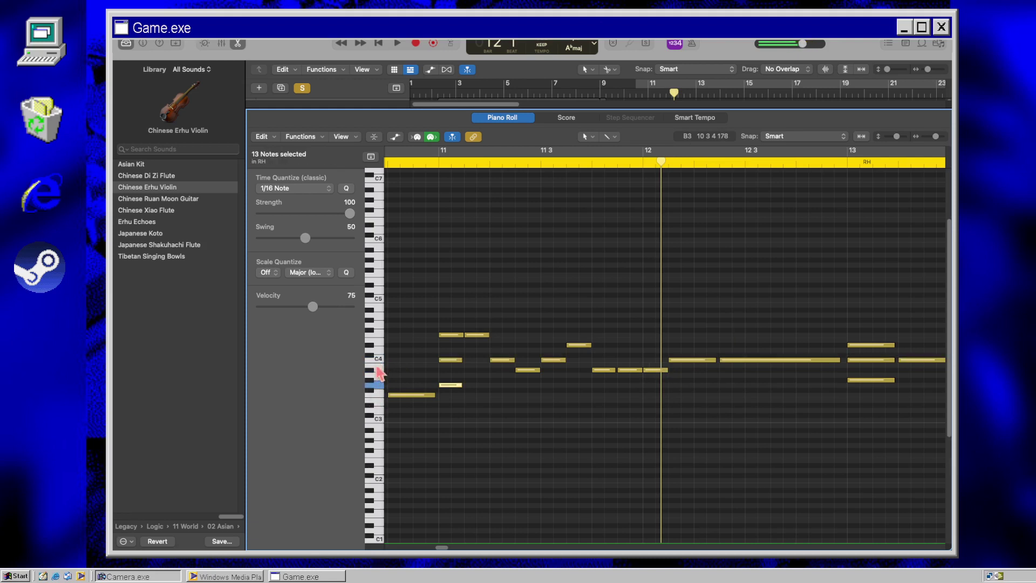
pyautogui.click(377, 360)
pyautogui.click(380, 376)
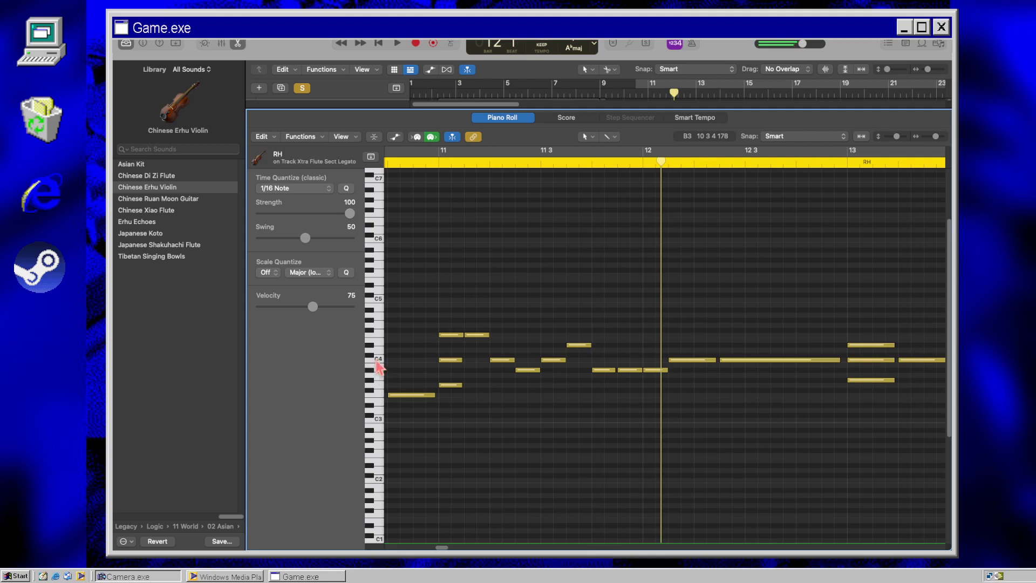
pyautogui.click(378, 363)
pyautogui.click(372, 372)
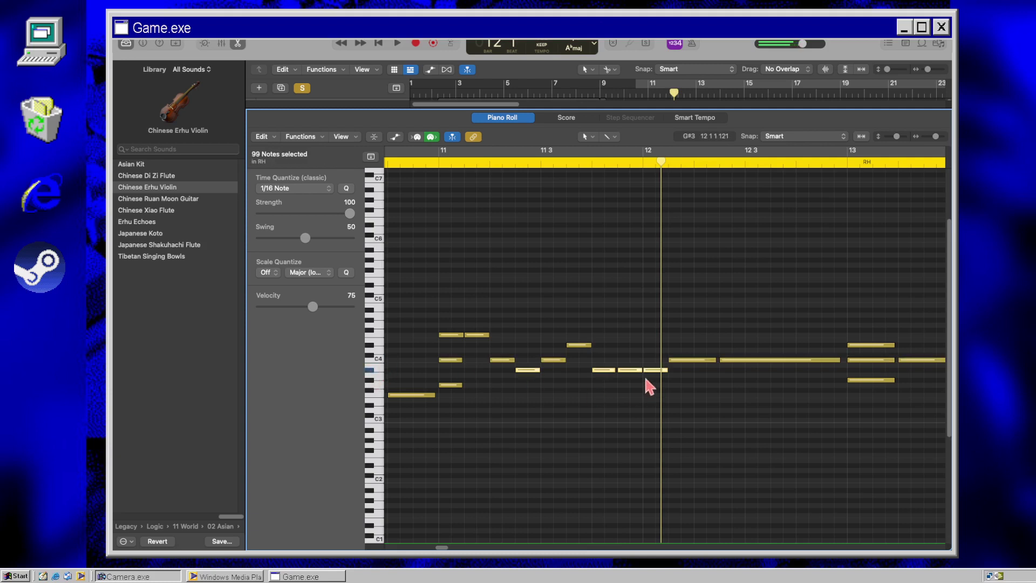
pyautogui.click(643, 352)
pyautogui.moveTo(673, 380); pyautogui.dragTo(674, 381)
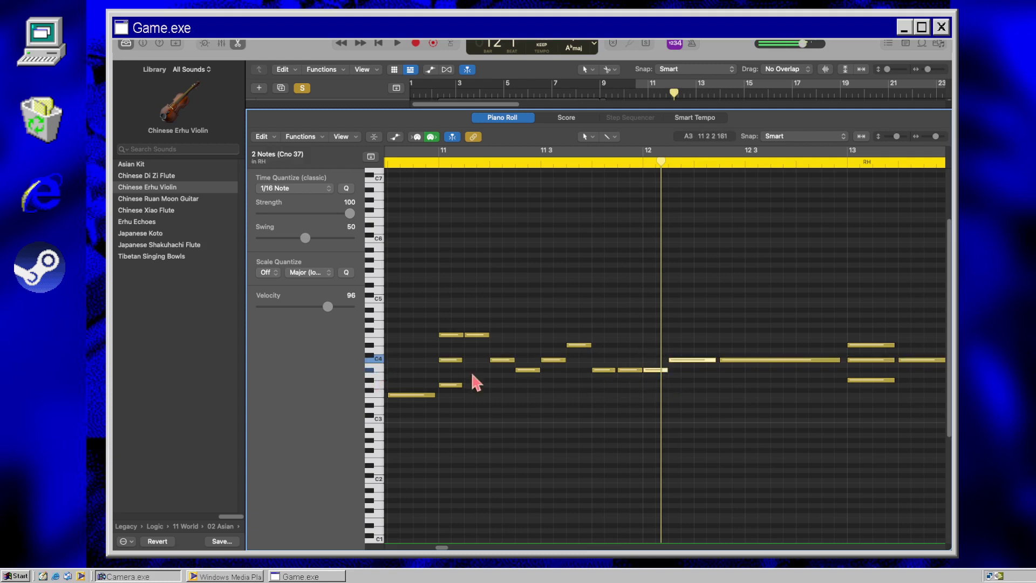
pyautogui.click(381, 364)
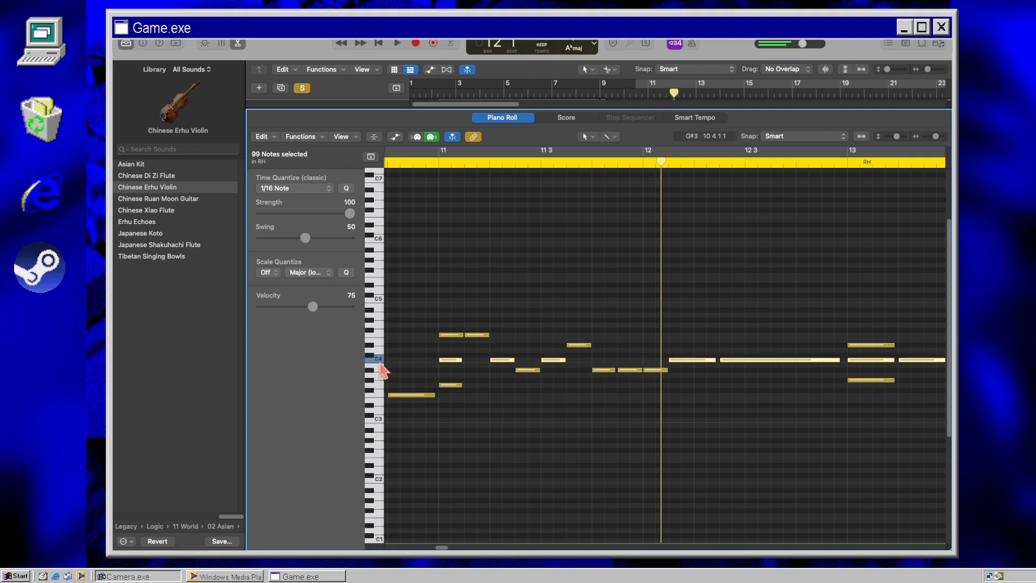
pyautogui.click(374, 399)
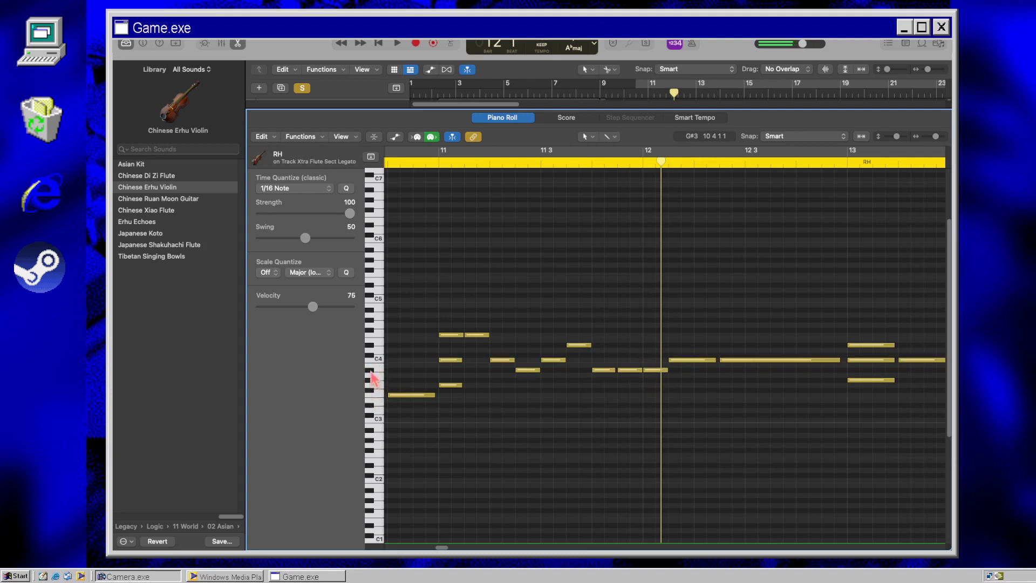
pyautogui.click(372, 380)
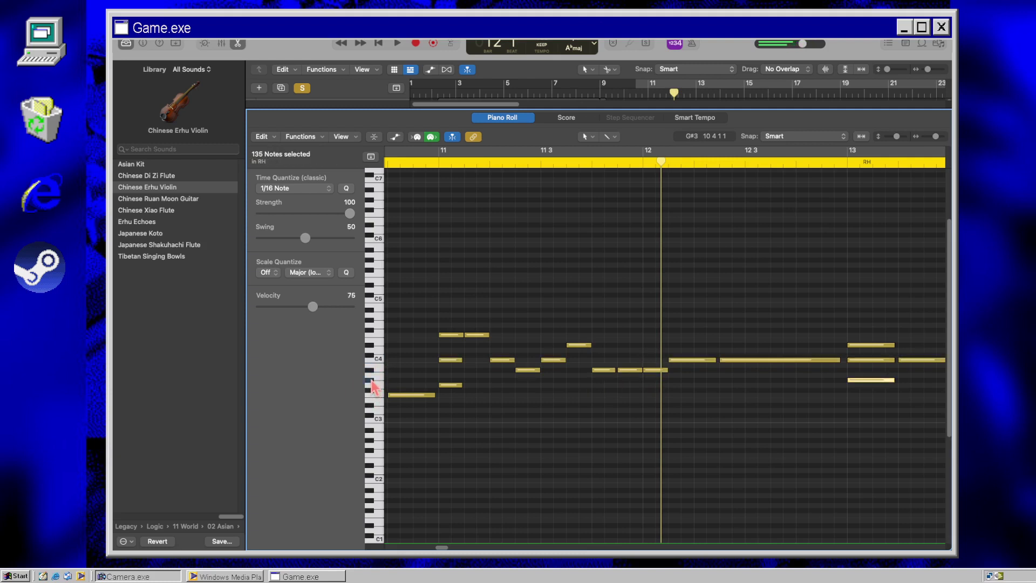
# Step: Lower the long C4 note in bar 12 to G#3 and play the phrase from just after 10 3
pyautogui.moveTo(733, 363); pyautogui.dragTo(729, 384)
pyautogui.hscroll(-5, 696, 414)
pyautogui.click(461, 160)
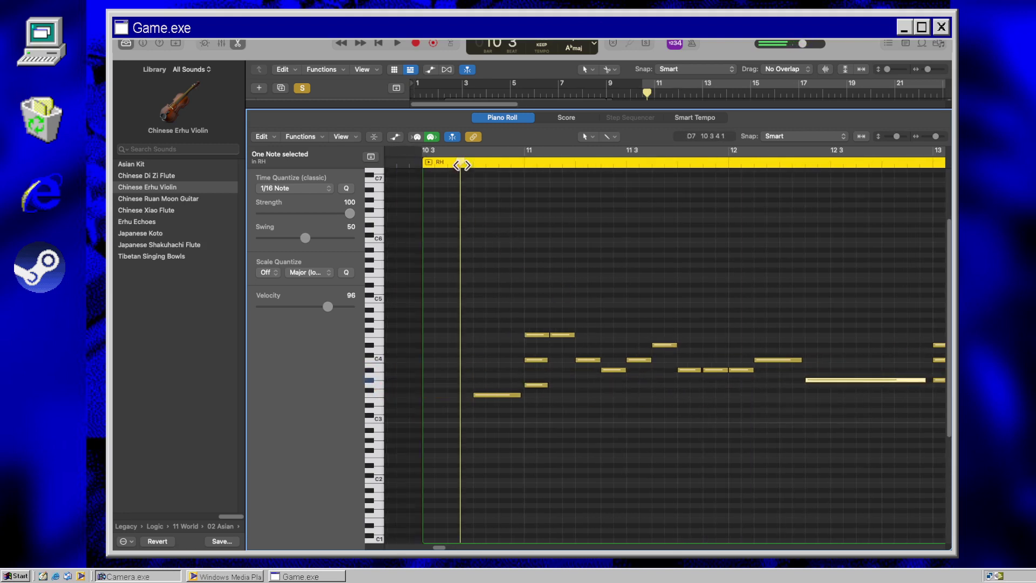
pyautogui.press('space')
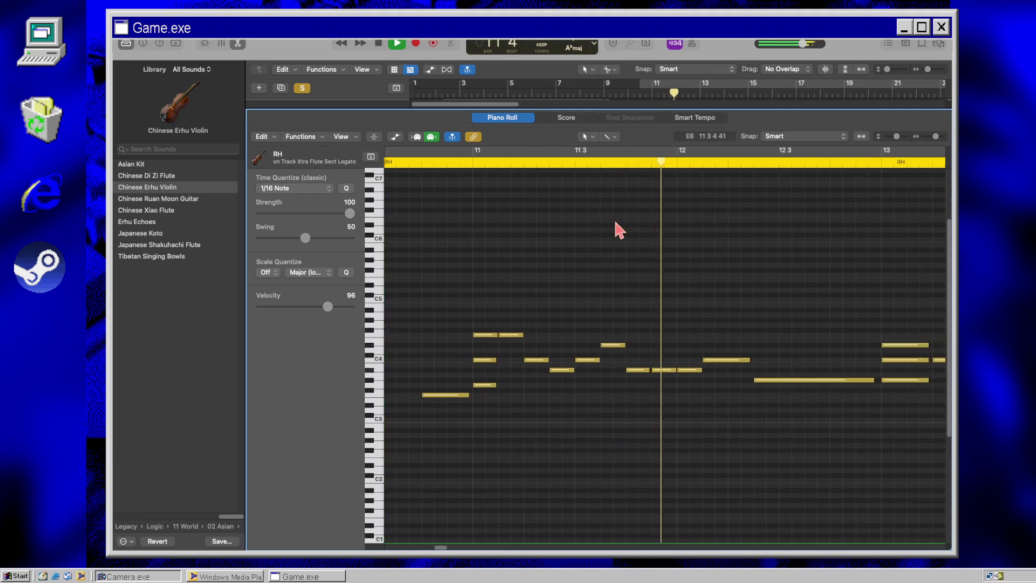
pyautogui.press('space')
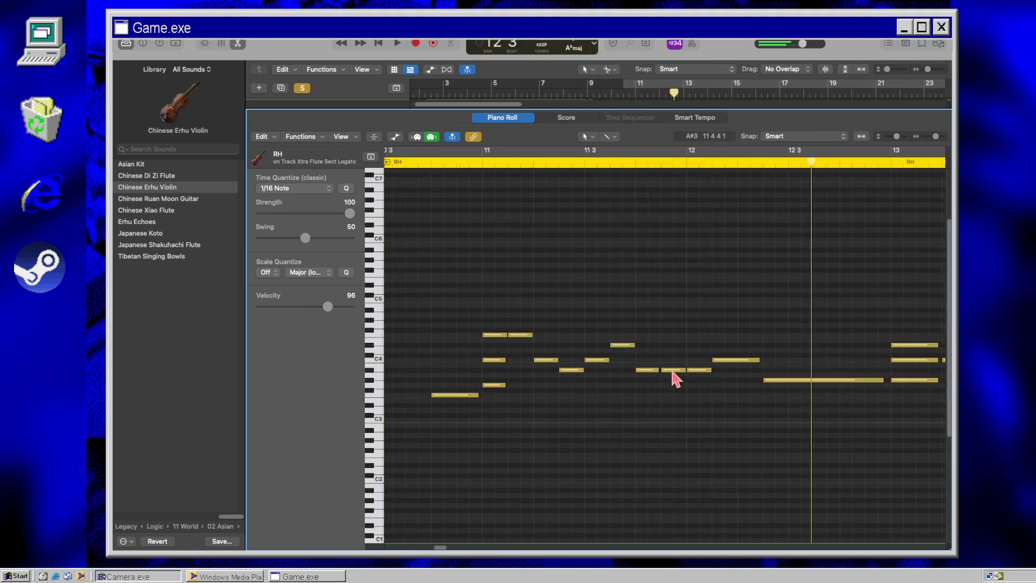
# Step: Raise the short A#3 note at 11 4 3 to B3 and play the phrase
pyautogui.moveTo(673, 372); pyautogui.dragTo(673, 367)
pyautogui.hscroll(-5, 624, 363)
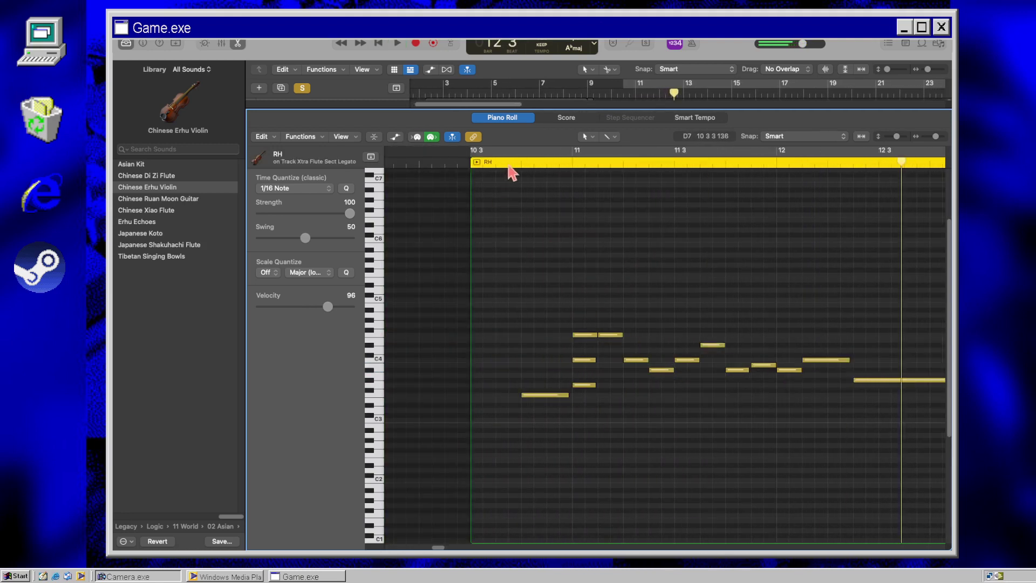
pyautogui.press('space')
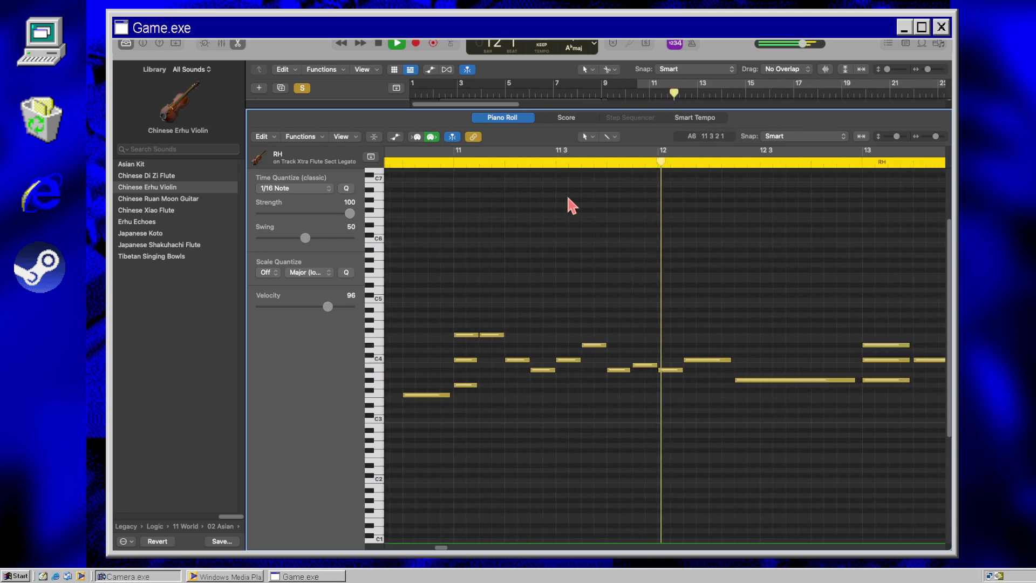
pyautogui.press('space')
# Step: Raise the short note at 11 4 3 to C4 and play the phrase from 10 3 into bar 13
pyautogui.click(531, 366)
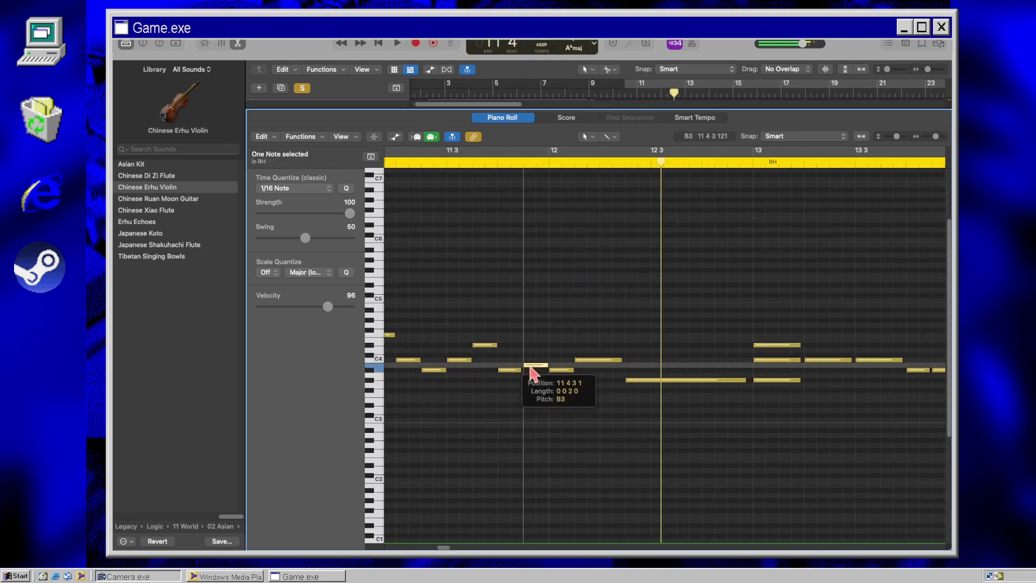
pyautogui.moveTo(530, 367); pyautogui.dragTo(531, 362)
pyautogui.hscroll(-8, 533, 412)
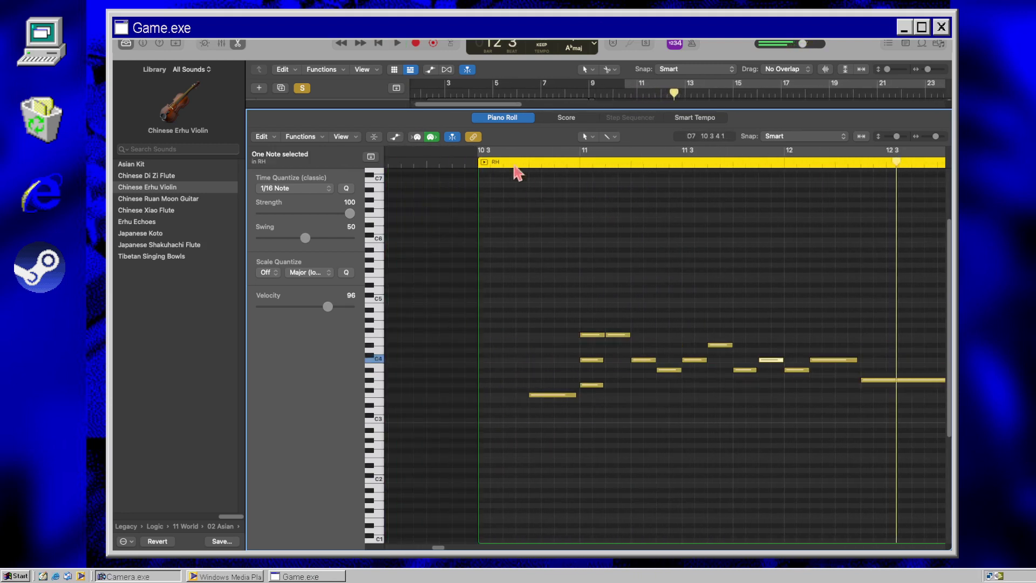
pyautogui.click(513, 161)
pyautogui.press('space')
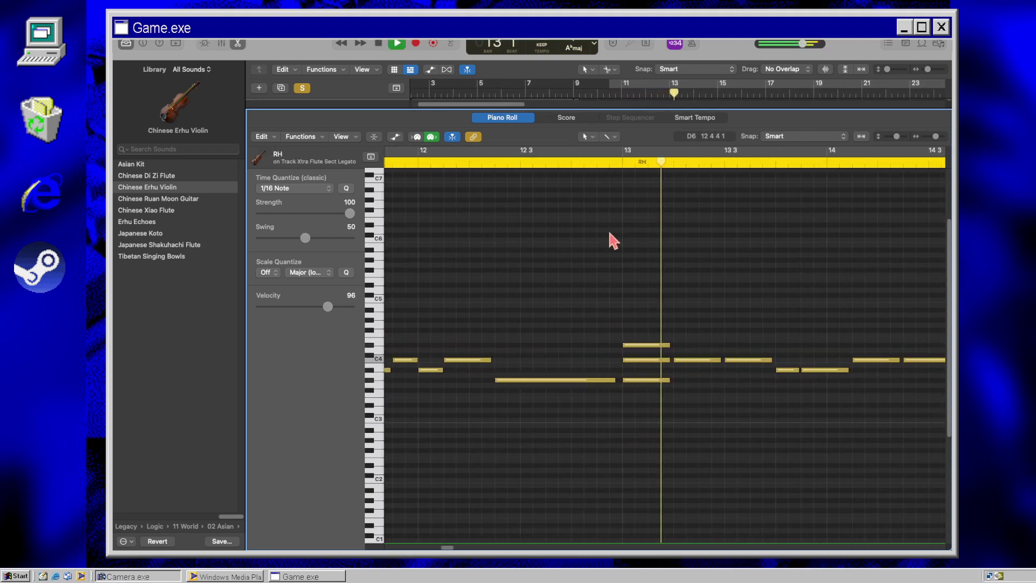
pyautogui.press('space')
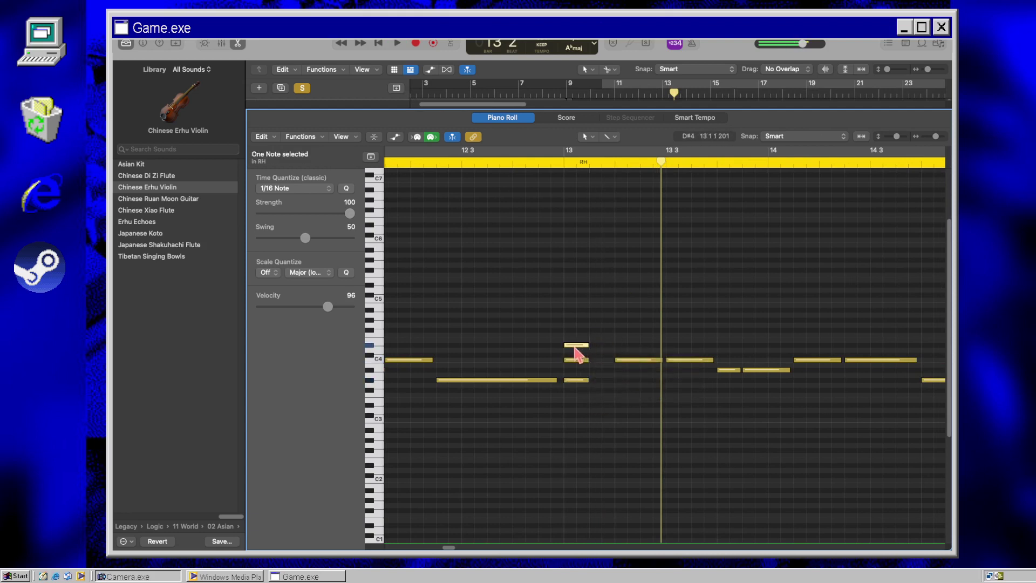
# Step: Shorten the chord at bar 13 and copy its top D#4 note to F#4 directly after the chord
pyautogui.moveTo(575, 348); pyautogui.dragTo(597, 331)
pyautogui.hscroll(-5, 572, 380)
pyautogui.hscroll(-10, 572, 379)
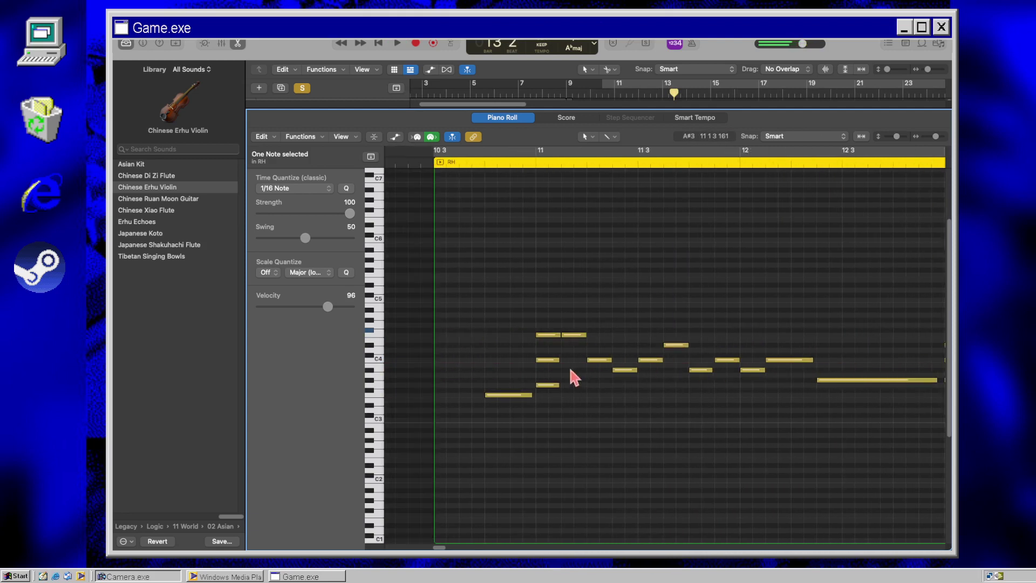
# Step: Raise the short F4 note at 11 1 3 to F#4 and play the phrase from before 10 3
pyautogui.click(619, 283)
pyautogui.moveTo(638, 339); pyautogui.dragTo(636, 331)
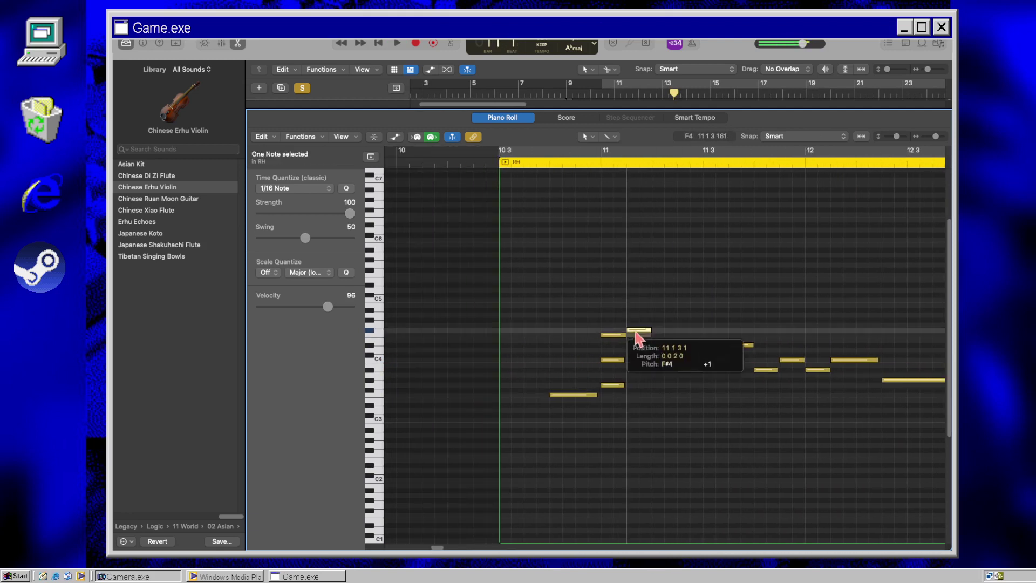
pyautogui.click(474, 157)
pyautogui.press('space')
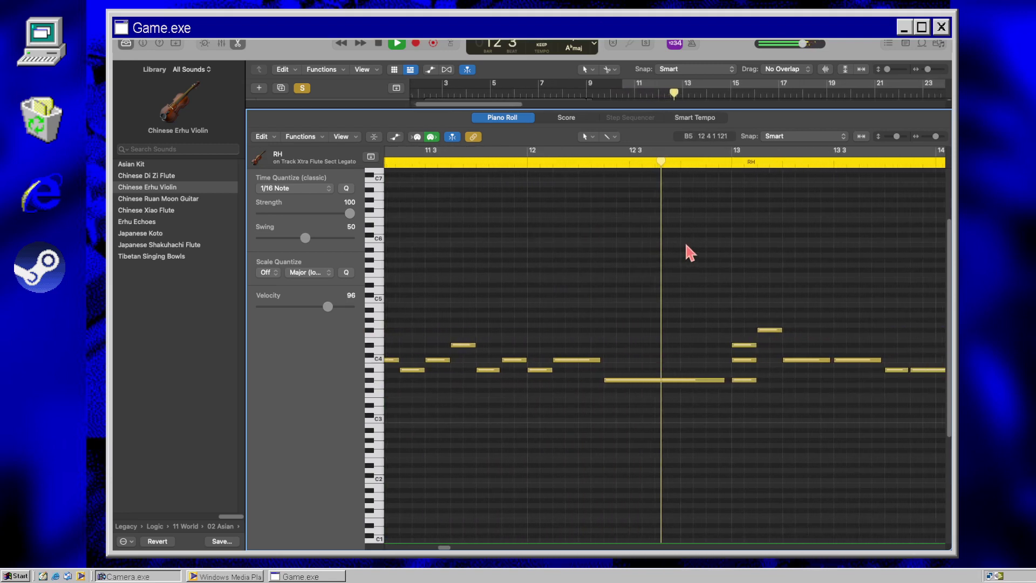
pyautogui.press('space')
pyautogui.hscroll(-10, 672, 319)
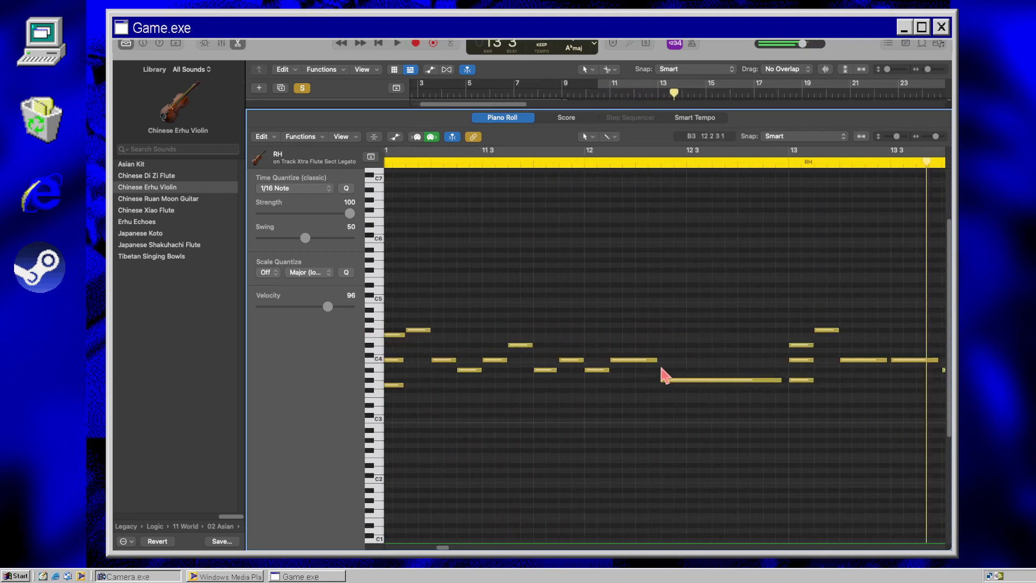
pyautogui.click(561, 154)
pyautogui.press('space')
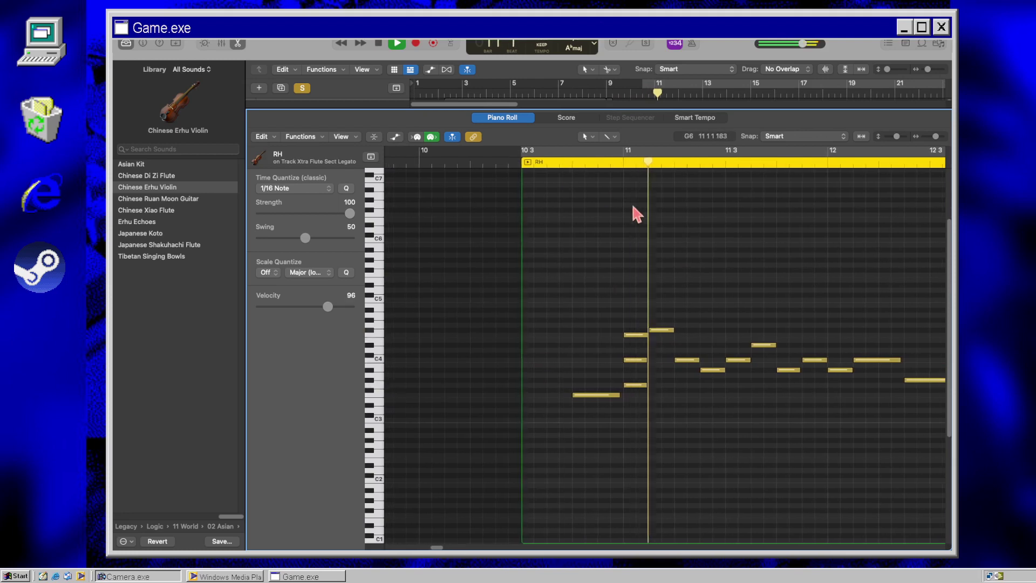
pyautogui.press('space')
# Step: Delete the two lower chord notes at the start of bar 11, lower the note at 11 1 3 to D4, and play the phrase
pyautogui.press('Delete')
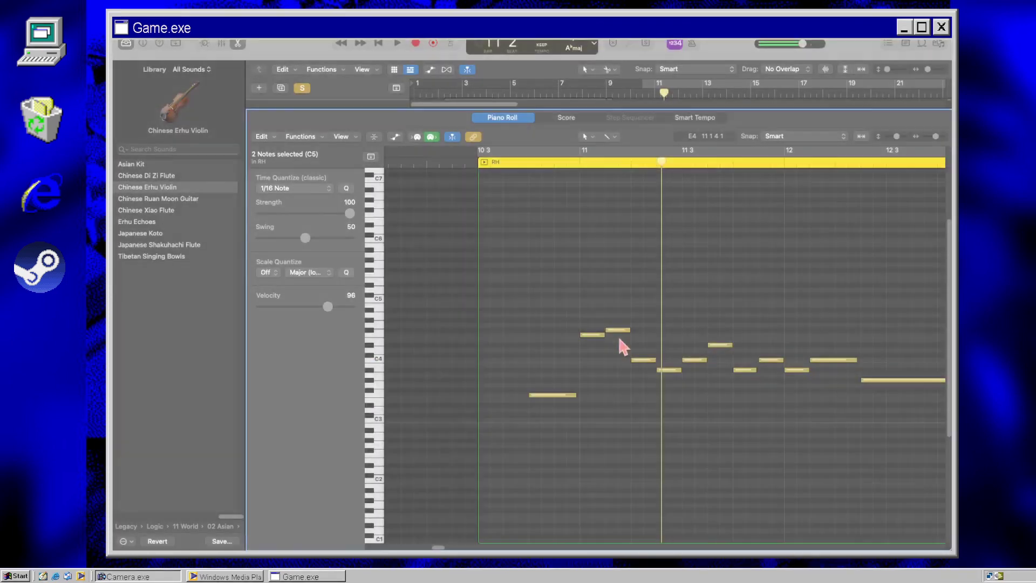
pyautogui.moveTo(618, 331); pyautogui.dragTo(620, 359)
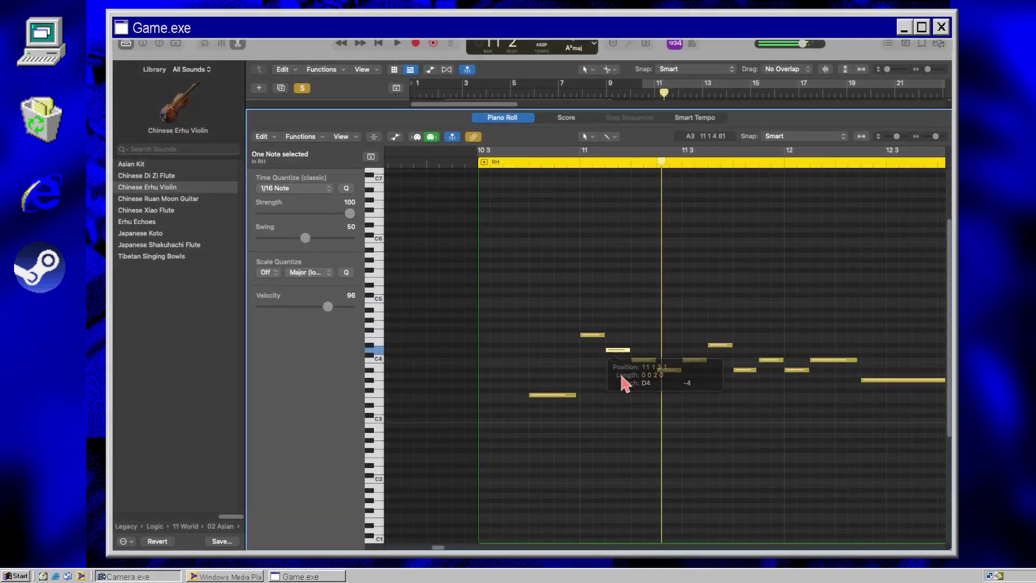
pyautogui.press('space')
pyautogui.click(654, 257)
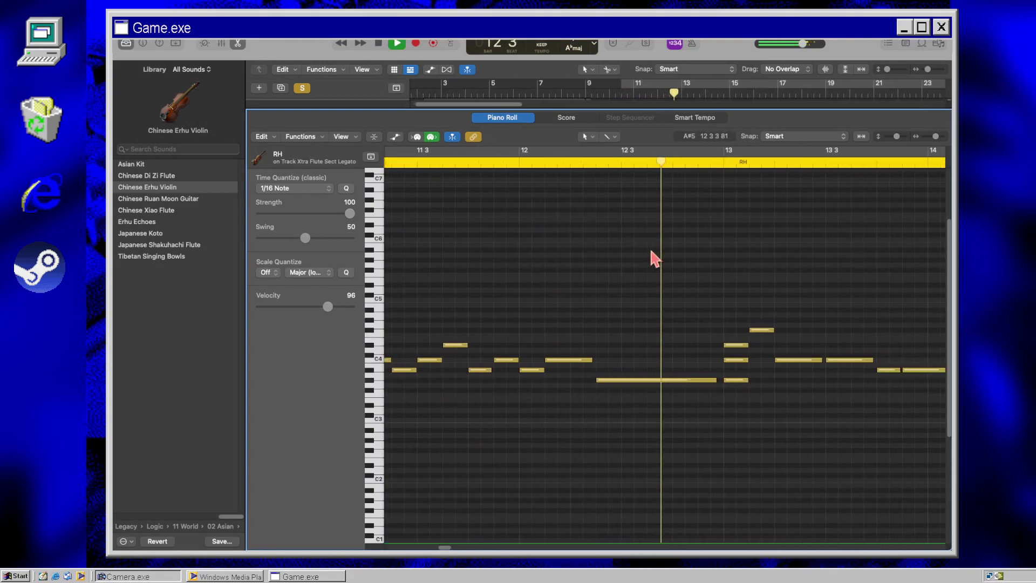
pyautogui.press('space')
# Step: Solo the Harpsichord - Dynamic track alongside the erhu layer and play the edited phrase from before 10 3
pyautogui.press('e')
pyautogui.click(312, 213)
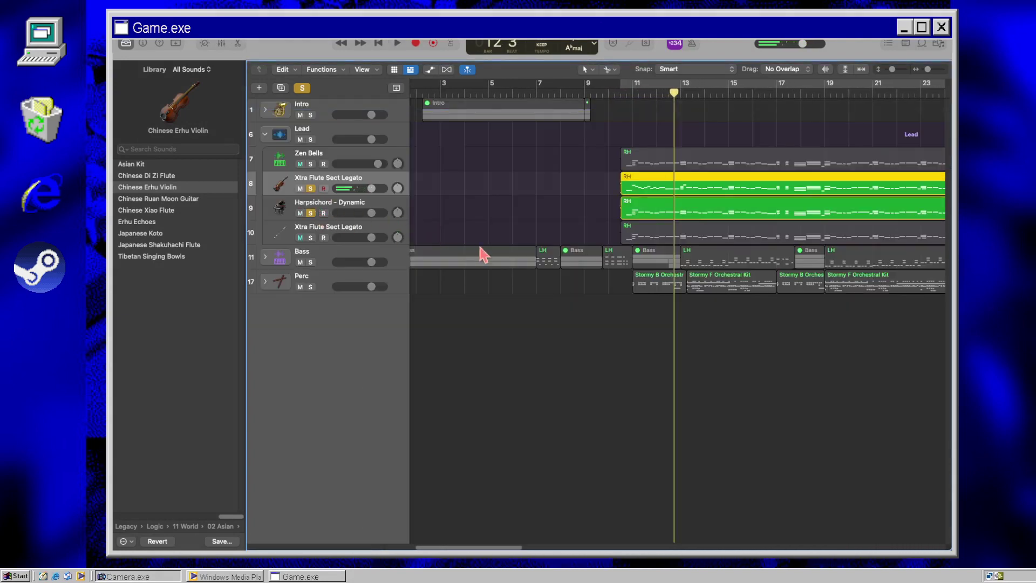
pyautogui.press('e')
pyautogui.hscroll(-3, 539, 270)
pyautogui.click(465, 162)
pyautogui.press('space')
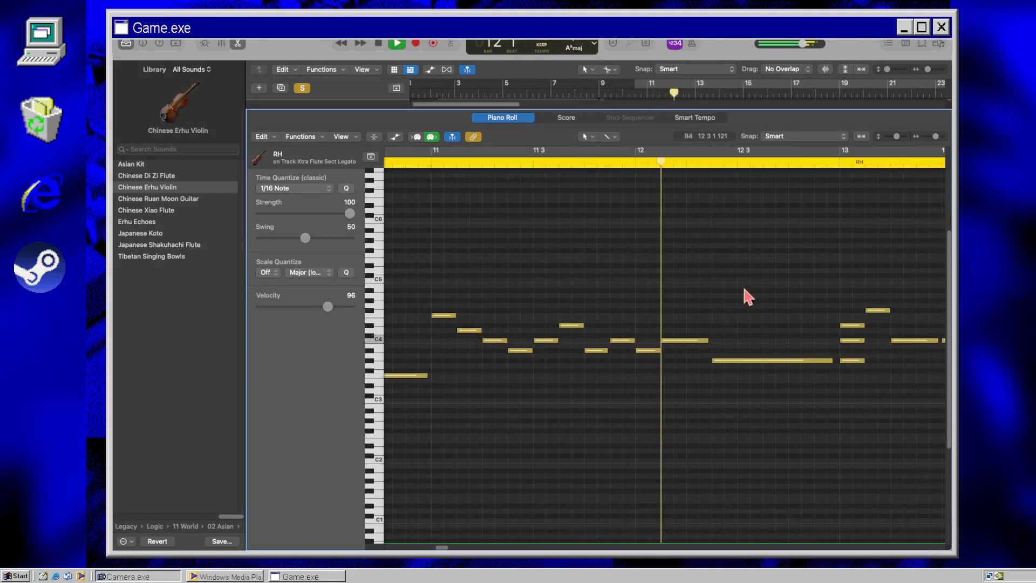
pyautogui.press('space')
pyautogui.hscroll(-5, 648, 378)
pyautogui.click(451, 163)
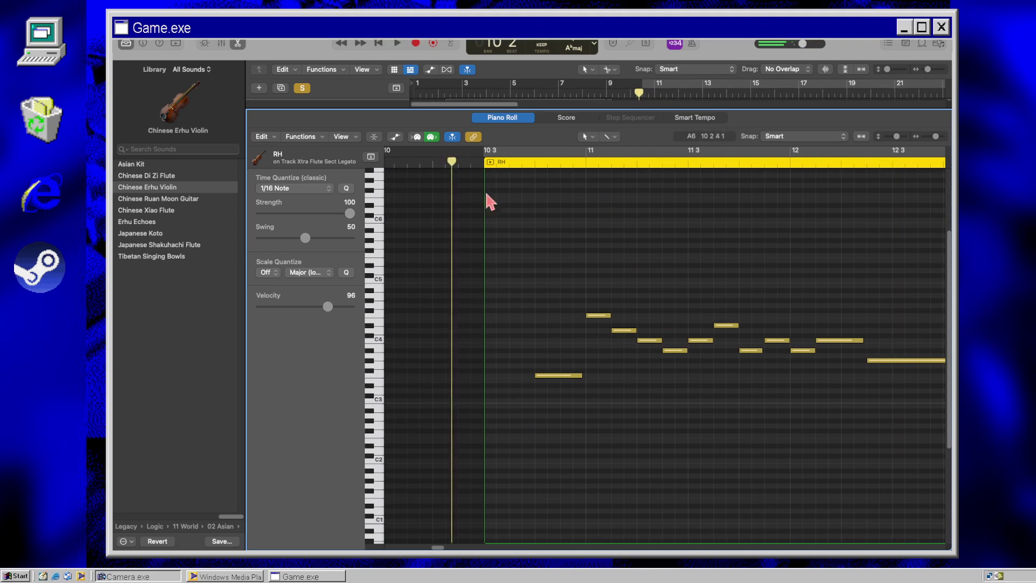
pyautogui.press('space')
pyautogui.press('space')
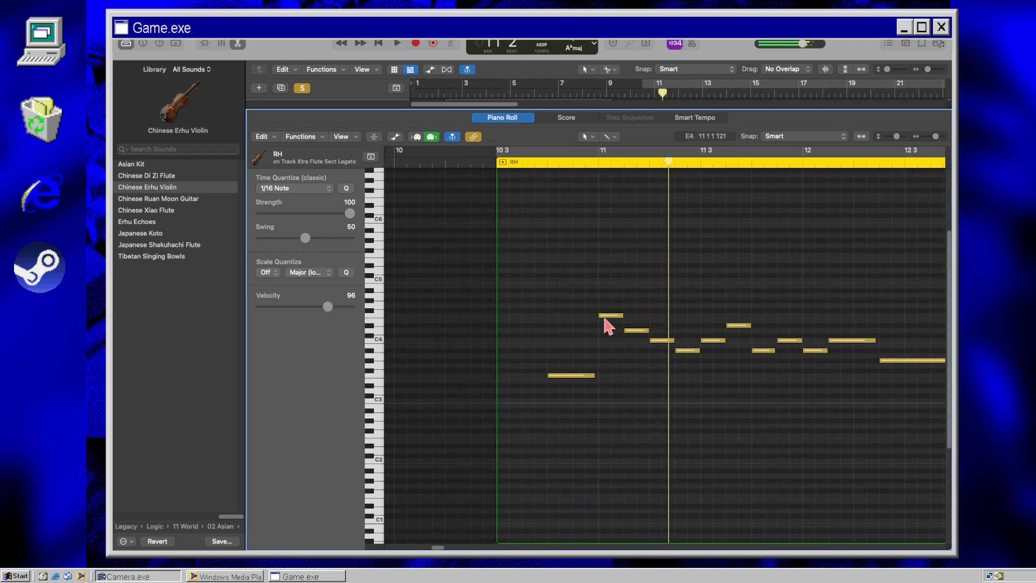
# Step: Lower the F4 note at the start of bar 11 to C#4 and play the phrase twice
pyautogui.moveTo(609, 315); pyautogui.dragTo(610, 336)
pyautogui.click(482, 178)
pyautogui.press('space')
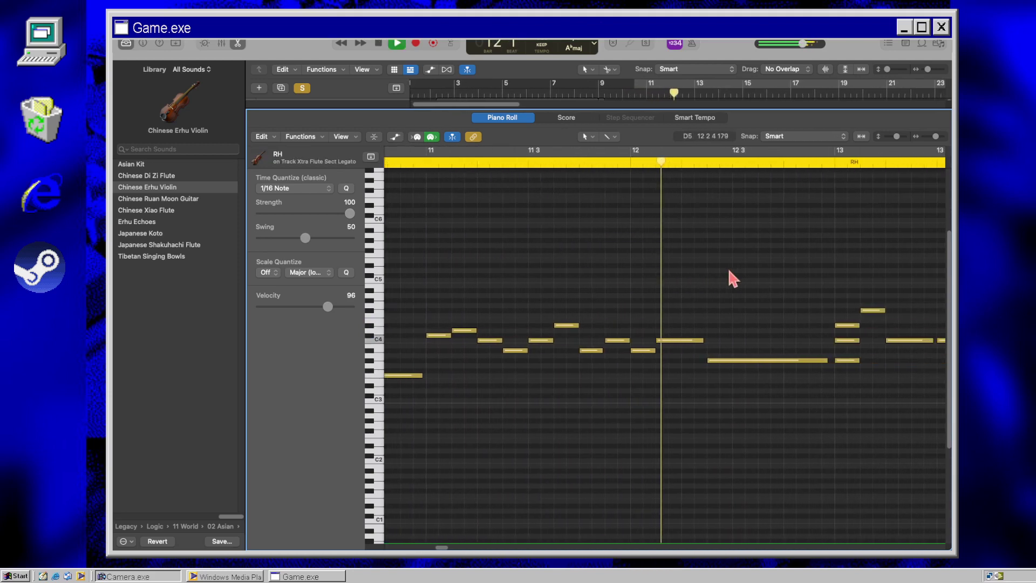
pyautogui.press('space')
pyautogui.press('space')
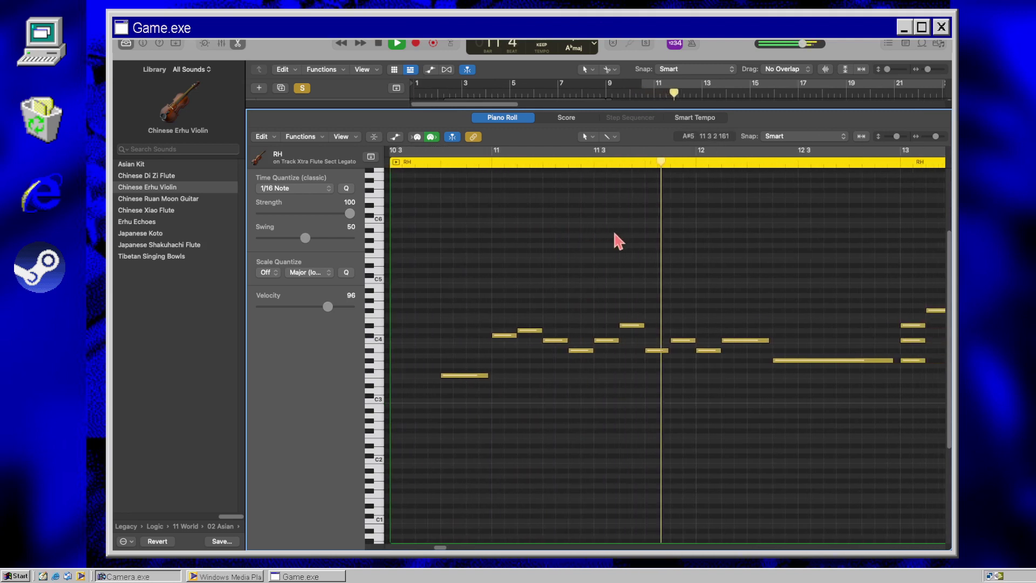
pyautogui.press('space')
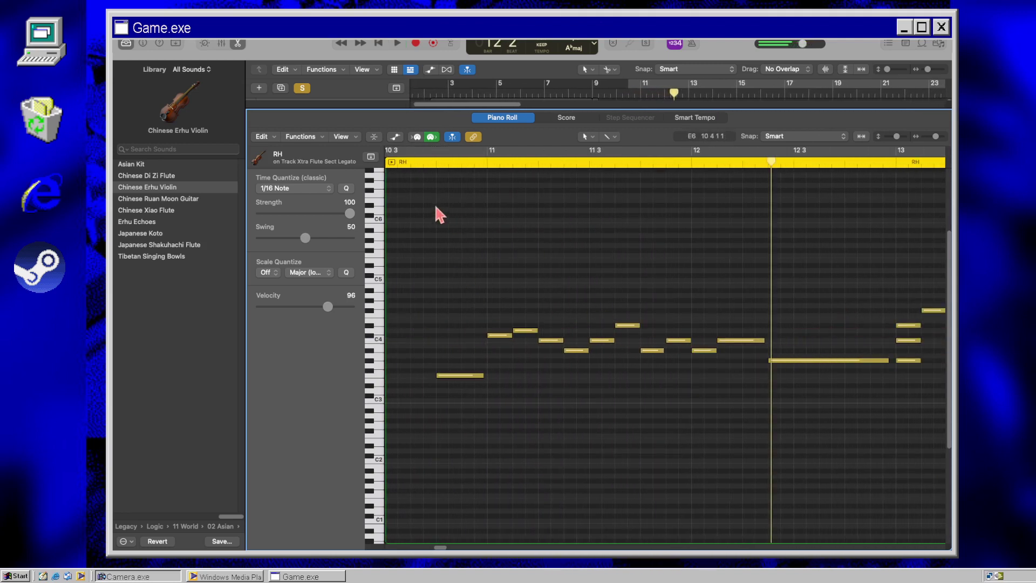
pyautogui.press('space')
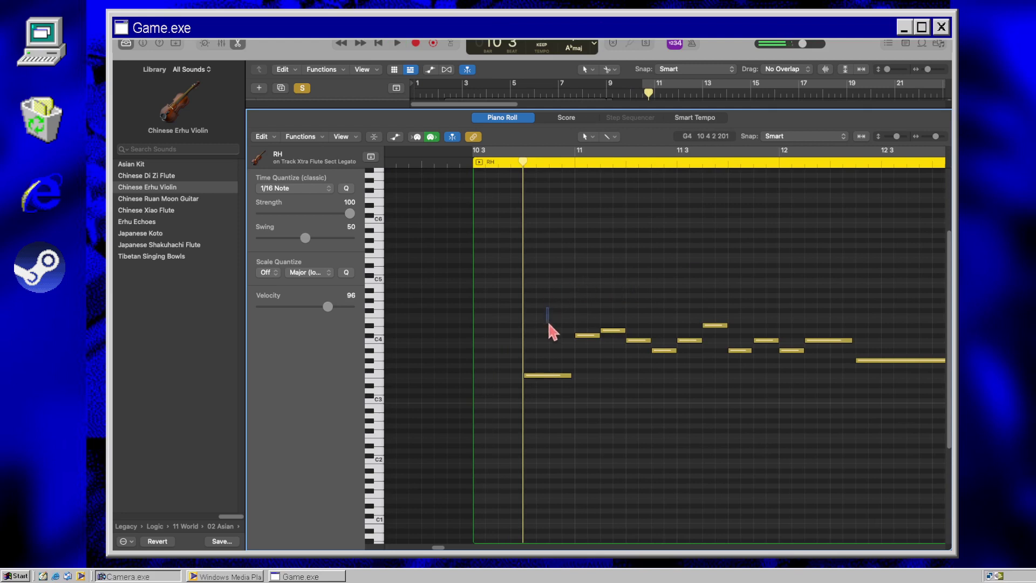
# Step: Lower the D4 note at 11 1 3 to C4 and play the phrase into bar 12
pyautogui.moveTo(548, 323); pyautogui.dragTo(865, 435)
pyautogui.moveTo(604, 333); pyautogui.dragTo(608, 341)
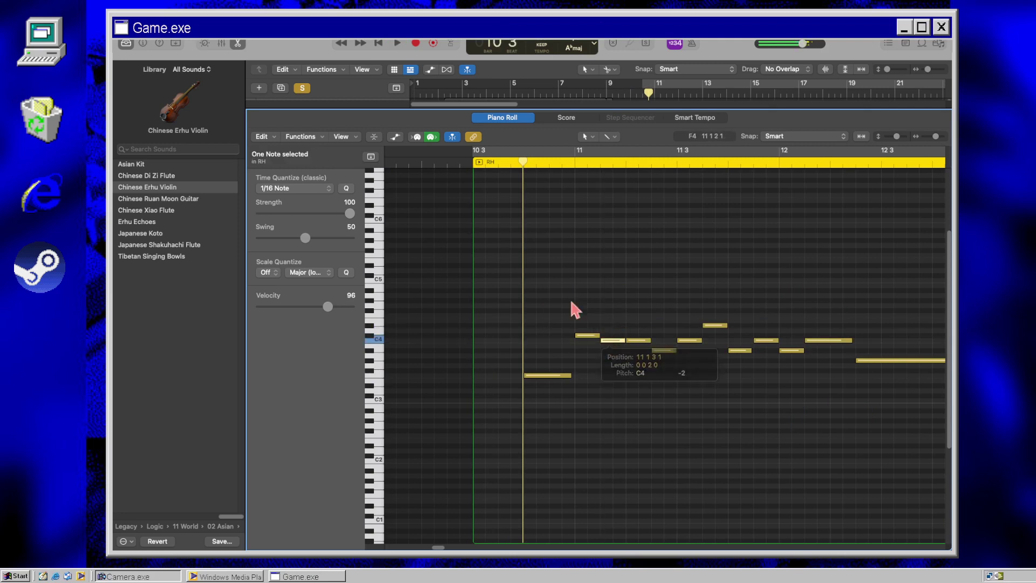
pyautogui.click(763, 289)
pyautogui.press('space')
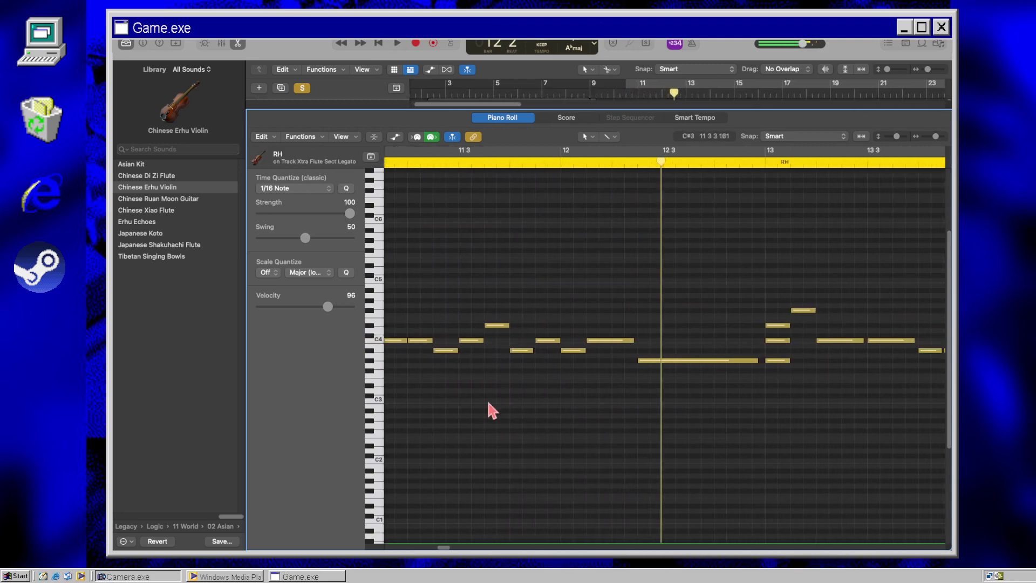
pyautogui.press('space')
# Step: Lower the first note of bar 11 to B3 and play the melody from just before 10 3
pyautogui.click(443, 339)
pyautogui.hscroll(-5, 521, 389)
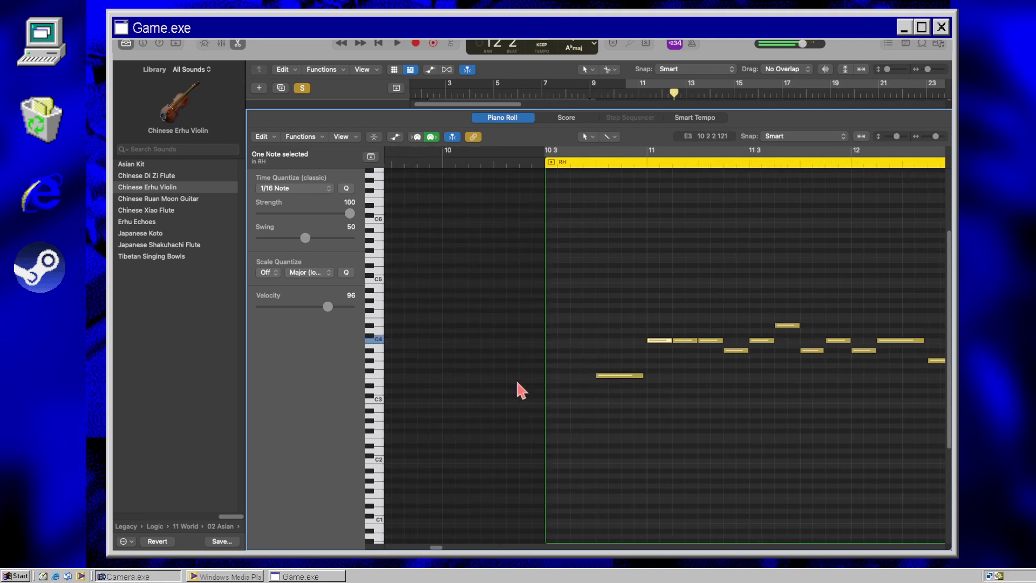
pyautogui.moveTo(666, 350); pyautogui.dragTo(661, 357)
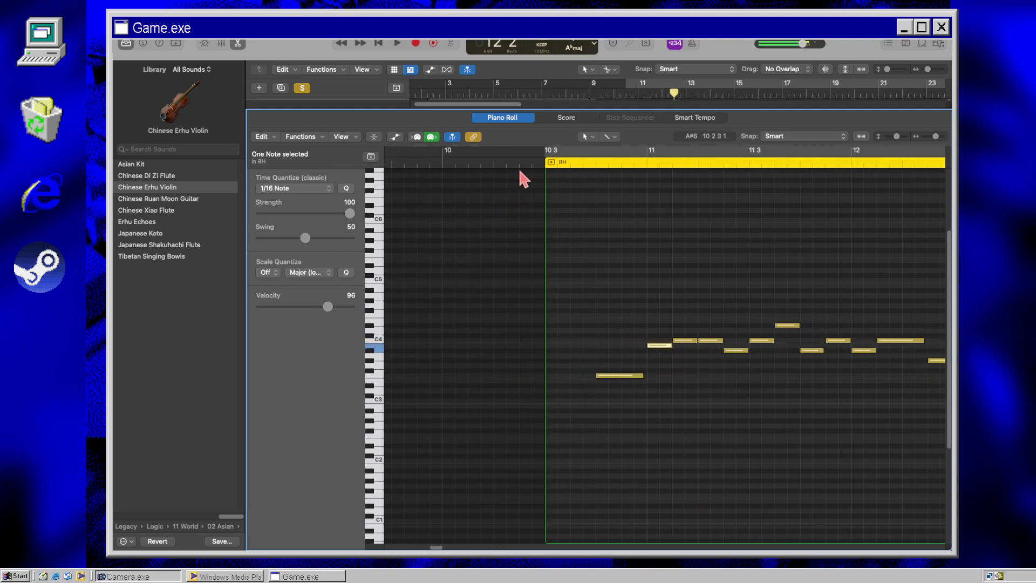
pyautogui.click(520, 157)
pyautogui.press('space')
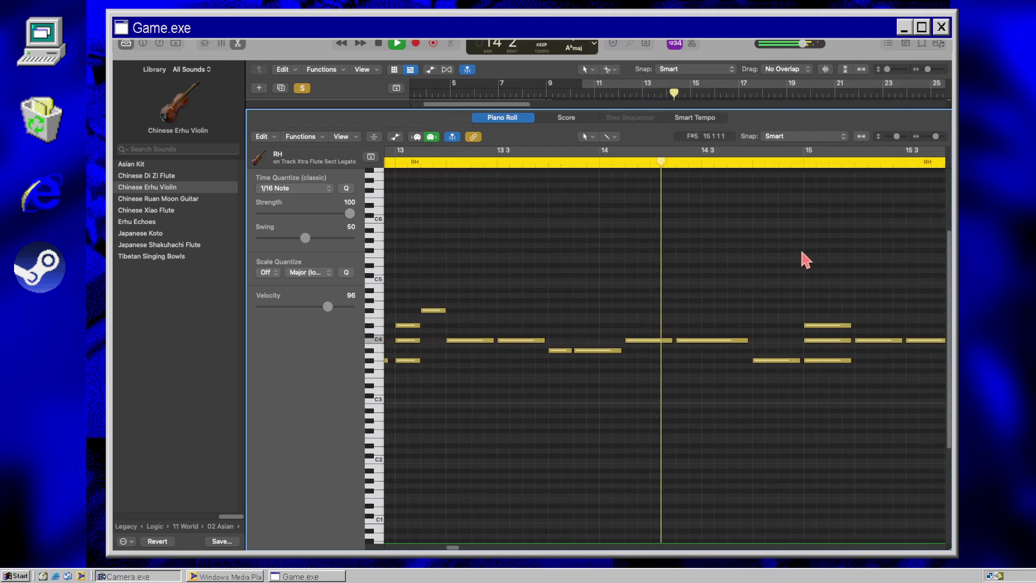
# Step: Return to the arrangement, stop playback at bar 43, and select the erhu layer's RH region that ends just before bar 43
pyautogui.press('e')
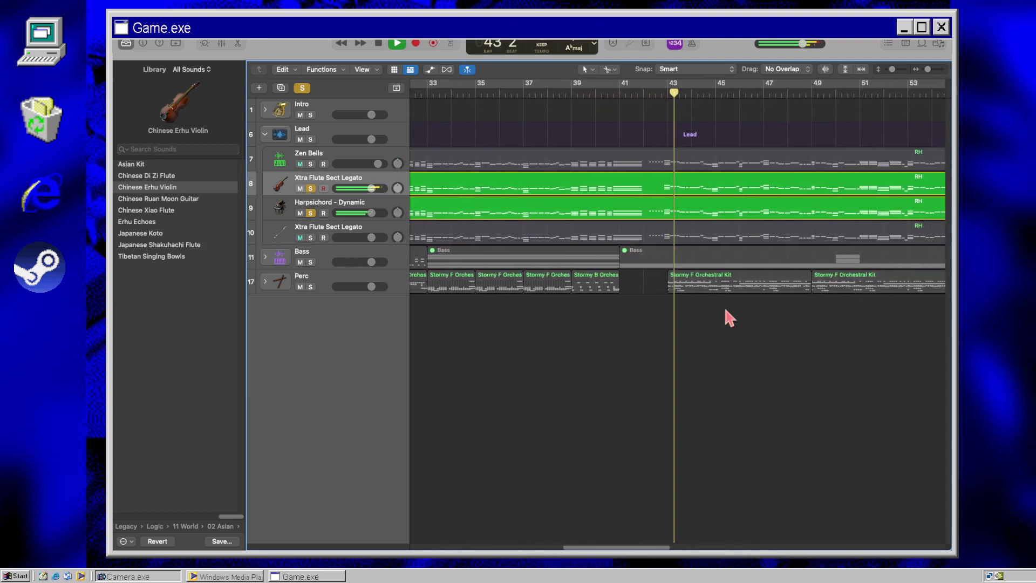
pyautogui.press('space')
pyautogui.click(641, 195)
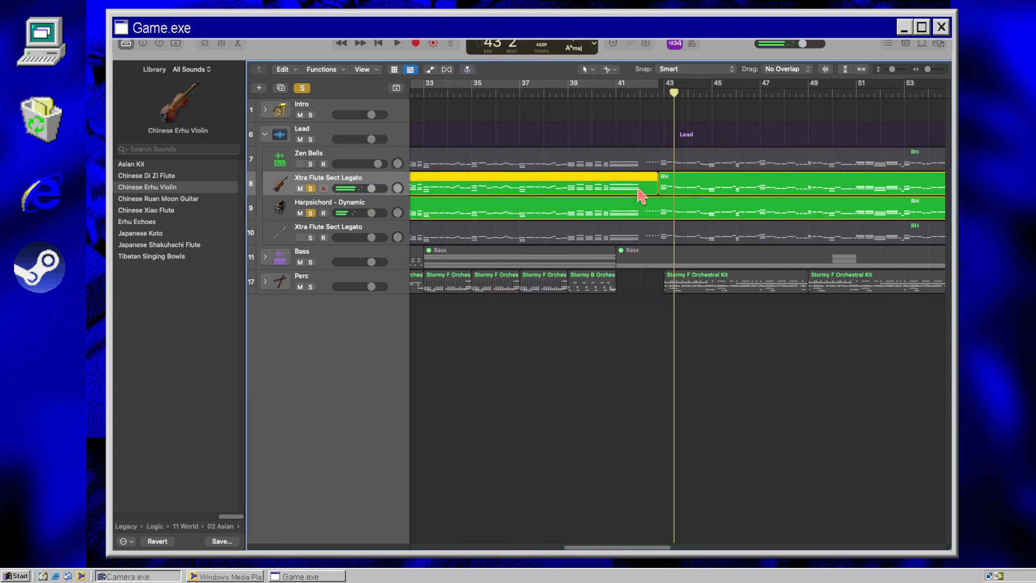